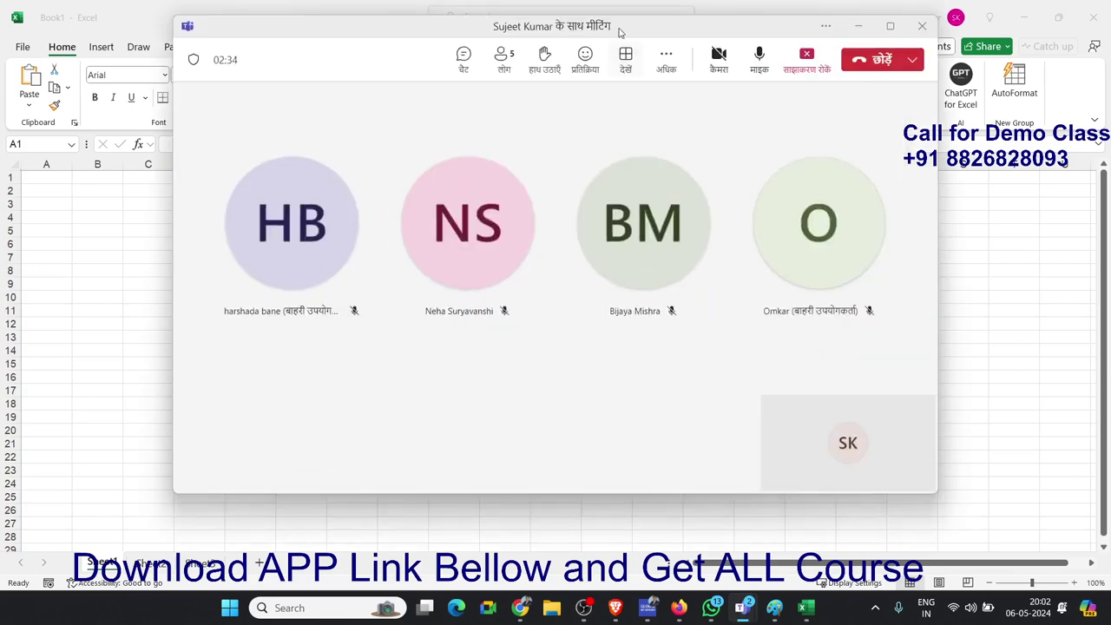
# Drag the Teams meeting window aside to uncover the blank Excel workbook
pyautogui.moveTo(703, 34); pyautogui.dragTo(1110, 139)
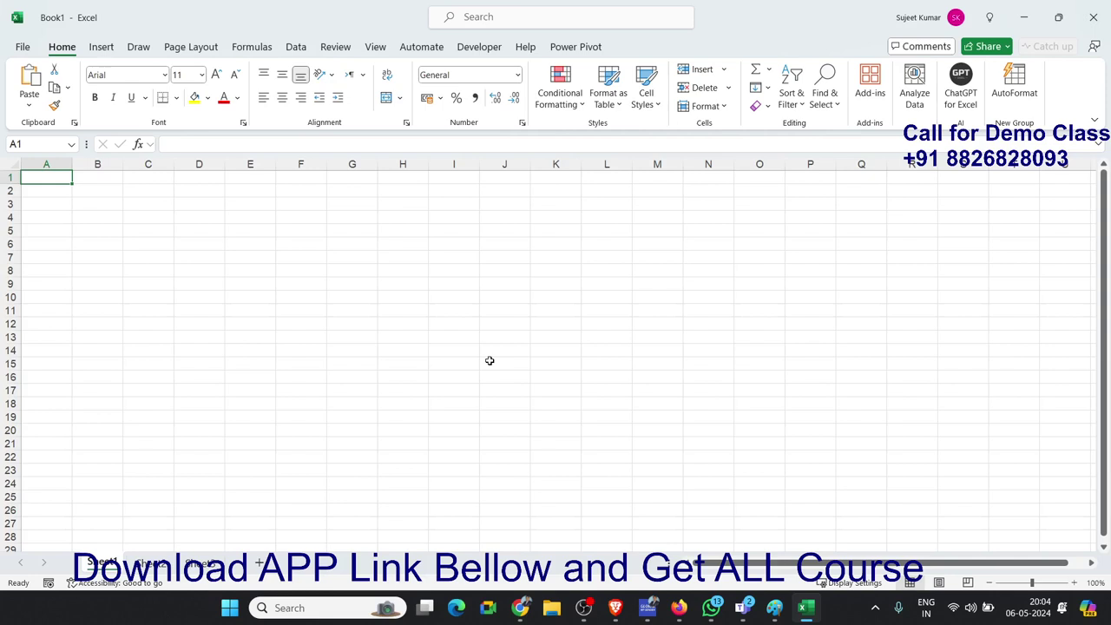
# Enter the label Month in cell A3 and select B3 beside it
pyautogui.click(141, 363)
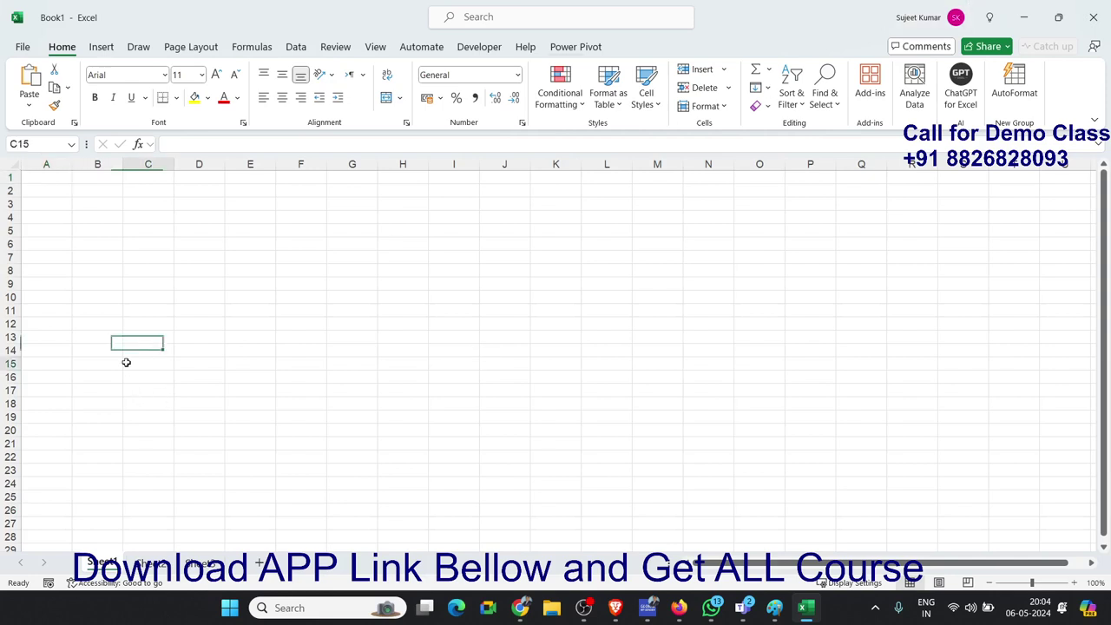
pyautogui.click(65, 203)
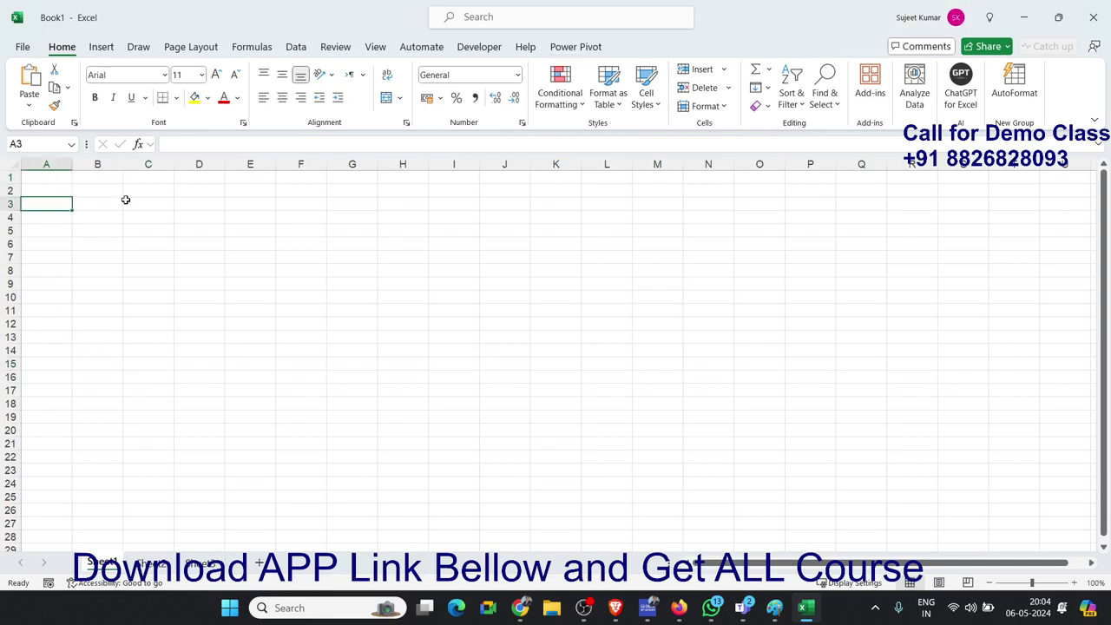
pyautogui.write('Month')
pyautogui.press('Return')
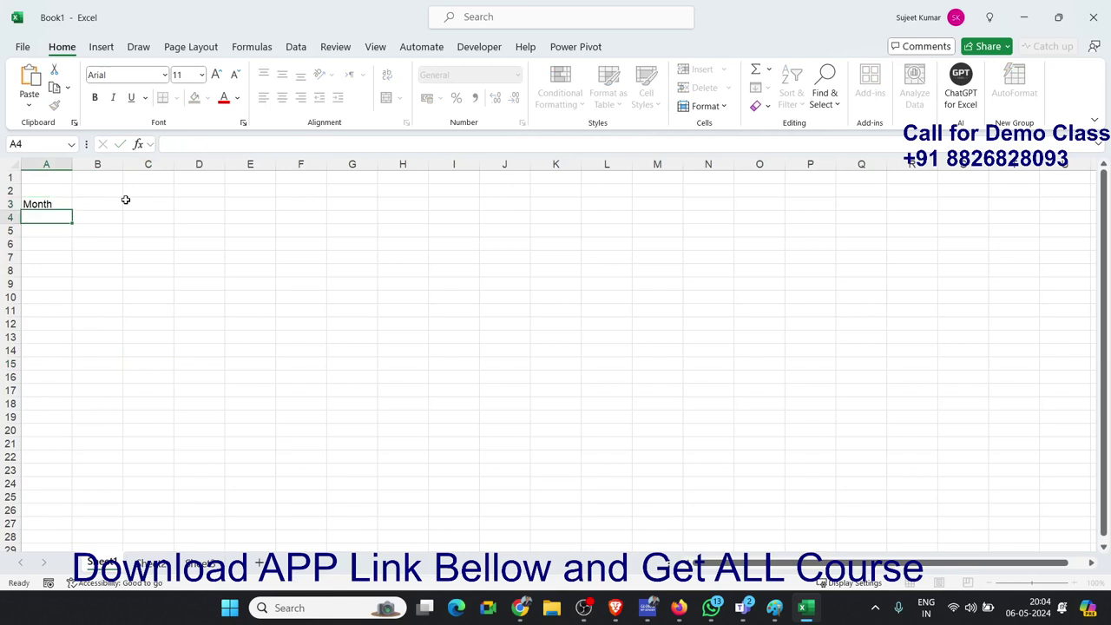
pyautogui.press('Right')
pyautogui.press('Up')
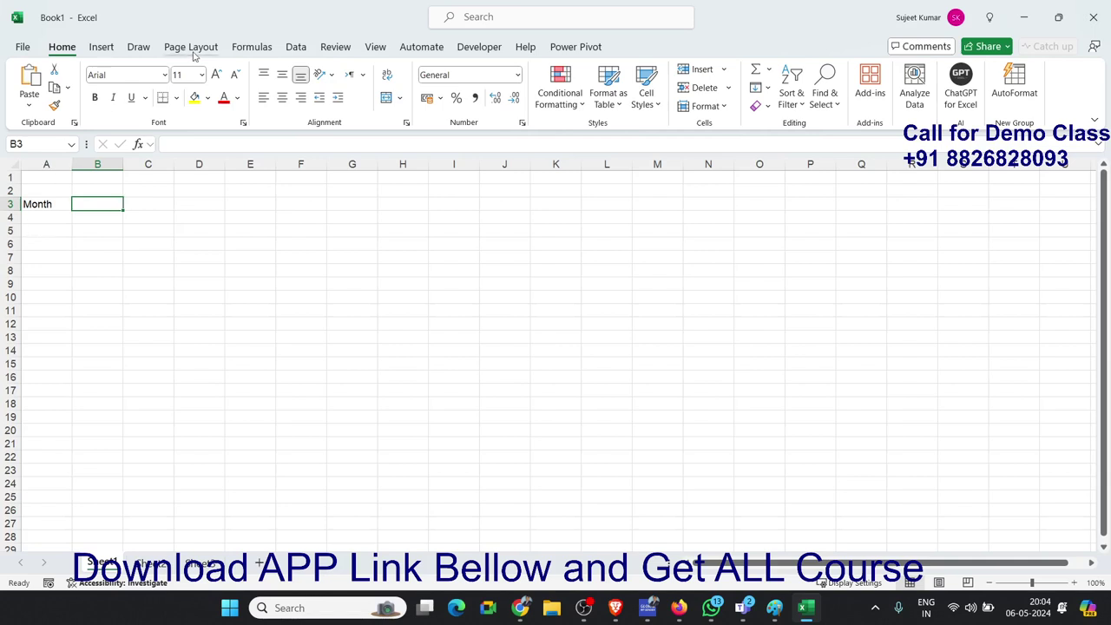
pyautogui.click(297, 47)
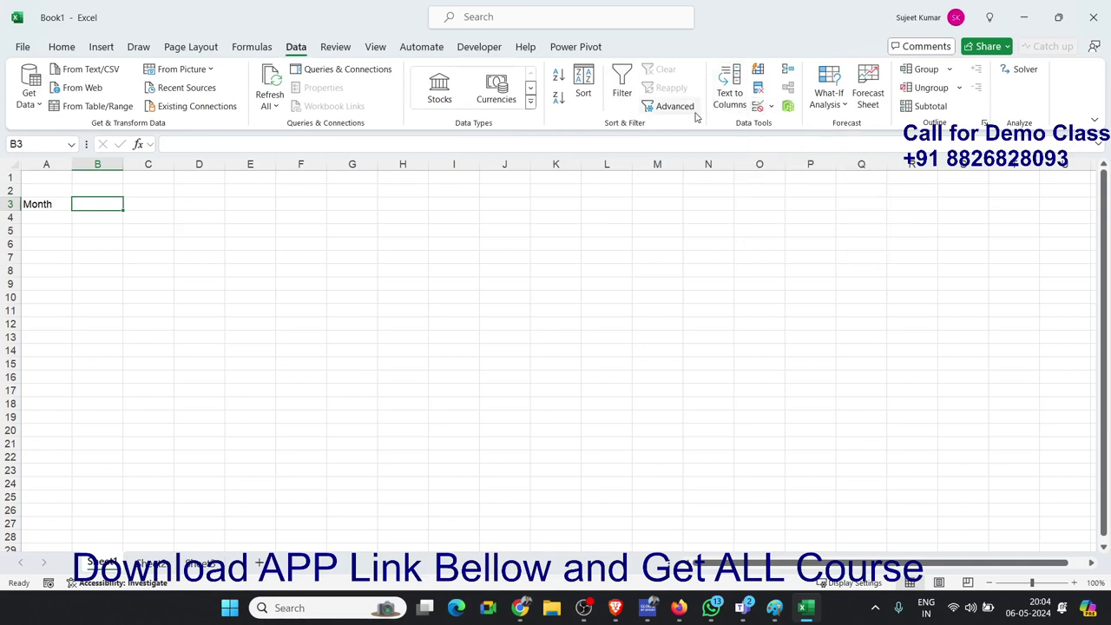
# Give B3 list validation with months JAN through DEC and test its drop-down
pyautogui.click(757, 105)
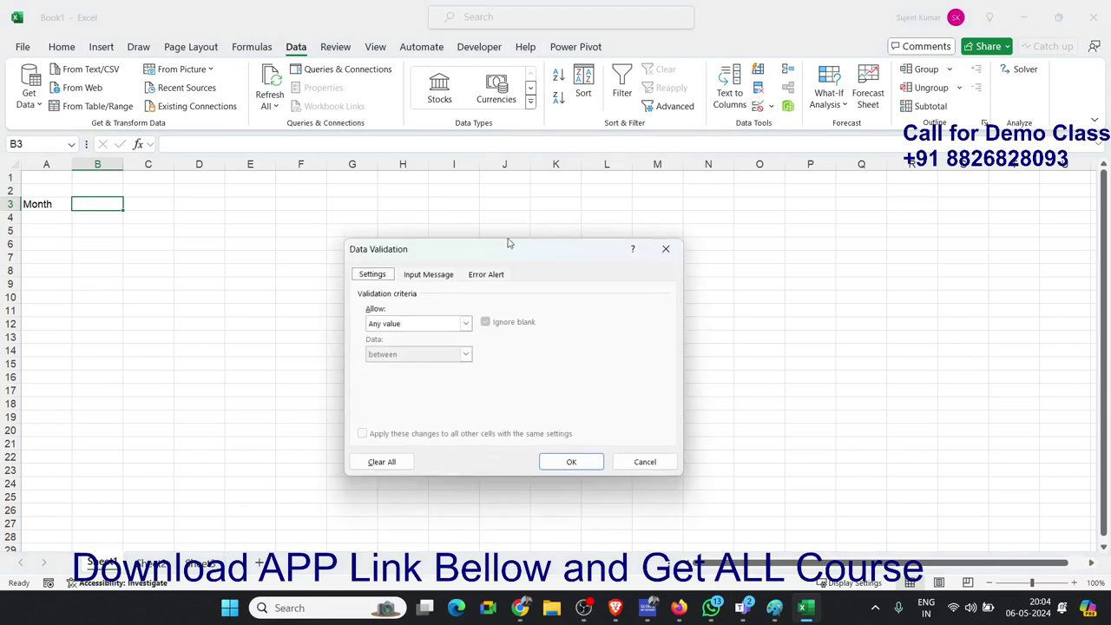
pyautogui.click(411, 323)
pyautogui.click(396, 364)
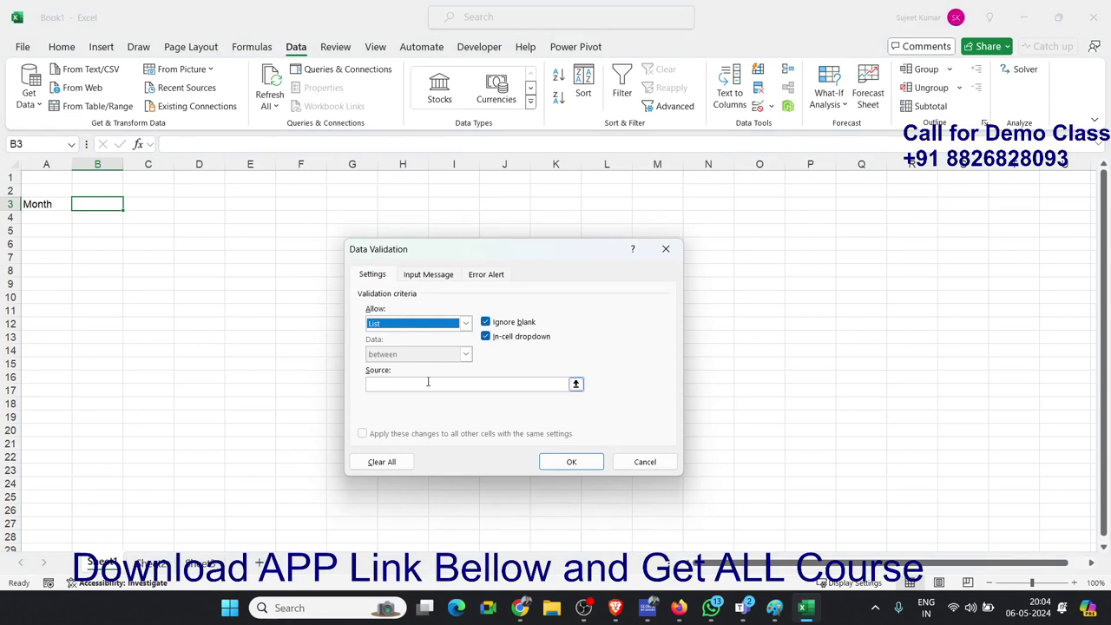
pyautogui.click(427, 383)
pyautogui.write('JA')
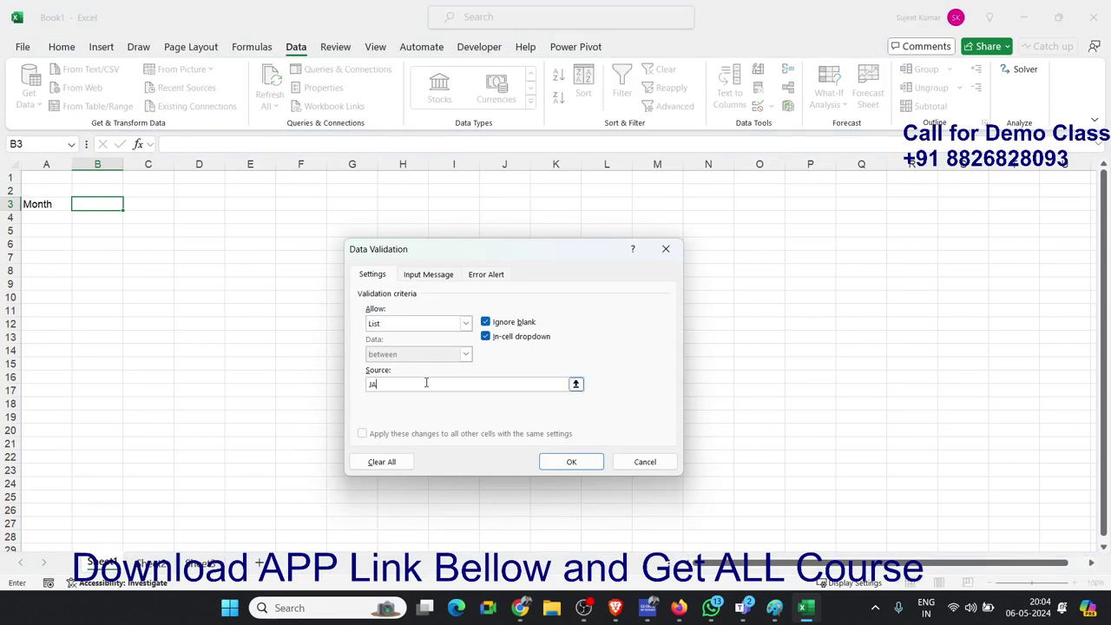
pyautogui.write('N,')
pyautogui.write('FEB,')
pyautogui.write('M')
pyautogui.write('AR,')
pyautogui.write('APR,')
pyautogui.write('MAY,')
pyautogui.write('JUN,')
pyautogui.write('JUL,')
pyautogui.write('AUG,')
pyautogui.write('SEP')
pyautogui.write(',OCT')
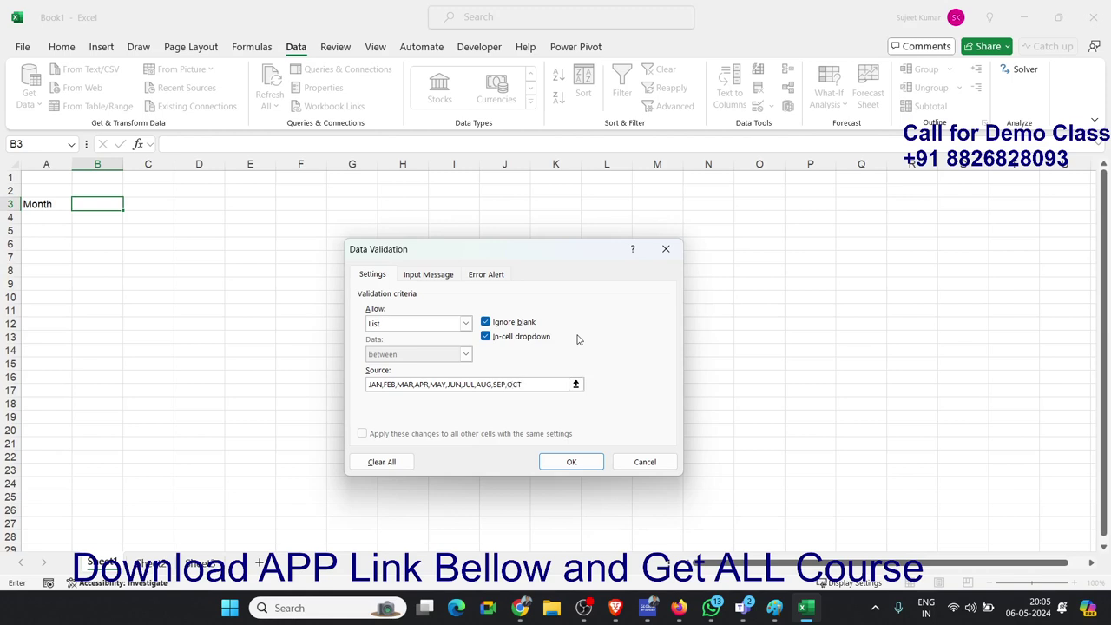
pyautogui.write(',NOV,')
pyautogui.write('DEC')
pyautogui.moveTo(557, 385); pyautogui.dragTo(308, 368)
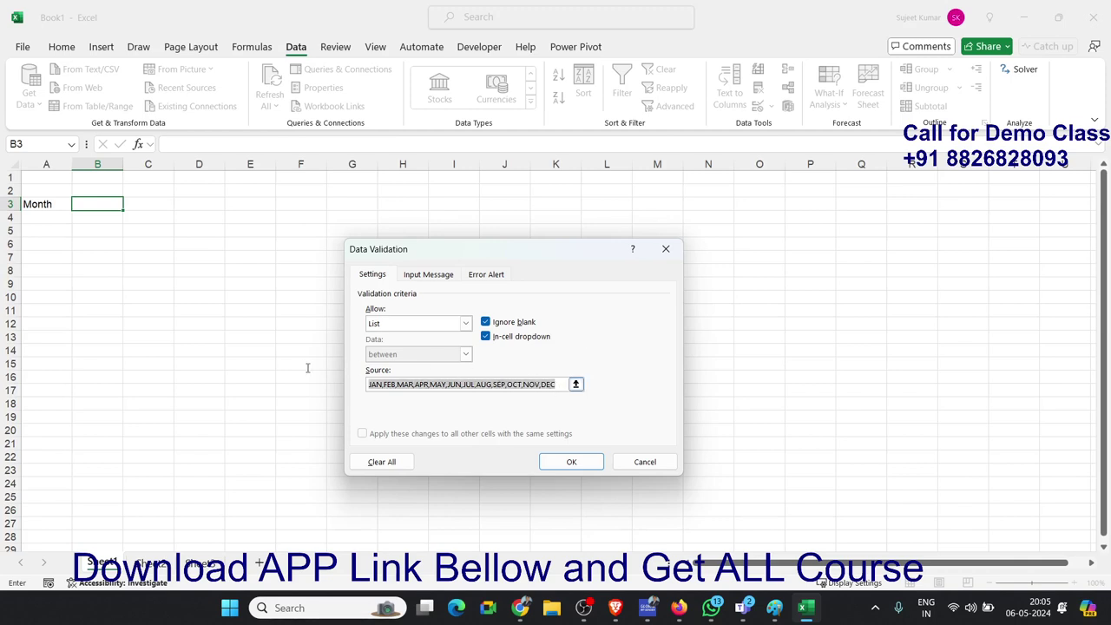
pyautogui.click(567, 462)
pyautogui.click(129, 206)
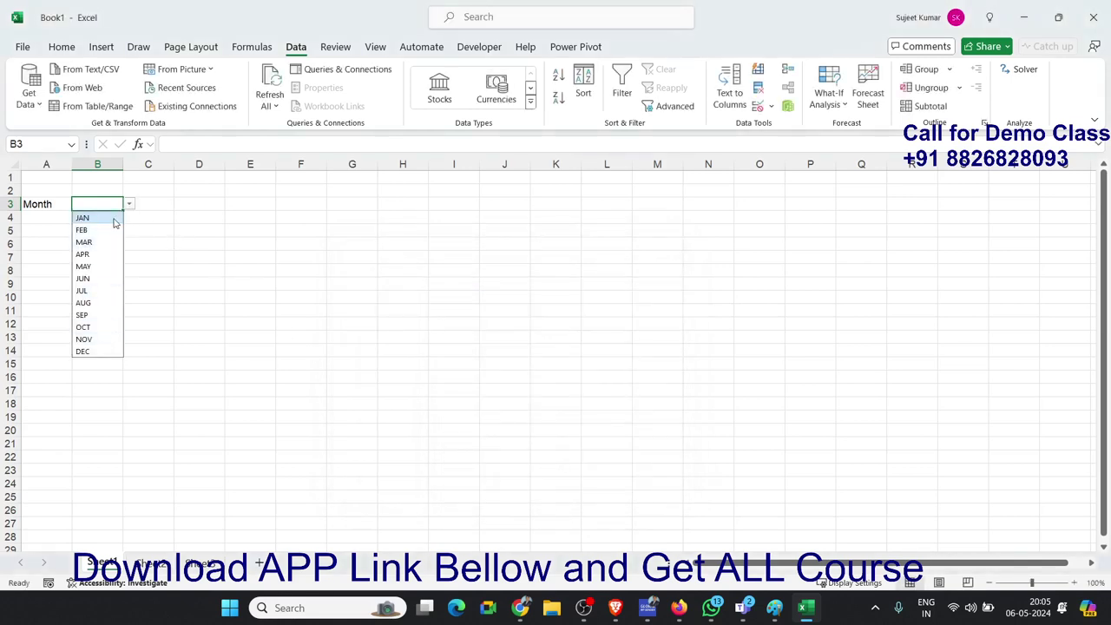
pyautogui.click(221, 223)
pyautogui.click(53, 270)
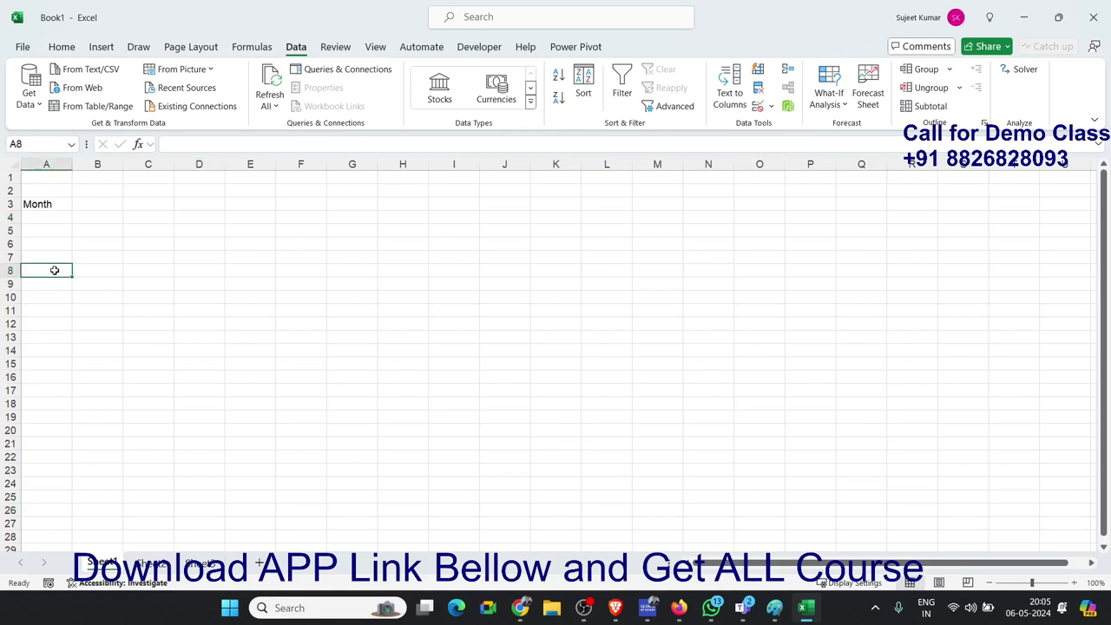
# Enter the header Emp Code in A8, correcting the initial mistyping
pyautogui.write('EMP')
pyautogui.press('Tab')
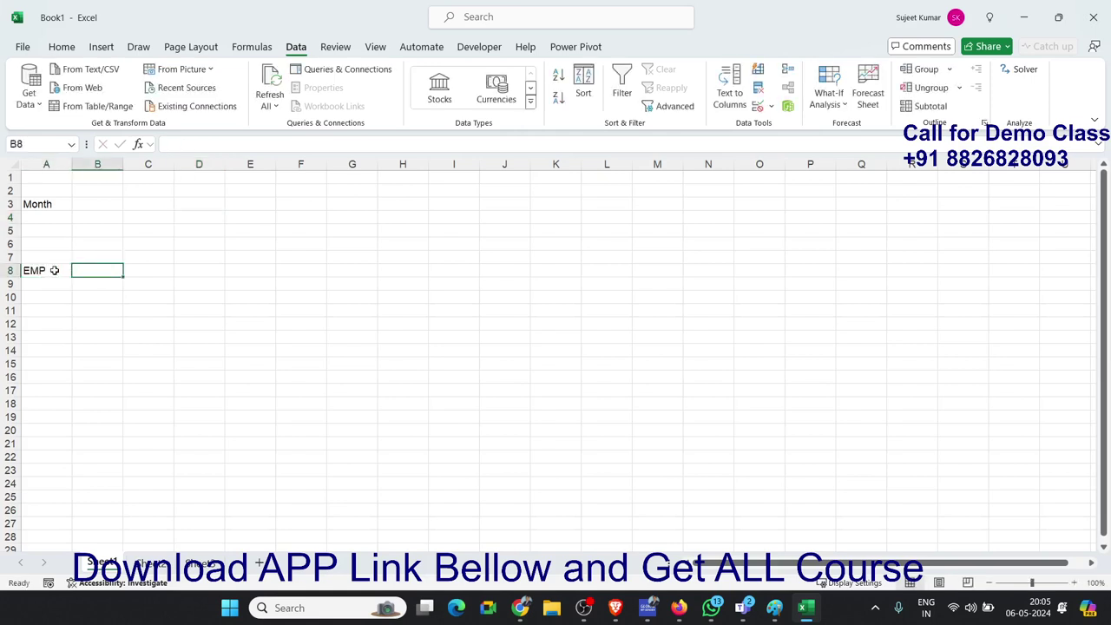
pyautogui.click(54, 270)
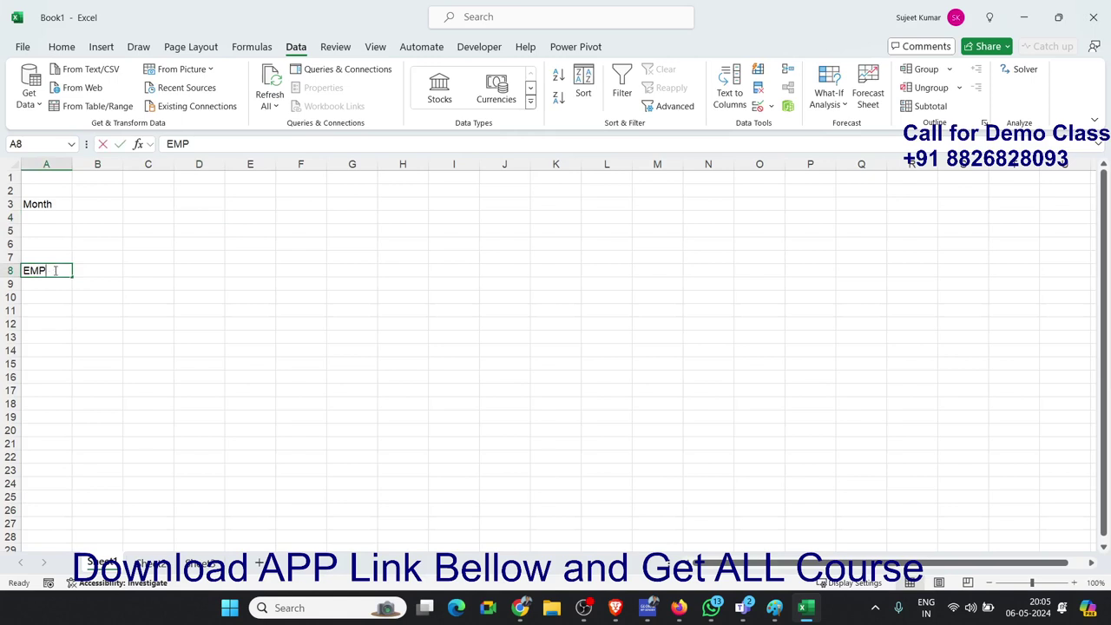
pyautogui.write('M')
pyautogui.write('on')
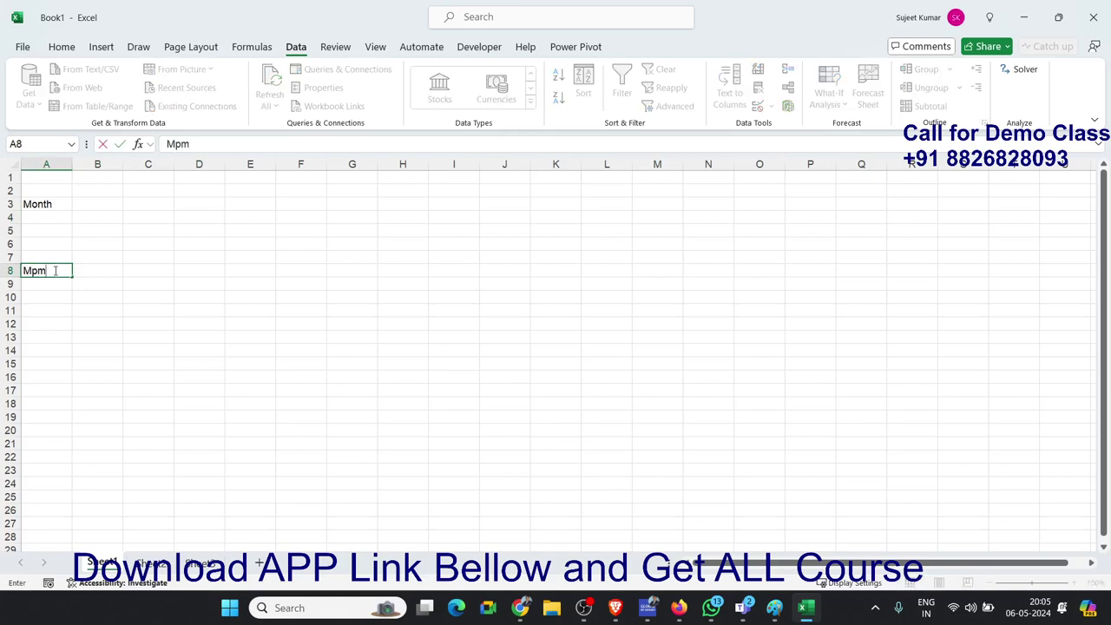
pyautogui.press('BackSpace')
pyautogui.press('BackSpace')
pyautogui.press('BackSpace')
pyautogui.write('Emp')
pyautogui.write(' Code')
pyautogui.press('Tab')
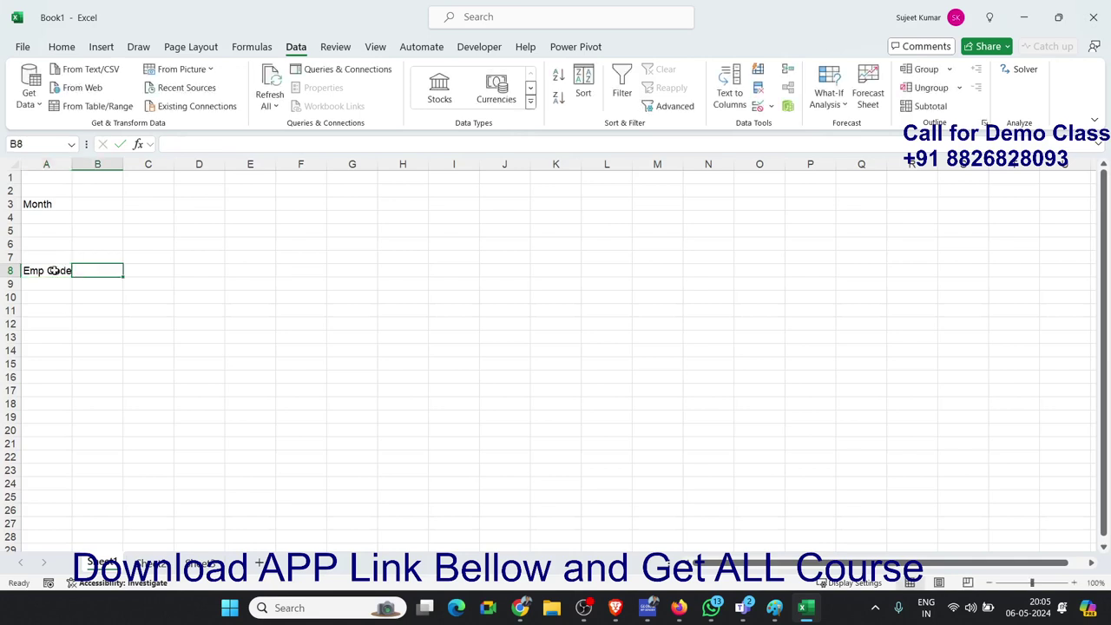
# Add the headers Name, Department and DOJ in B8 through D8
pyautogui.write('Nam')
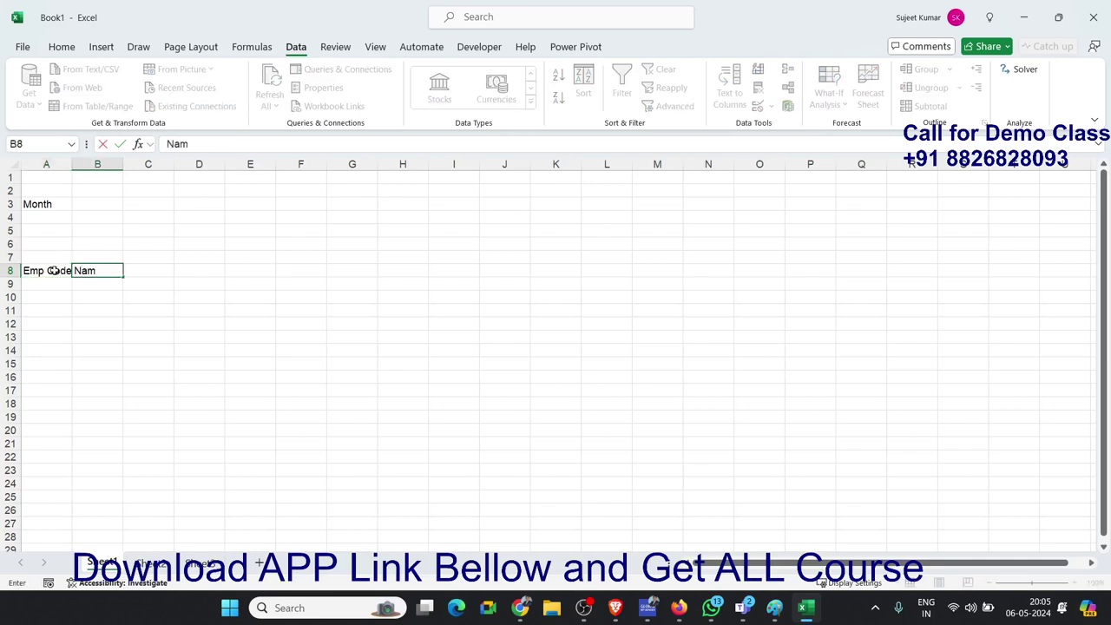
pyautogui.write('e')
pyautogui.press('Tab')
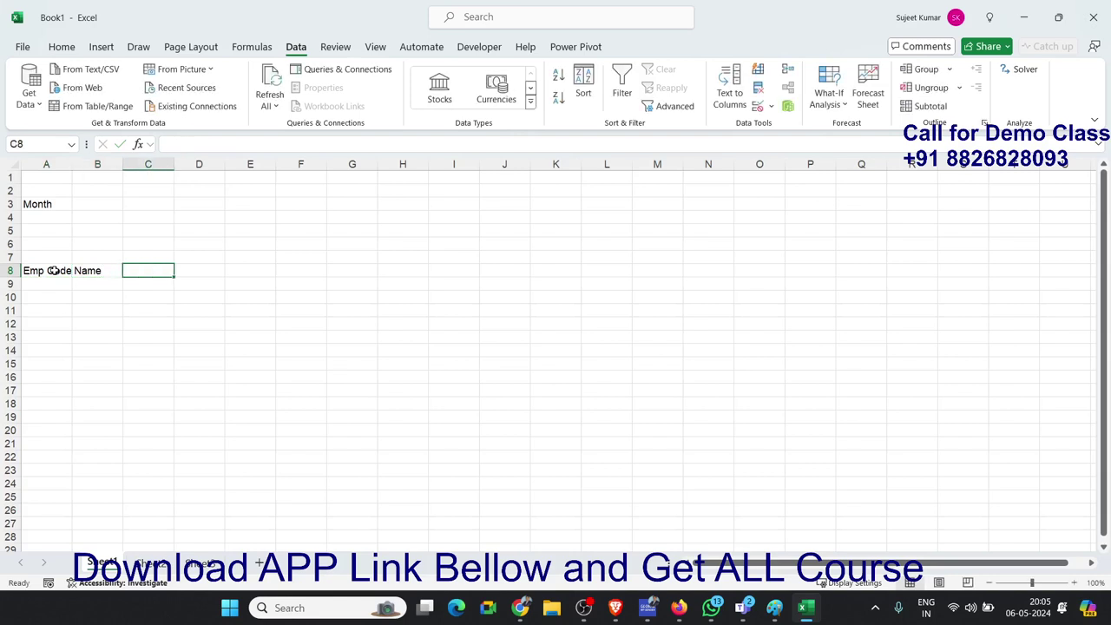
pyautogui.write('Depart')
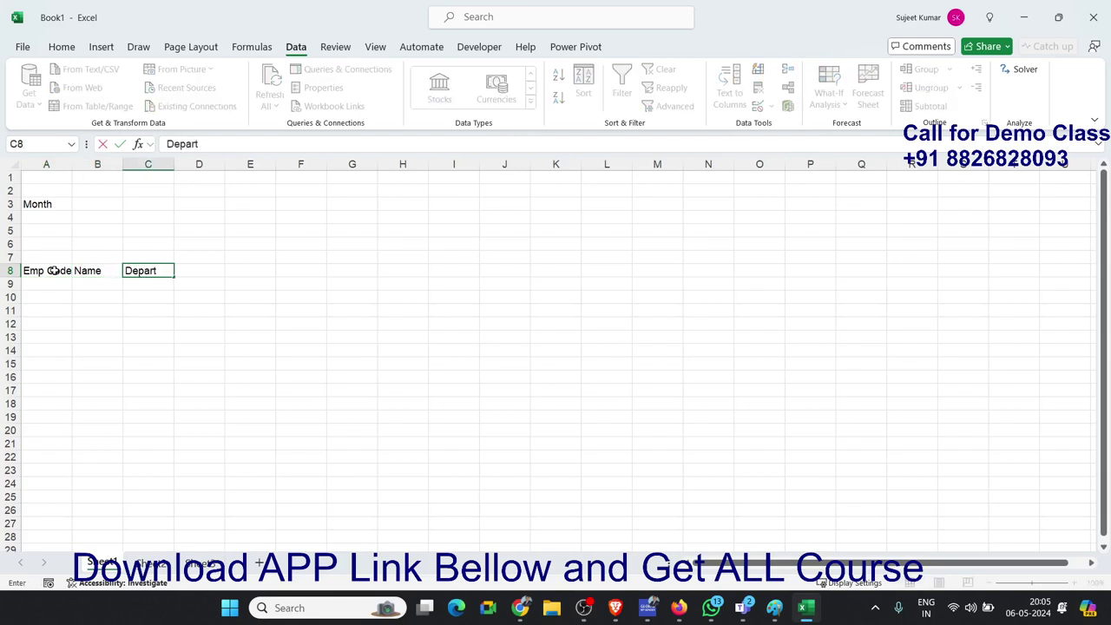
pyautogui.write('ment')
pyautogui.press('Tab')
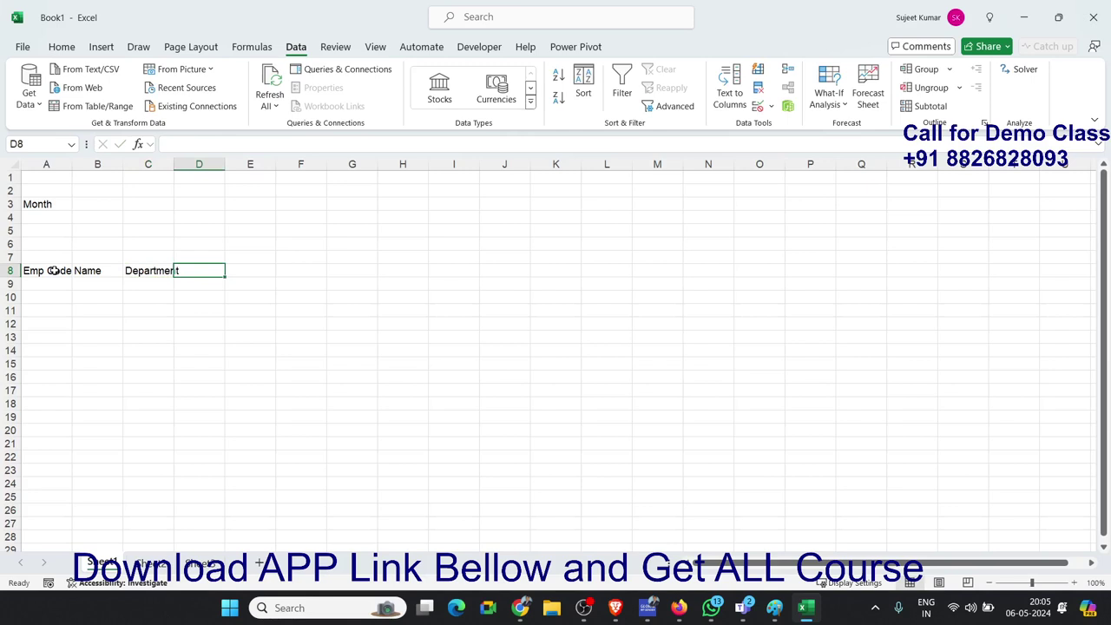
pyautogui.write('DOJ')
pyautogui.press('Up')
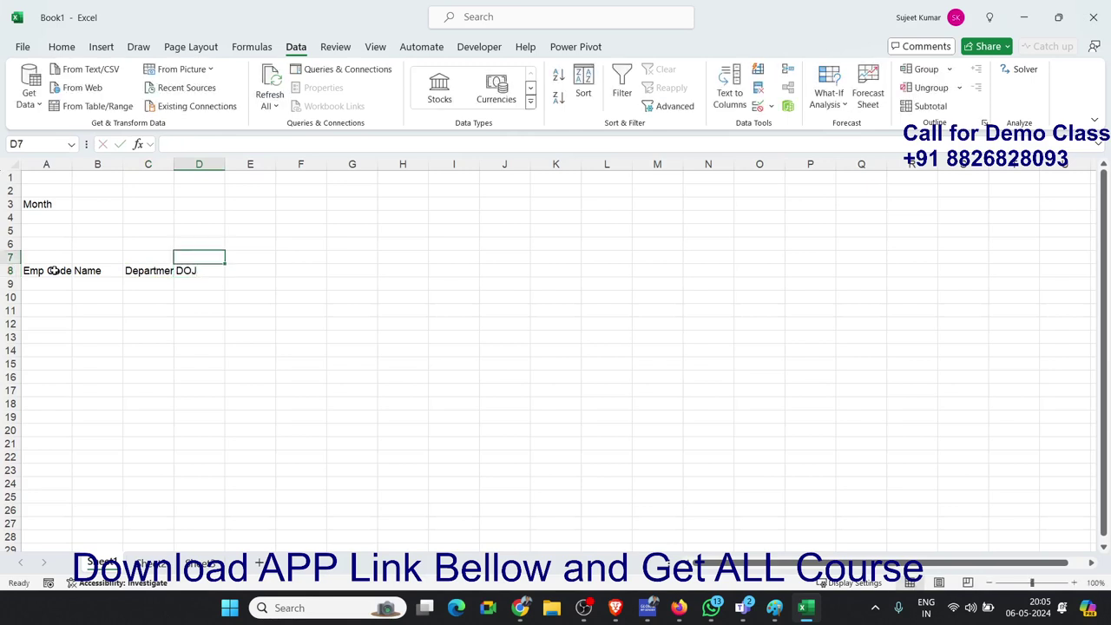
pyautogui.press('Right')
# AutoFit columns A and C to fit the Emp Code and Department headers
pyautogui.click(134, 271)
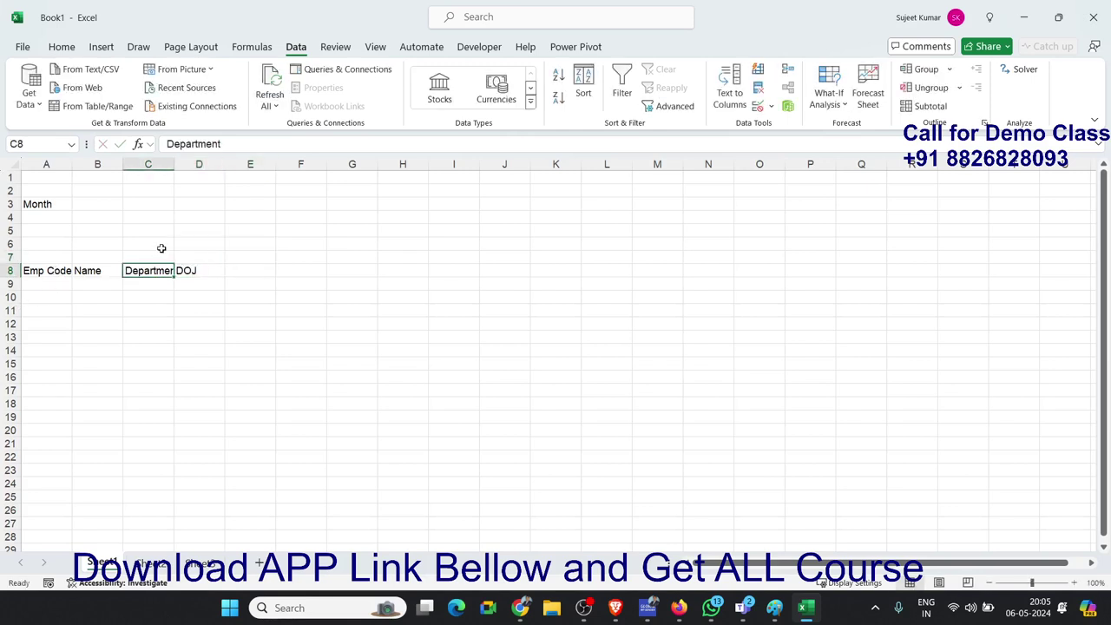
pyautogui.click(176, 177)
pyautogui.hotkey('ctrl', 'Home')
pyautogui.doubleClick(172, 168)
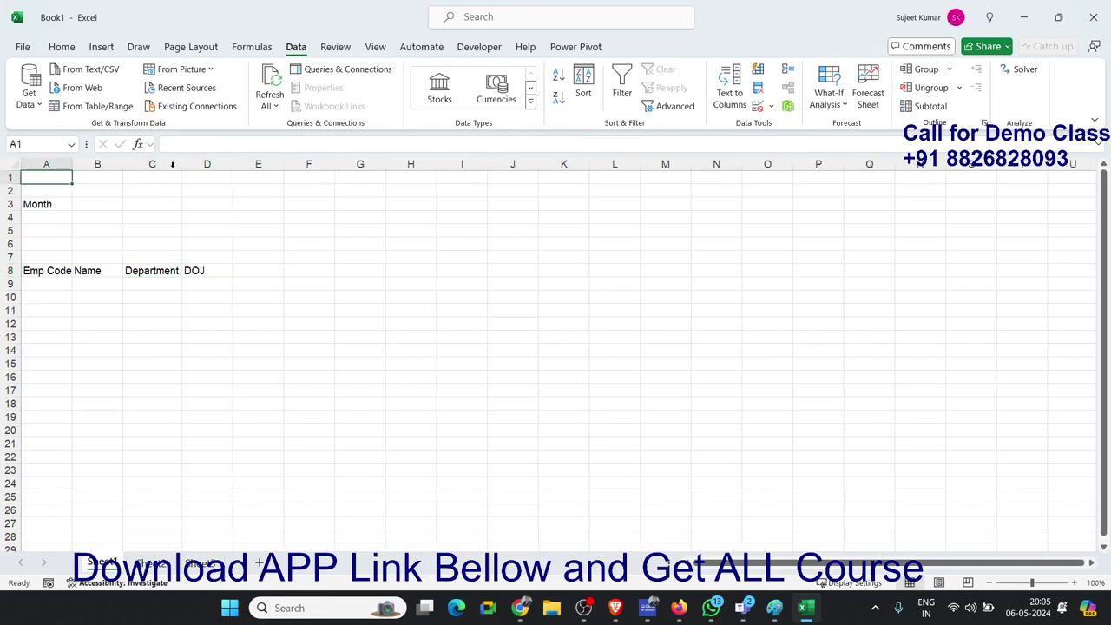
pyautogui.click(79, 267)
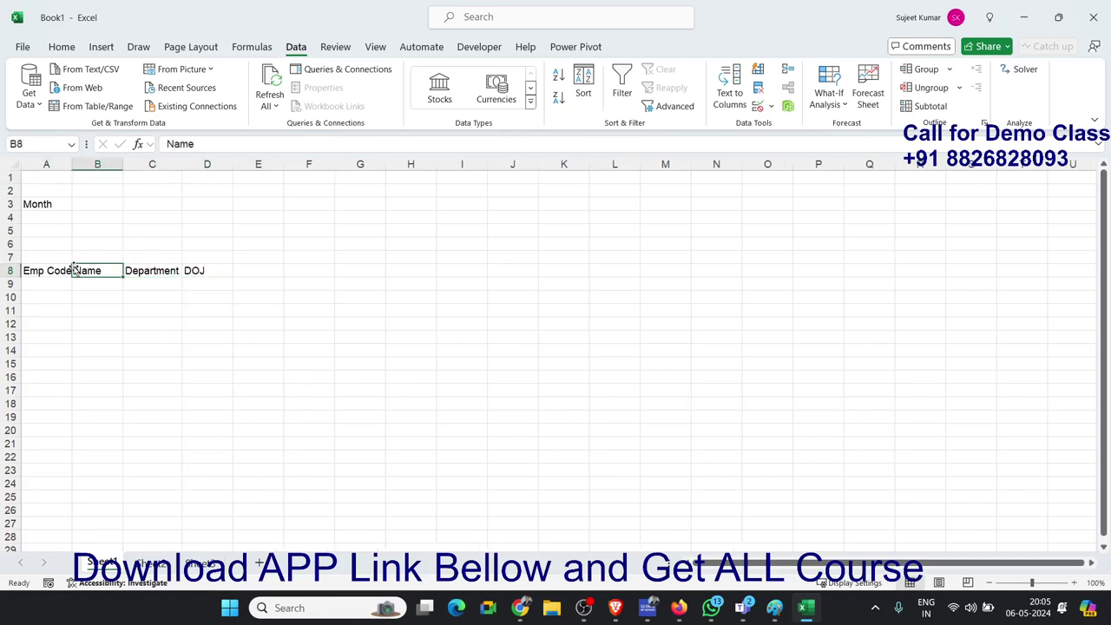
pyautogui.doubleClick(73, 165)
pyautogui.click(181, 273)
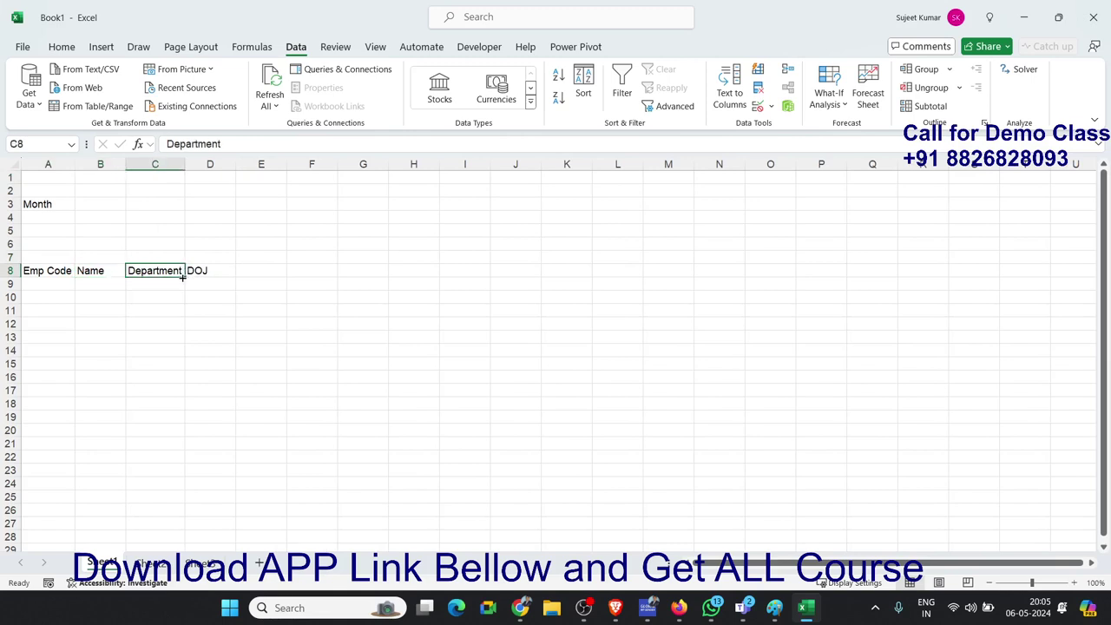
pyautogui.moveTo(209, 287); pyautogui.dragTo(196, 414)
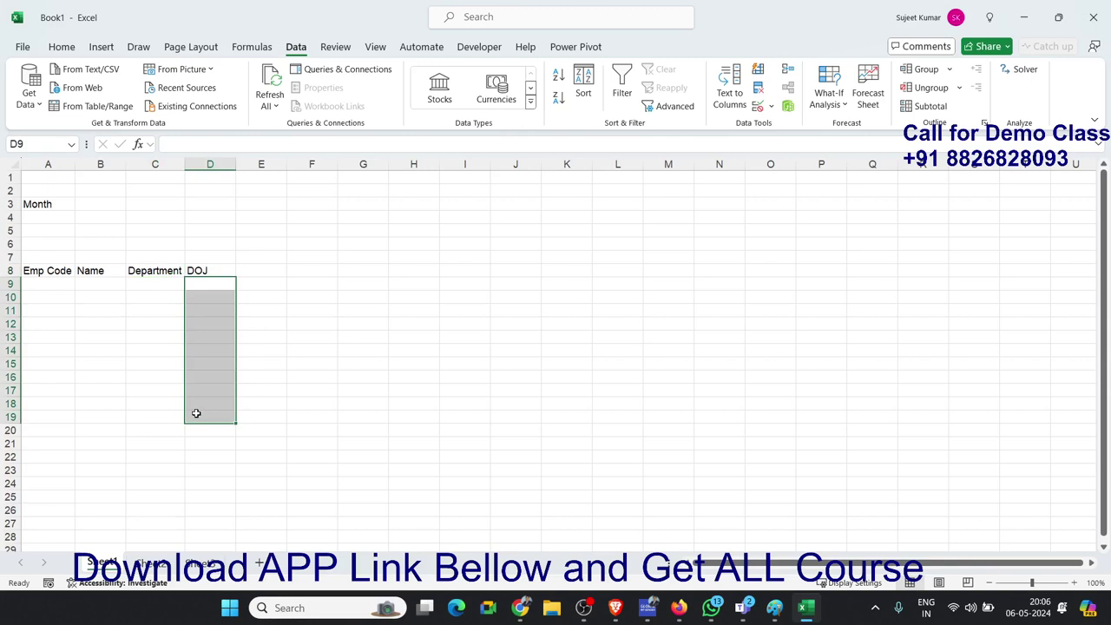
pyautogui.click(205, 289)
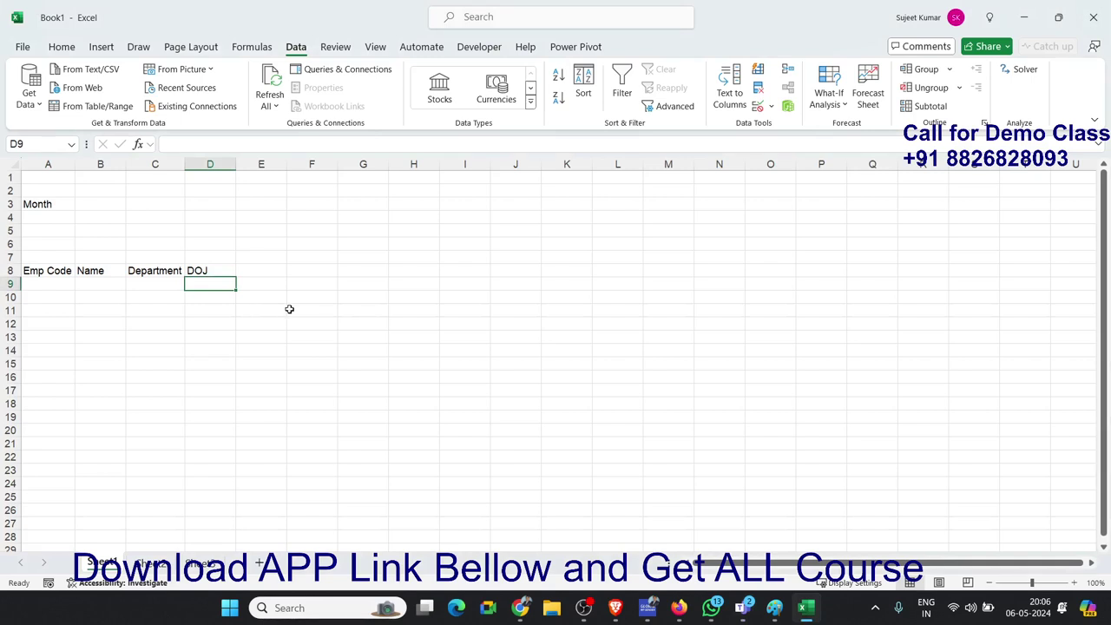
# Choose JAN from cell B3's month drop-down
pyautogui.click(258, 276)
pyautogui.click(104, 204)
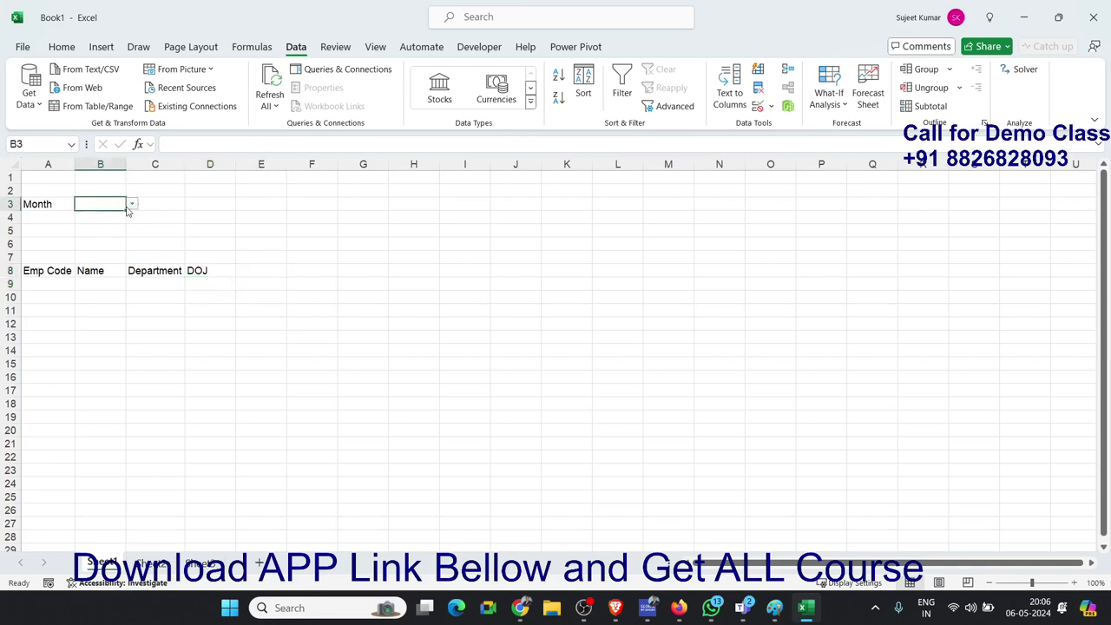
pyautogui.click(131, 204)
pyautogui.click(114, 218)
pyautogui.click(248, 274)
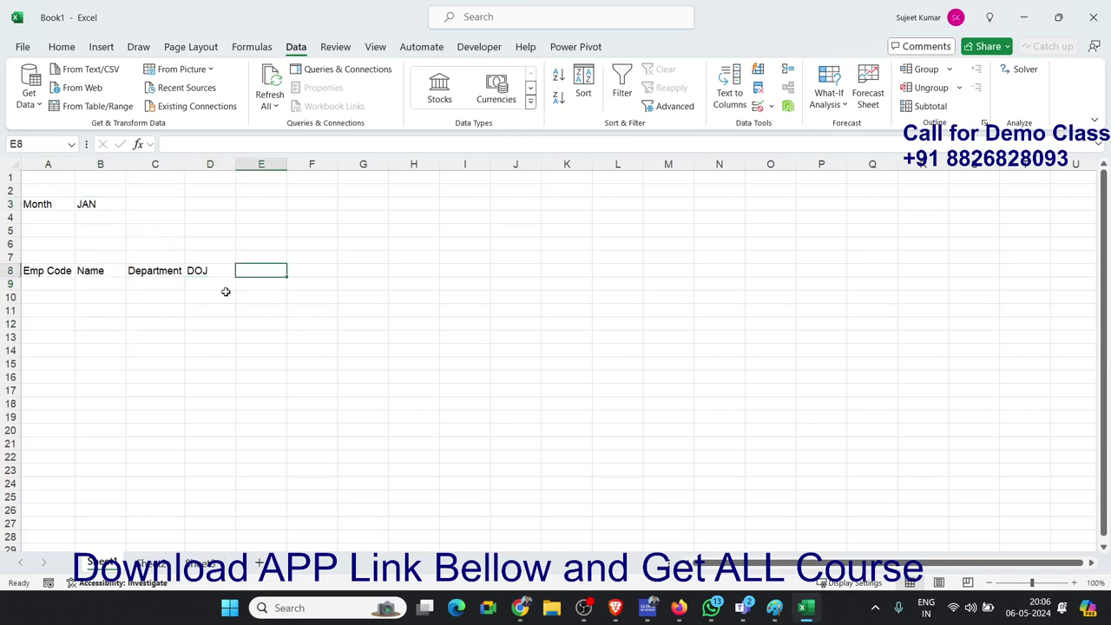
# Enter ="1-"&B3&"-2024" in E8 and autofit column E to show 1-JAN-2024
pyautogui.write('=')
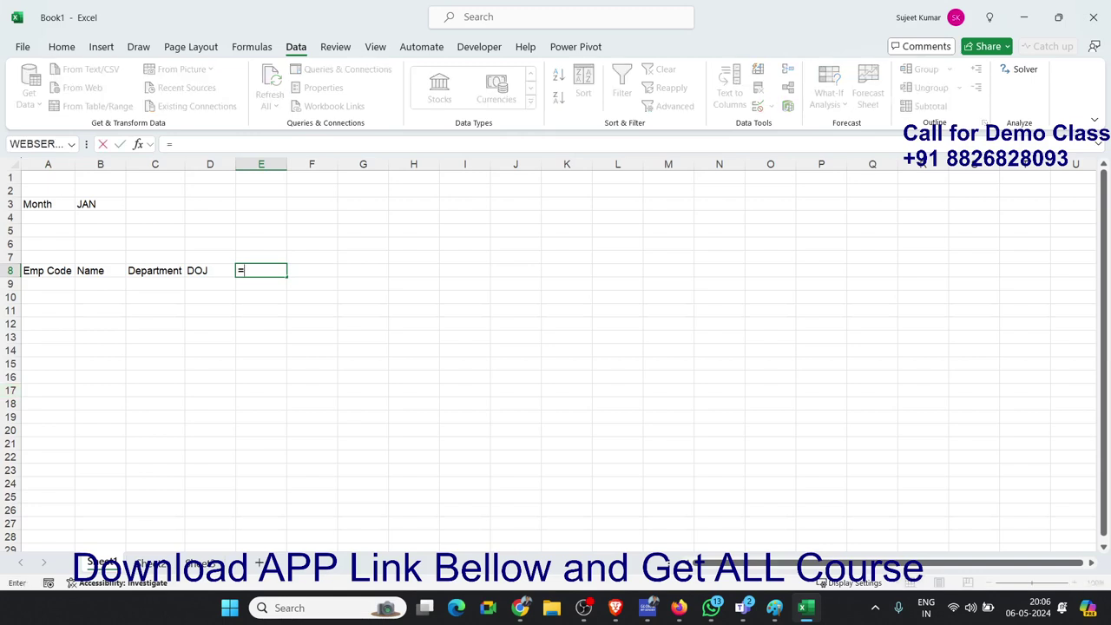
pyautogui.write('"')
pyautogui.write('1-"')
pyautogui.write('&')
pyautogui.click(98, 208)
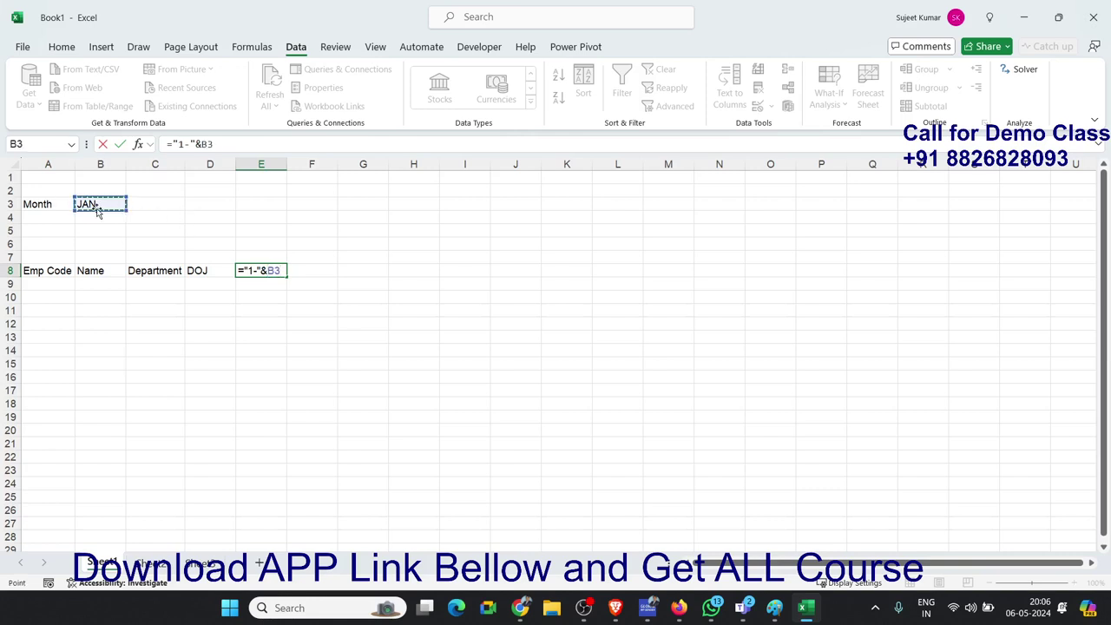
pyautogui.write('&"')
pyautogui.write('"')
pyautogui.write('2024"')
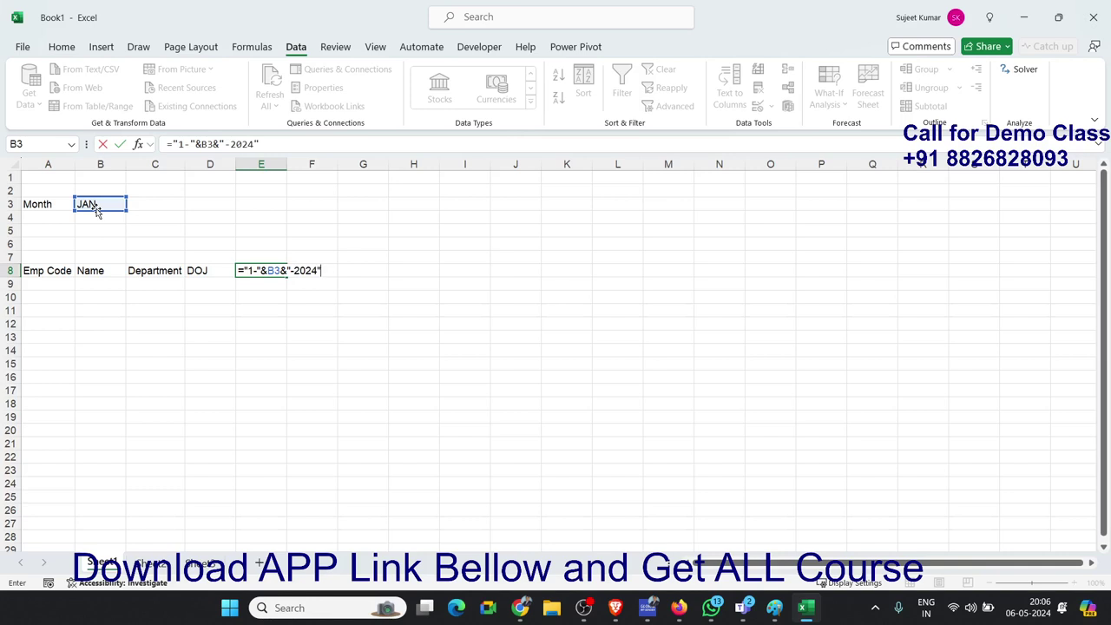
pyautogui.press('Return')
pyautogui.press('Up')
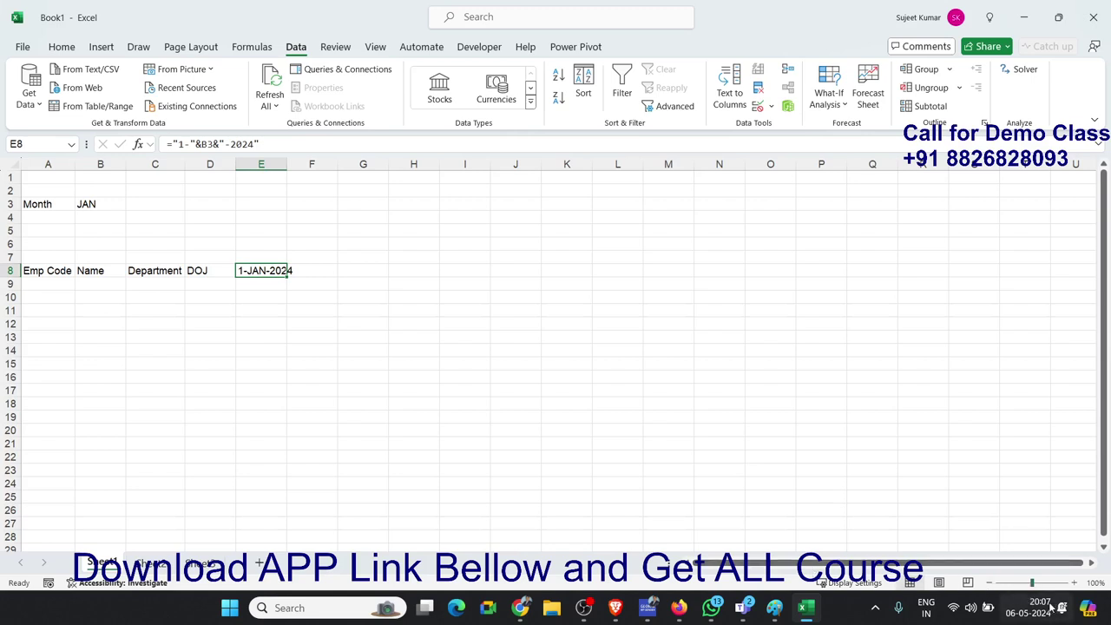
pyautogui.doubleClick(287, 165)
# Recheck E8's date formula against the month cell B3
pyautogui.click(176, 205)
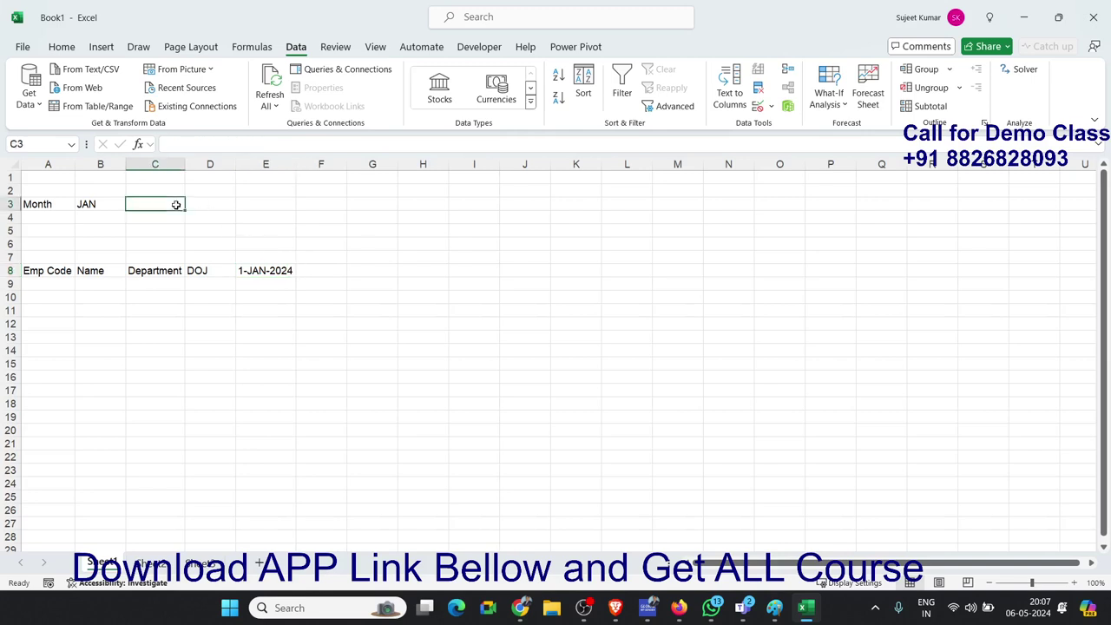
pyautogui.click(284, 282)
pyautogui.click(286, 272)
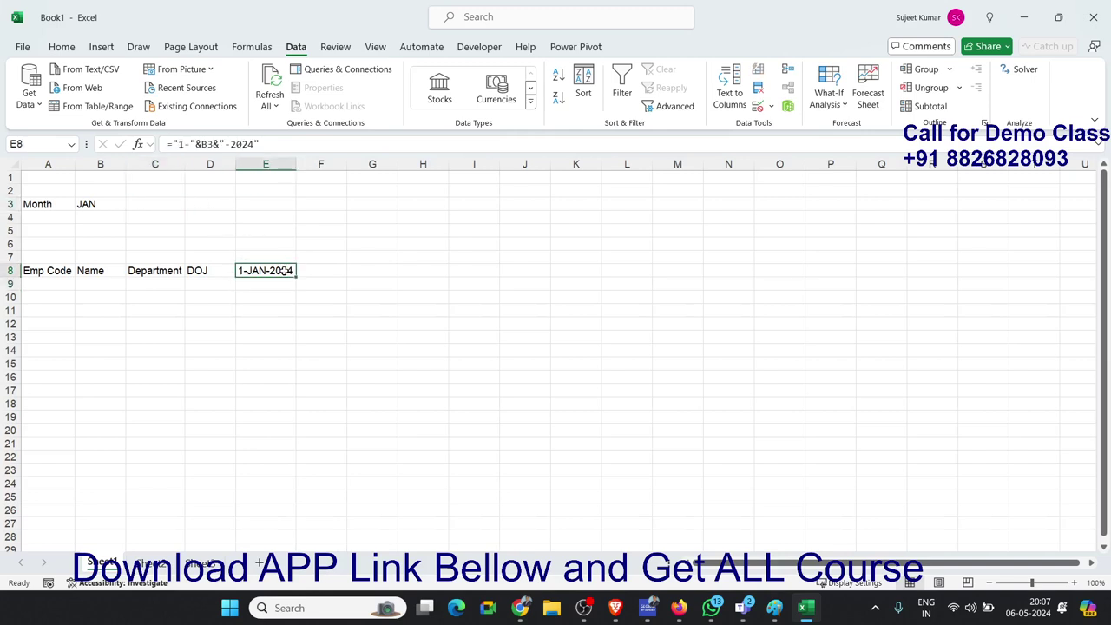
pyautogui.click(175, 202)
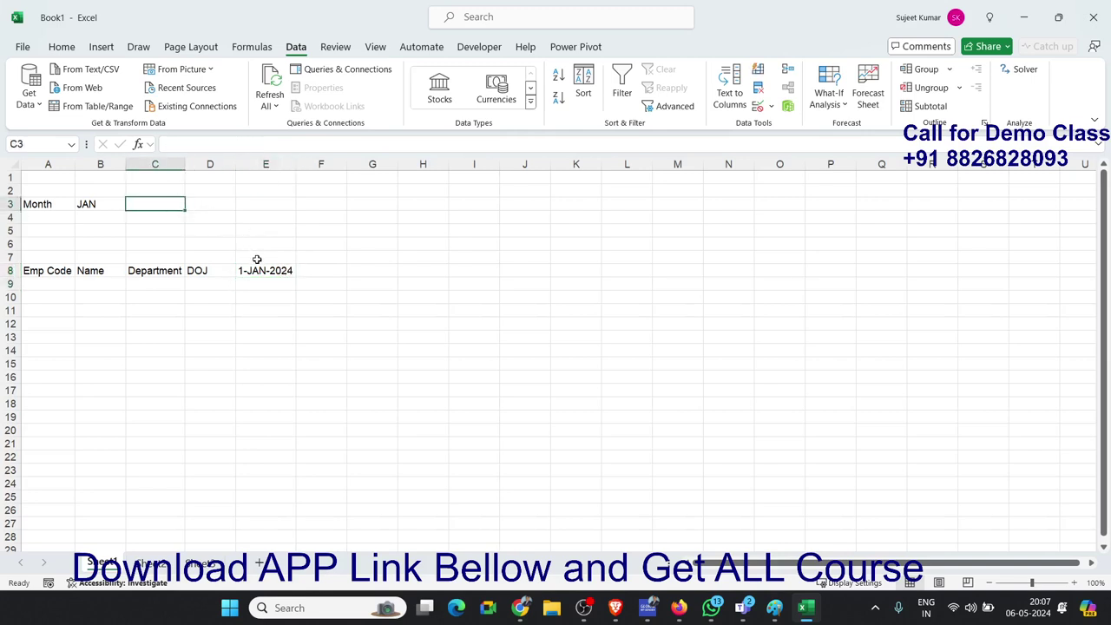
pyautogui.click(257, 260)
pyautogui.click(262, 271)
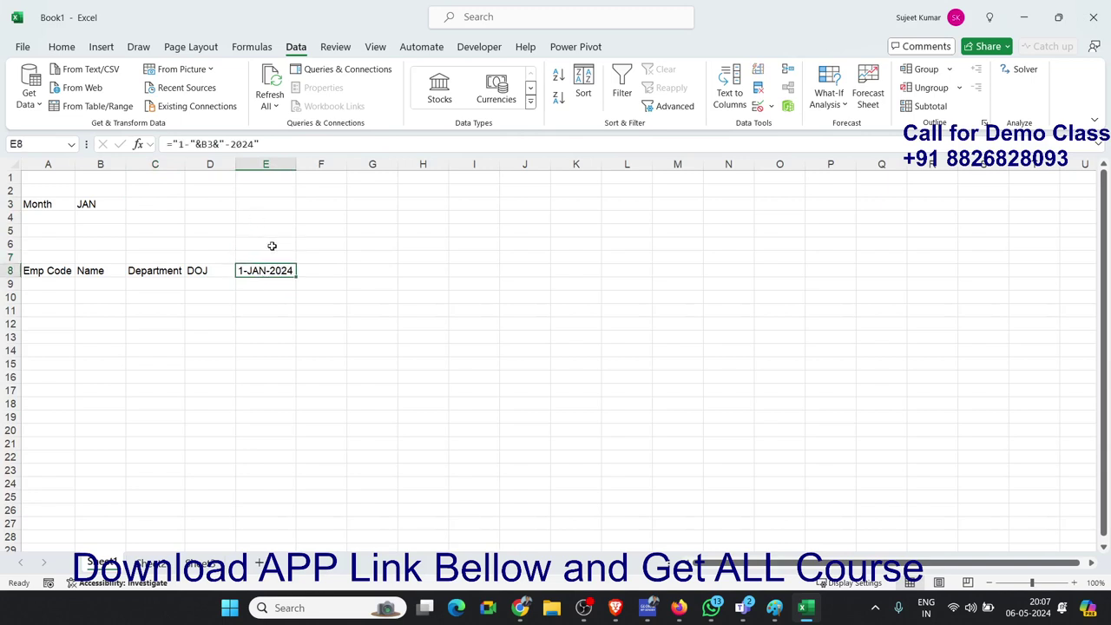
pyautogui.click(102, 204)
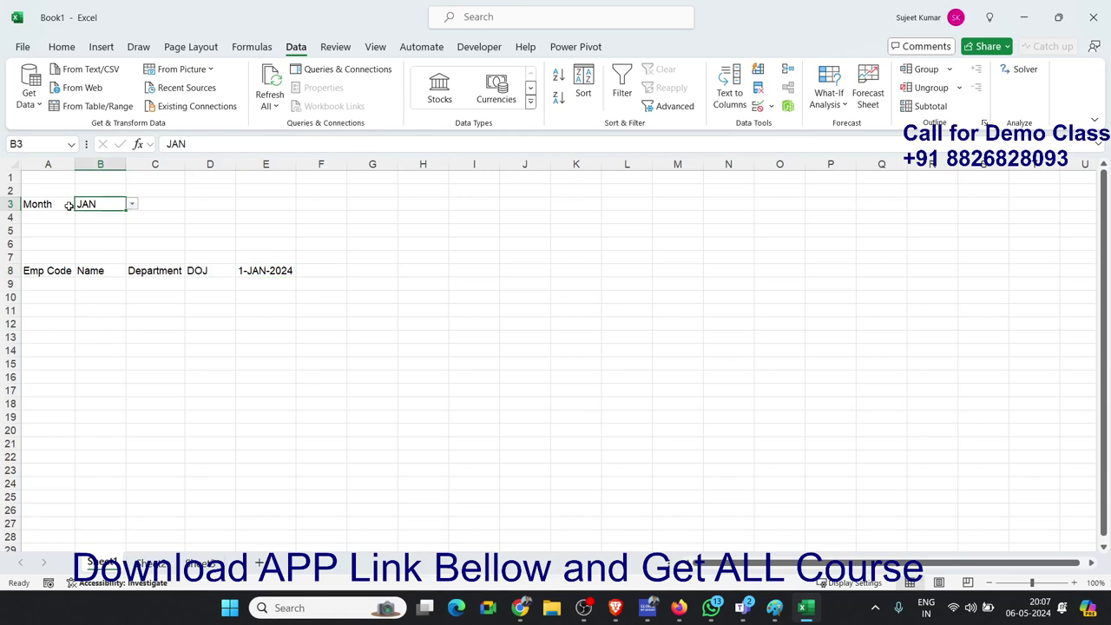
pyautogui.click(164, 193)
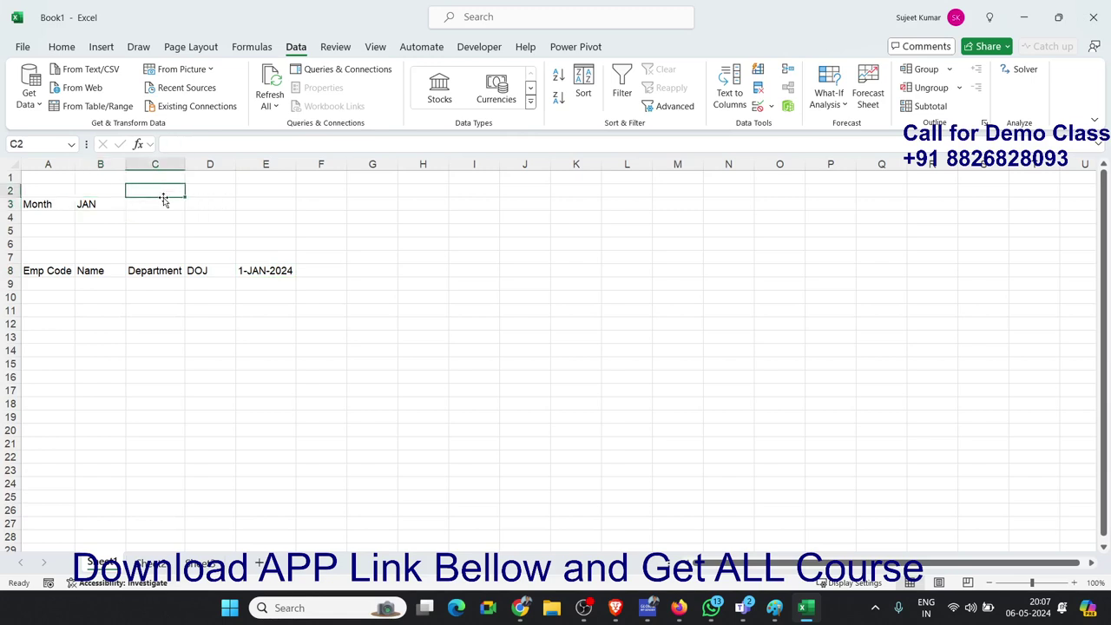
# Enter the label Year in C2 and 2024 in C3
pyautogui.write('Year')
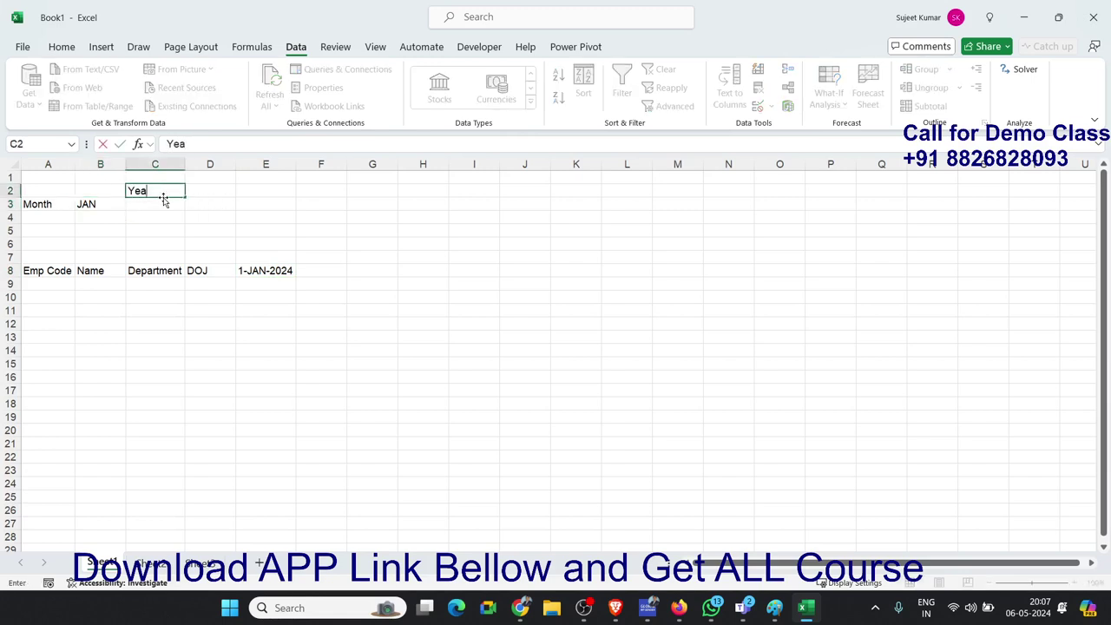
pyautogui.press('Return')
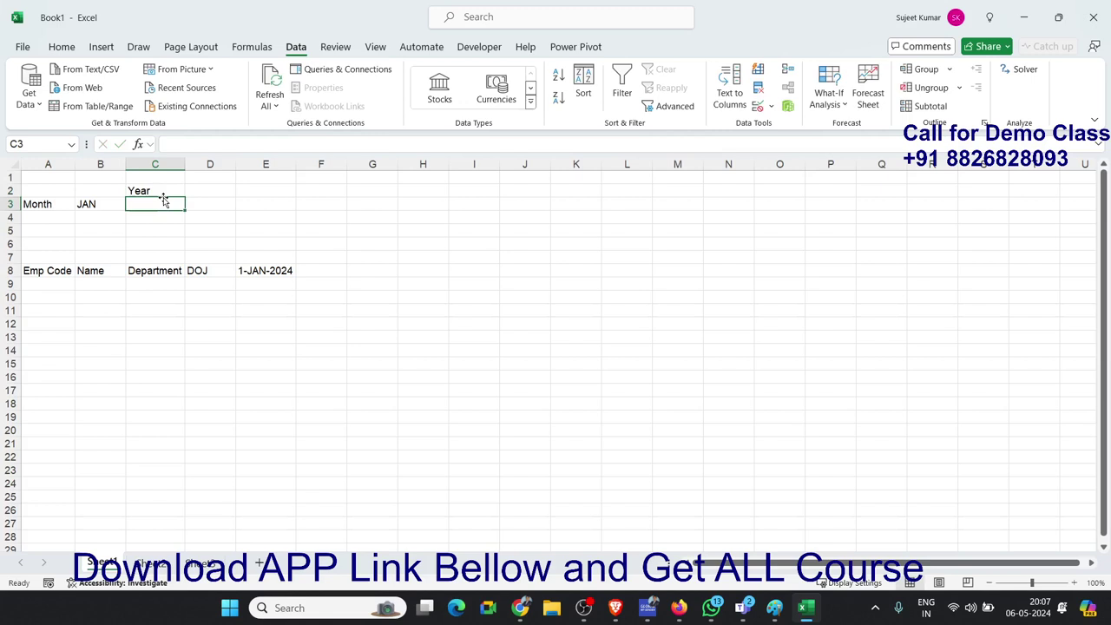
pyautogui.write('2024')
pyautogui.press('Return')
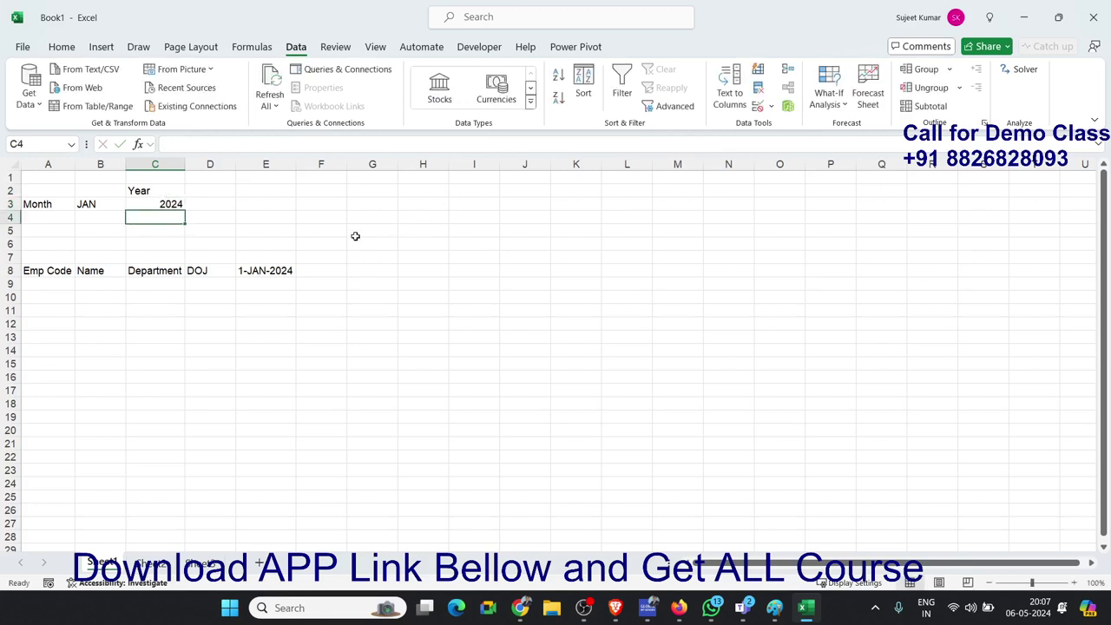
# Change E8's formula to ="1-"&B3&"-"&C3 so the year comes from C3
pyautogui.click(265, 270)
pyautogui.click(253, 142)
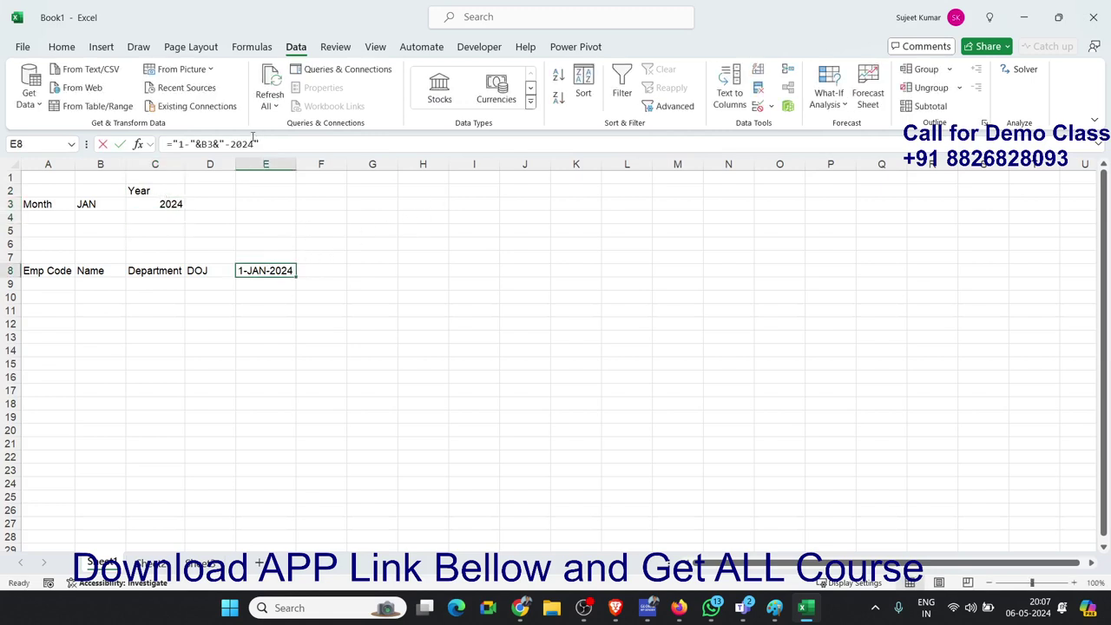
pyautogui.click(253, 143)
pyautogui.press('BackSpace')
pyautogui.press('BackSpace')
pyautogui.press('BackSpace')
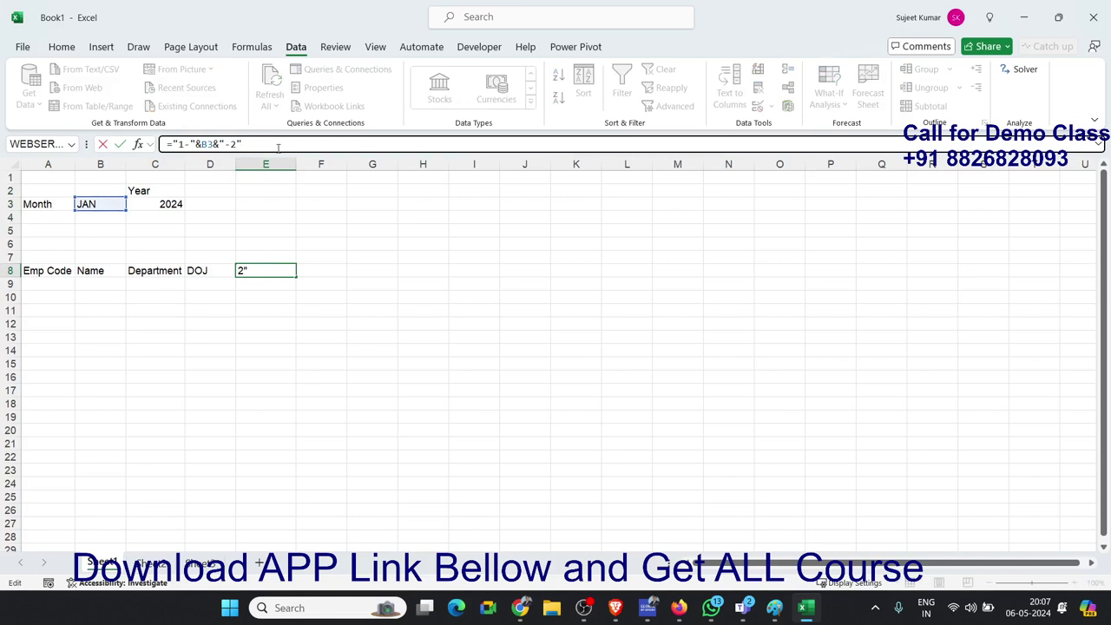
pyautogui.press('BackSpace')
pyautogui.write('&')
pyautogui.click(171, 205)
pyautogui.press('Return')
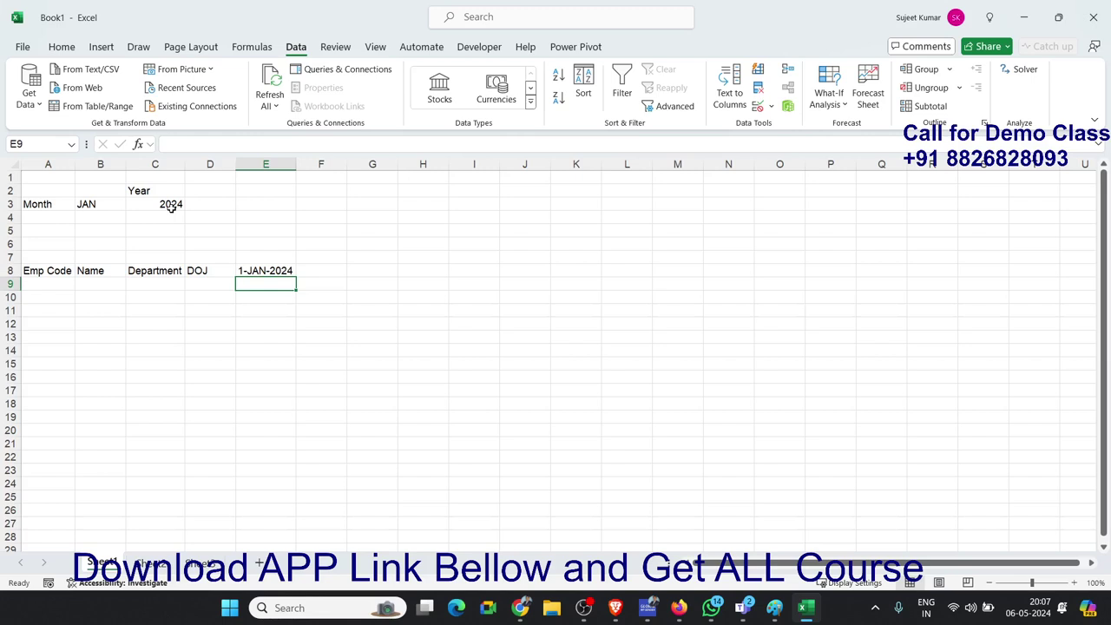
pyautogui.press('Up')
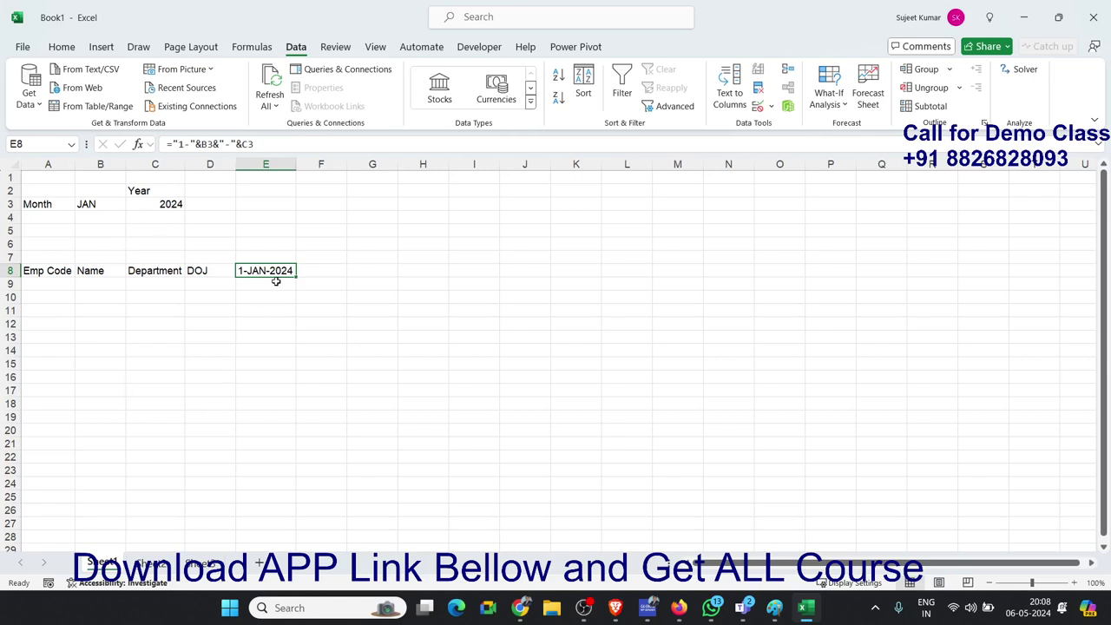
# Wrap E8's formula as =("1-"&B3&"-"&C3)+0 to produce a real date
pyautogui.click(207, 144)
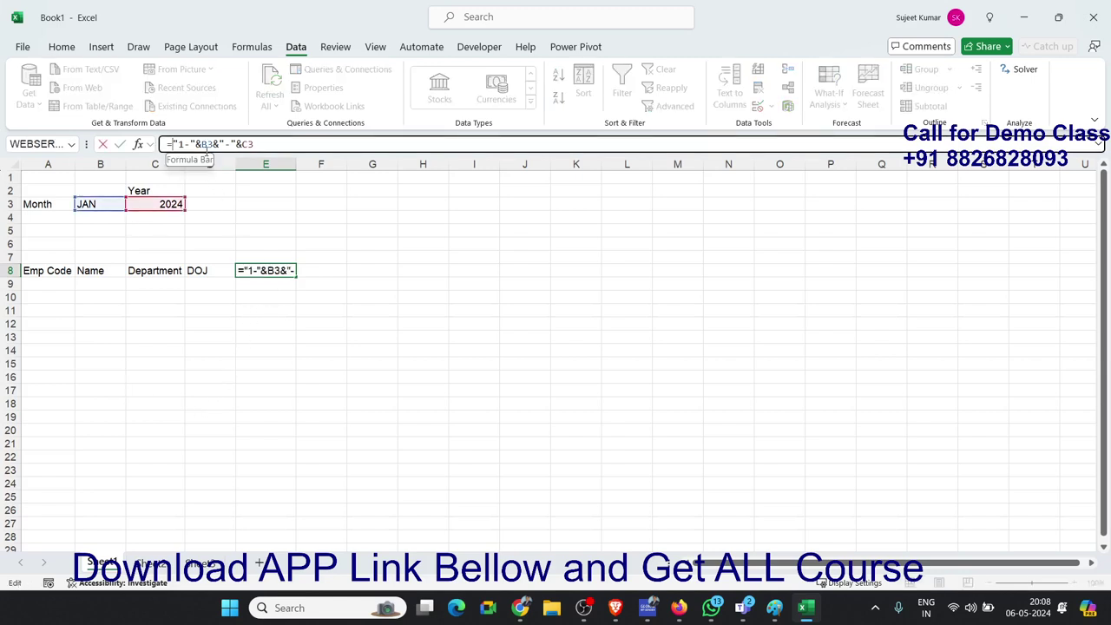
pyautogui.write('(')
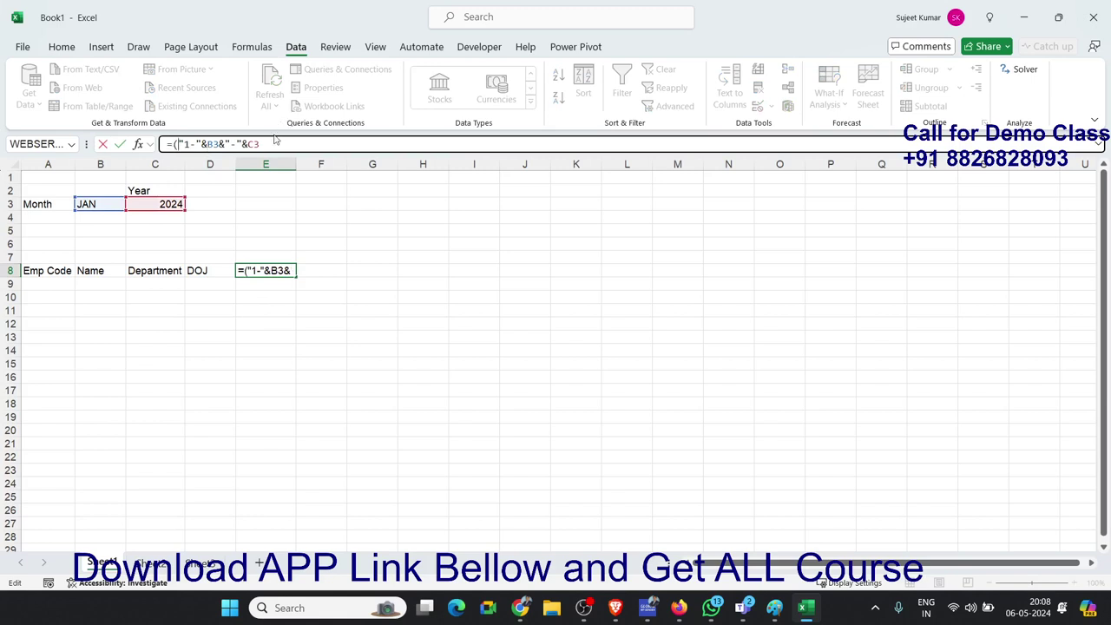
pyautogui.click(270, 145)
pyautogui.write(')')
pyautogui.write('+0')
pyautogui.press('Return')
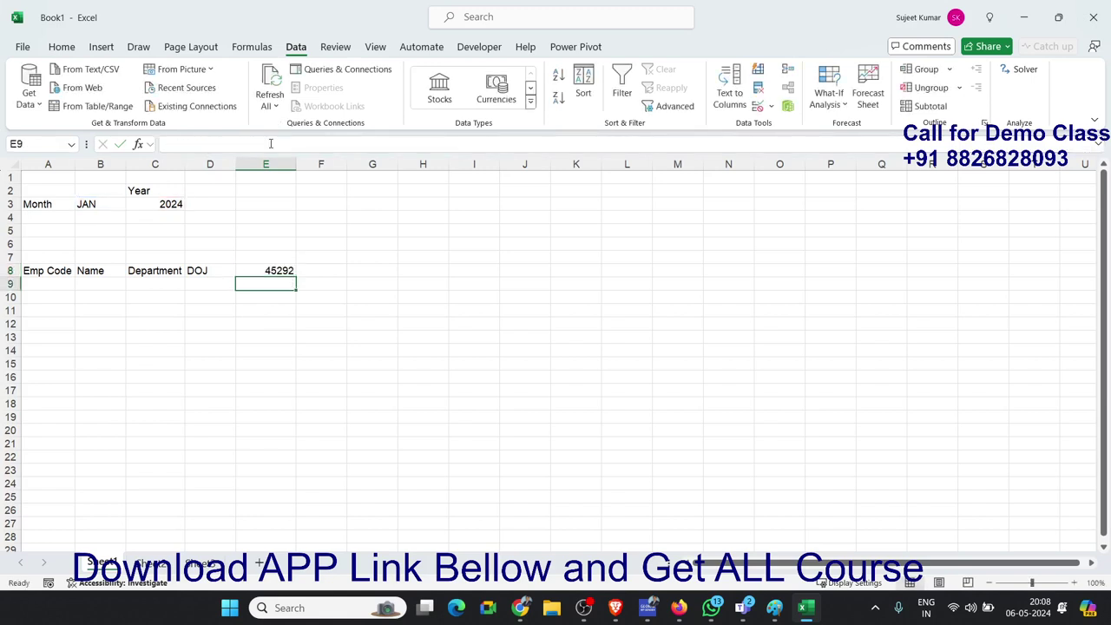
pyautogui.press('Up')
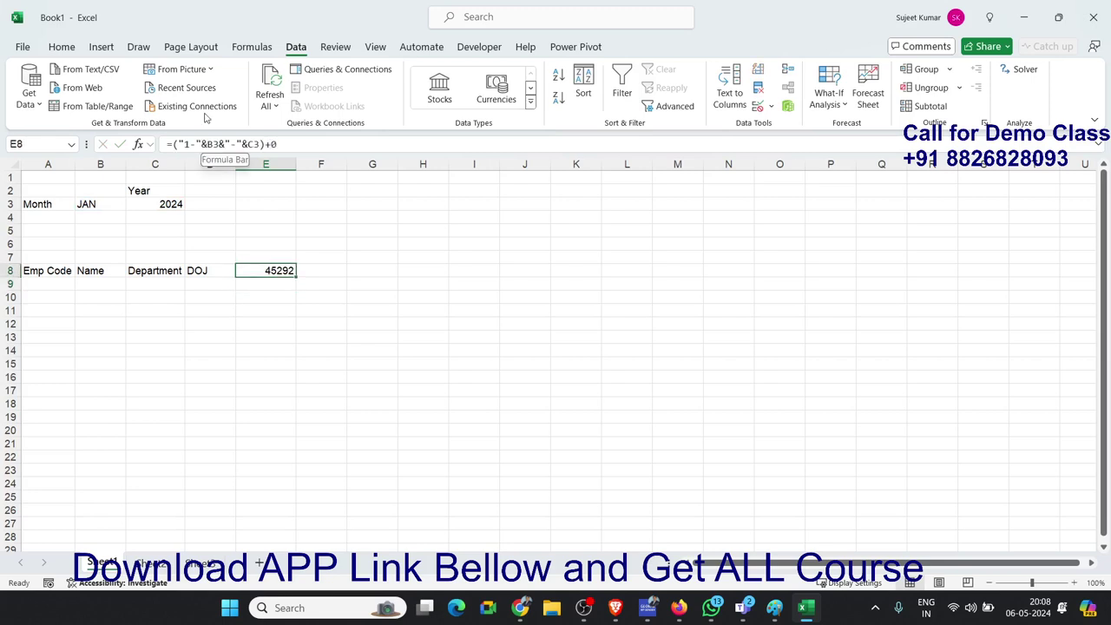
# Format E8 as Short Date so it shows 01-01-2024
pyautogui.click(61, 47)
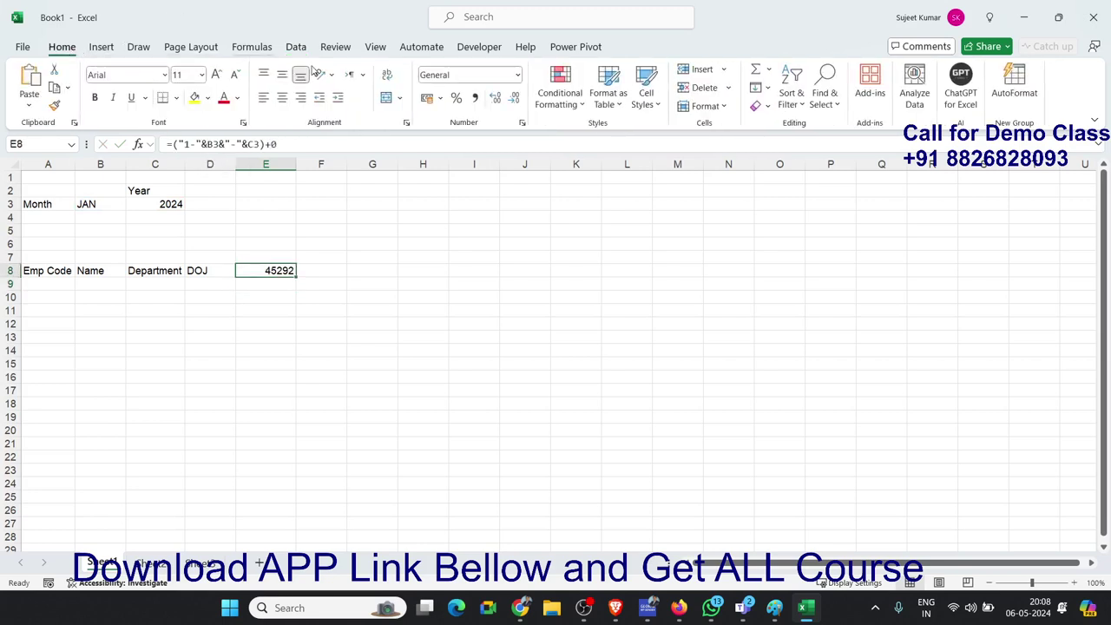
pyautogui.click(518, 75)
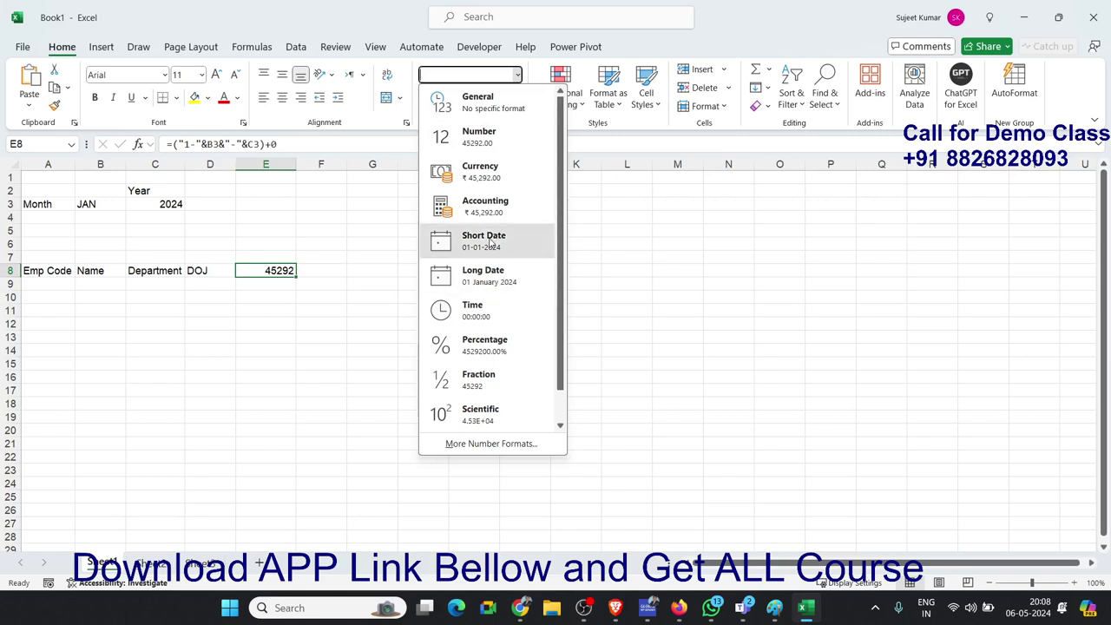
pyautogui.click(483, 241)
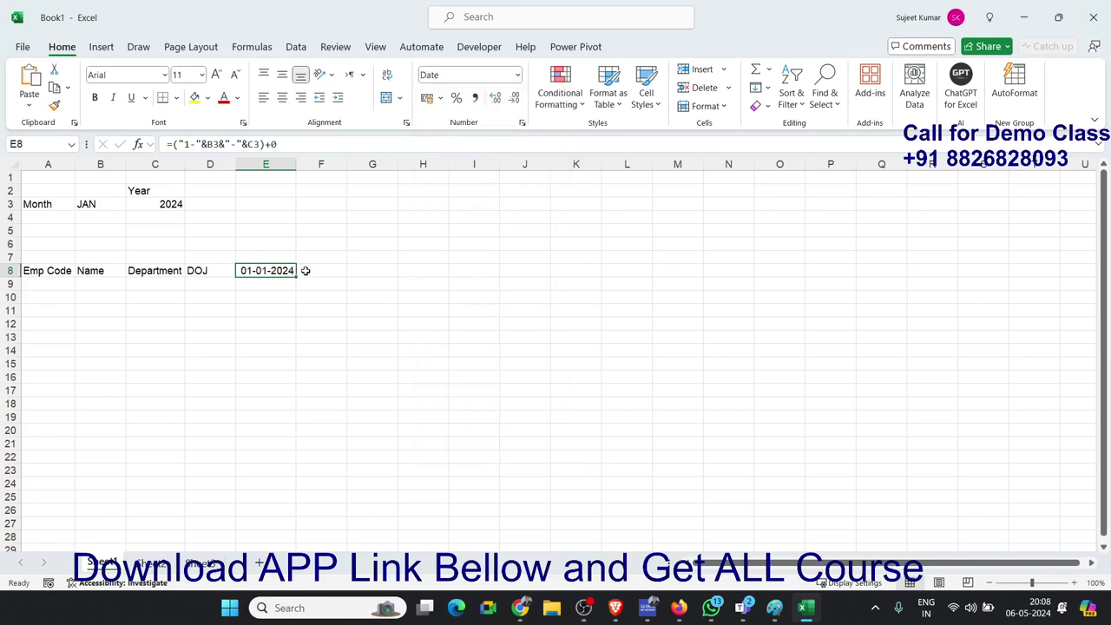
pyautogui.moveTo(305, 271); pyautogui.dragTo(512, 277)
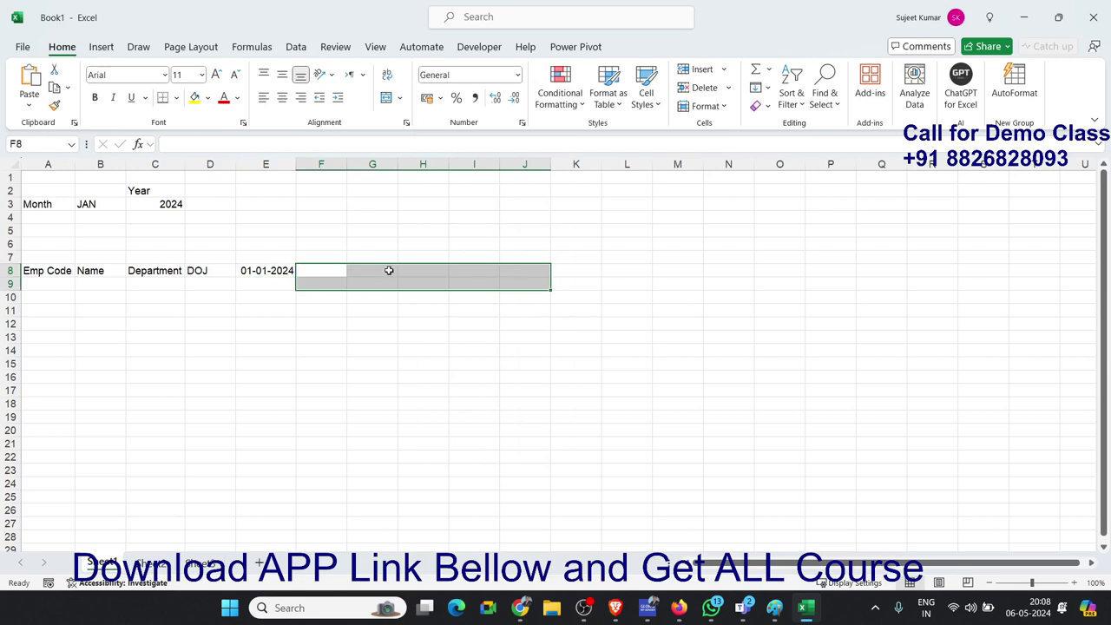
# Enter =E8+1 in F8 and fill consecutive dates across row 8
pyautogui.click(324, 268)
pyautogui.write('=')
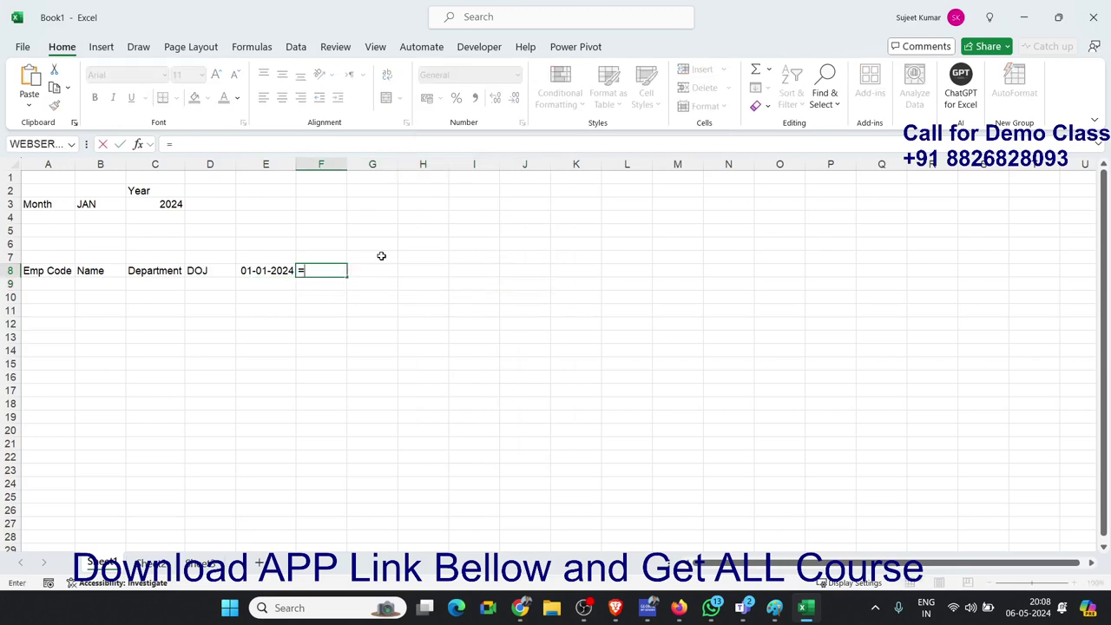
pyautogui.click(274, 269)
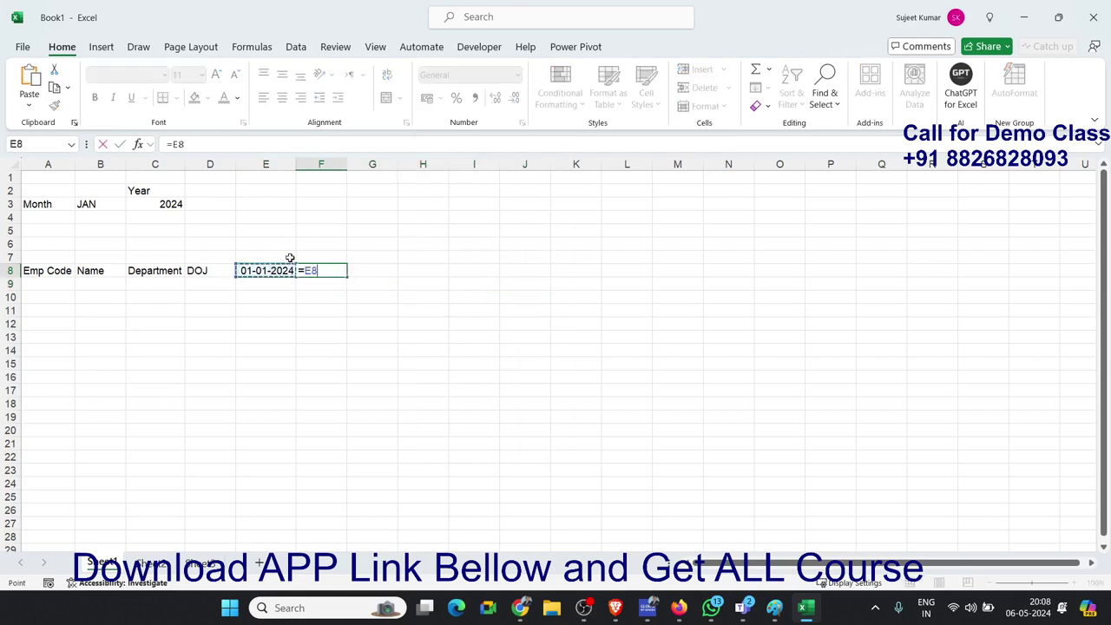
pyautogui.write('+1')
pyautogui.click(374, 334)
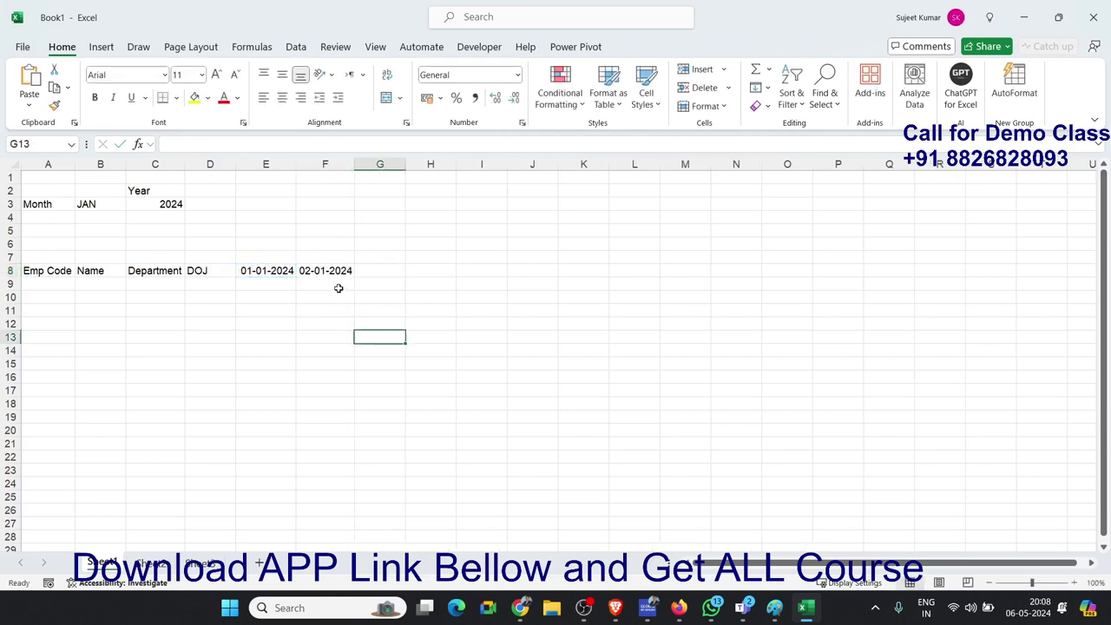
pyautogui.click(334, 272)
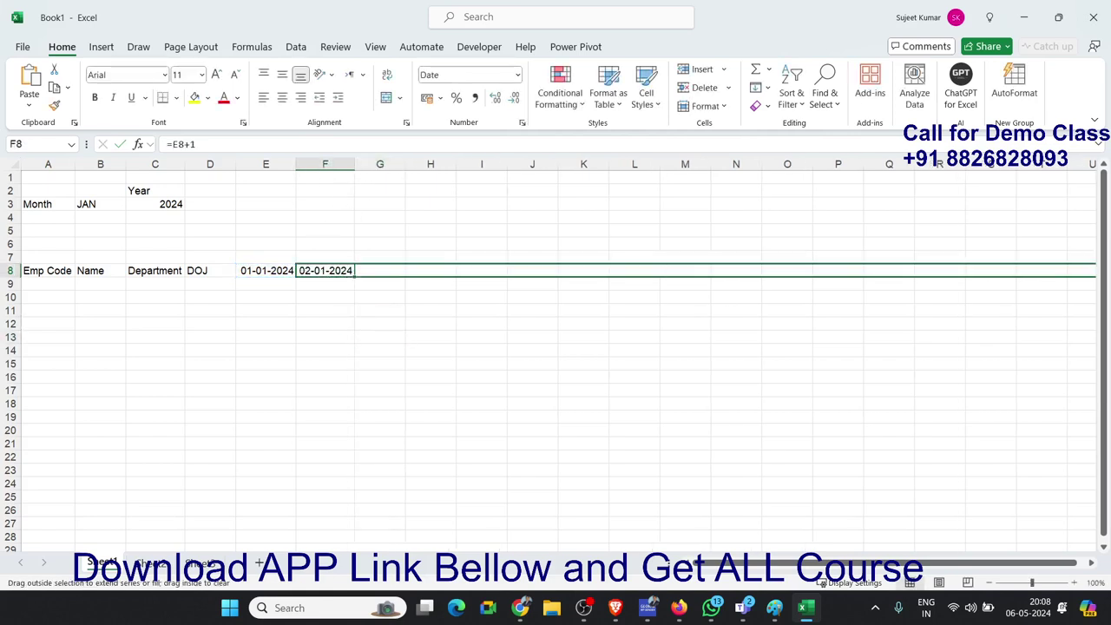
pyautogui.moveTo(352, 276); pyautogui.dragTo(1046, 284)
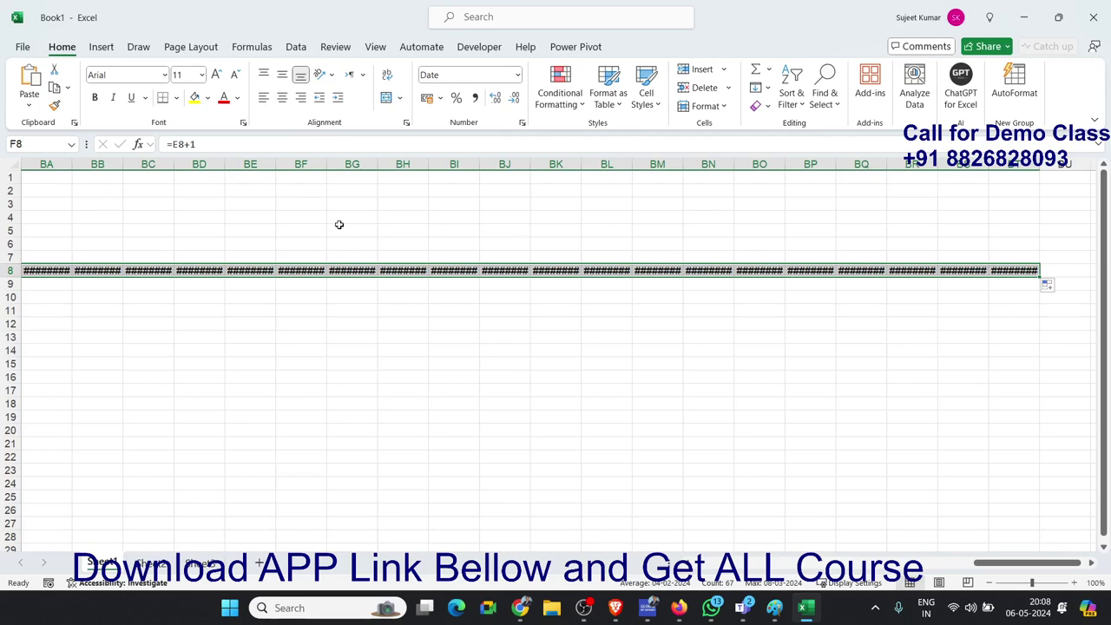
pyautogui.click(194, 283)
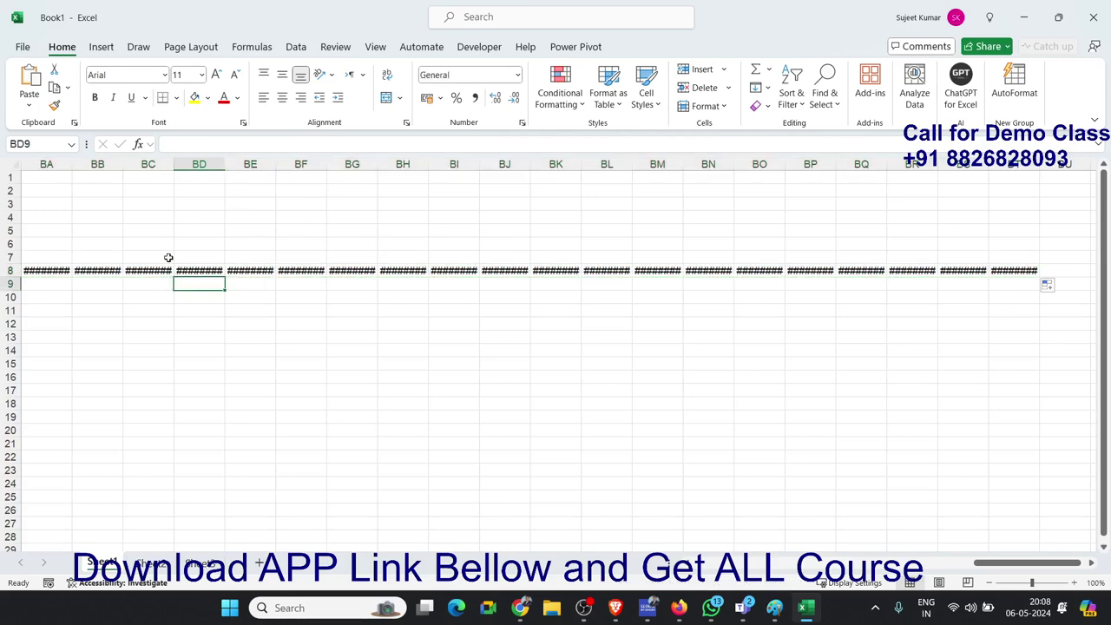
# Autofit all worksheet columns so the row 8 dates display fully
pyautogui.click(15, 164)
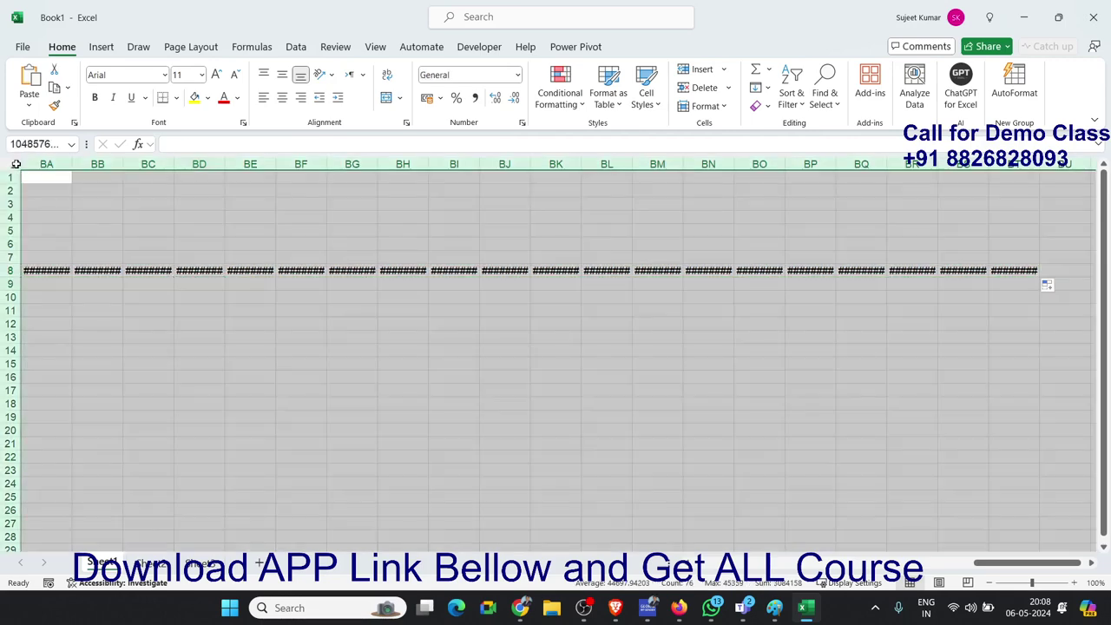
pyautogui.doubleClick(224, 164)
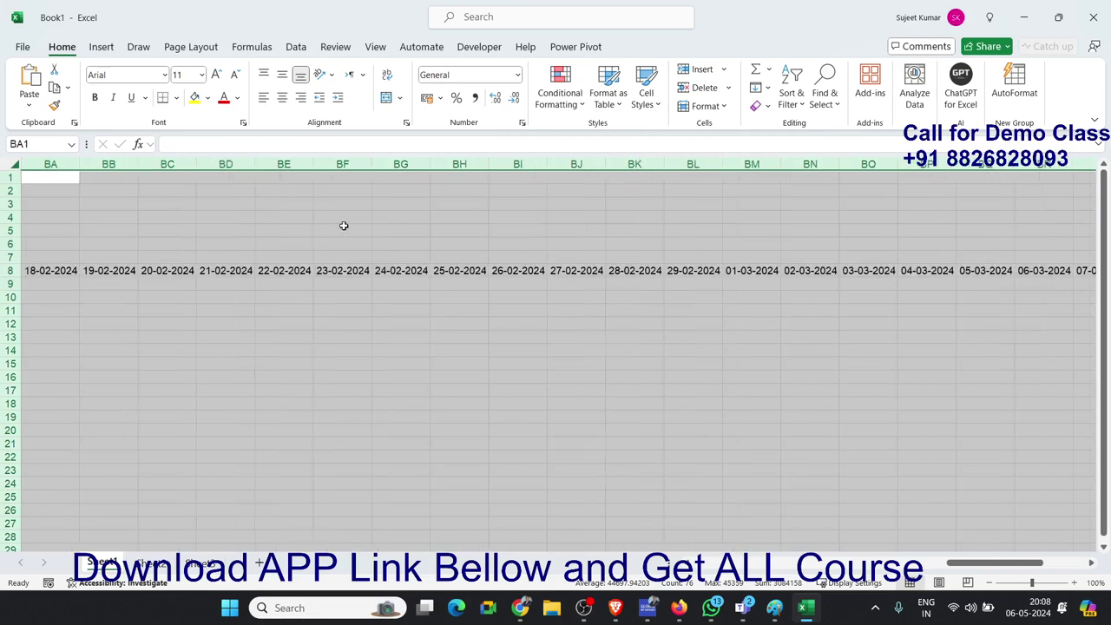
pyautogui.click(405, 274)
pyautogui.press('Right')
pyautogui.press('Right')
pyautogui.press('Right')
pyautogui.press('Right')
pyautogui.press('Right')
pyautogui.press('Right')
pyautogui.press('Right')
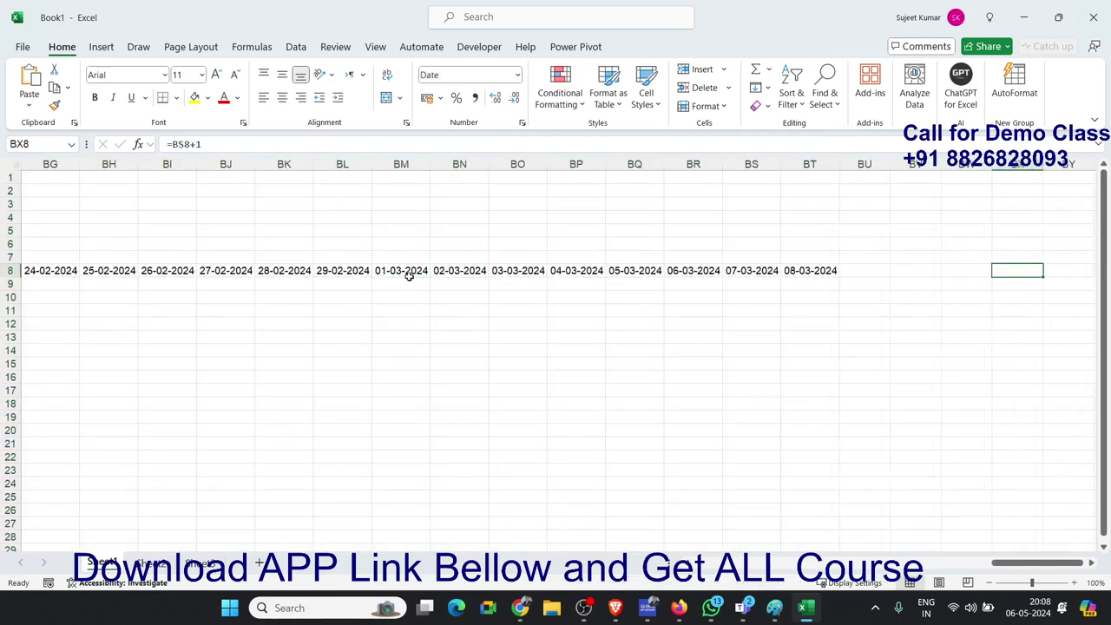
pyautogui.press('Right')
pyautogui.press('Left')
pyautogui.press('Left')
pyautogui.press('Left')
pyautogui.press('Left')
pyautogui.press('Left')
pyautogui.press('Left')
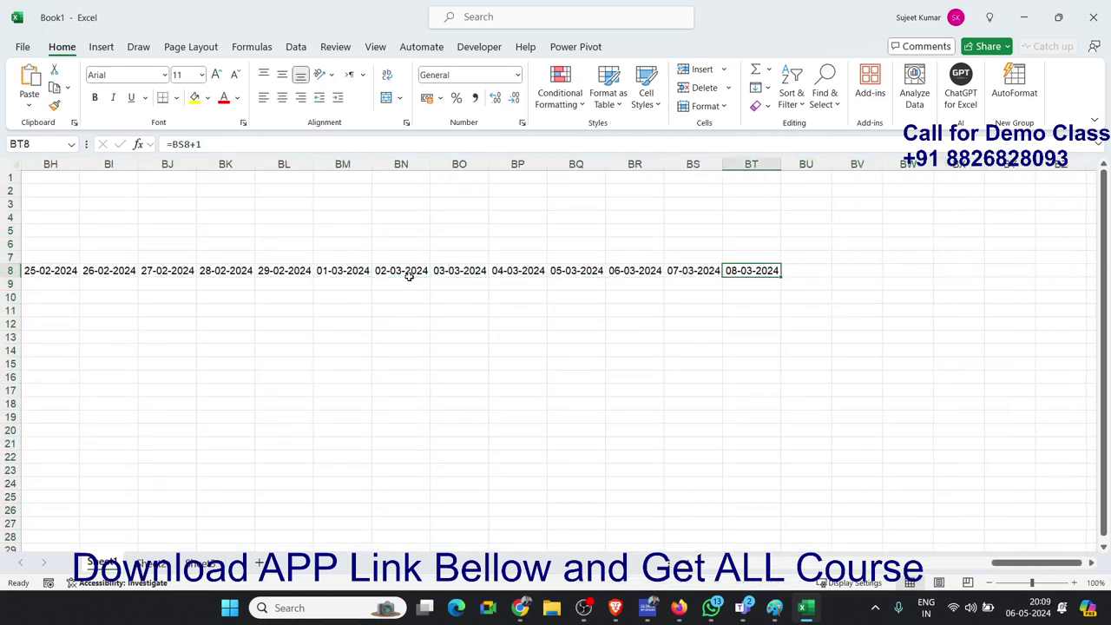
pyautogui.hotkey('shift', 'Left')
# Delete the dates after 31-01-2024 from row 8, starting at AJ8
pyautogui.hotkey('ctrl', 'Left')
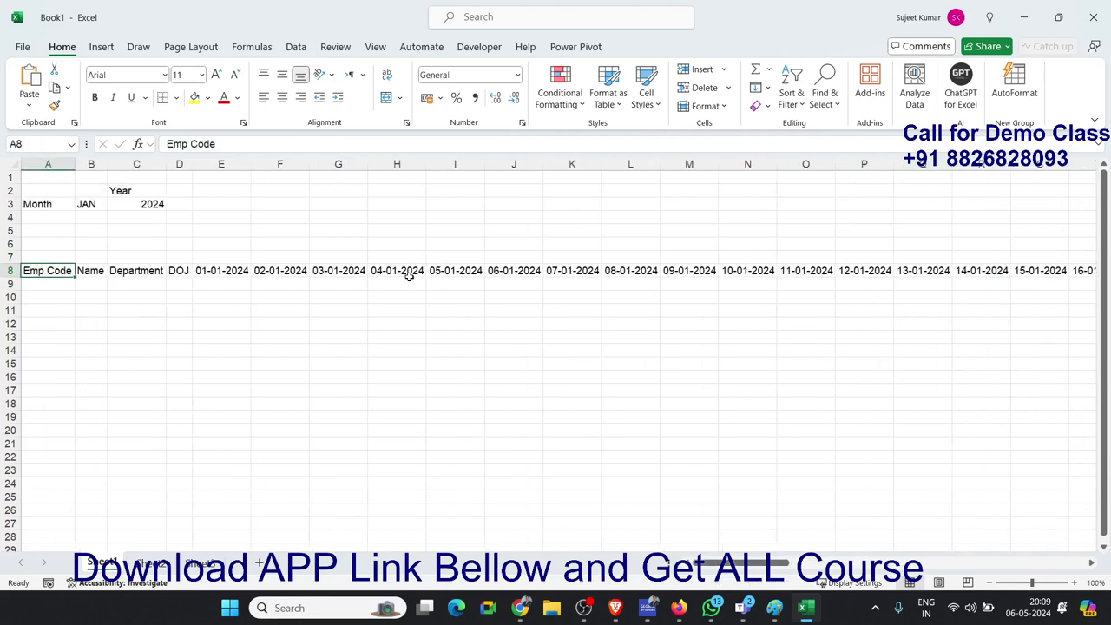
pyautogui.press('Right')
pyautogui.press('Right')
pyautogui.press('Right')
pyautogui.press('Right')
pyautogui.press('Right')
pyautogui.press('Right')
pyautogui.press('Right')
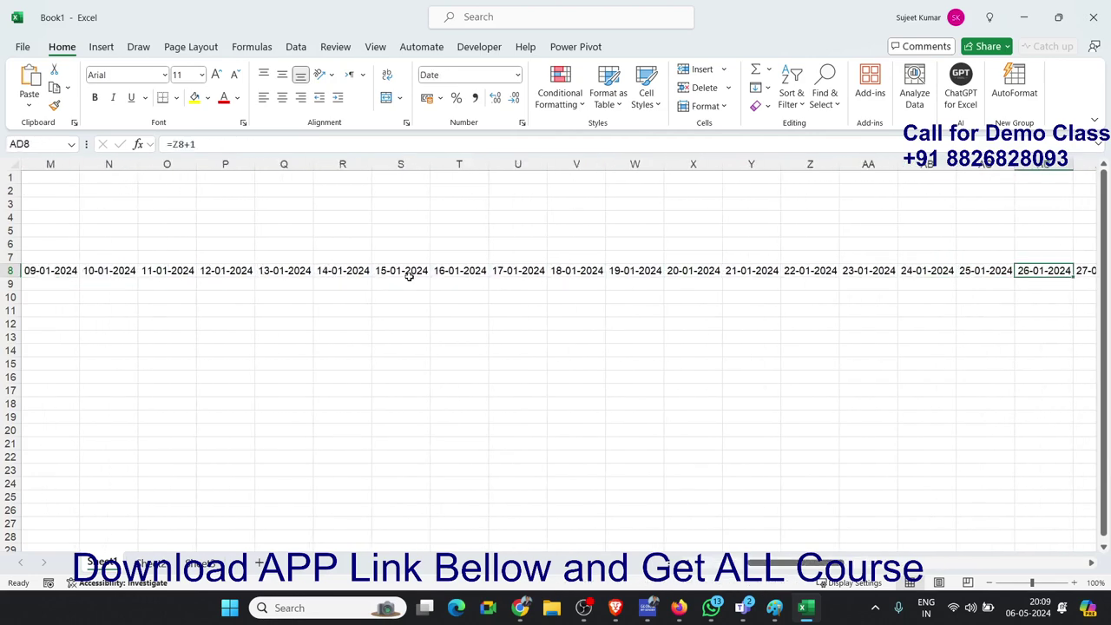
pyautogui.press('Right')
pyautogui.press('Right')
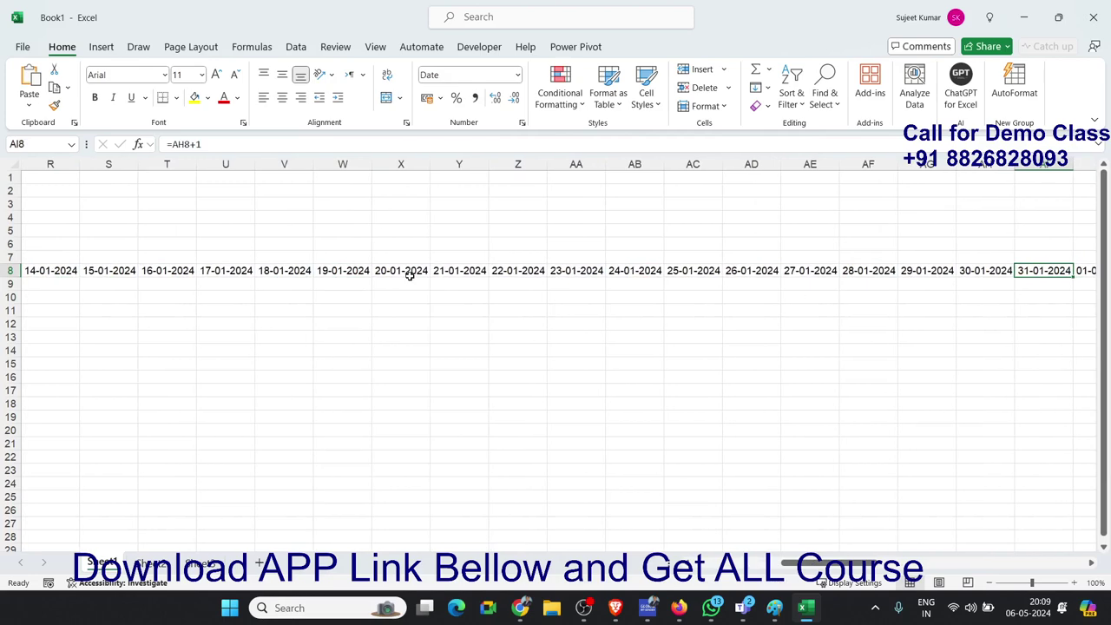
pyautogui.press('Right')
pyautogui.hotkey('ctrl', 'shift', 'Right')
pyautogui.press('Delete')
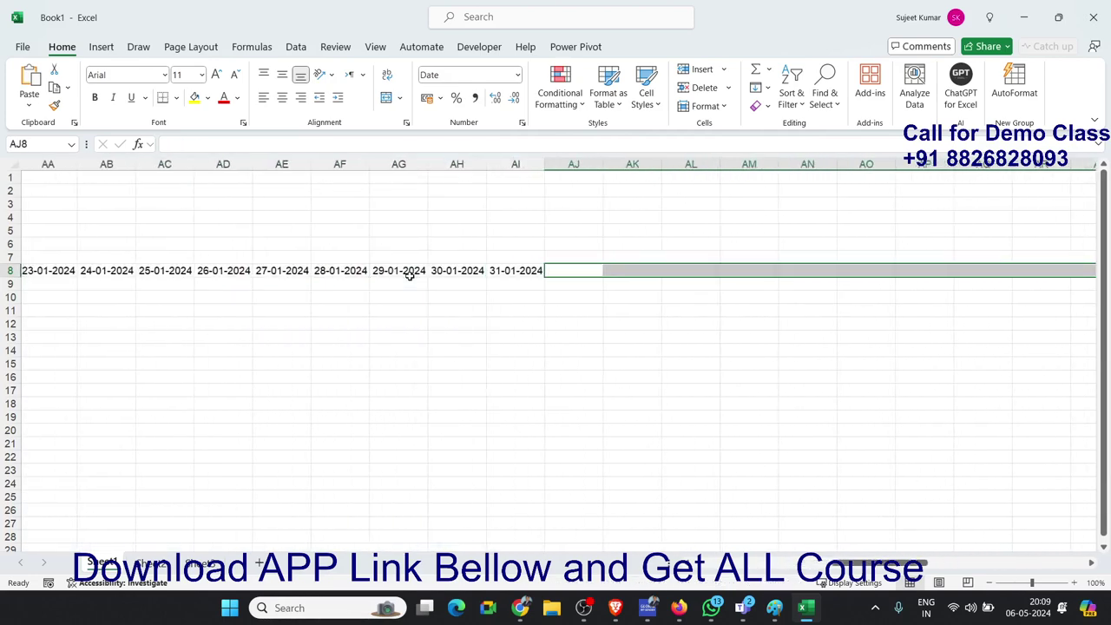
pyautogui.press('Left')
# Review the remaining January dates and return to the Month label
pyautogui.hotkey('ctrl', 'Left')
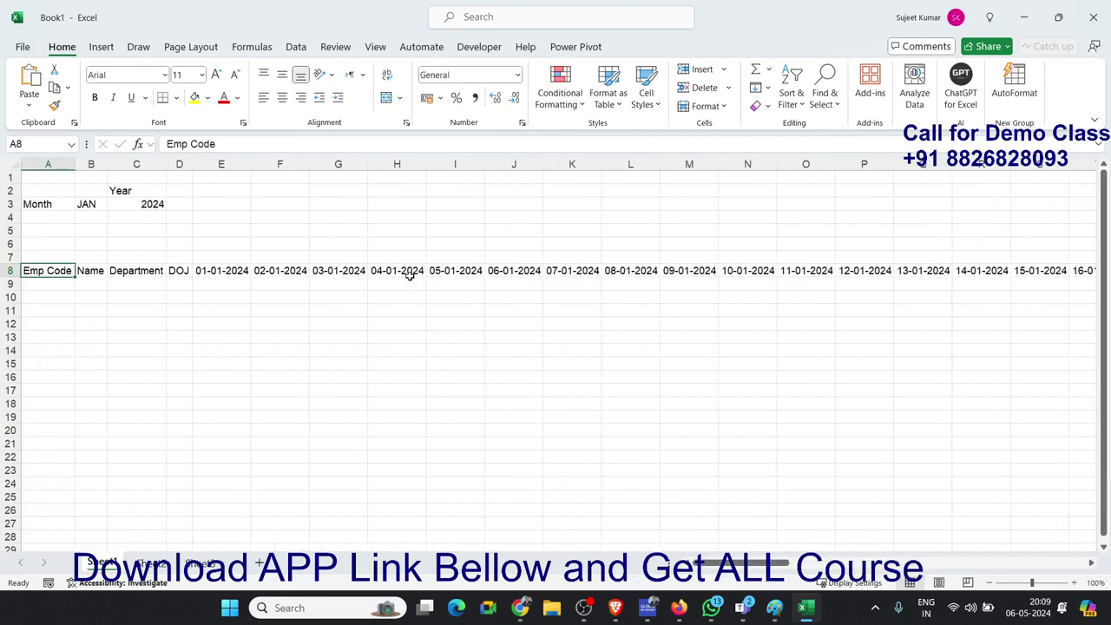
pyautogui.press('Right')
pyautogui.press('Right')
pyautogui.press('Right')
pyautogui.press('Right')
pyautogui.press('Right')
pyautogui.press('Right')
pyautogui.press('Right')
pyautogui.press('Right')
pyautogui.press('Right')
pyautogui.press('Right')
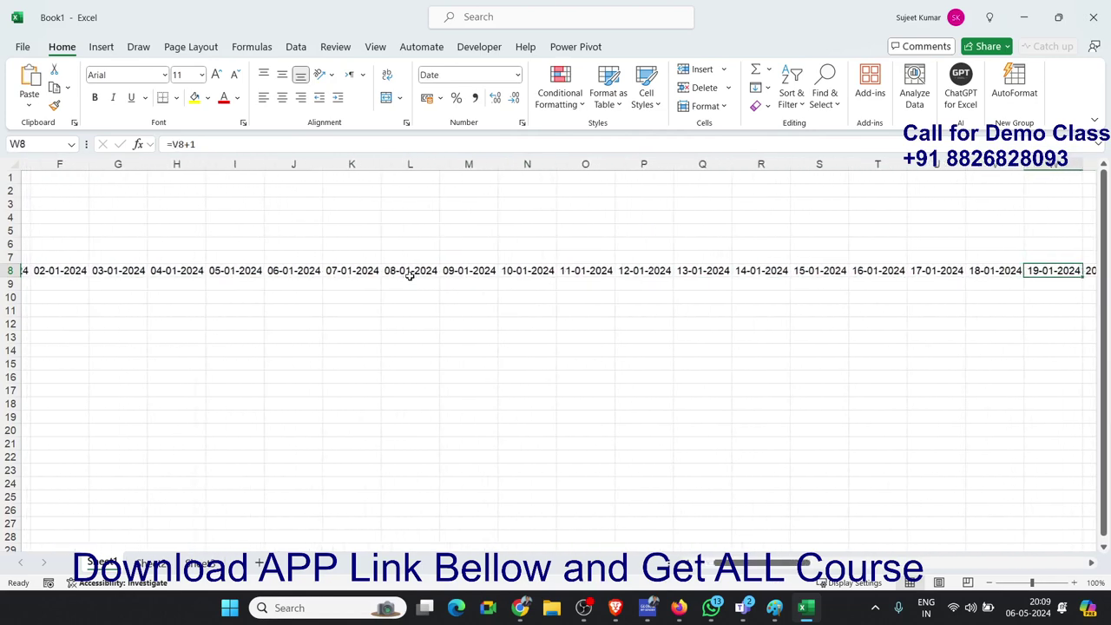
pyautogui.press('Right')
pyautogui.press('Right')
pyautogui.press('Right')
pyautogui.press('Right')
pyautogui.press('Right')
pyautogui.press('Right')
pyautogui.press('Right')
pyautogui.press('Right')
pyautogui.press('Right')
pyautogui.press('Right')
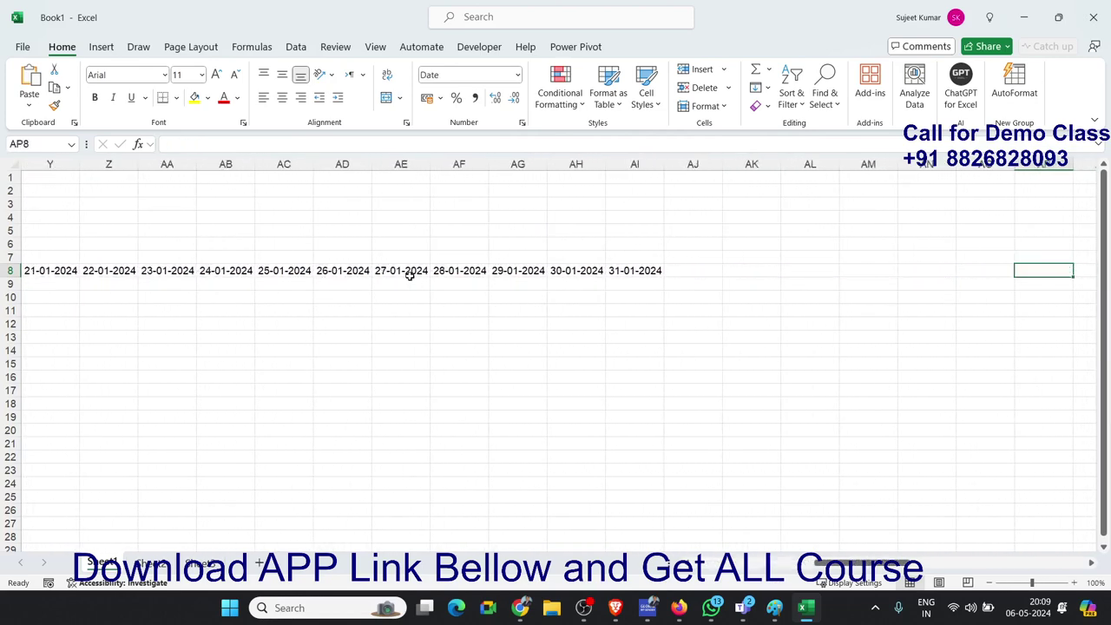
pyautogui.press('Right')
pyautogui.press('Right')
pyautogui.press('Right')
pyautogui.press('Left')
pyautogui.press('Left')
pyautogui.press('Left')
pyautogui.press('Left')
pyautogui.press('Left')
pyautogui.press('Left')
pyautogui.press('Left')
pyautogui.press('Left')
pyautogui.press('Left')
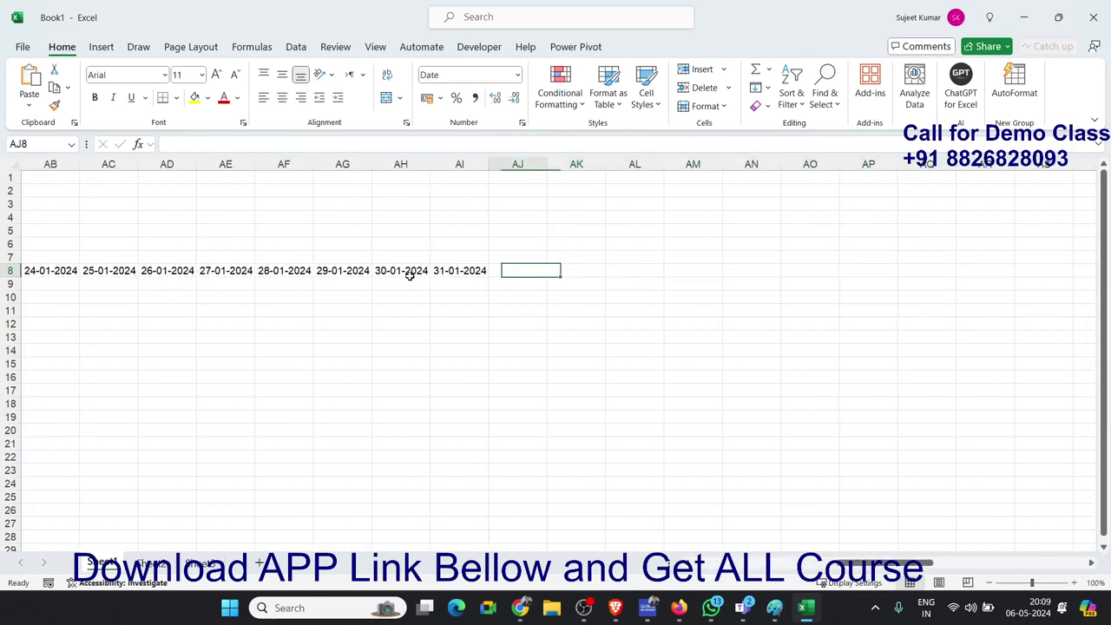
pyautogui.press('Left')
pyautogui.press('Left')
pyautogui.press('Left')
pyautogui.hotkey('ctrl', 'Left')
pyautogui.hotkey('ctrl', 'Up')
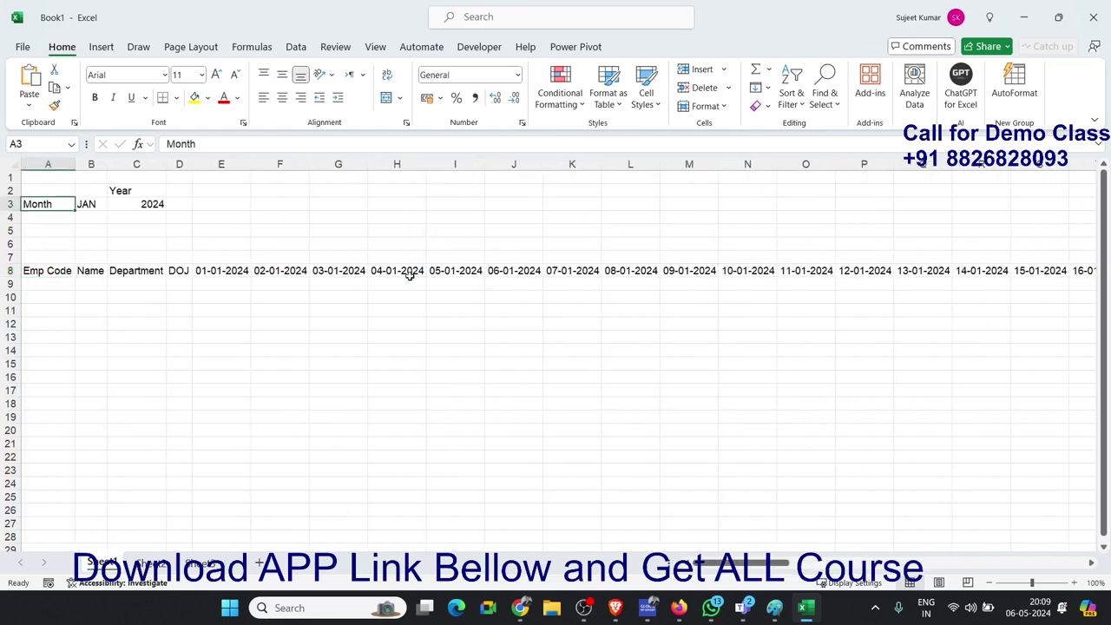
# Change the month in B3 from JAN to FEB using its drop-down list
pyautogui.click(85, 207)
pyautogui.click(113, 205)
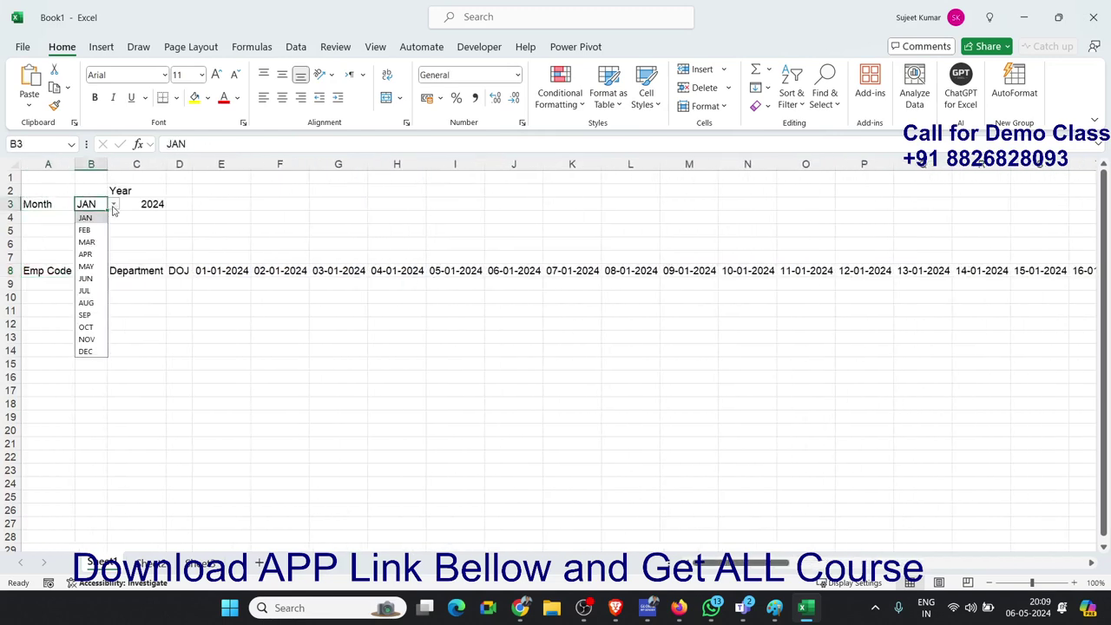
pyautogui.click(84, 230)
pyautogui.click(138, 271)
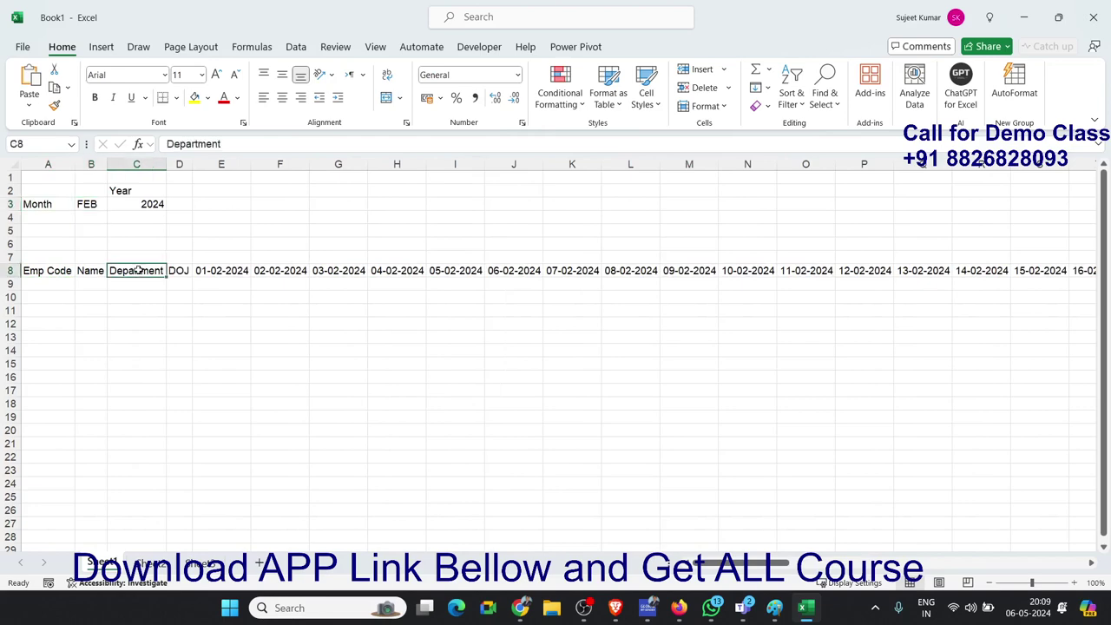
# Review row 8's late dates, from 28-02-2024 and 29-02-2024 into early March
pyautogui.hotkey('ctrl', 'Right')
pyautogui.press('Right')
pyautogui.press('Right')
pyautogui.press('Right')
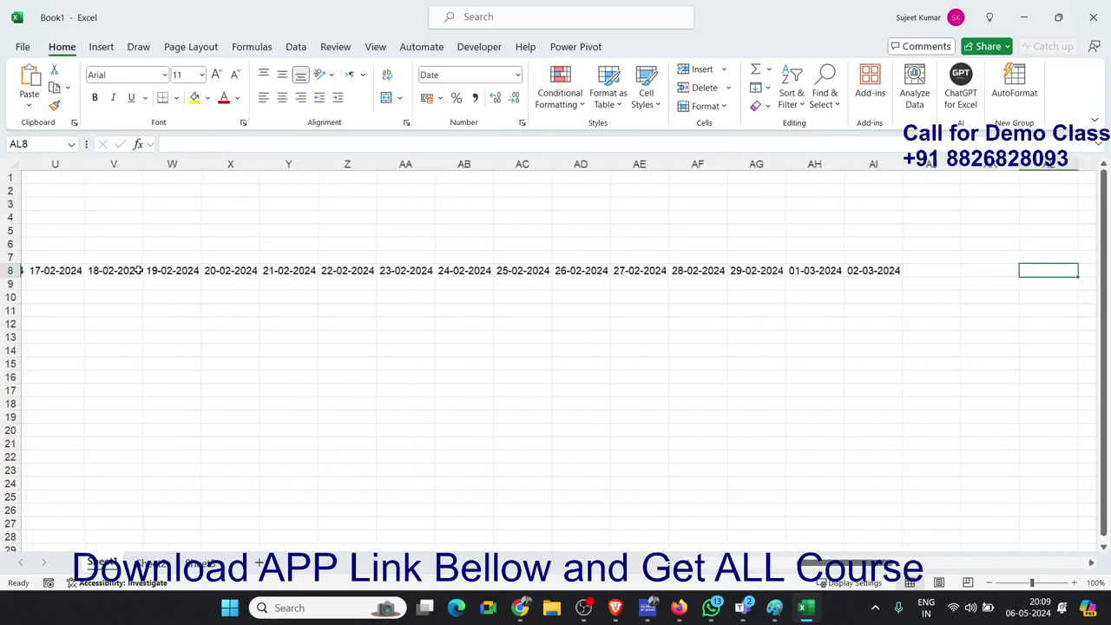
pyautogui.press('Right')
pyautogui.press('Right')
pyautogui.press('Right')
pyautogui.press('Right')
pyautogui.press('Right')
pyautogui.press('Right')
pyautogui.press('Right')
pyautogui.press('Left')
pyautogui.press('Left')
pyautogui.press('Left')
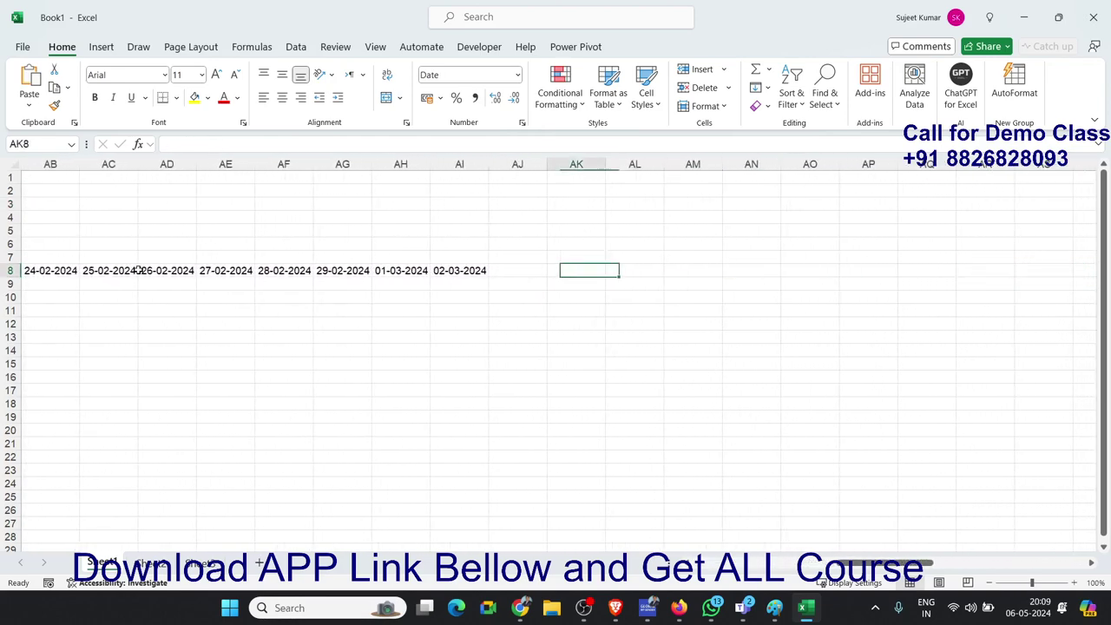
pyautogui.press('Left')
pyautogui.press('Left')
pyautogui.press('Left')
pyautogui.press('Right')
pyautogui.press('Right')
pyautogui.press('Right')
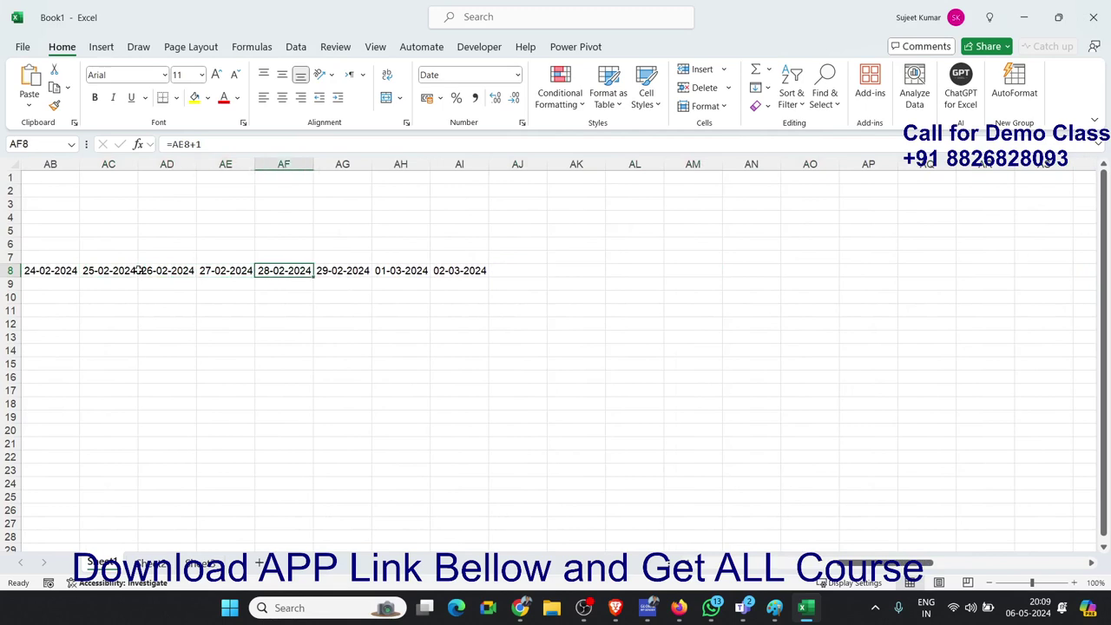
pyautogui.press('Left')
pyautogui.press('Right')
pyautogui.press('Right')
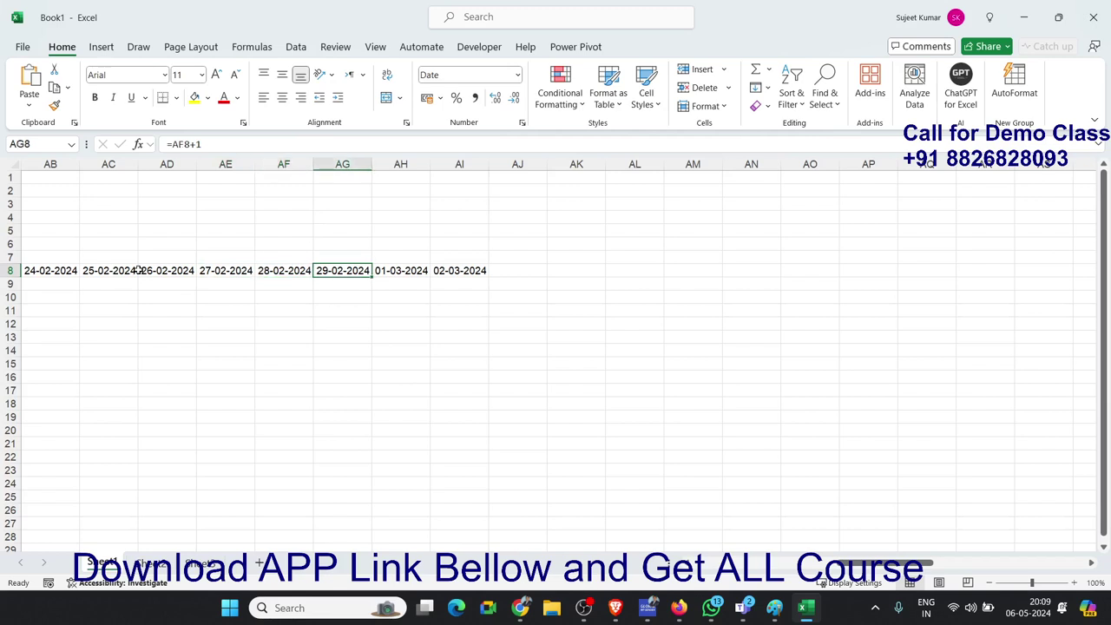
# Enter =EOMONTH(AB8,0) in AE2 and format it as a date, showing 29-Feb-24
pyautogui.click(235, 191)
pyautogui.write('=')
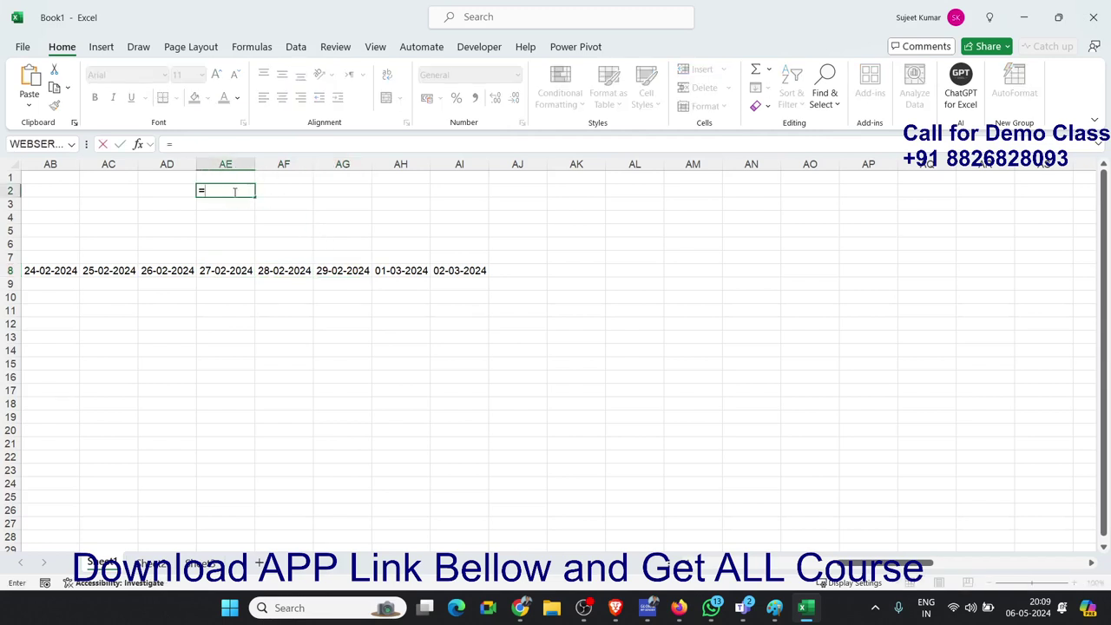
pyautogui.write('d')
pyautogui.press('BackSpace')
pyautogui.write('eom')
pyautogui.press('Tab')
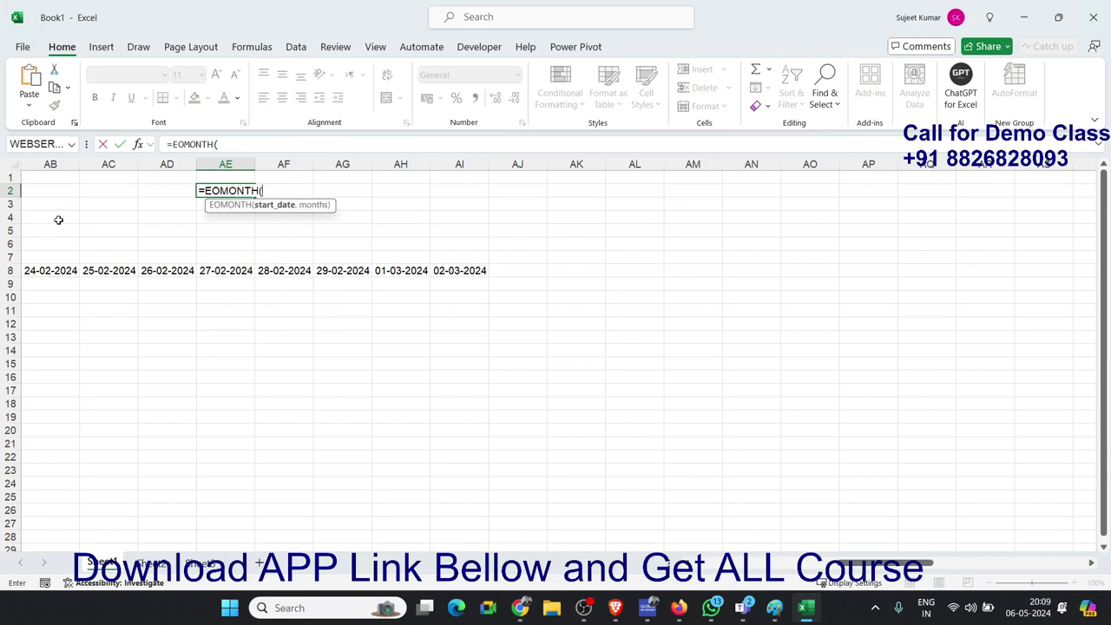
pyautogui.click(53, 271)
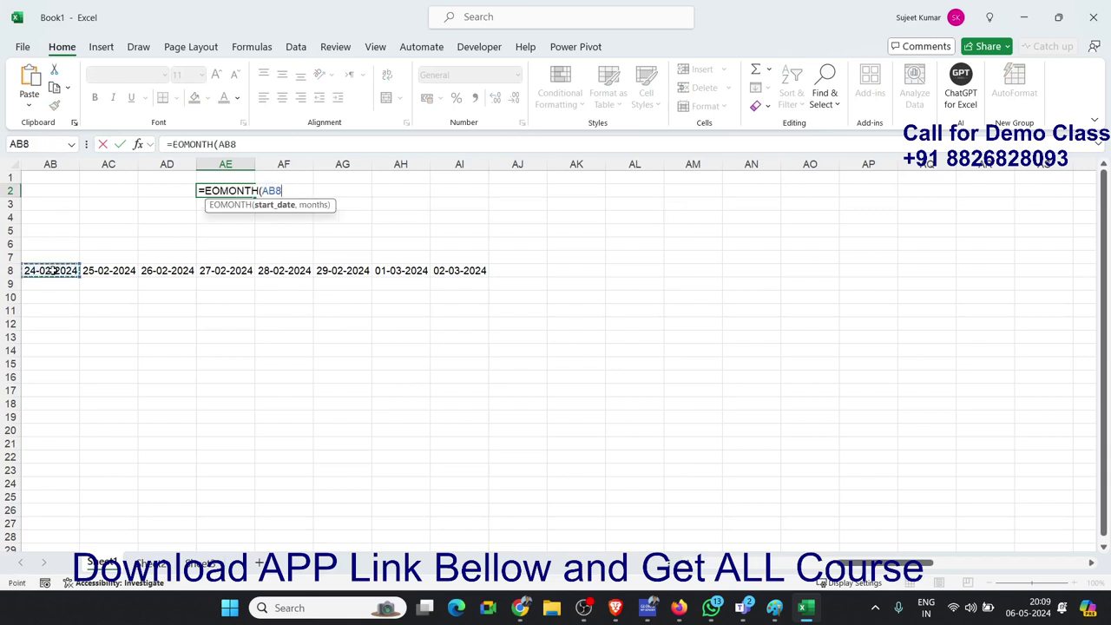
pyautogui.write(',0')
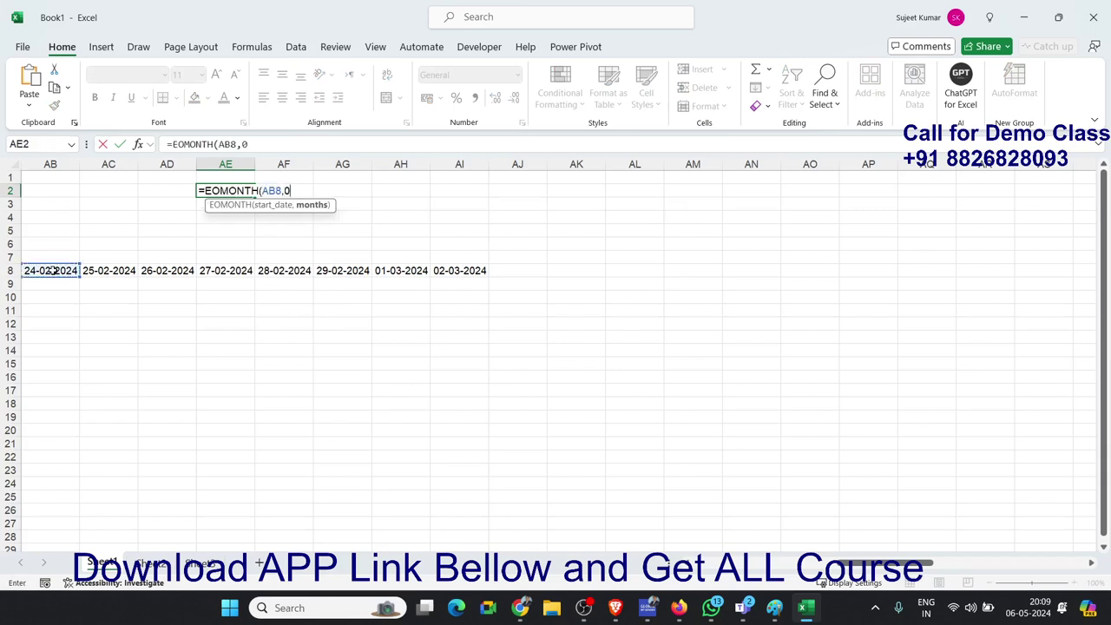
pyautogui.write(')')
pyautogui.hotkey('ctrl', 'Return')
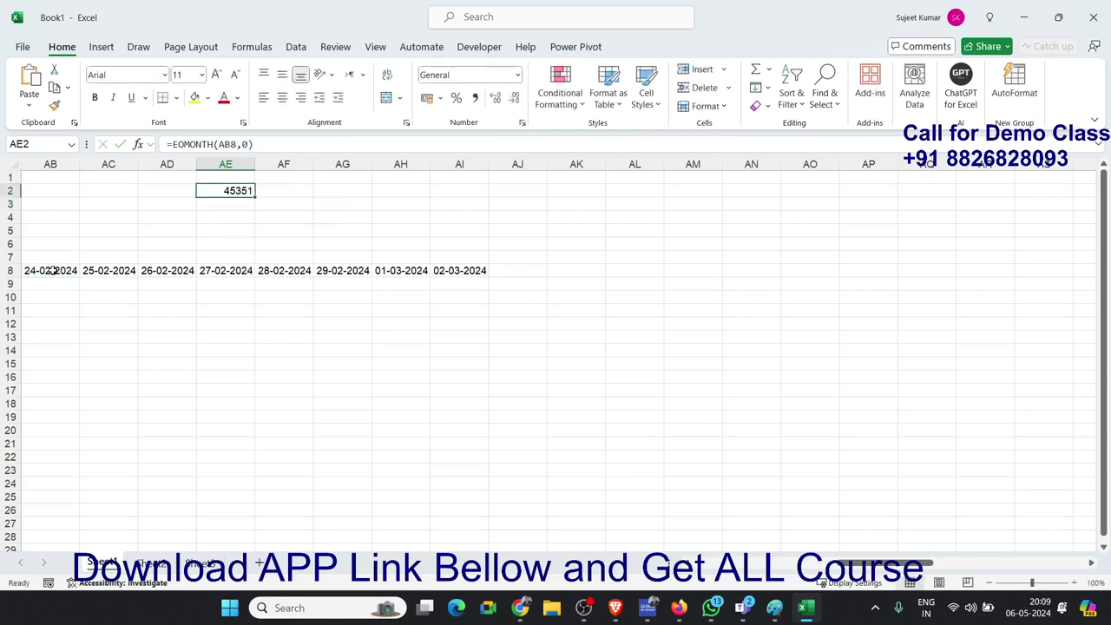
pyautogui.hotkey('ctrl', 'shift', '3')
pyautogui.press('F2')
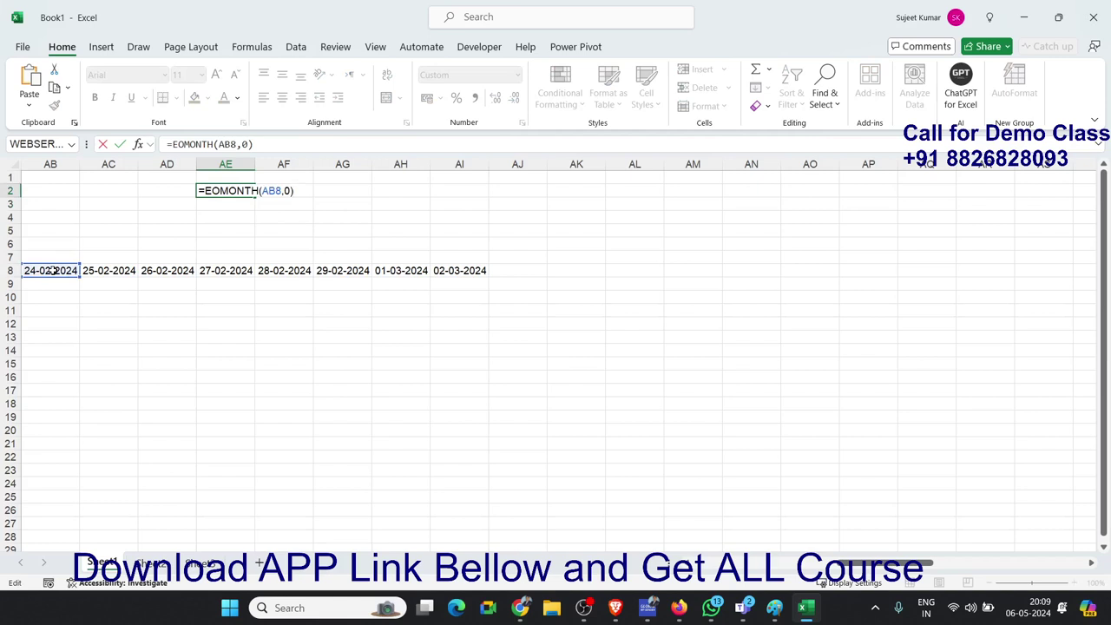
pyautogui.press('Return')
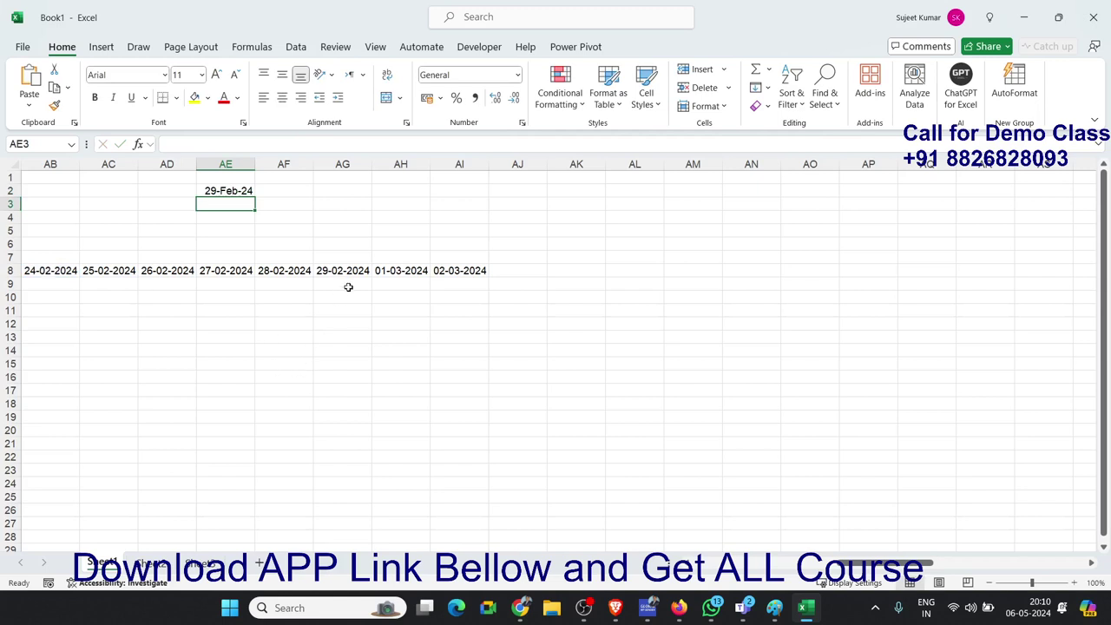
# Inspect the formulas for 29-02-2024 through 02-03-2024 and AE2's EOMONTH, leaving them unchanged
pyautogui.moveTo(364, 270); pyautogui.dragTo(462, 272)
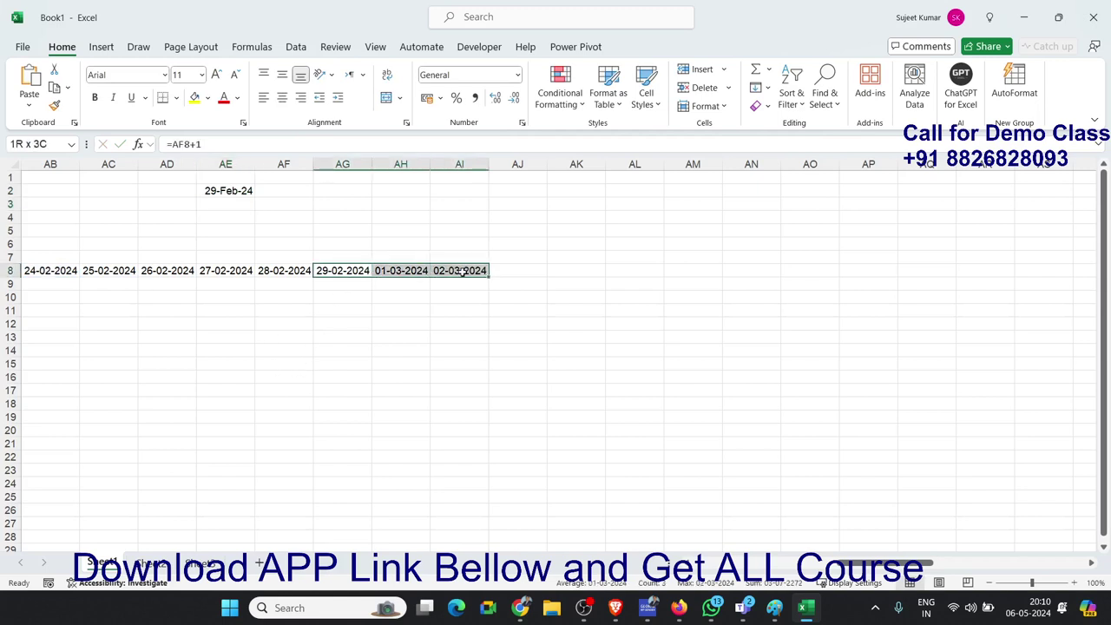
pyautogui.tripleClick(211, 145)
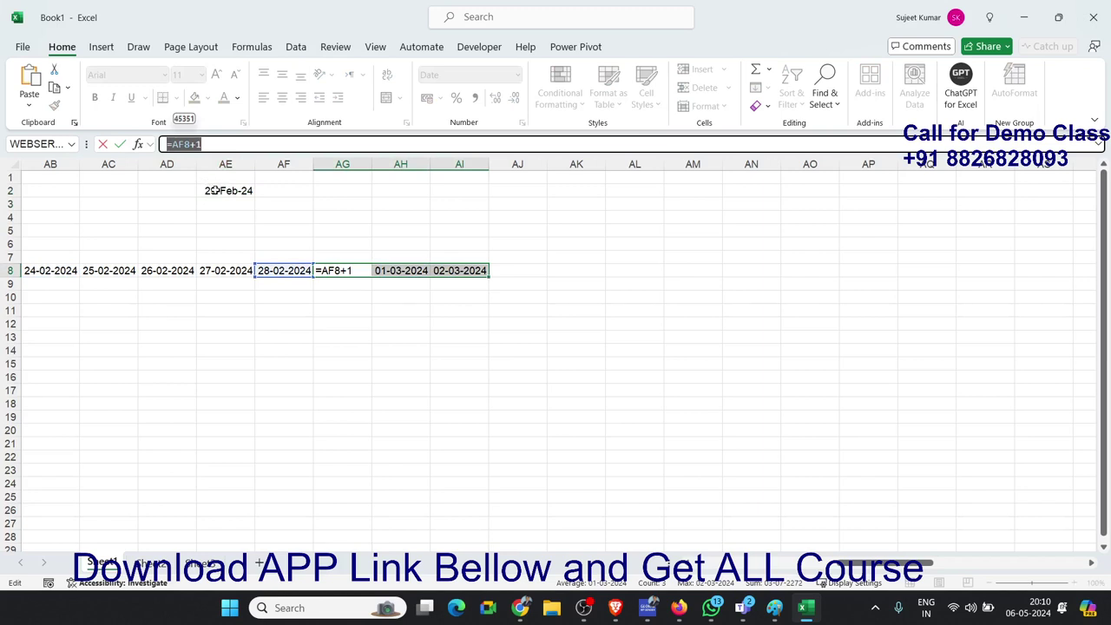
pyautogui.press('Escape')
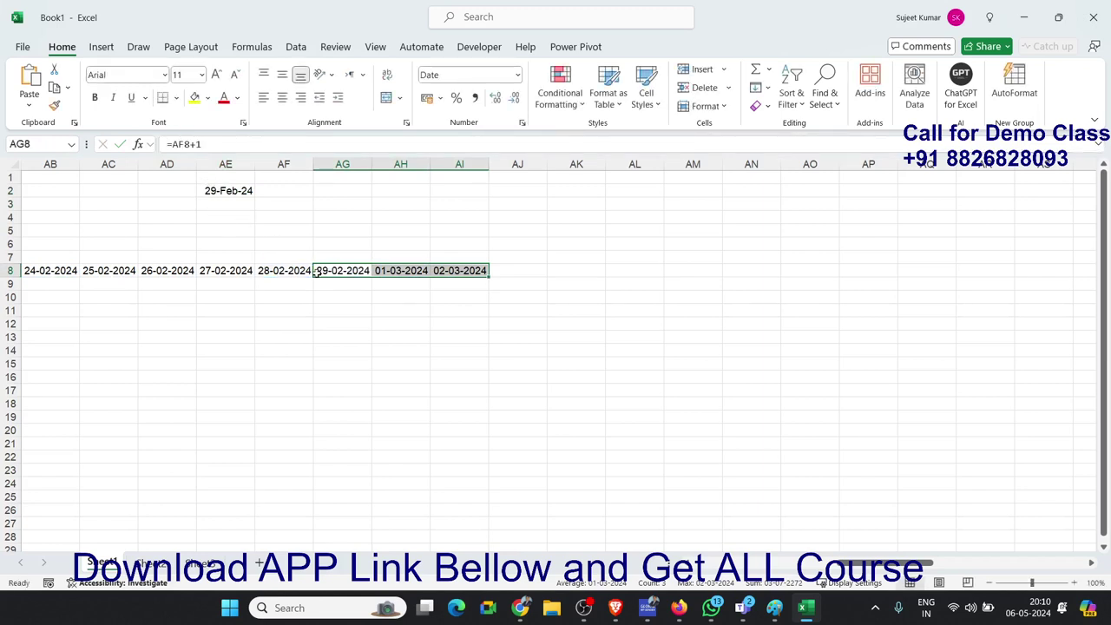
pyautogui.click(322, 271)
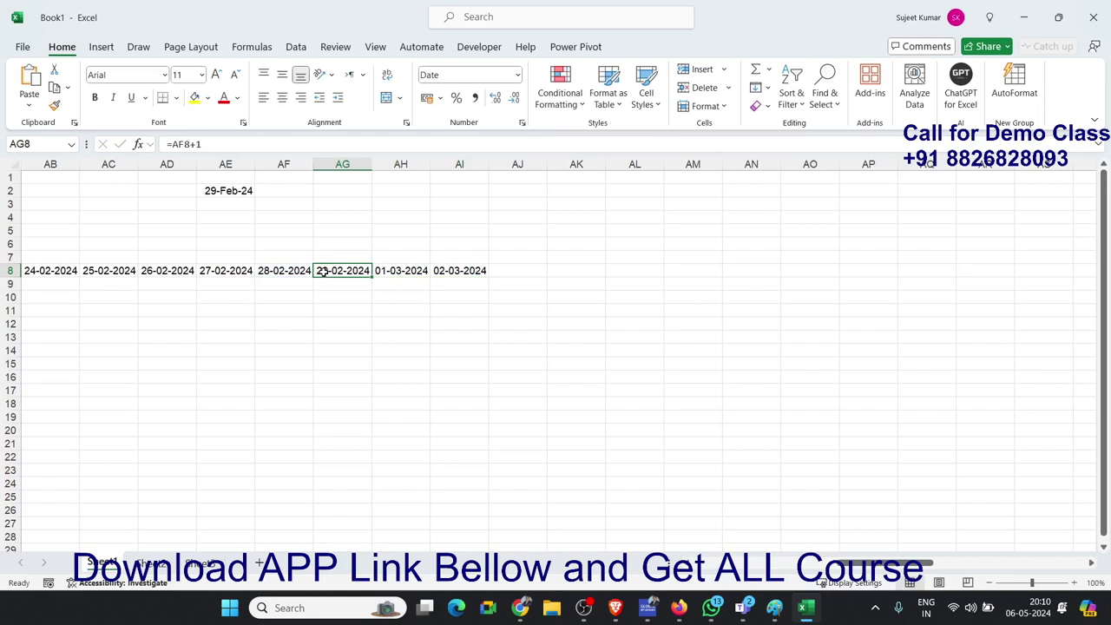
pyautogui.click(246, 187)
pyautogui.moveTo(253, 144); pyautogui.dragTo(173, 145)
pyautogui.hotkey('ctrl', 'c')
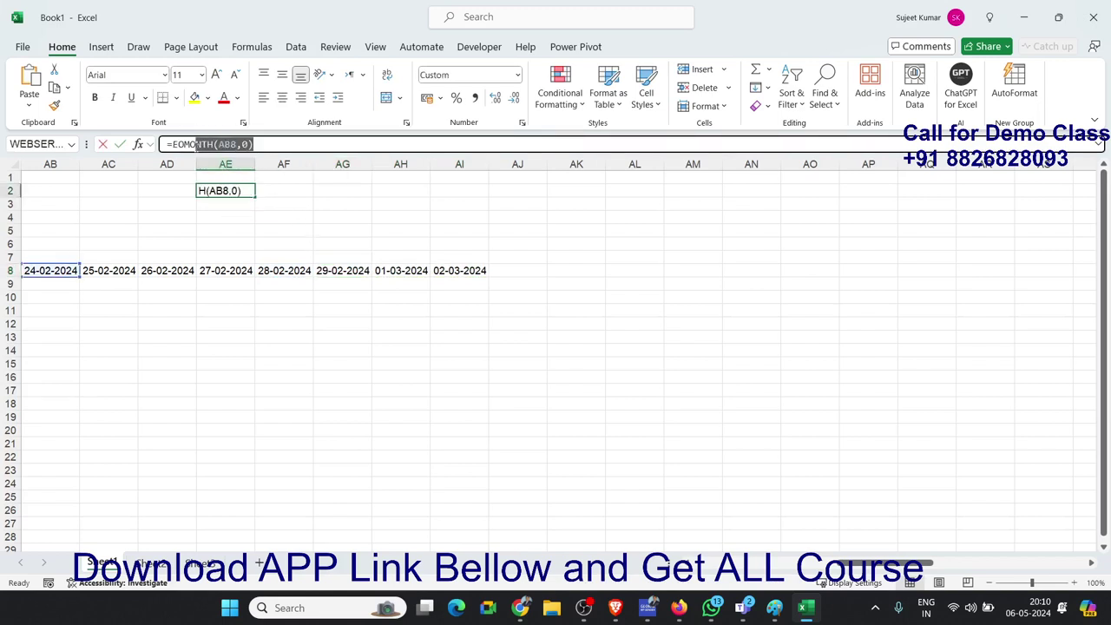
pyautogui.press('Escape')
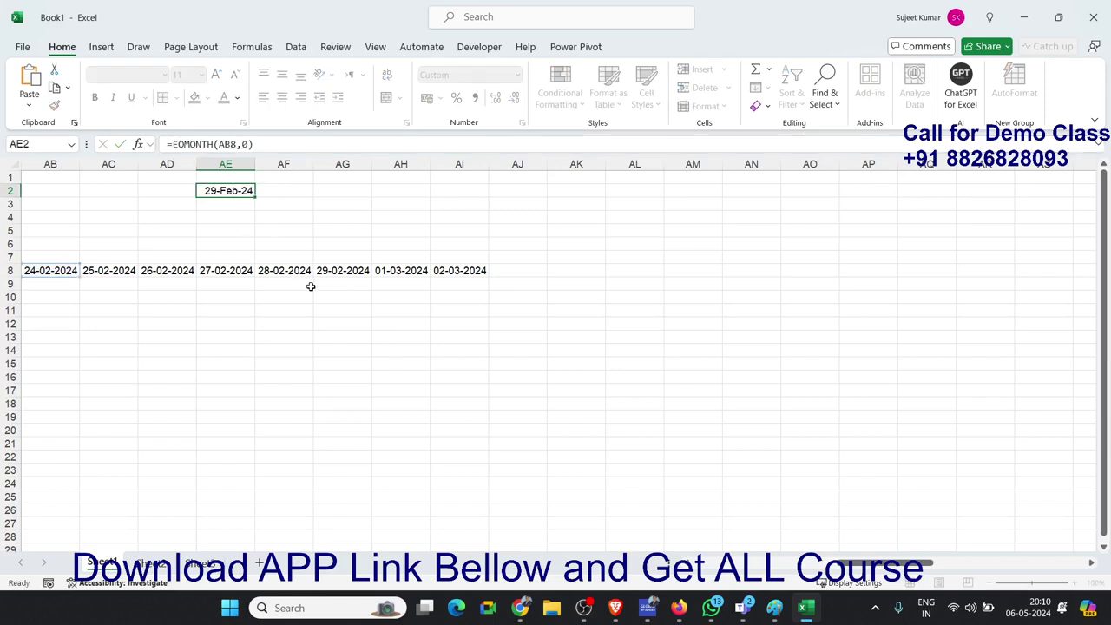
# Rewrite AG8 as =IF(AF8+1>EOMONTH(AB8,0),"",AF8+1)
pyautogui.doubleClick(323, 270)
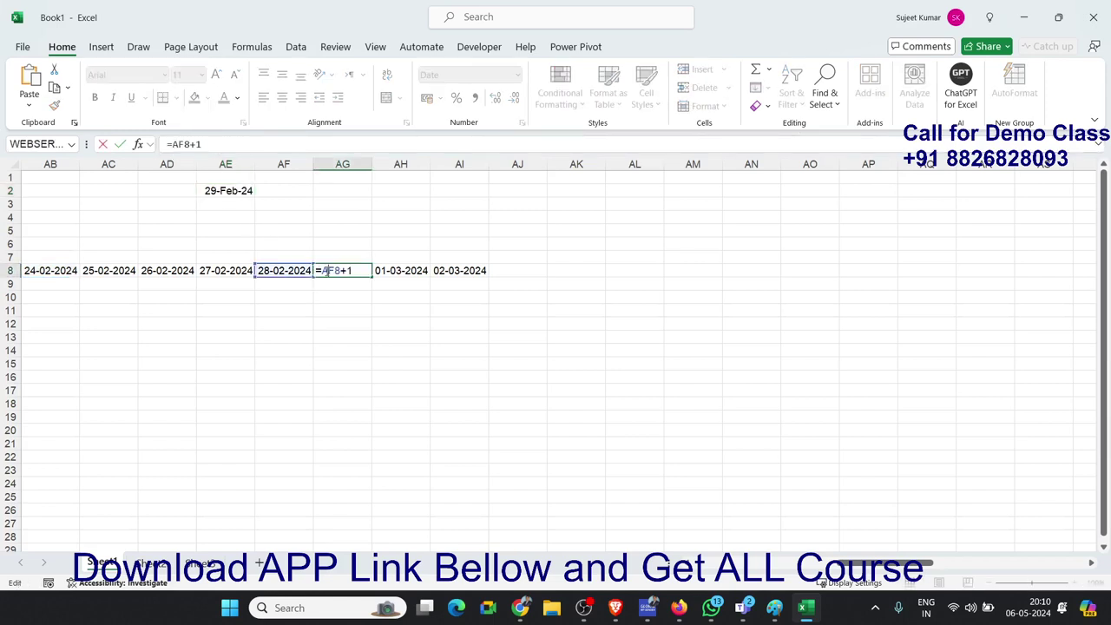
pyautogui.write('I')
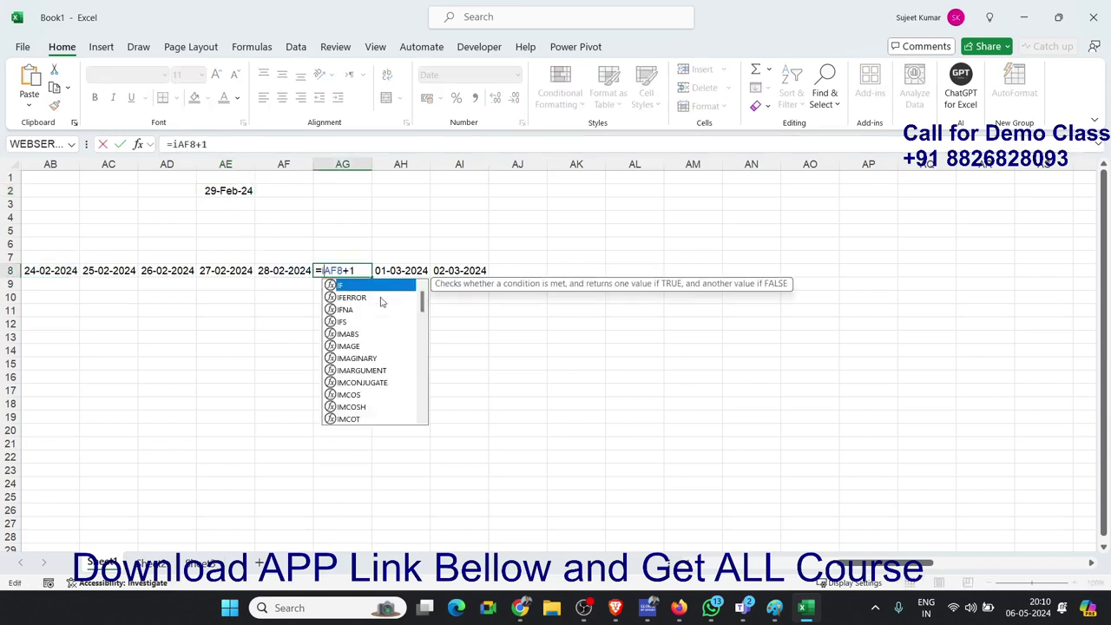
pyautogui.write('F(')
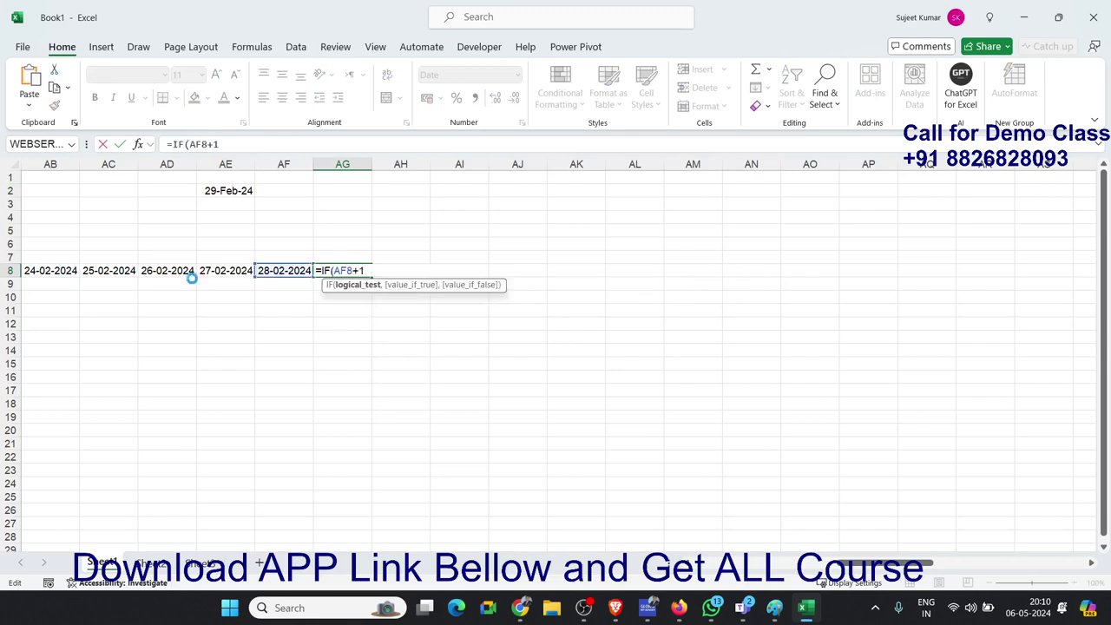
pyautogui.hotkey('ctrl', 'v')
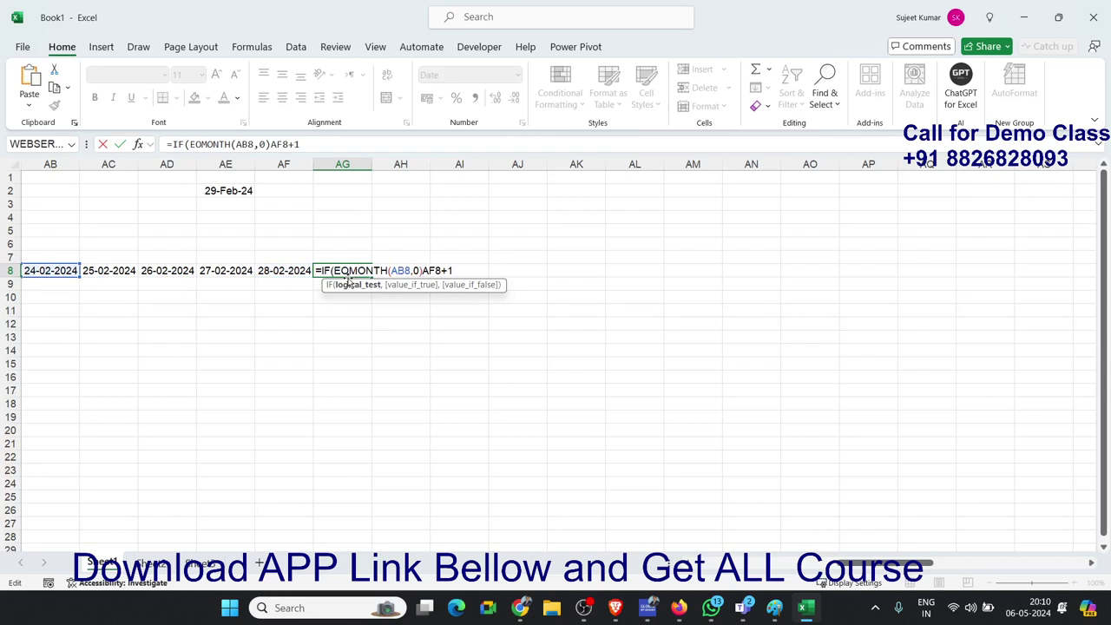
pyautogui.press('BackSpace')
pyautogui.press('BackSpace')
pyautogui.press('BackSpace')
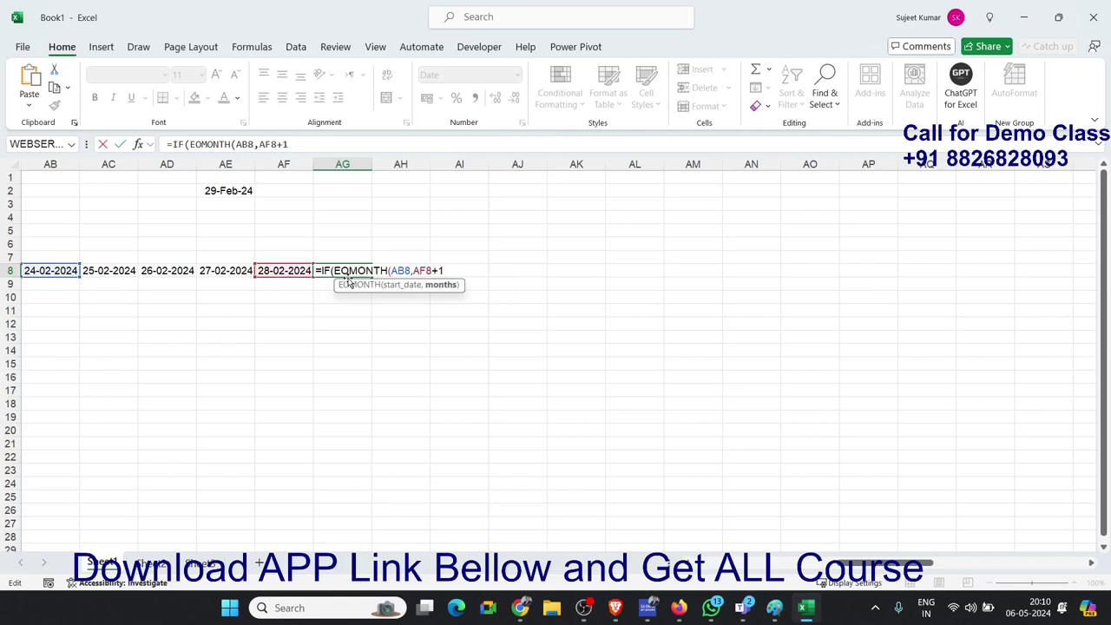
pyautogui.press('BackSpace')
pyautogui.press('BackSpace')
pyautogui.press('BackSpace')
pyautogui.press('BackSpace')
pyautogui.press('BackSpace')
pyautogui.press('BackSpace')
pyautogui.press('BackSpace')
pyautogui.press('BackSpace')
pyautogui.press('BackSpace')
pyautogui.press('BackSpace')
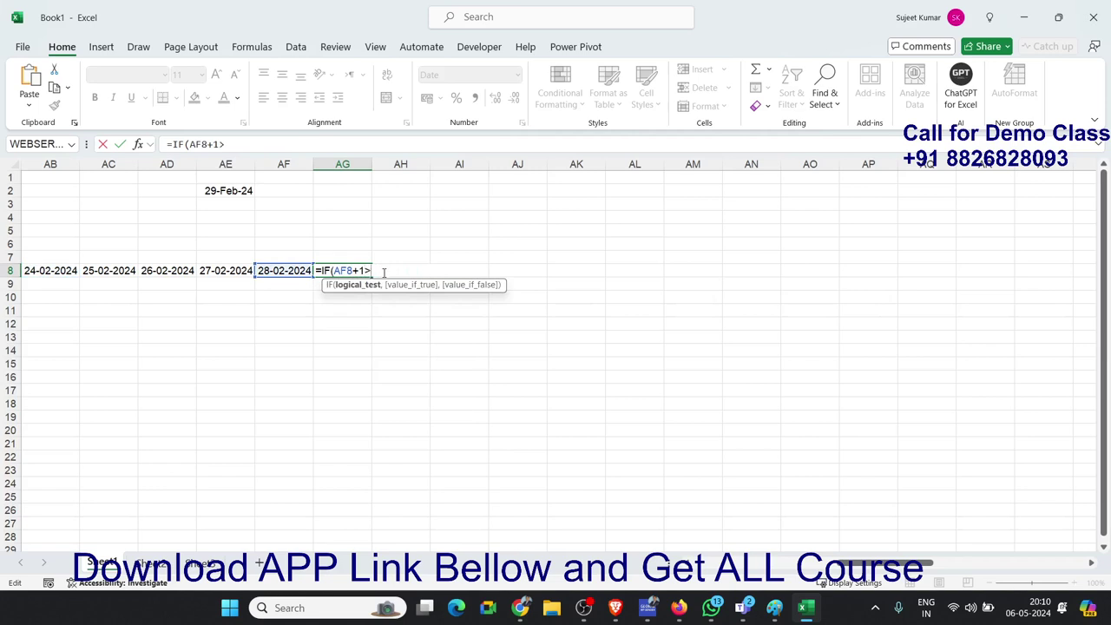
pyautogui.hotkey('ctrl', 'v')
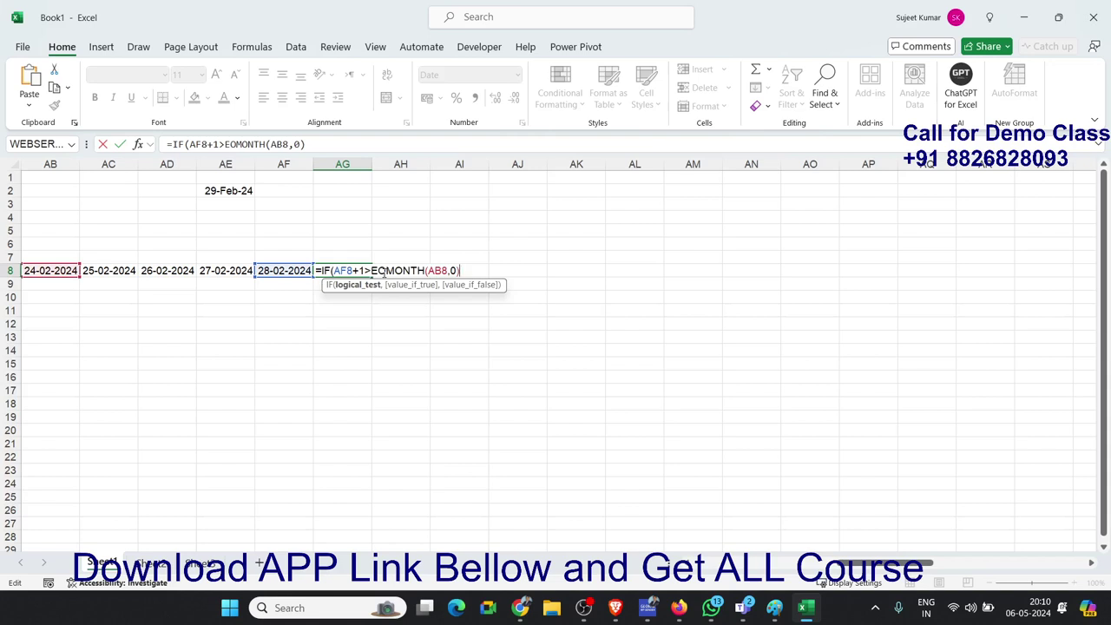
pyautogui.write(',0)')
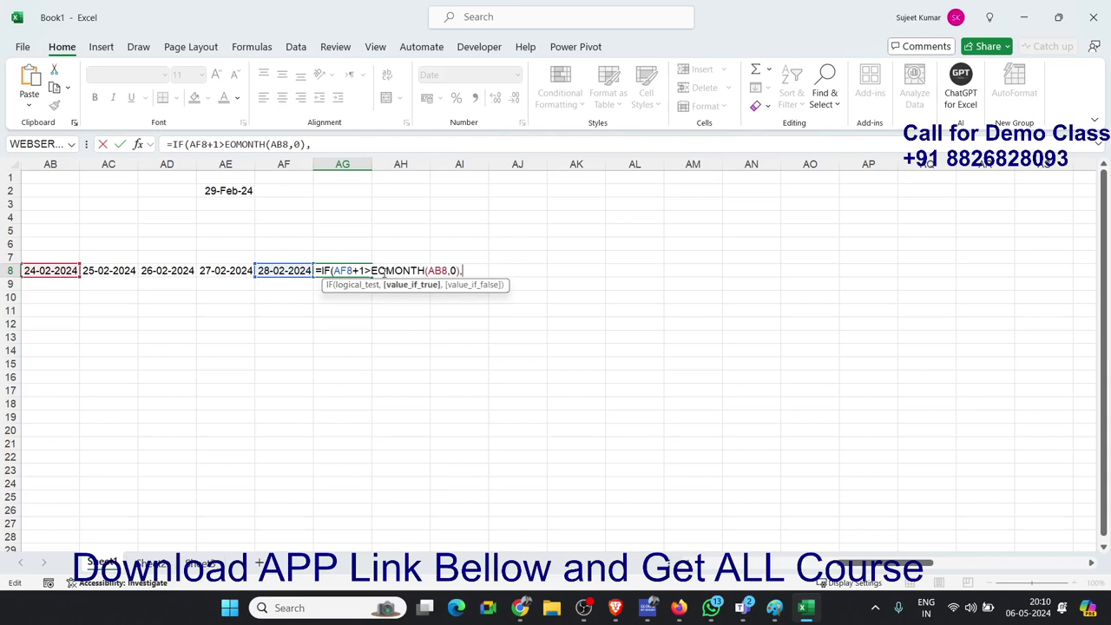
pyautogui.write(',')
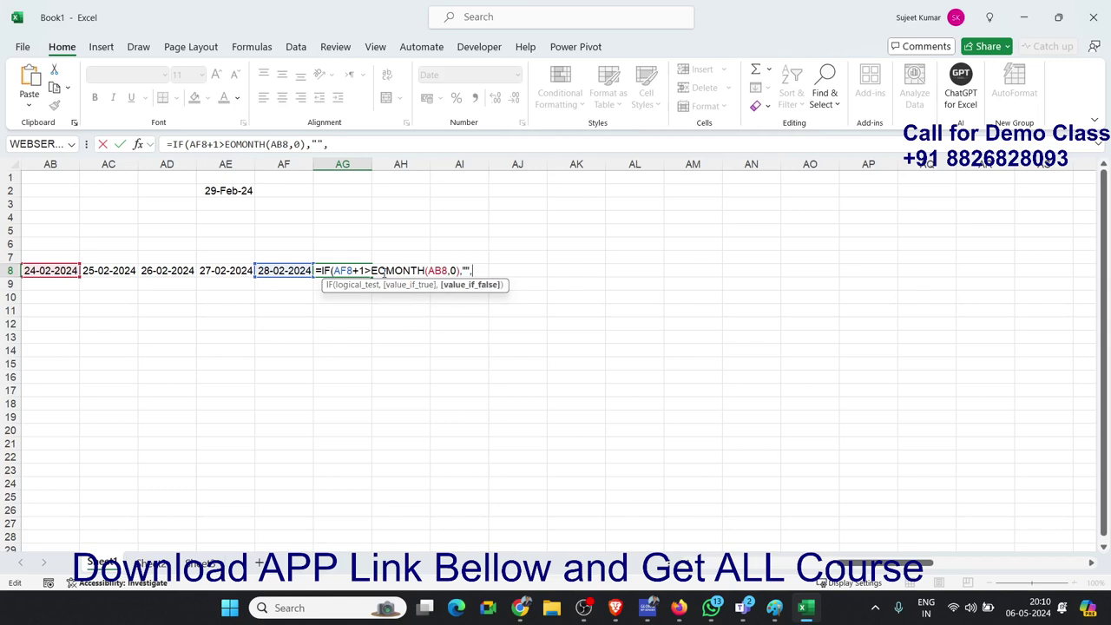
pyautogui.click(277, 270)
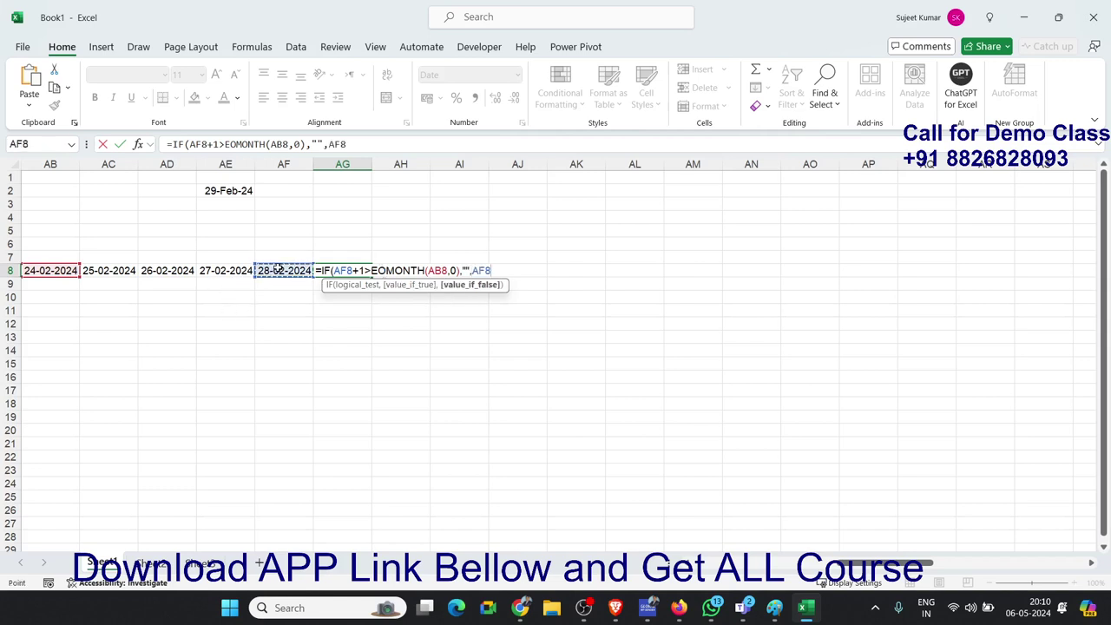
pyautogui.write('+1')
pyautogui.write(')')
pyautogui.press('Return')
# Copy the AG8 formula right into AH8 and AI8, leaving AI8 at #VALUE!
pyautogui.press('Up')
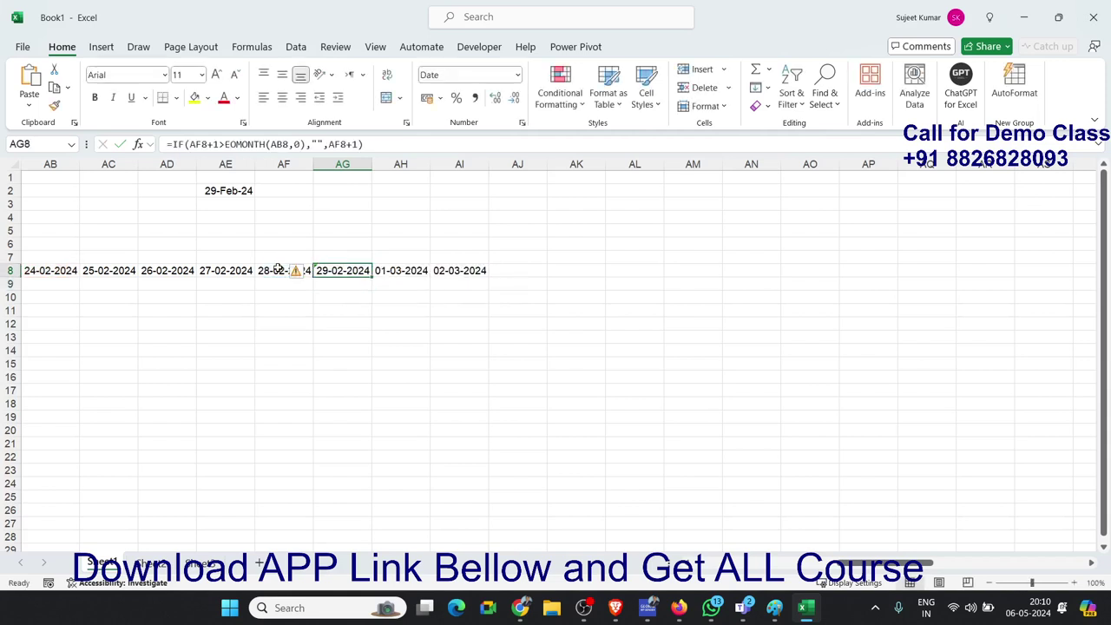
pyautogui.moveTo(372, 277); pyautogui.dragTo(473, 278)
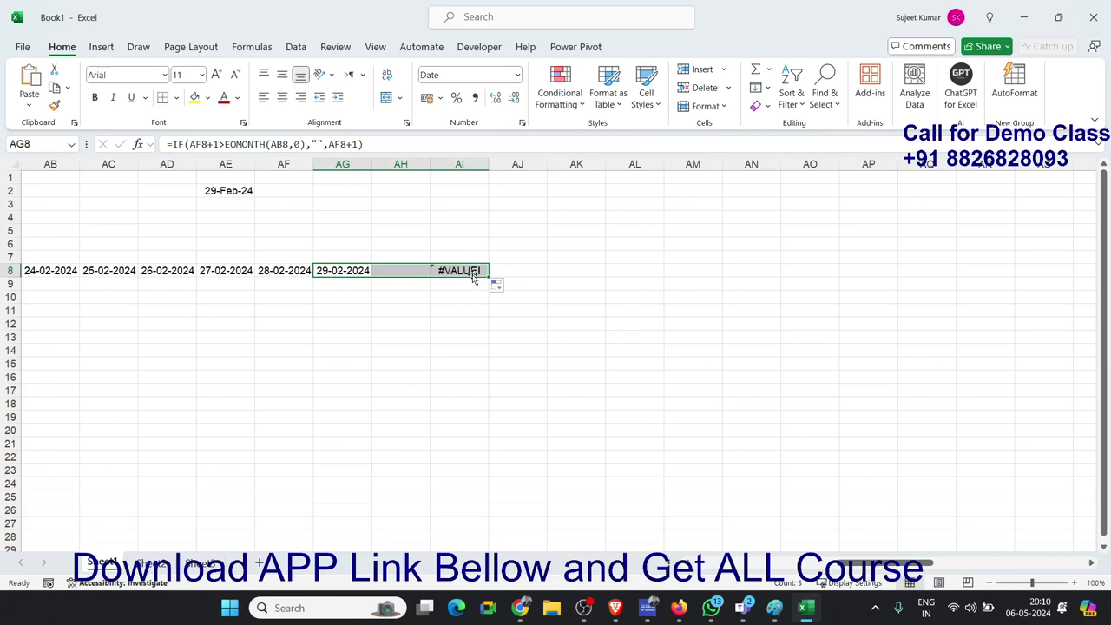
pyautogui.moveTo(324, 144); pyautogui.dragTo(311, 144)
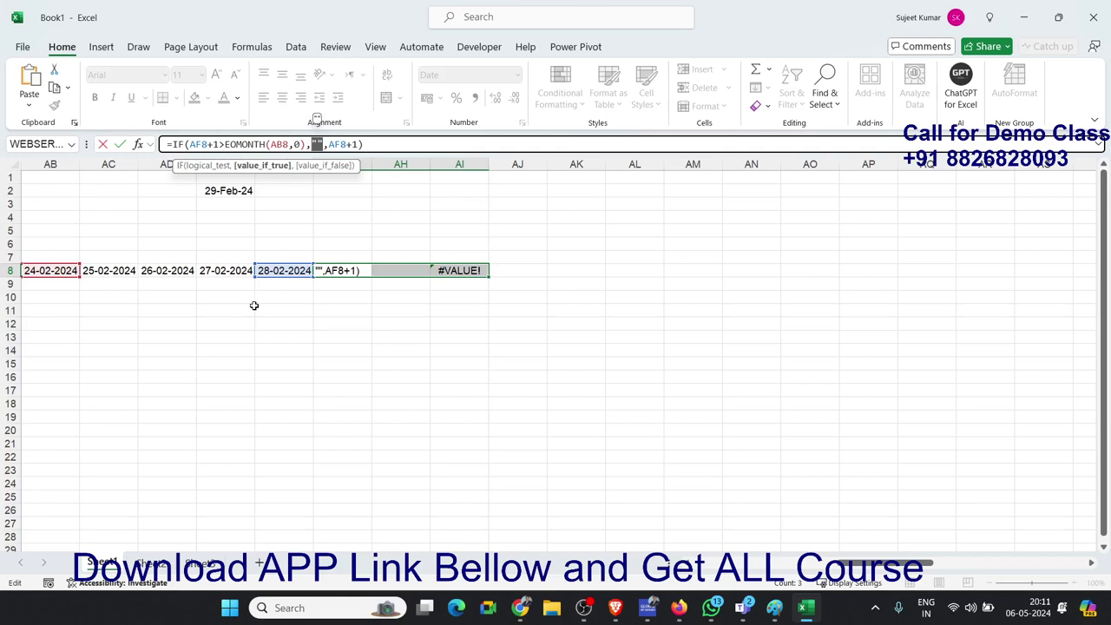
# Wrap AG8's IF formula in IFERROR(...,"") so errors show as blank
pyautogui.hotkey('ctrl', 'Return')
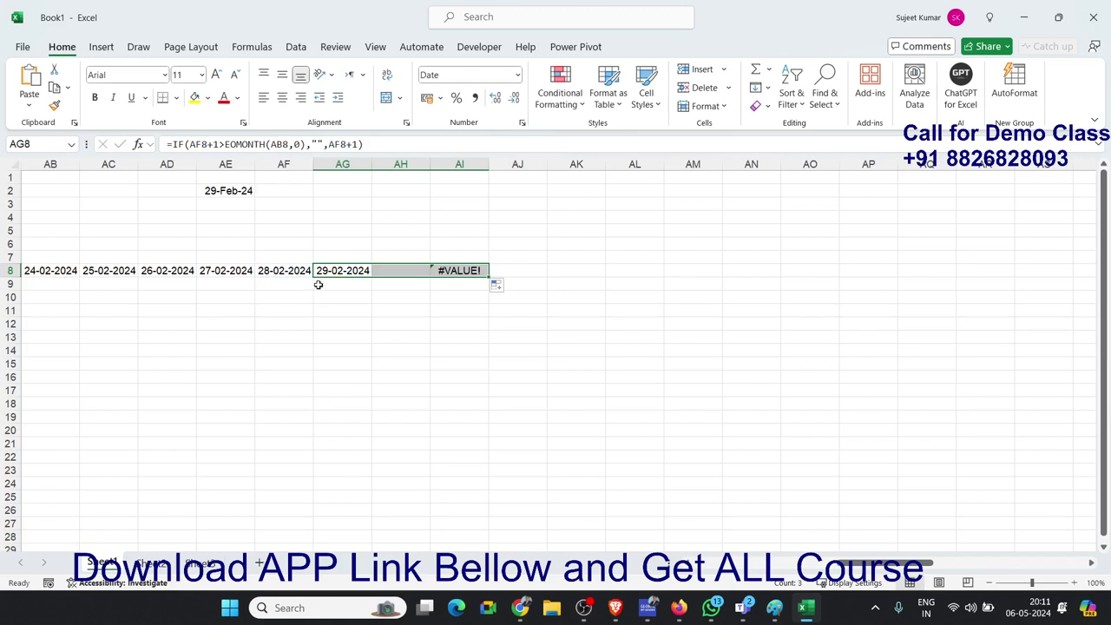
pyautogui.click(332, 273)
pyautogui.click(174, 144)
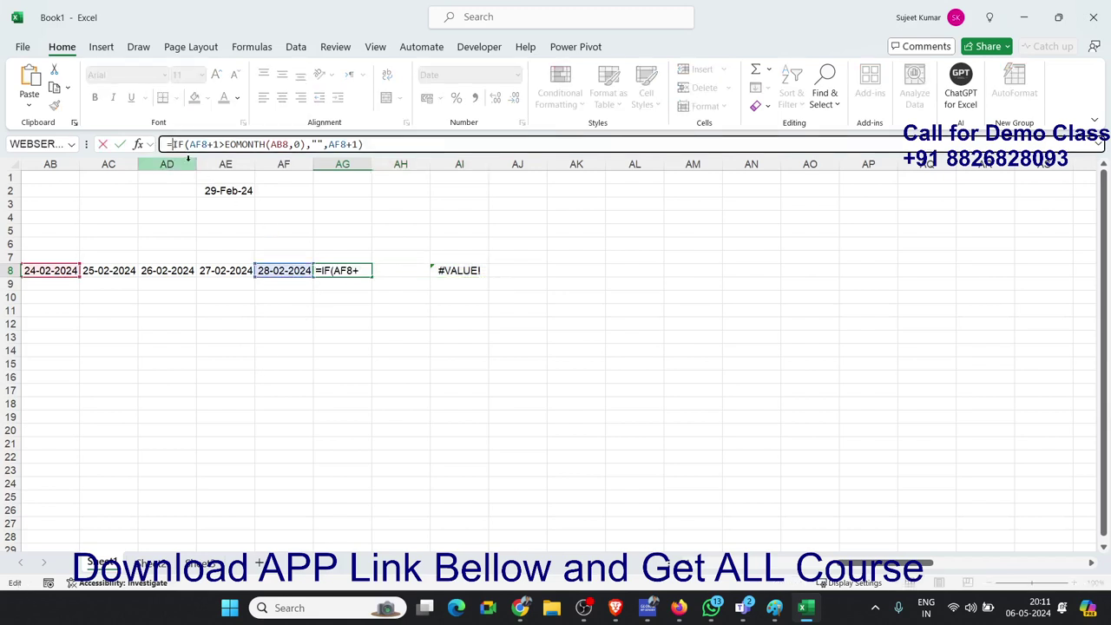
pyautogui.write('ir')
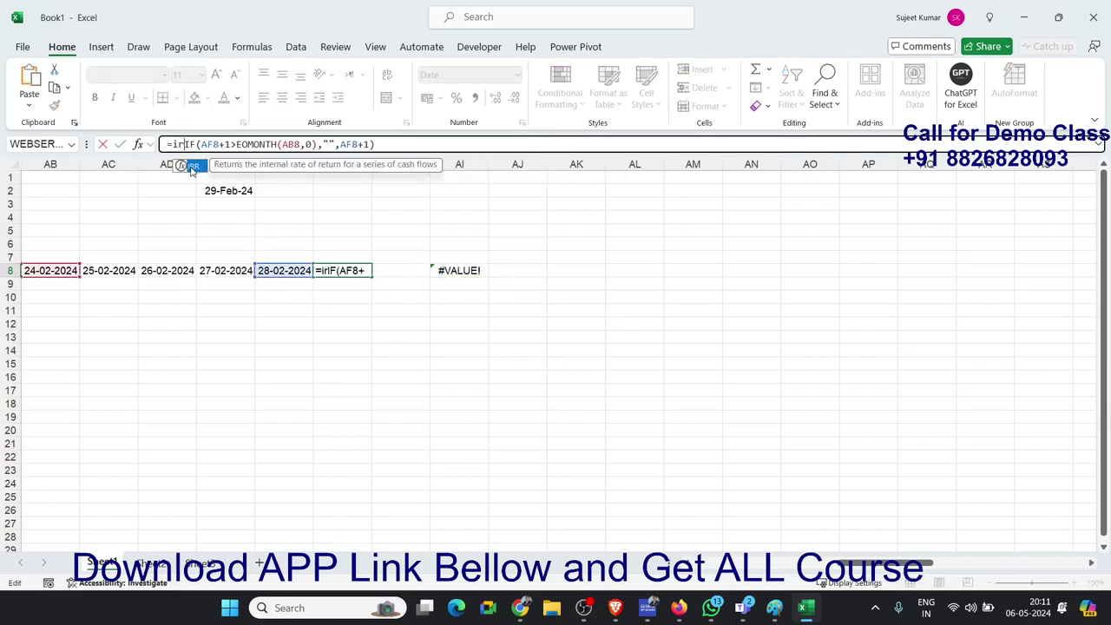
pyautogui.press('BackSpace')
pyautogui.write('f')
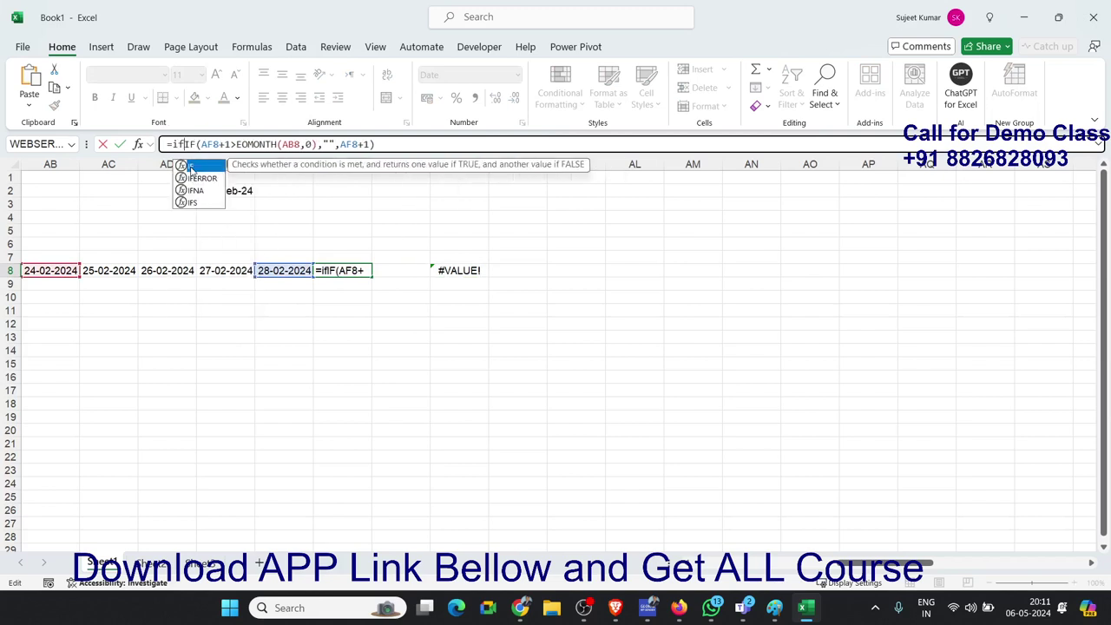
pyautogui.doubleClick(200, 178)
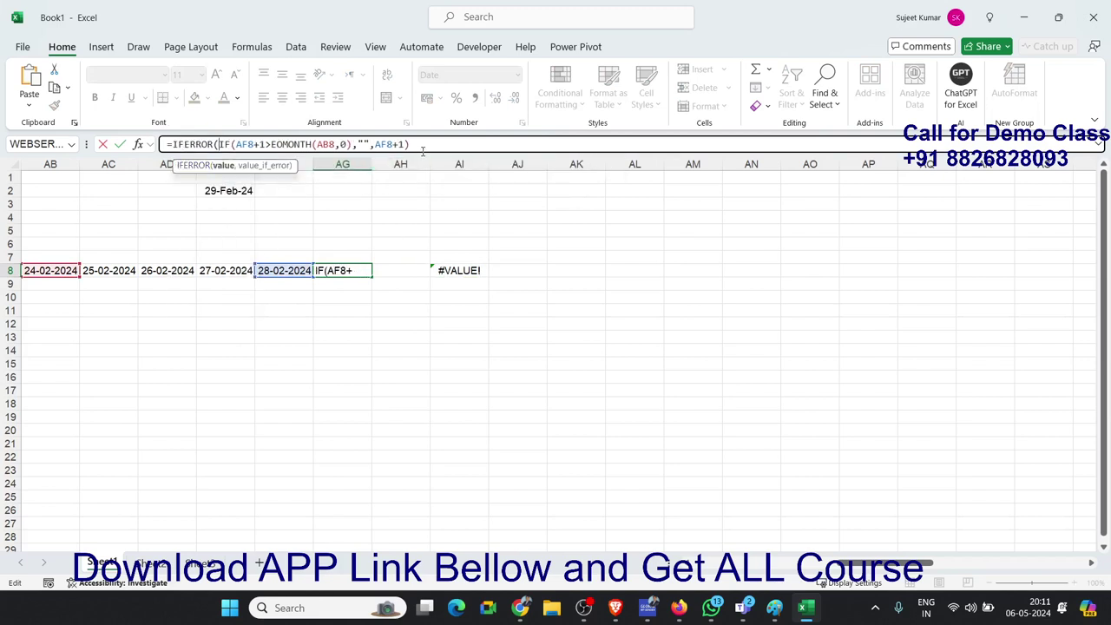
pyautogui.write(',""')
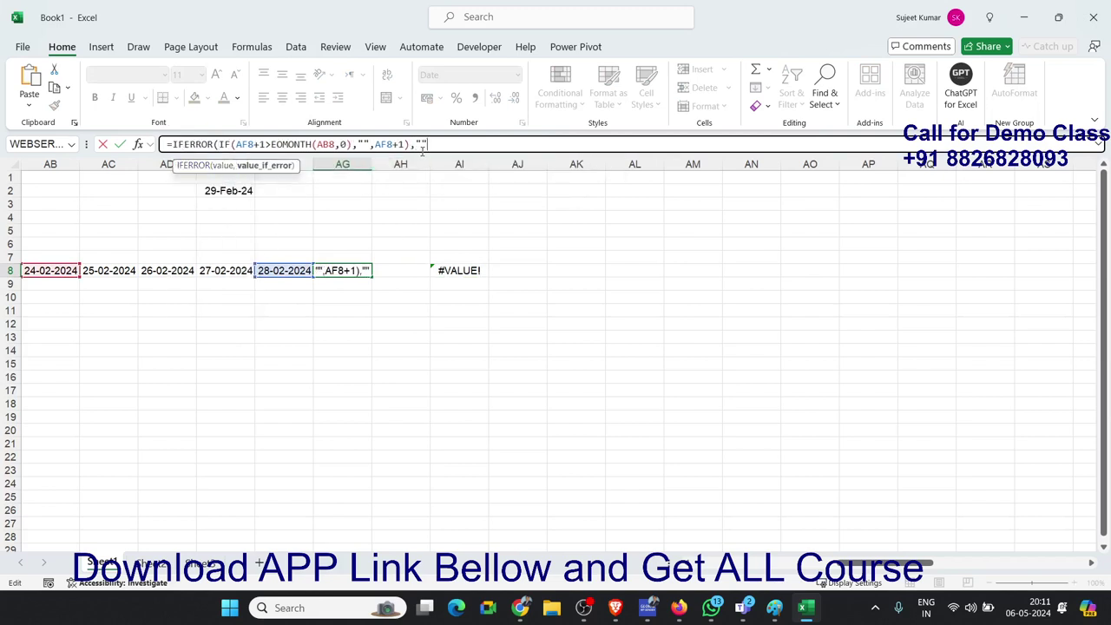
pyautogui.write(')')
pyautogui.press('Return')
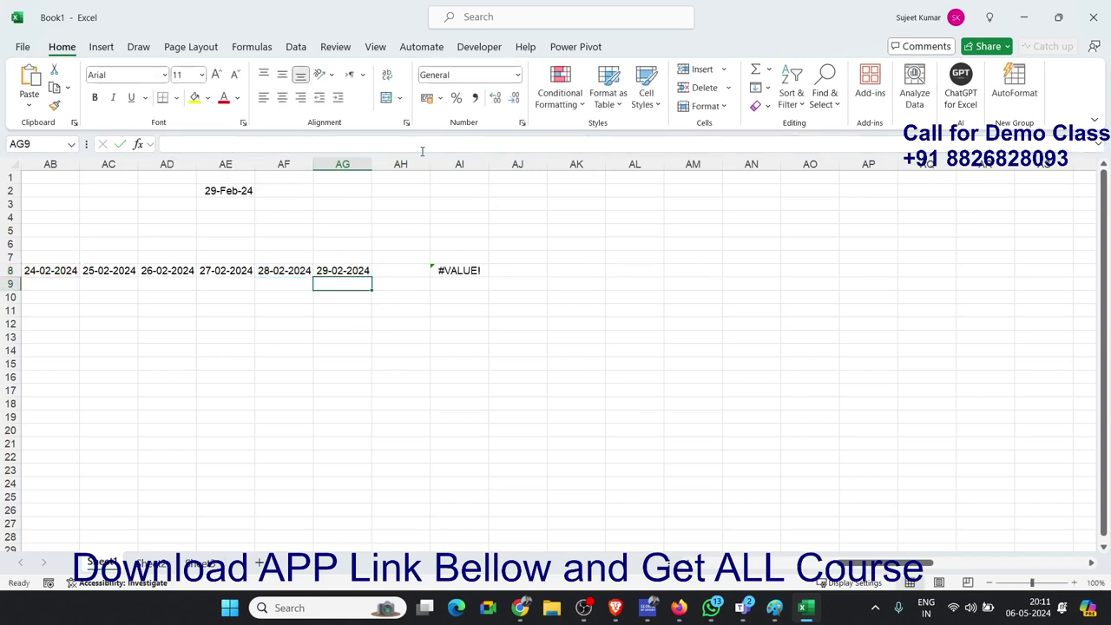
# Copy the IFERROR formula from AG8 across AH8:AI8, clearing the #VALUE! error
pyautogui.press('Right')
pyautogui.press('Up')
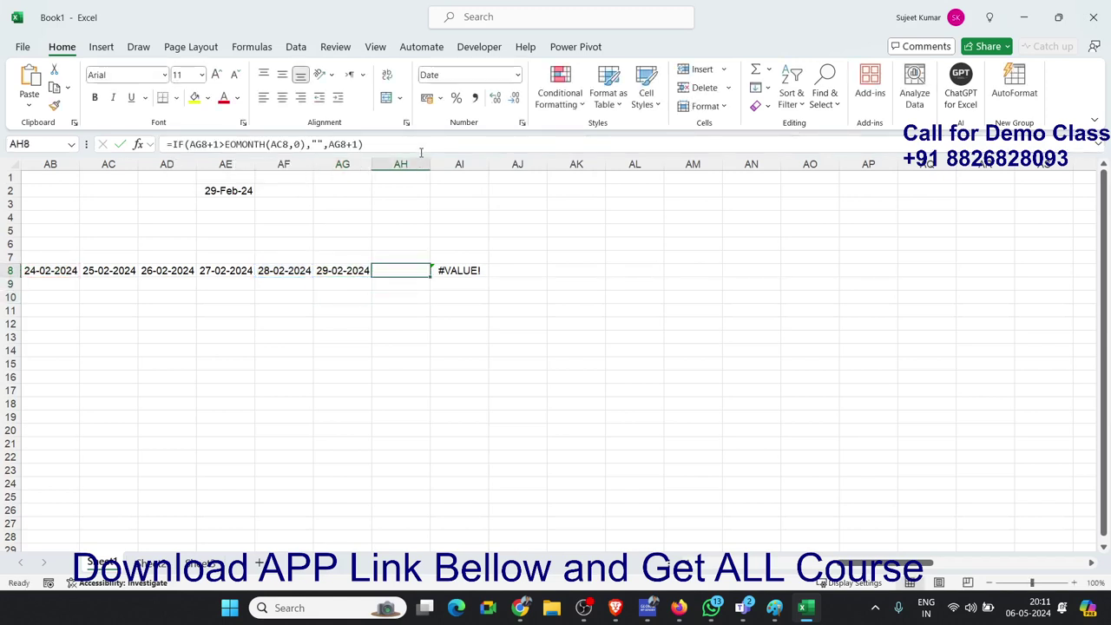
pyautogui.click(338, 271)
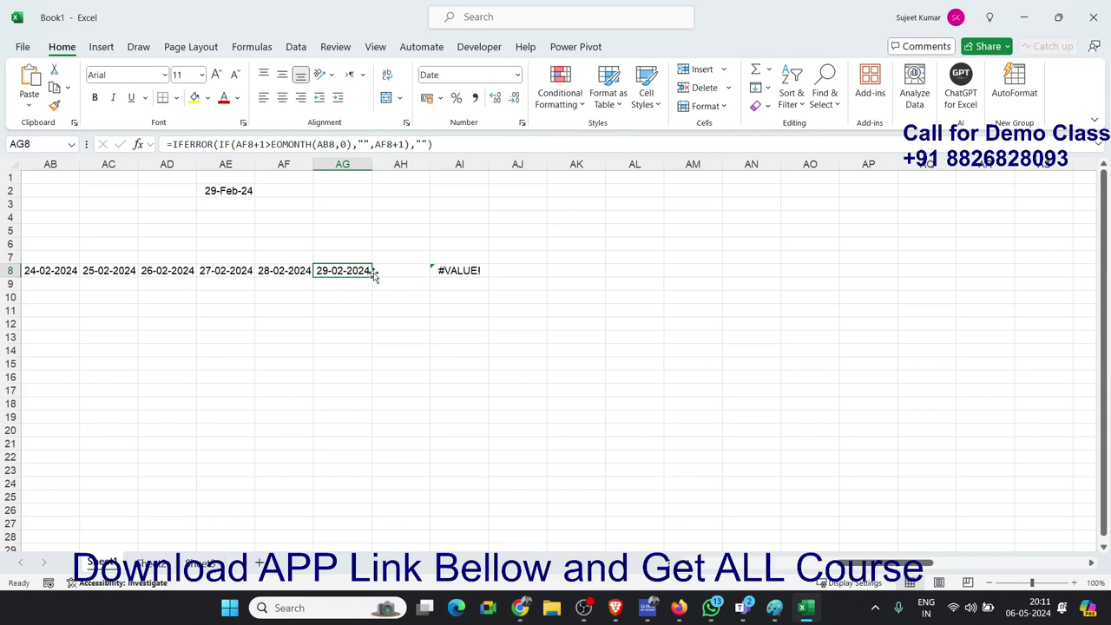
pyautogui.moveTo(374, 273); pyautogui.dragTo(483, 271)
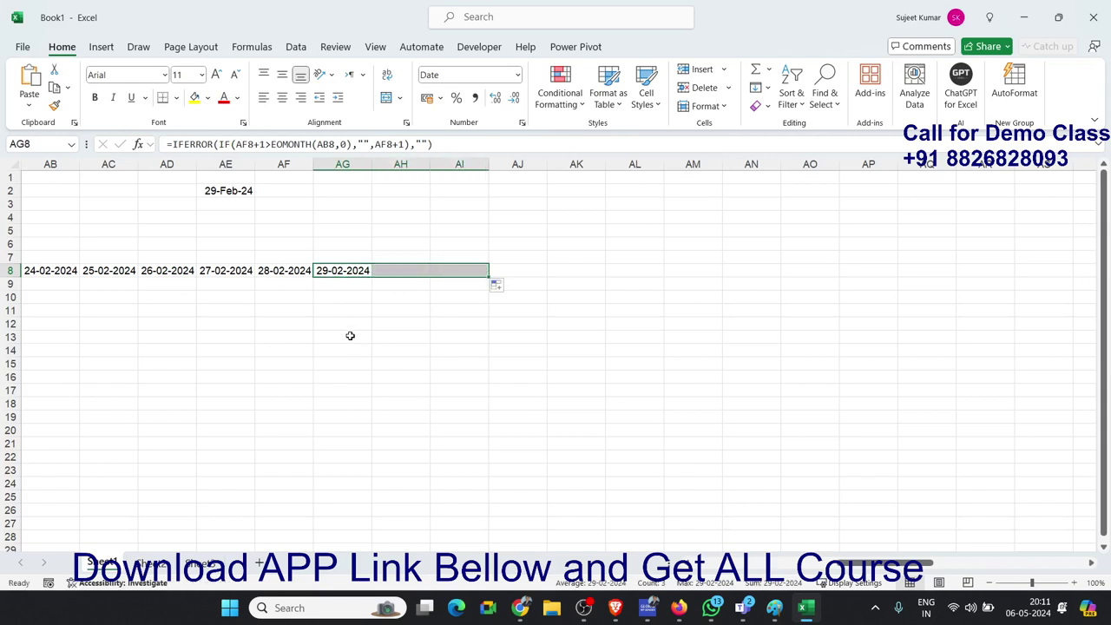
pyautogui.click(353, 269)
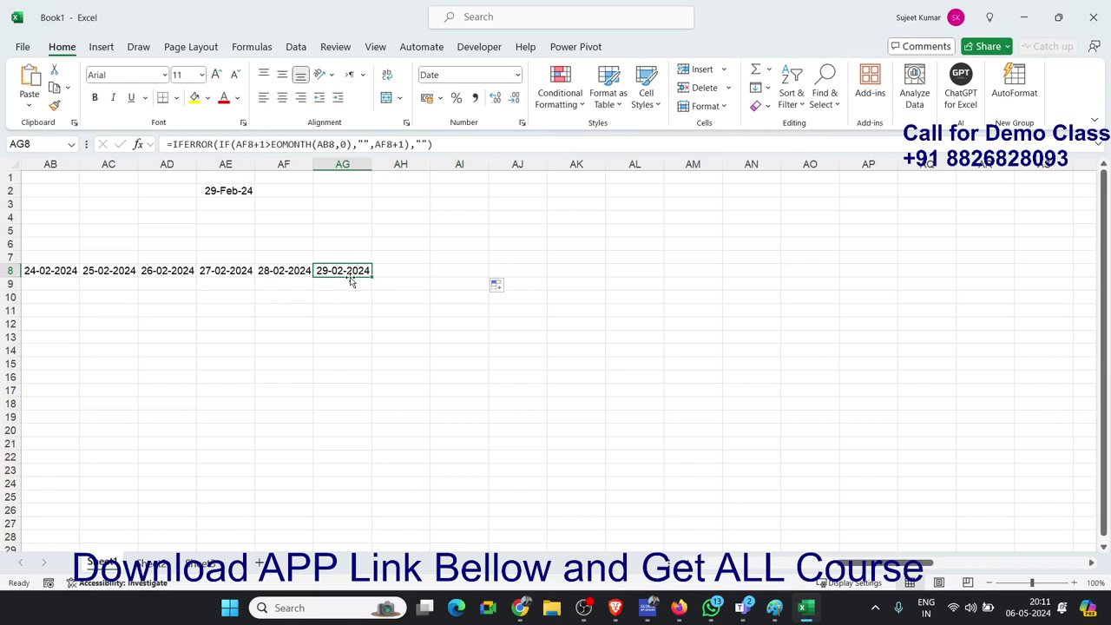
pyautogui.click(352, 280)
pyautogui.press('Left')
# Delete the 29-Feb-24 helper value from AE2
pyautogui.hotkey('ctrl', 'Up')
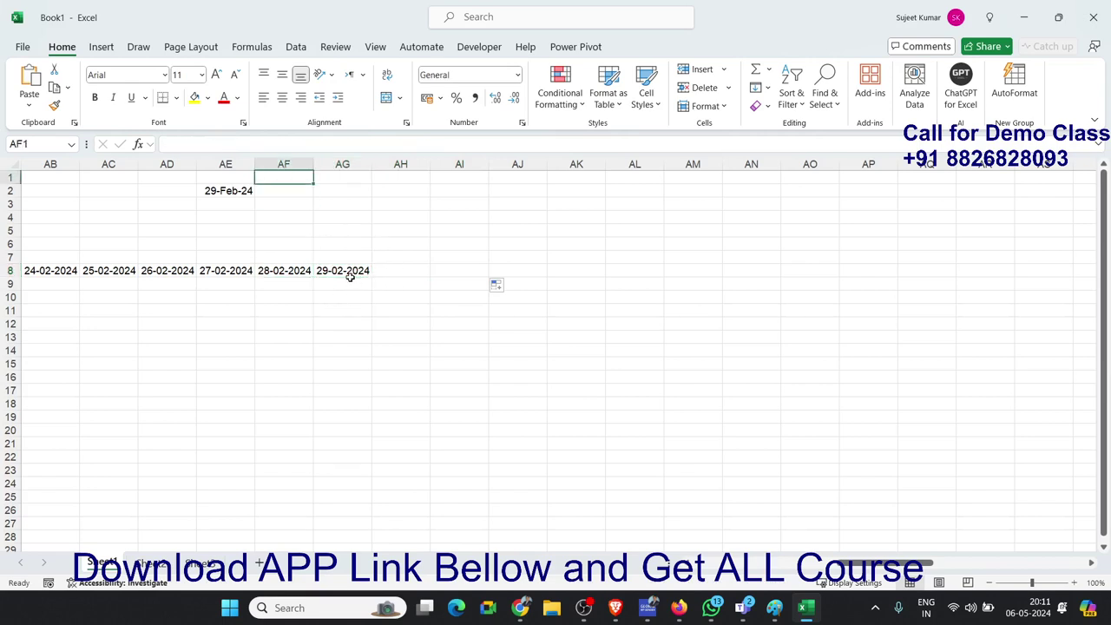
pyautogui.press('Left')
pyautogui.press('Down')
pyautogui.press('Delete')
pyautogui.press('Left')
pyautogui.press('Home')
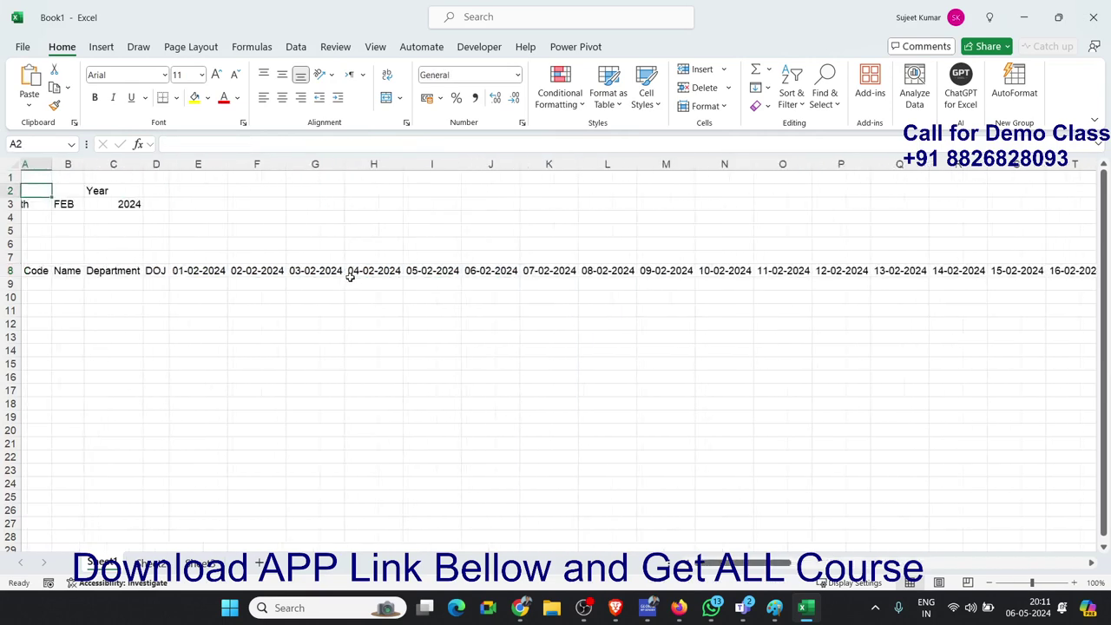
pyautogui.press('Right')
pyautogui.press('Right')
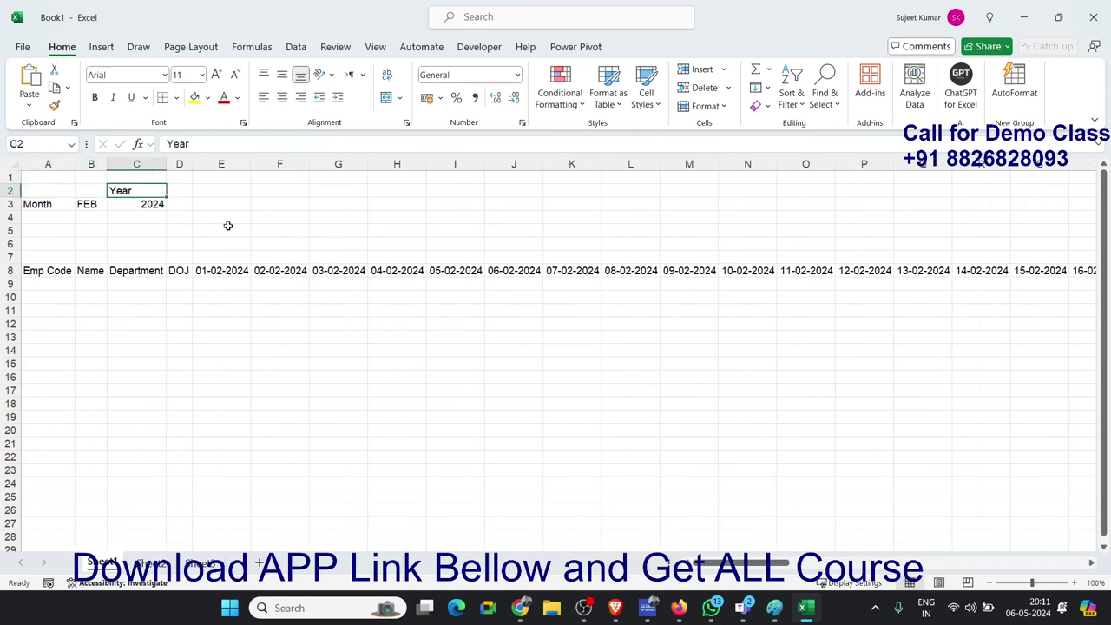
# Set the B3 month to JAN and scroll across row 8's dates
pyautogui.click(97, 203)
pyautogui.click(113, 205)
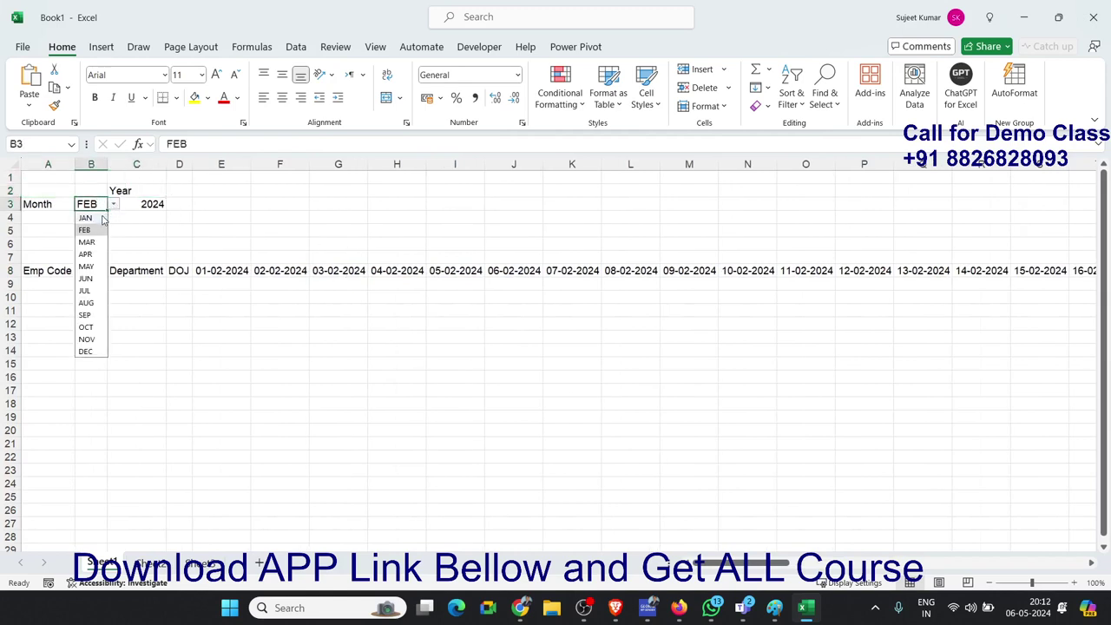
pyautogui.click(87, 218)
pyautogui.moveTo(773, 564); pyautogui.dragTo(903, 565)
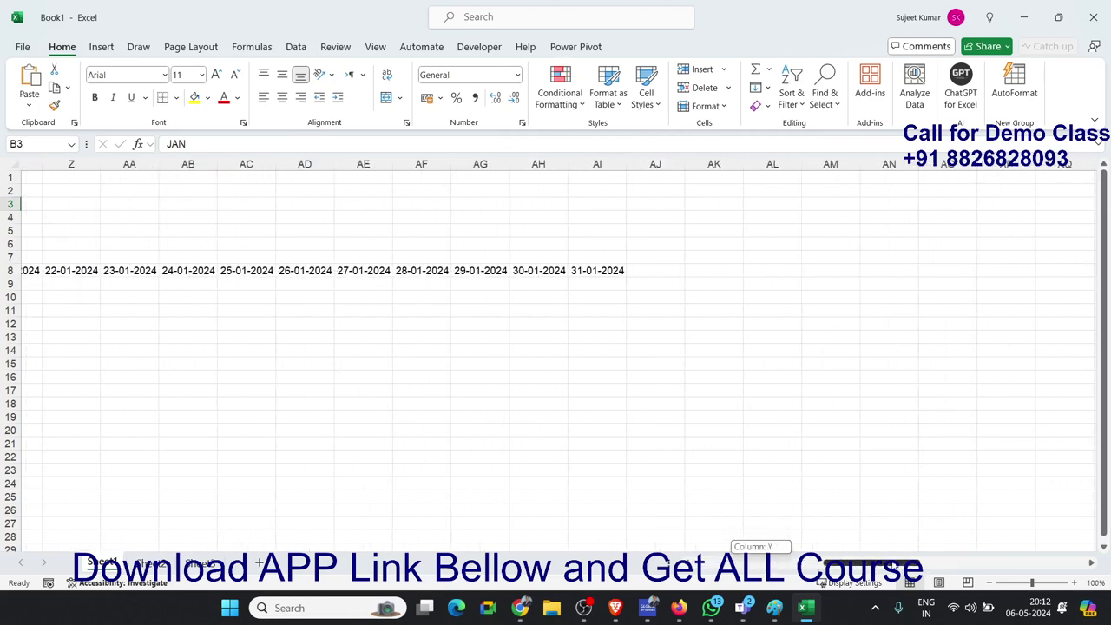
pyautogui.moveTo(868, 563); pyautogui.dragTo(682, 562)
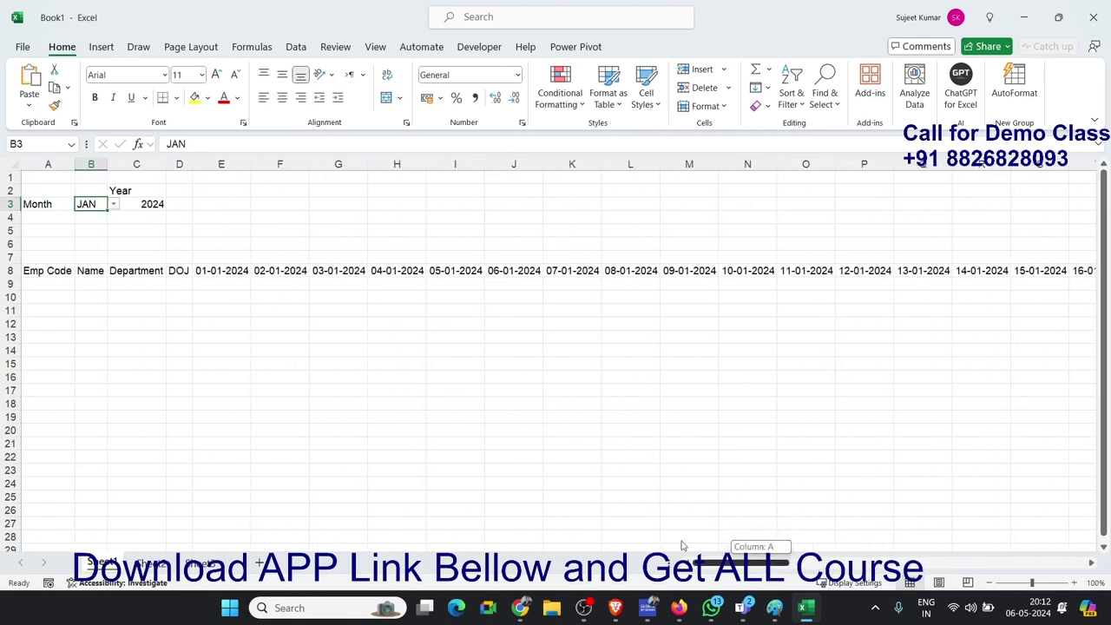
# Test the month as APR, then set it back to JAN and check the last date
pyautogui.click(112, 207)
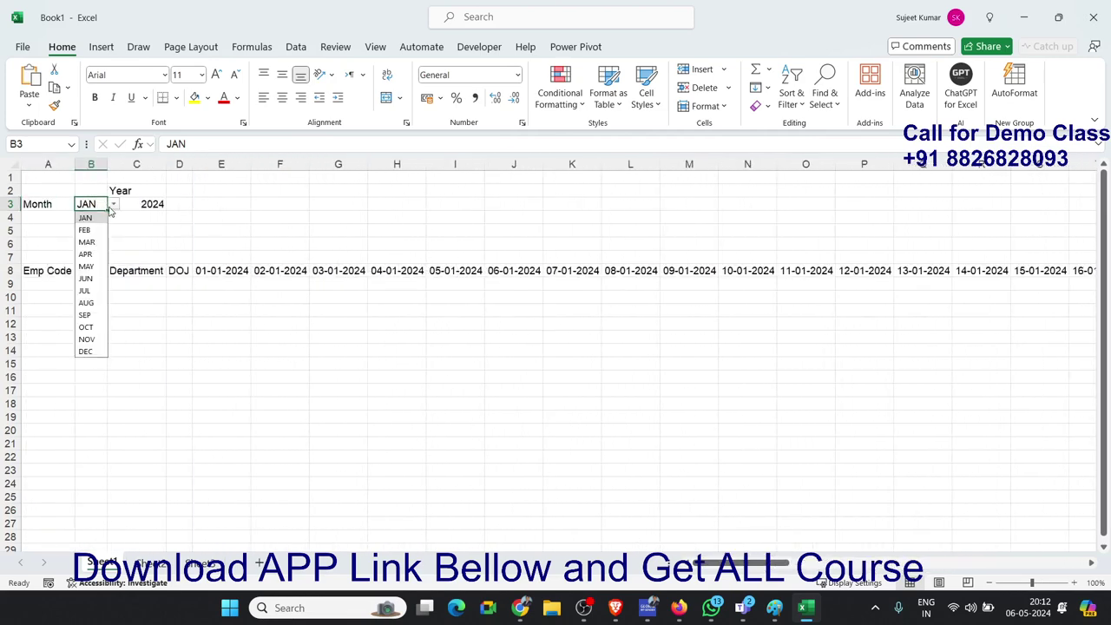
pyautogui.click(96, 254)
pyautogui.moveTo(764, 562)
pyautogui.mouseDown()
pyautogui.moveTo(846, 563)
pyautogui.moveTo(657, 528)
pyautogui.mouseUp()
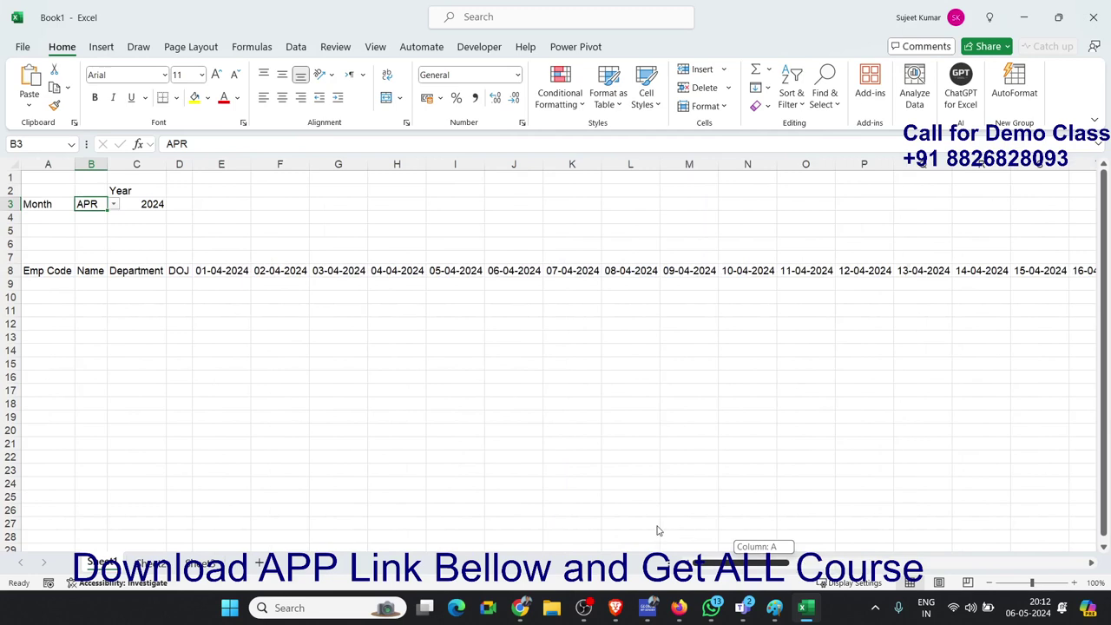
pyautogui.click(113, 205)
pyautogui.click(103, 217)
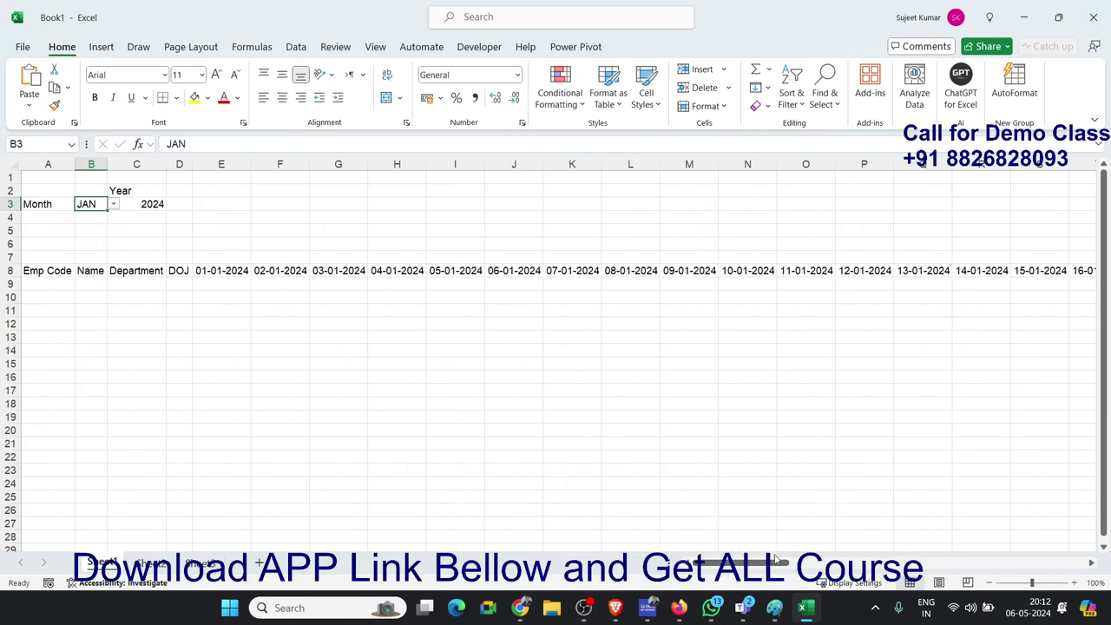
pyautogui.moveTo(792, 563); pyautogui.dragTo(881, 562)
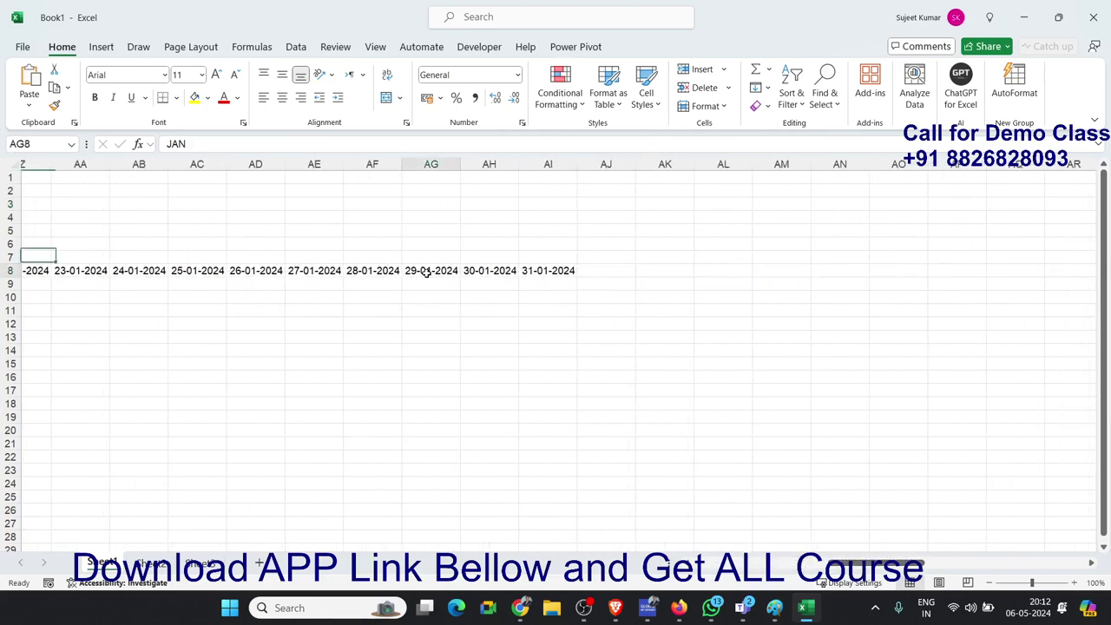
pyautogui.doubleClick(434, 270)
pyautogui.doubleClick(529, 271)
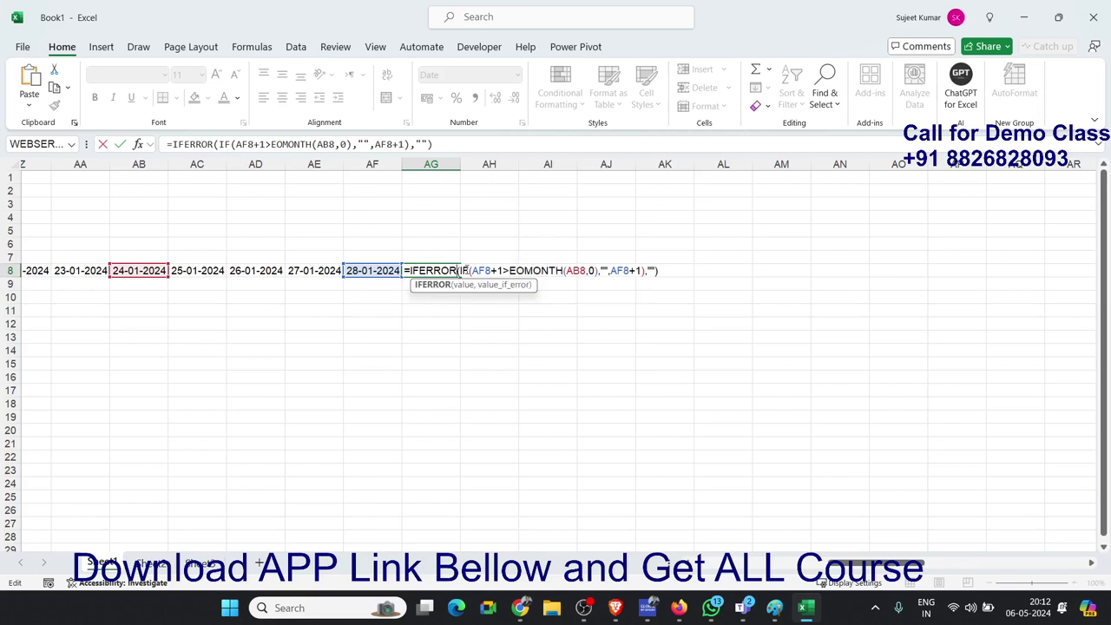
pyautogui.moveTo(461, 271)
pyautogui.mouseDown()
pyautogui.moveTo(646, 271)
pyautogui.moveTo(440, 270)
pyautogui.mouseUp()
pyautogui.click(619, 270)
pyautogui.click(646, 271)
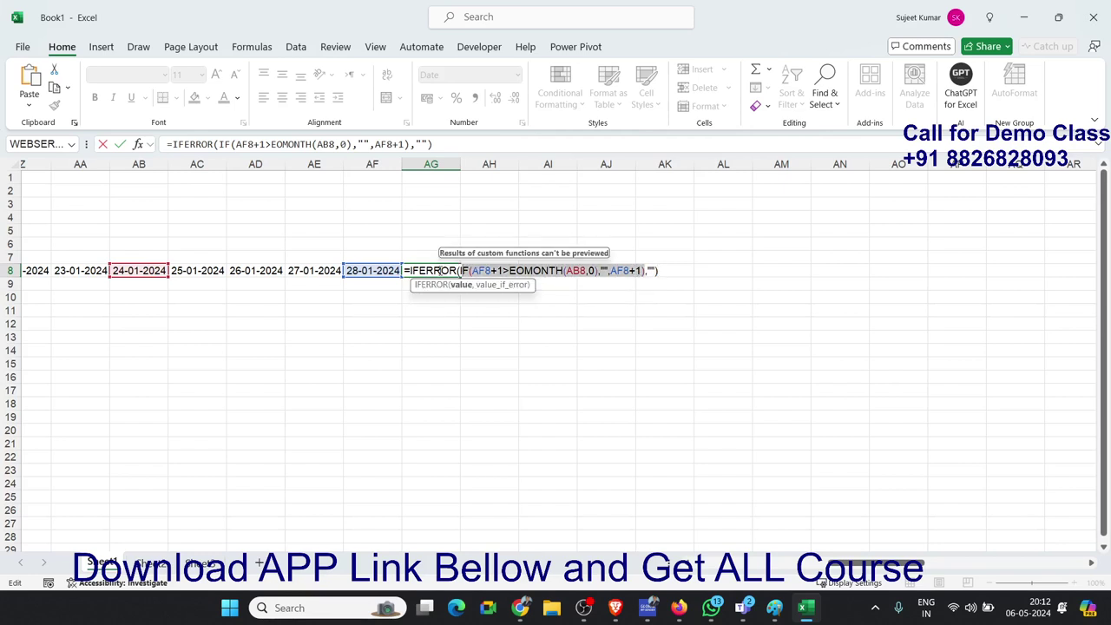
pyautogui.press('Return')
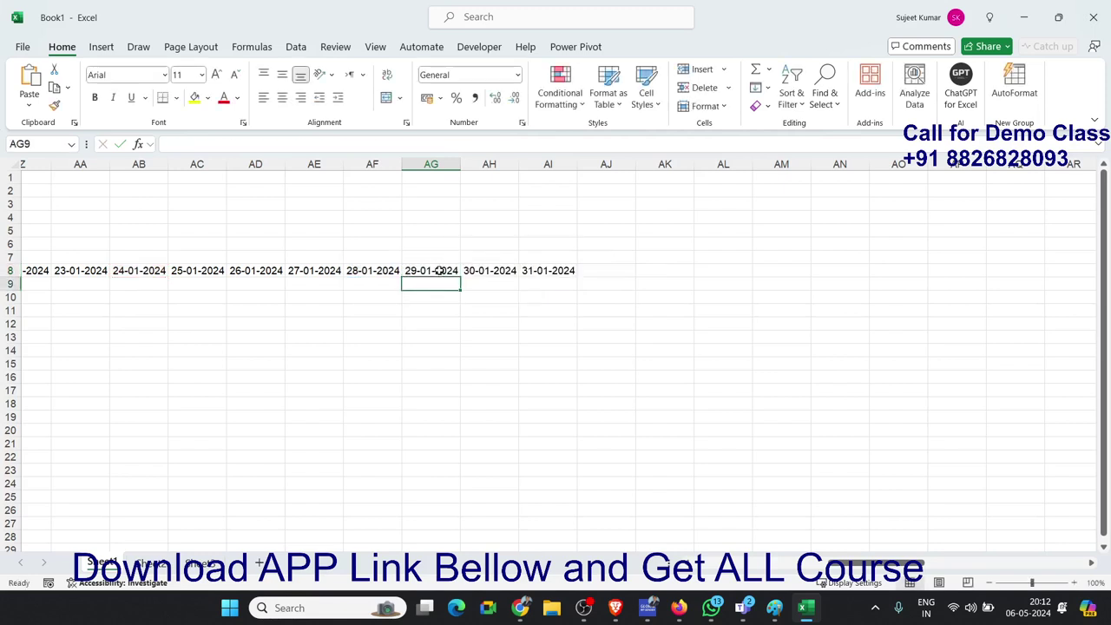
# Enter =TEXT(E8,"DDD") in E7 to show the weekday Mon above 01-01-2024
pyautogui.click(440, 271)
pyautogui.hotkey('ctrl', 'Left')
pyautogui.press('Right')
pyautogui.press('Right')
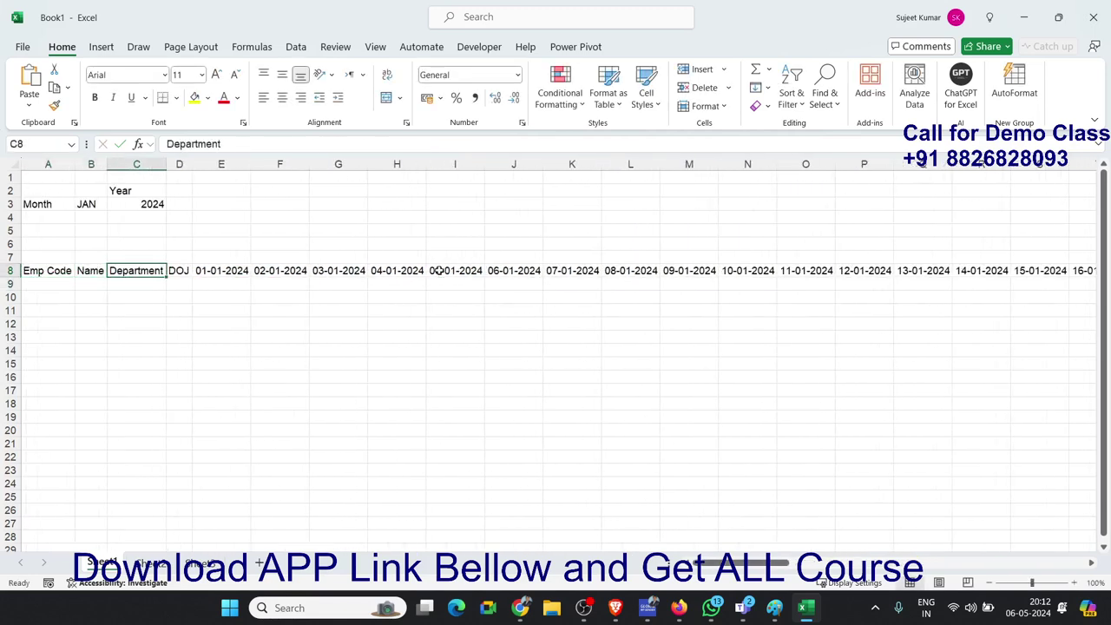
pyautogui.press('Right')
pyautogui.press('Right')
pyautogui.press('Up')
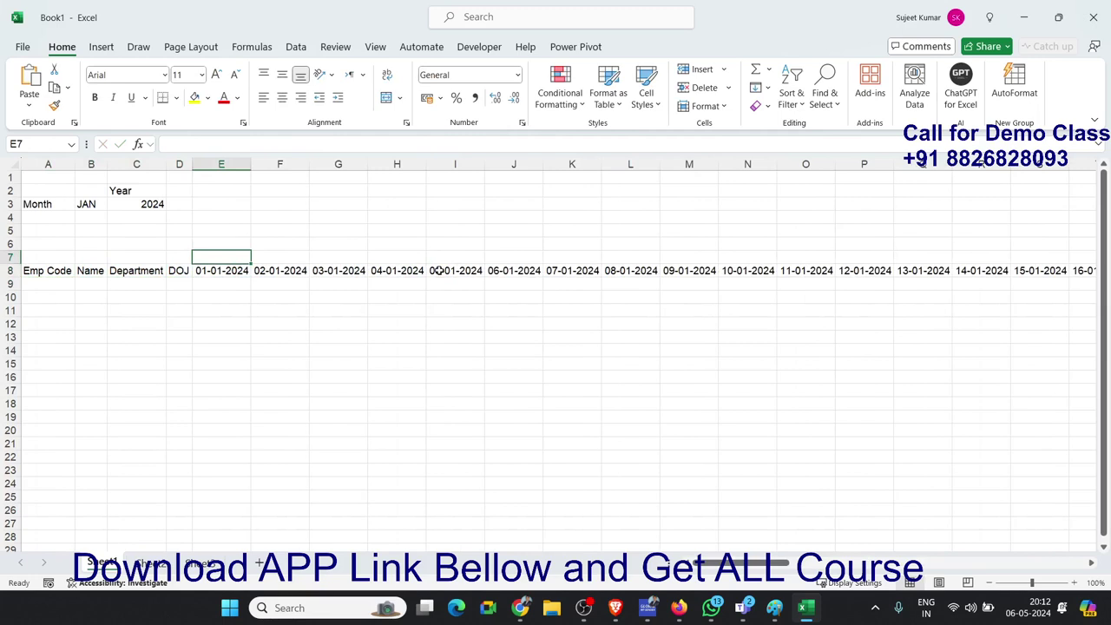
pyautogui.write('=te')
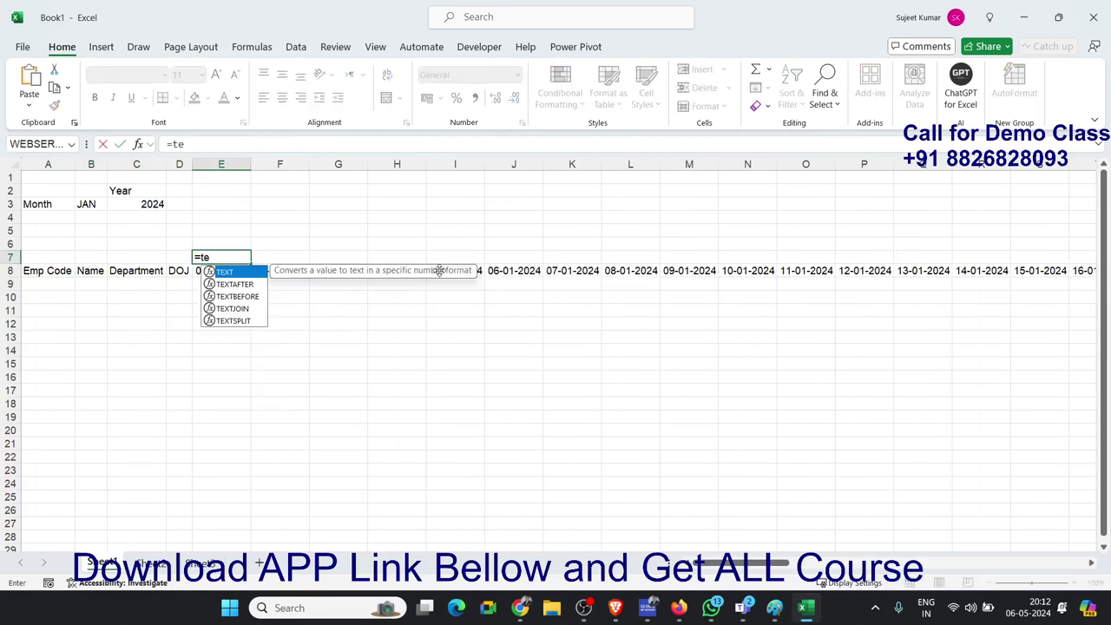
pyautogui.press('Tab')
pyautogui.press('Down')
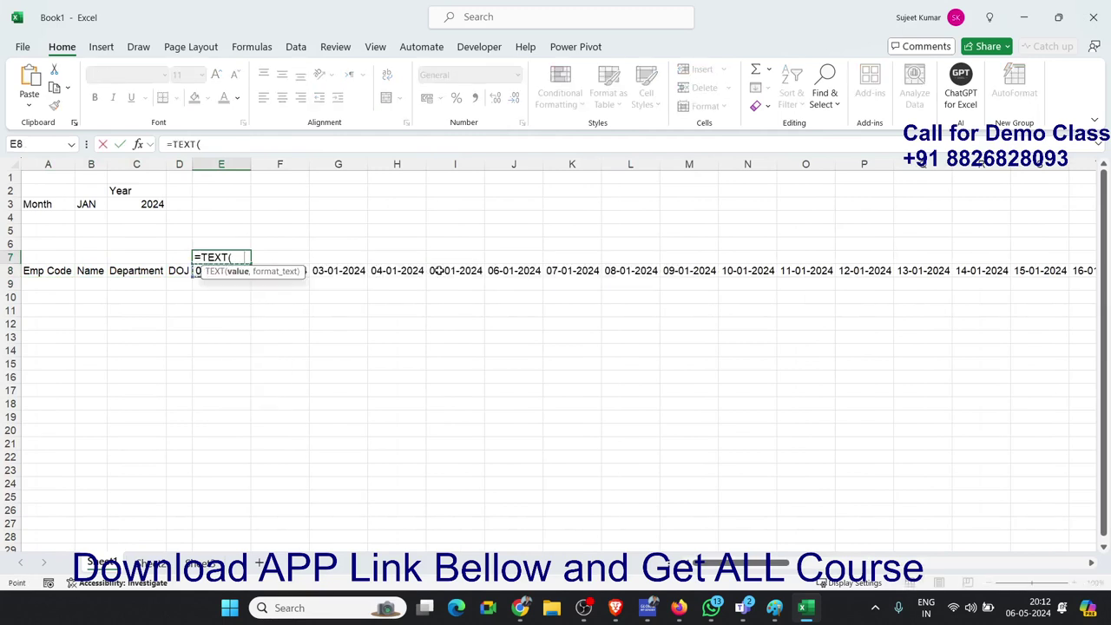
pyautogui.write('E8,"')
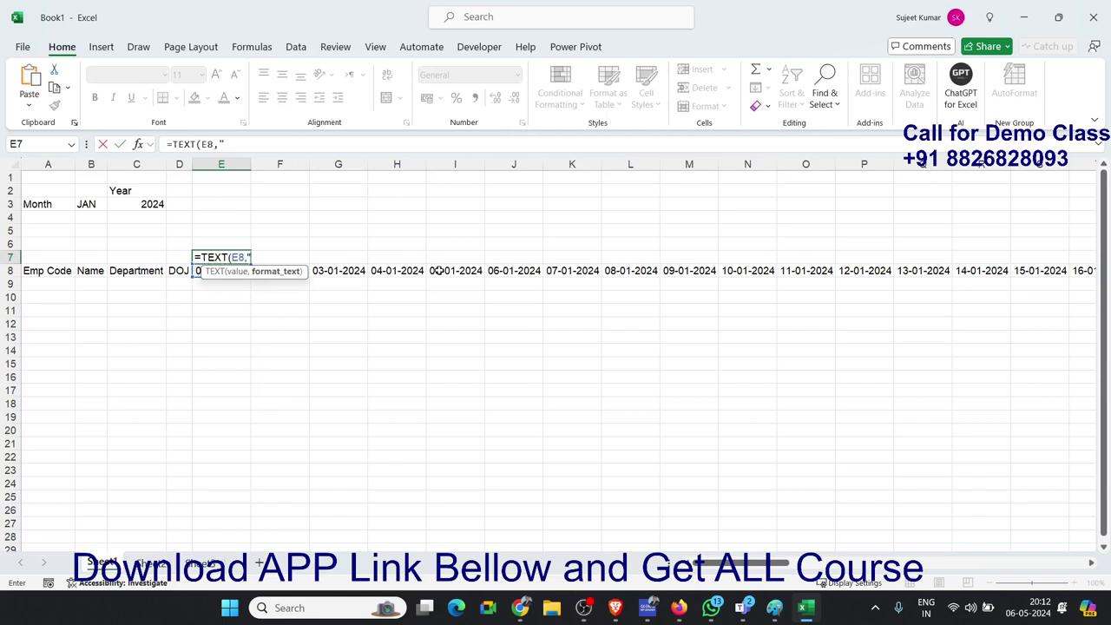
pyautogui.write('DDD')
pyautogui.press('Return')
# View E7's Custom number format codes in Format Cells and cancel without changes
pyautogui.press('Up')
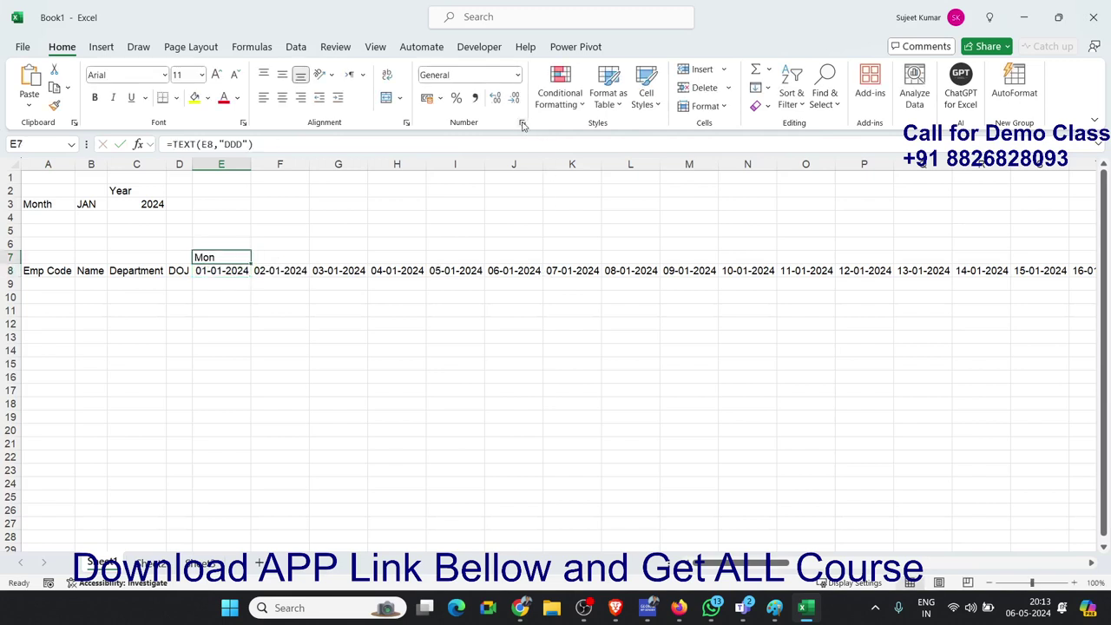
pyautogui.click(522, 123)
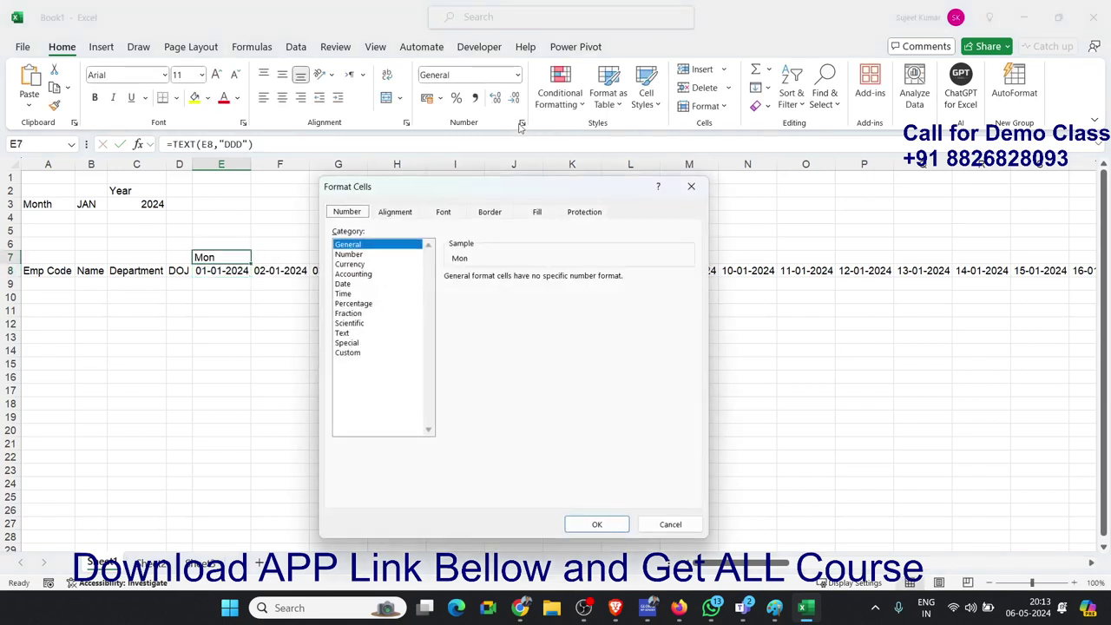
pyautogui.click(349, 351)
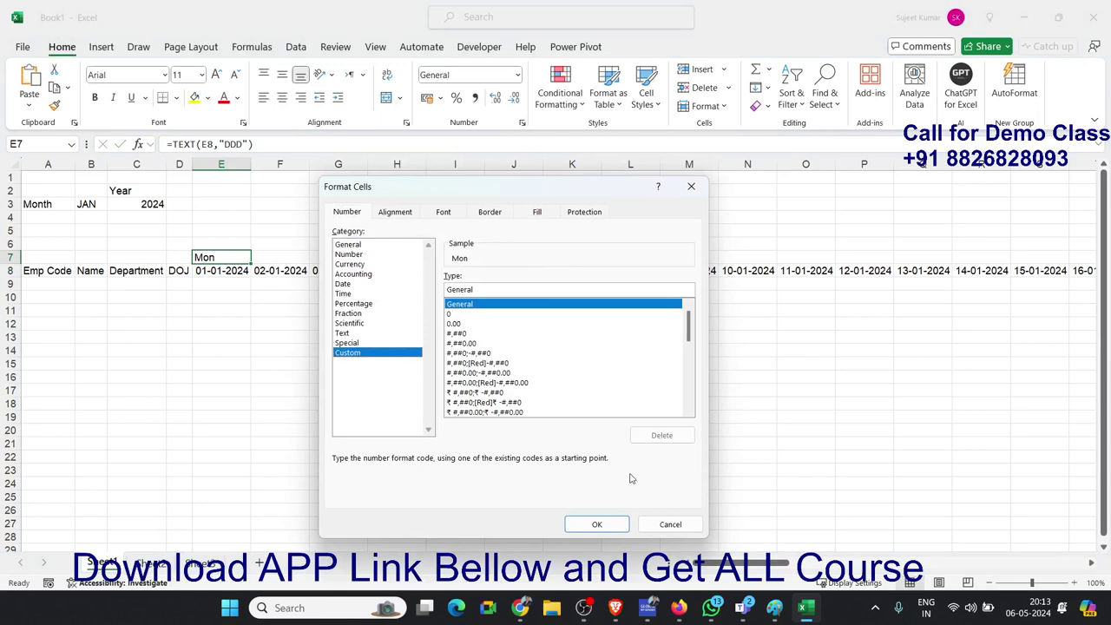
pyautogui.click(596, 522)
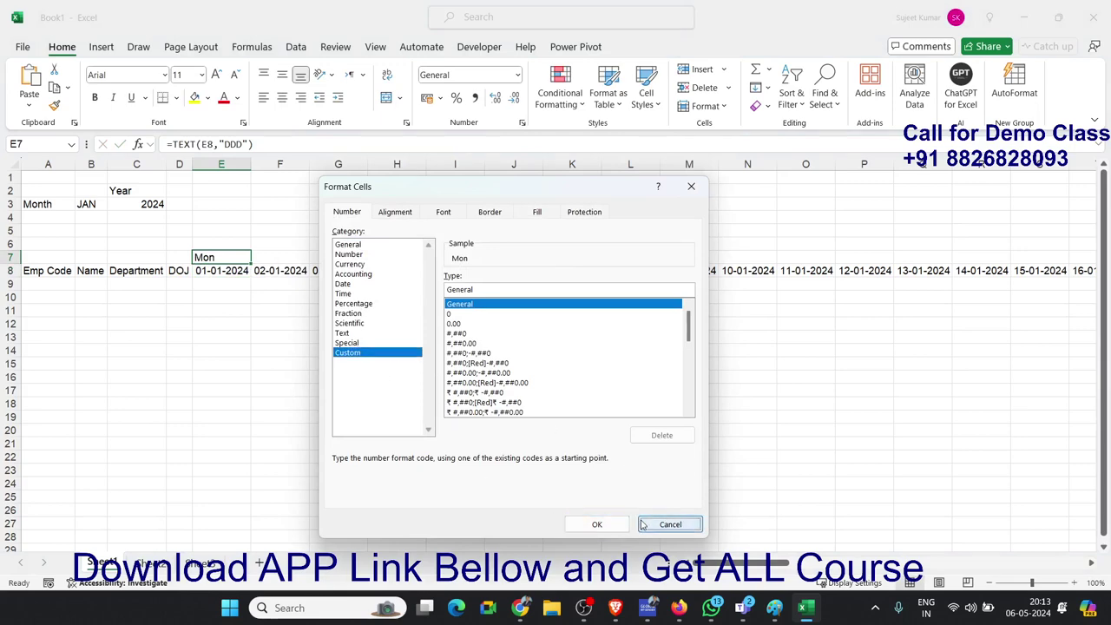
pyautogui.click(895, 269)
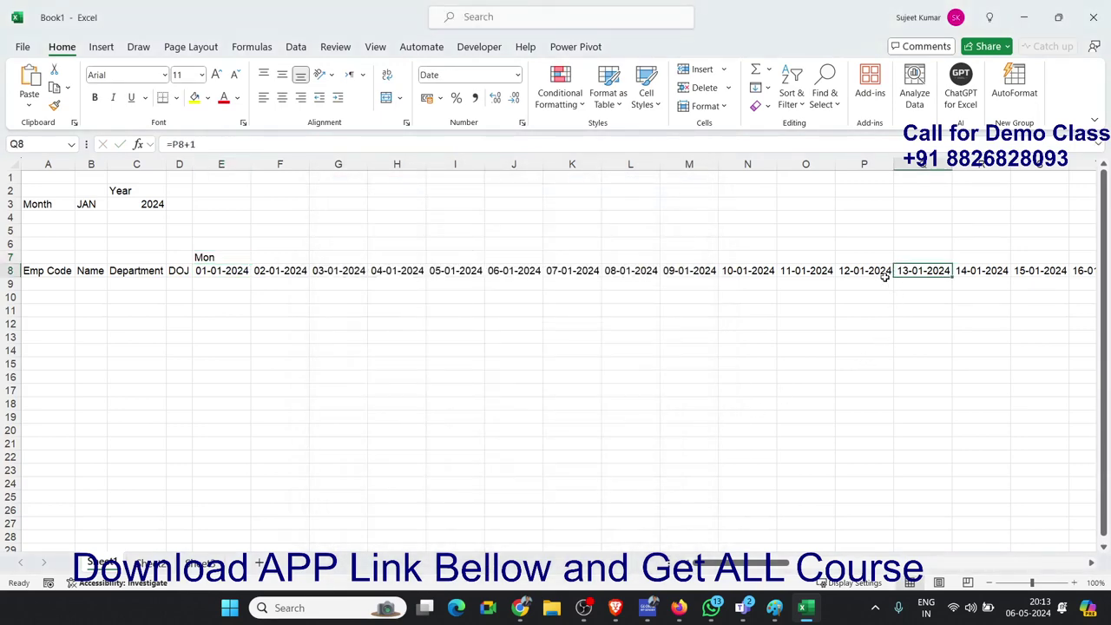
# Fill the day-name formula across E7:AI7, ending with Wed over 31-01-2024
pyautogui.hotkey('ctrl', 'Right')
pyautogui.press('Right')
pyautogui.press('Up')
pyautogui.press('Left')
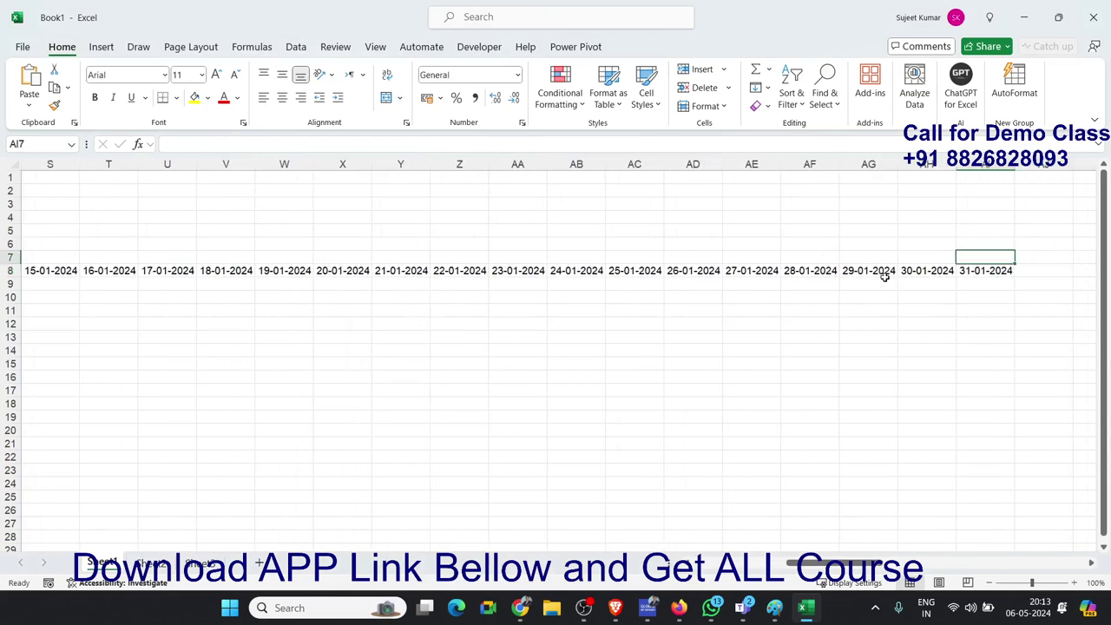
pyautogui.hotkey('ctrl', 'shift', 'Left')
pyautogui.hotkey('ctrl', 'r')
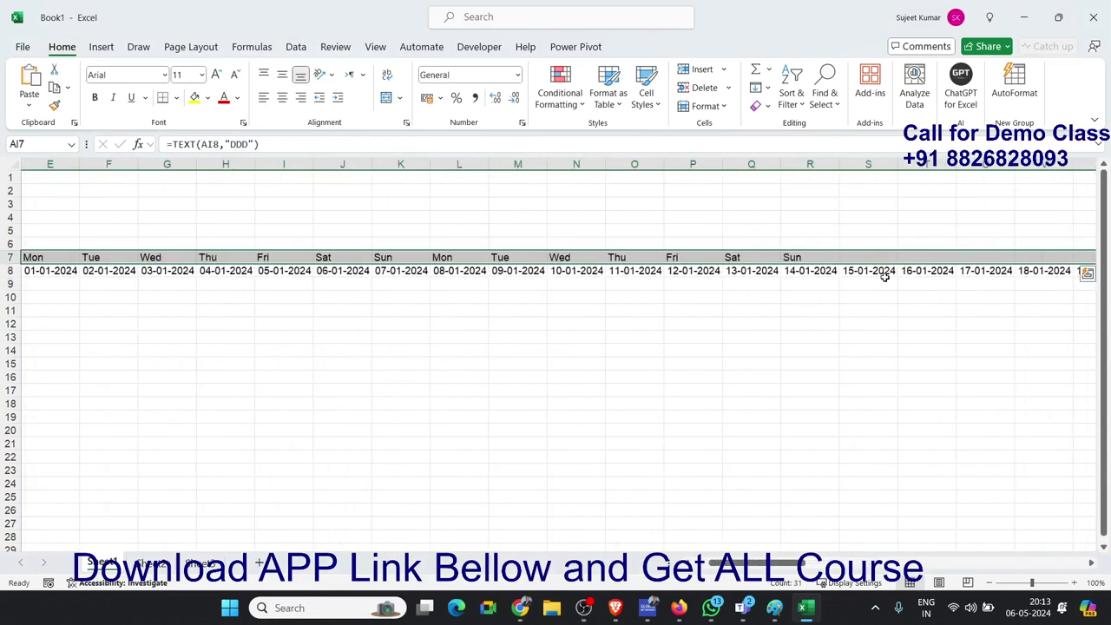
# Select all the January dates in E8:AI8
pyautogui.hotkey('ctrl', 'Left')
pyautogui.hotkey('ctrl', 'Left')
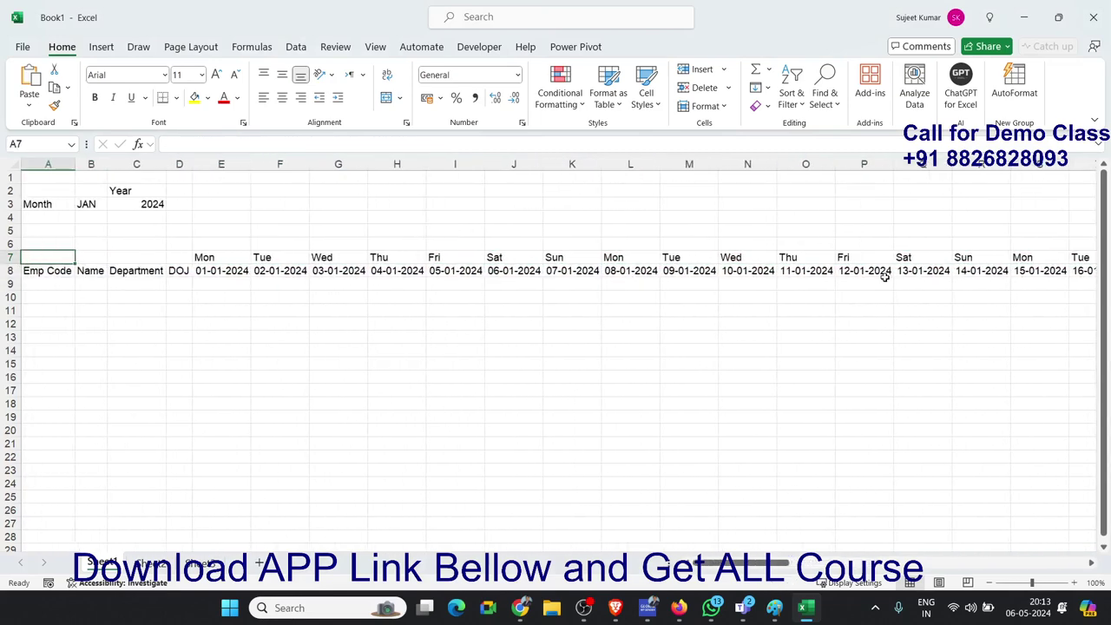
pyautogui.press('Right')
pyautogui.press('Right')
pyautogui.press('Up')
pyautogui.press('Up')
pyautogui.press('Up')
pyautogui.press('Left')
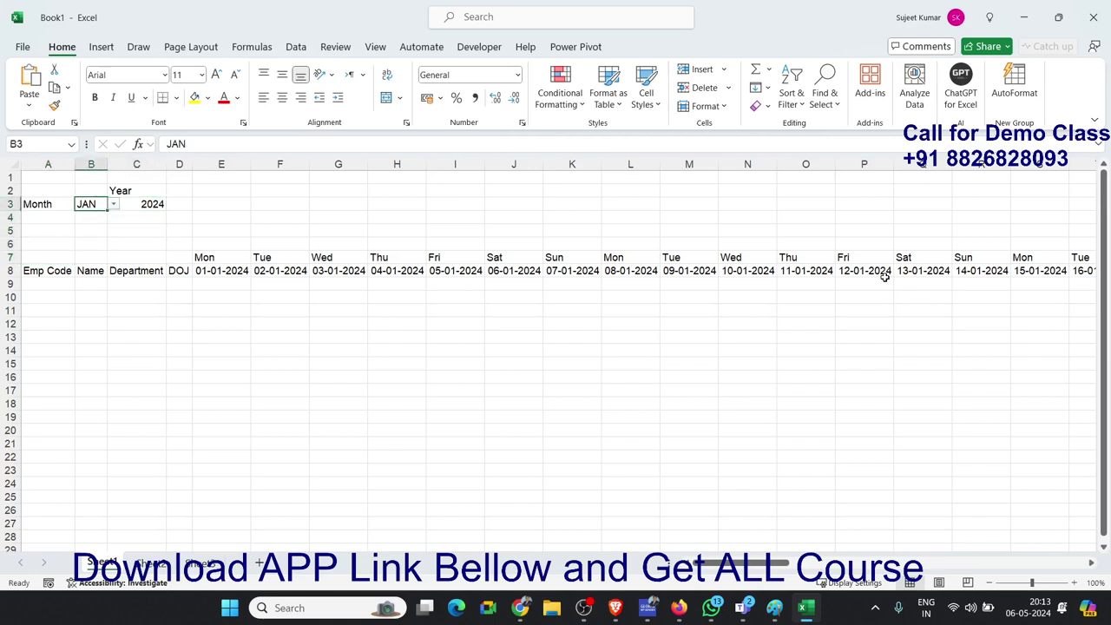
pyautogui.press('Right')
pyautogui.press('Right')
pyautogui.press('Right')
pyautogui.press('Down')
pyautogui.press('Down')
pyautogui.press('Down')
pyautogui.press('Down')
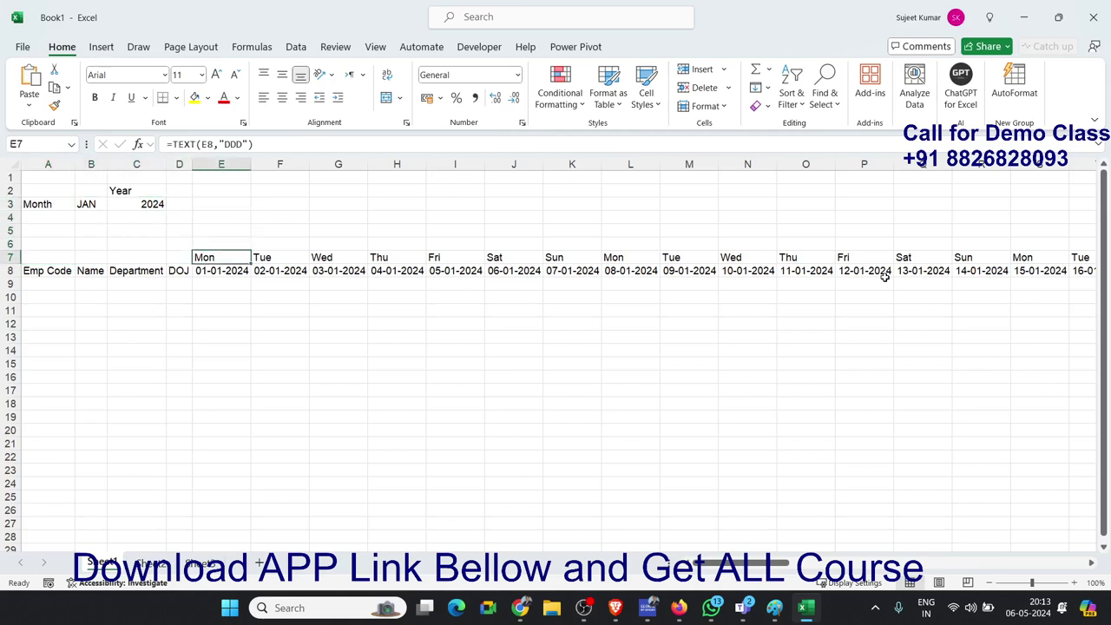
pyautogui.press('Down')
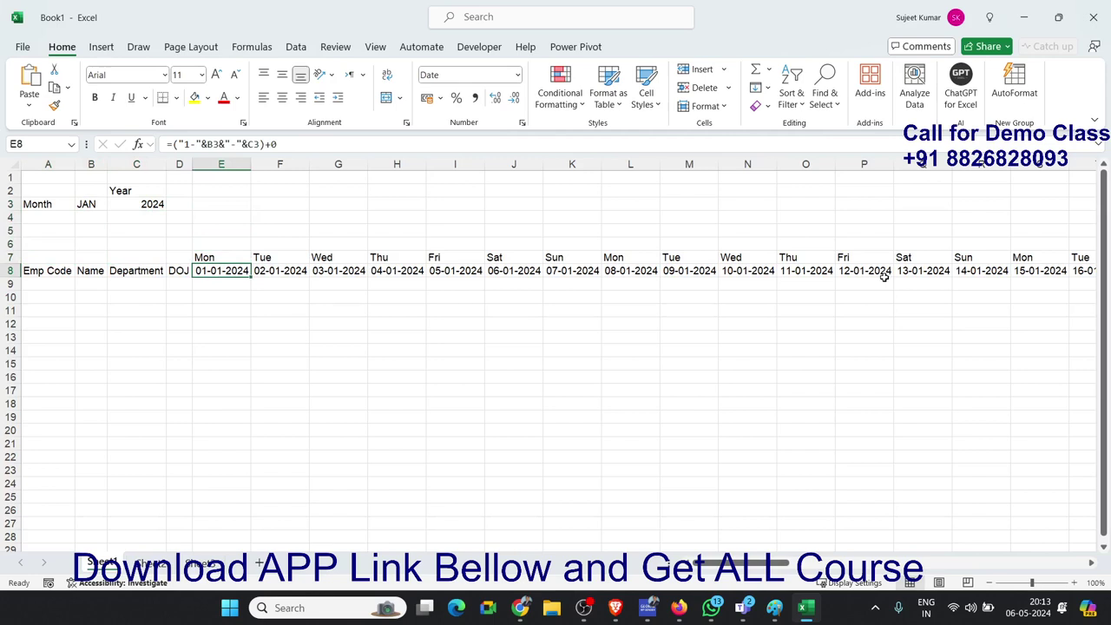
pyautogui.hotkey('ctrl', 'shift', 'Right')
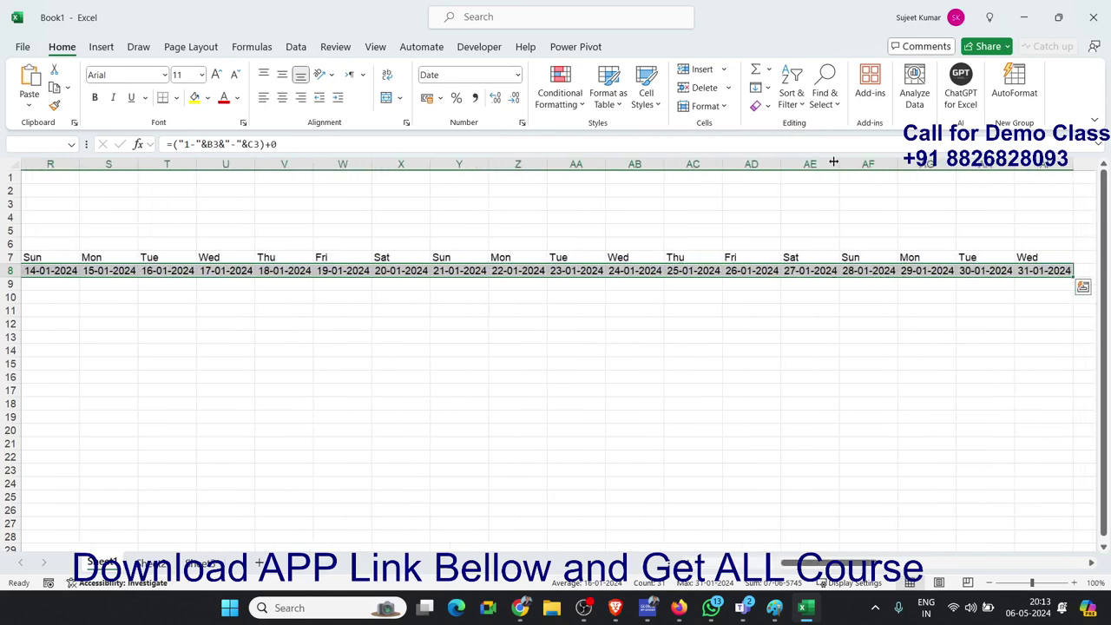
# Give the row 8 dates the custom format dd so they show 01–31
pyautogui.hotkey('ctrl', '1')
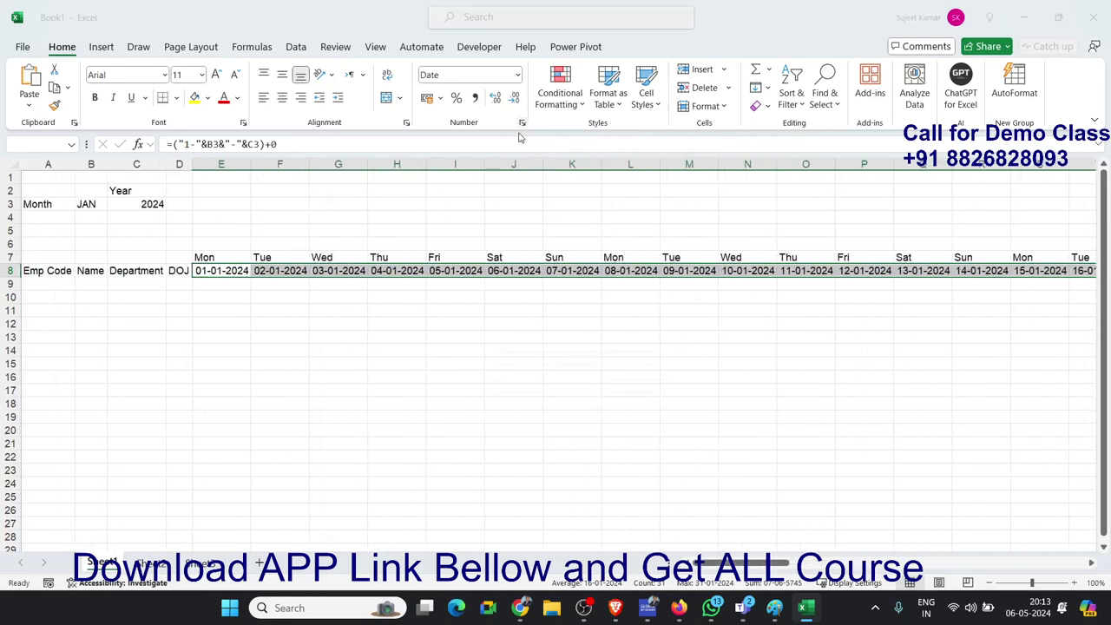
pyautogui.click(351, 352)
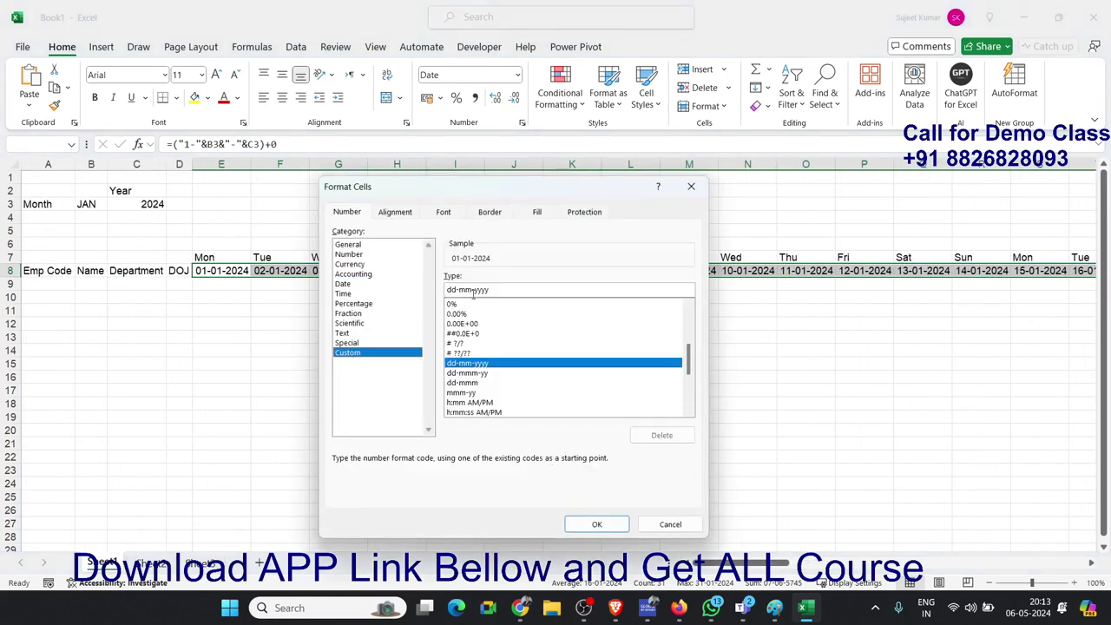
pyautogui.moveTo(511, 289); pyautogui.dragTo(420, 289)
pyautogui.write('dd')
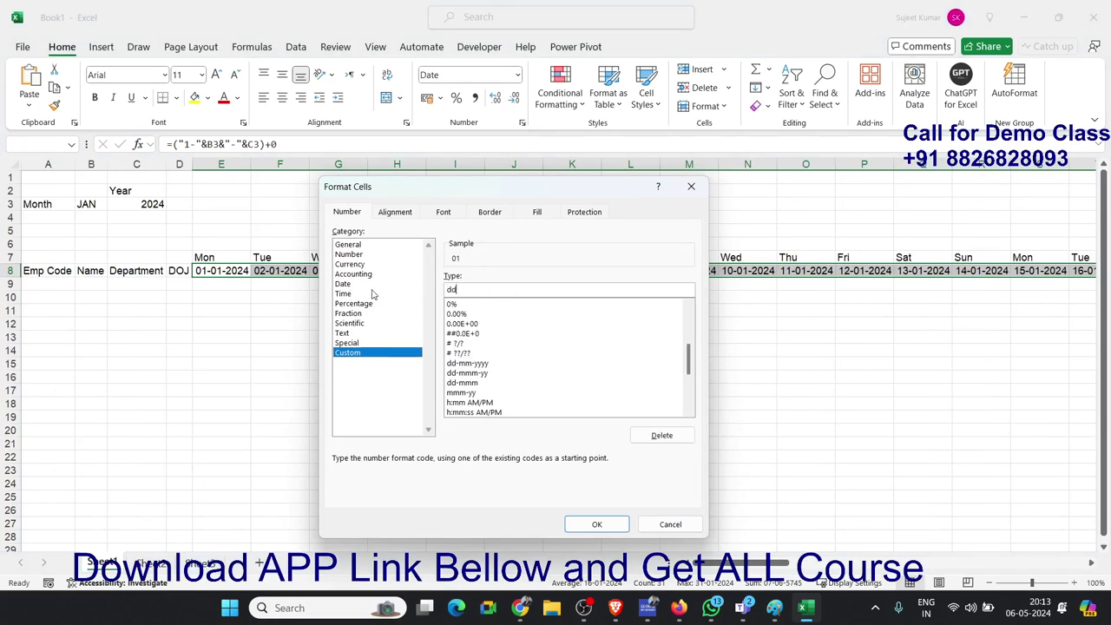
pyautogui.click(620, 528)
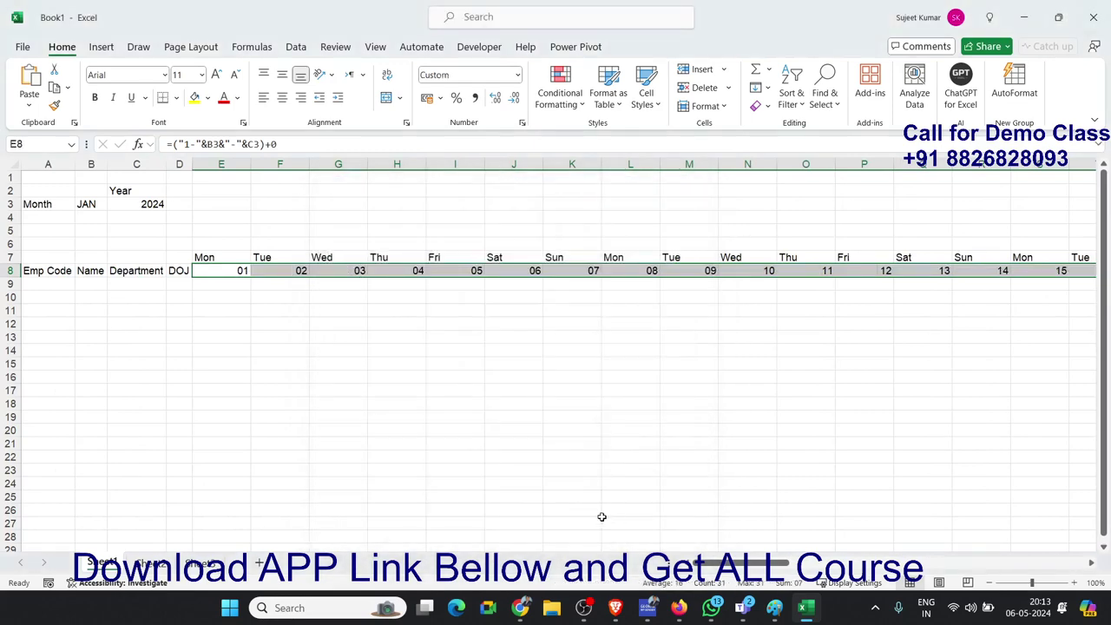
pyautogui.click(343, 428)
# AutoFit every column on the sheet to its contents
pyautogui.click(19, 165)
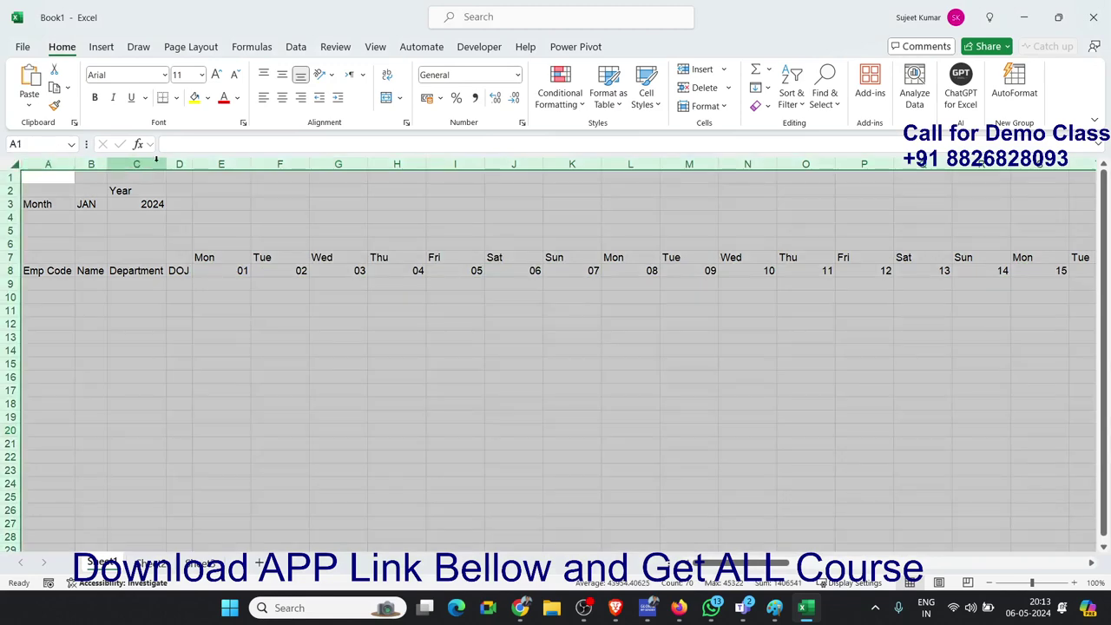
pyautogui.doubleClick(245, 165)
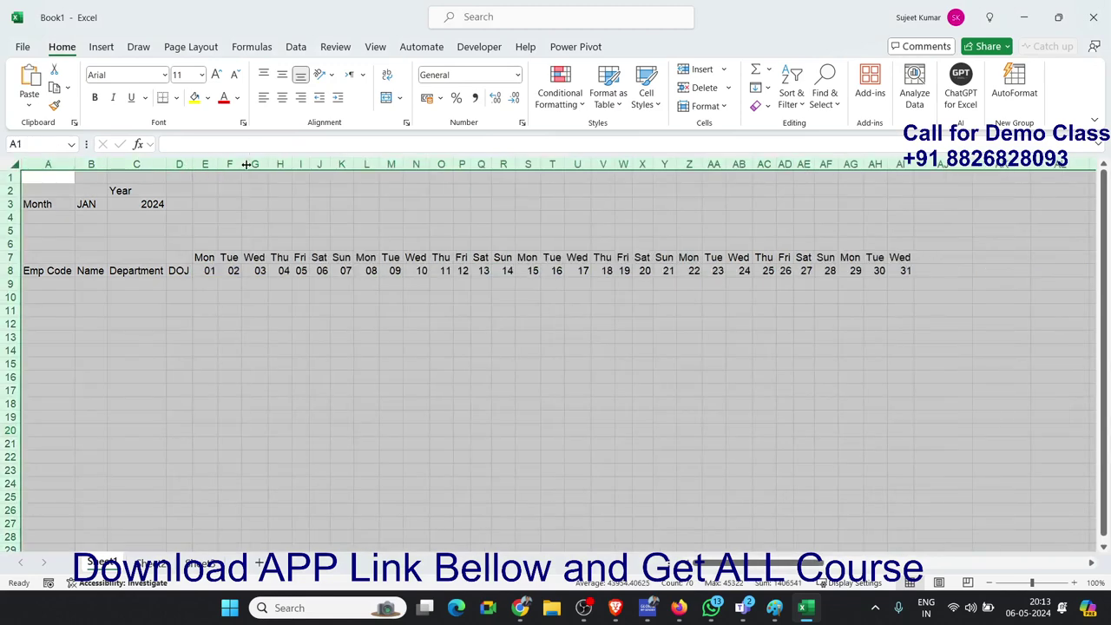
pyautogui.click(356, 283)
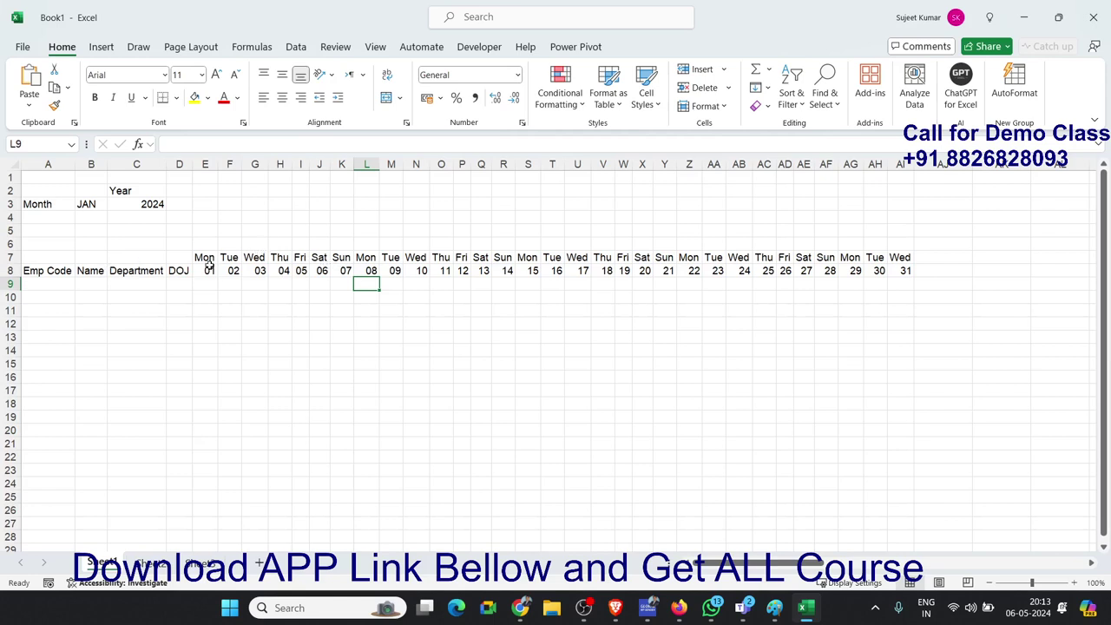
# Apply All Borders to the attendance grid A7:AI22
pyautogui.moveTo(205, 259); pyautogui.dragTo(908, 270)
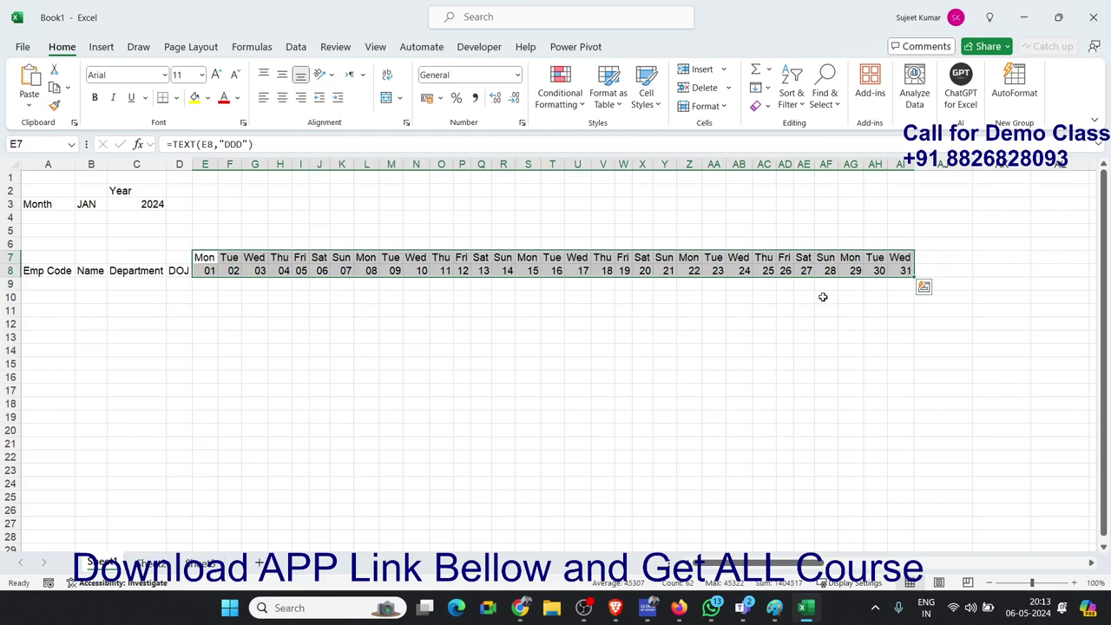
pyautogui.click(577, 337)
pyautogui.moveTo(70, 254)
pyautogui.mouseDown()
pyautogui.moveTo(915, 324)
pyautogui.moveTo(873, 452)
pyautogui.mouseUp()
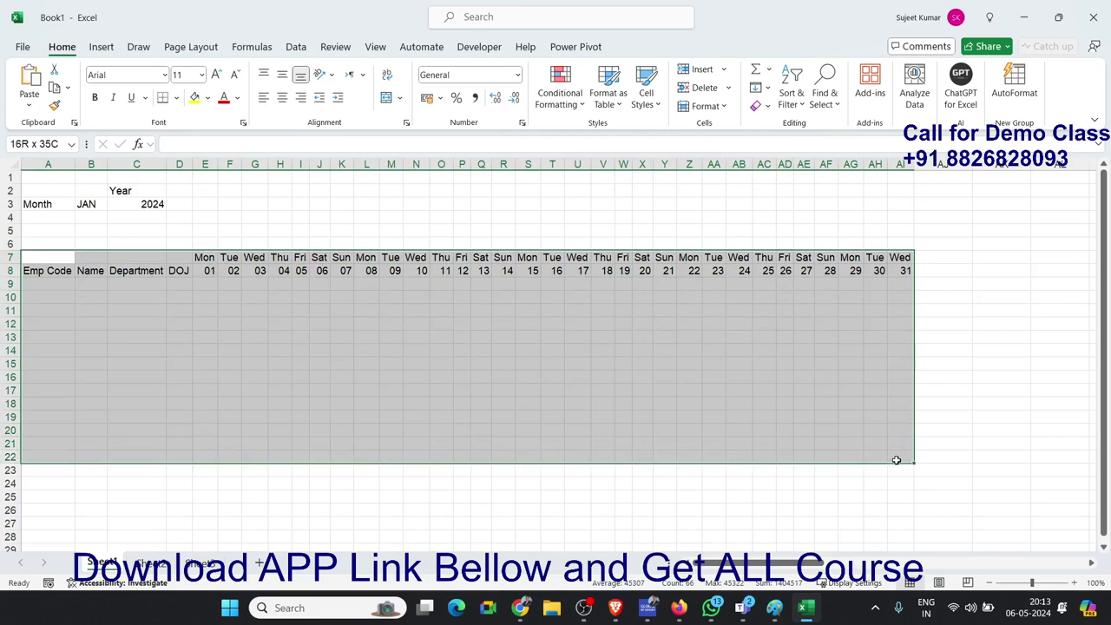
pyautogui.click(176, 98)
pyautogui.click(177, 245)
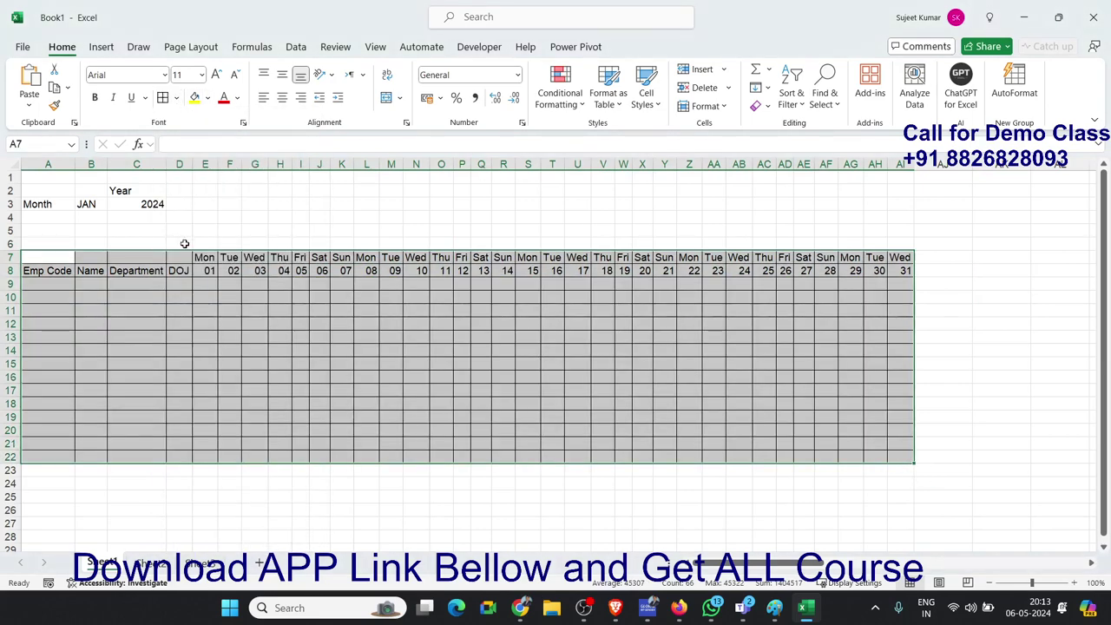
pyautogui.click(210, 287)
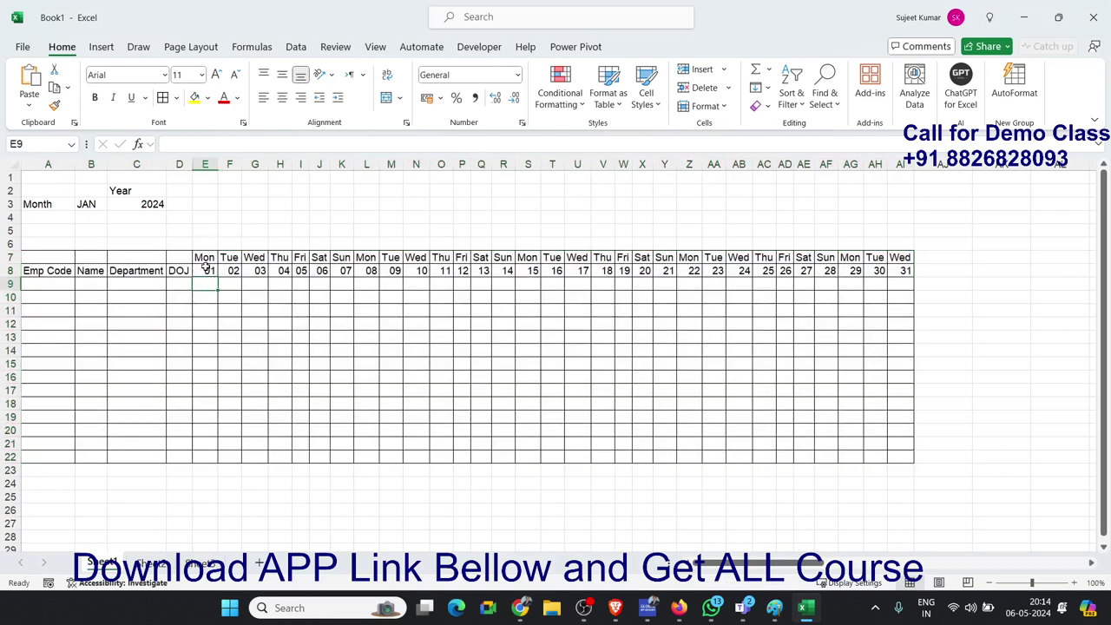
# Select the Sat 06 and Sun 07 columns J9:K22
pyautogui.click(229, 286)
pyautogui.click(260, 289)
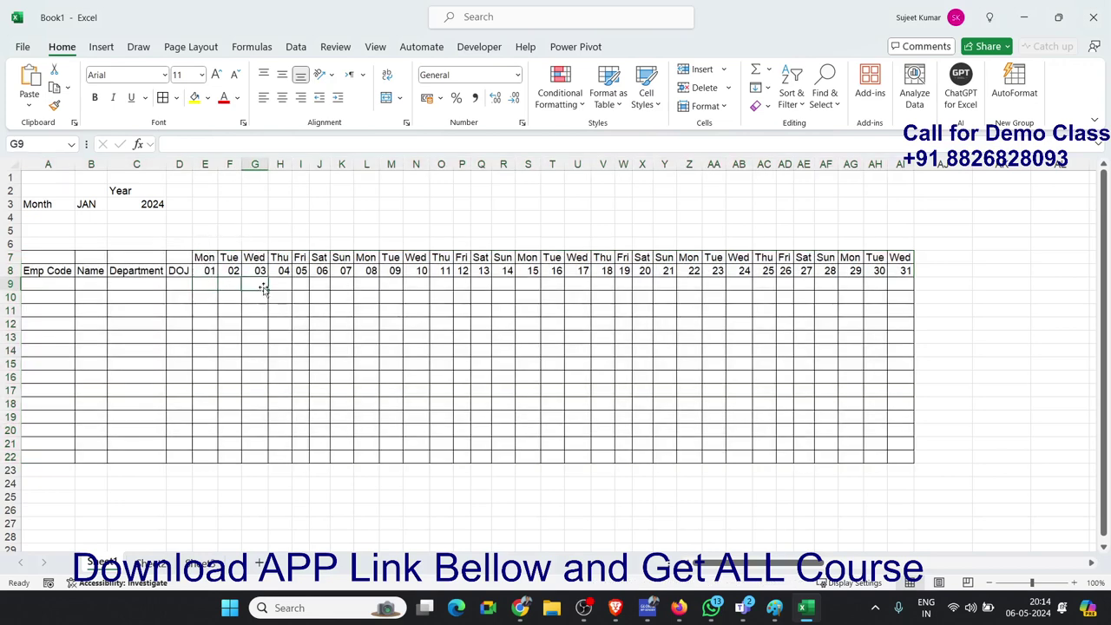
pyautogui.moveTo(314, 285)
pyautogui.mouseDown()
pyautogui.moveTo(343, 423)
pyautogui.moveTo(337, 454)
pyautogui.mouseUp()
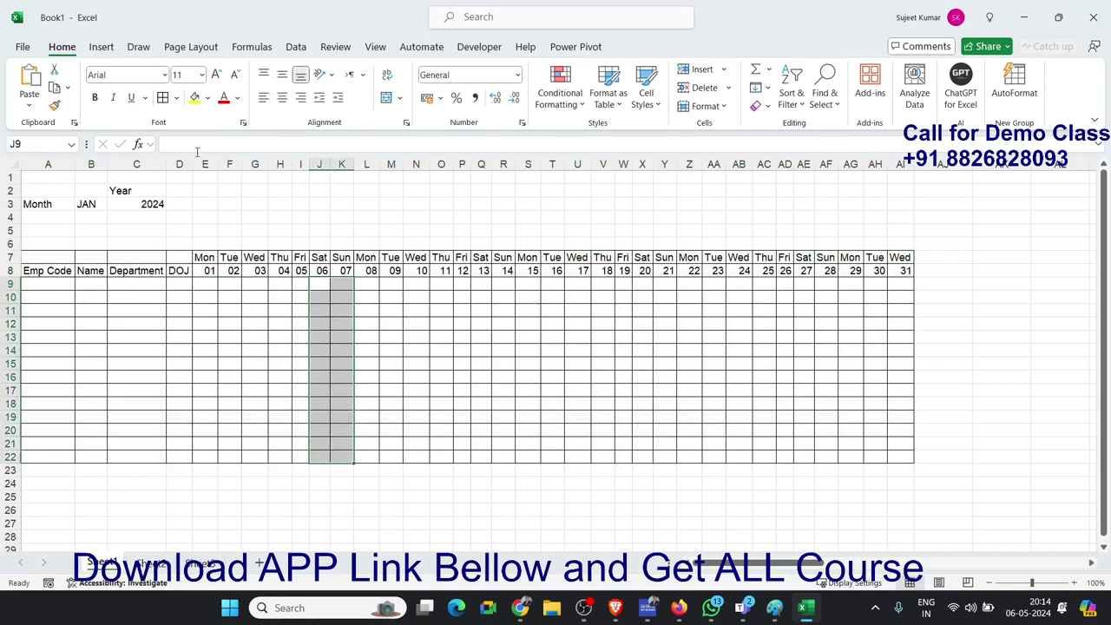
# Undo the manual yellow weekend fill and select cell E9
pyautogui.click(195, 98)
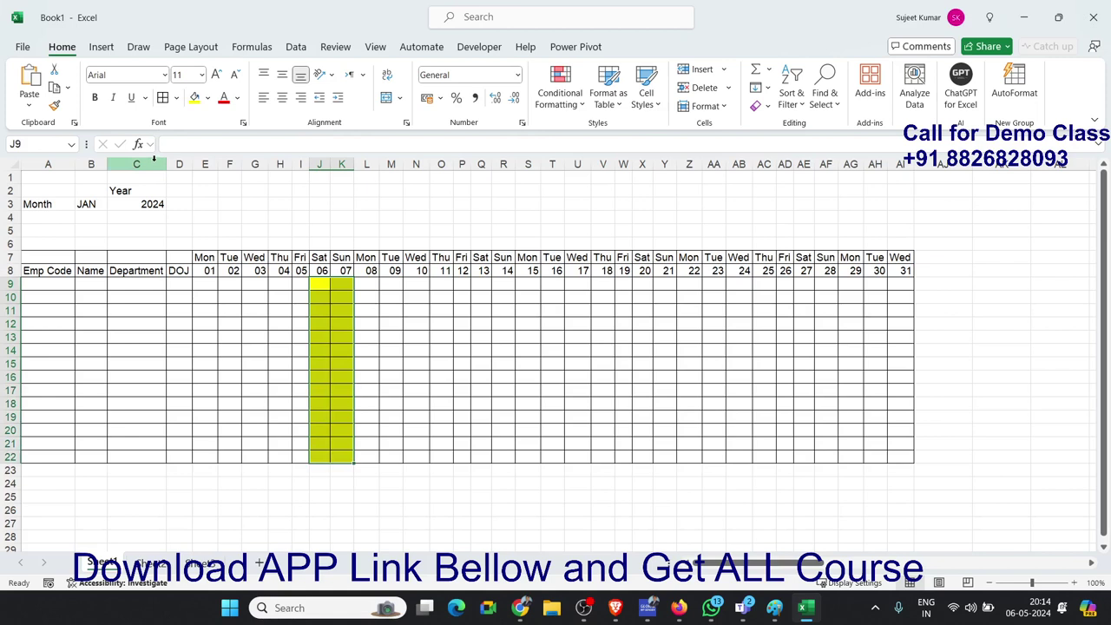
pyautogui.hotkey('ctrl', 'z')
pyautogui.click(249, 288)
pyautogui.click(213, 285)
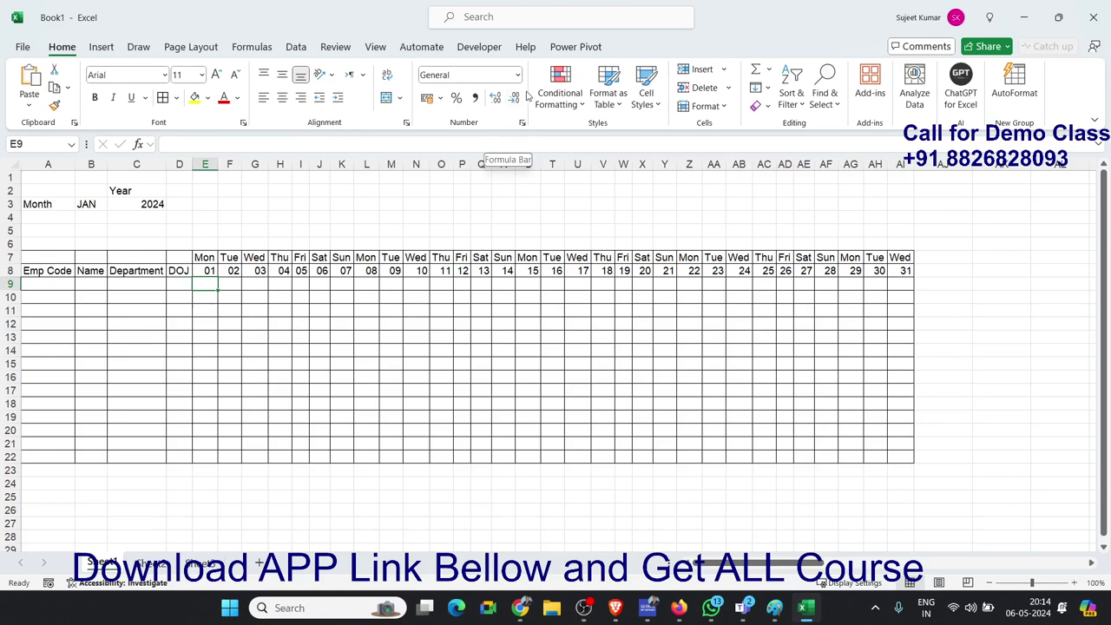
# Start a formula-based conditional rule for E9 using =or(E$7="Sat",E$7="Sun")
pyautogui.click(556, 96)
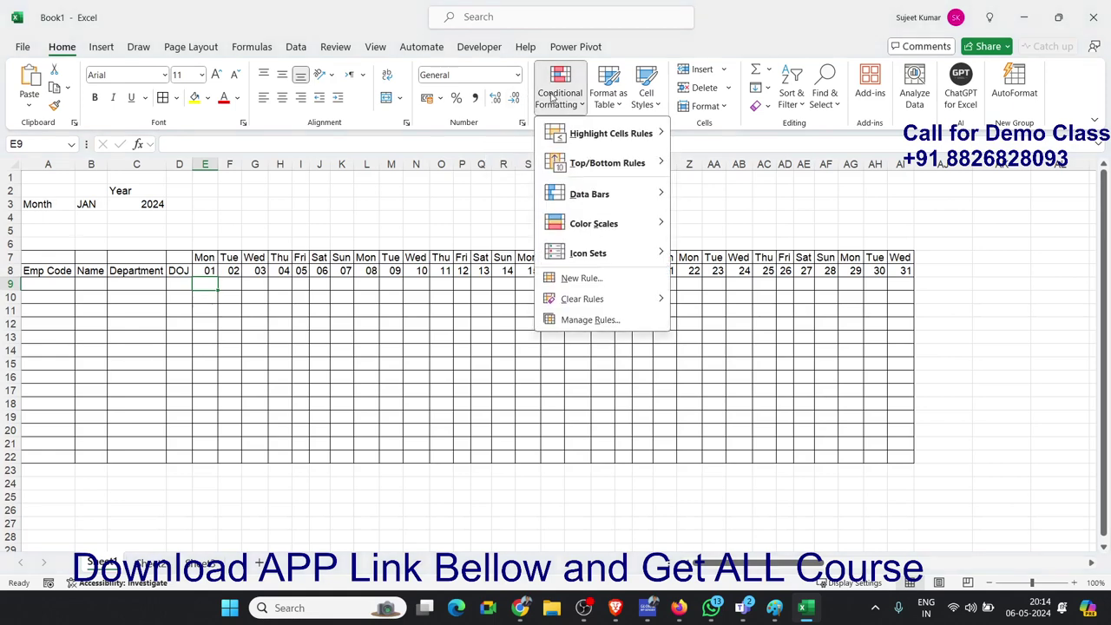
pyautogui.click(608, 278)
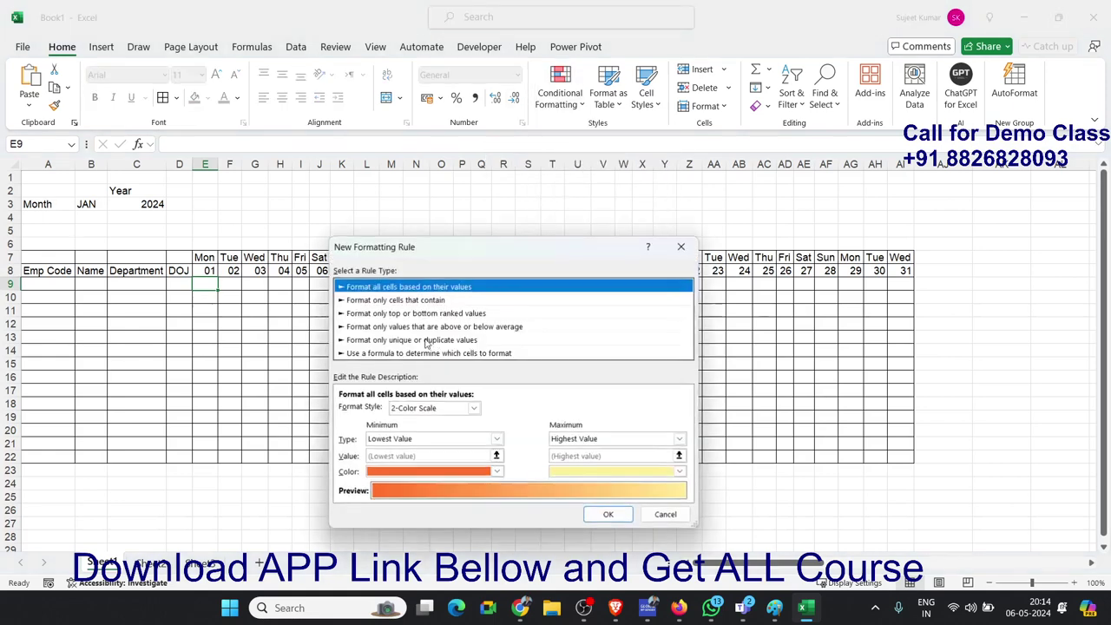
pyautogui.click(383, 354)
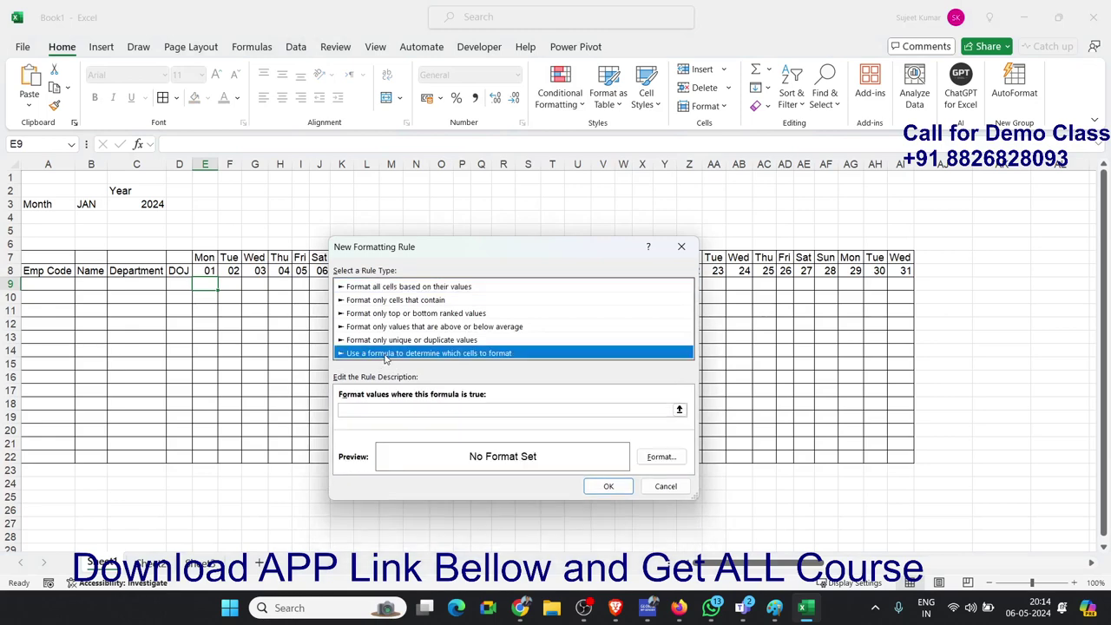
pyautogui.moveTo(390, 249); pyautogui.dragTo(225, 332)
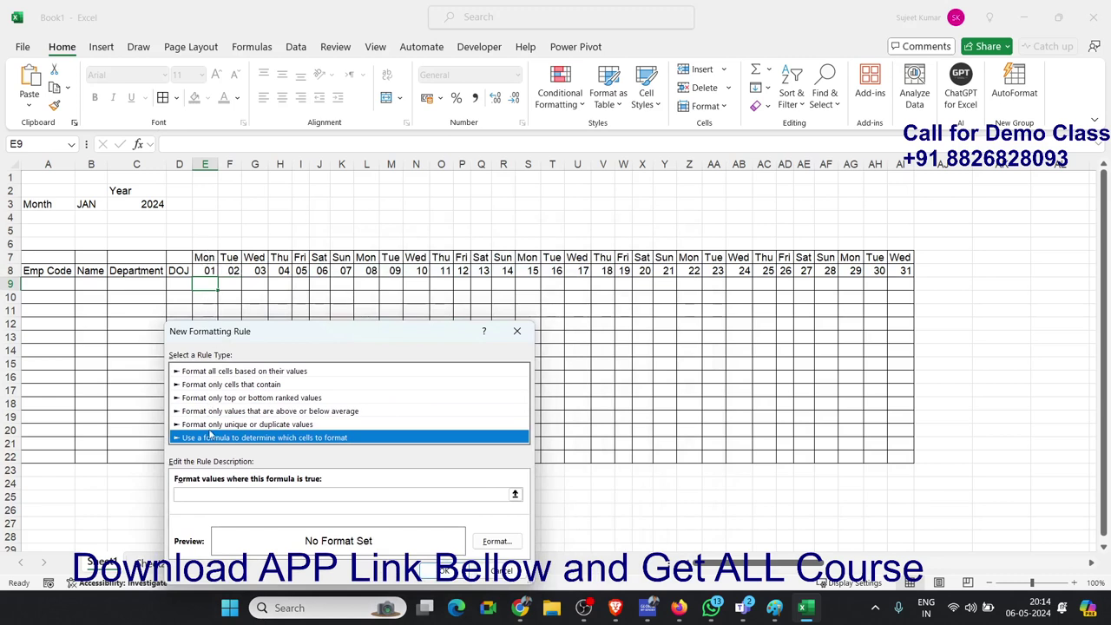
pyautogui.click(208, 494)
pyautogui.click(207, 493)
pyautogui.write('=or')
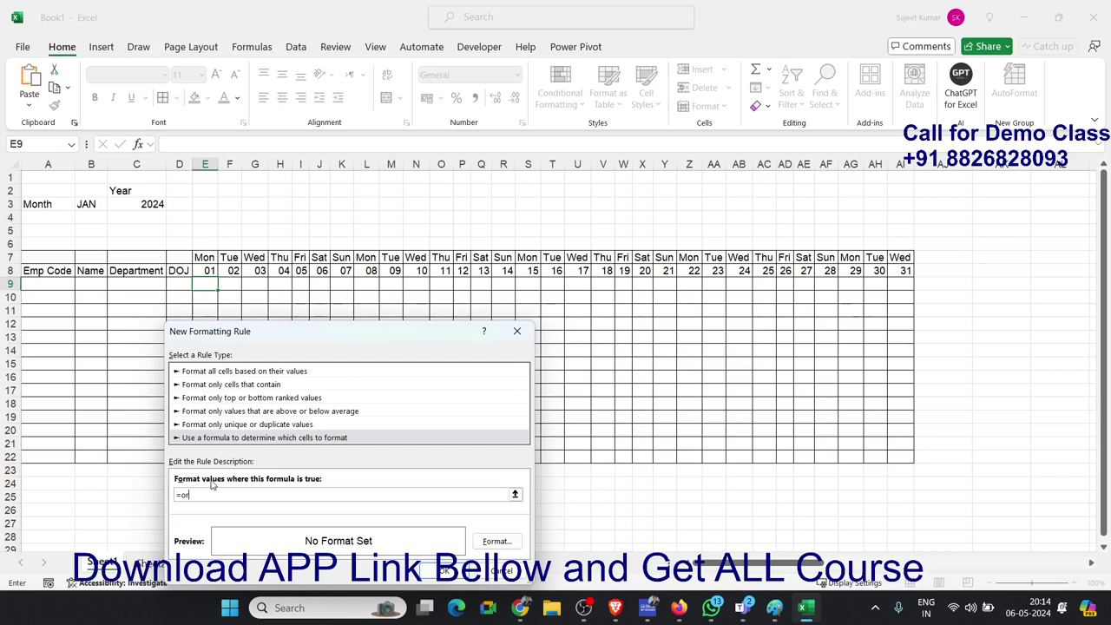
pyautogui.write('(')
pyautogui.write('E')
pyautogui.write('="Sat",E$7="Sun')
pyautogui.press('Left')
pyautogui.write('"')
pyautogui.write('$')
pyautogui.click(231, 496)
pyautogui.write('$')
# Give the rule a yellow fill, then dismiss the formula error to correct it
pyautogui.click(496, 541)
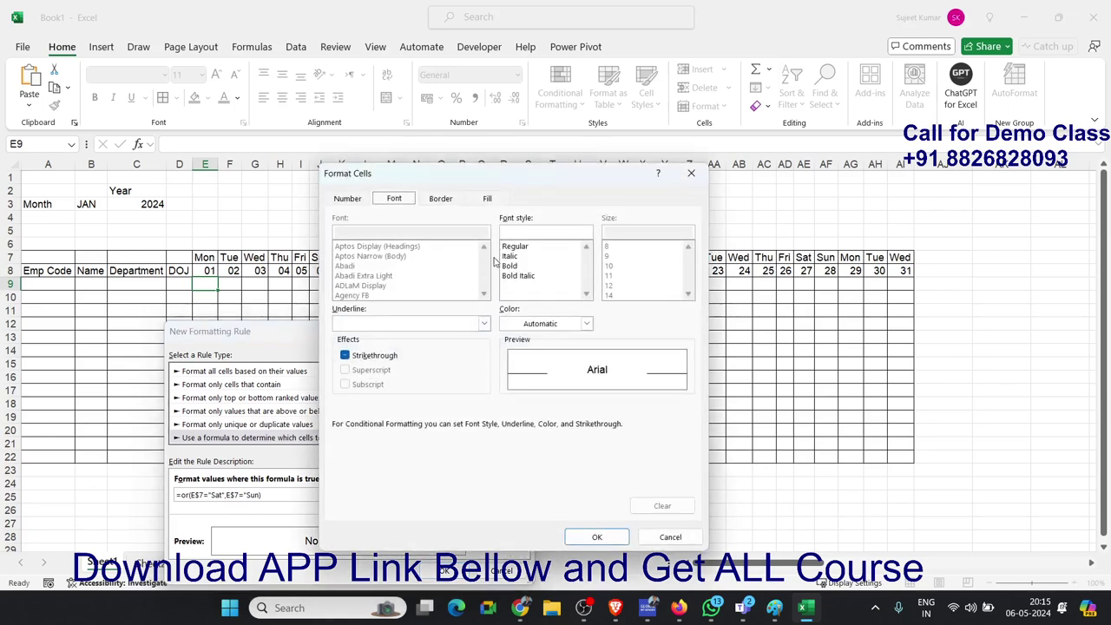
pyautogui.click(488, 199)
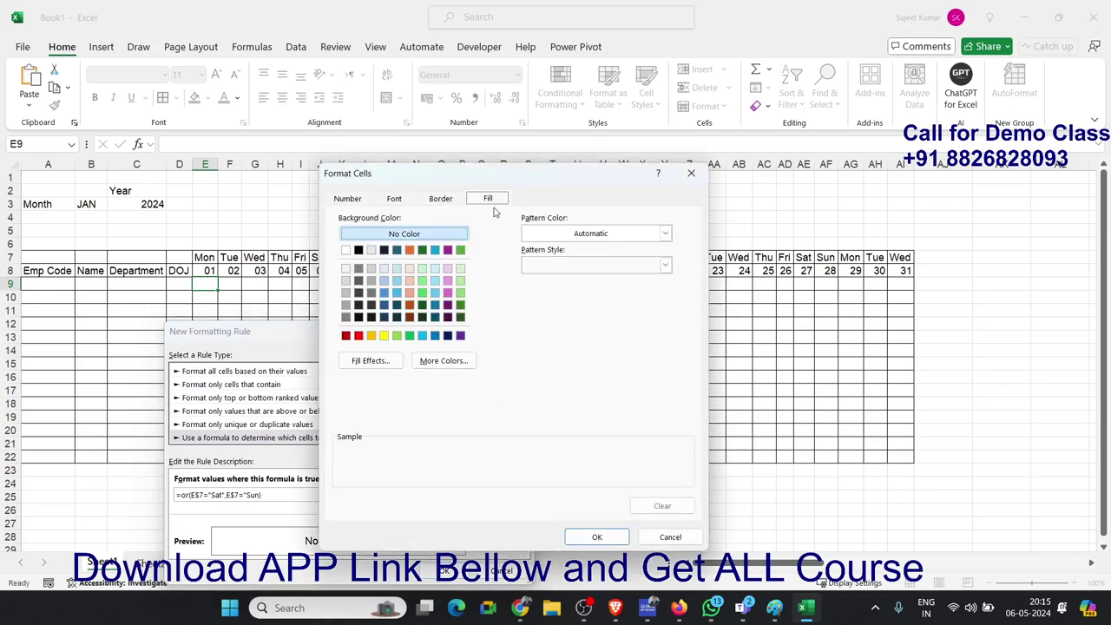
pyautogui.click(386, 337)
pyautogui.click(597, 538)
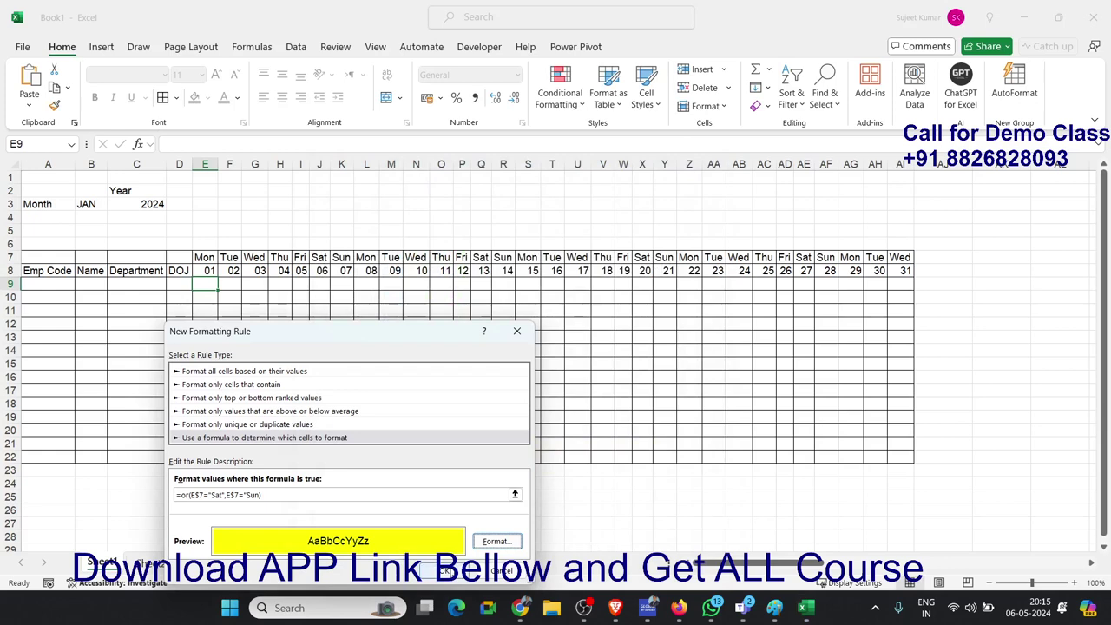
pyautogui.click(425, 570)
pyautogui.click(437, 545)
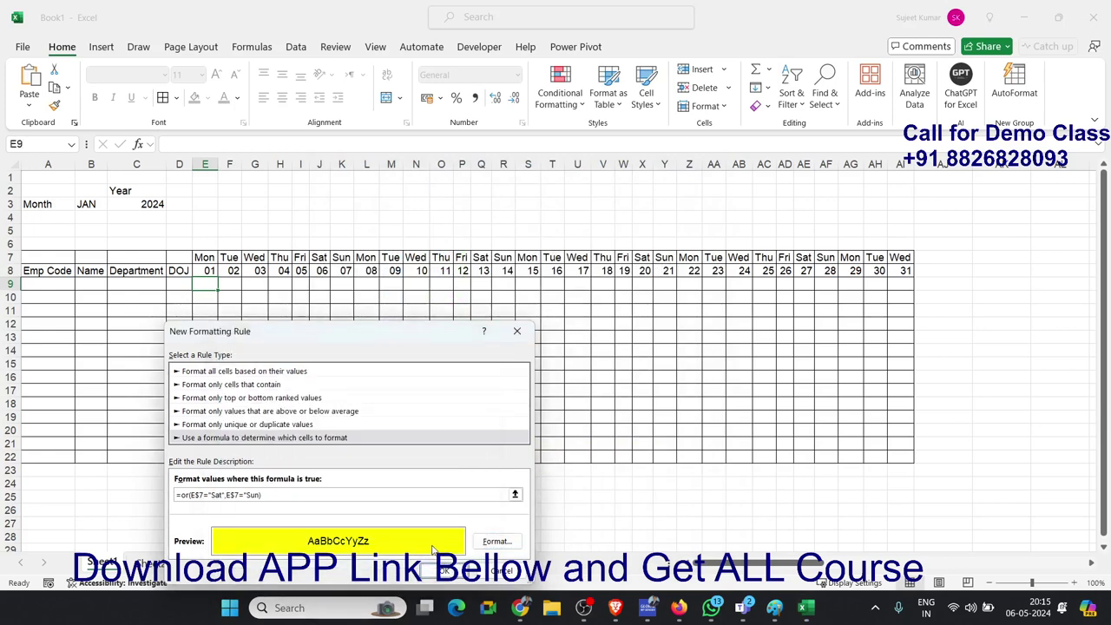
pyautogui.click(270, 497)
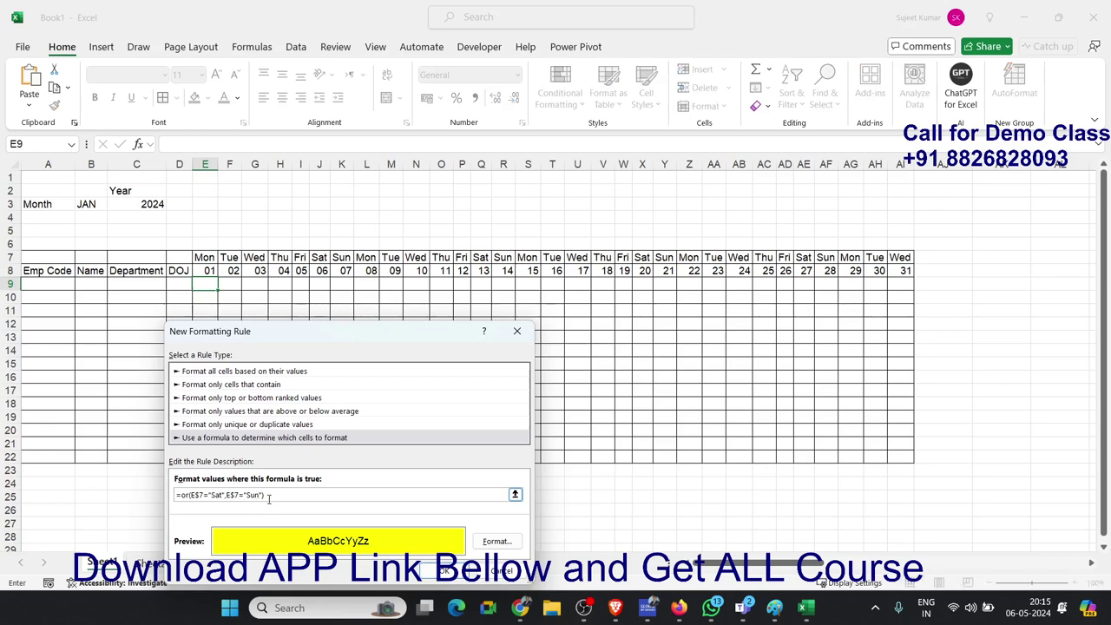
# Confirm the weekend rule and paint E9's formatting across the whole day grid
pyautogui.click(429, 571)
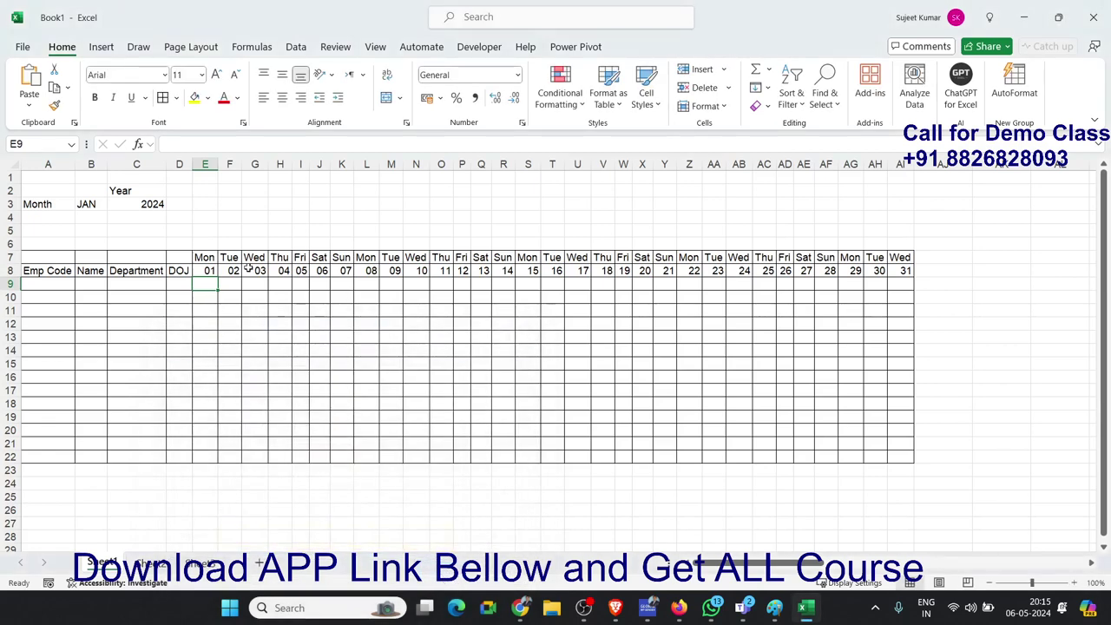
pyautogui.click(54, 105)
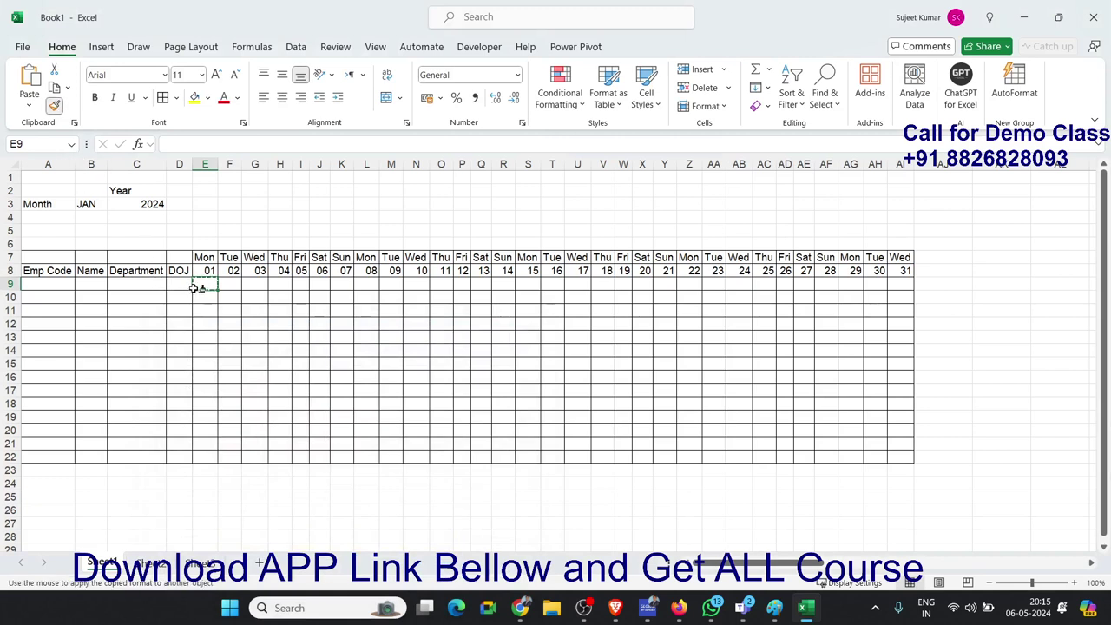
pyautogui.moveTo(198, 288); pyautogui.dragTo(890, 455)
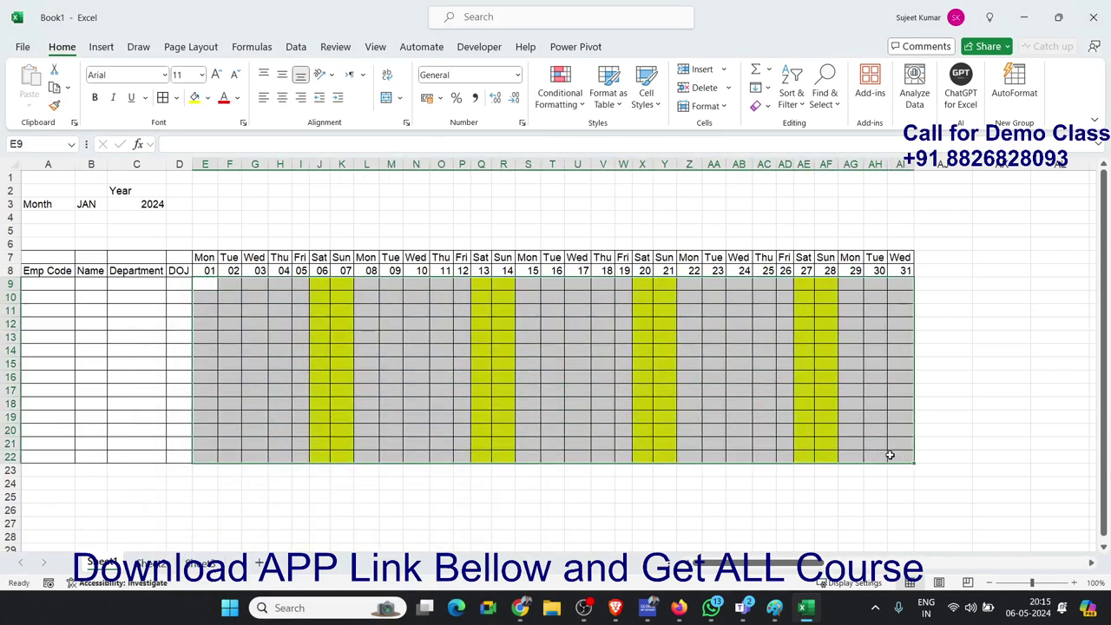
# Switch the B3 month through FEB, MAR and APR to test the grid
pyautogui.click(95, 202)
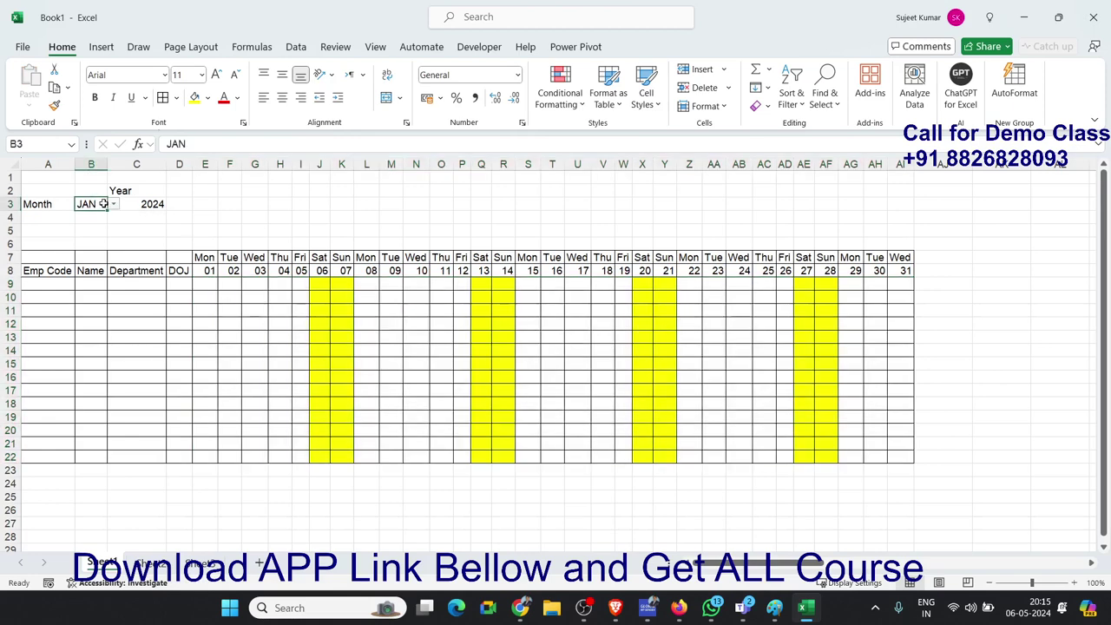
pyautogui.click(113, 204)
pyautogui.click(85, 230)
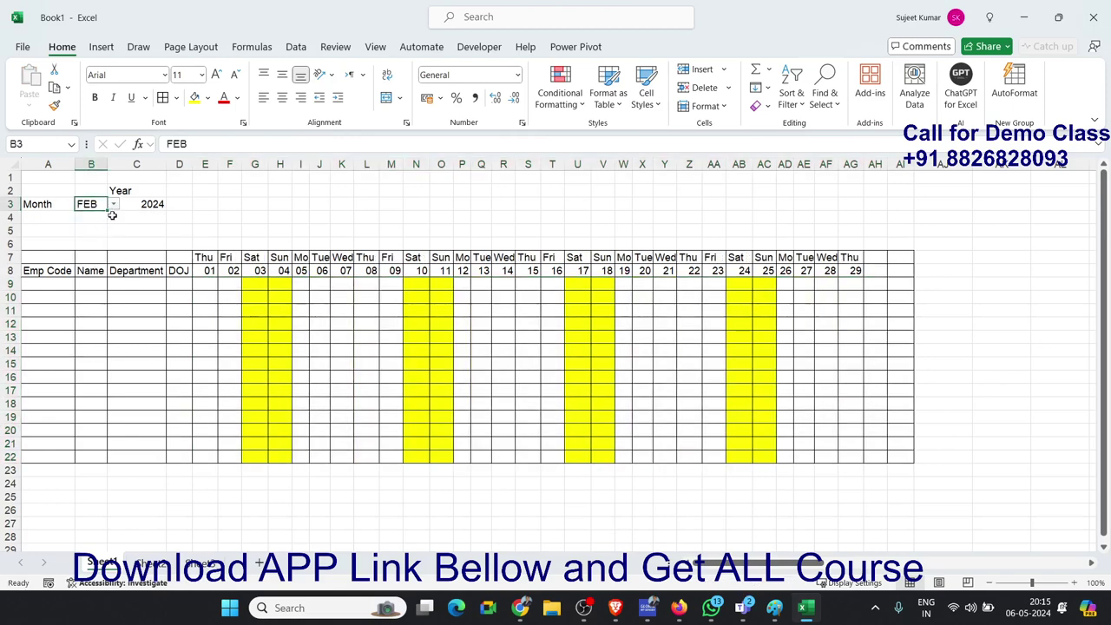
pyautogui.click(113, 204)
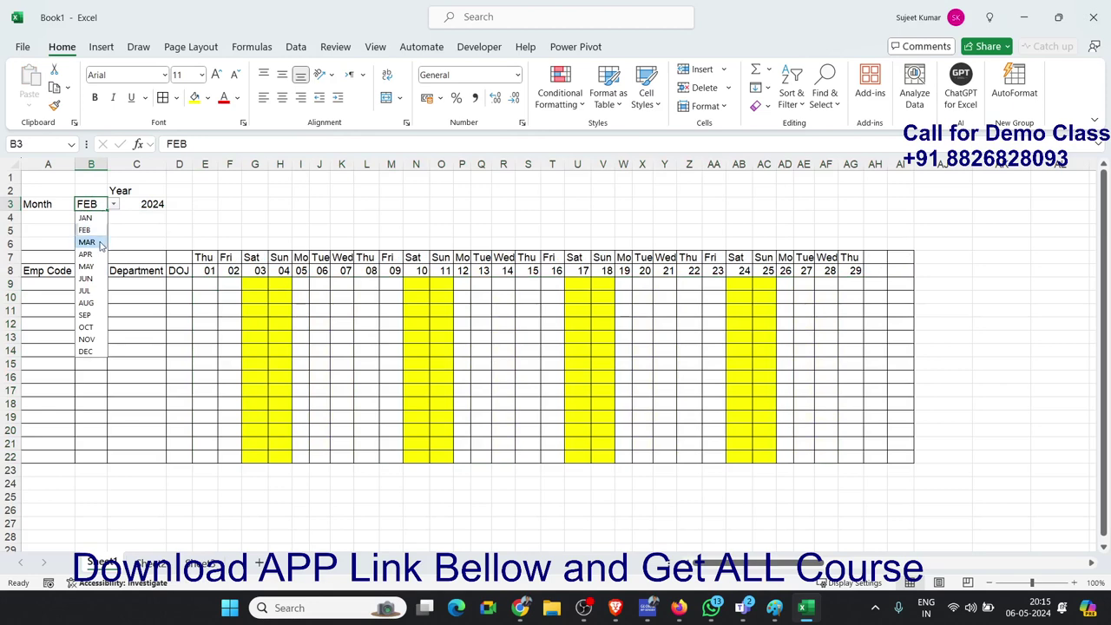
pyautogui.click(99, 242)
pyautogui.click(113, 204)
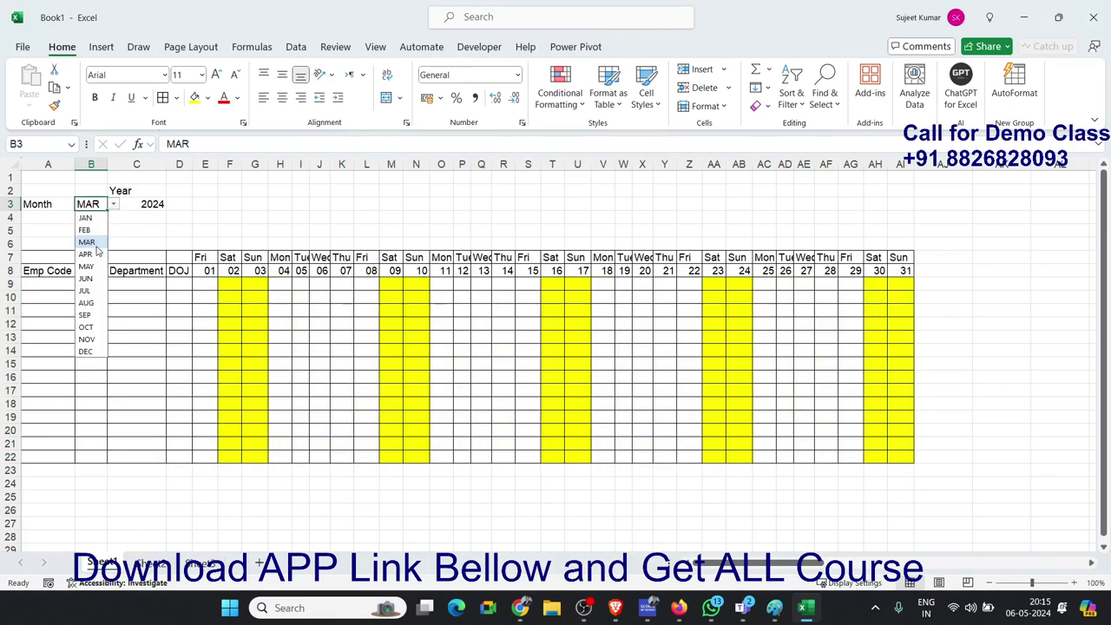
pyautogui.click(93, 254)
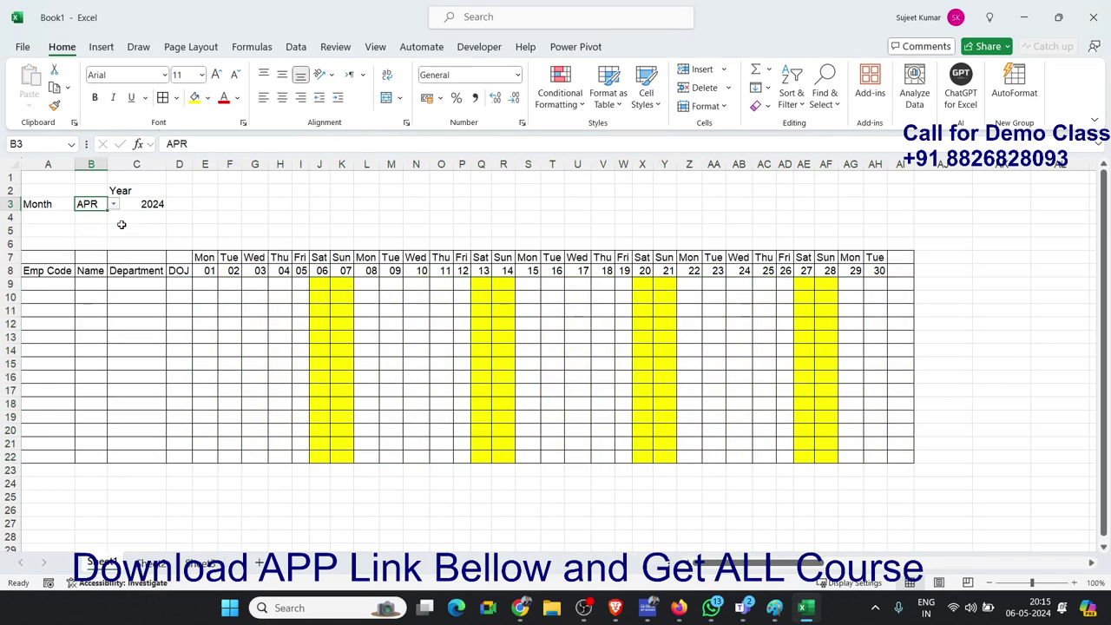
# Inspect the headers and day-31 column, then set the month to JAN and then FEB
pyautogui.moveTo(57, 258); pyautogui.dragTo(233, 274)
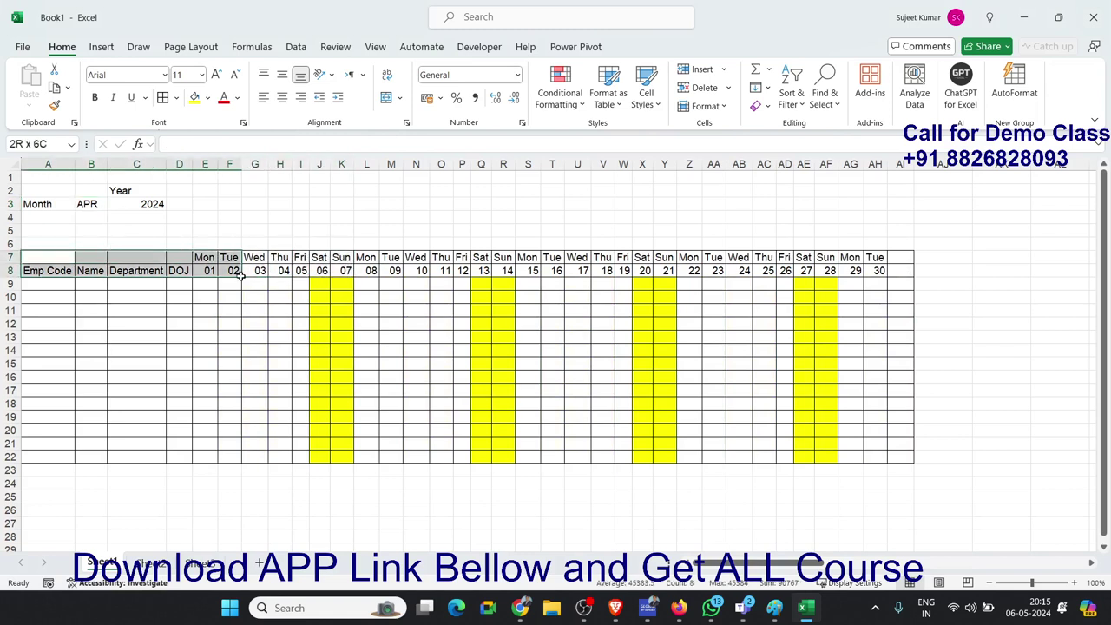
pyautogui.moveTo(899, 270); pyautogui.dragTo(900, 430)
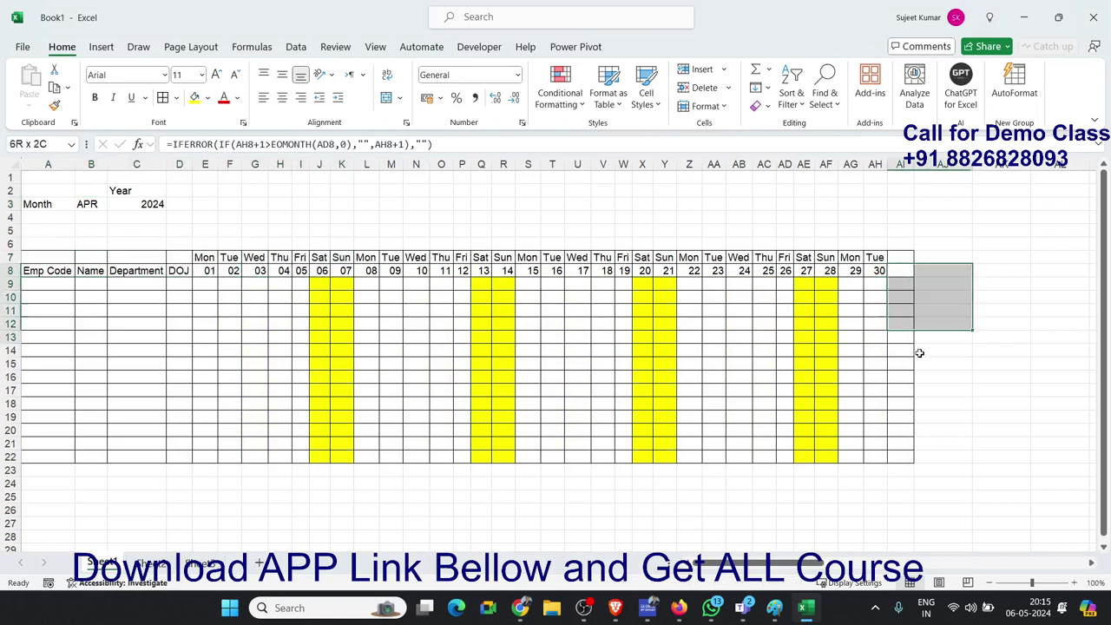
pyautogui.click(163, 202)
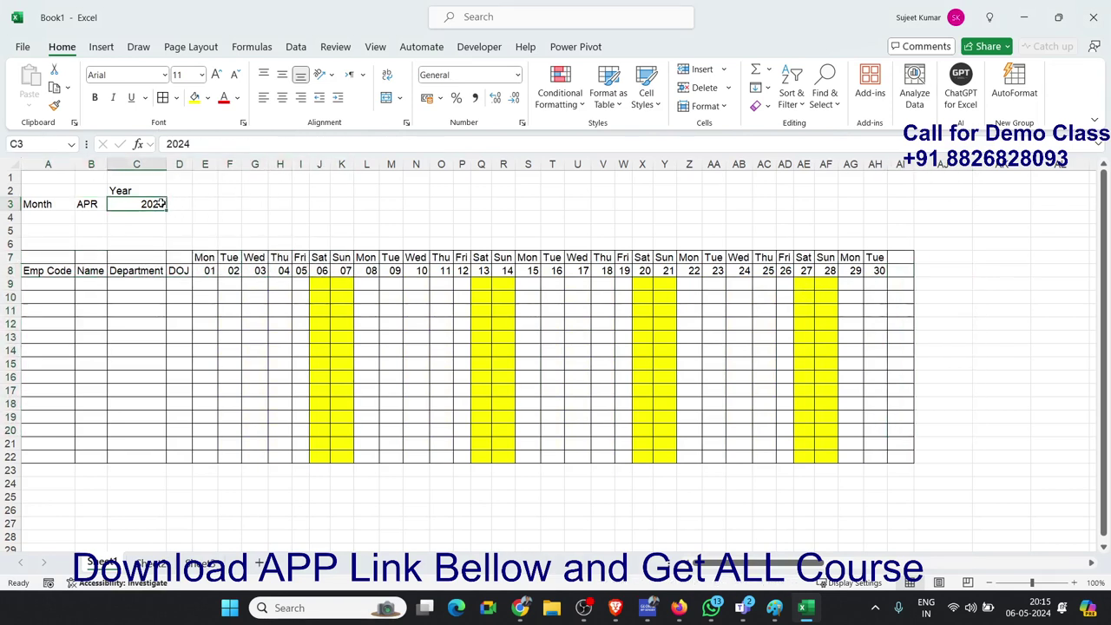
pyautogui.click(99, 206)
pyautogui.click(113, 204)
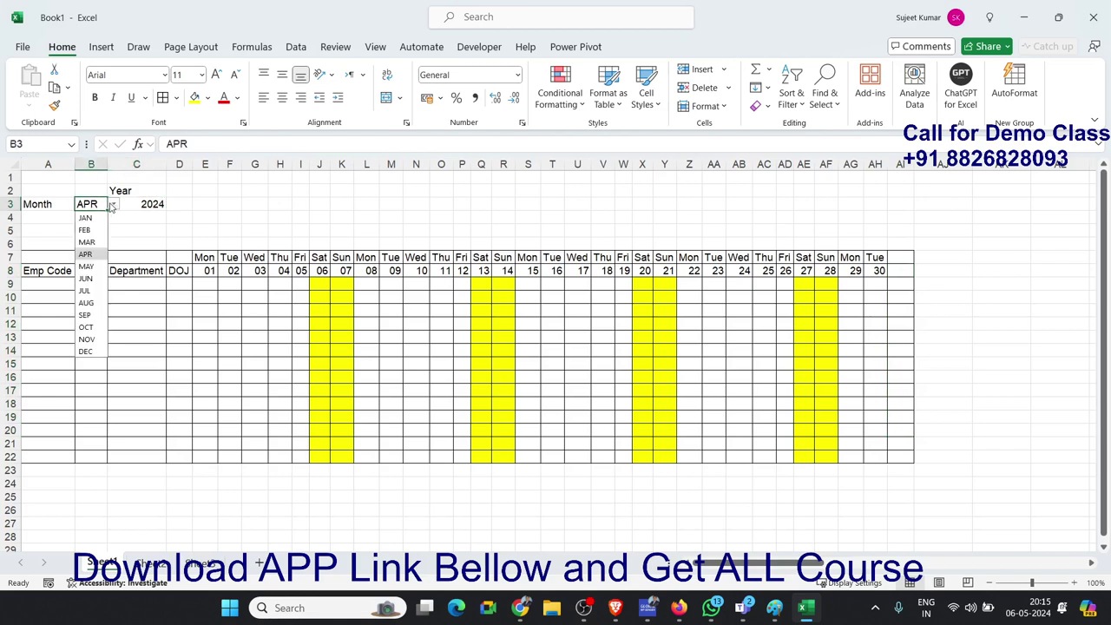
pyautogui.click(100, 216)
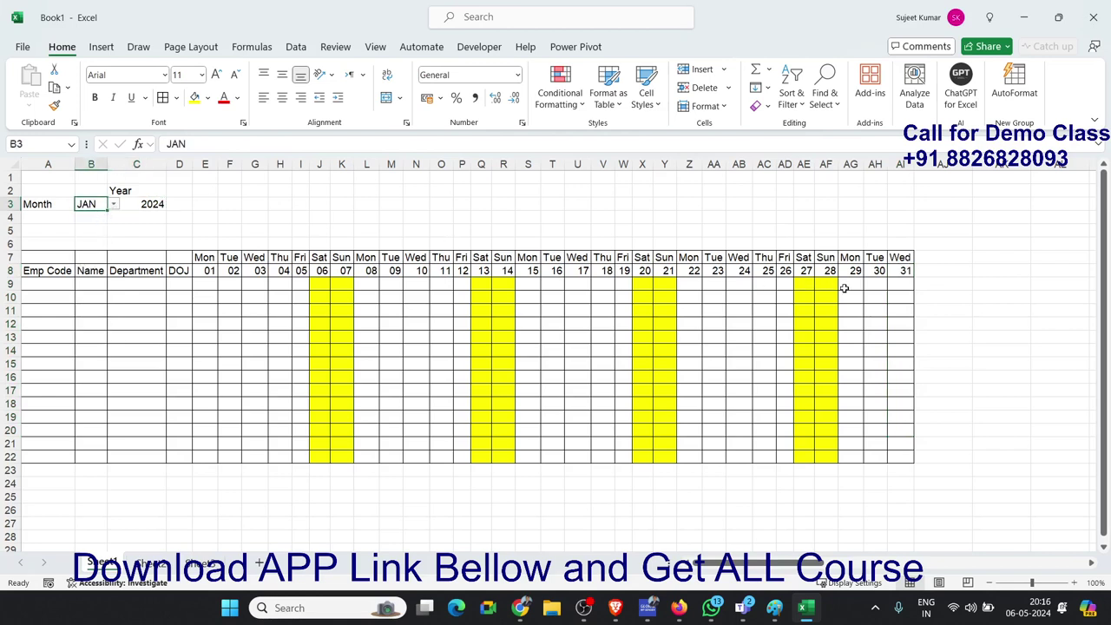
pyautogui.click(113, 204)
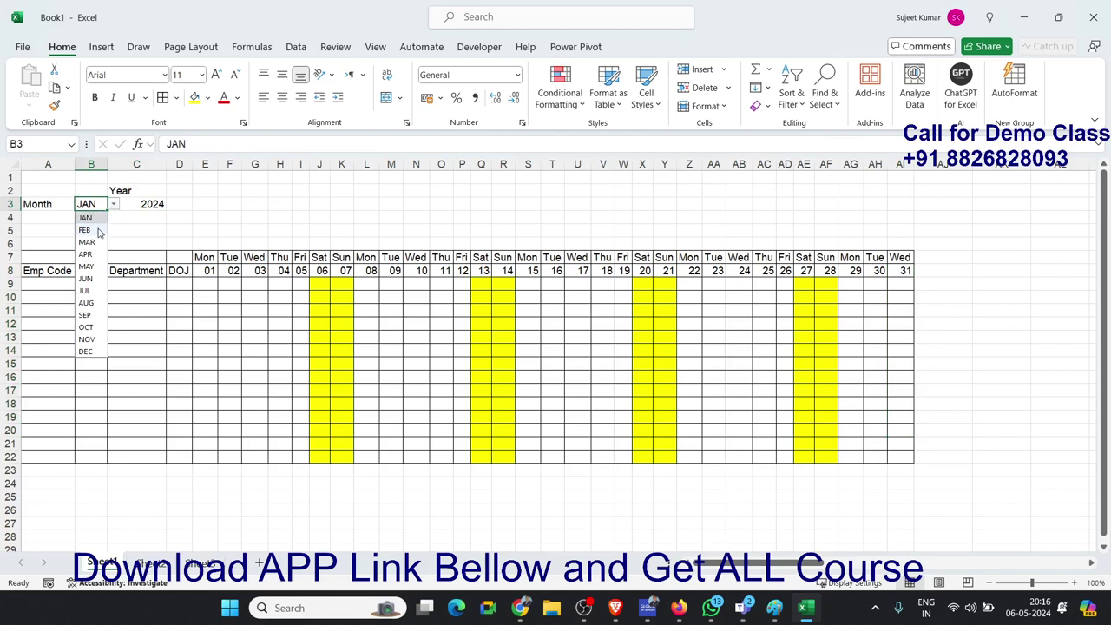
pyautogui.click(97, 228)
# Apply No Border to the day grid E7:AI22, then select E7
pyautogui.moveTo(876, 261); pyautogui.dragTo(903, 456)
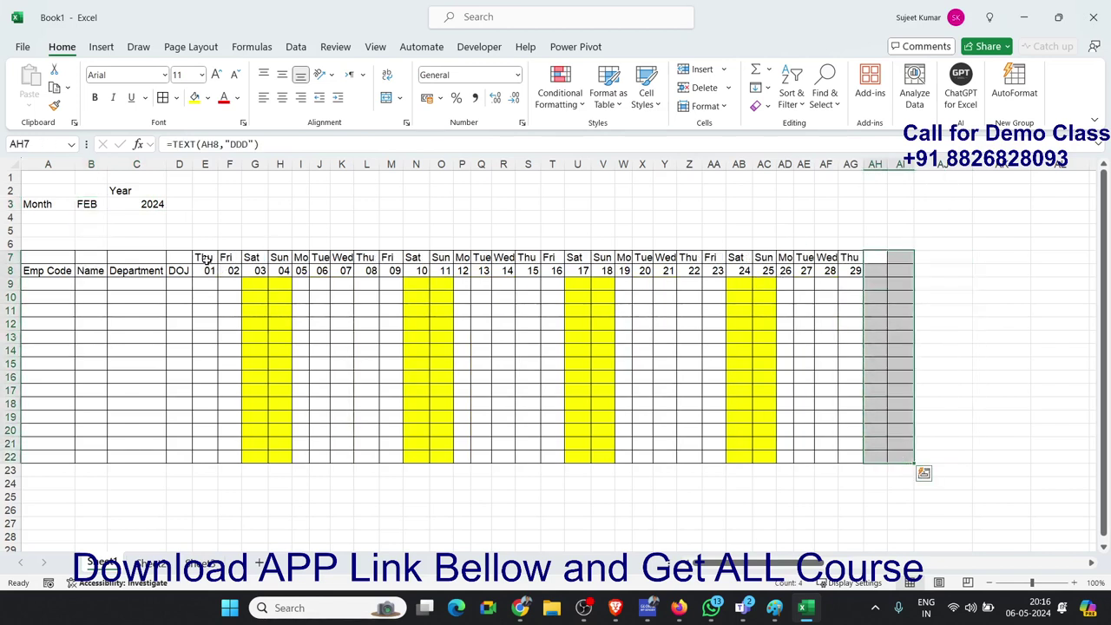
pyautogui.moveTo(205, 259); pyautogui.dragTo(906, 459)
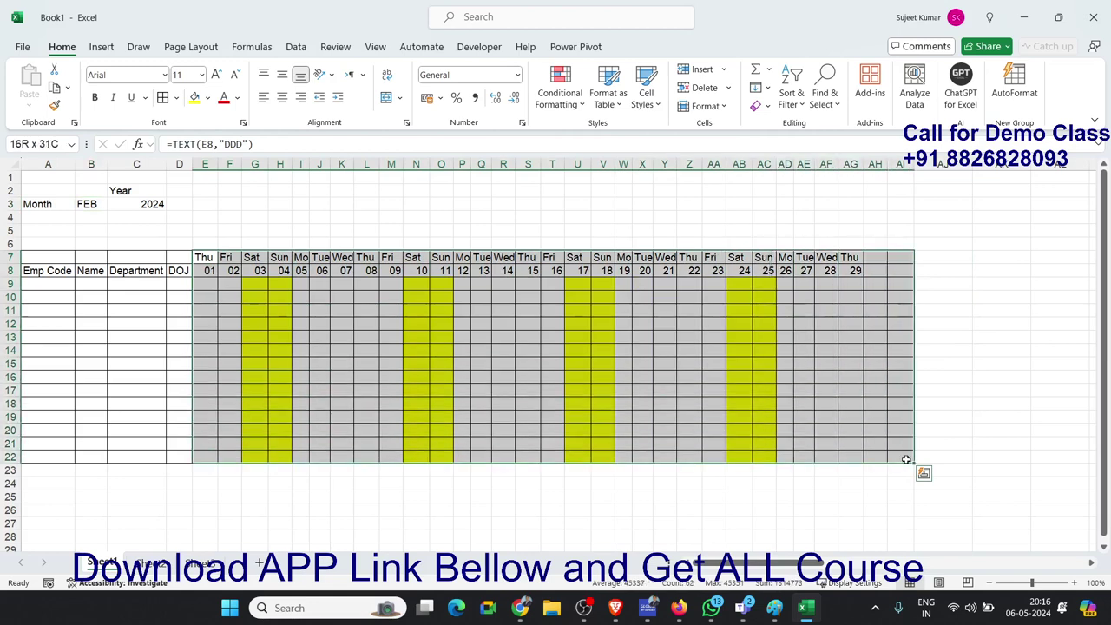
pyautogui.click(176, 98)
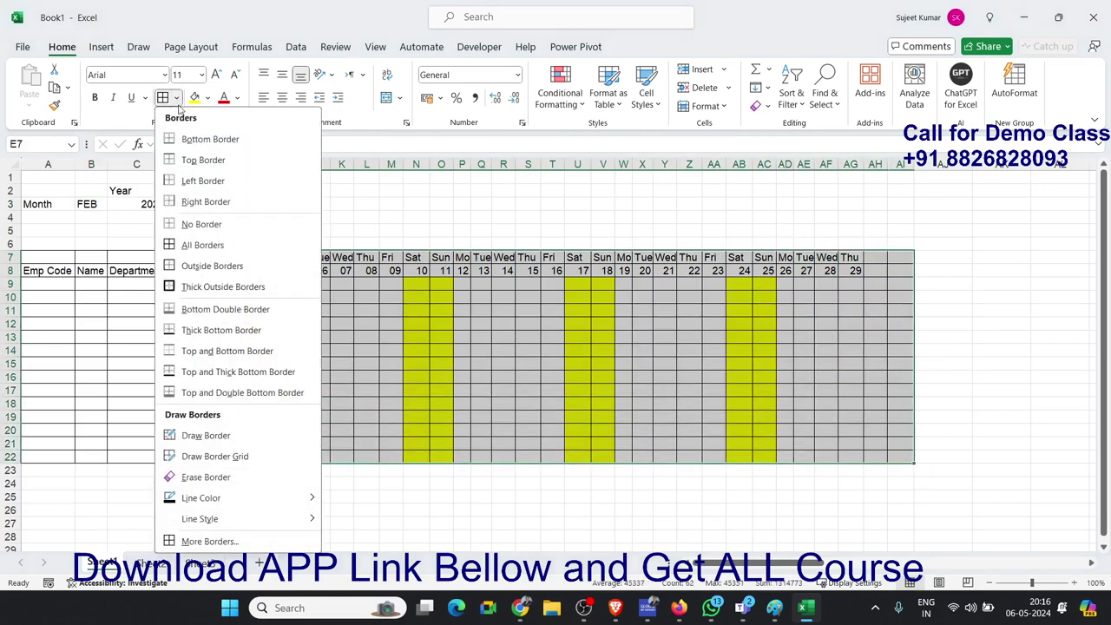
pyautogui.click(181, 225)
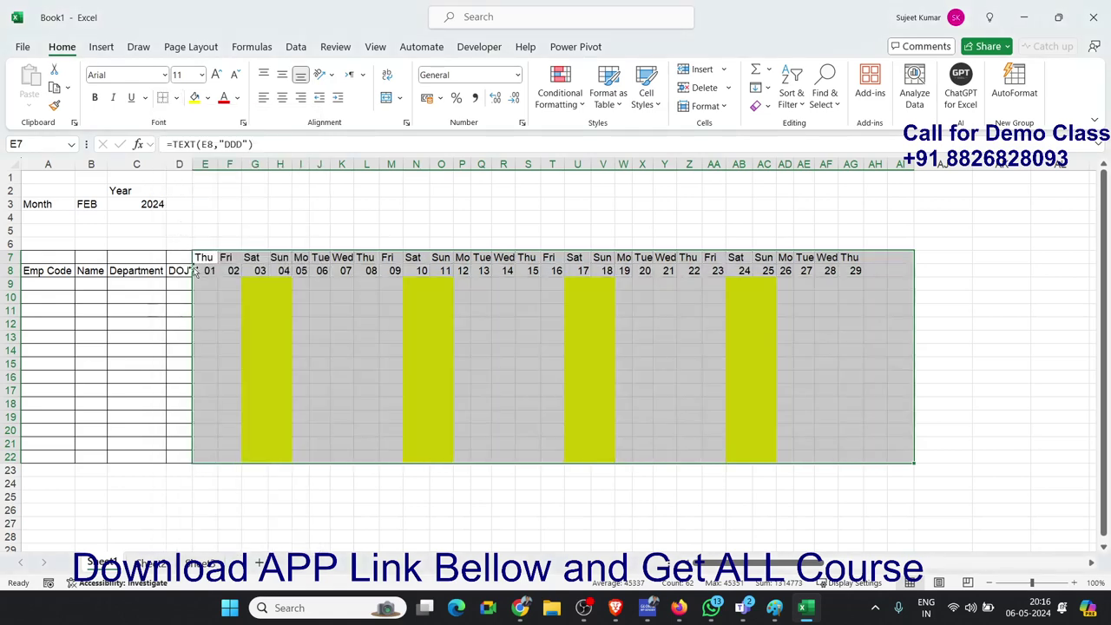
pyautogui.click(201, 258)
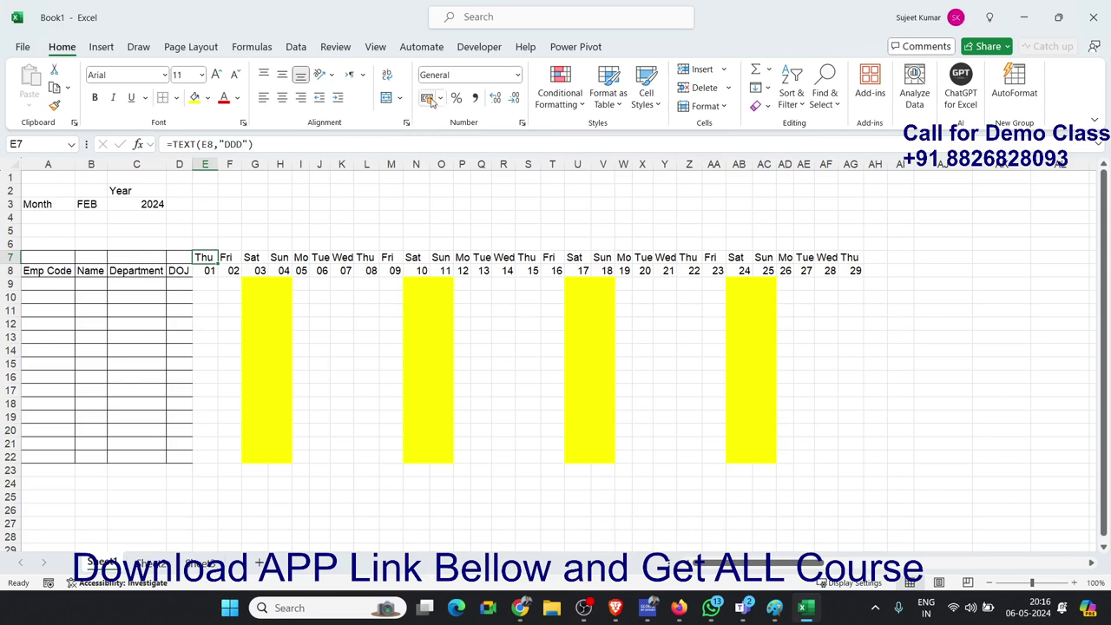
# Give E7 a conditional rule =E$8<>"" that applies an outline border
pyautogui.click(547, 108)
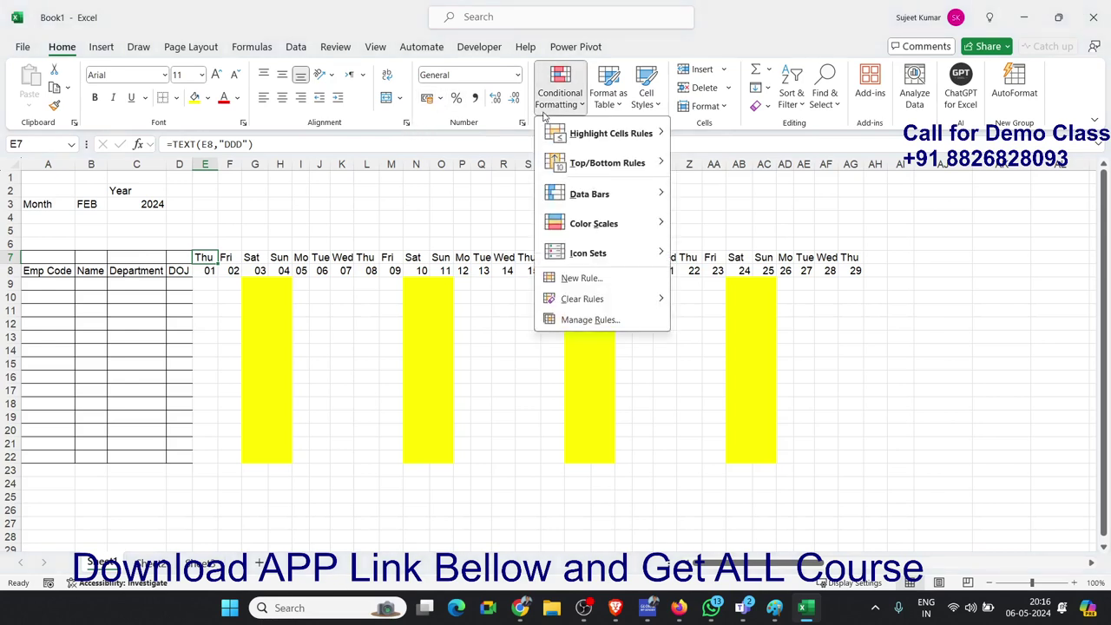
pyautogui.click(577, 280)
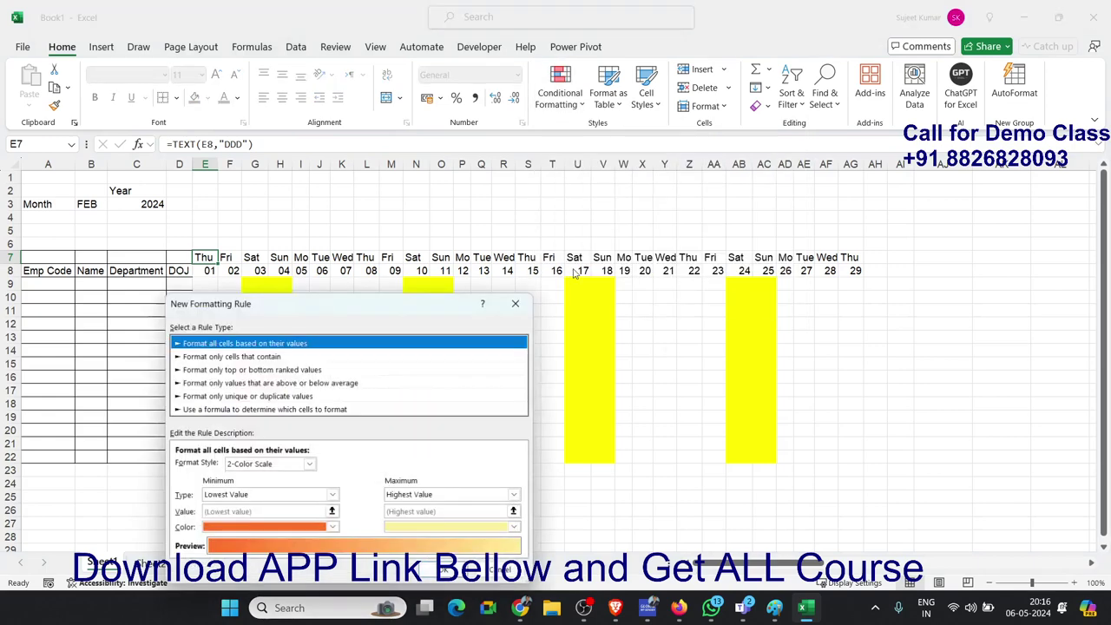
pyautogui.click(256, 411)
pyautogui.moveTo(295, 309); pyautogui.dragTo(516, 341)
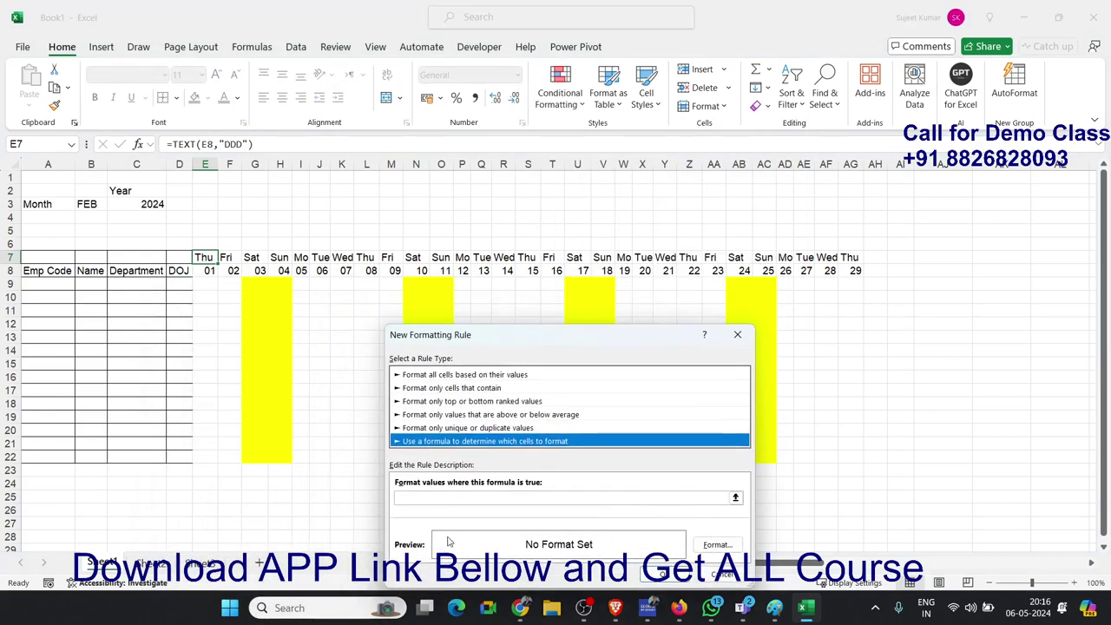
pyautogui.click(426, 502)
pyautogui.write('=')
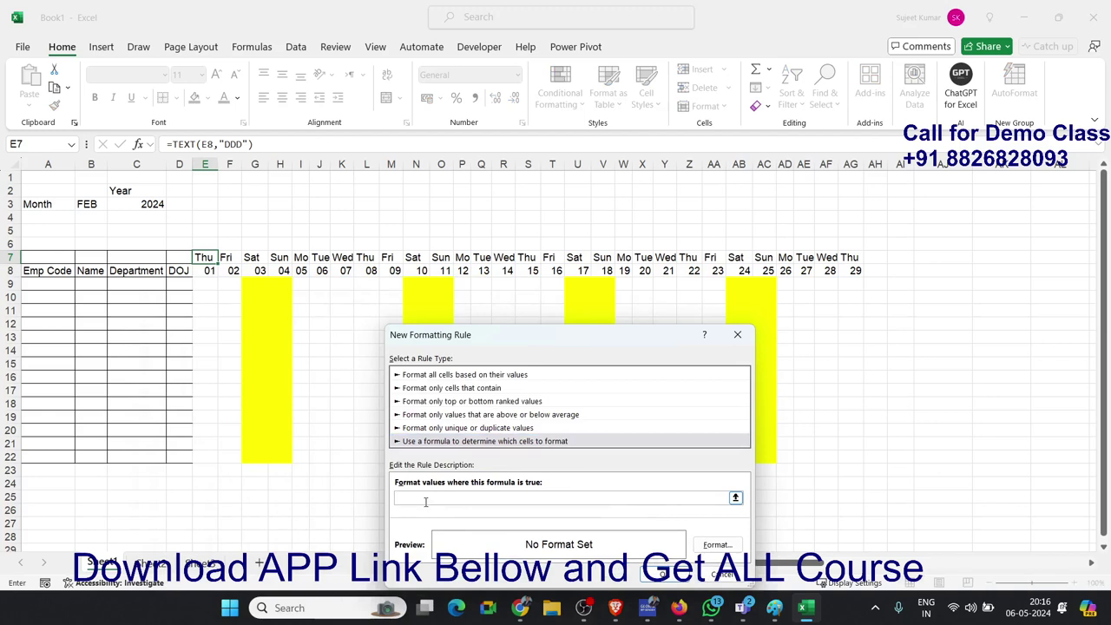
pyautogui.click(209, 272)
pyautogui.write('<>"')
pyautogui.click(717, 544)
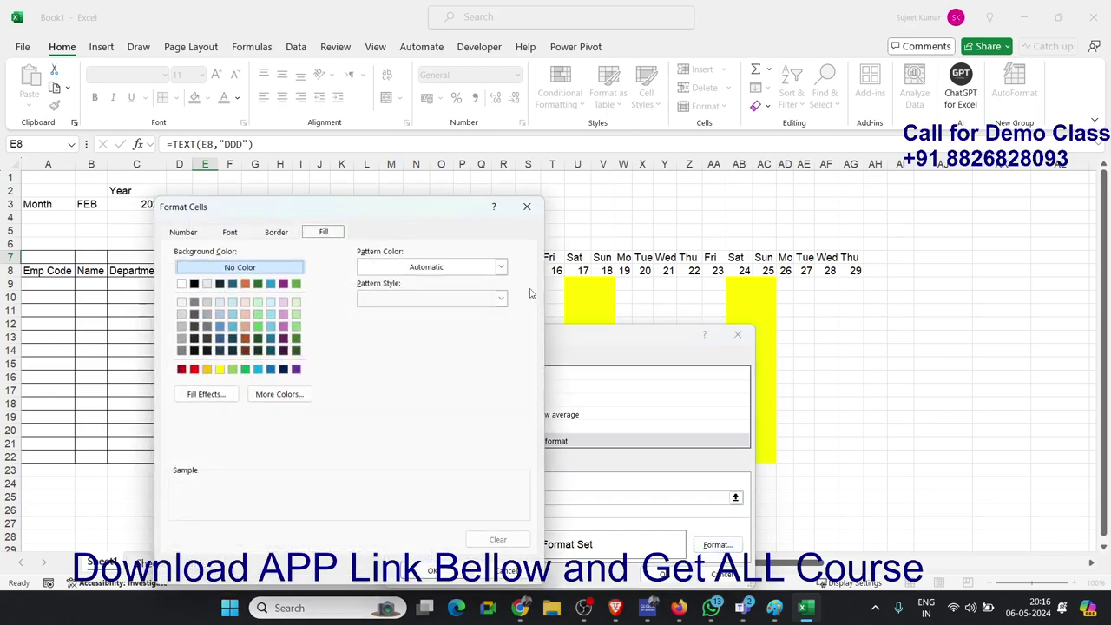
pyautogui.click(277, 233)
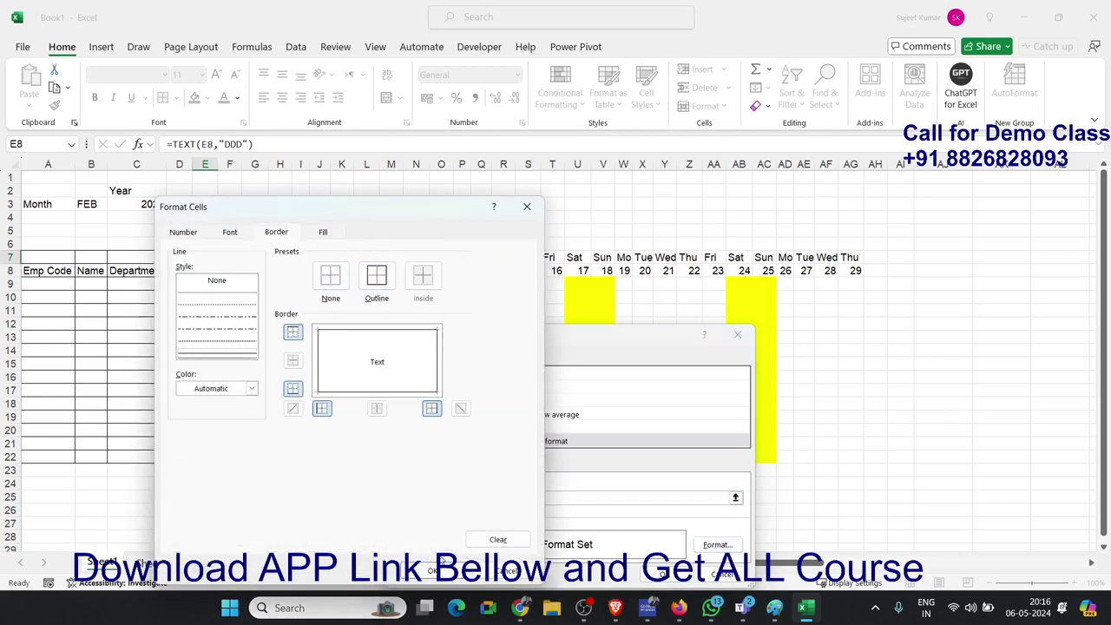
pyautogui.click(439, 570)
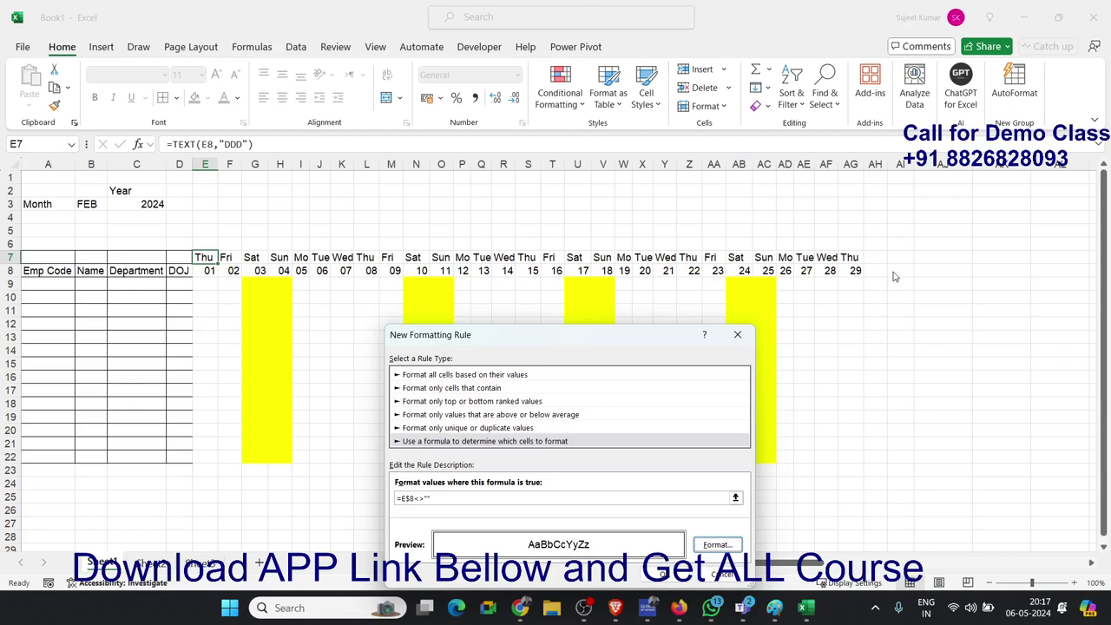
pyautogui.click(669, 575)
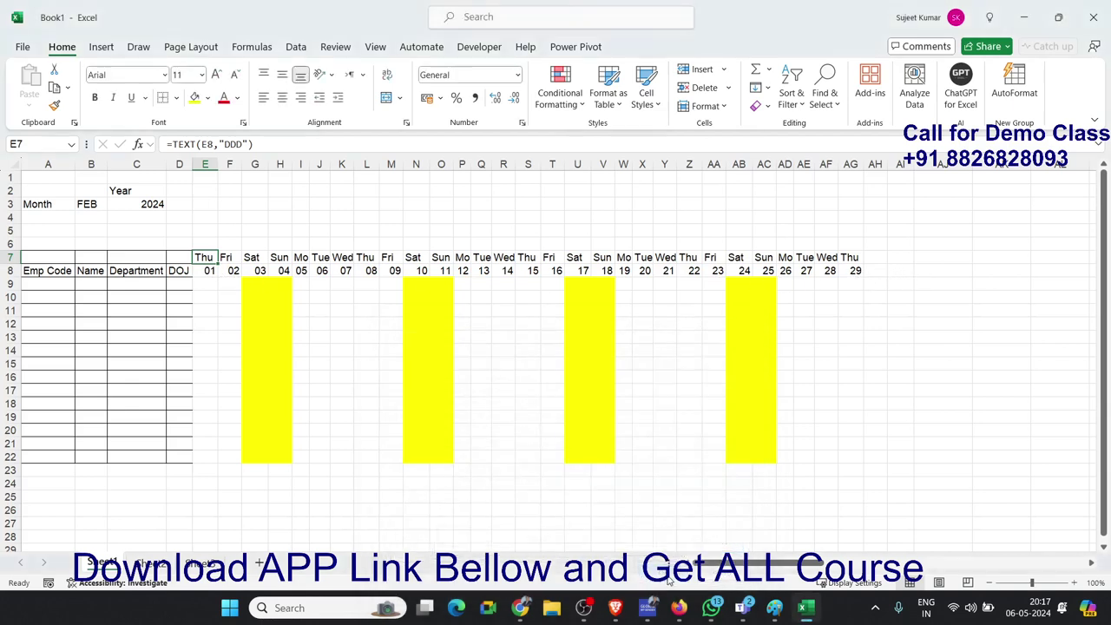
# Format-paint E7's border rule over E7:AG22, then AG7's over AG7:AI22
pyautogui.click(54, 106)
pyautogui.moveTo(224, 257); pyautogui.dragTo(869, 428)
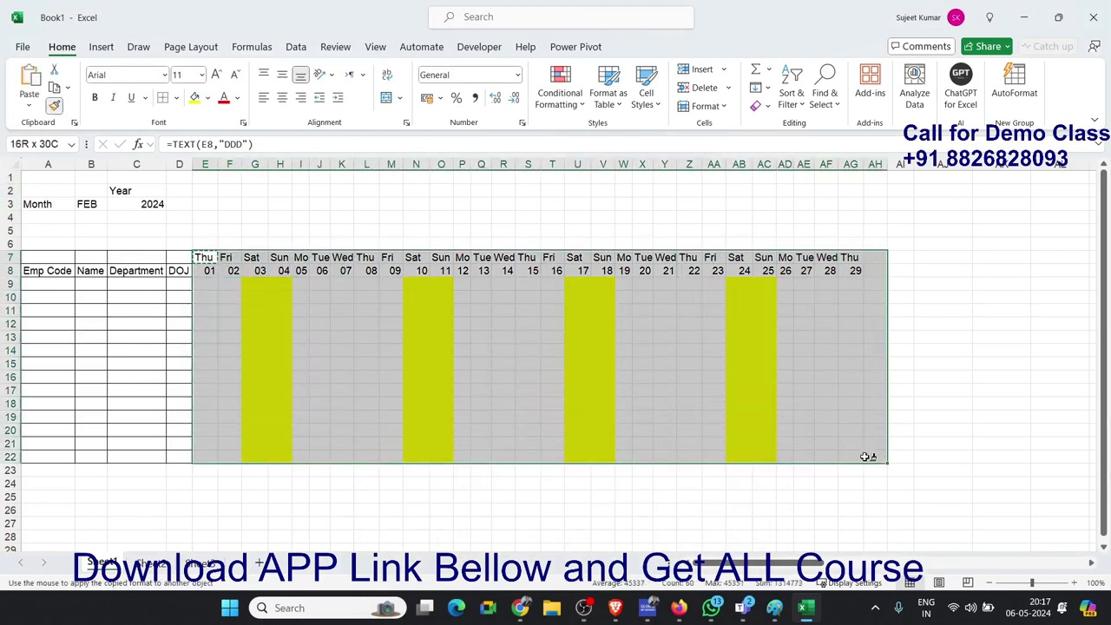
pyautogui.moveTo(870, 428); pyautogui.dragTo(869, 456)
pyautogui.click(765, 415)
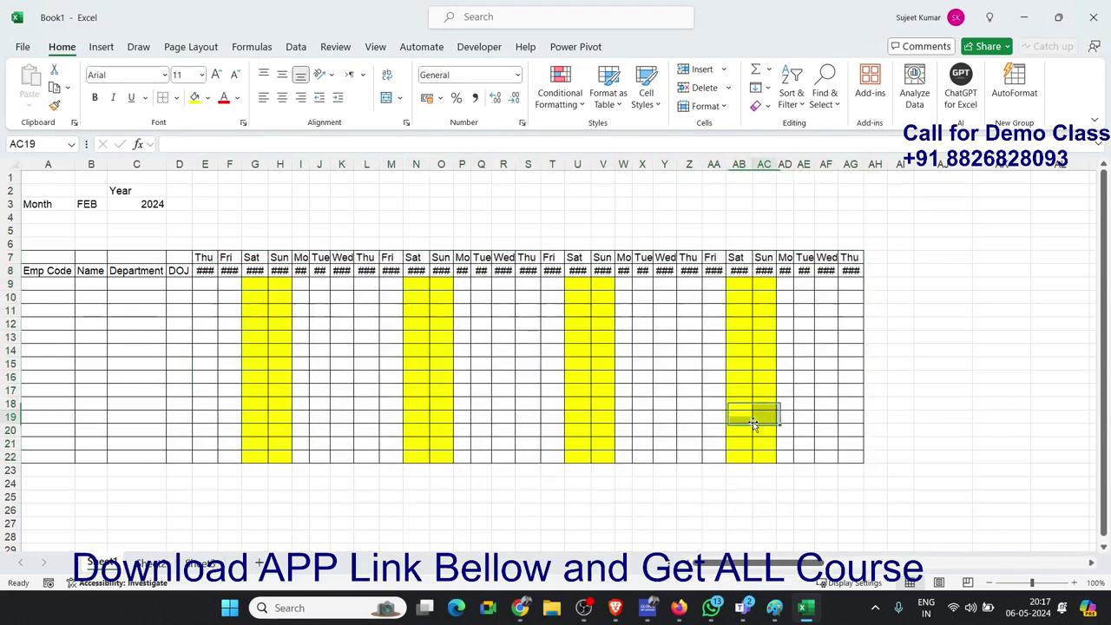
pyautogui.click(853, 270)
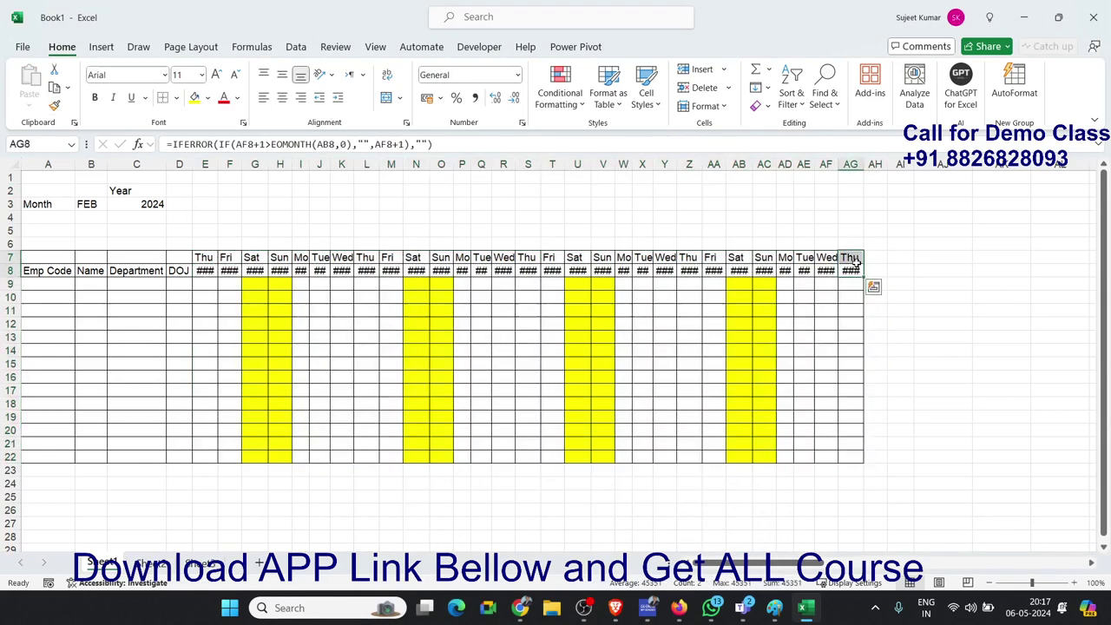
pyautogui.click(847, 258)
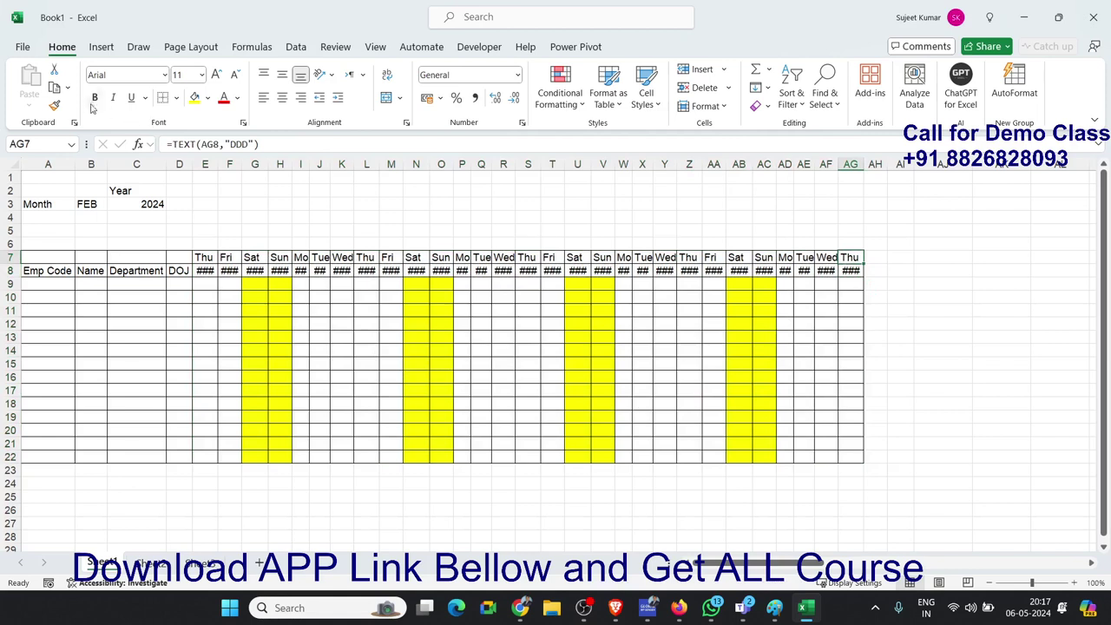
pyautogui.click(54, 105)
pyautogui.moveTo(846, 254); pyautogui.dragTo(893, 456)
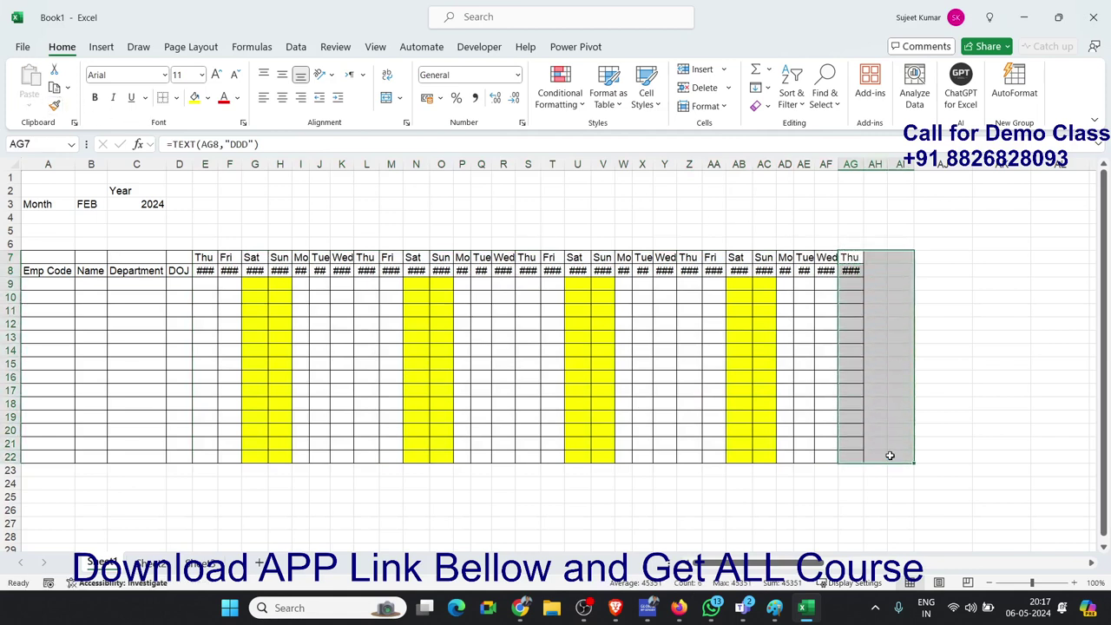
pyautogui.click(741, 404)
# Give the date row E8:AG8 the custom two-digit day format DD
pyautogui.moveTo(207, 271); pyautogui.dragTo(844, 272)
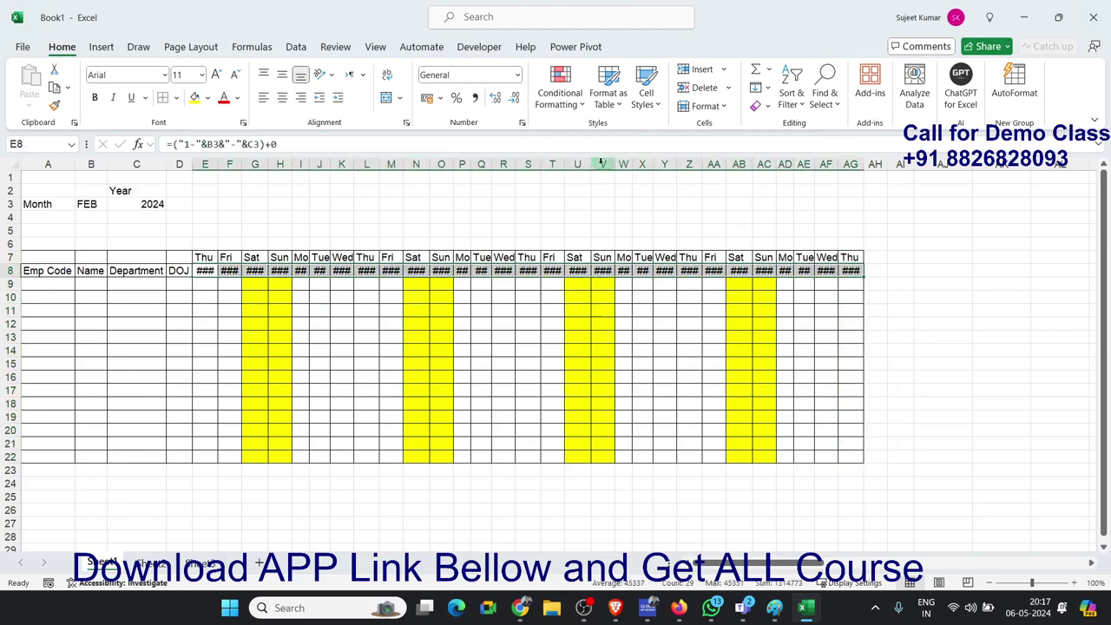
pyautogui.click(522, 123)
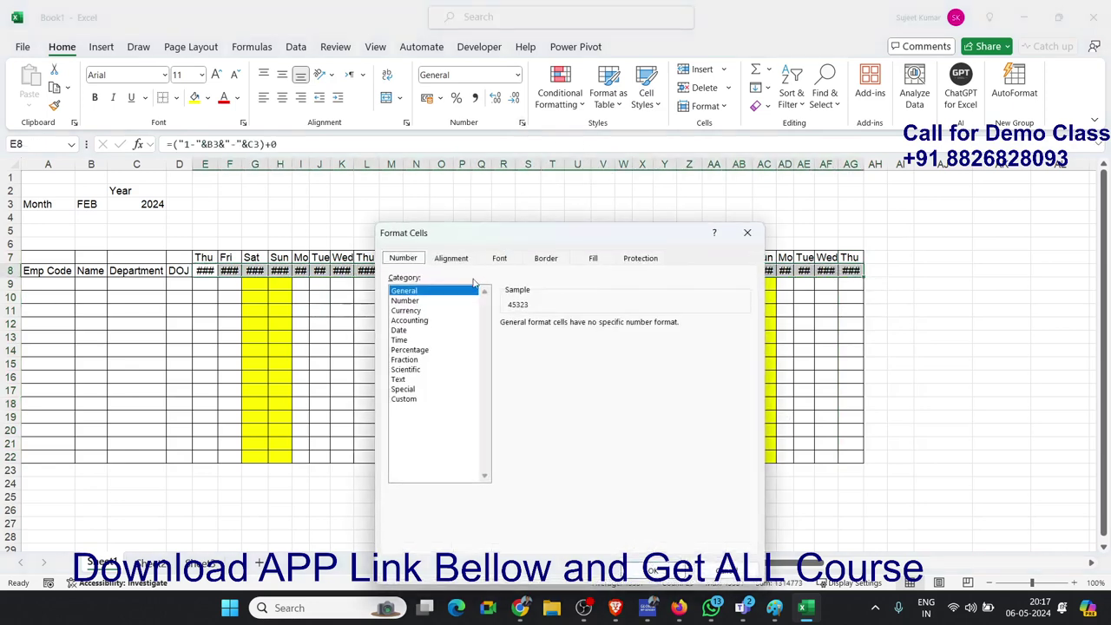
pyautogui.click(406, 400)
pyautogui.doubleClick(516, 337)
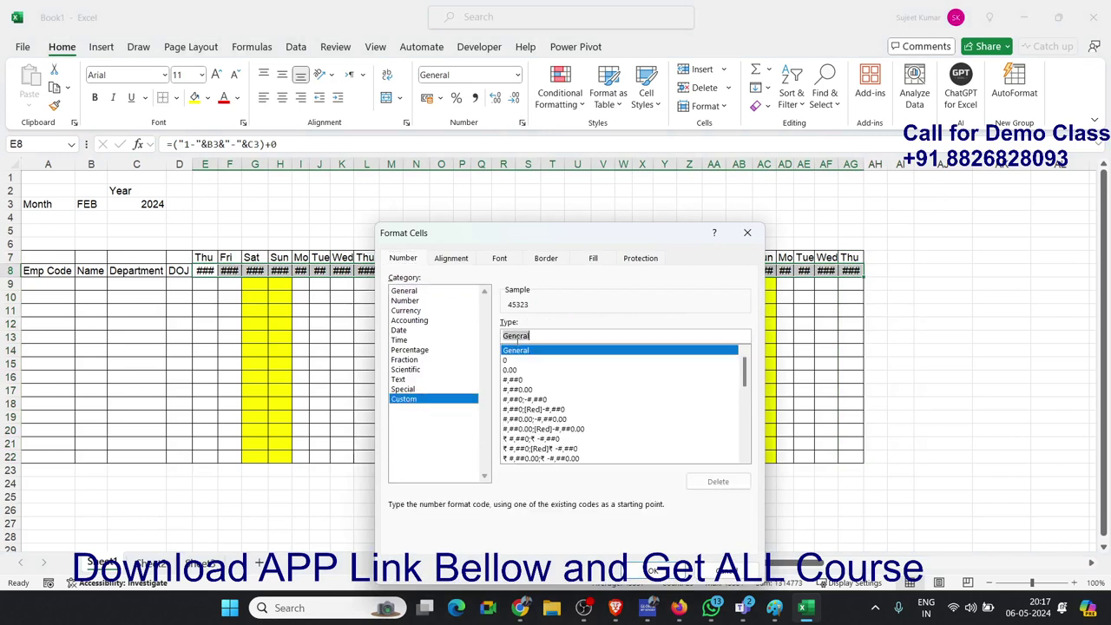
pyautogui.write('DD')
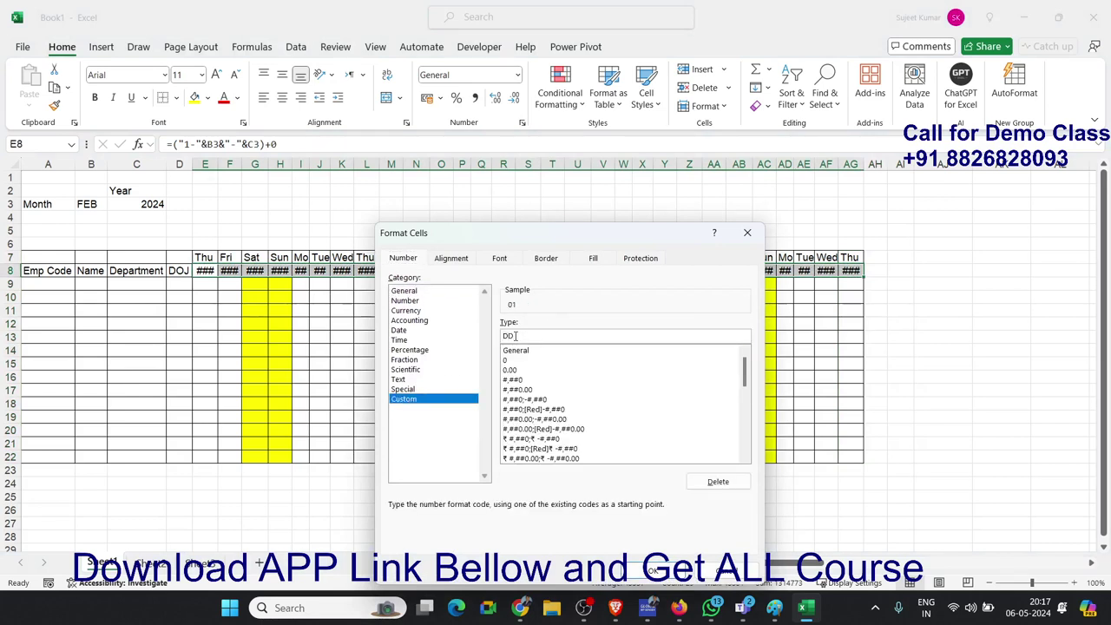
pyautogui.click(657, 569)
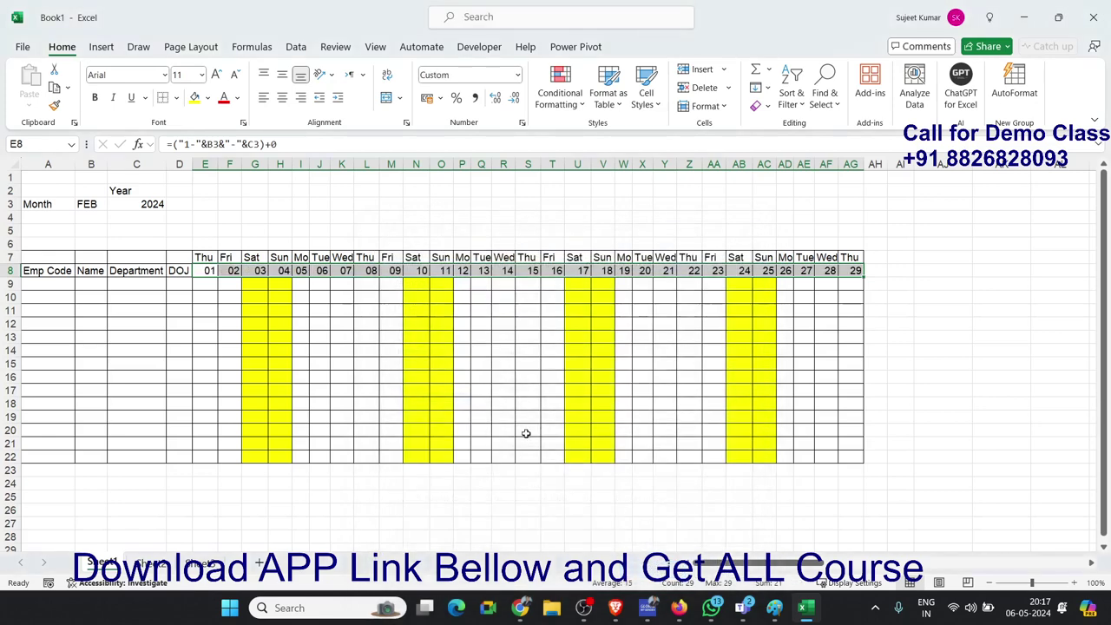
pyautogui.click(508, 409)
# Set the month to JAN and copy AG8's date format to AH8:AI8
pyautogui.click(89, 206)
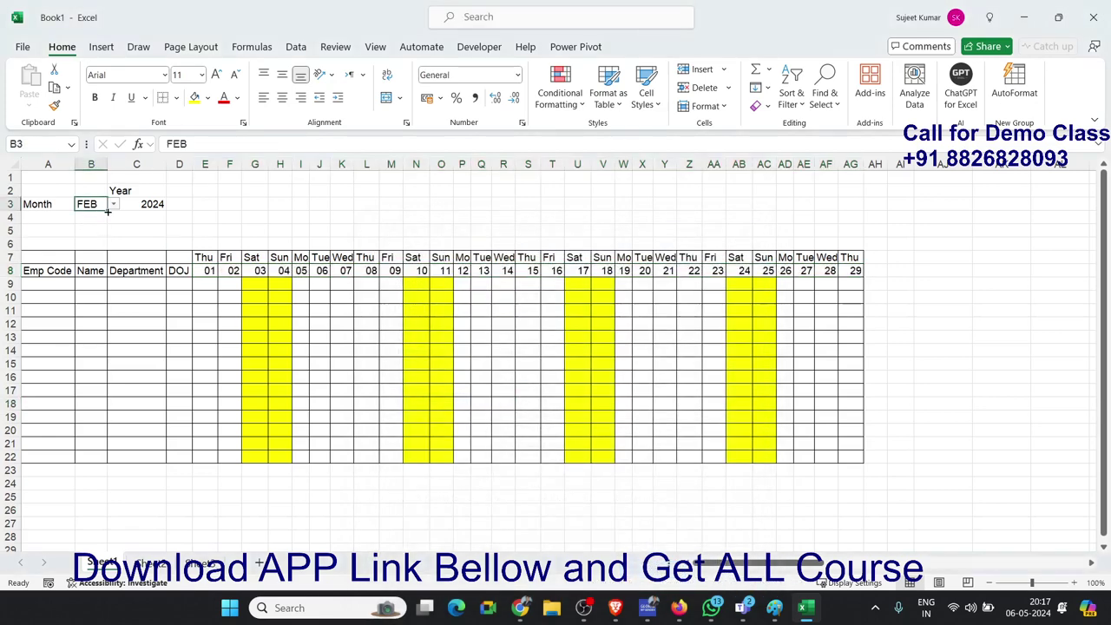
pyautogui.click(113, 204)
pyautogui.click(94, 219)
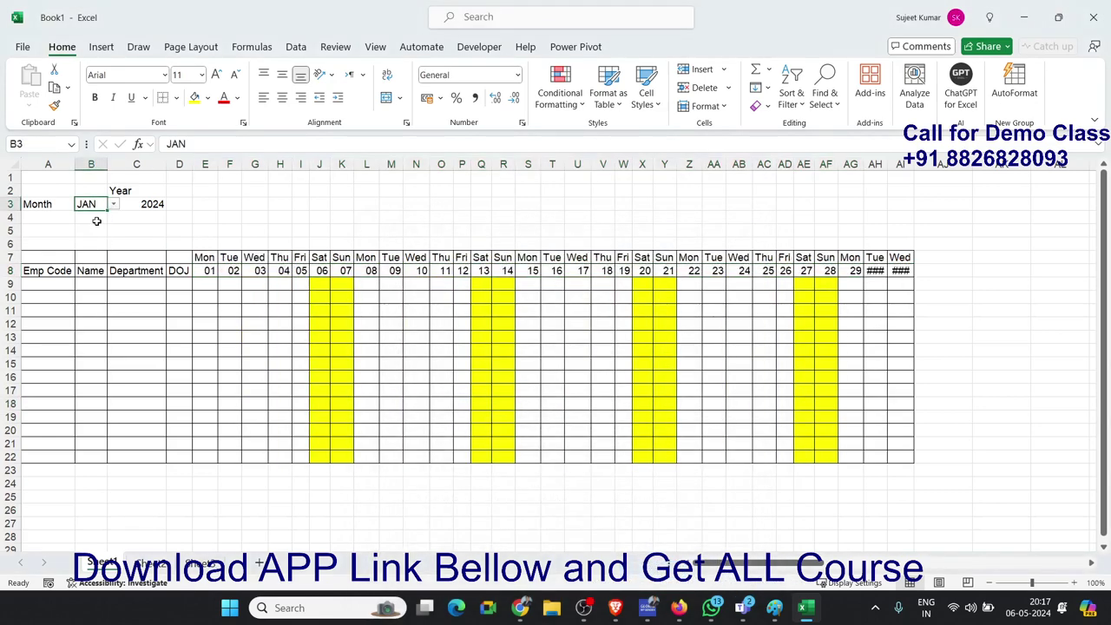
pyautogui.click(875, 273)
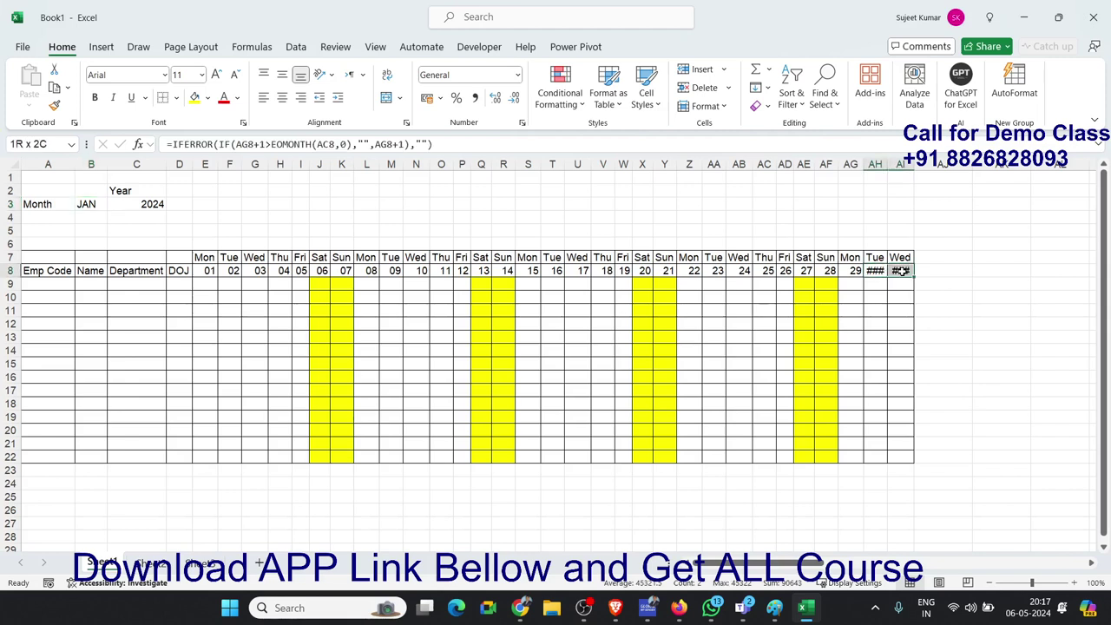
pyautogui.click(853, 271)
pyautogui.click(54, 106)
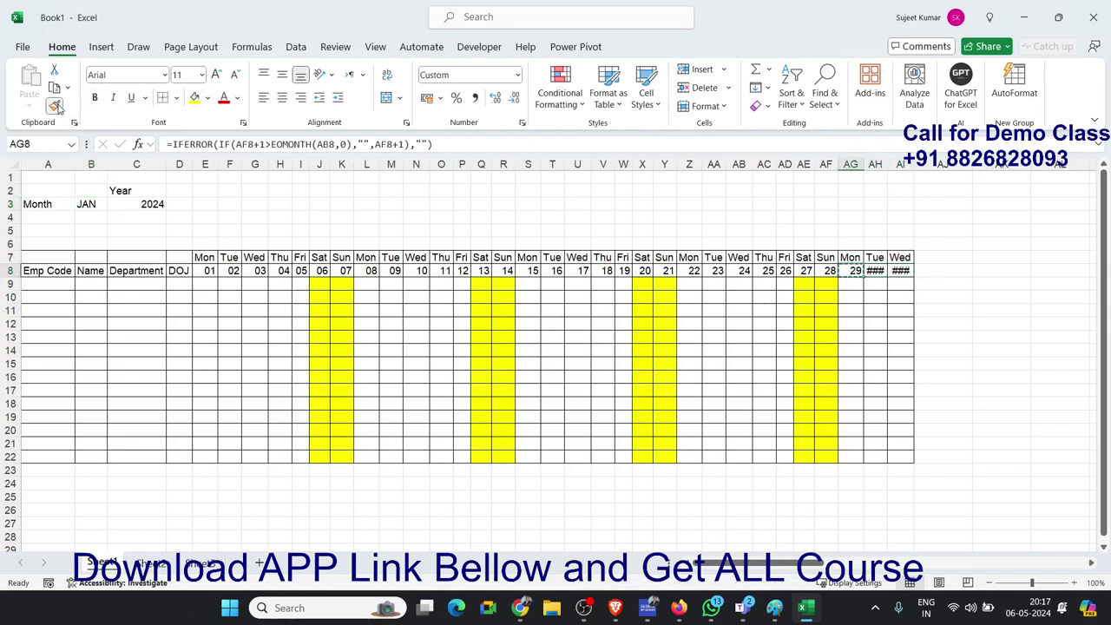
pyautogui.moveTo(875, 271); pyautogui.dragTo(900, 271)
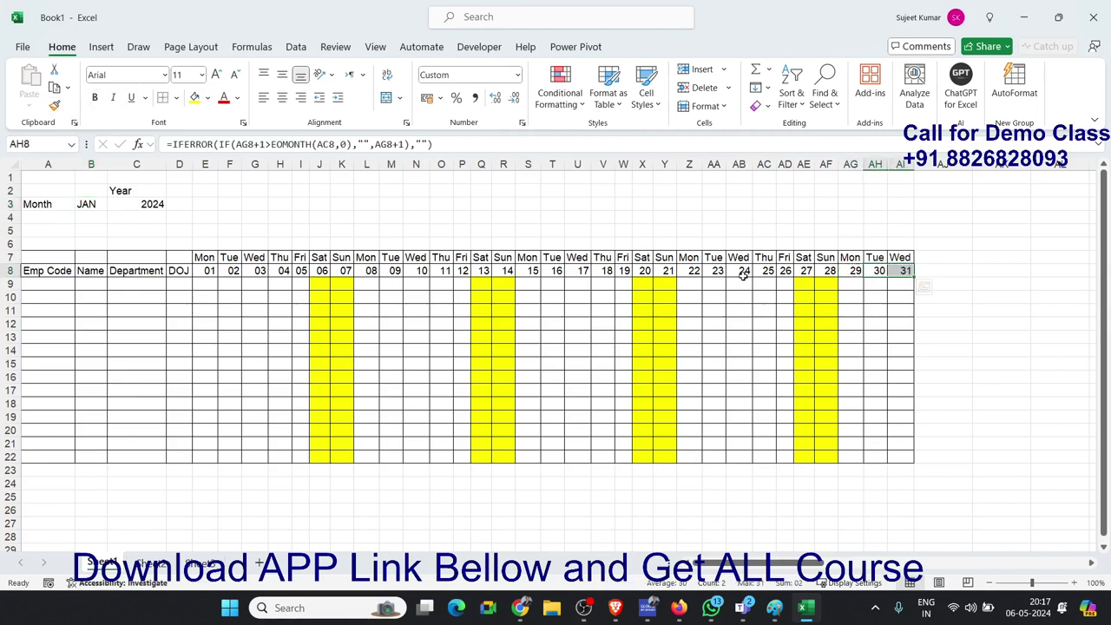
pyautogui.click(623, 271)
# Cycle the month through FEB, MAR and APR, then return to JAN
pyautogui.click(92, 204)
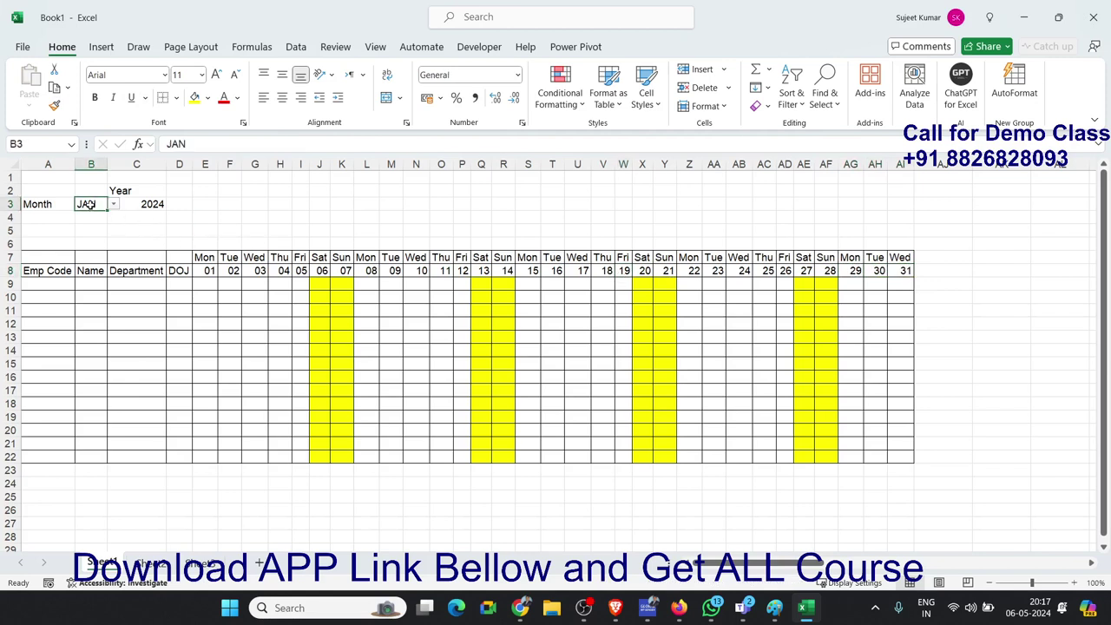
pyautogui.click(113, 204)
pyautogui.click(85, 230)
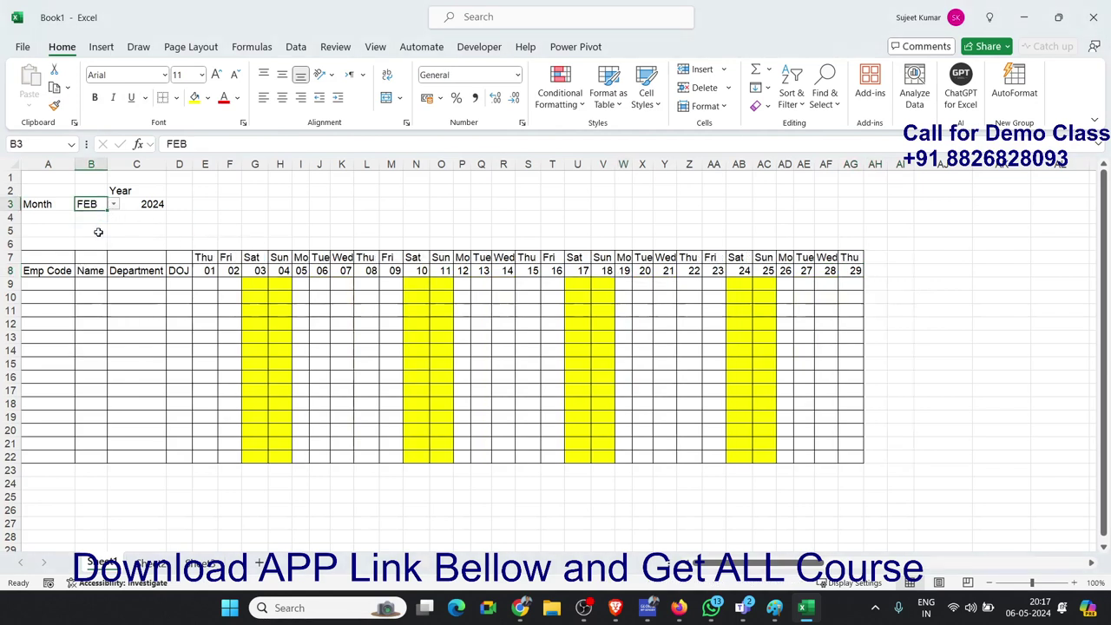
pyautogui.click(113, 206)
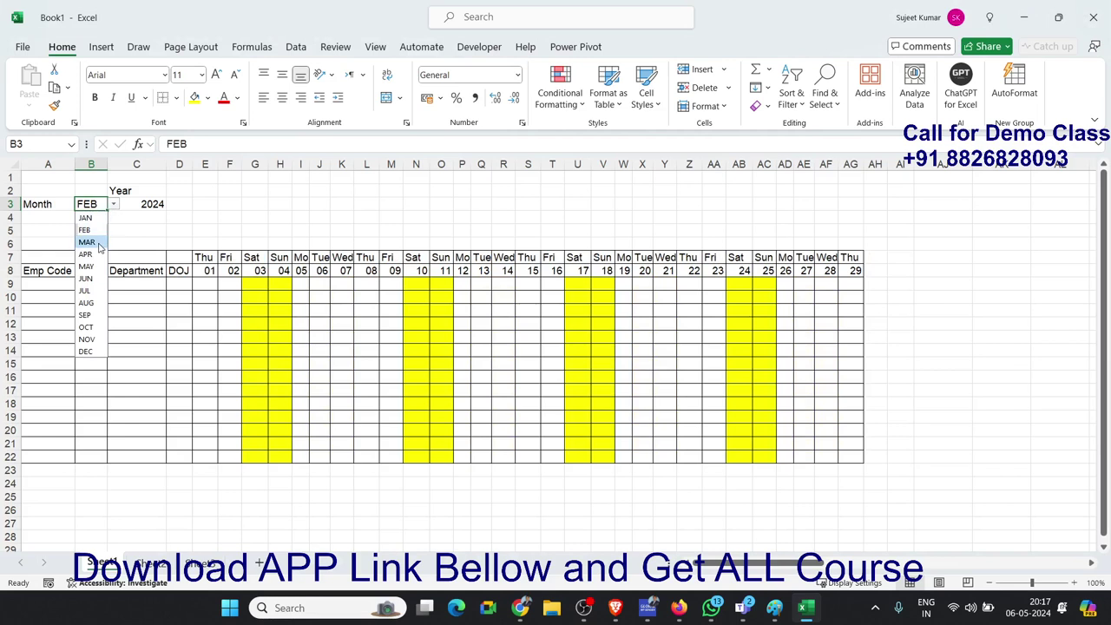
pyautogui.click(97, 242)
pyautogui.click(112, 206)
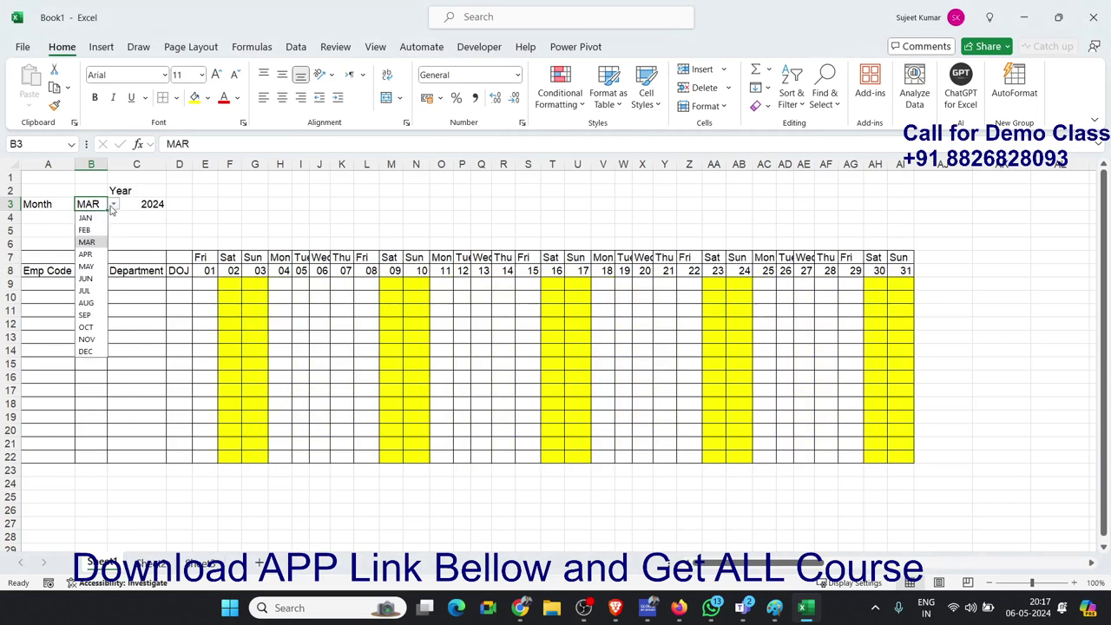
pyautogui.click(87, 253)
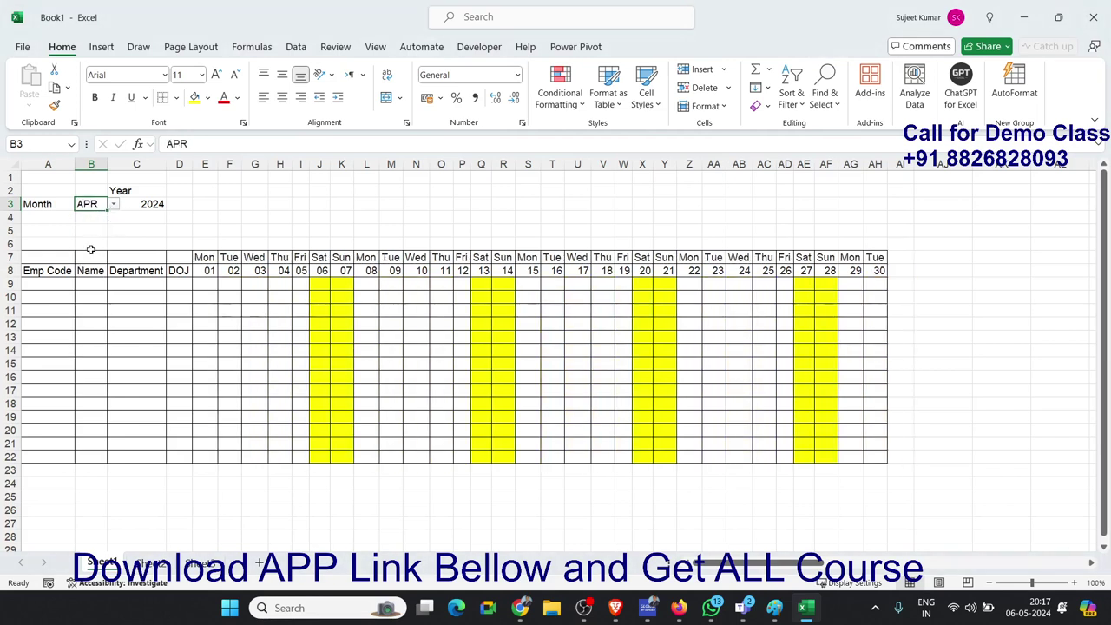
pyautogui.click(113, 205)
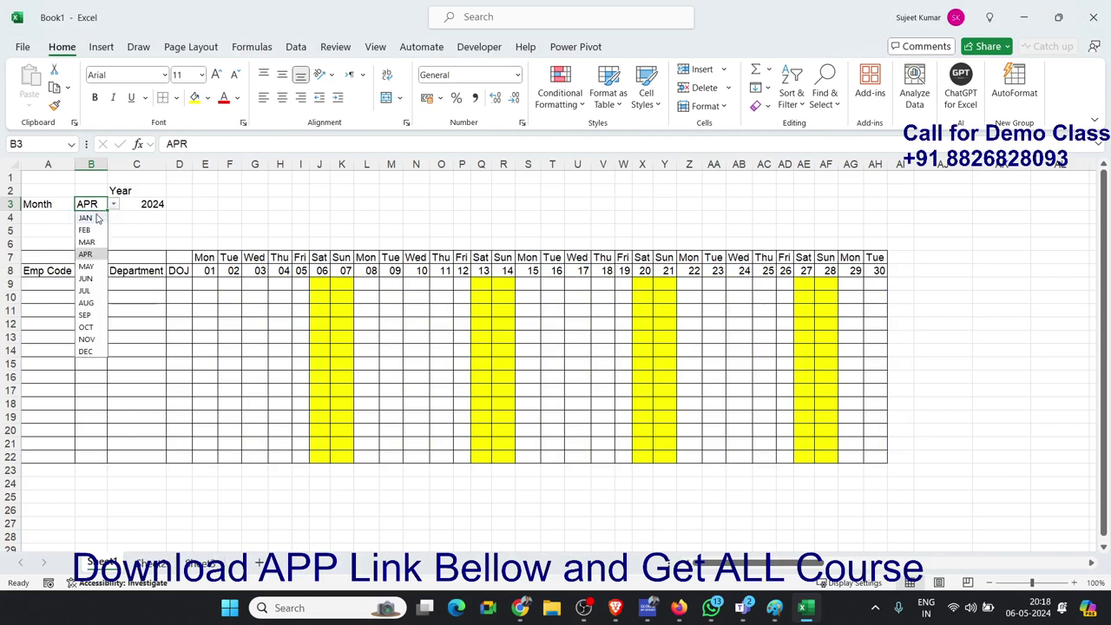
pyautogui.click(94, 214)
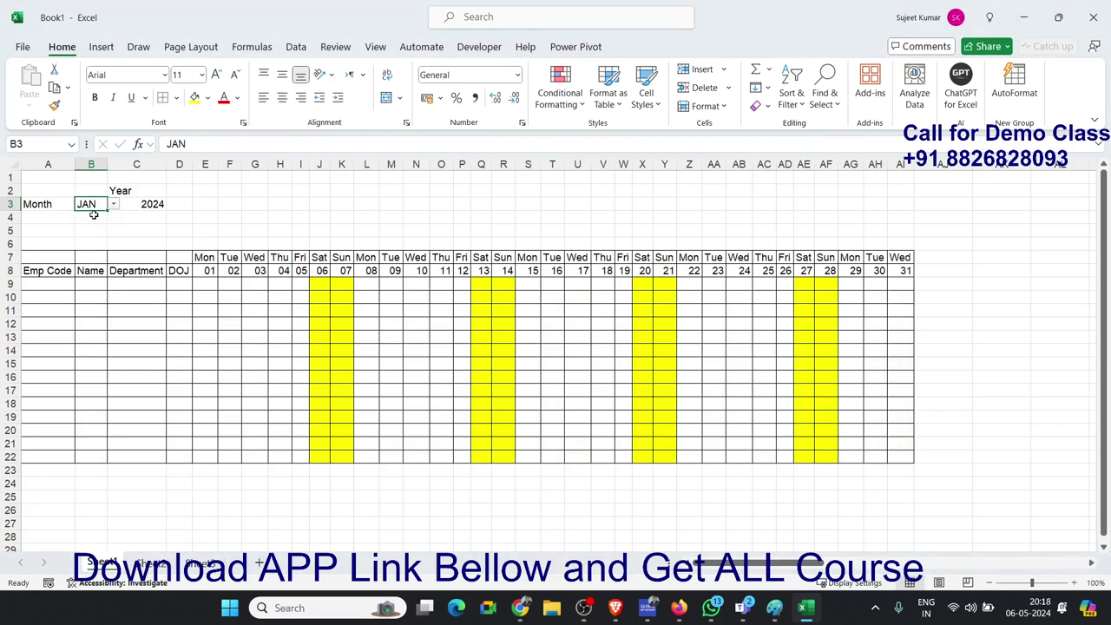
# Add an Equal To rule on E9:AI22 that fills cells containing L with gold
pyautogui.moveTo(215, 285)
pyautogui.mouseDown()
pyautogui.moveTo(901, 462)
pyautogui.moveTo(884, 457)
pyautogui.mouseUp()
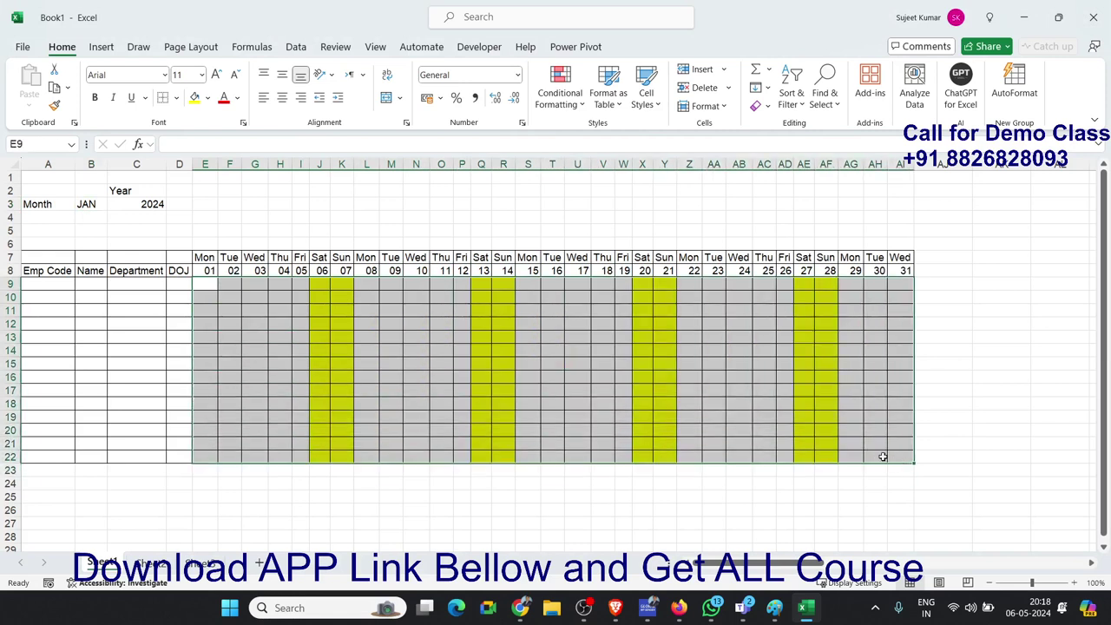
pyautogui.click(563, 100)
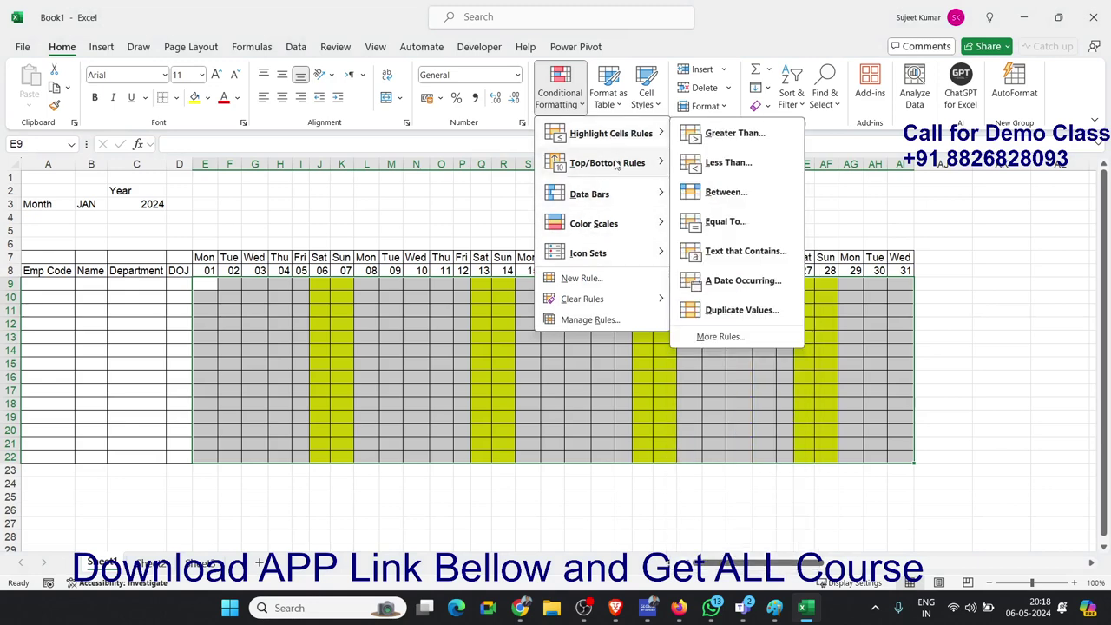
pyautogui.moveTo(608, 134)
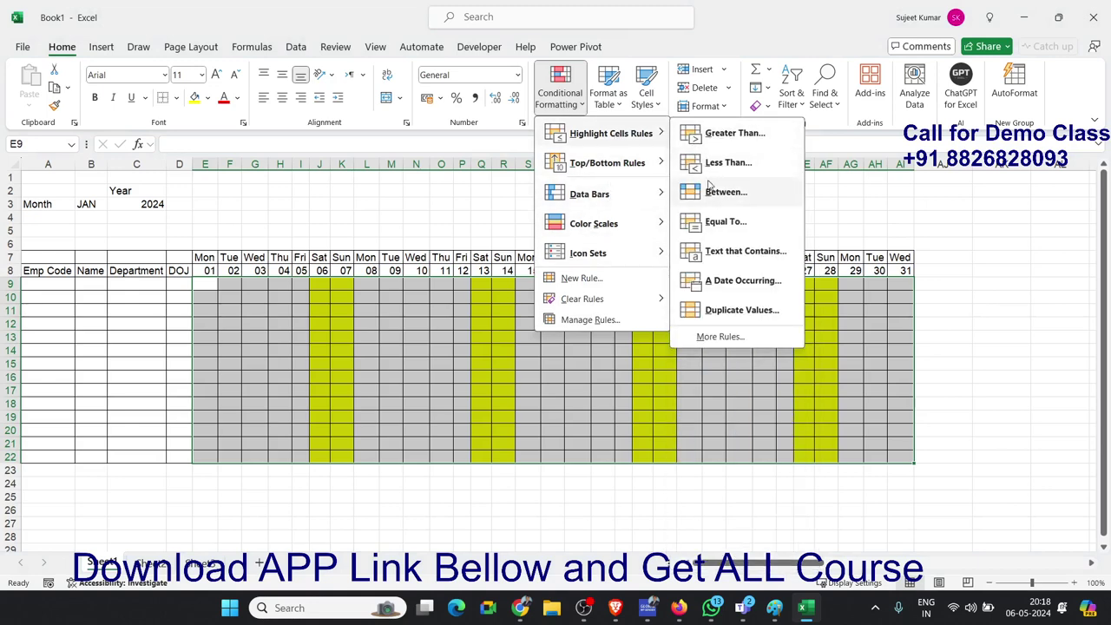
pyautogui.click(717, 222)
pyautogui.write('L')
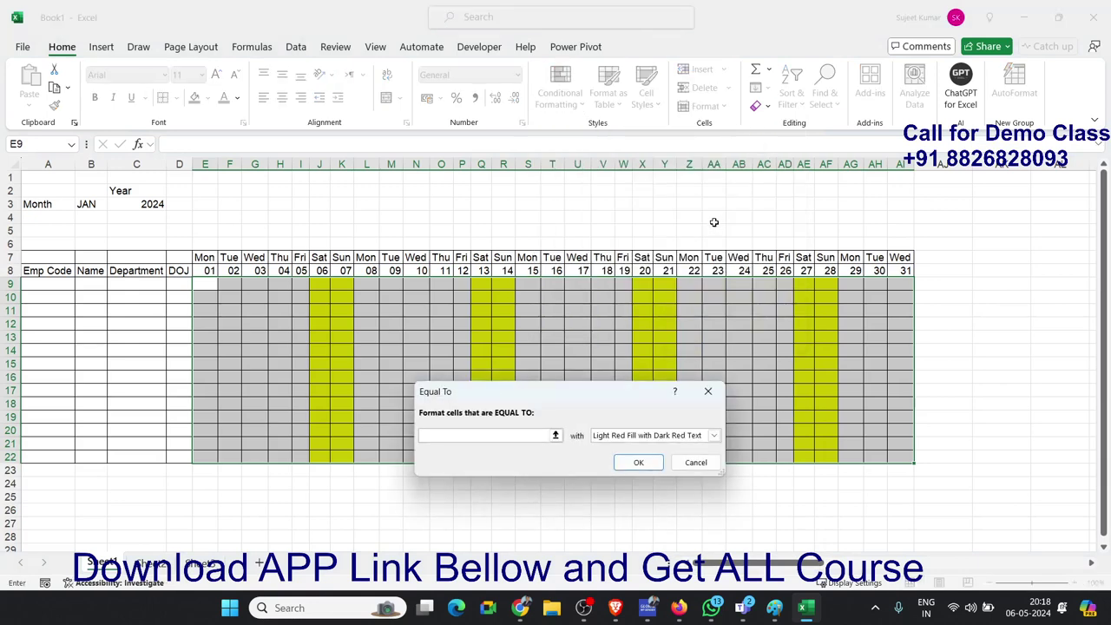
pyautogui.click(656, 435)
pyautogui.click(652, 507)
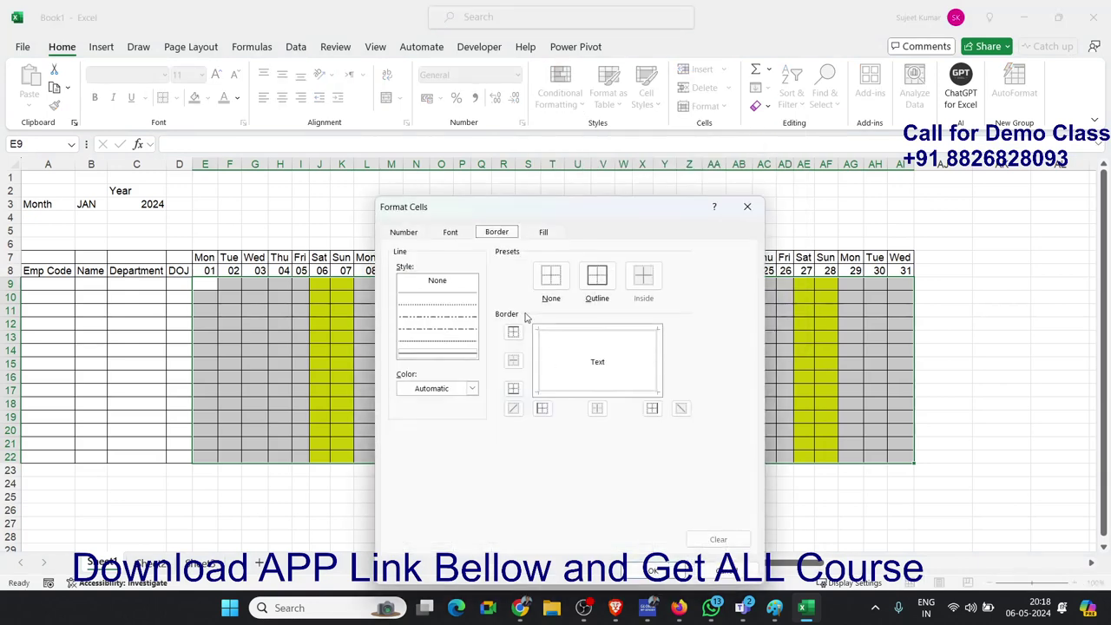
pyautogui.click(545, 232)
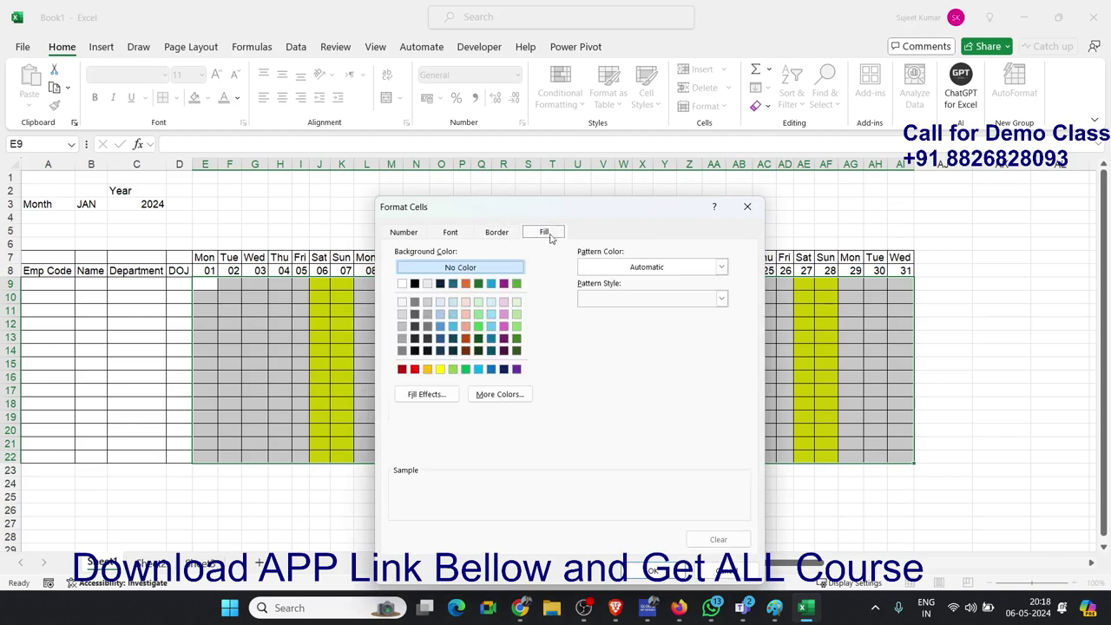
pyautogui.click(427, 370)
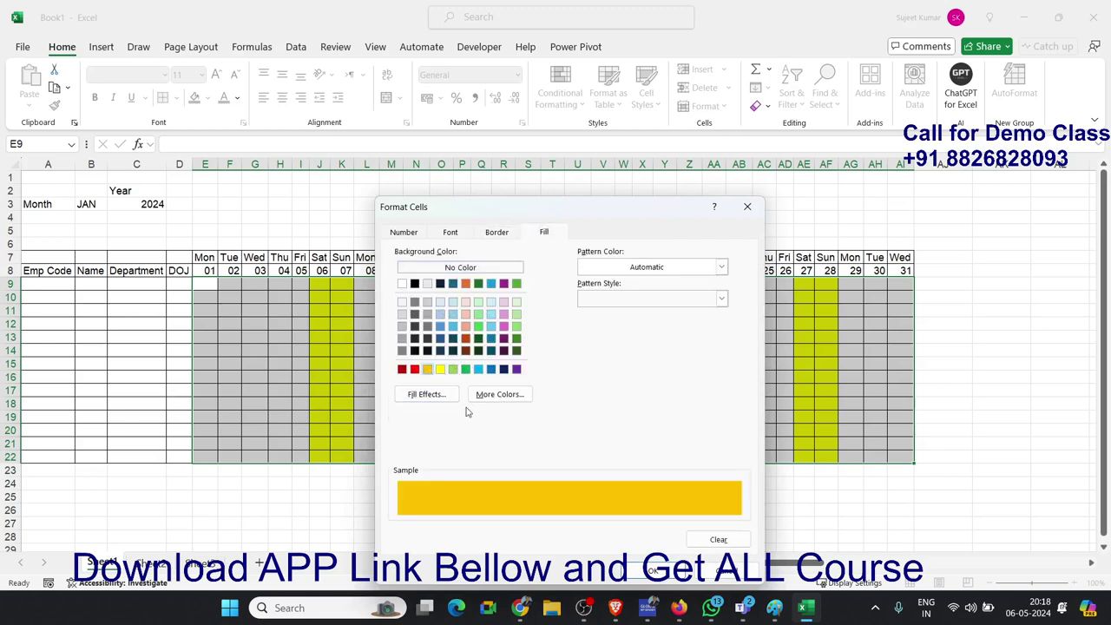
pyautogui.click(662, 571)
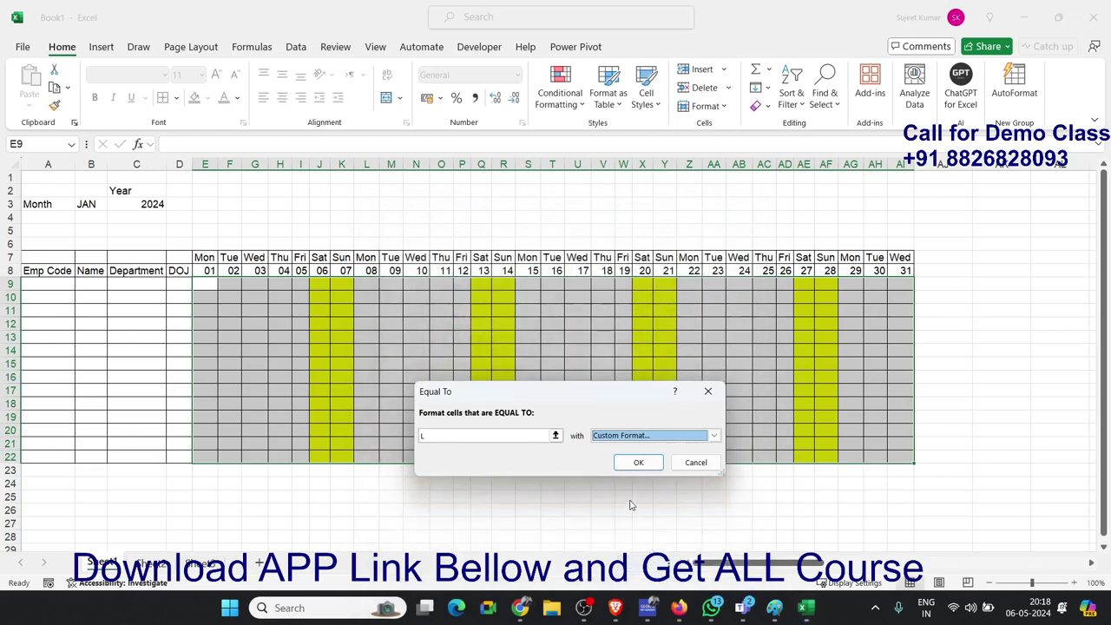
pyautogui.click(639, 463)
# Enter employee codes 1 and 2 in A9:A10 and fill the series to row 22
pyautogui.click(491, 455)
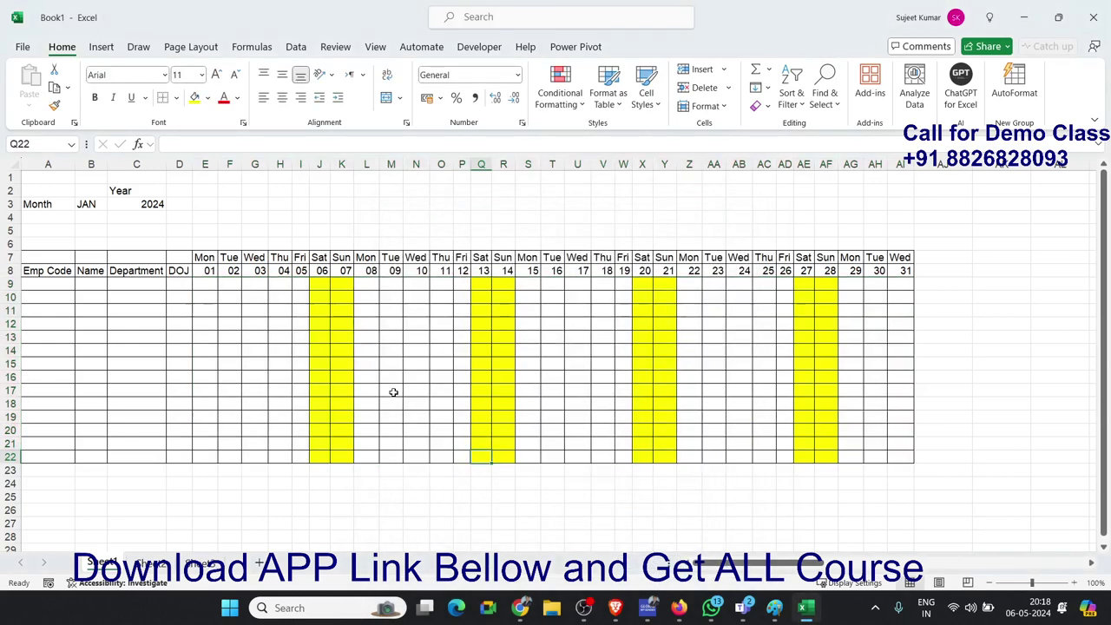
pyautogui.click(400, 373)
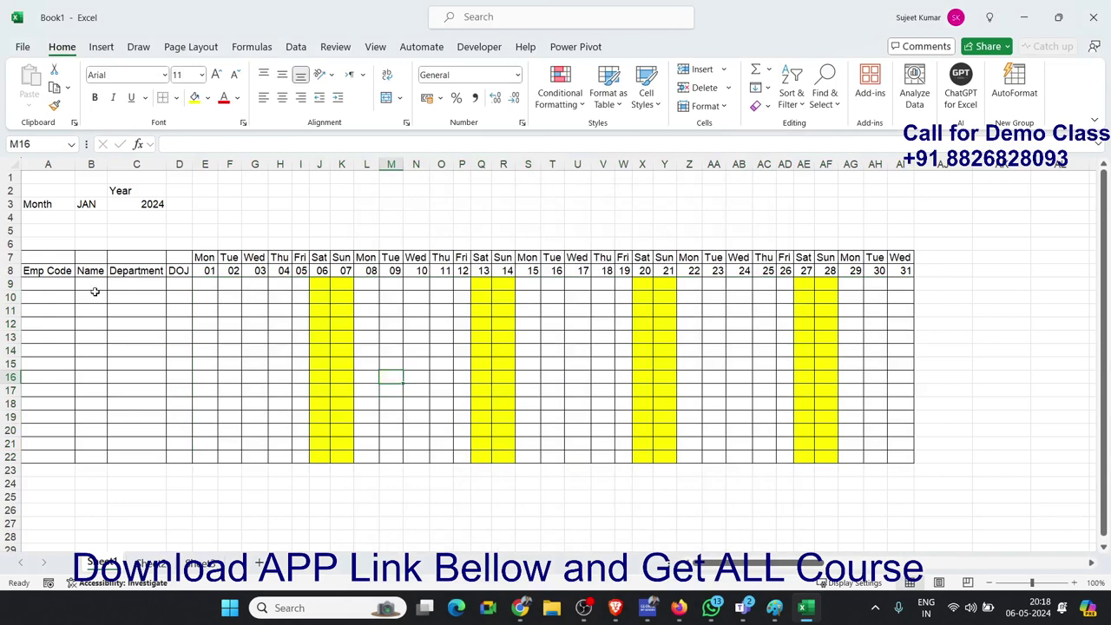
pyautogui.click(63, 289)
pyautogui.write('1')
pyautogui.press('Return')
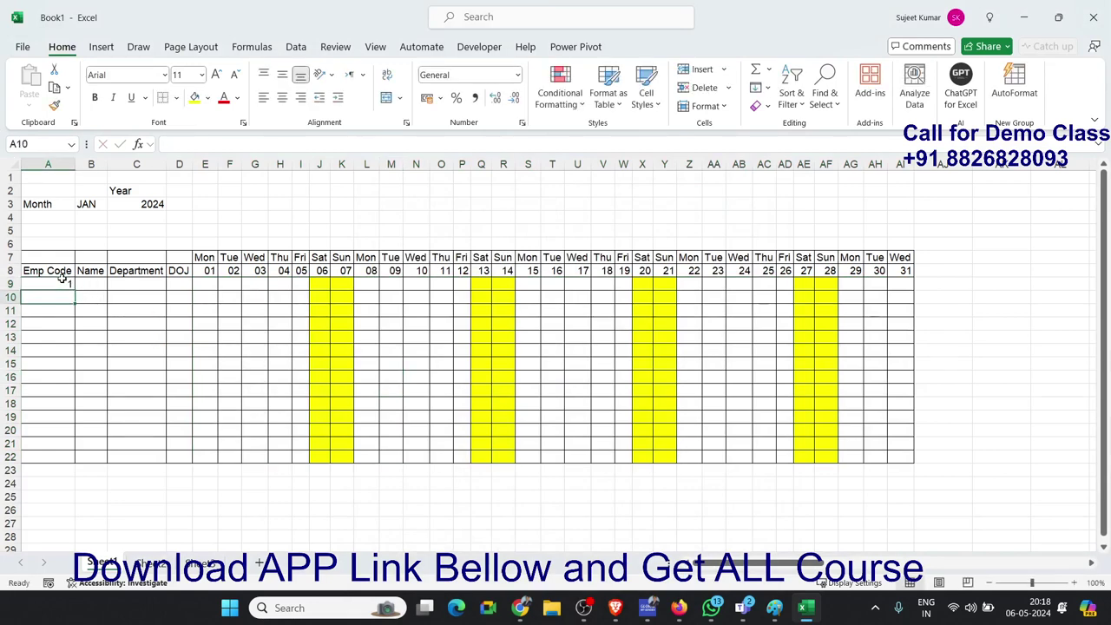
pyautogui.write('2')
pyautogui.press('Return')
pyautogui.click(65, 284)
pyautogui.moveTo(65, 284); pyautogui.dragTo(78, 458)
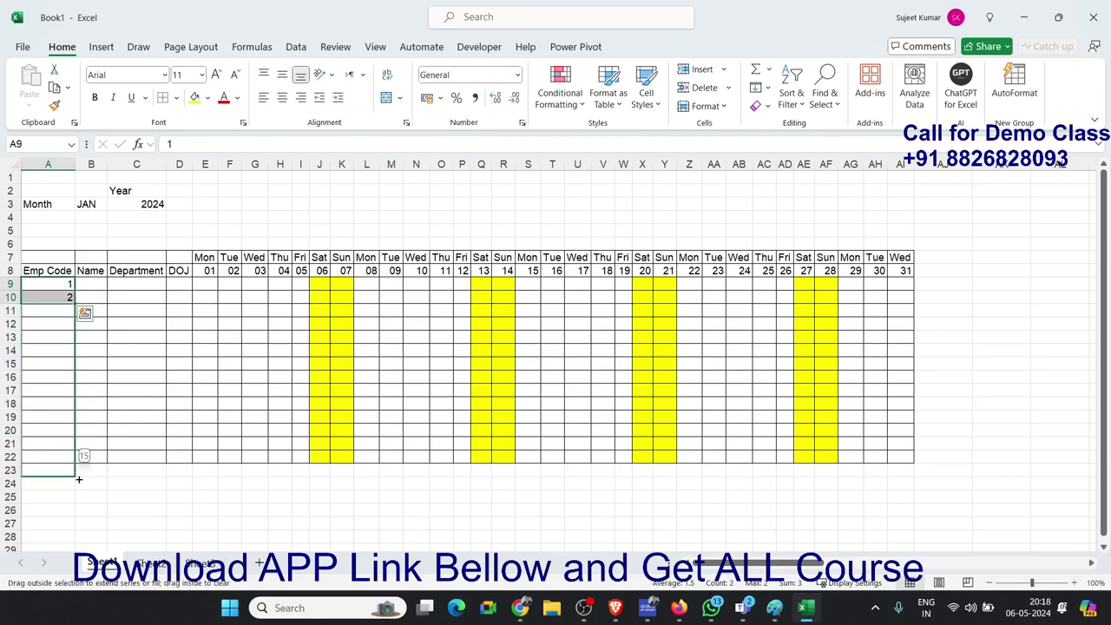
# Enter a sample employee name in B9 and fill names down to row 22
pyautogui.click(104, 287)
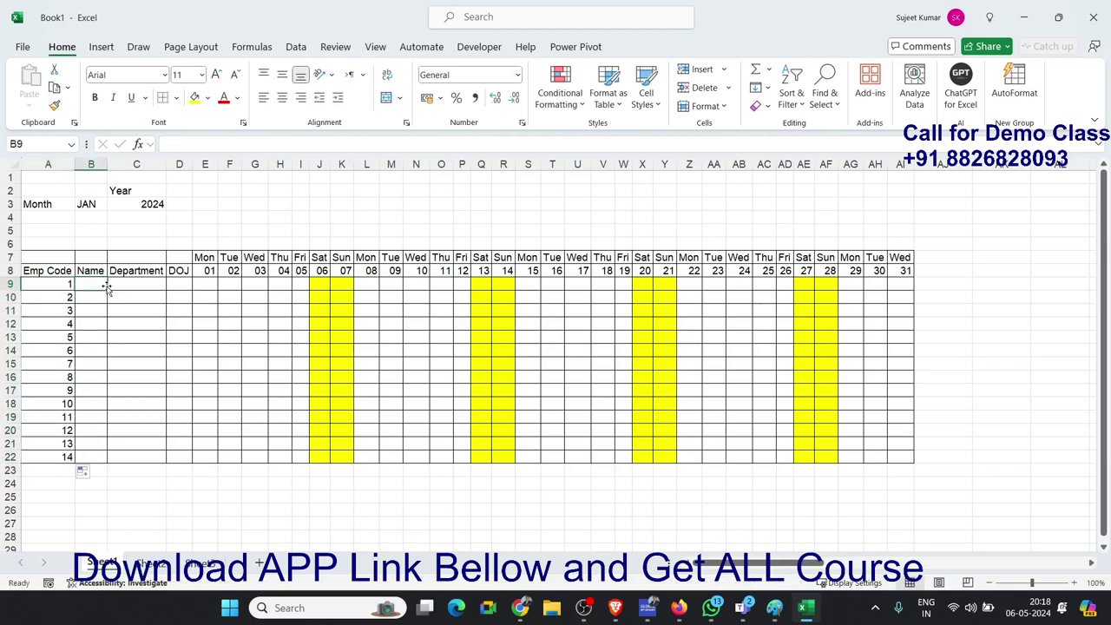
pyautogui.write('Puj')
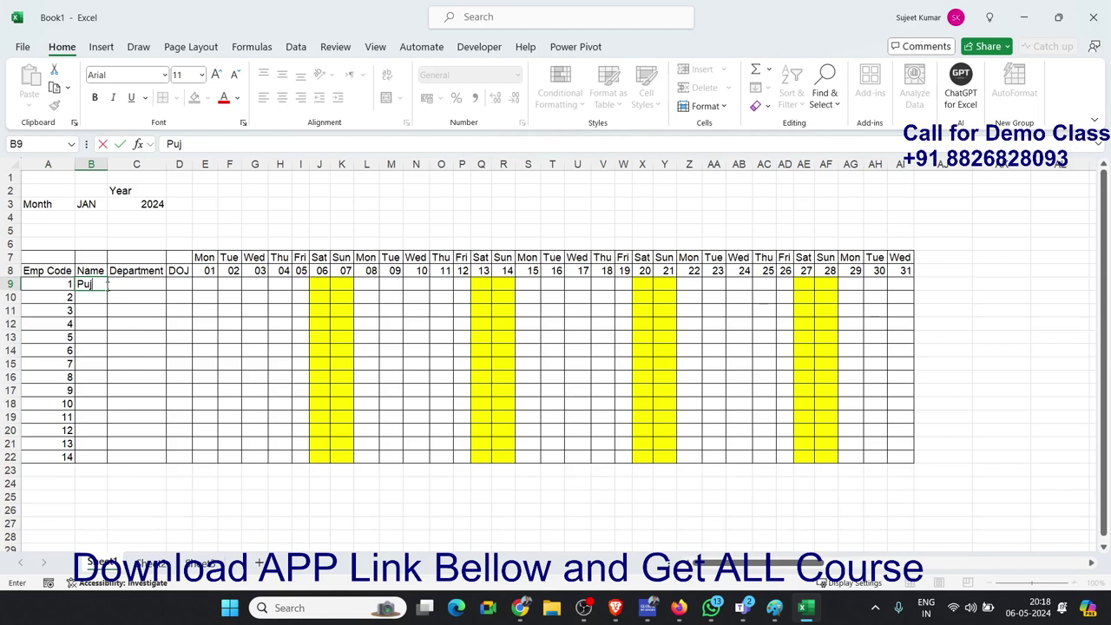
pyautogui.write('a')
pyautogui.click(111, 298)
pyautogui.click(100, 285)
pyautogui.doubleClick(108, 291)
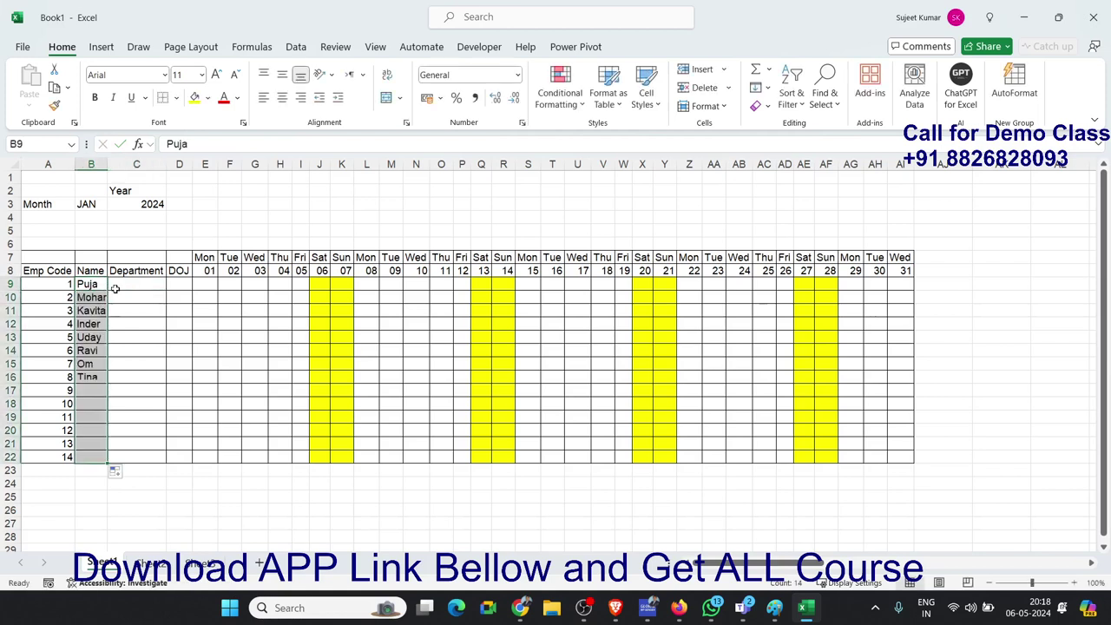
# Enter HR in C9 and copy it down the department column
pyautogui.click(136, 286)
pyautogui.write('HR')
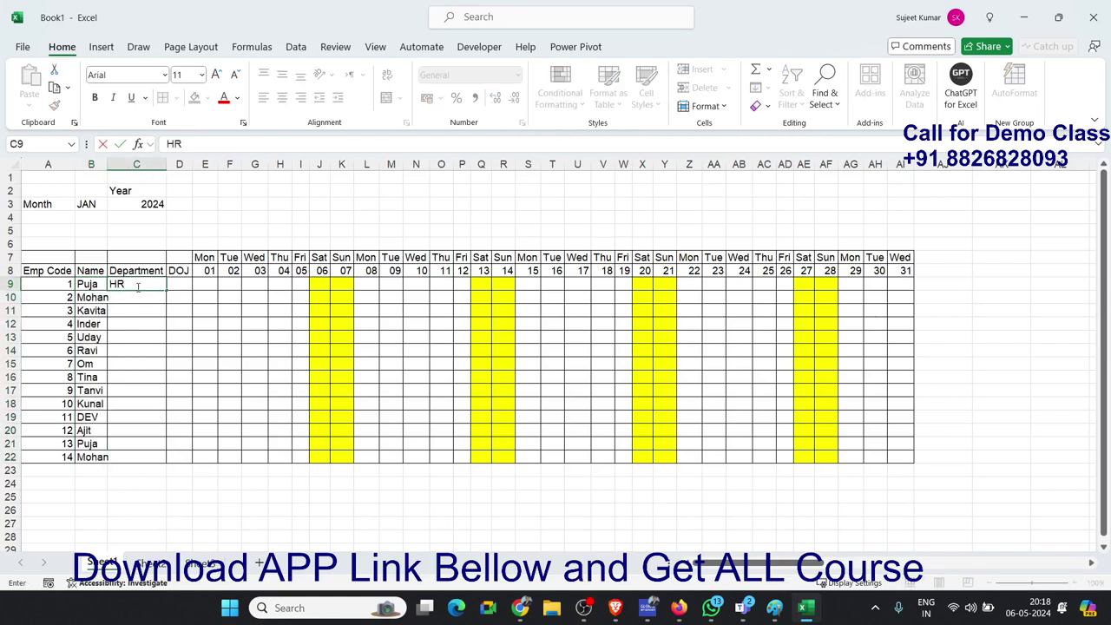
pyautogui.click(143, 313)
pyautogui.click(137, 275)
pyautogui.click(139, 285)
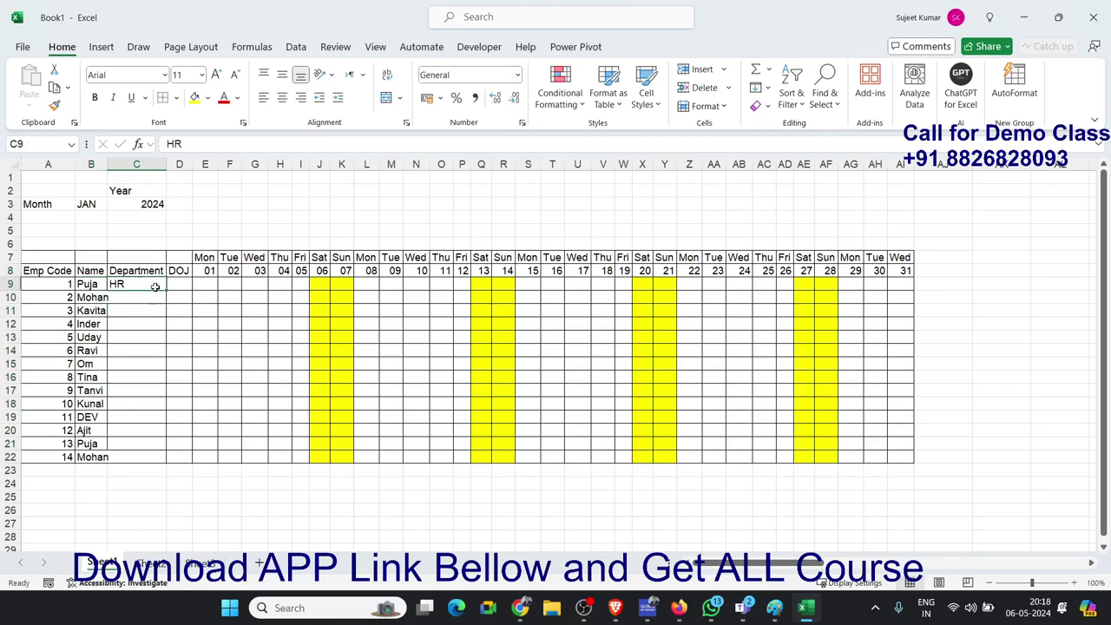
pyautogui.doubleClick(166, 290)
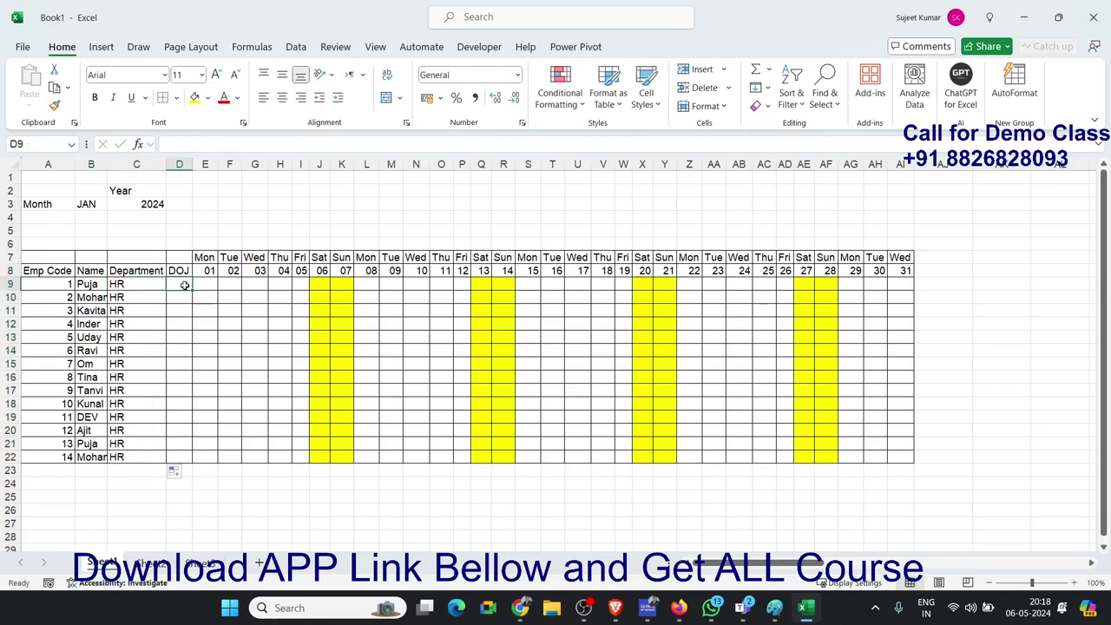
# Enter join date 1/1, fill down, and show dates as 01-Jan-24 to 14-Jan-24
pyautogui.write('1/1')
pyautogui.click(214, 317)
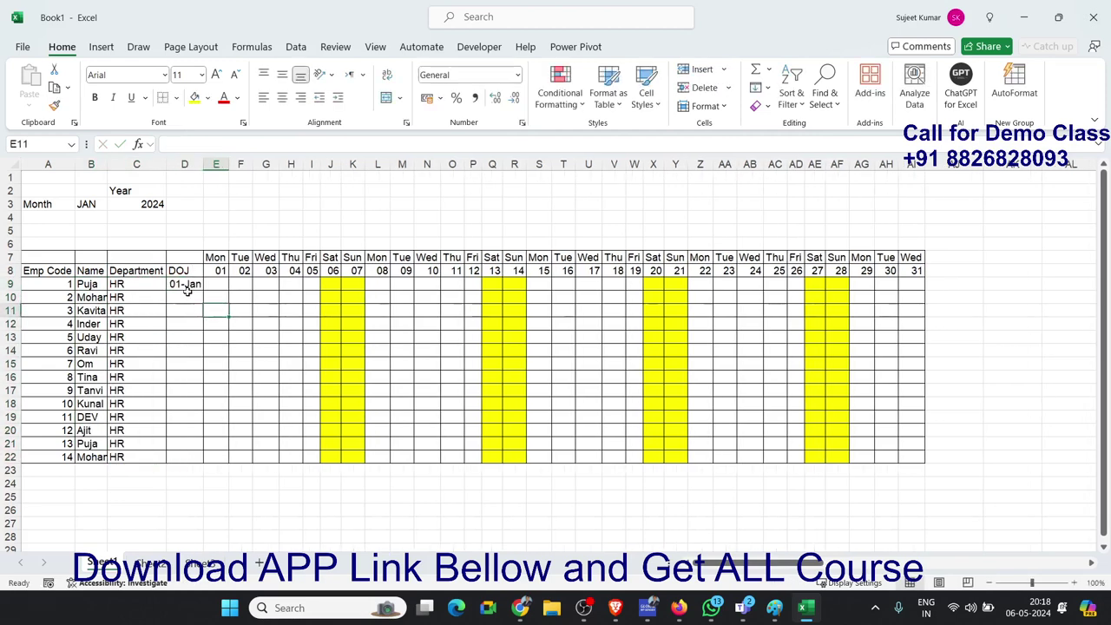
pyautogui.click(186, 285)
pyautogui.doubleClick(204, 291)
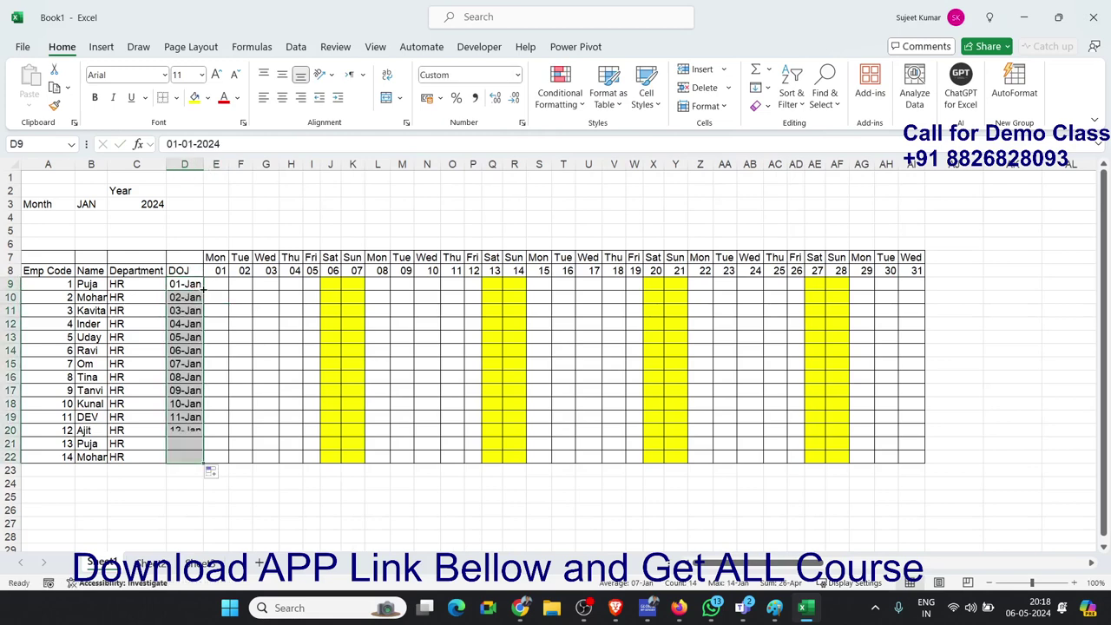
pyautogui.hotkey('ctrl', 'shift', '3')
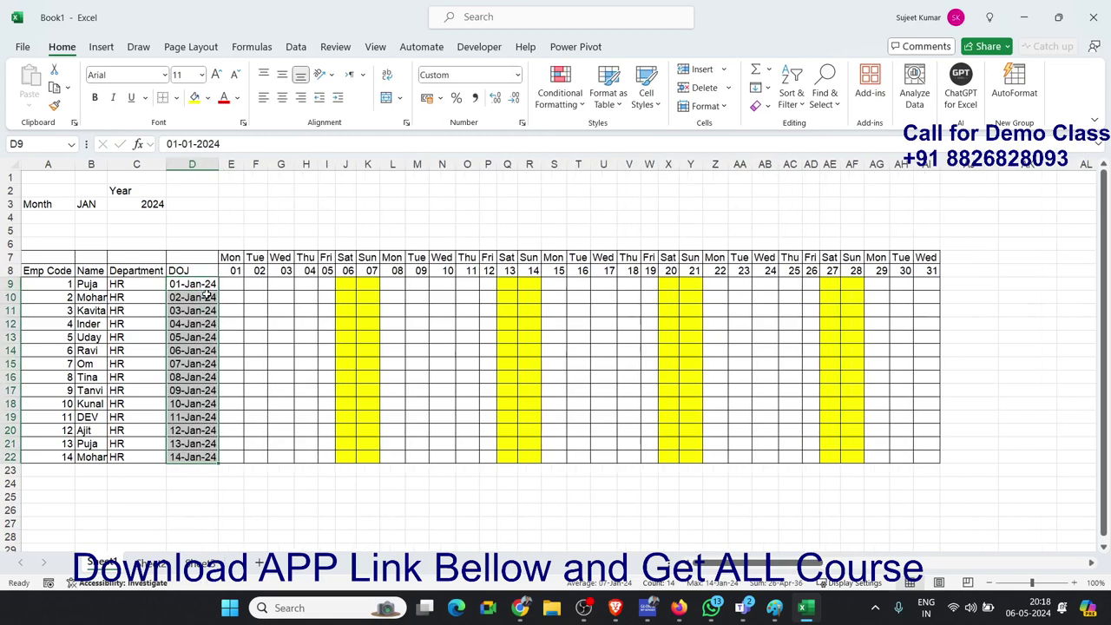
# Mark leave by typing L in cell L11
pyautogui.click(401, 311)
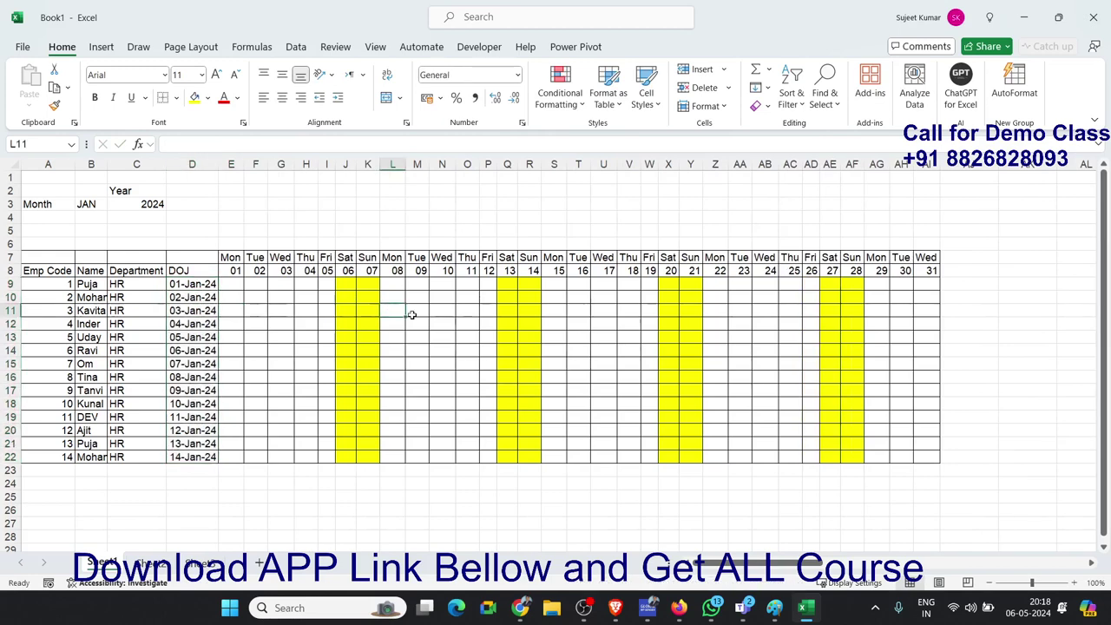
pyautogui.write('L')
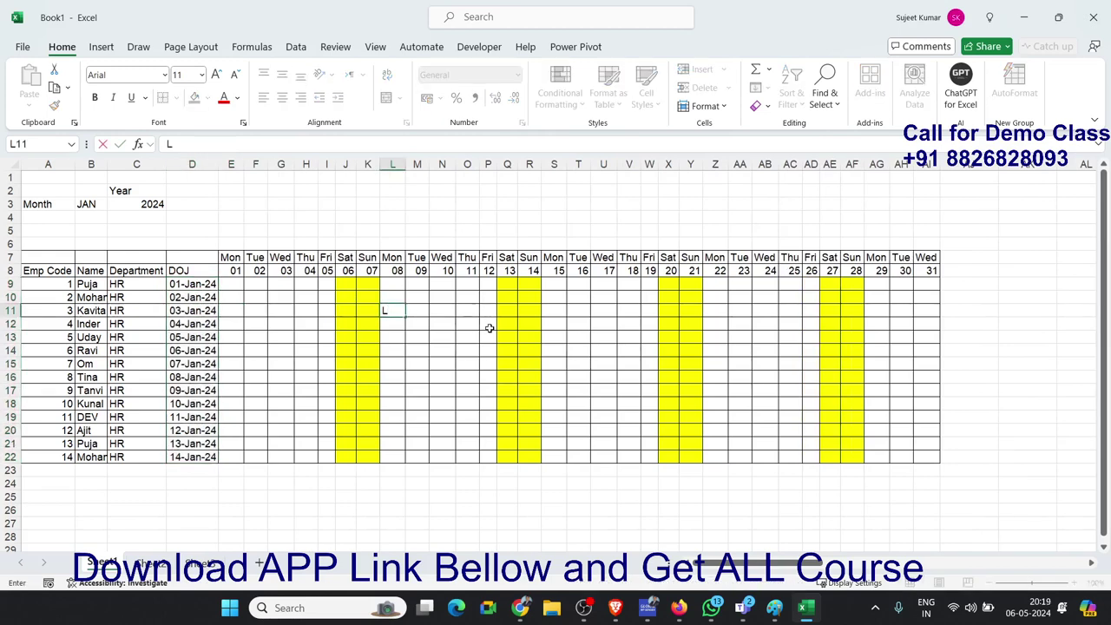
pyautogui.press('Return')
pyautogui.press('Up')
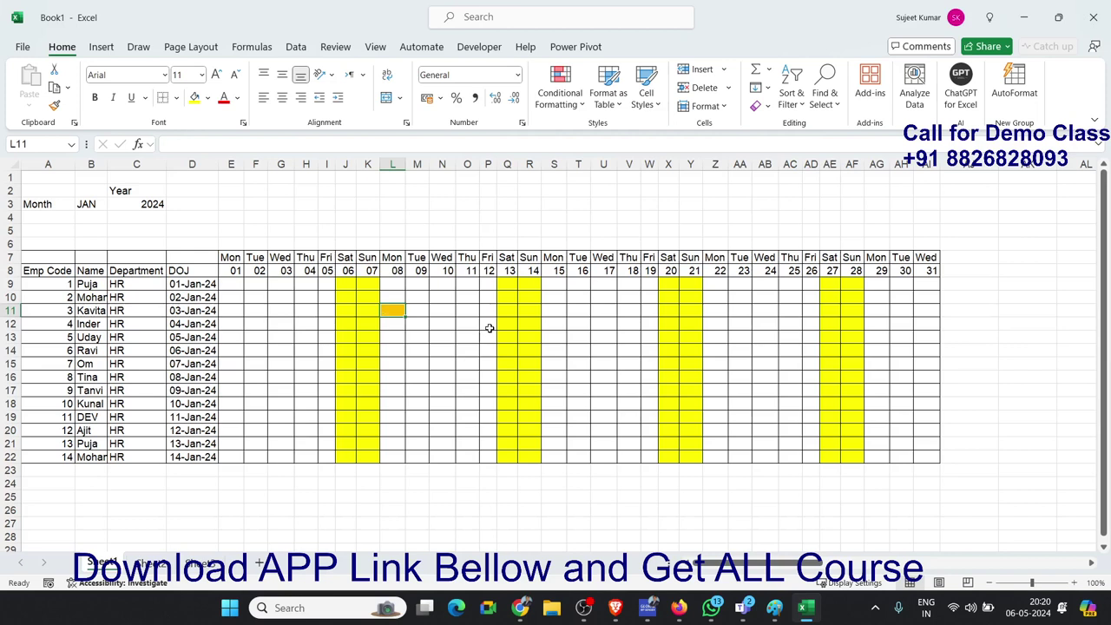
# Enter =TODAY()-D9 in E9 and show the result as a plain day count
pyautogui.click(223, 285)
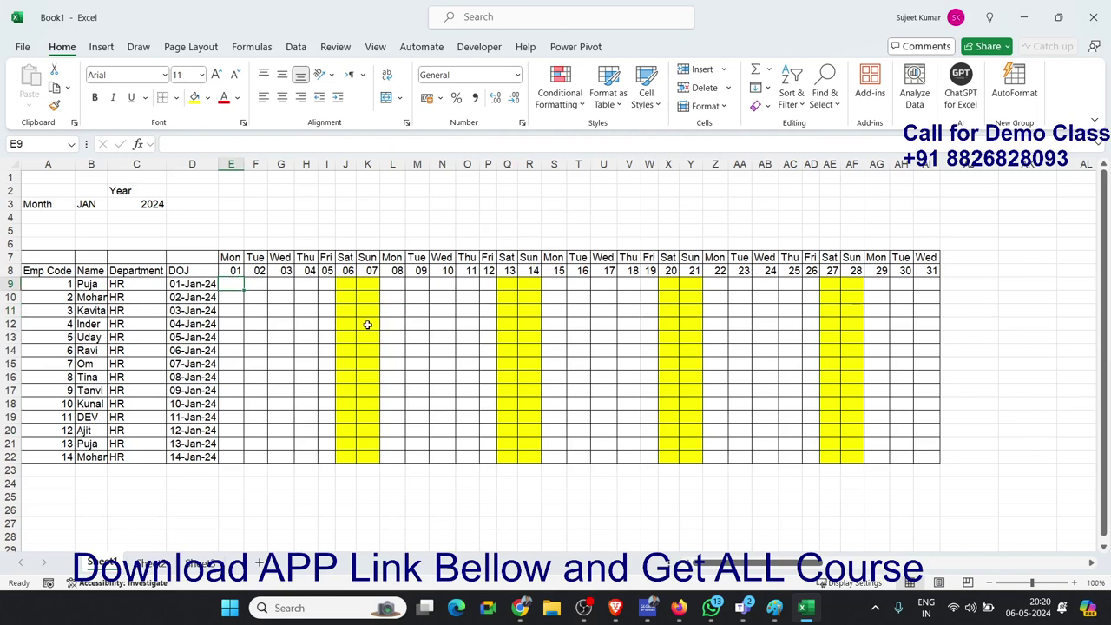
pyautogui.write('=')
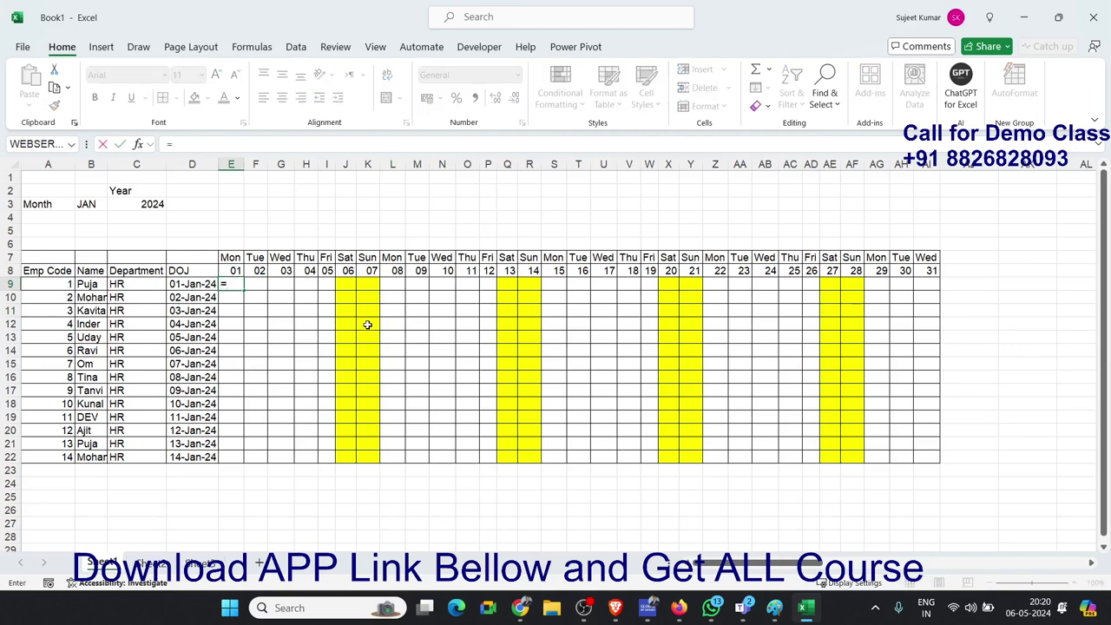
pyautogui.write('to')
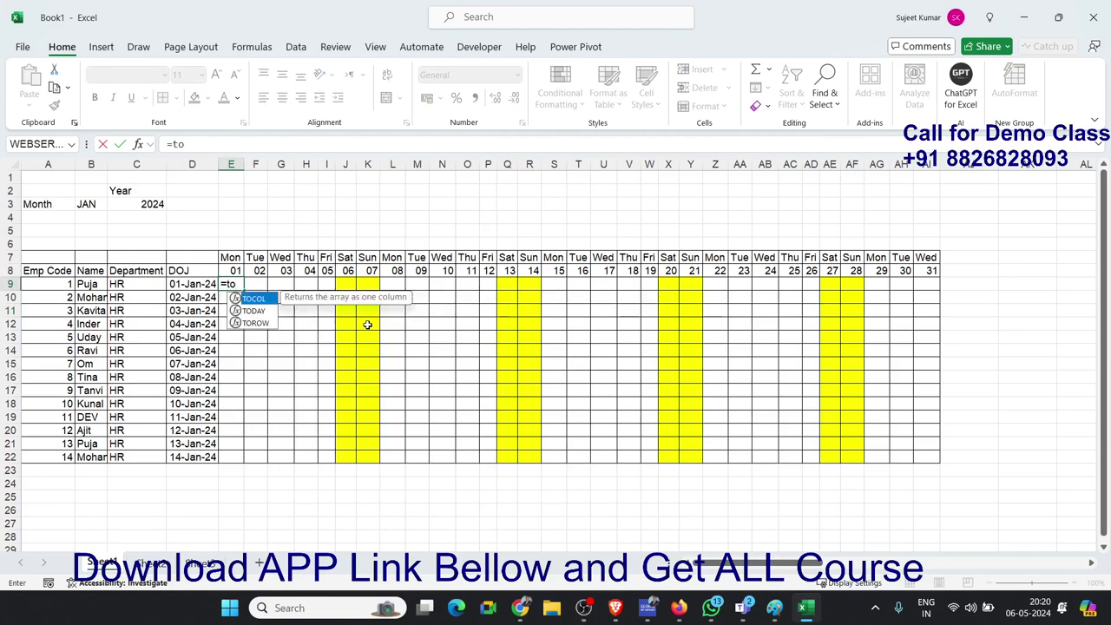
pyautogui.press('Down')
pyautogui.press('Tab')
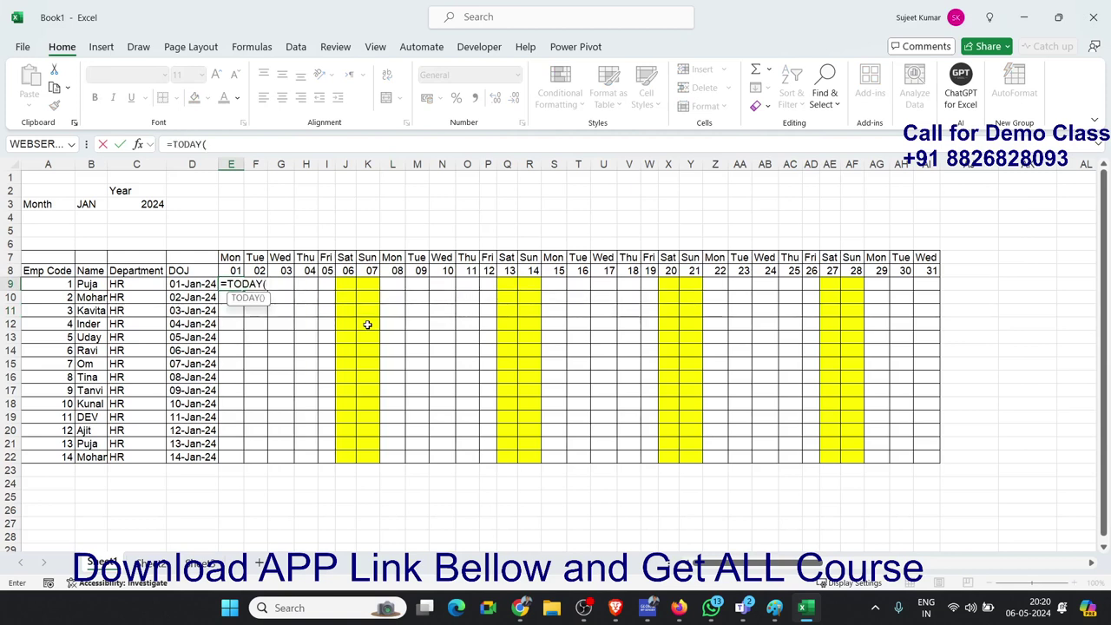
pyautogui.write(')-')
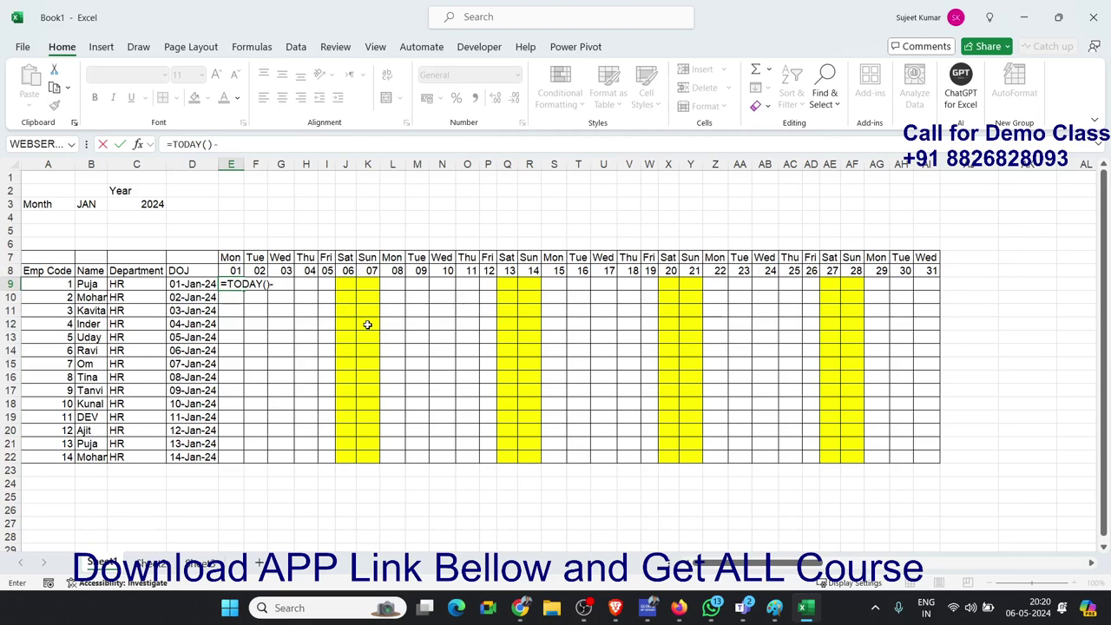
pyautogui.click(176, 284)
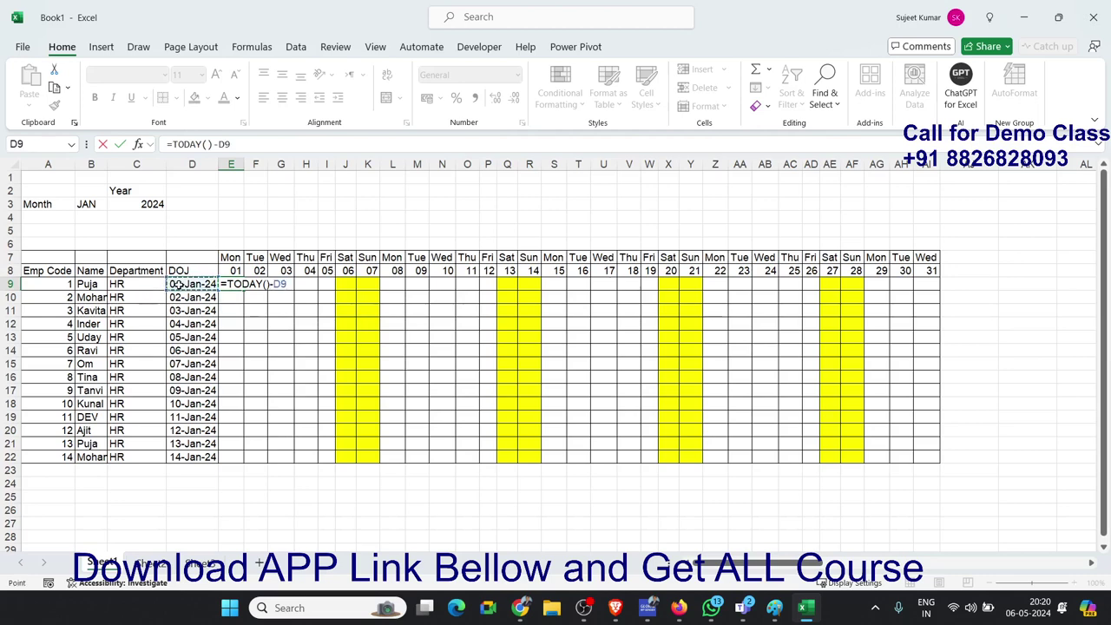
pyautogui.hotkey('ctrl', 'Return')
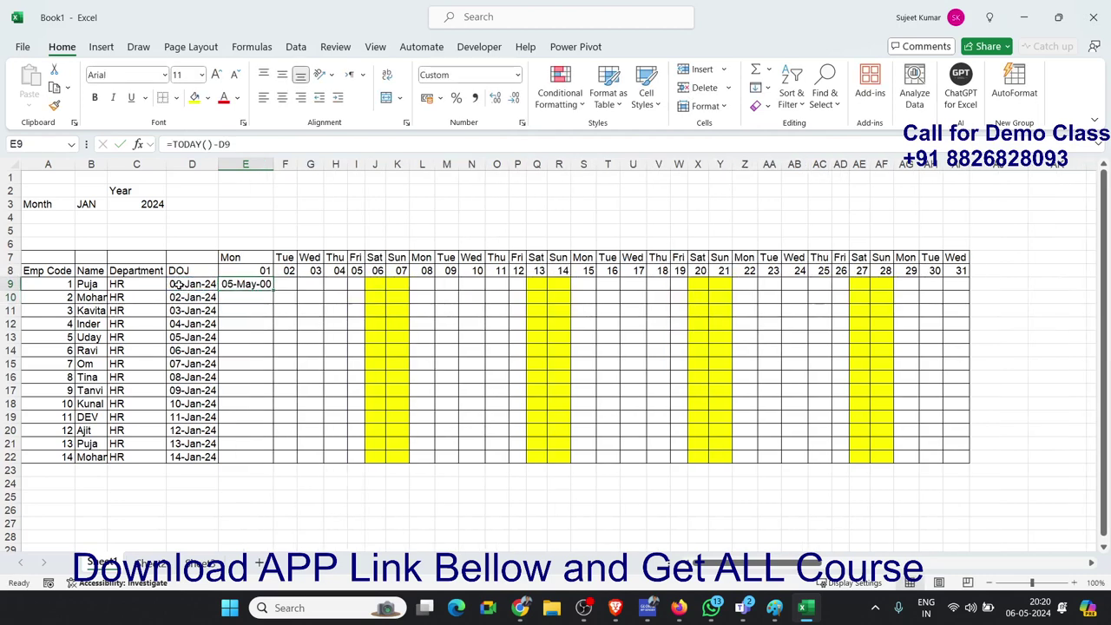
pyautogui.hotkey('ctrl', 'shift', '~')
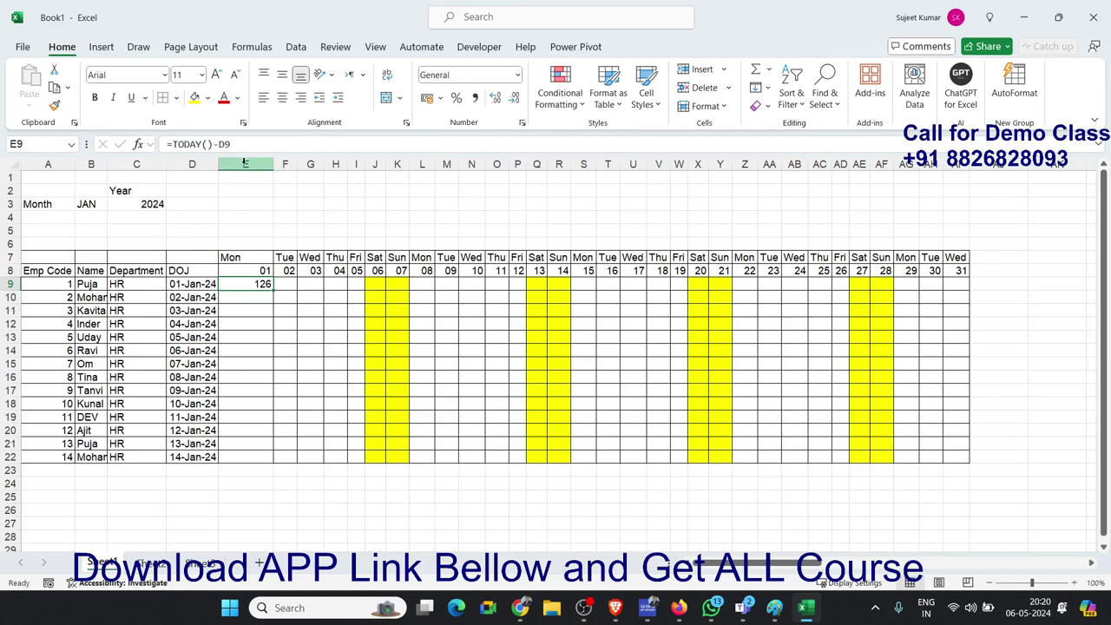
# Rewrite E9 as =(TODAY()-D9)>90 and reopen it for further editing
pyautogui.click(202, 145)
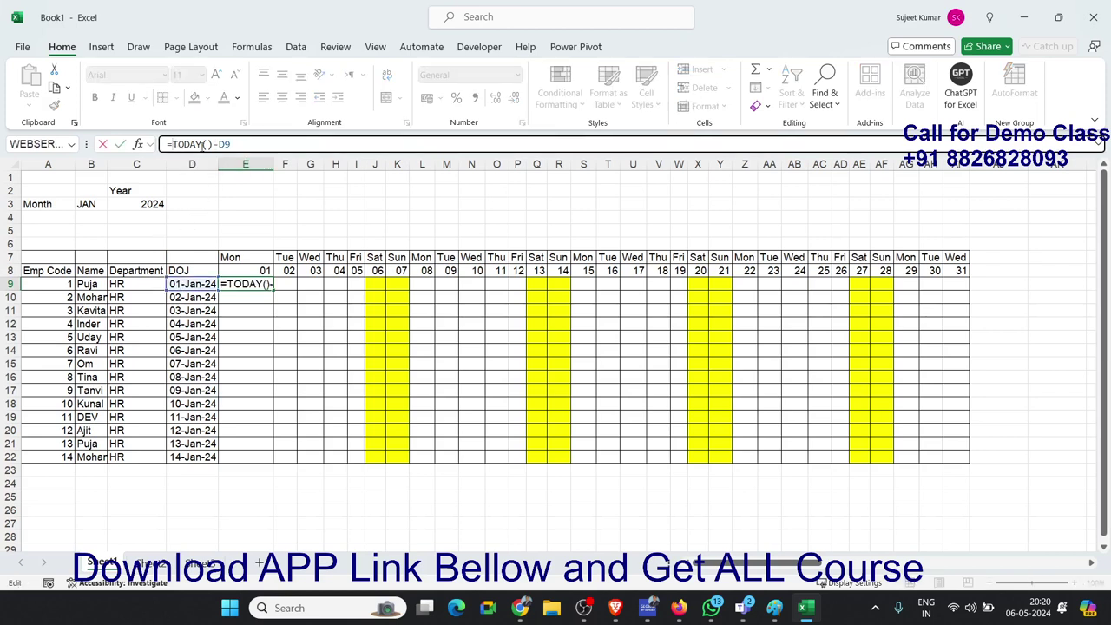
pyautogui.write('(')
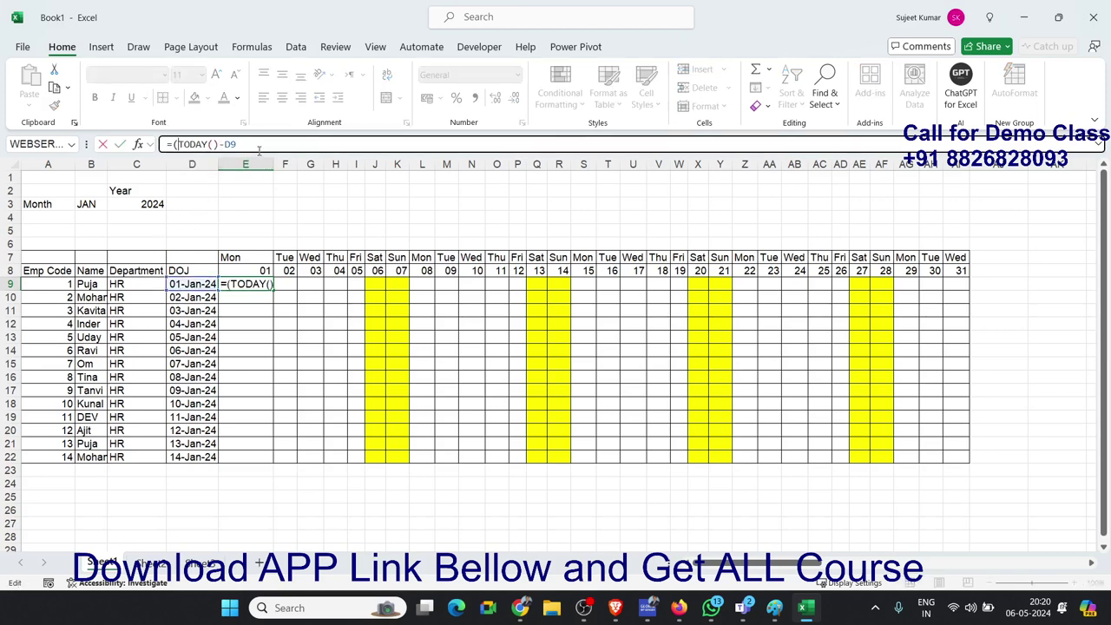
pyautogui.write(')-D9)')
pyautogui.write('>')
pyautogui.write('9')
pyautogui.write('0')
pyautogui.press('Return')
pyautogui.press('Up')
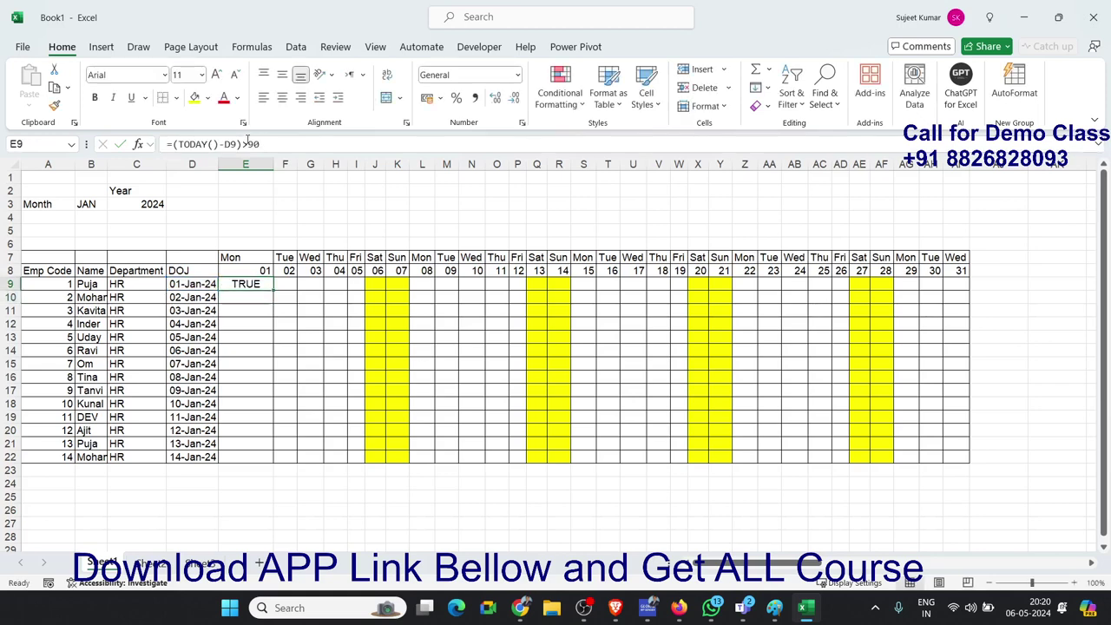
pyautogui.click(179, 144)
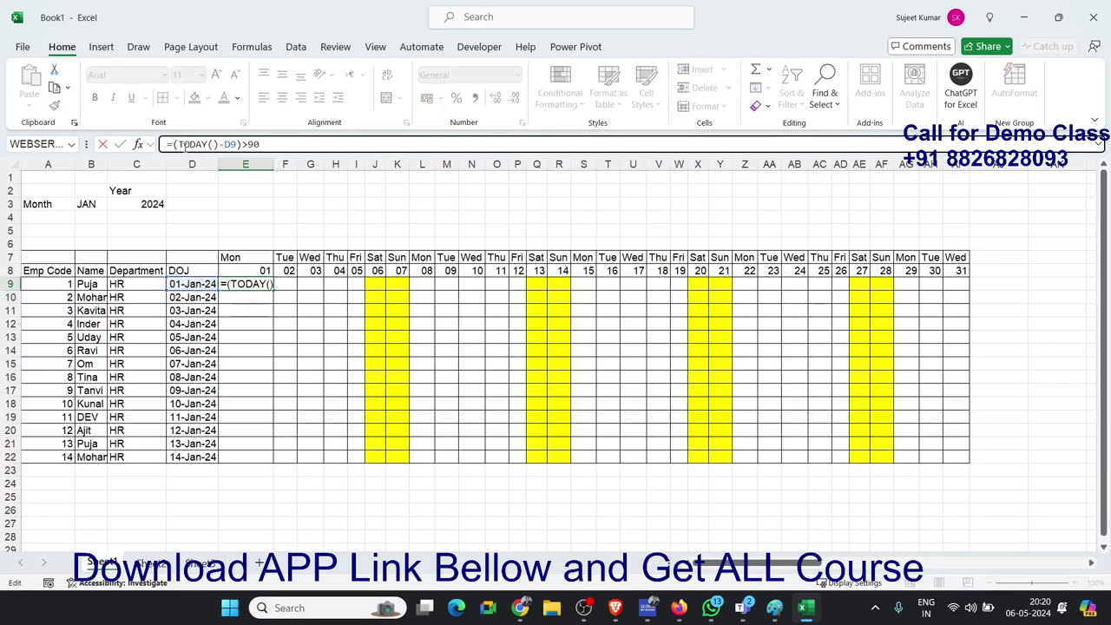
# Wrap the check in AND with E9="L" and flip it to under 90 days
pyautogui.write('AND')
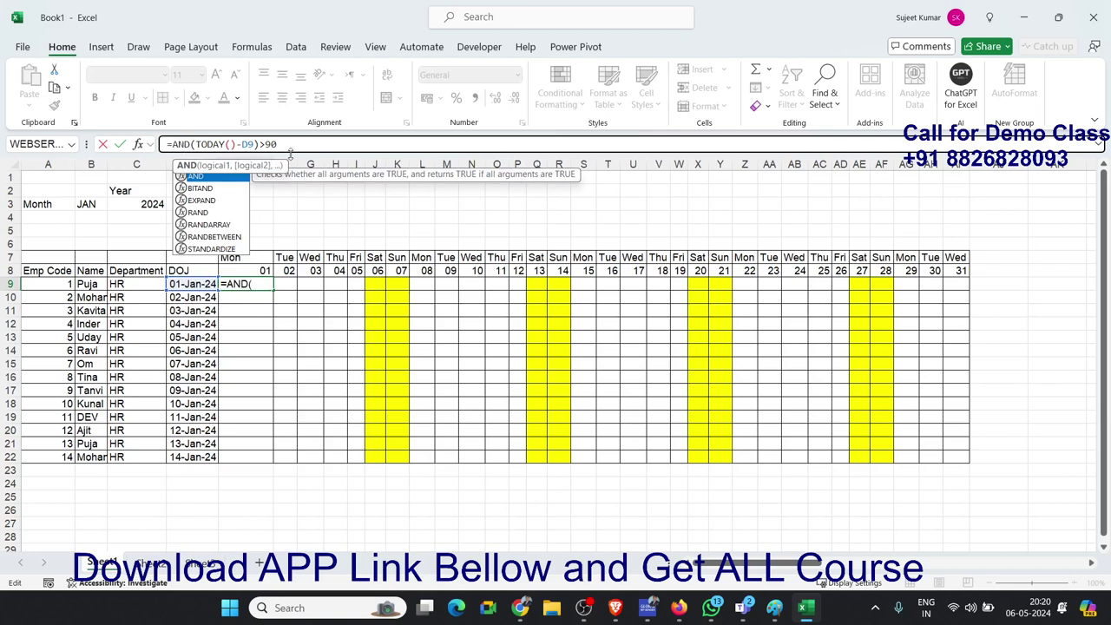
pyautogui.click(294, 148)
pyautogui.write(',')
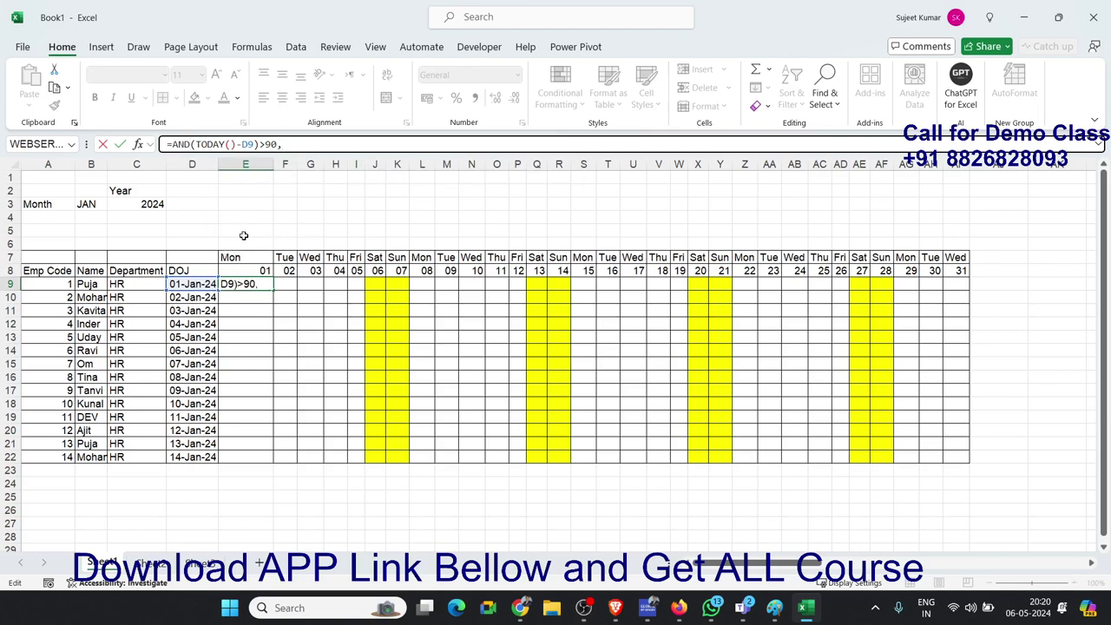
pyautogui.write('E')
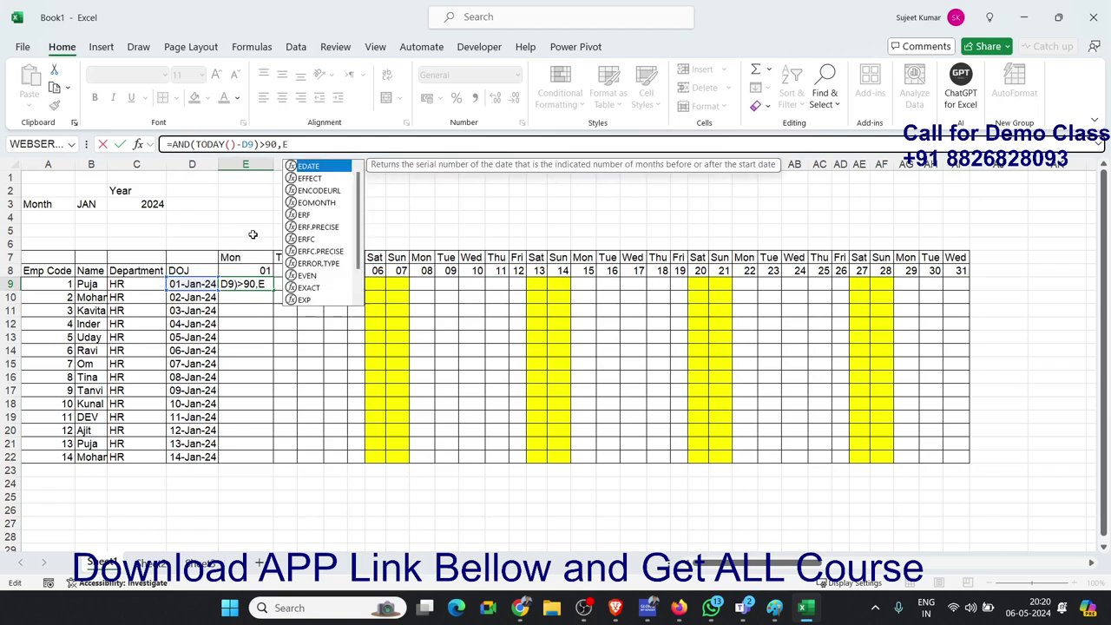
pyautogui.write('9')
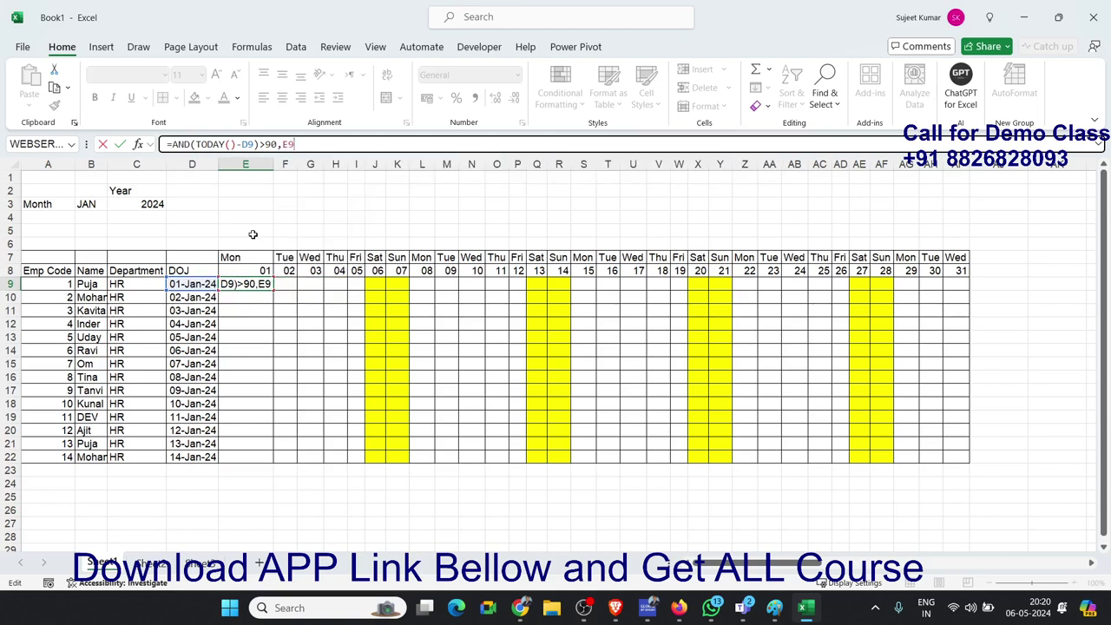
pyautogui.write('="L"')
pyautogui.write(')')
pyautogui.click(264, 145)
pyautogui.press('BackSpace')
pyautogui.write('<')
# Anchor the joining-date reference as $D9, copy the formula text, and commit it
pyautogui.click(256, 145)
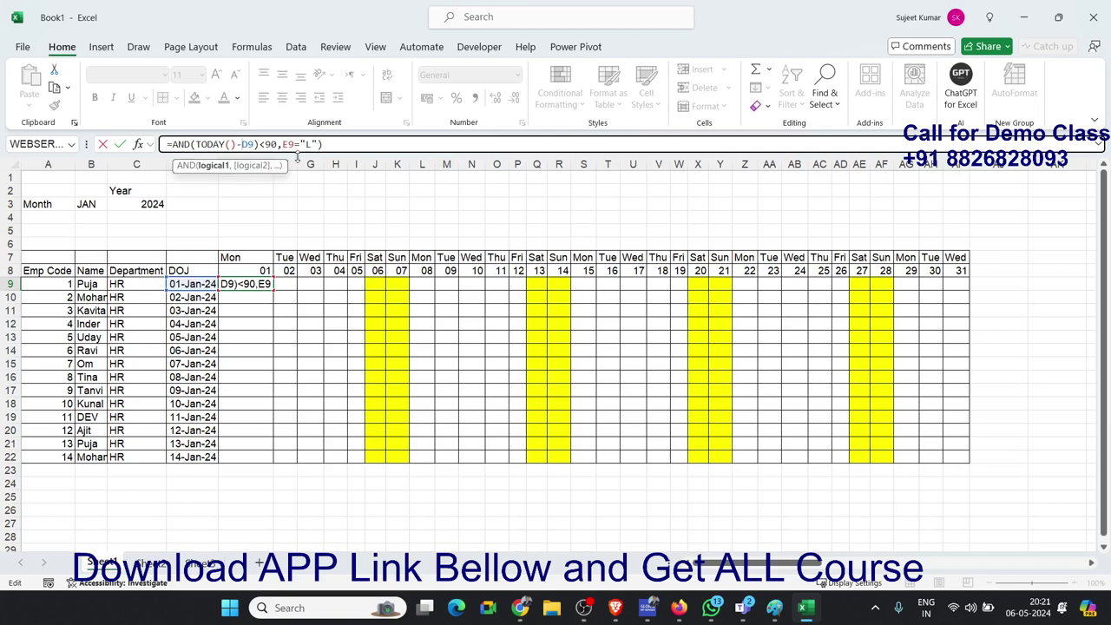
pyautogui.write('$')
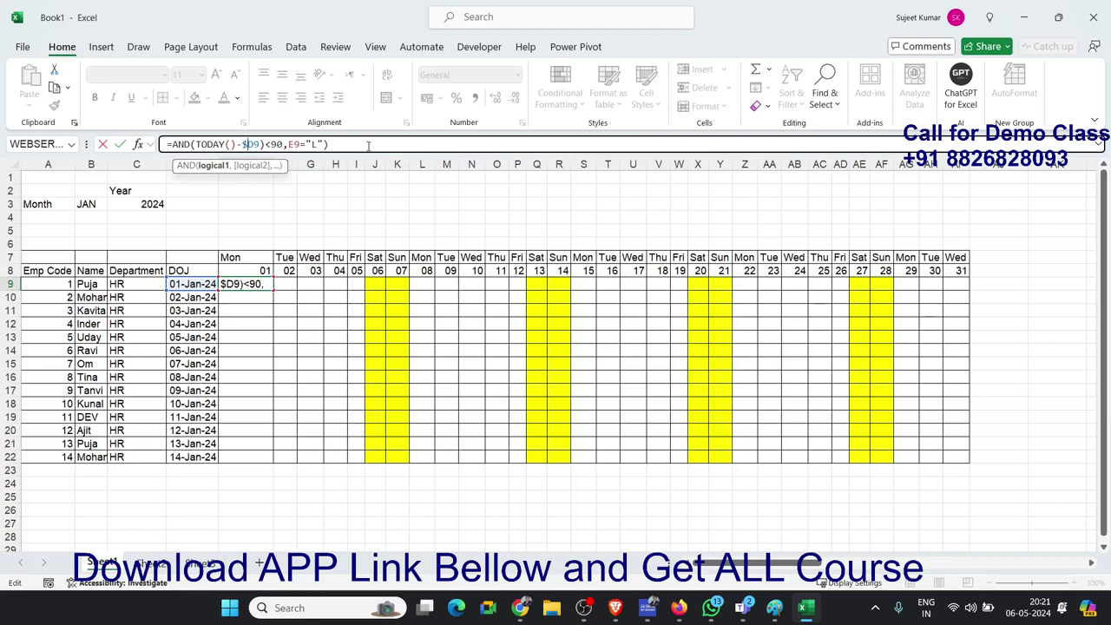
pyautogui.moveTo(329, 144); pyautogui.dragTo(166, 144)
pyautogui.hotkey('ctrl', 'c')
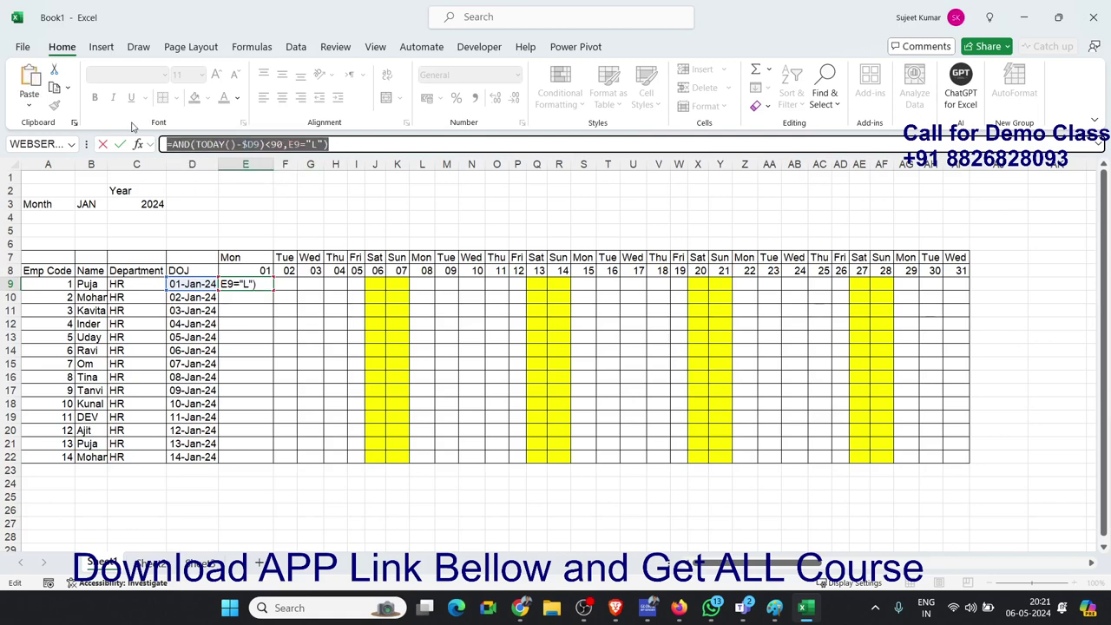
pyautogui.press('Return')
pyautogui.press('Return')
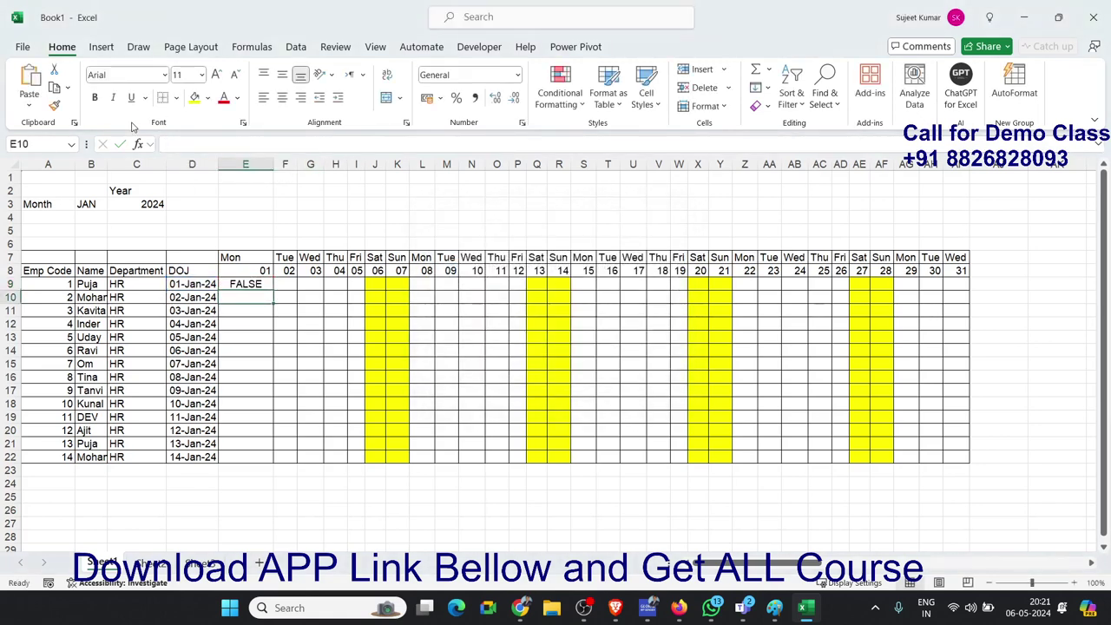
# Correct the E909 reference back to E9 and dismiss the circular-reference warning
pyautogui.press('Down')
pyautogui.press('Up')
pyautogui.press('Up')
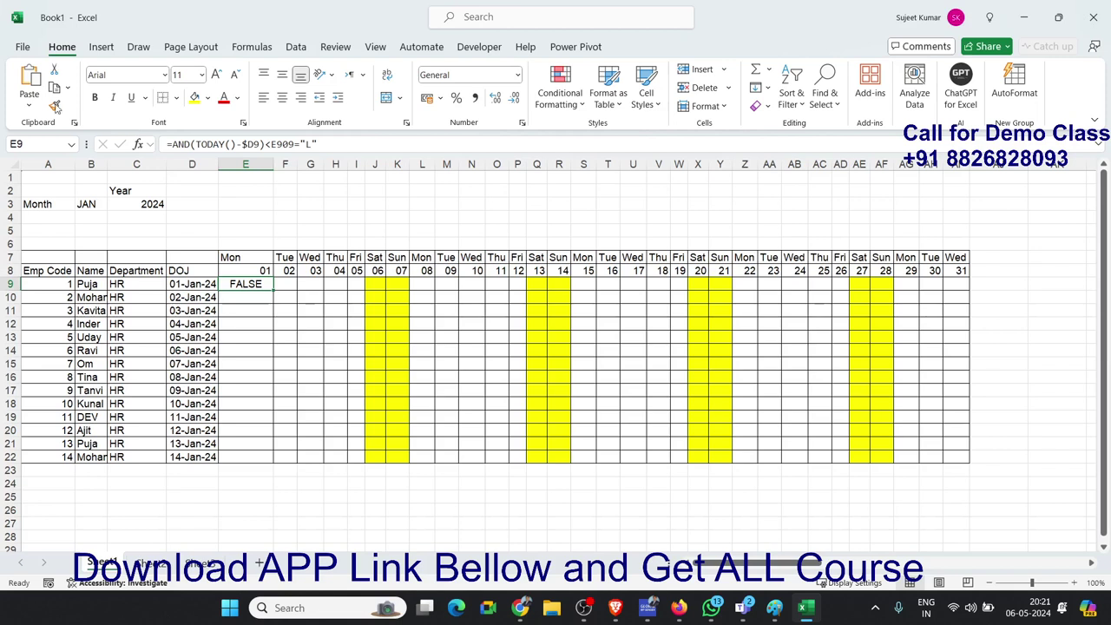
pyautogui.click(289, 143)
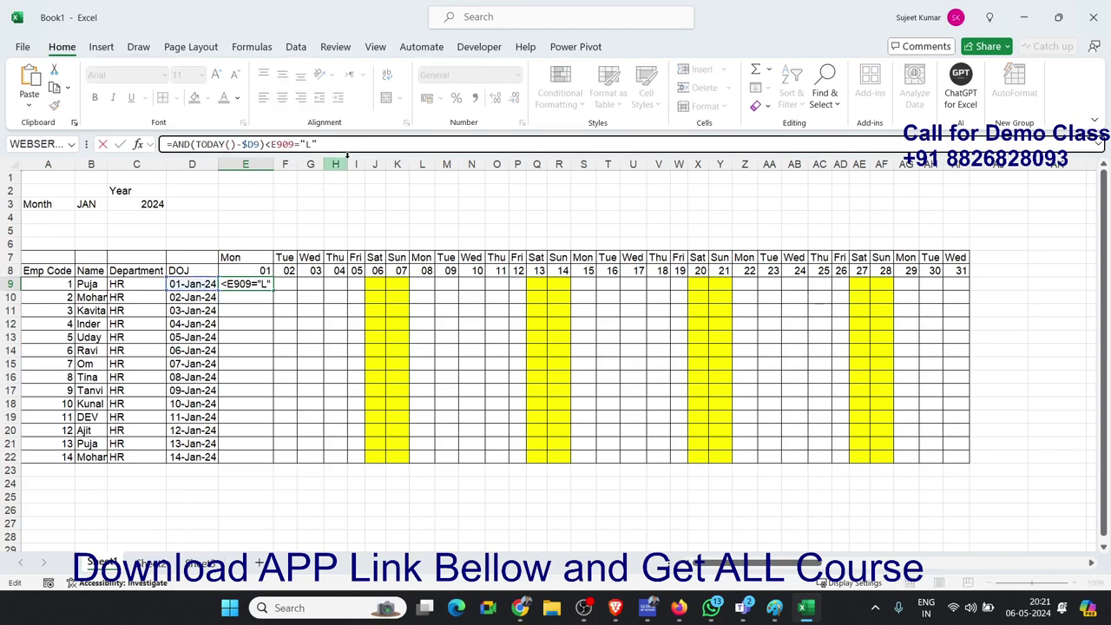
pyautogui.press('Delete')
pyautogui.press('Delete')
pyautogui.press('Return')
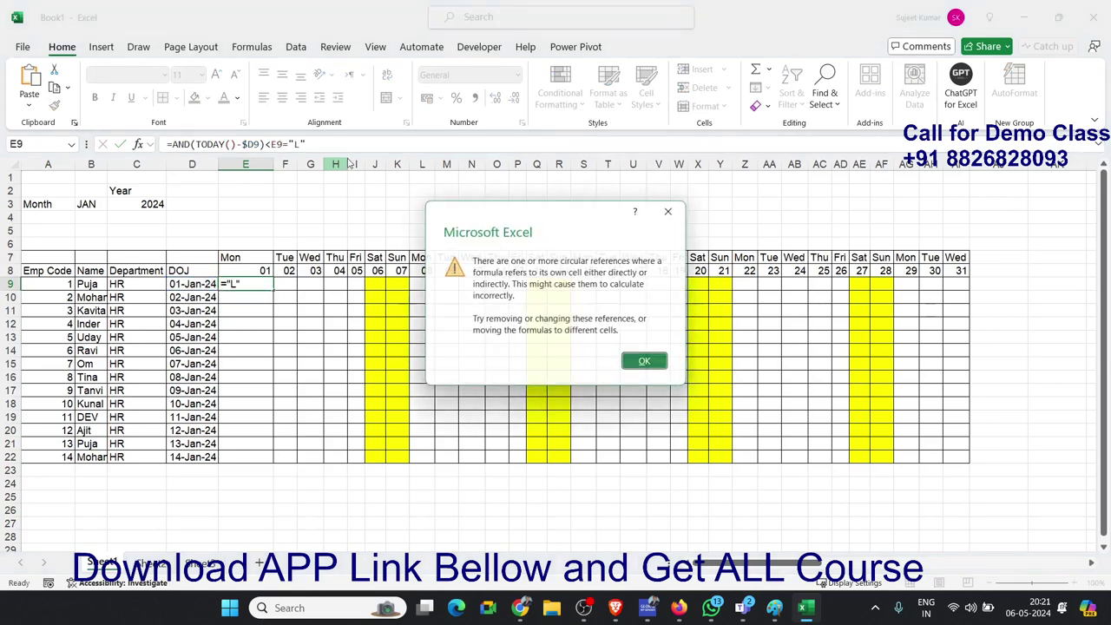
pyautogui.press('Return')
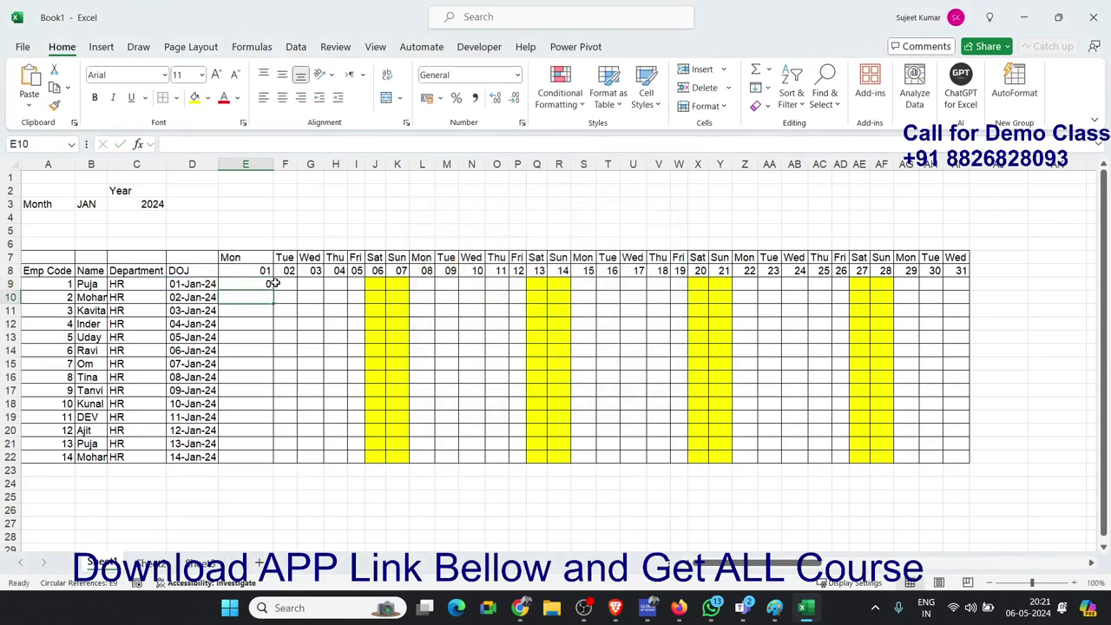
# Experiment with editing E9's formula, cancel the edit, and clear E9 entirely
pyautogui.click(271, 284)
pyautogui.tripleClick(330, 144)
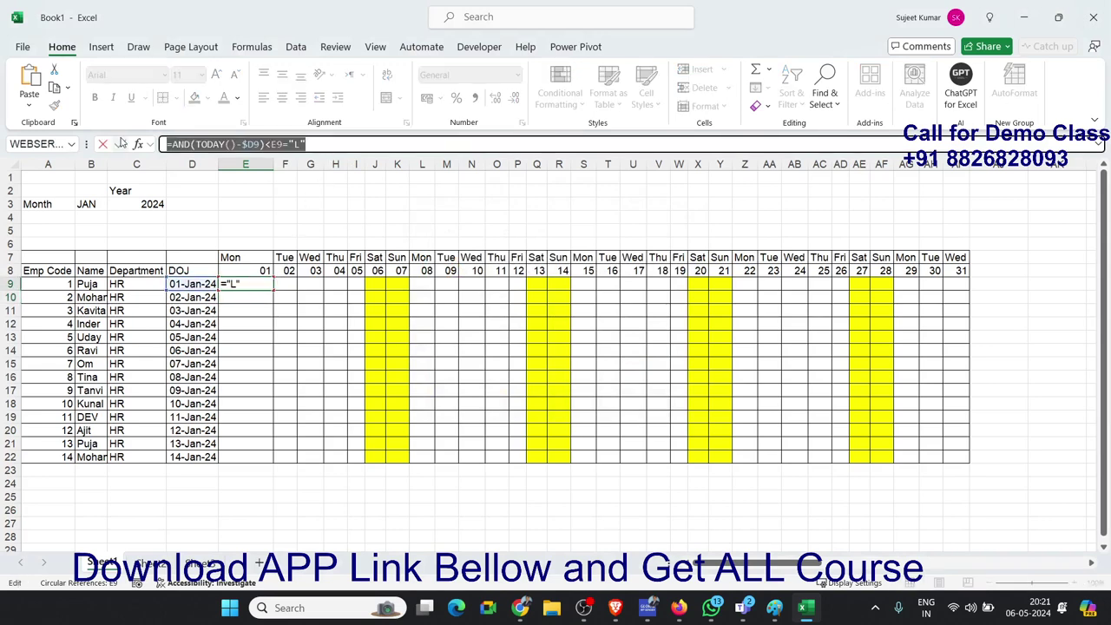
pyautogui.press('BackSpace')
pyautogui.press('Escape')
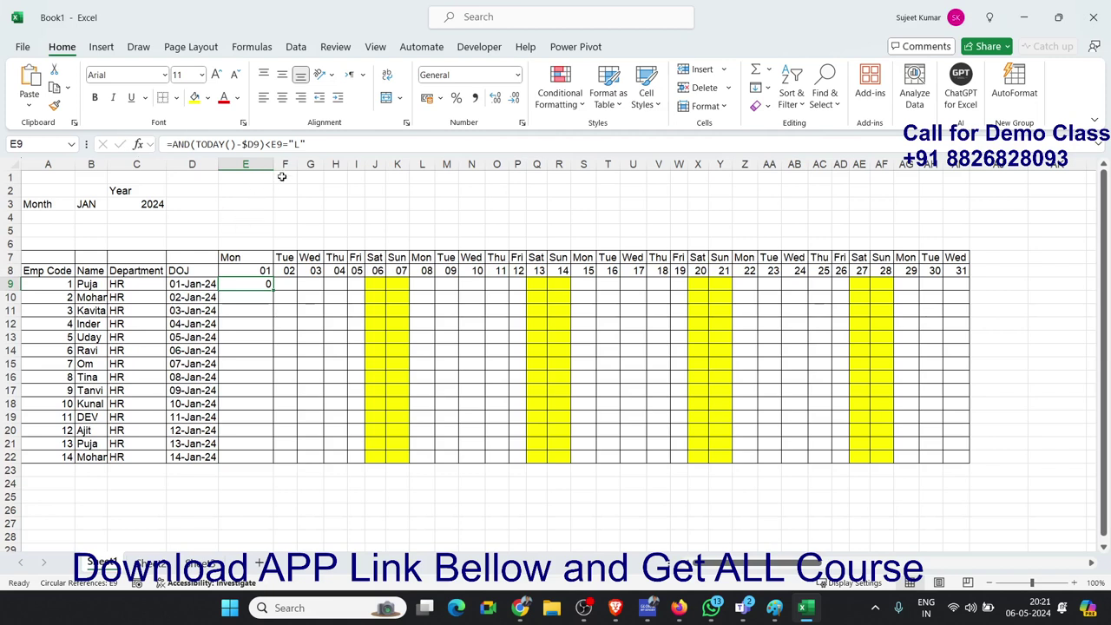
pyautogui.click(272, 144)
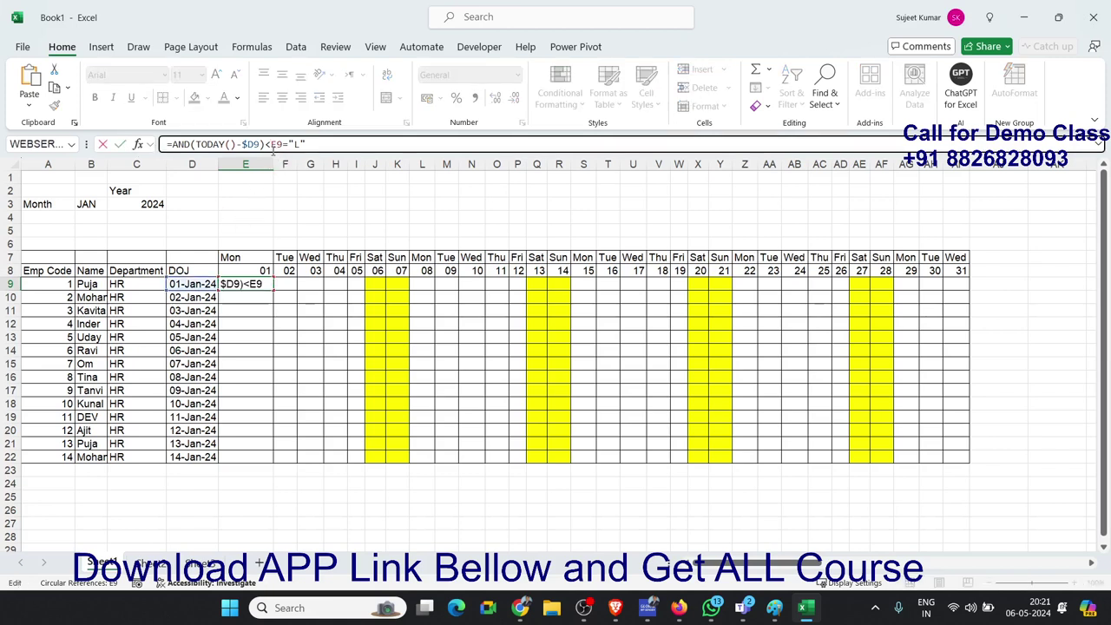
pyautogui.write('90,')
pyautogui.hotkey('shift', 'Home')
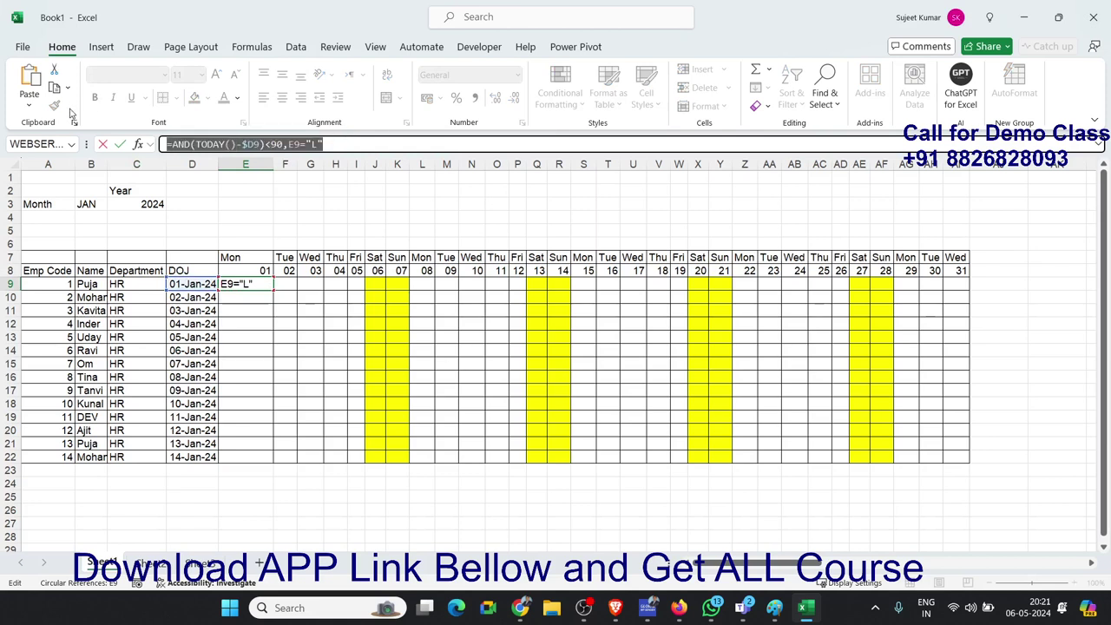
pyautogui.click(368, 148)
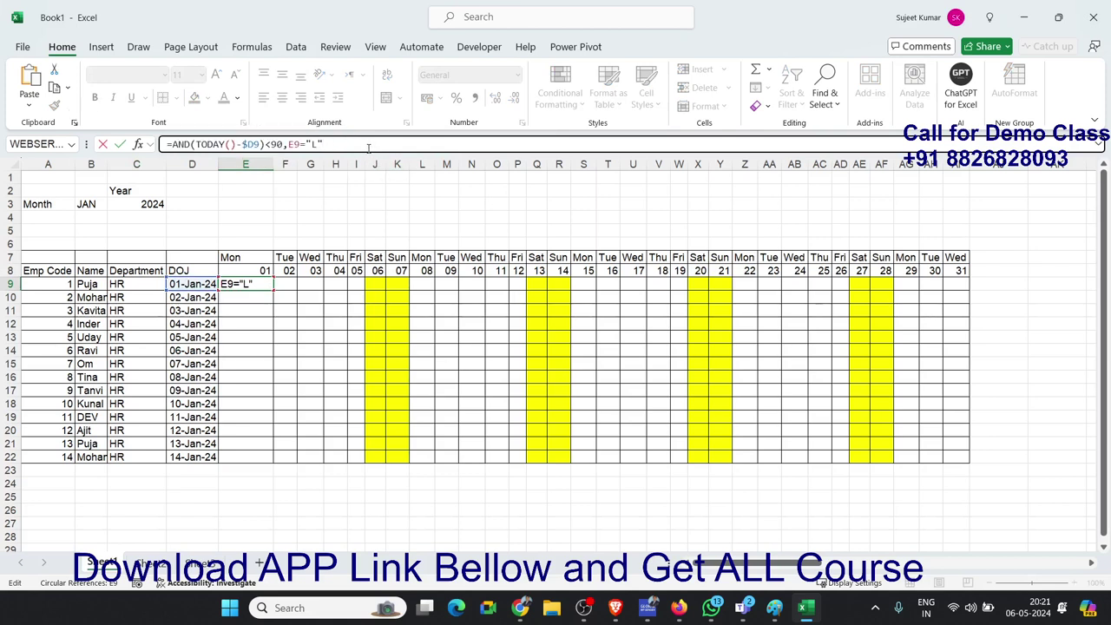
pyautogui.press('Escape')
pyautogui.press('Delete')
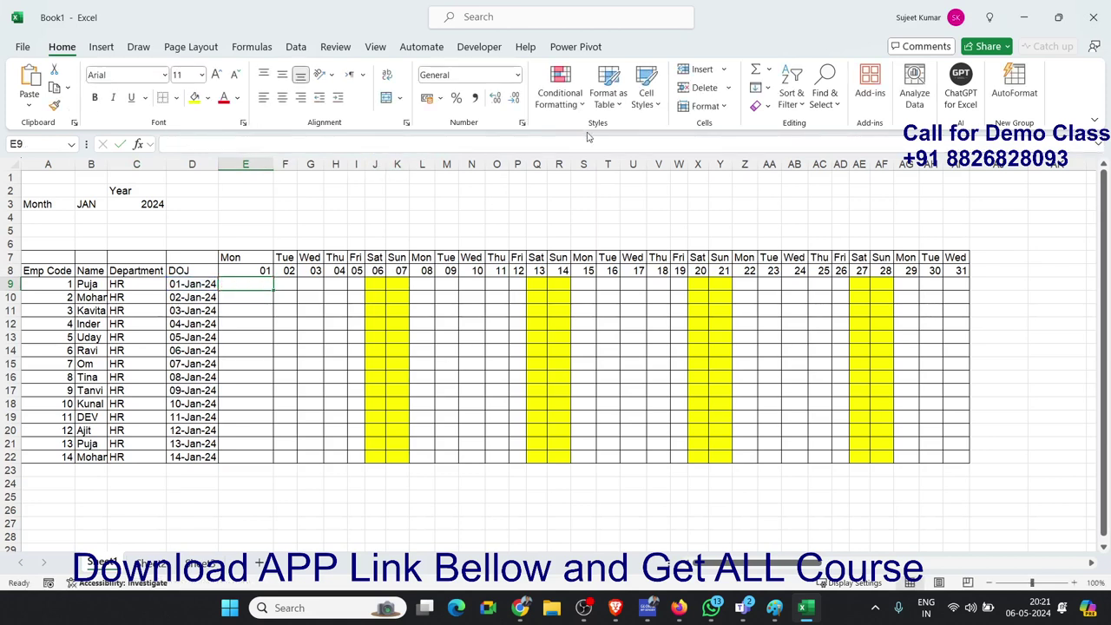
# Start a new formula-based conditional rule using =AND(TODAY()-$D9<90,E9="L")
pyautogui.click(560, 94)
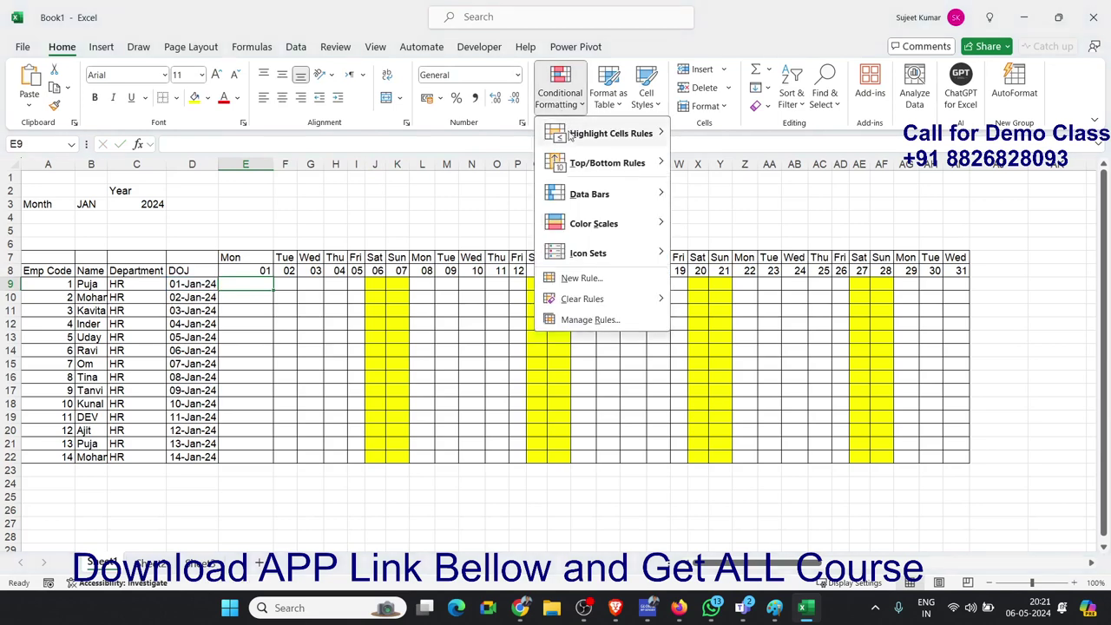
pyautogui.click(582, 278)
pyautogui.click(445, 399)
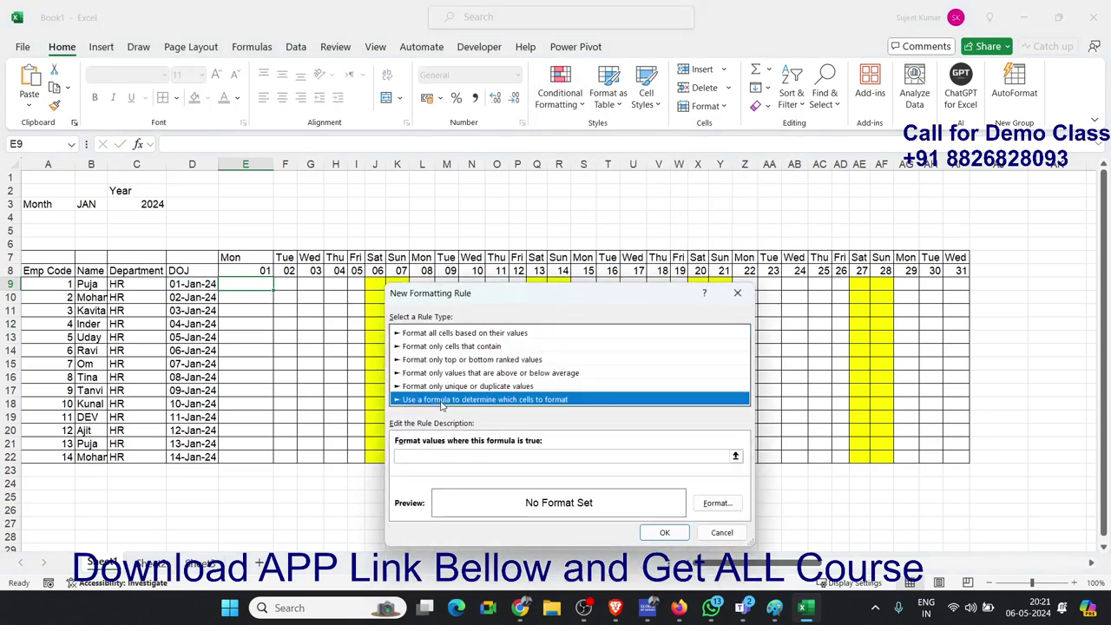
pyautogui.click(423, 457)
pyautogui.hotkey('ctrl', 'v')
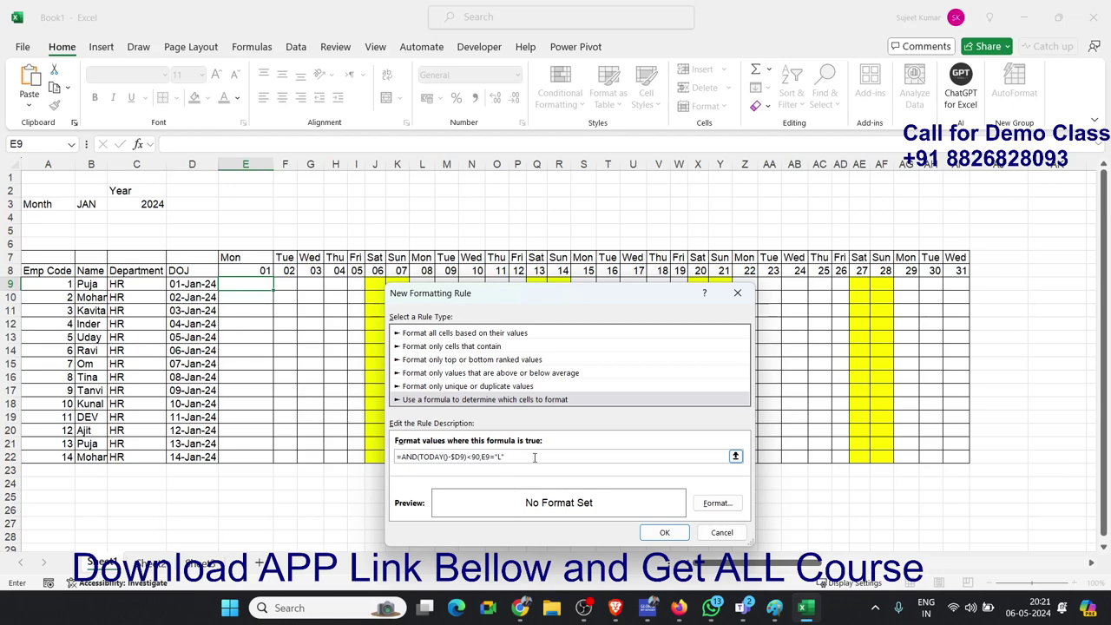
pyautogui.write(')')
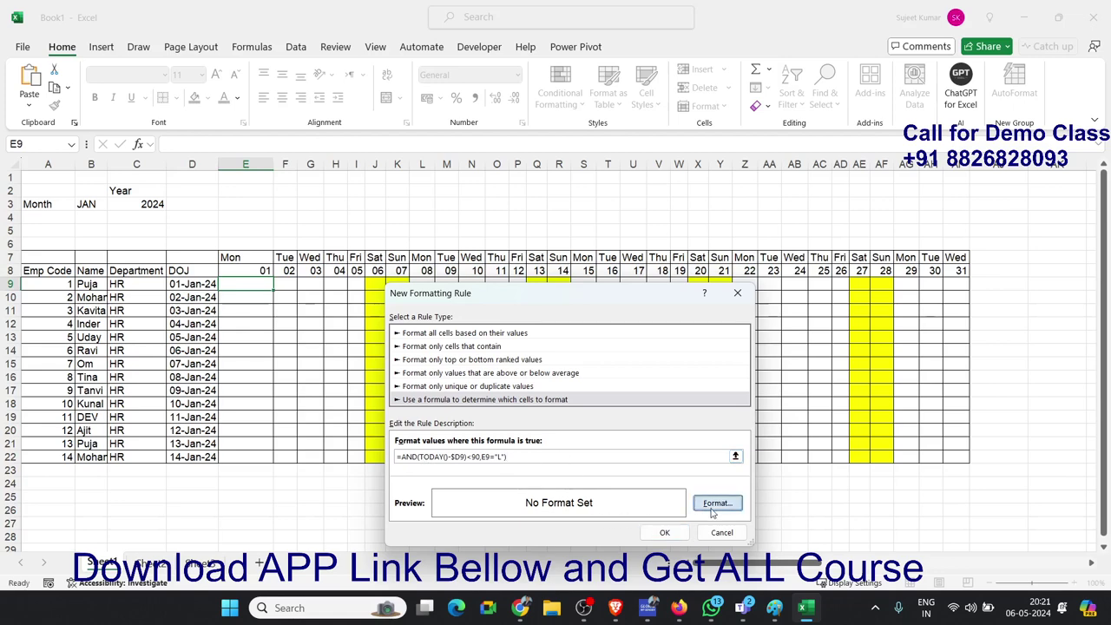
# Give the rule a red fill, remove the stray parenthesis after $D9, and save it
pyautogui.click(717, 503)
pyautogui.click(414, 369)
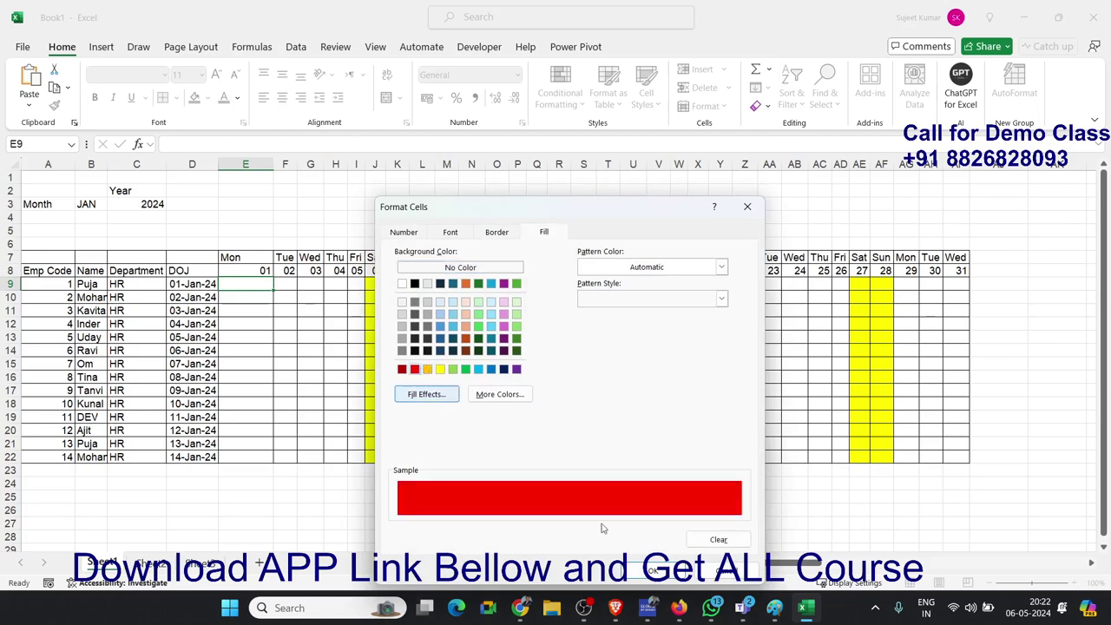
pyautogui.click(653, 571)
pyautogui.click(665, 532)
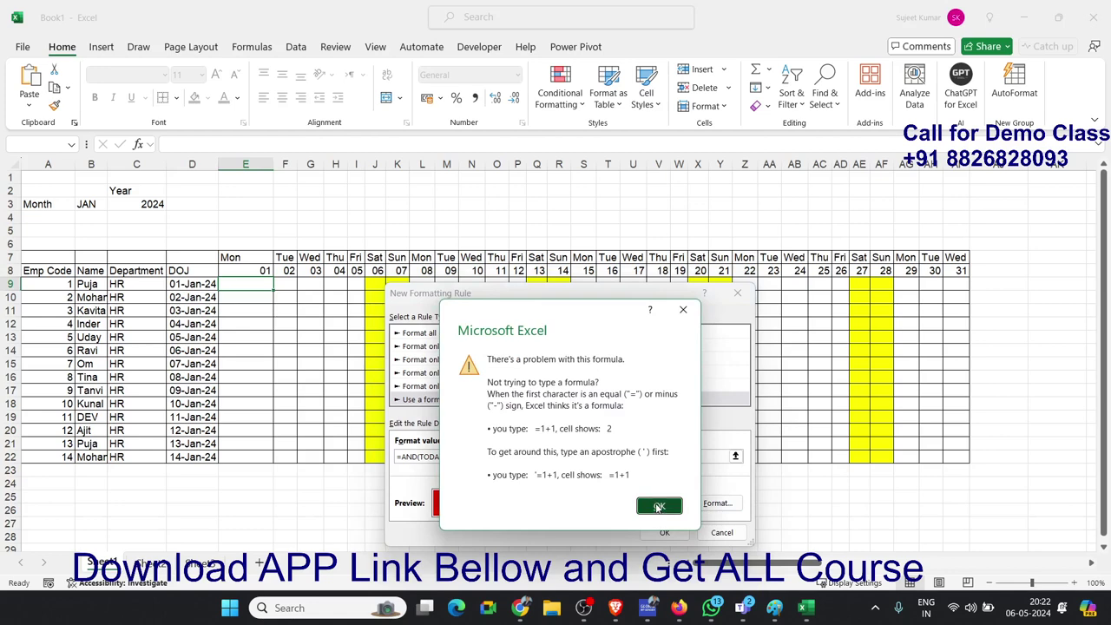
pyautogui.click(659, 508)
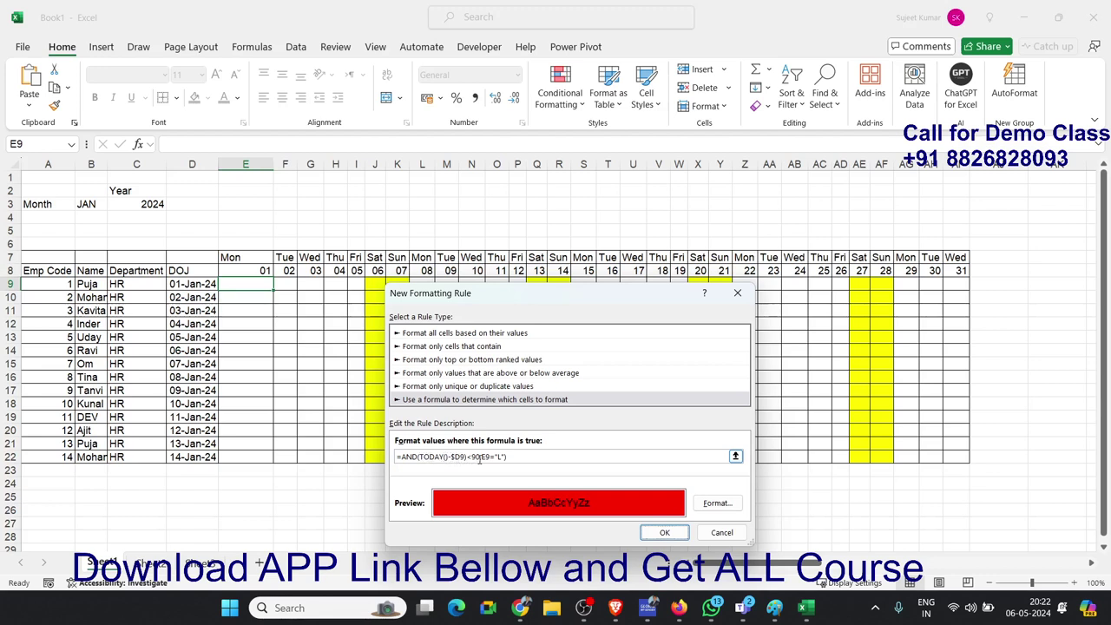
pyautogui.click(469, 456)
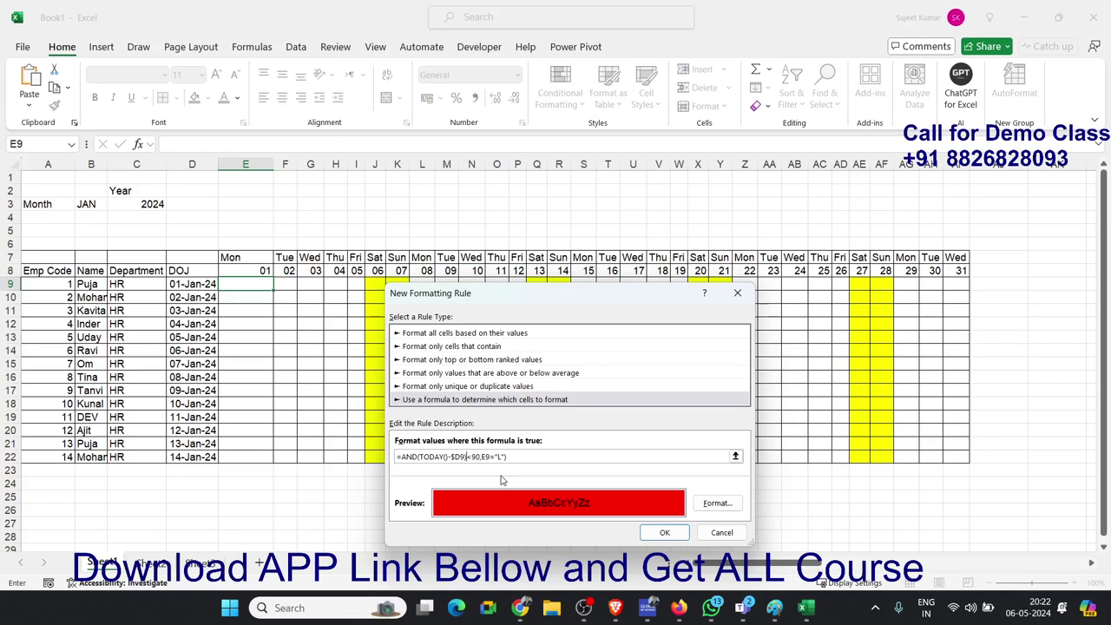
pyautogui.press('BackSpace')
pyautogui.click(664, 533)
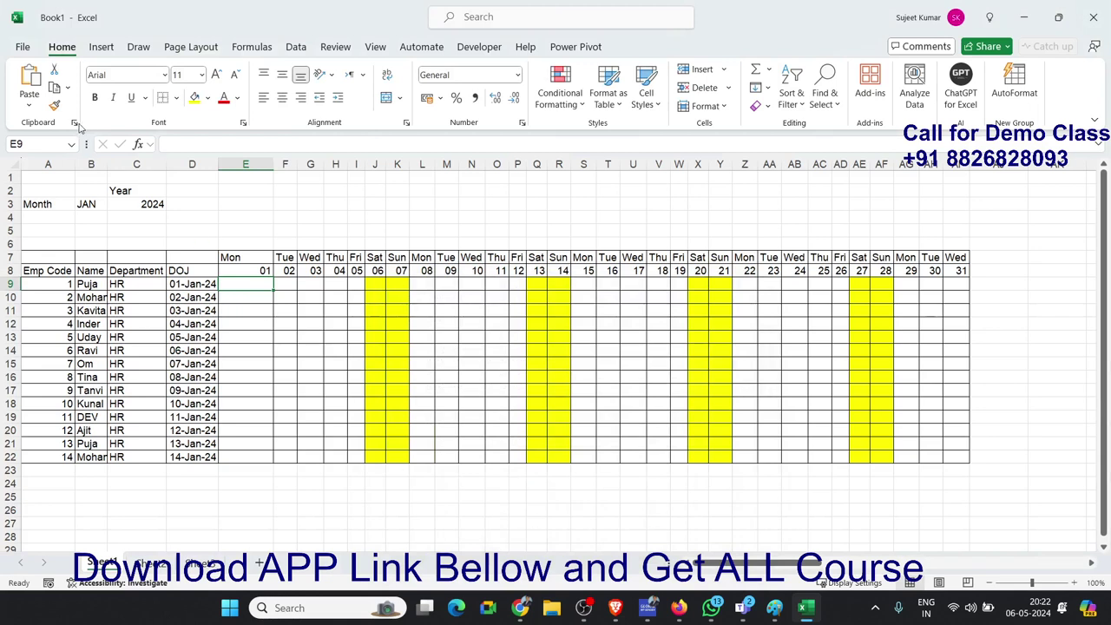
# Paint E9's formatting, including the red leave rule, across the attendance grid E9:AI22
pyautogui.click(54, 105)
pyautogui.moveTo(260, 285)
pyautogui.mouseDown()
pyautogui.moveTo(536, 319)
pyautogui.moveTo(951, 457)
pyautogui.mouseUp()
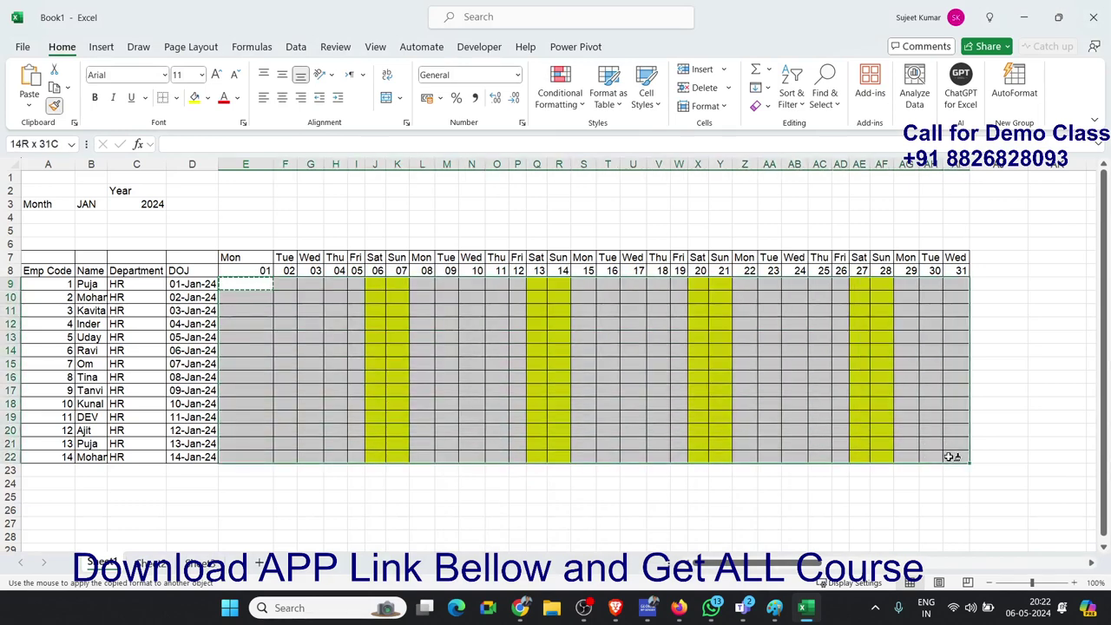
pyautogui.click(260, 283)
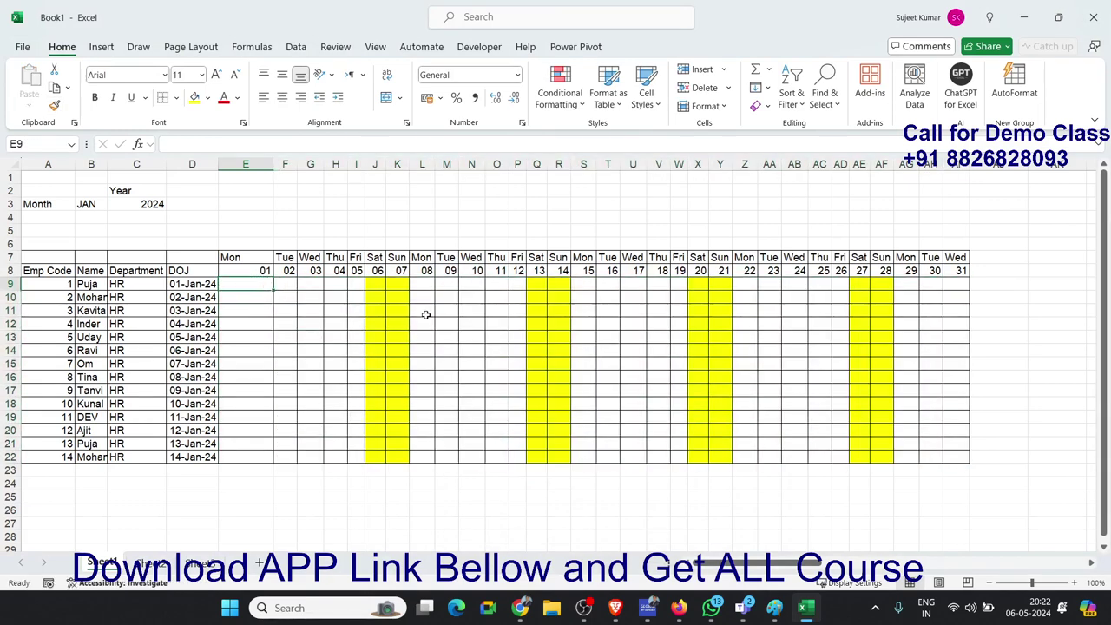
# Test the leave rule by entering L in M12, then clear it
pyautogui.write('L')
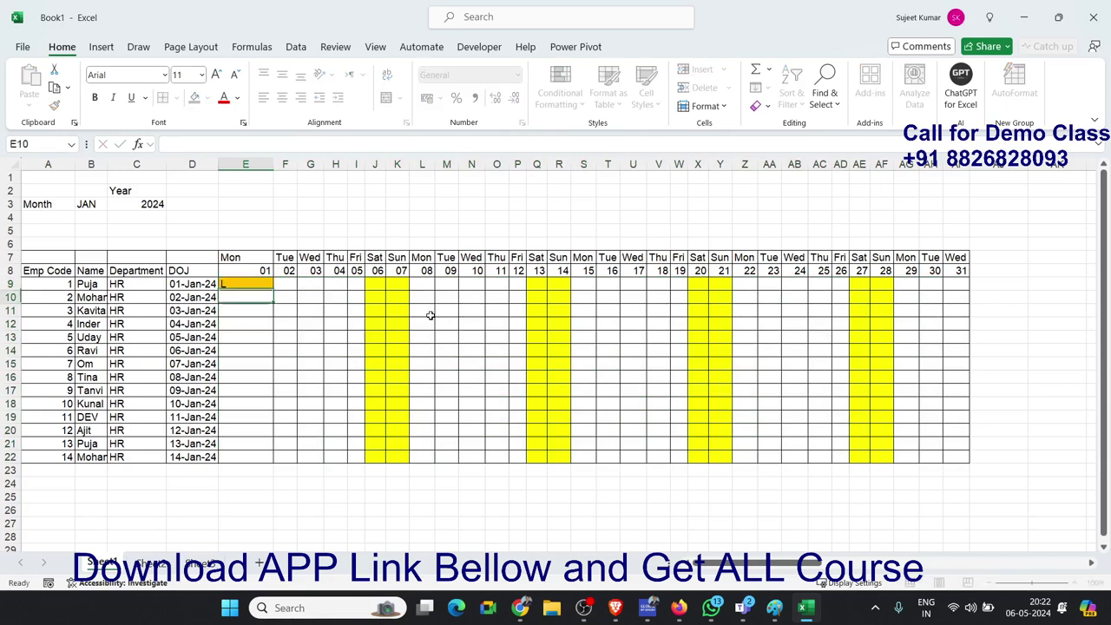
pyautogui.press('Escape')
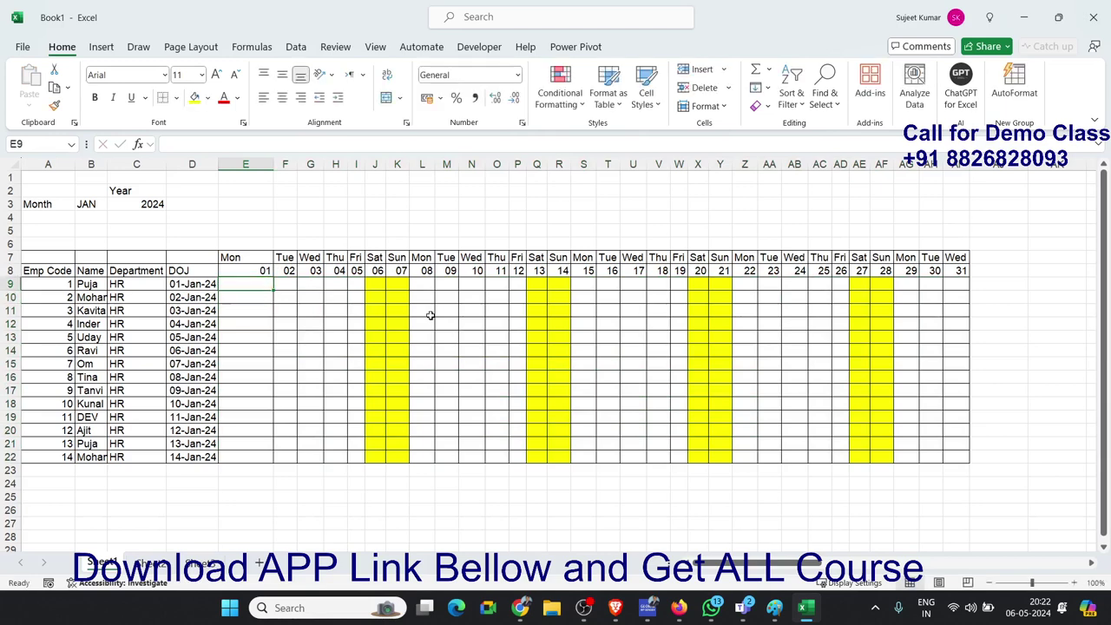
pyautogui.press('Right')
pyautogui.press('Right')
pyautogui.click(444, 324)
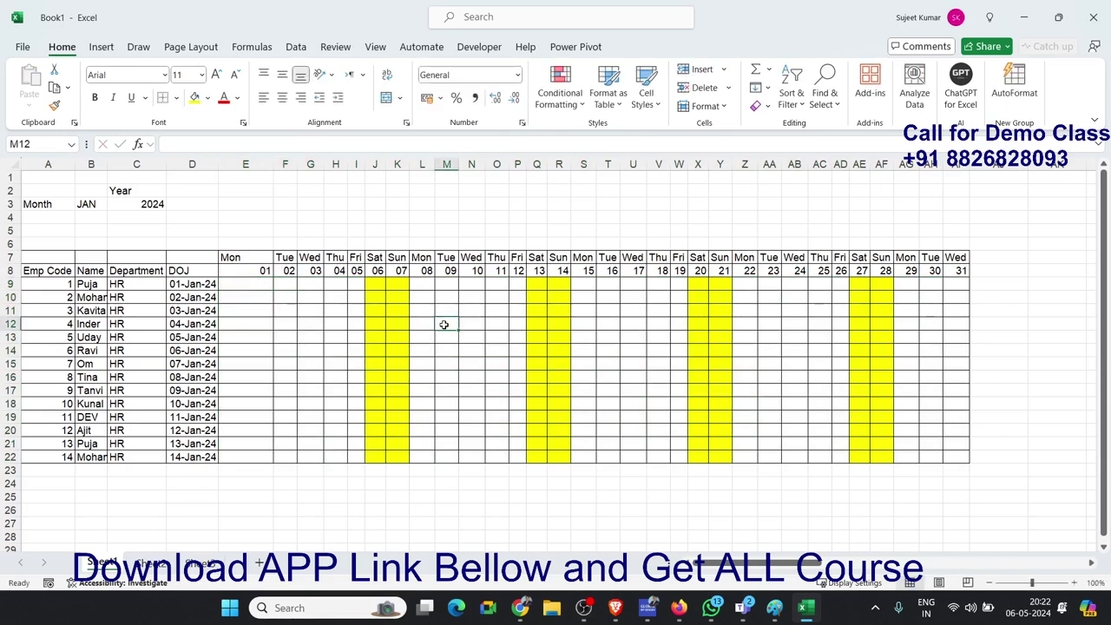
pyautogui.write('L')
pyautogui.press('Return')
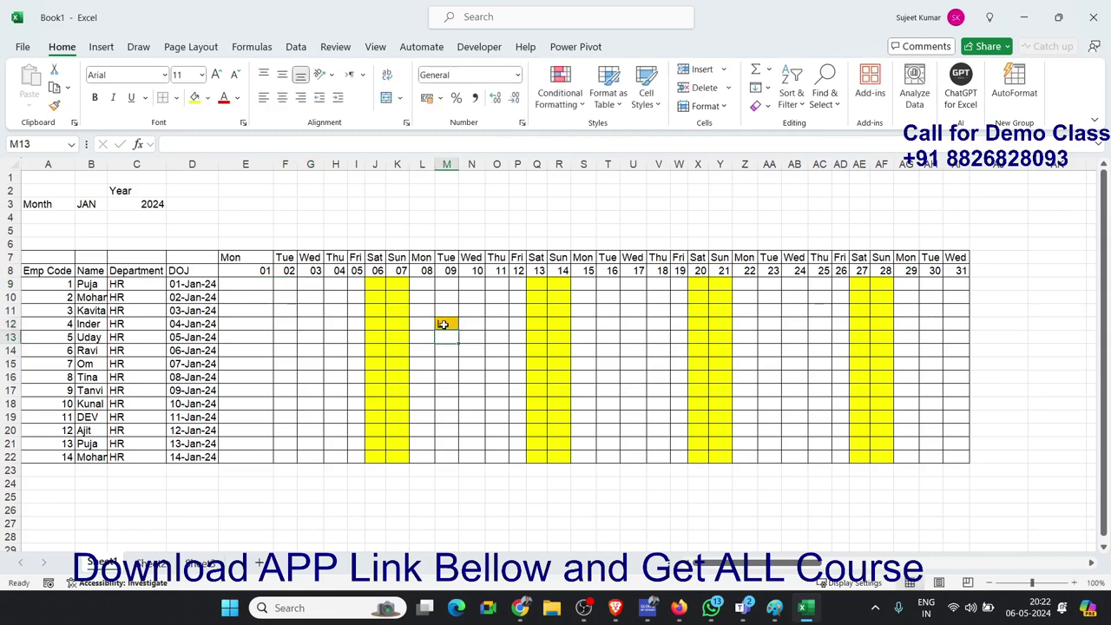
pyautogui.press('Up')
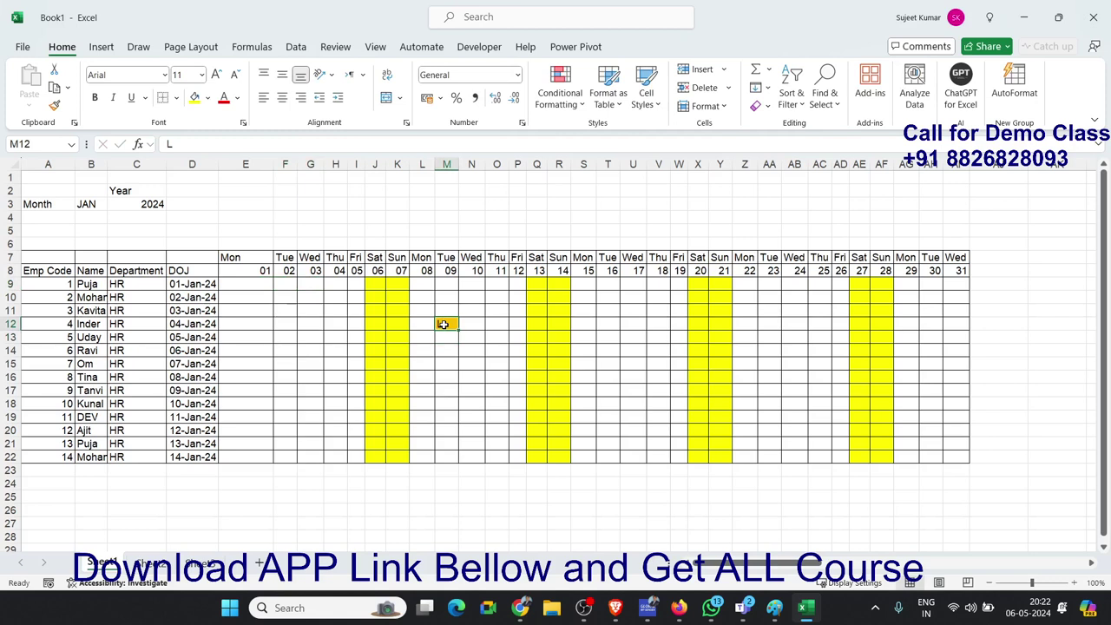
pyautogui.press('Delete')
# Change D12's joining date to 04-Apr-24, confirm an L in M12 turns red, then clear it
pyautogui.click(197, 321)
pyautogui.write('4')
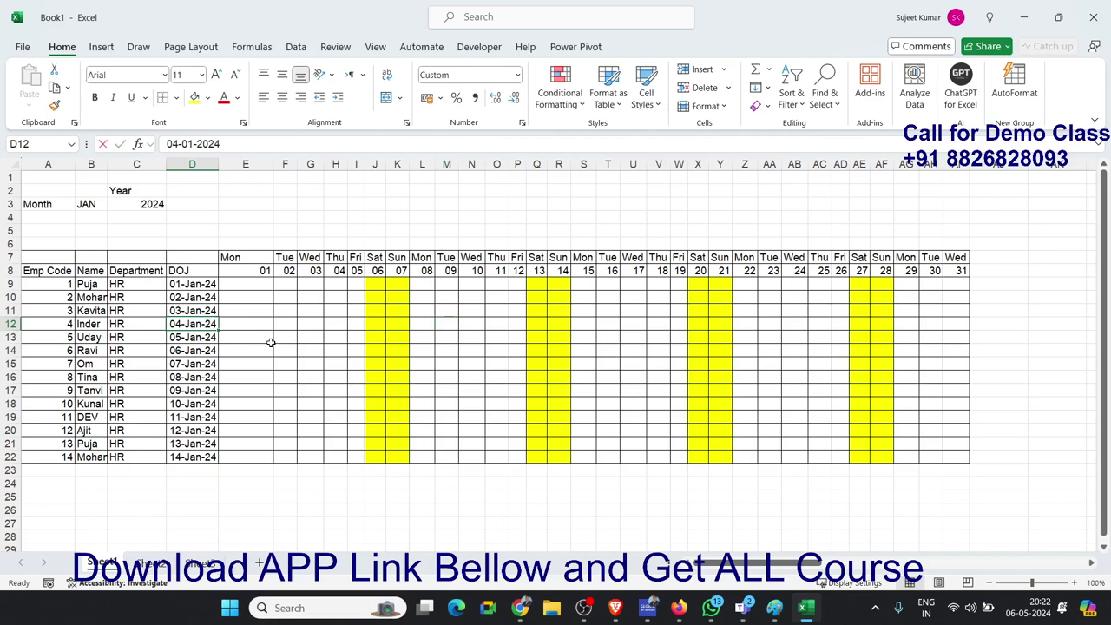
pyautogui.write('/4')
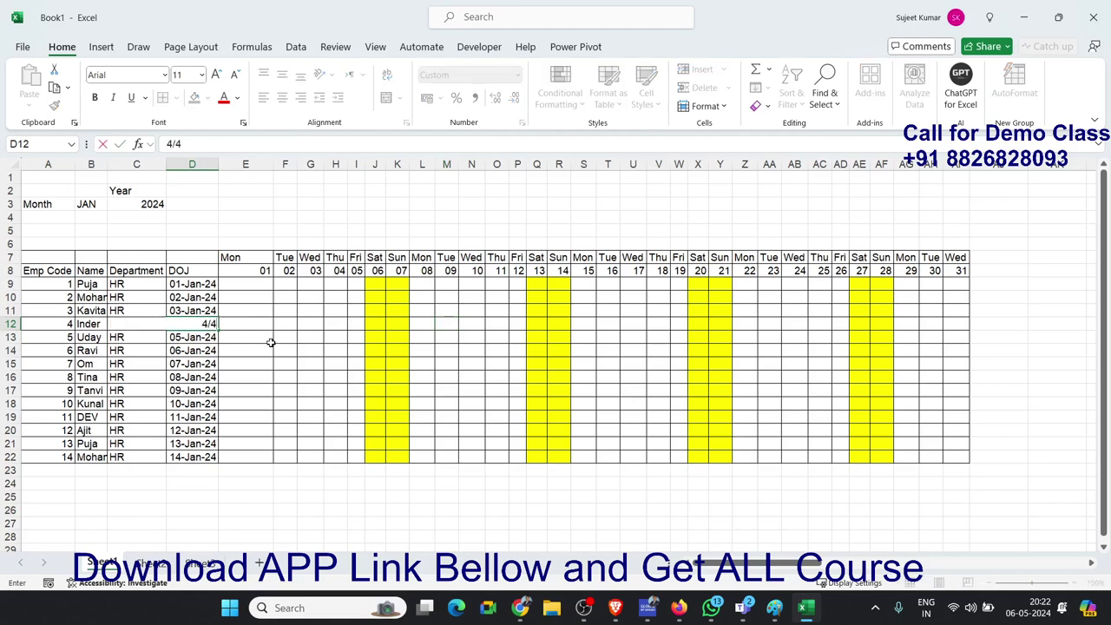
pyautogui.press('Return')
pyautogui.press('Up')
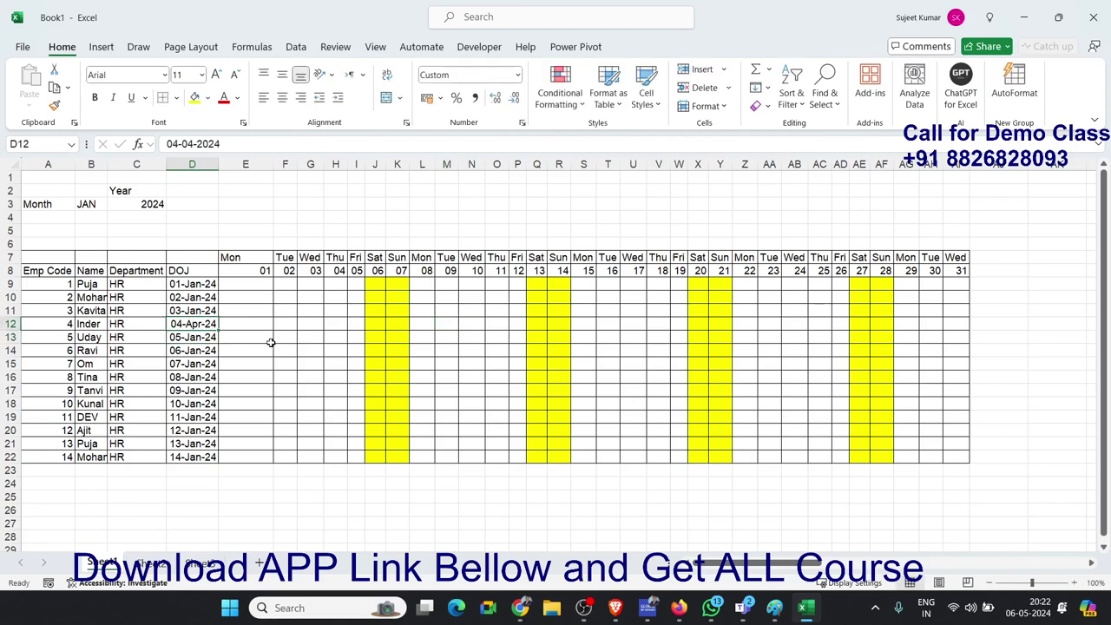
pyautogui.press('Right')
pyautogui.press('Right')
pyautogui.press('Right')
pyautogui.press('Right')
pyautogui.press('Right')
pyautogui.press('Right')
pyautogui.press('Right')
pyautogui.press('Right')
pyautogui.press('Right')
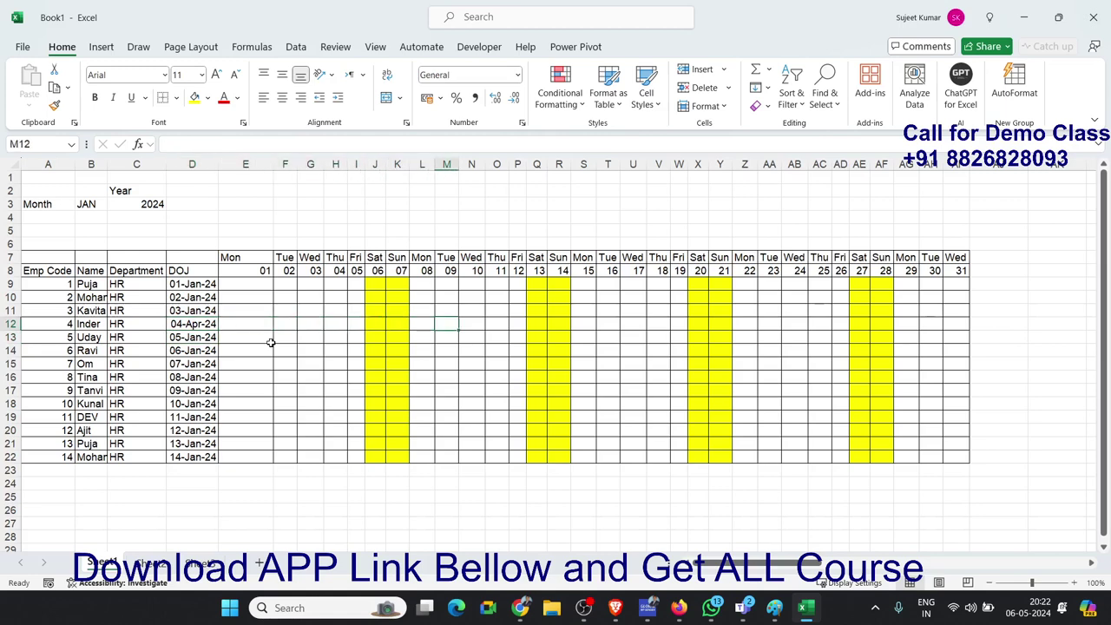
pyautogui.write('L')
pyautogui.press('Return')
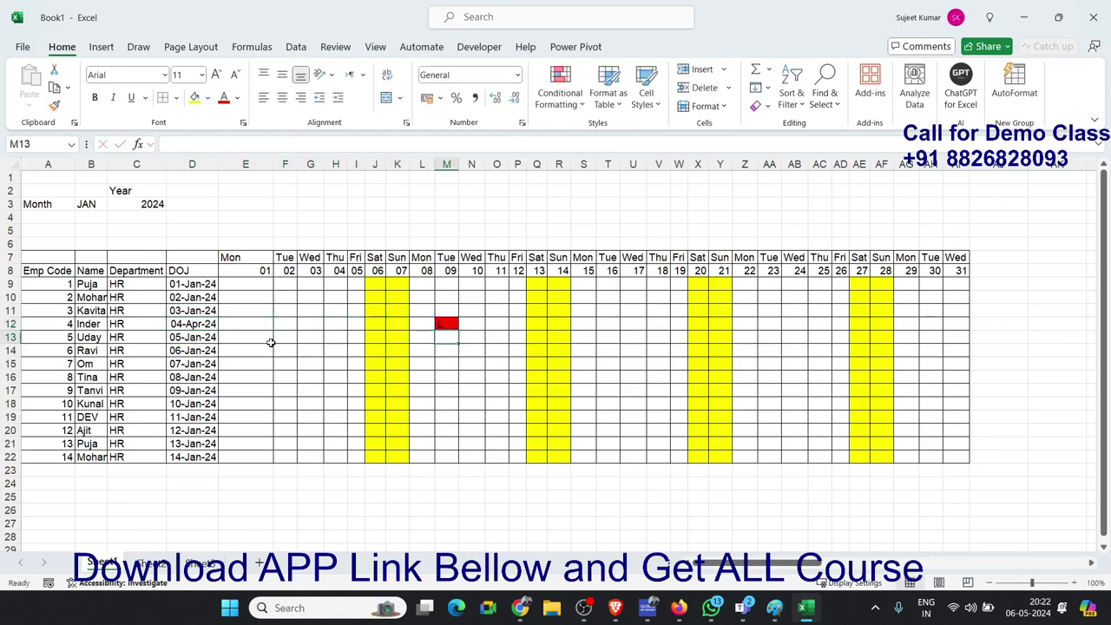
pyautogui.press('Up')
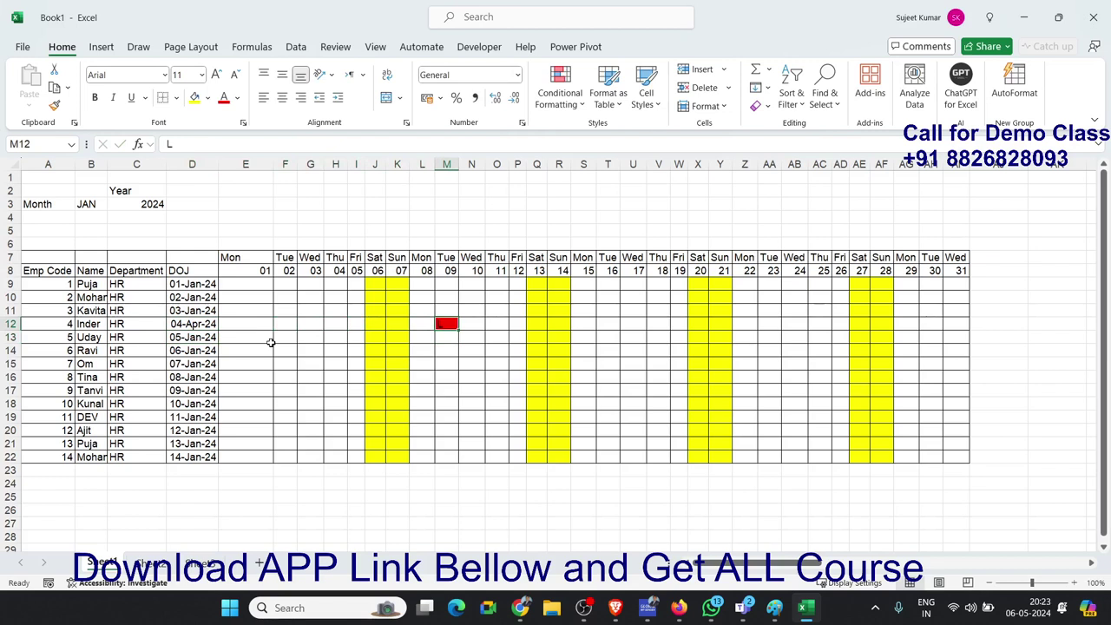
pyautogui.click(185, 511)
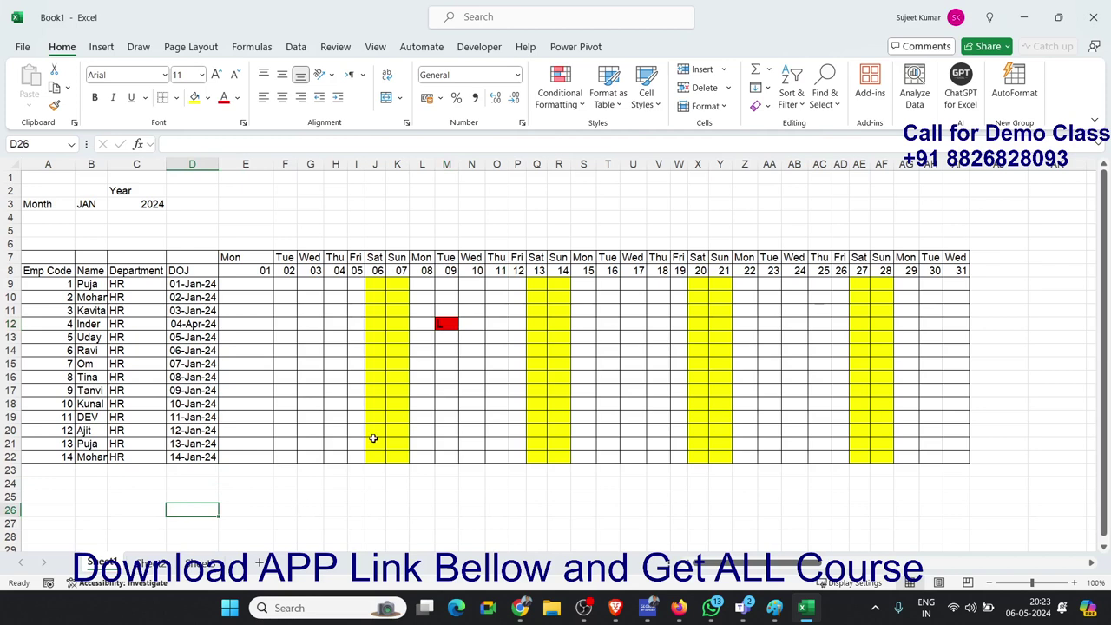
pyautogui.click(446, 323)
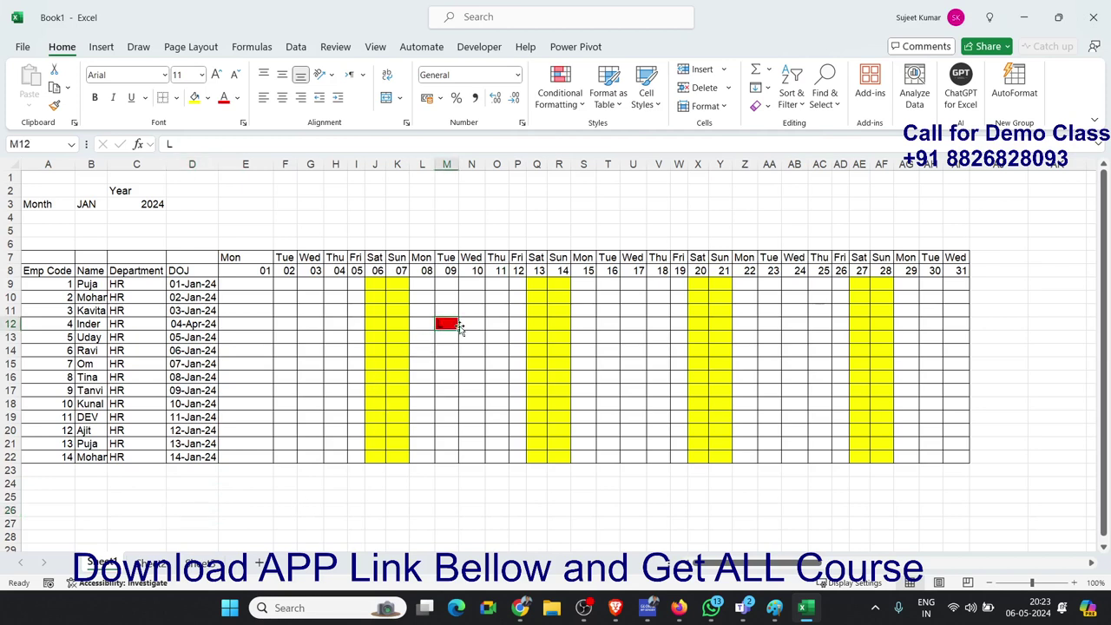
pyautogui.press('Delete')
pyautogui.click(250, 284)
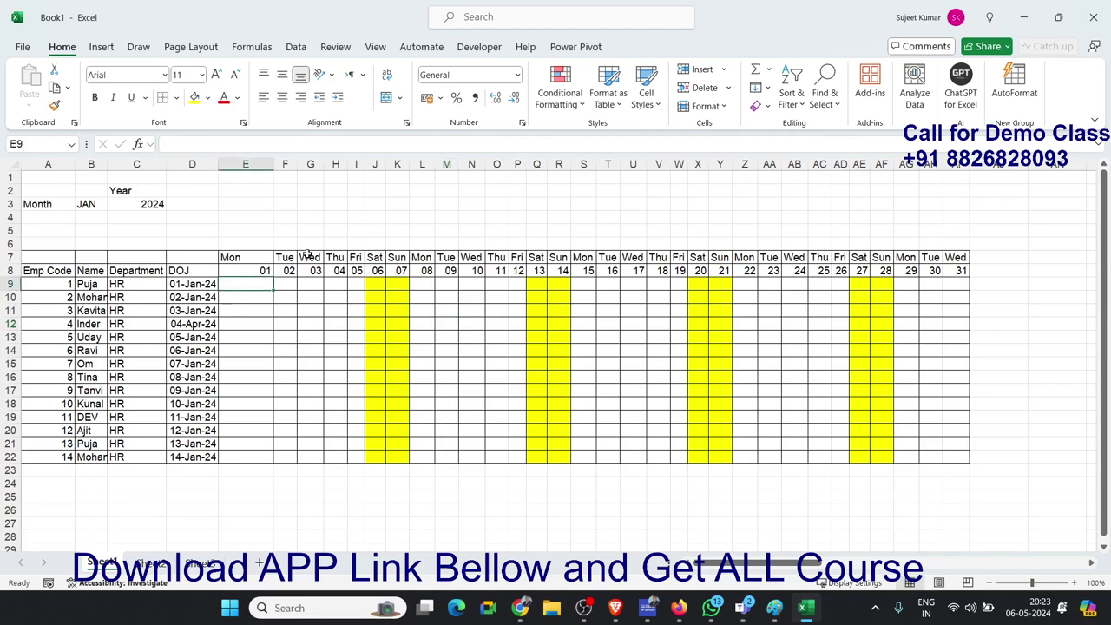
# Edit the red leave rule's formula to =AND(E$8-$D9<90,E9="L") and apply it
pyautogui.click(563, 102)
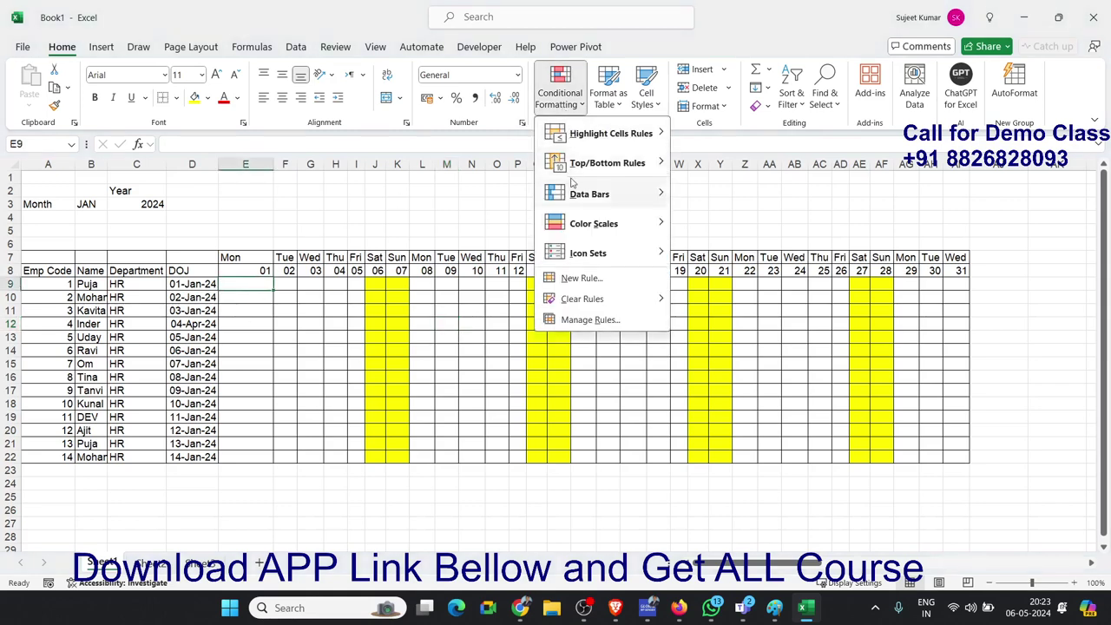
pyautogui.click(591, 319)
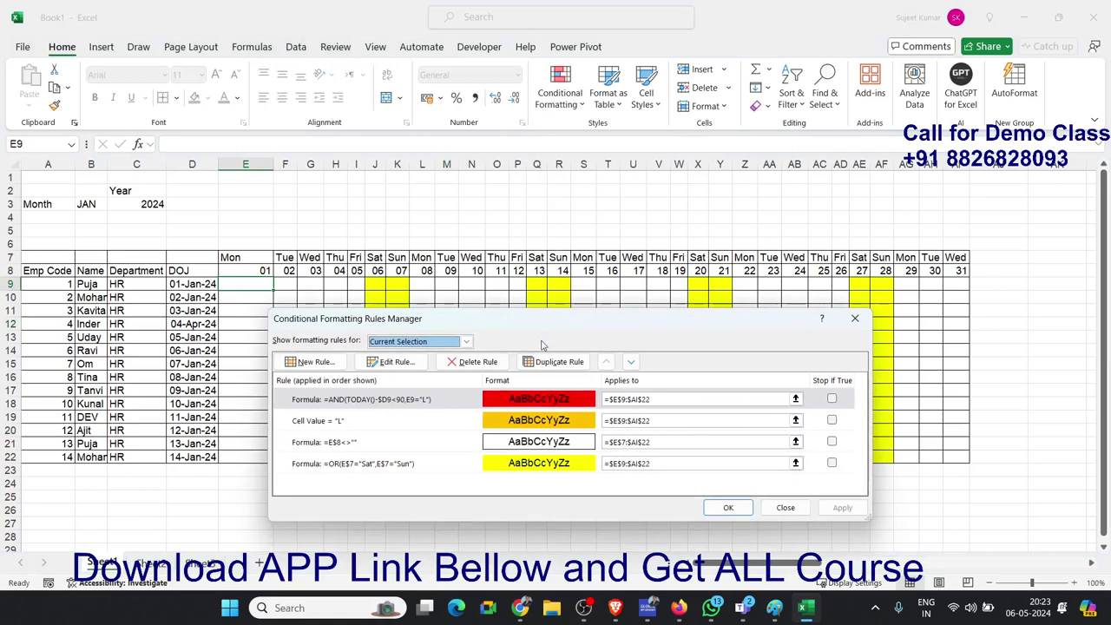
pyautogui.doubleClick(431, 402)
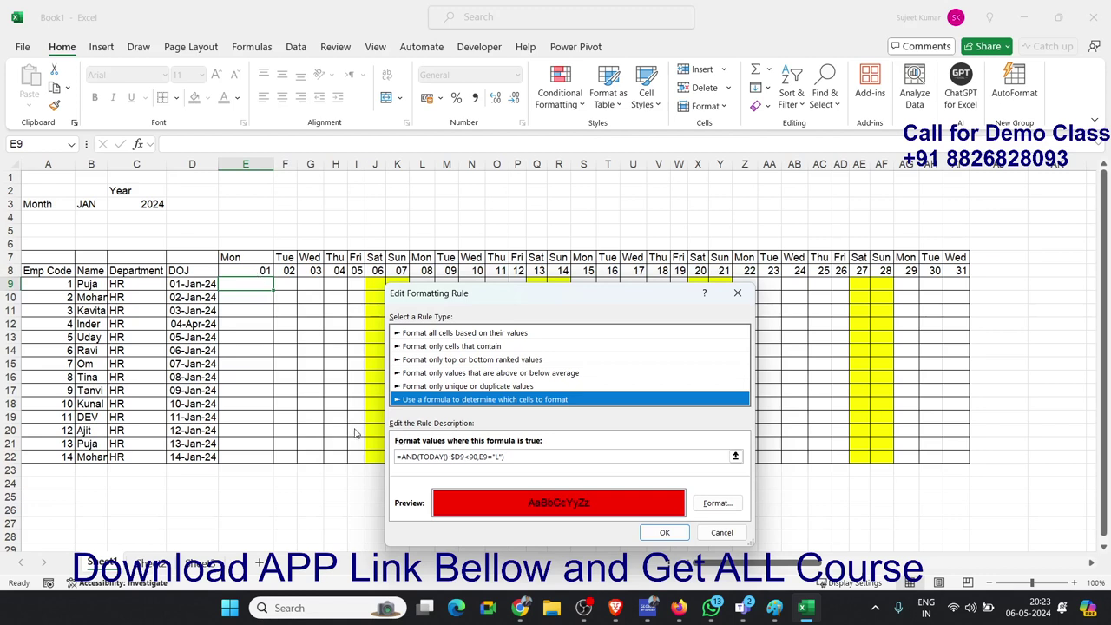
pyautogui.click(449, 455)
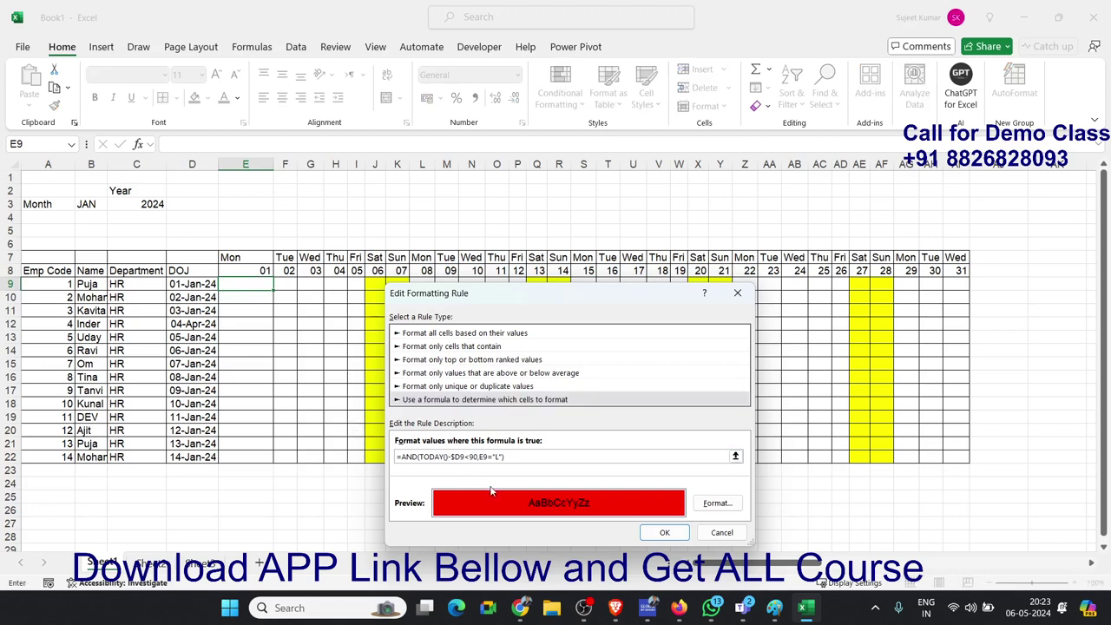
pyautogui.press('BackSpace')
pyautogui.press('BackSpace')
pyautogui.press('BackSpace')
pyautogui.press('BackSpace')
pyautogui.press('BackSpace')
pyautogui.press('BackSpace')
pyautogui.press('BackSpace')
pyautogui.write('$-')
pyautogui.press('Left')
pyautogui.press('Left')
pyautogui.write('E')
pyautogui.press('Right')
pyautogui.write('8')
pyautogui.click(684, 539)
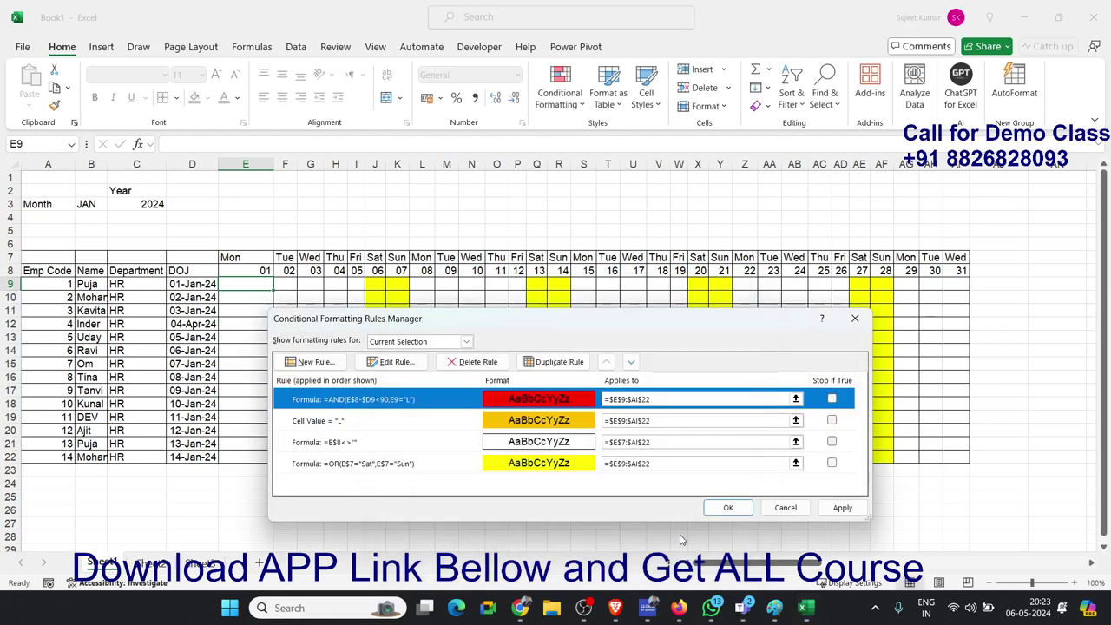
pyautogui.click(837, 518)
pyautogui.click(729, 508)
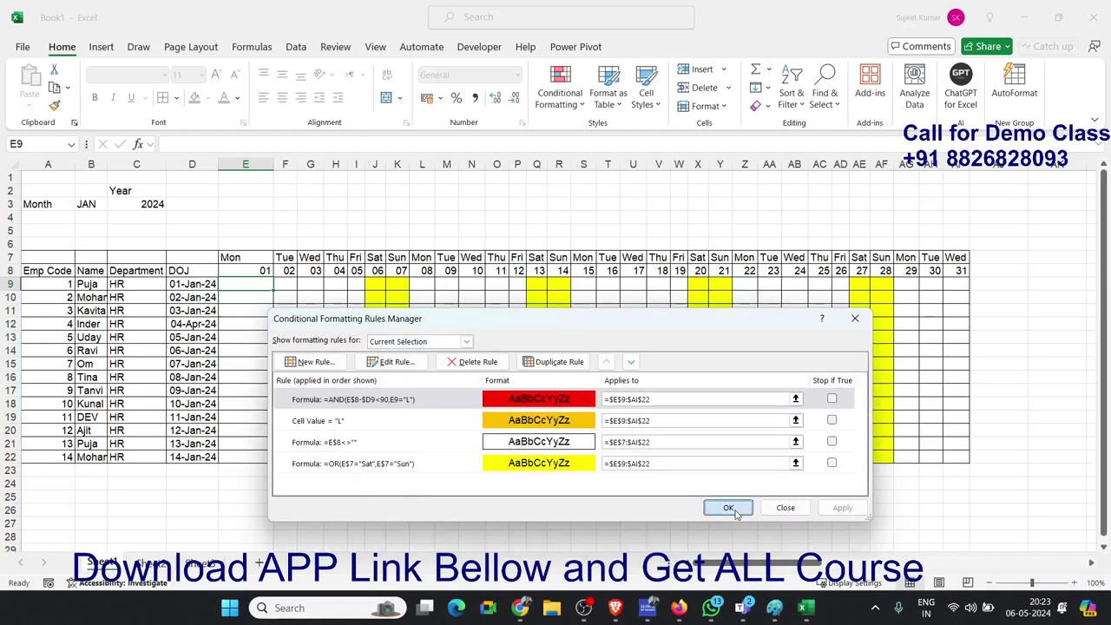
# Repaint E9's formatting across the grid and auto-fit column E's width
pyautogui.click(54, 105)
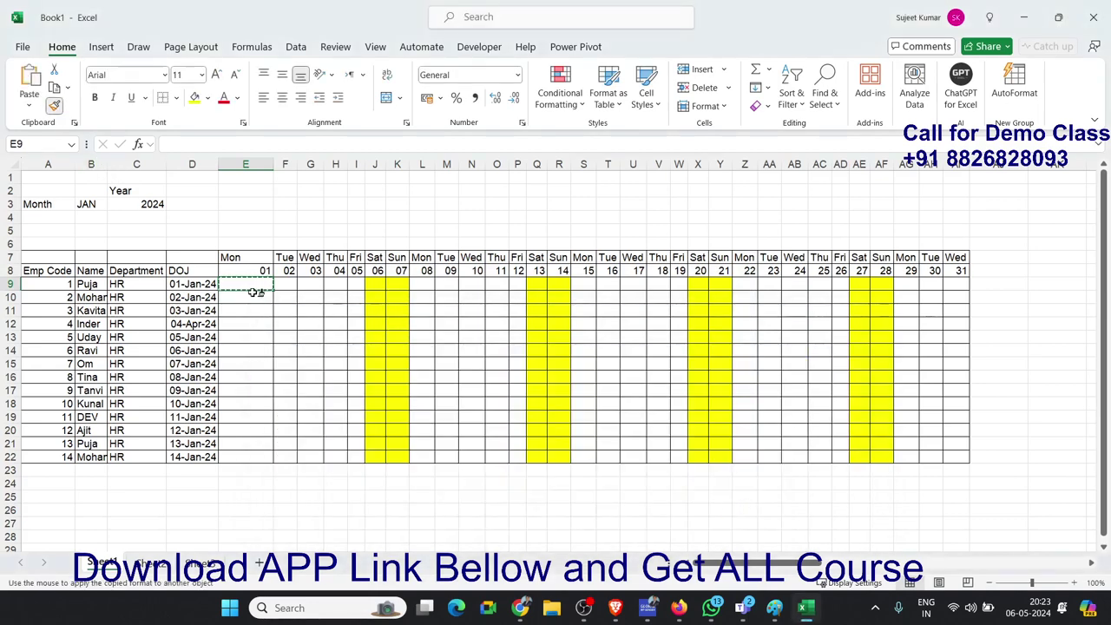
pyautogui.moveTo(248, 286); pyautogui.dragTo(944, 466)
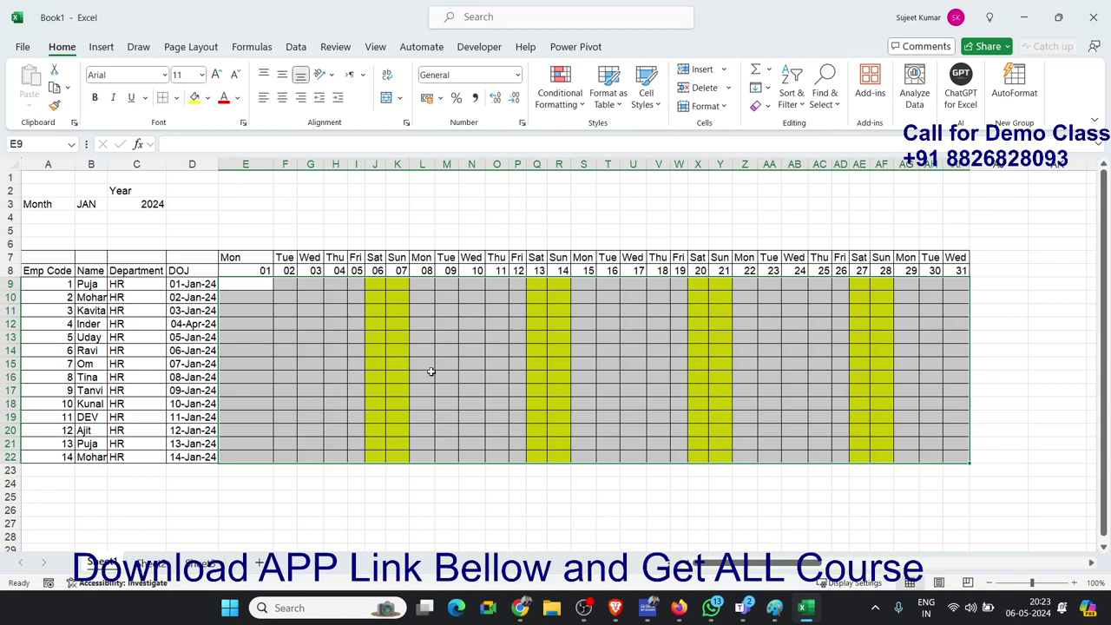
pyautogui.doubleClick(272, 165)
pyautogui.click(364, 284)
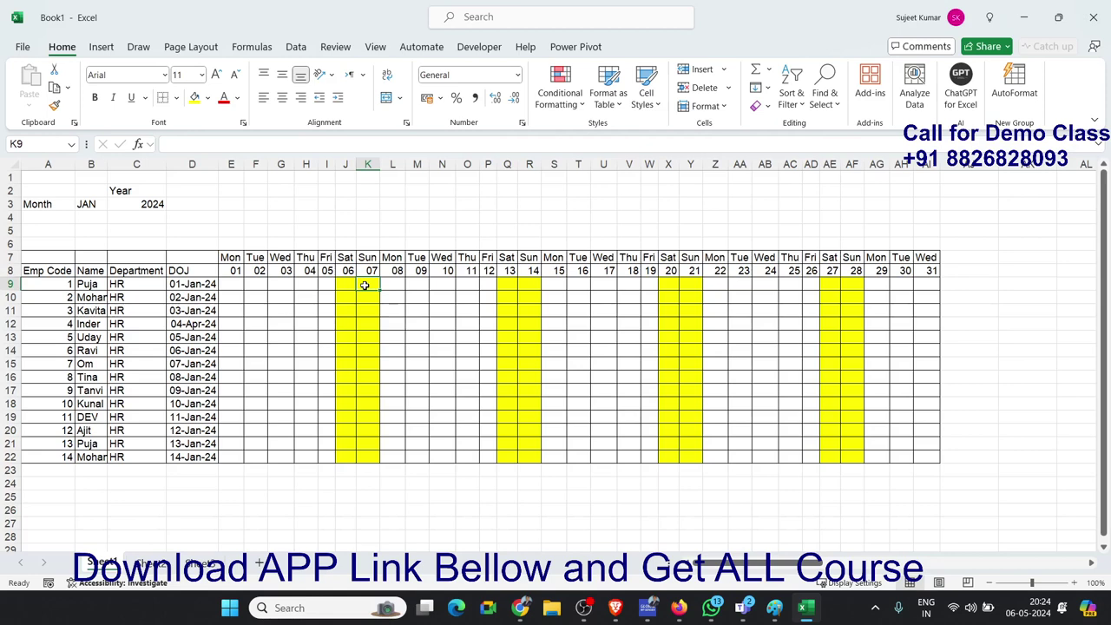
# Hide the sheet's row and column headings and its gridlines
pyautogui.click(92, 200)
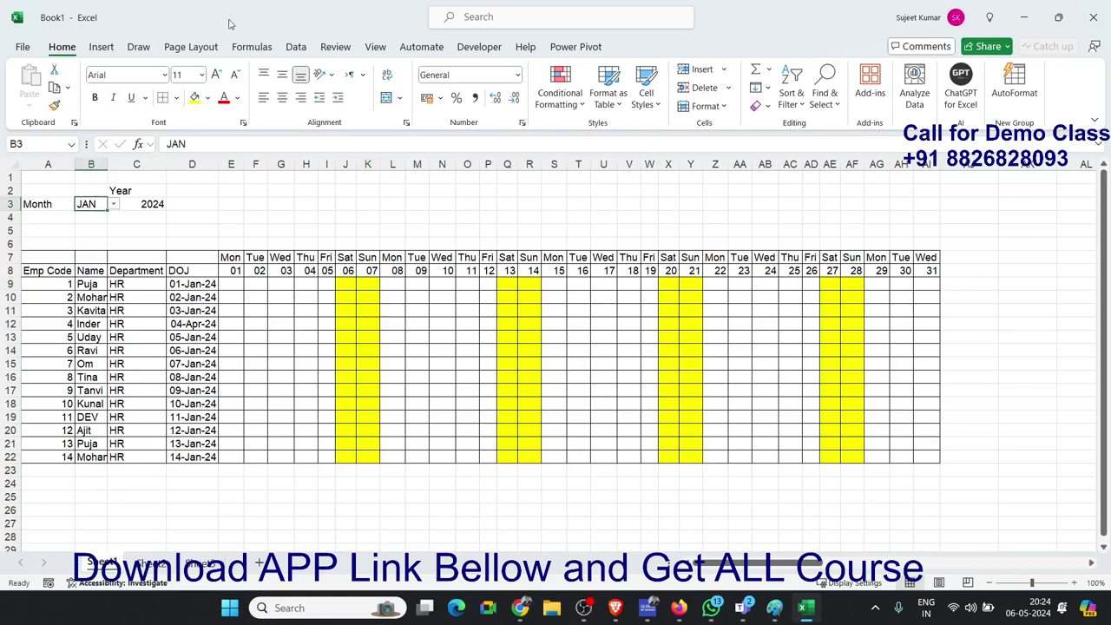
pyautogui.click(198, 50)
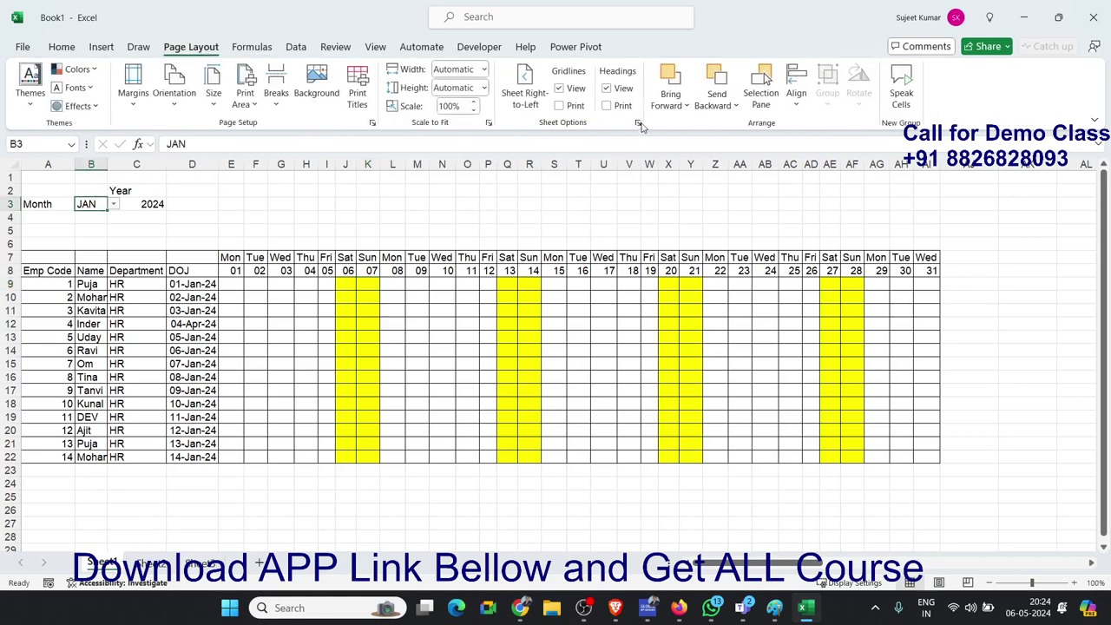
pyautogui.click(624, 89)
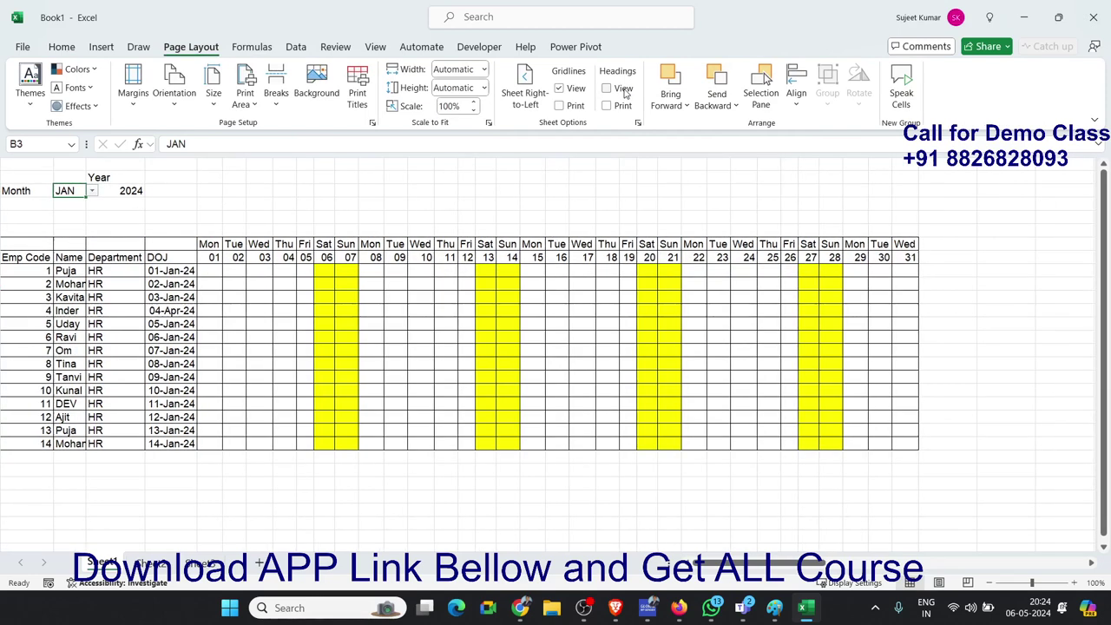
pyautogui.click(569, 92)
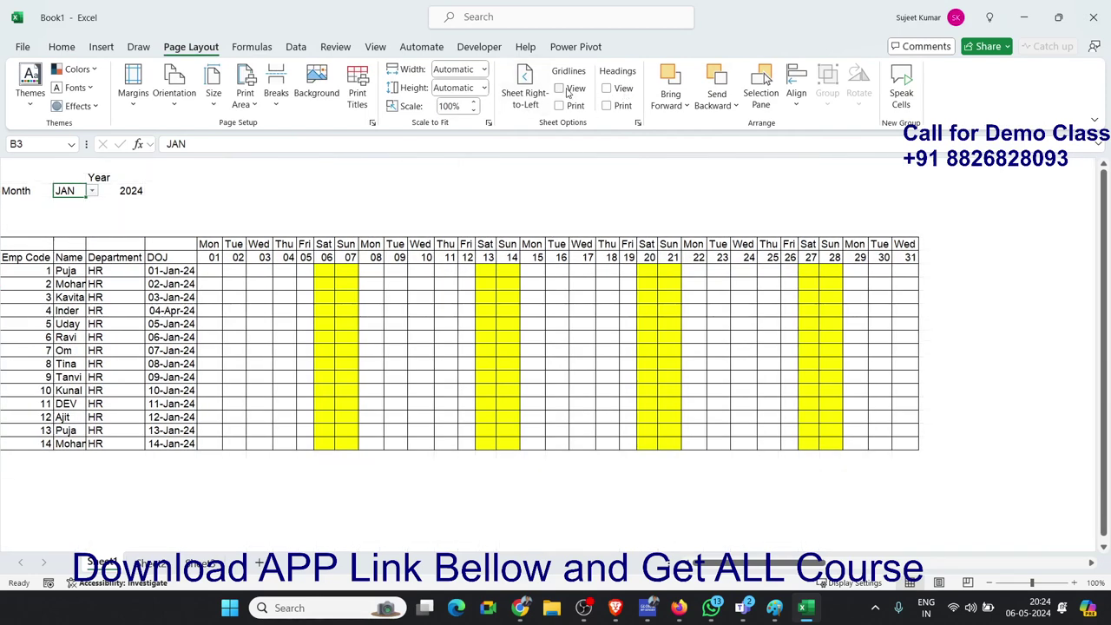
# Try FEB and MAR in the B3 month dropdown, then set it back to JAN
pyautogui.click(92, 192)
pyautogui.click(71, 218)
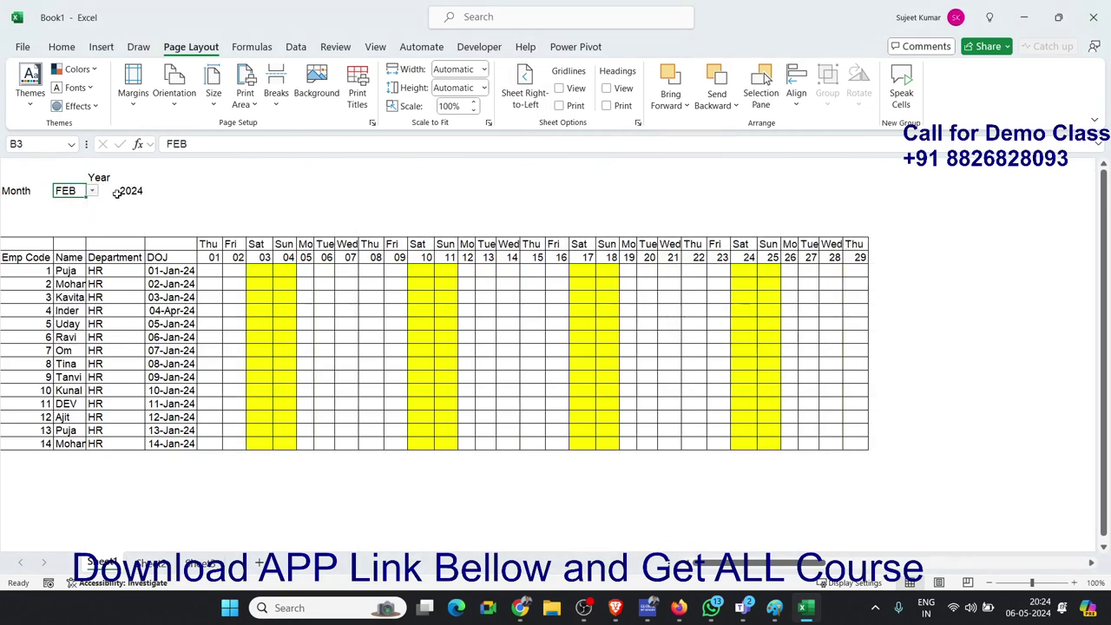
pyautogui.click(91, 191)
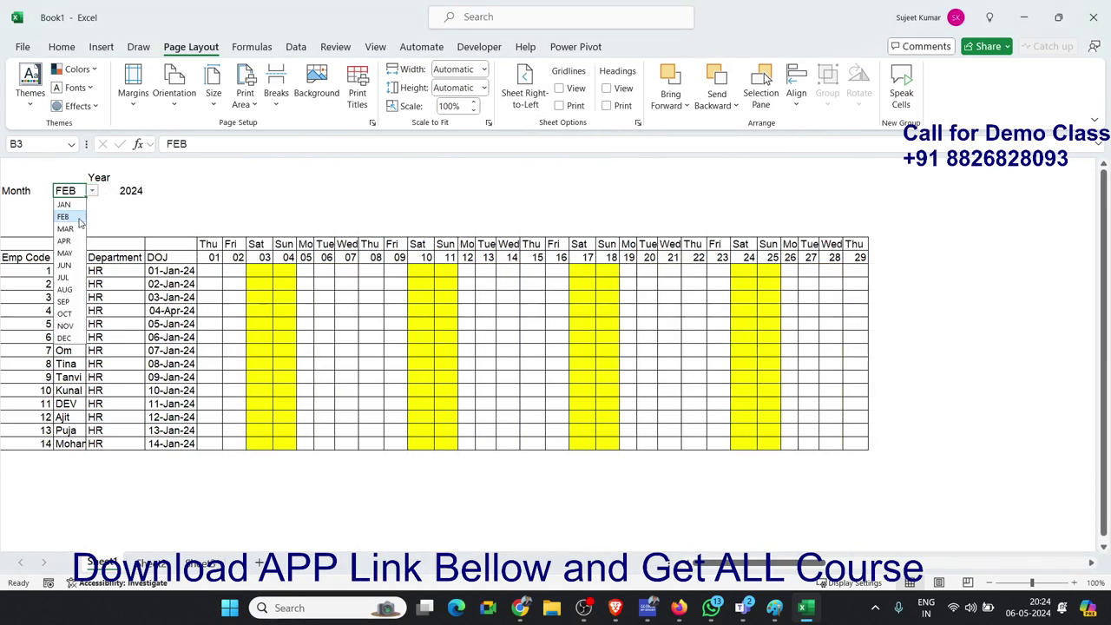
pyautogui.click(68, 229)
pyautogui.click(130, 191)
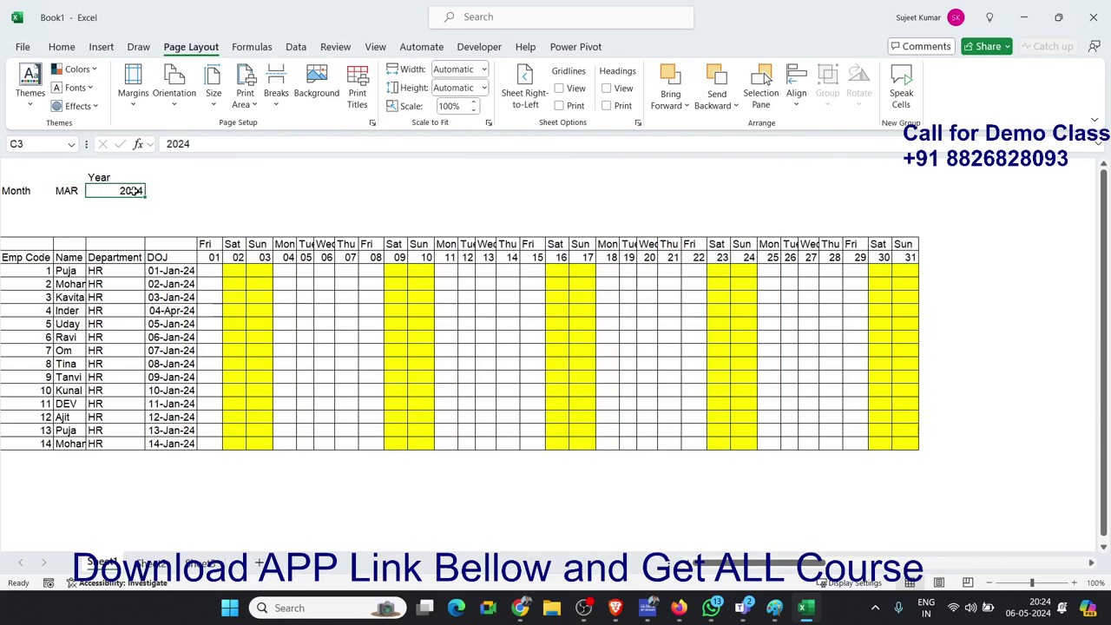
pyautogui.click(76, 191)
pyautogui.click(92, 192)
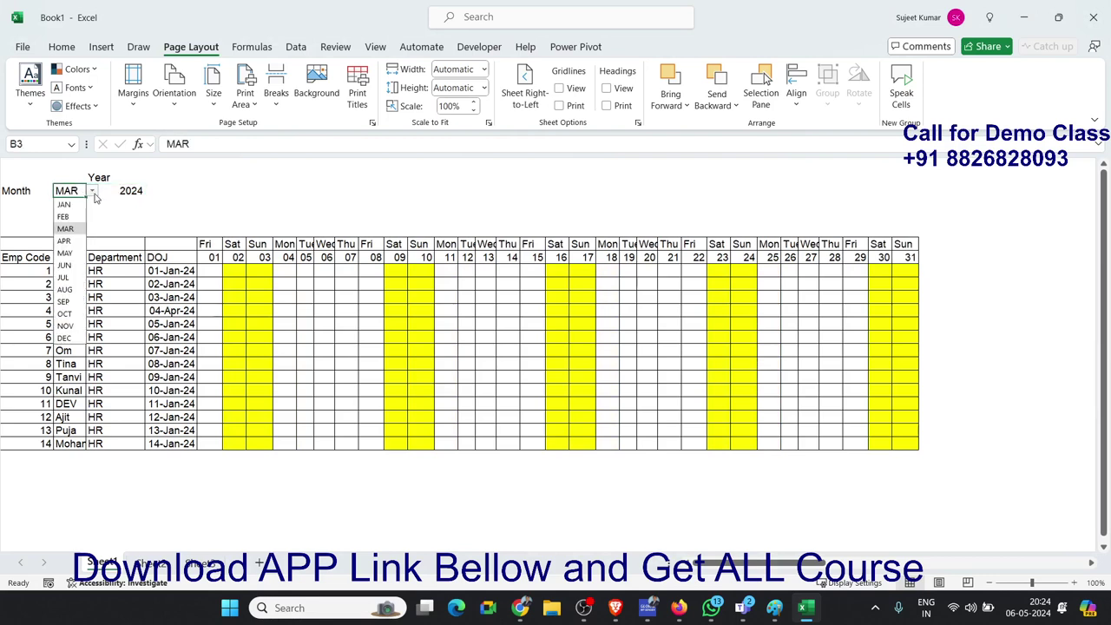
pyautogui.click(63, 204)
pyautogui.click(340, 178)
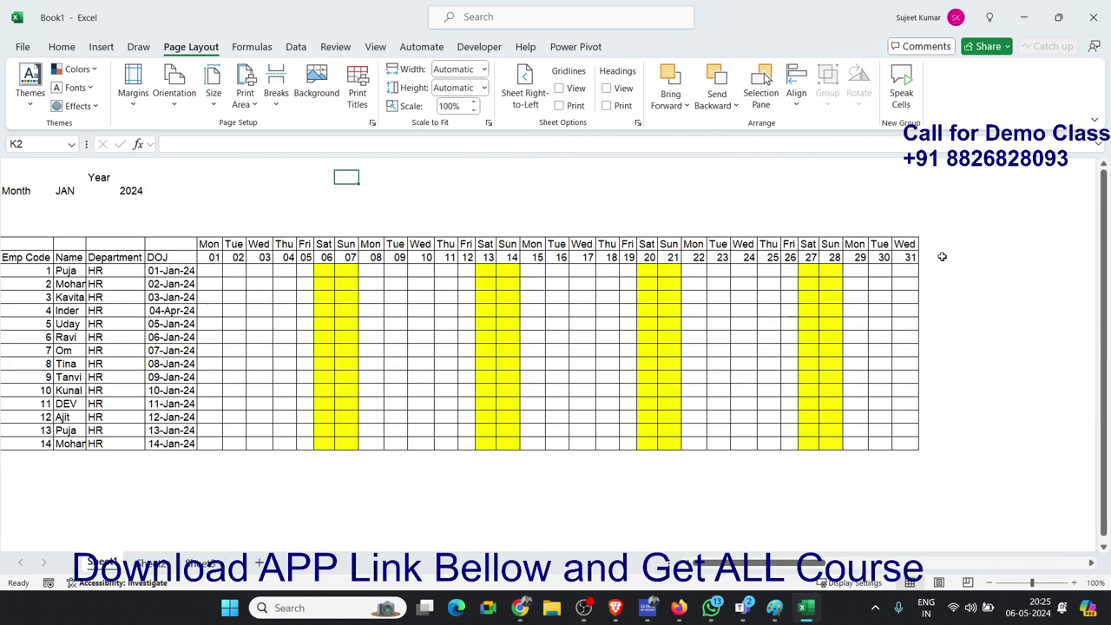
pyautogui.click(704, 323)
pyautogui.moveTo(208, 254)
pyautogui.mouseDown()
pyautogui.moveTo(909, 423)
pyautogui.moveTo(903, 436)
pyautogui.mouseUp()
pyautogui.click(285, 309)
pyautogui.moveTo(216, 275)
pyautogui.mouseDown()
pyautogui.moveTo(899, 435)
pyautogui.moveTo(887, 436)
pyautogui.mouseUp()
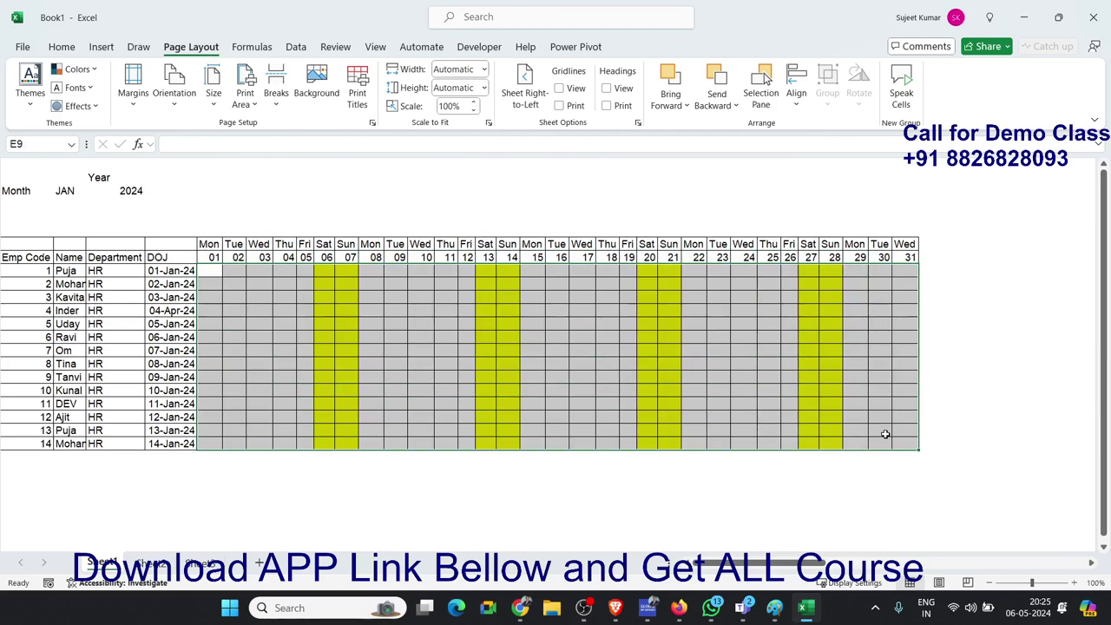
pyautogui.click(810, 377)
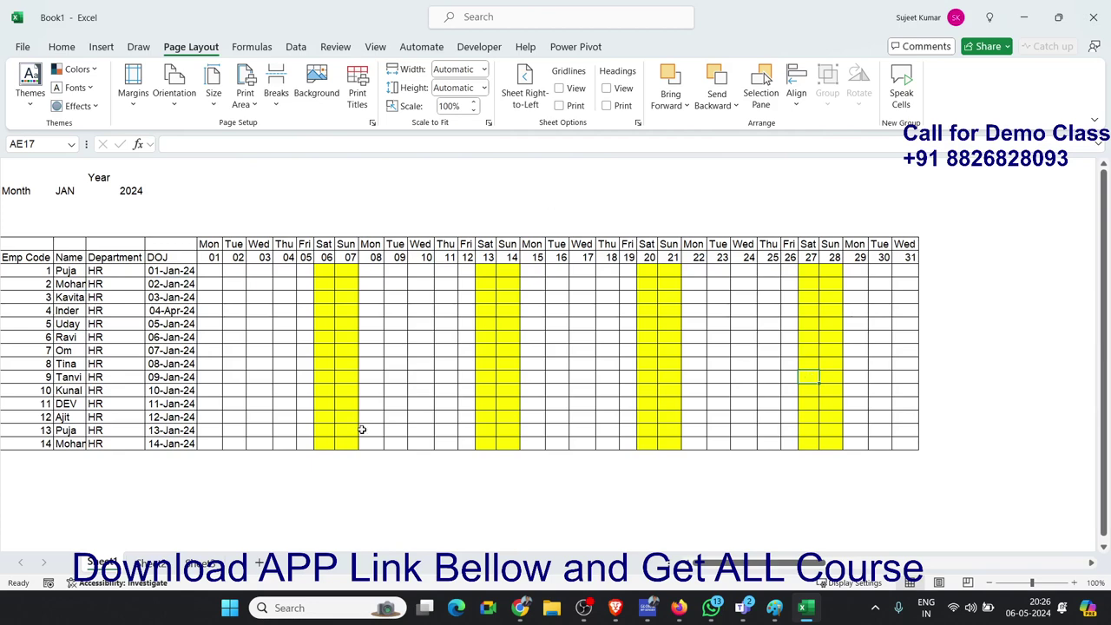
# Copy the Emp Code, Name, Department and DOJ headers into Sheet2 row 6
pyautogui.click(159, 566)
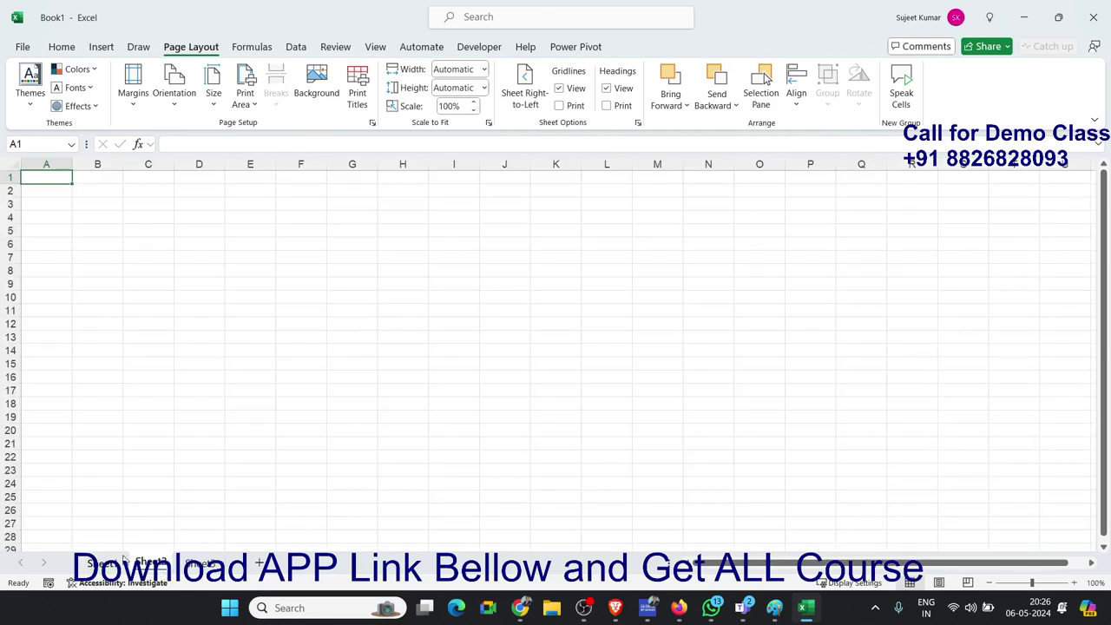
pyautogui.click(122, 563)
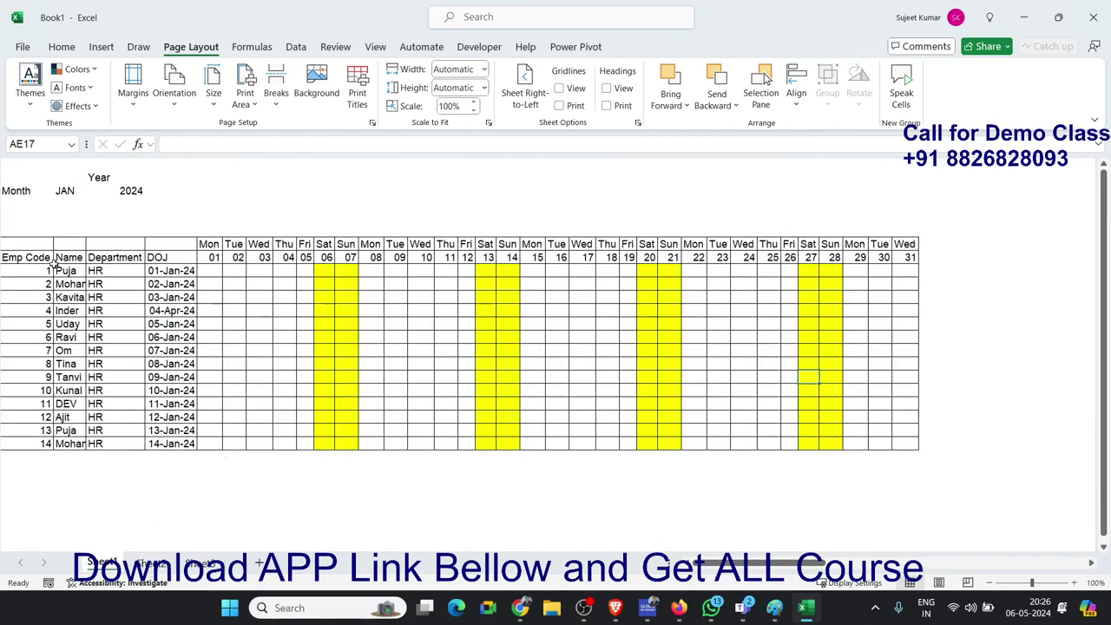
pyautogui.moveTo(47, 257); pyautogui.dragTo(147, 259)
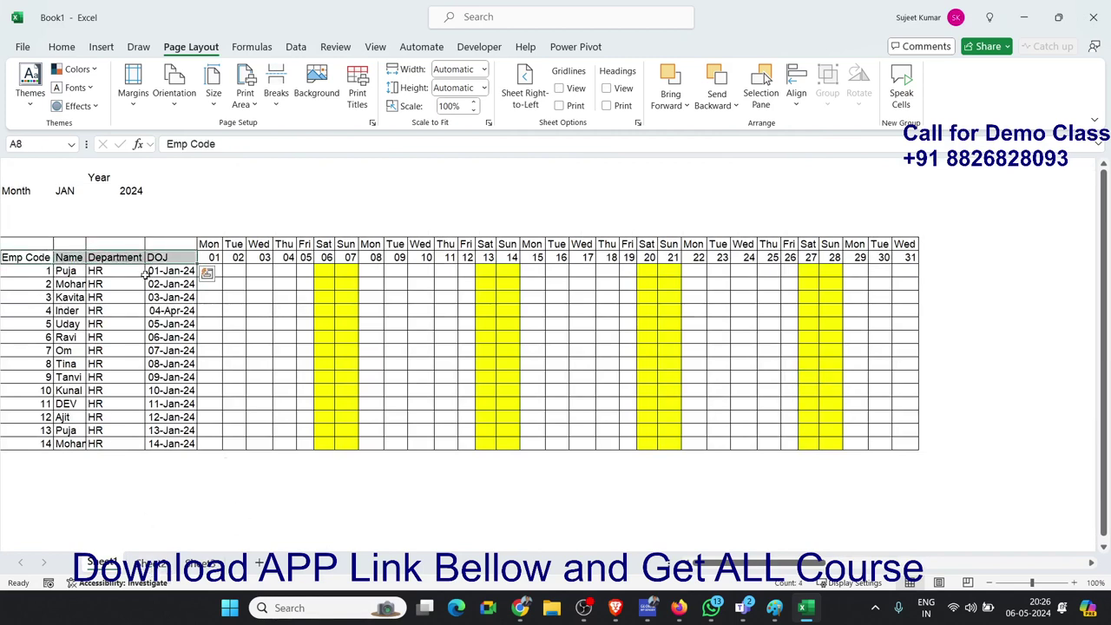
pyautogui.hotkey('ctrl', 'c')
pyautogui.click(151, 563)
pyautogui.click(55, 241)
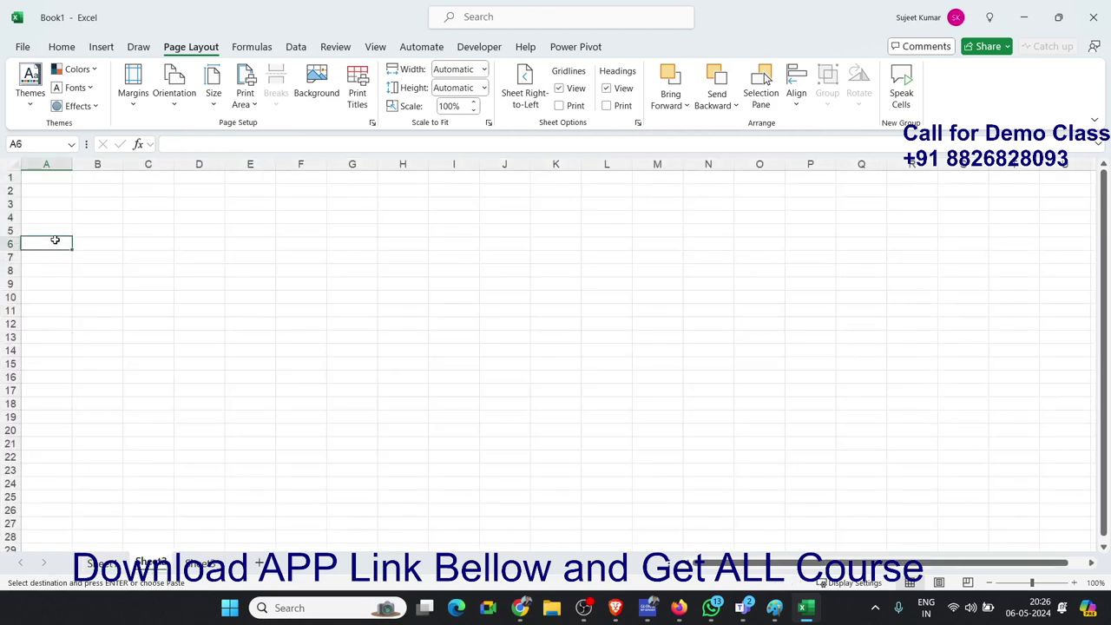
pyautogui.hotkey('ctrl', 'v')
pyautogui.click(97, 311)
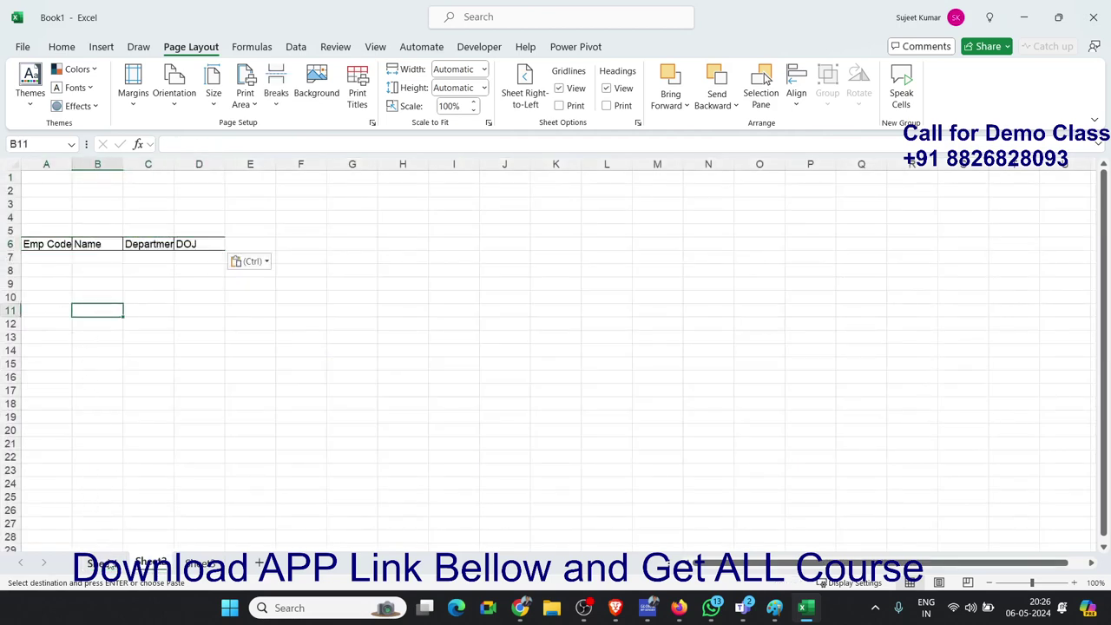
# Copy the Month and Year block from Sheet1 to Sheet2 cell A2
pyautogui.click(102, 563)
pyautogui.moveTo(53, 178); pyautogui.dragTo(121, 191)
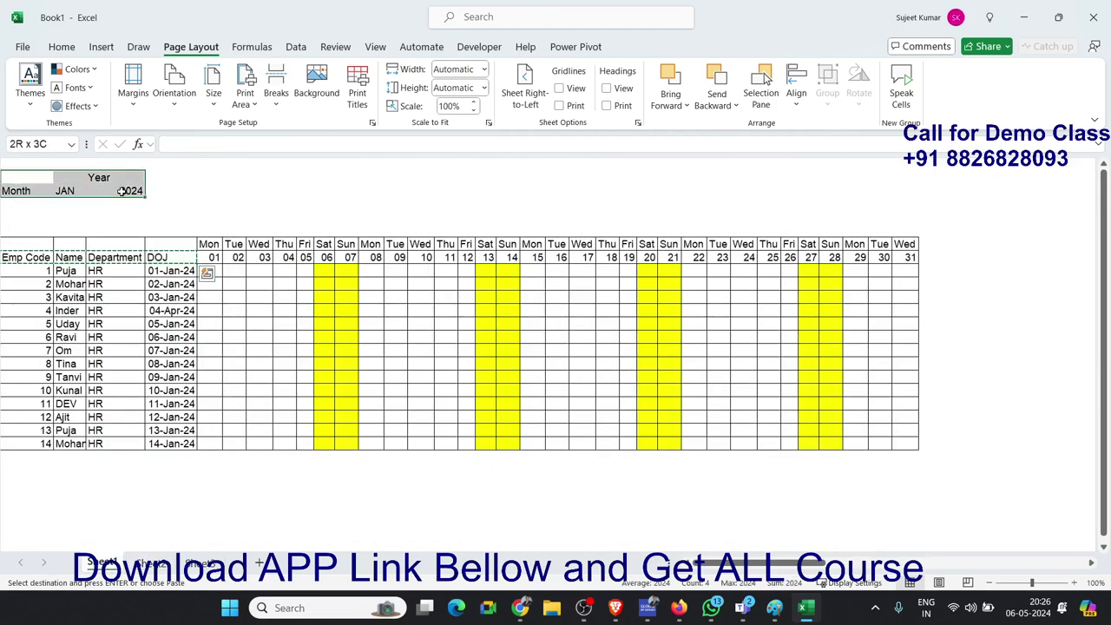
pyautogui.hotkey('ctrl', 'c')
pyautogui.click(151, 562)
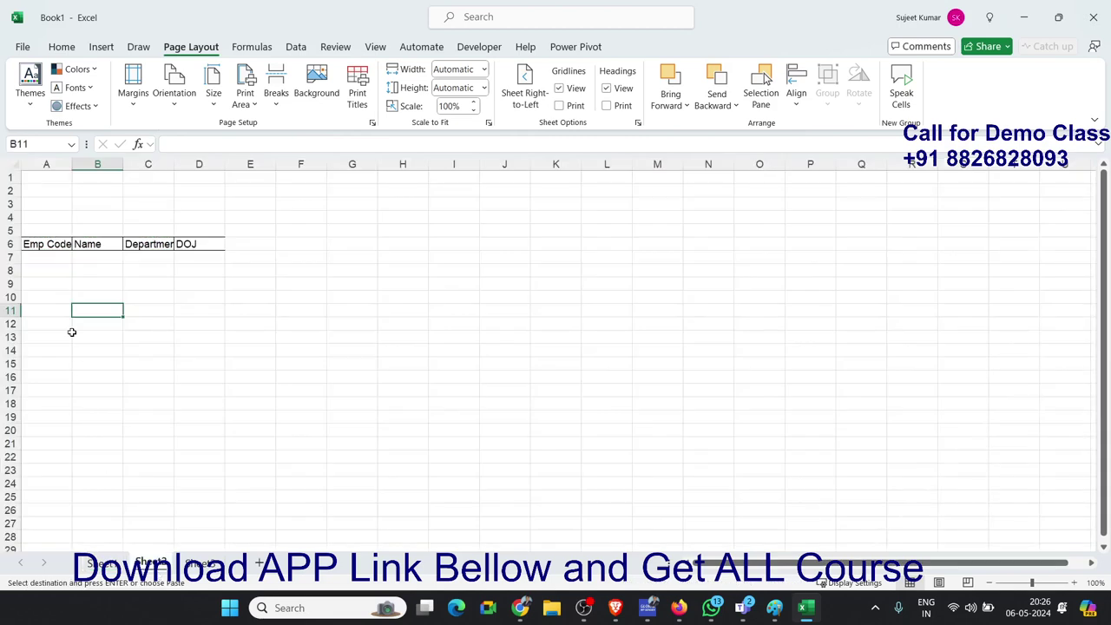
pyautogui.click(60, 191)
pyautogui.hotkey('ctrl', 'v')
pyautogui.moveTo(85, 273); pyautogui.dragTo(85, 283)
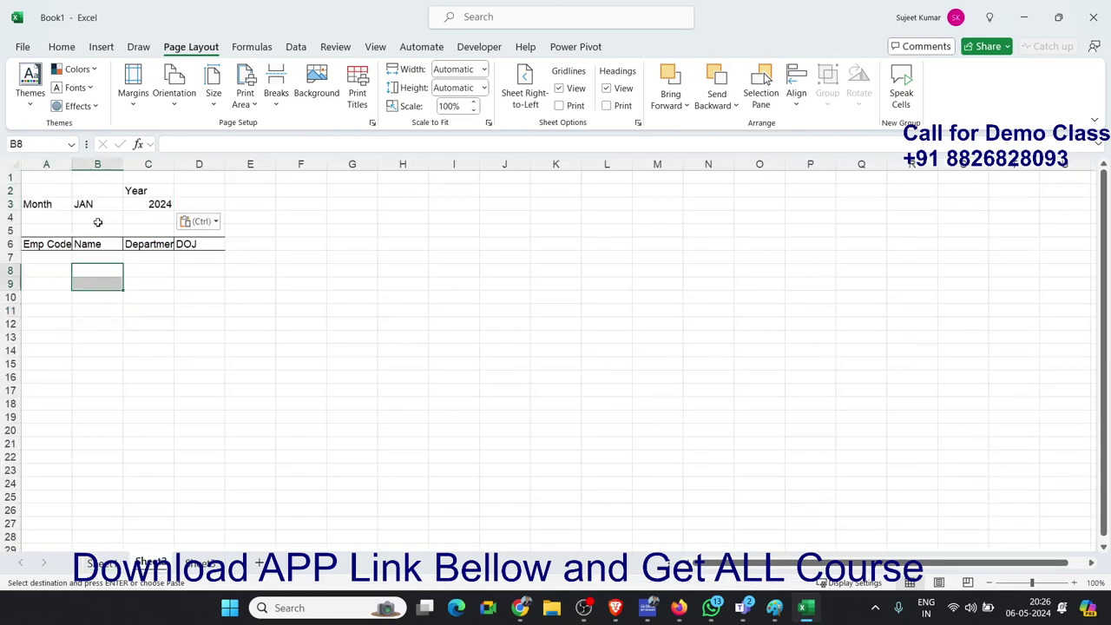
pyautogui.click(98, 204)
pyautogui.click(90, 246)
# Move Sheet2's employee header row down to row 8
pyautogui.click(15, 244)
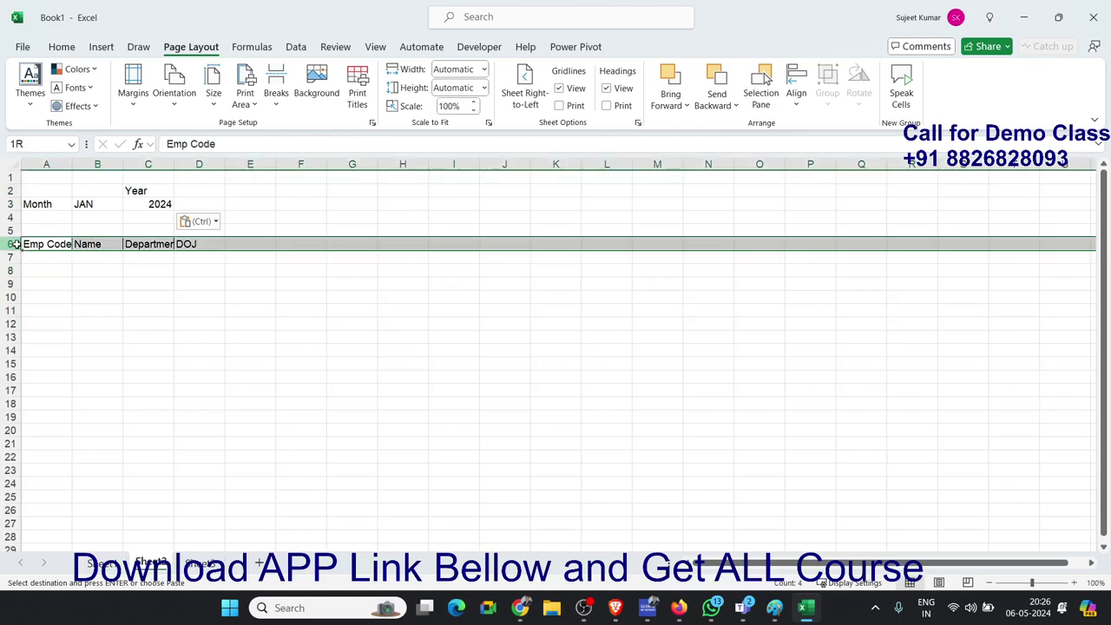
pyautogui.moveTo(33, 251); pyautogui.dragTo(39, 276)
pyautogui.click(66, 295)
pyautogui.click(149, 298)
pyautogui.click(192, 284)
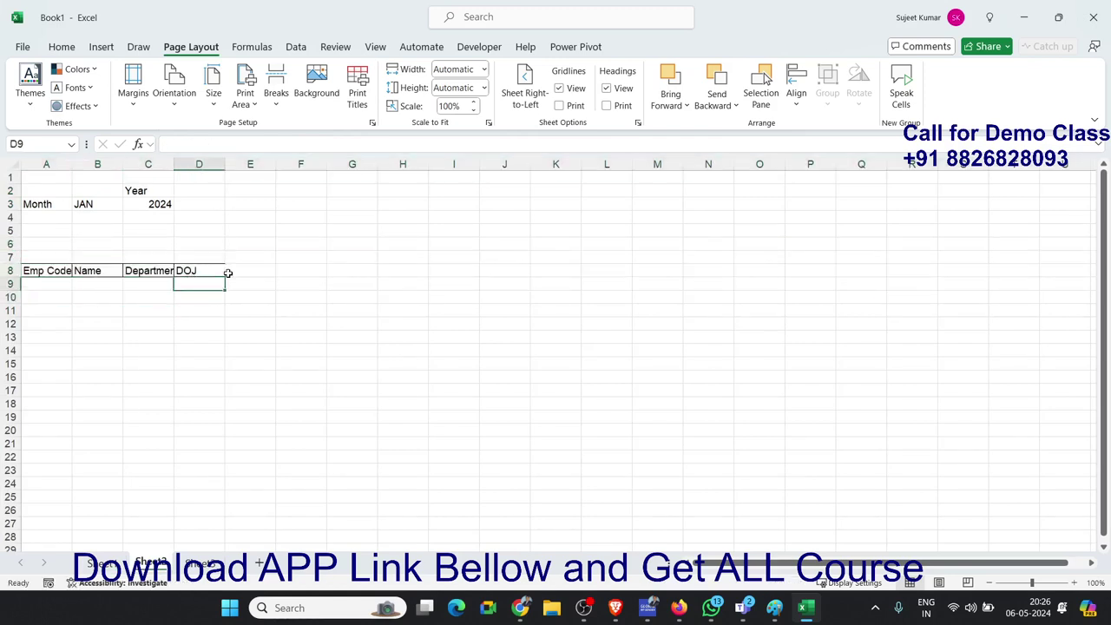
pyautogui.click(231, 273)
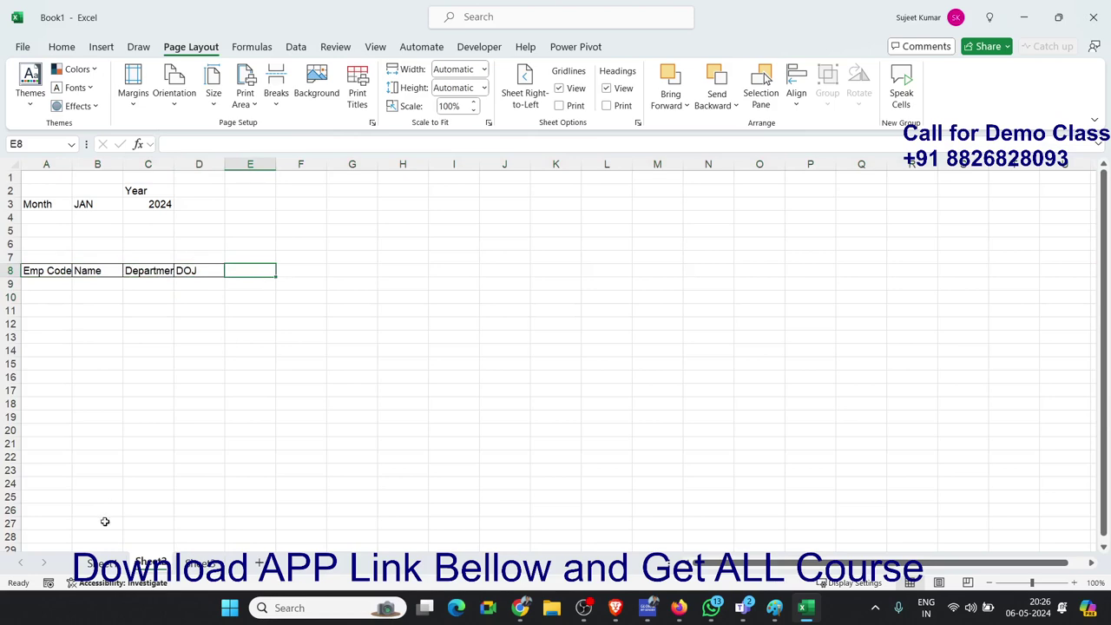
# Turn row and column headings back on for the attendance sheet
pyautogui.click(101, 564)
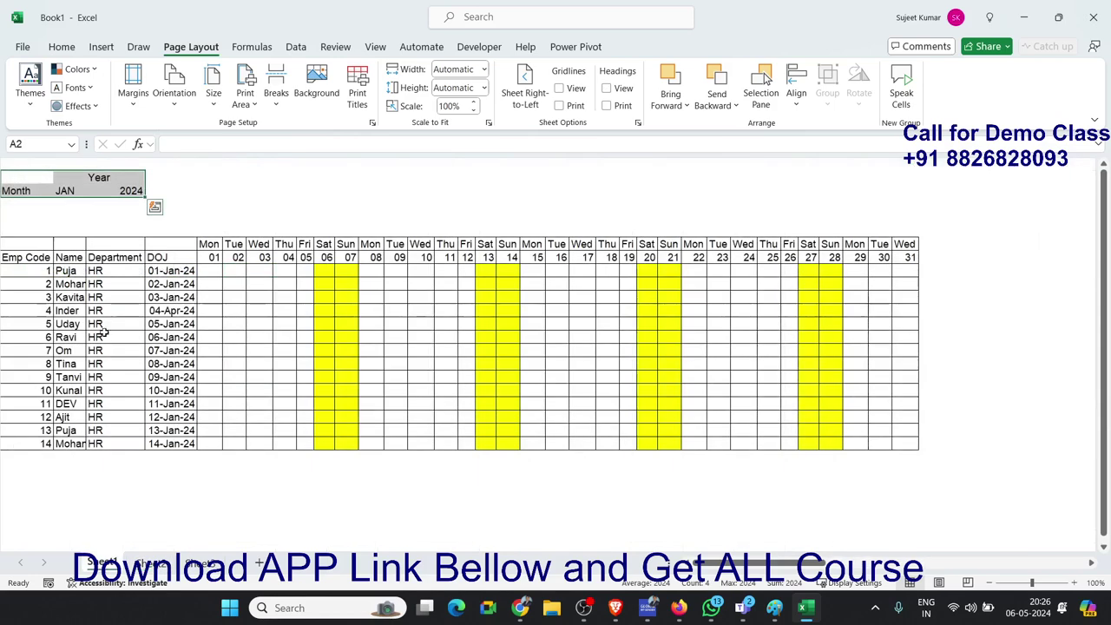
pyautogui.click(8, 258)
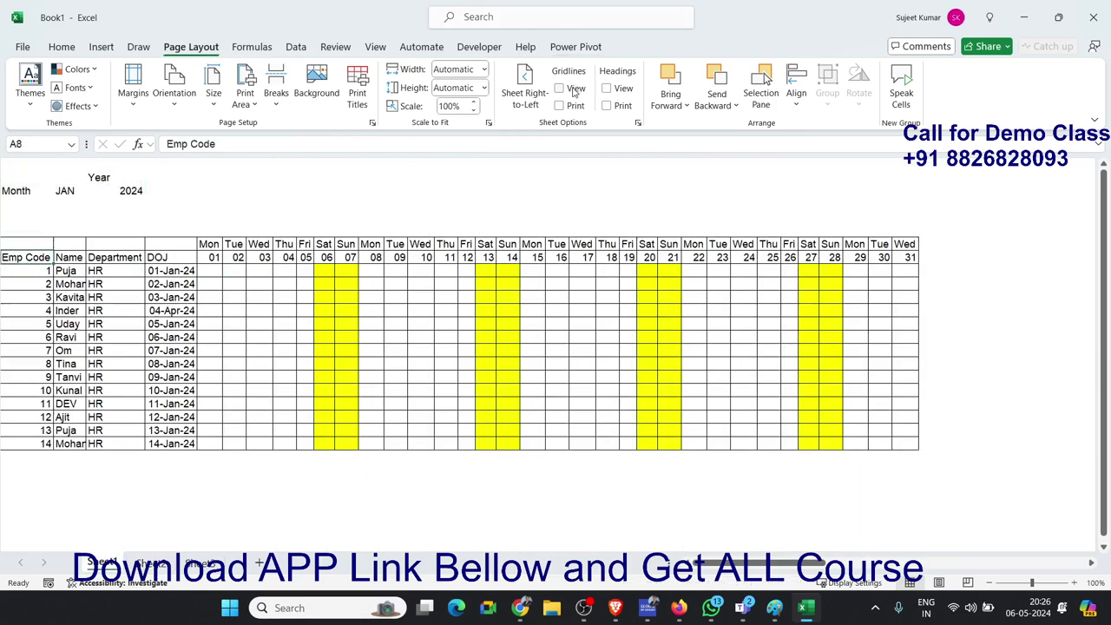
pyautogui.click(615, 91)
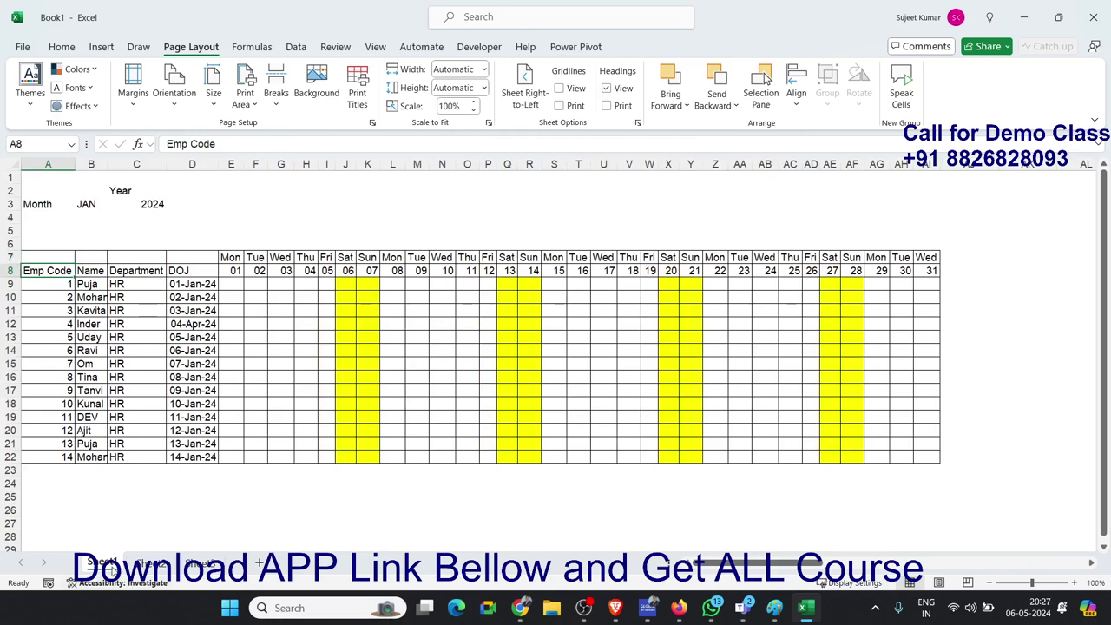
pyautogui.click(211, 565)
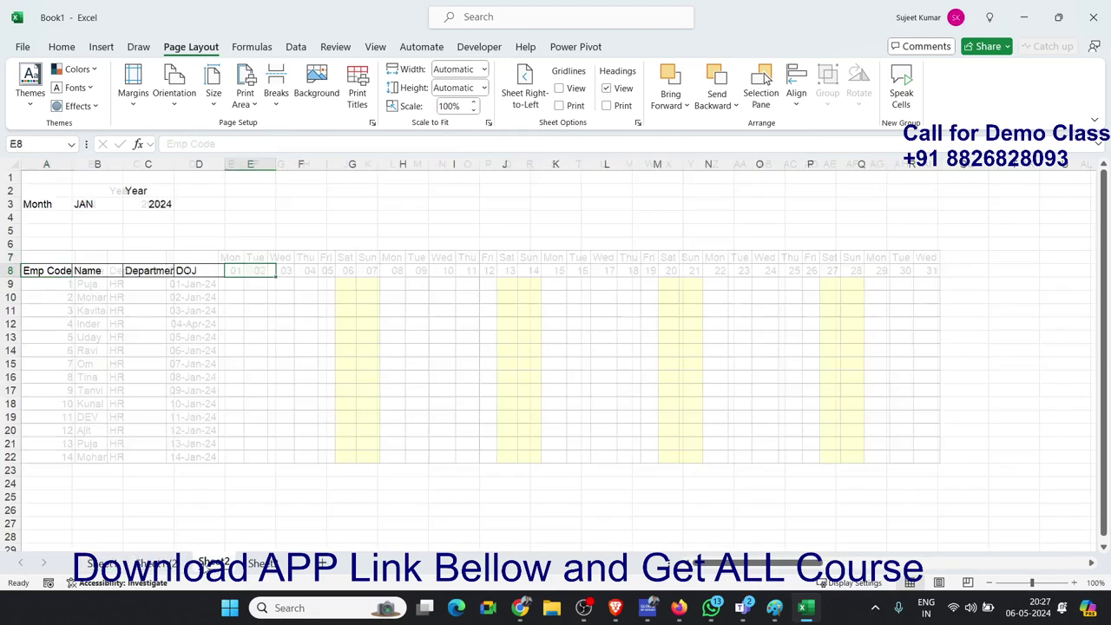
pyautogui.rightClick(211, 564)
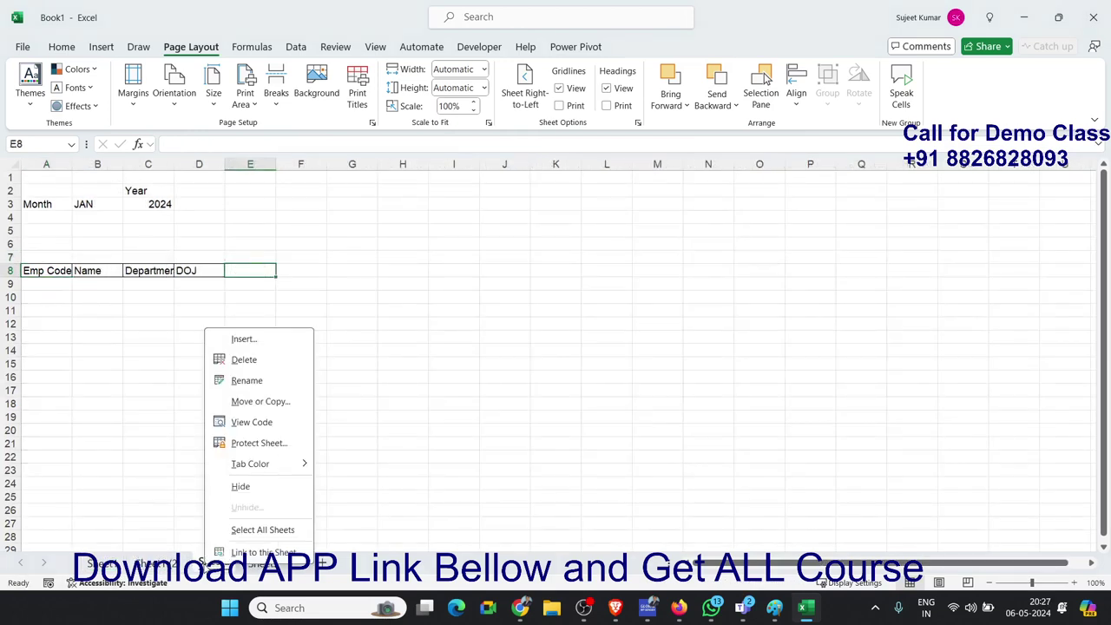
pyautogui.click(245, 361)
pyautogui.click(591, 334)
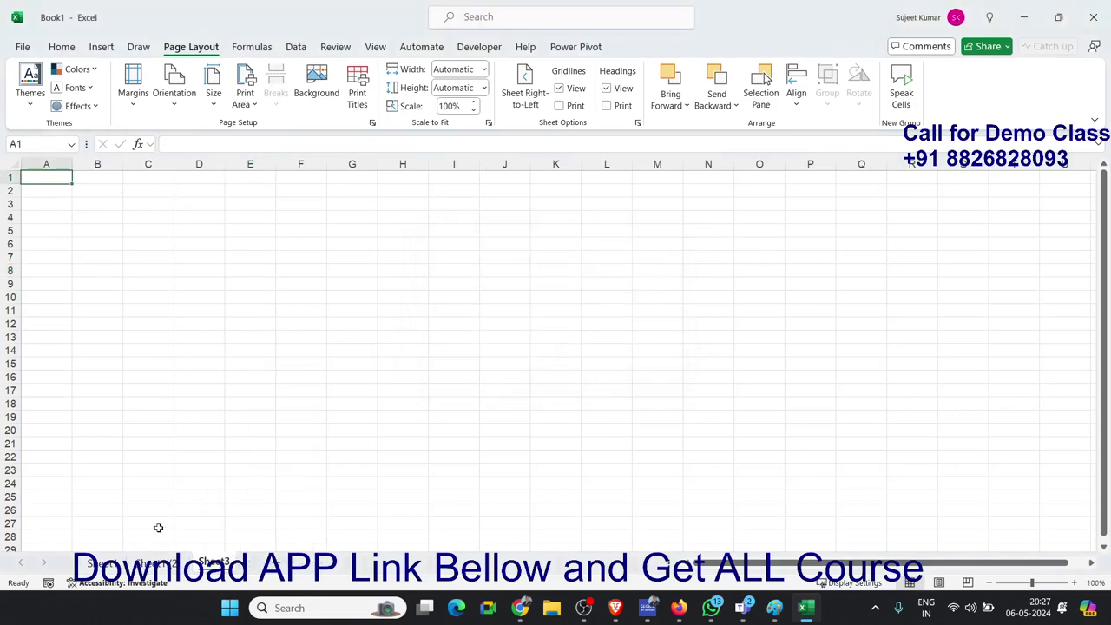
pyautogui.click(149, 563)
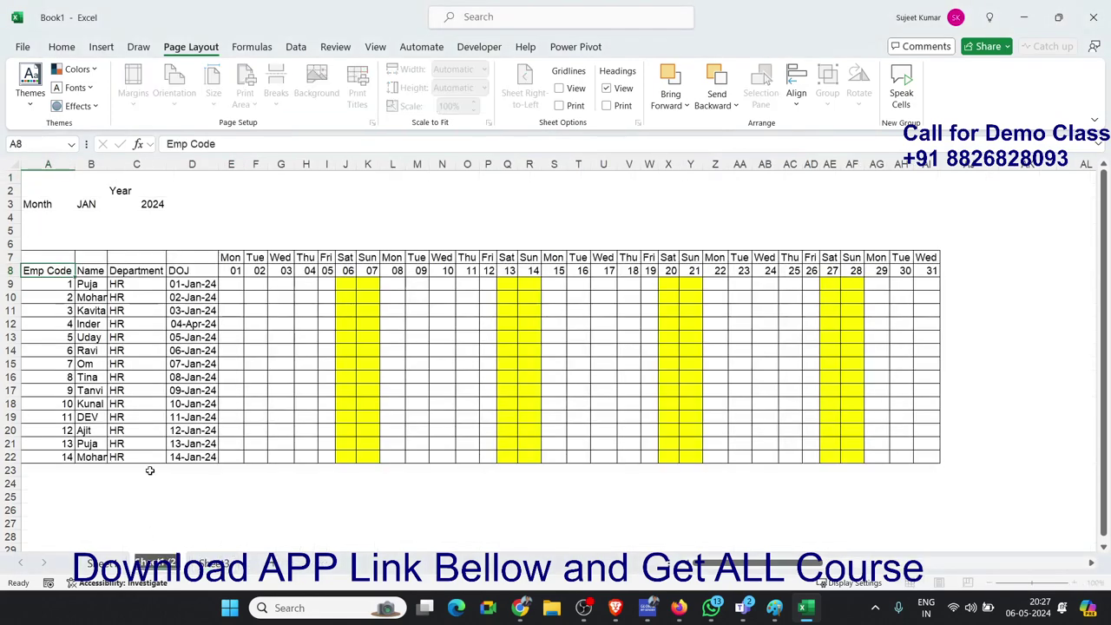
pyautogui.click(161, 379)
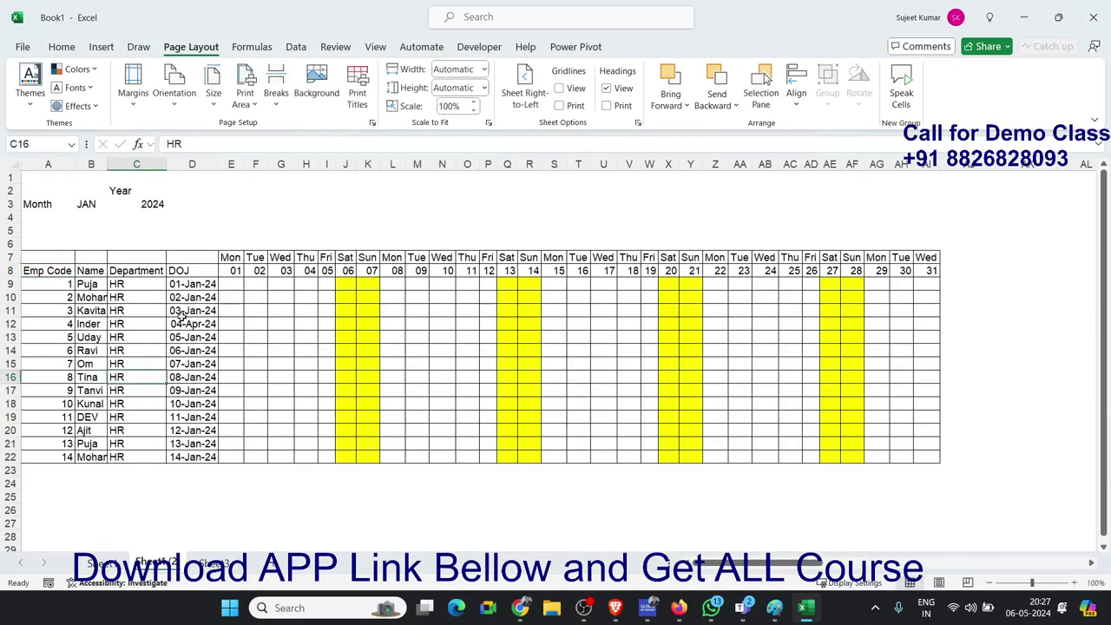
pyautogui.click(232, 285)
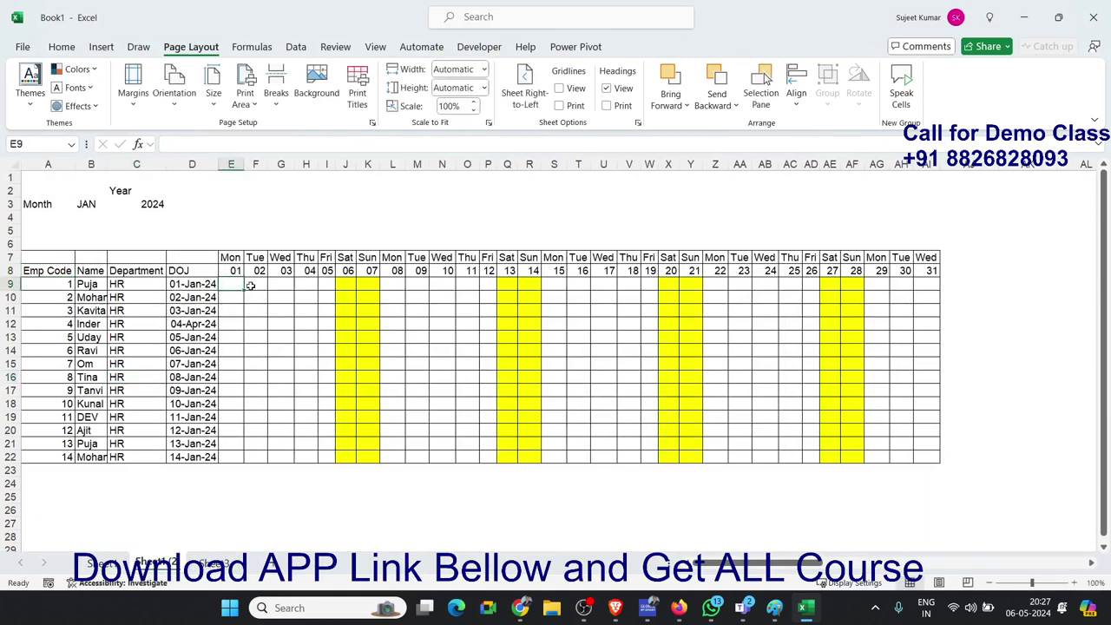
pyautogui.click(9, 284)
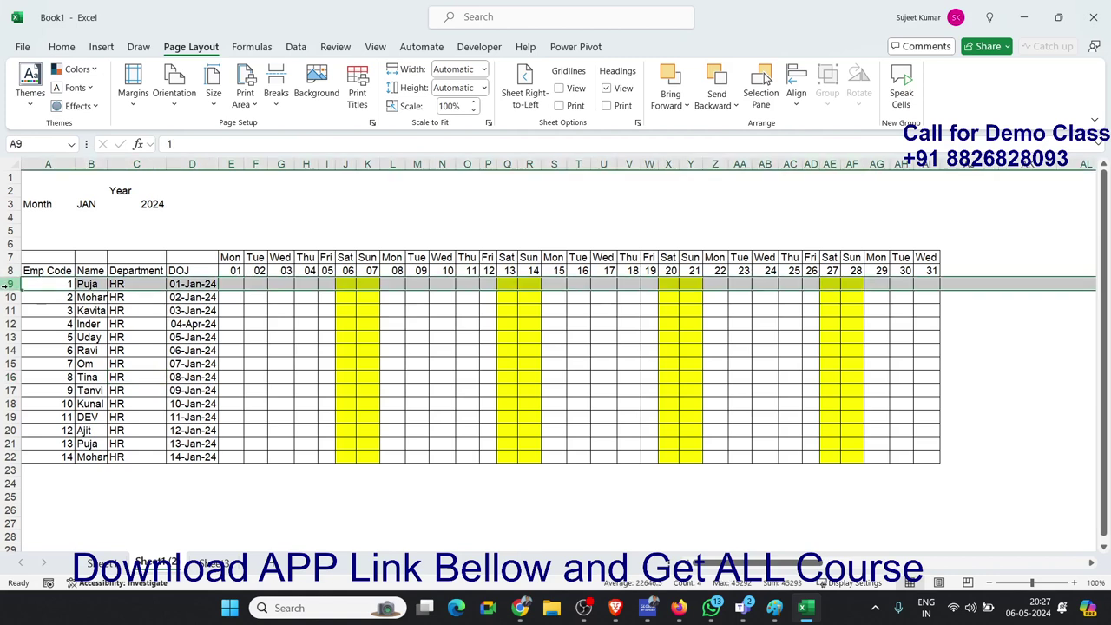
pyautogui.hotkey('ctrl', 'Down')
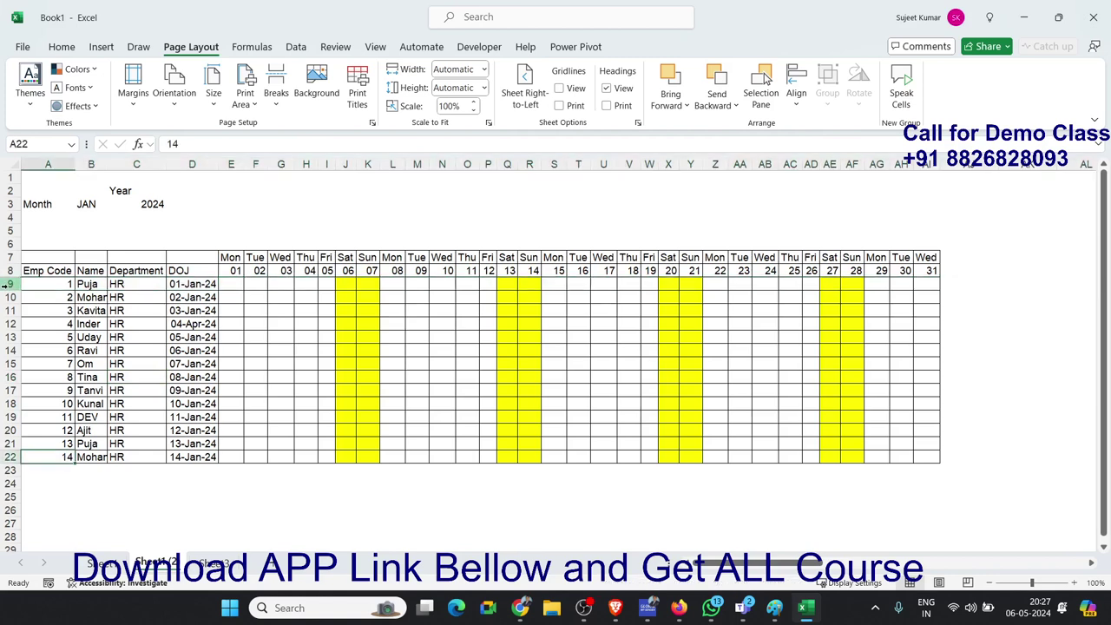
pyautogui.click(271, 296)
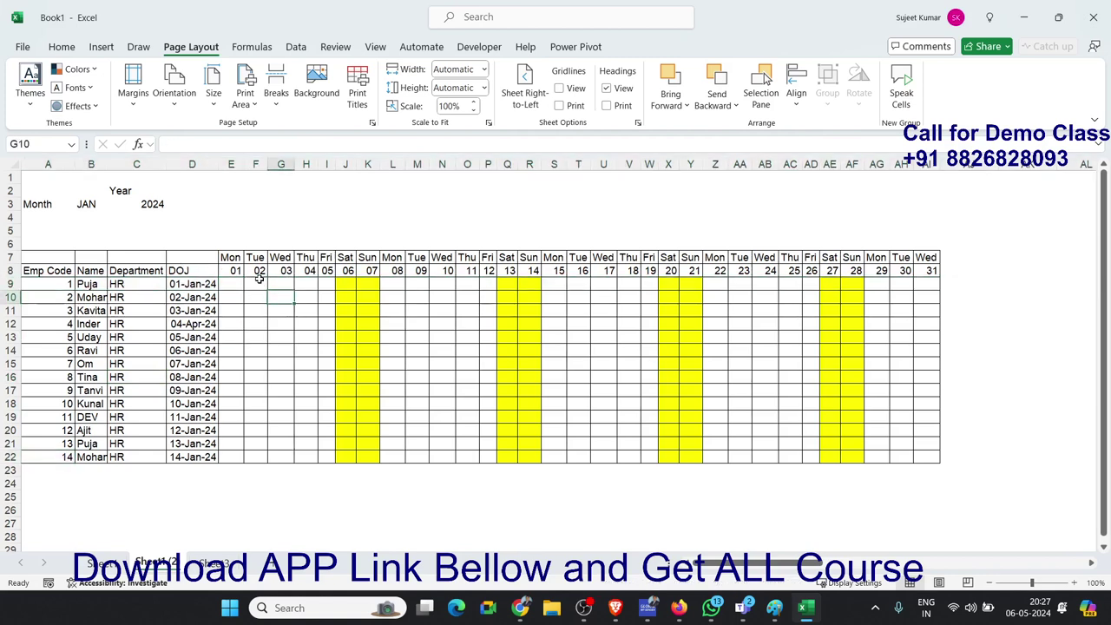
pyautogui.click(244, 271)
pyautogui.moveTo(243, 272); pyautogui.dragTo(458, 261)
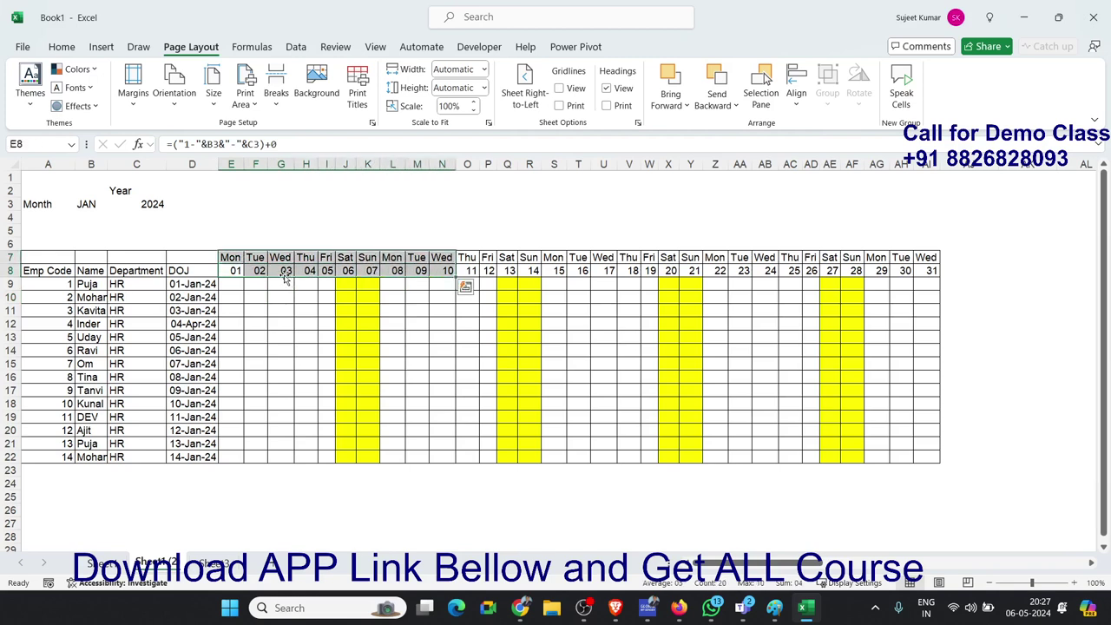
pyautogui.click(257, 272)
pyautogui.click(229, 283)
pyautogui.click(250, 282)
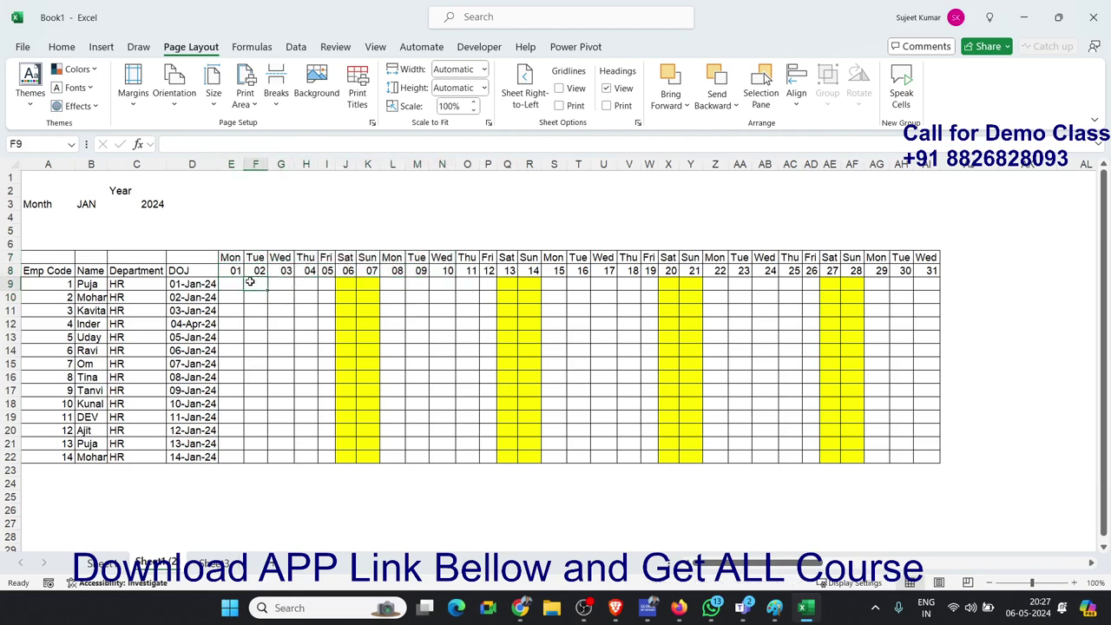
pyautogui.click(180, 285)
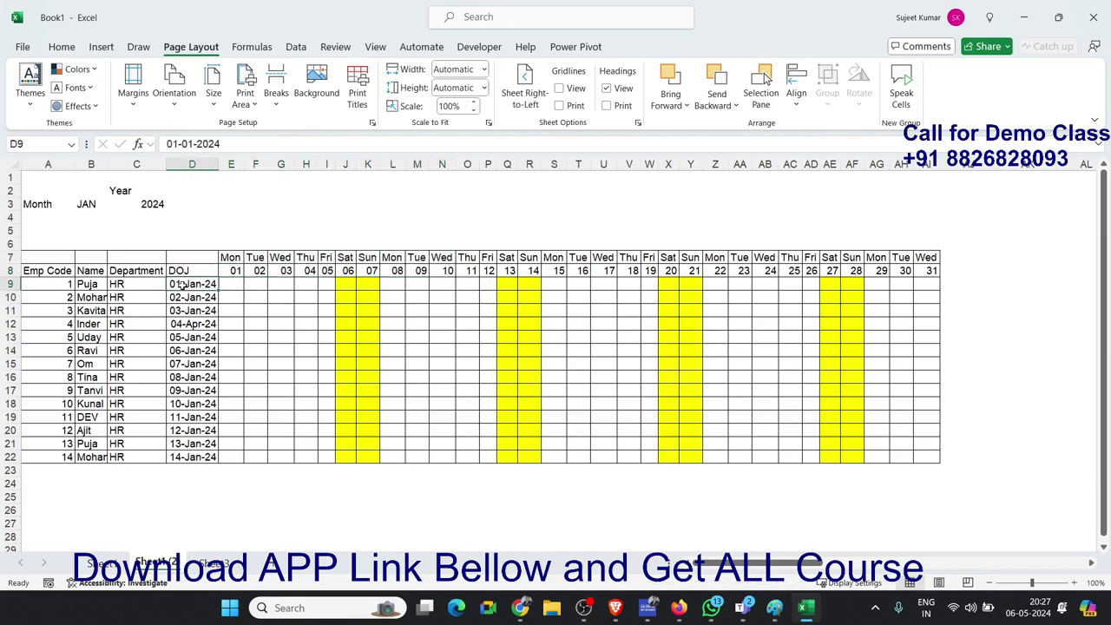
pyautogui.click(389, 285)
pyautogui.click(249, 262)
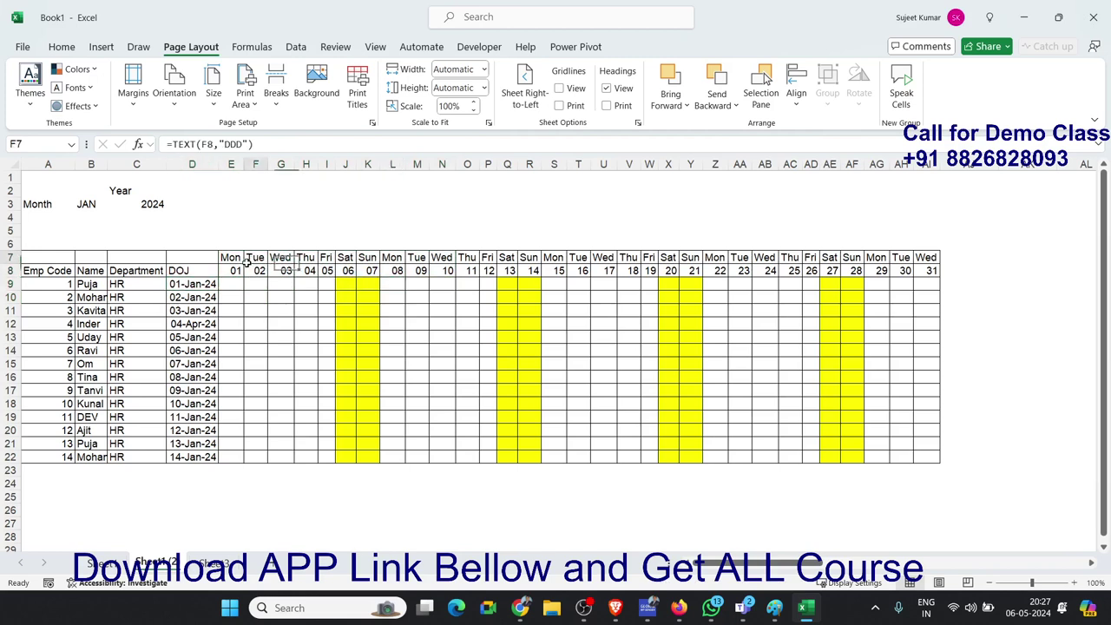
pyautogui.moveTo(247, 263); pyautogui.dragTo(245, 268)
pyautogui.click(241, 271)
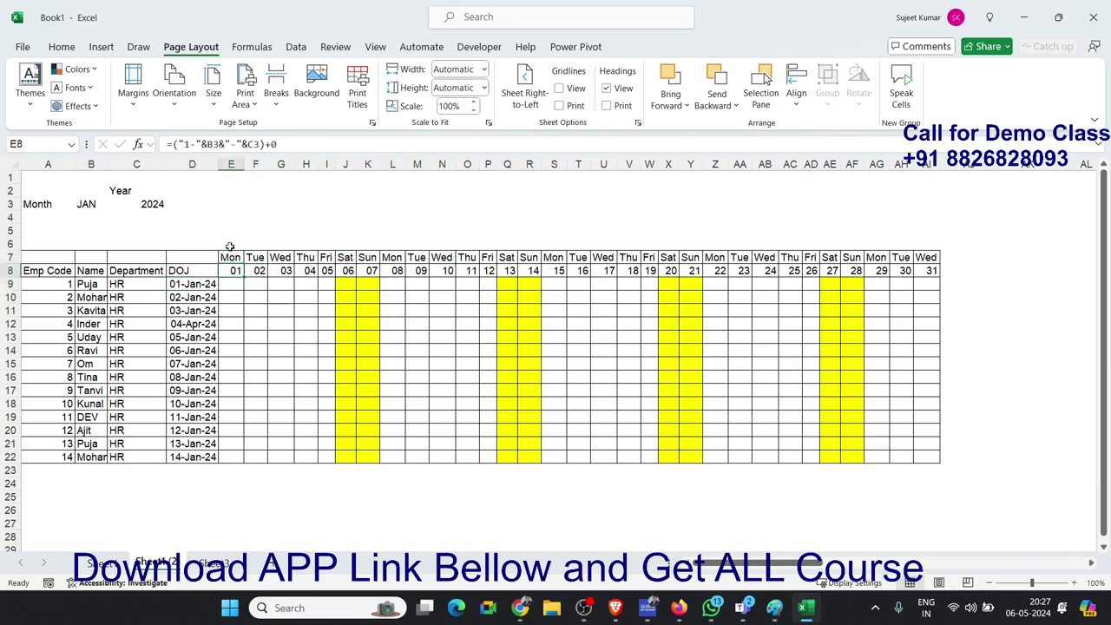
# Number row 6 from 1 to 31 across E6:AI6 as a fill series
pyautogui.click(232, 246)
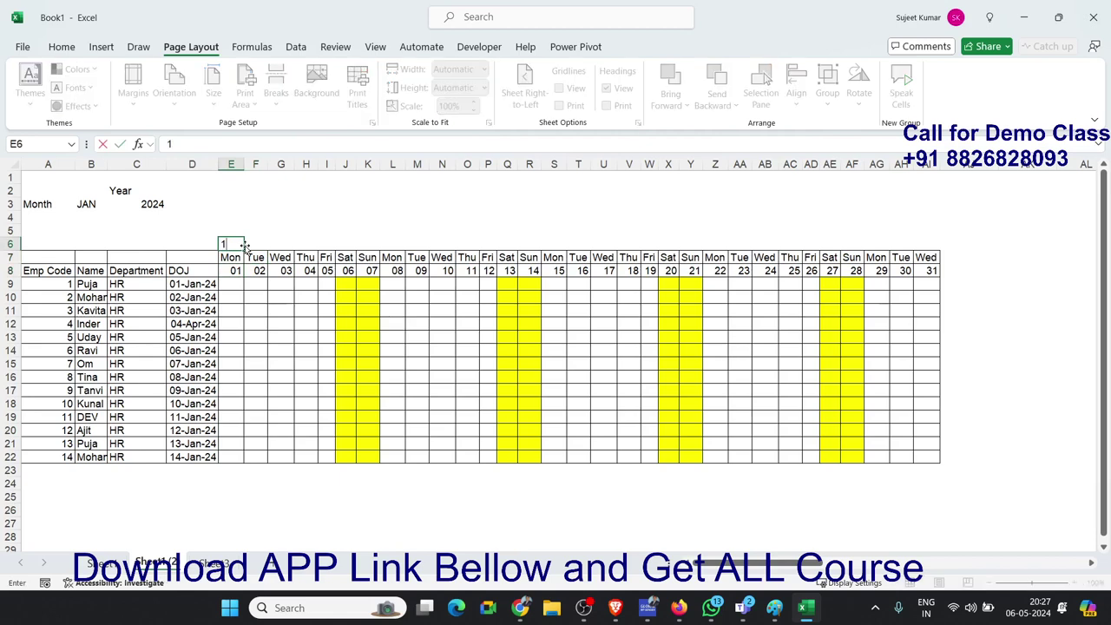
pyautogui.click(246, 247)
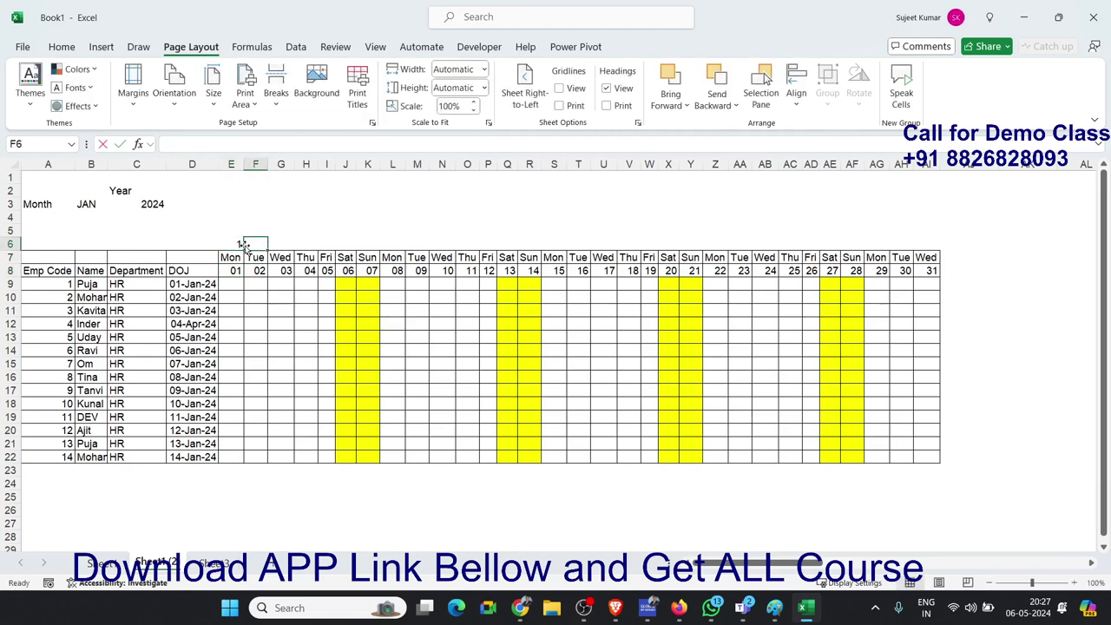
pyautogui.write('2')
pyautogui.moveTo(239, 244); pyautogui.dragTo(248, 245)
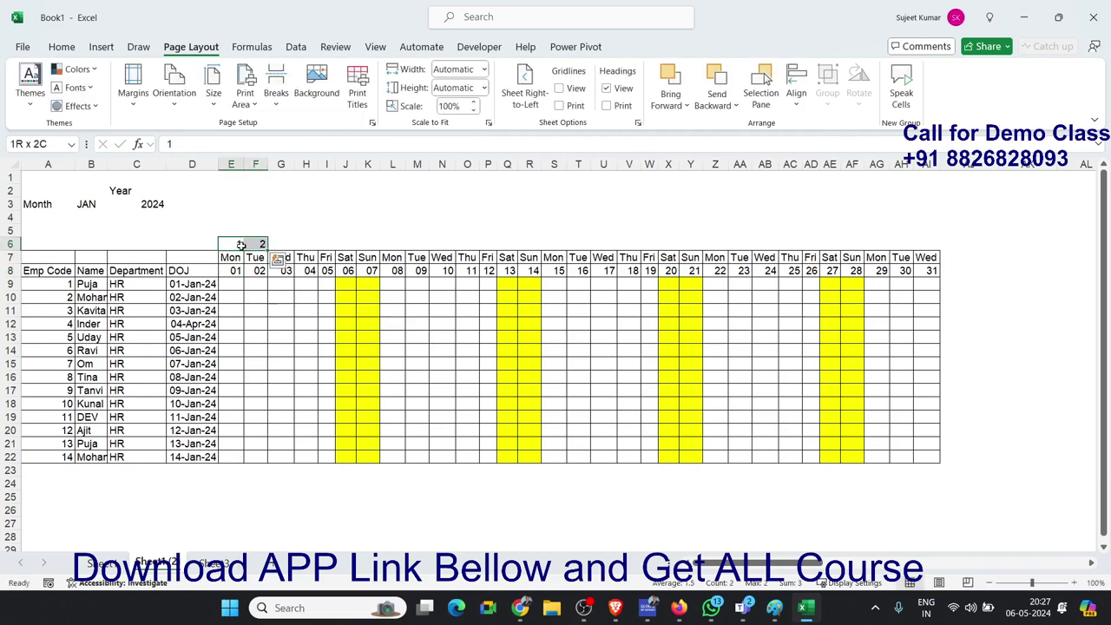
pyautogui.moveTo(267, 250); pyautogui.dragTo(929, 247)
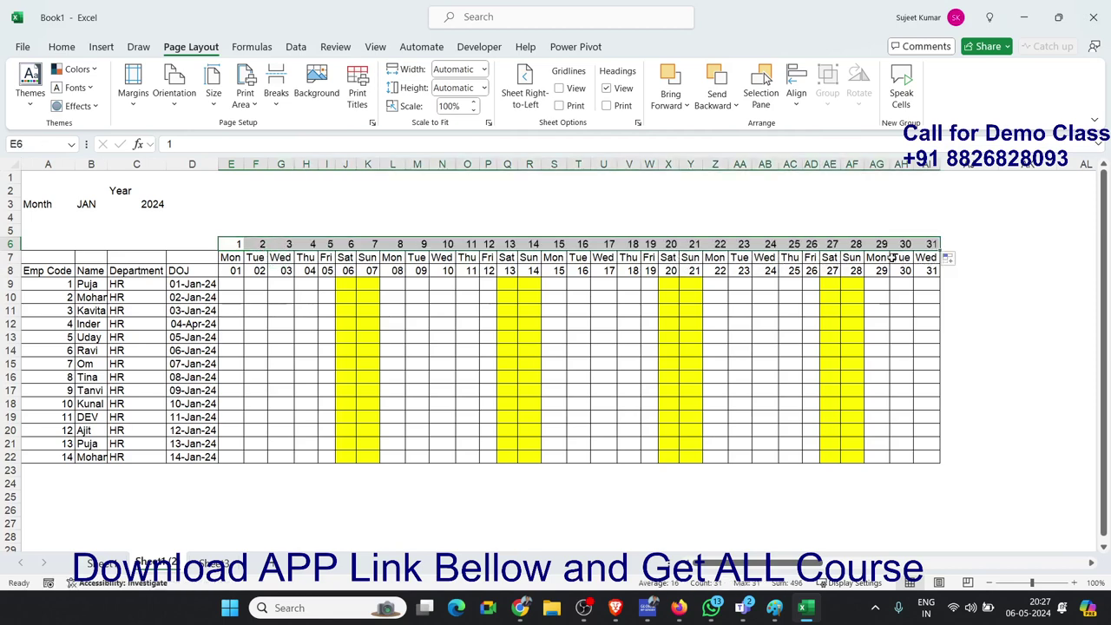
# Copy the 1–31 day numbers and paste them again at AJ6 and BO6
pyautogui.hotkey('ctrl', 'c')
pyautogui.click(966, 246)
pyautogui.press('Right')
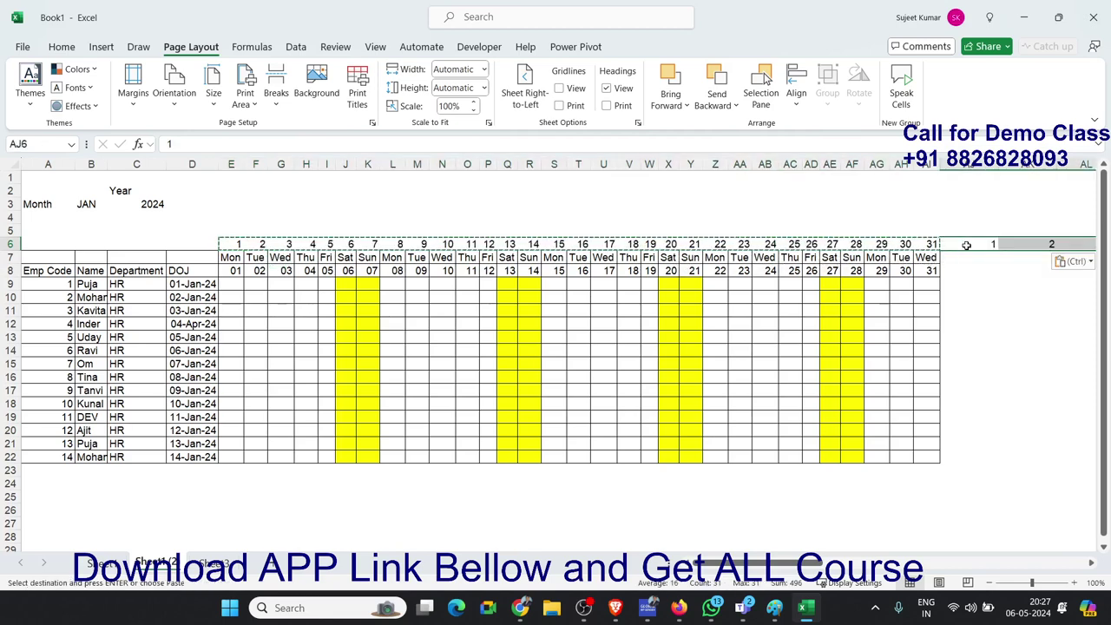
pyautogui.hotkey('ctrl', 'v')
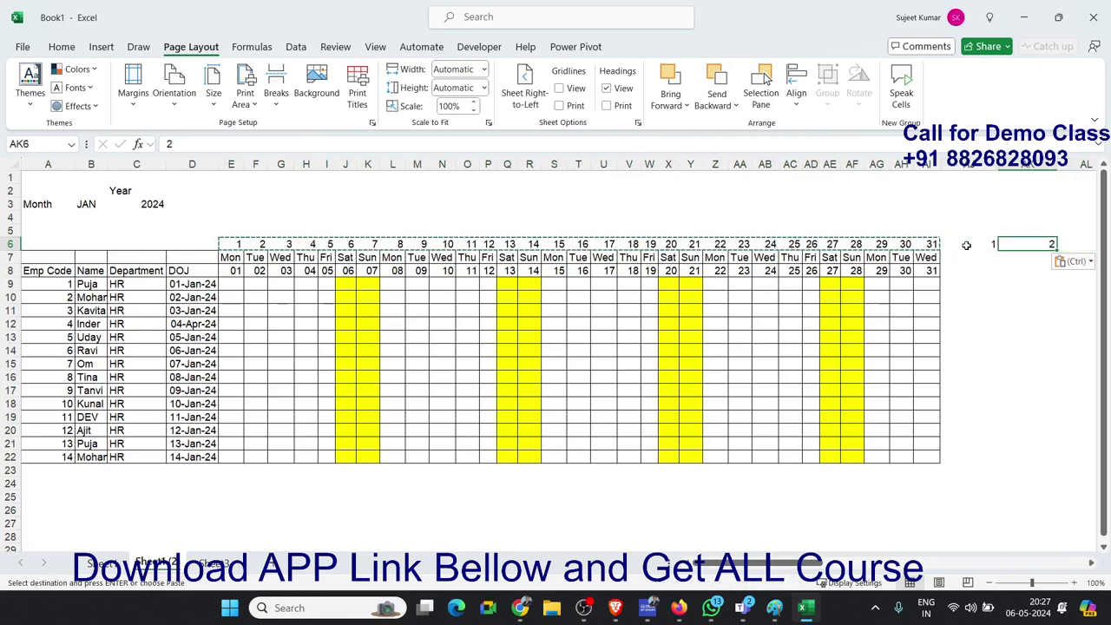
pyautogui.hotkey('ctrl', 'Right')
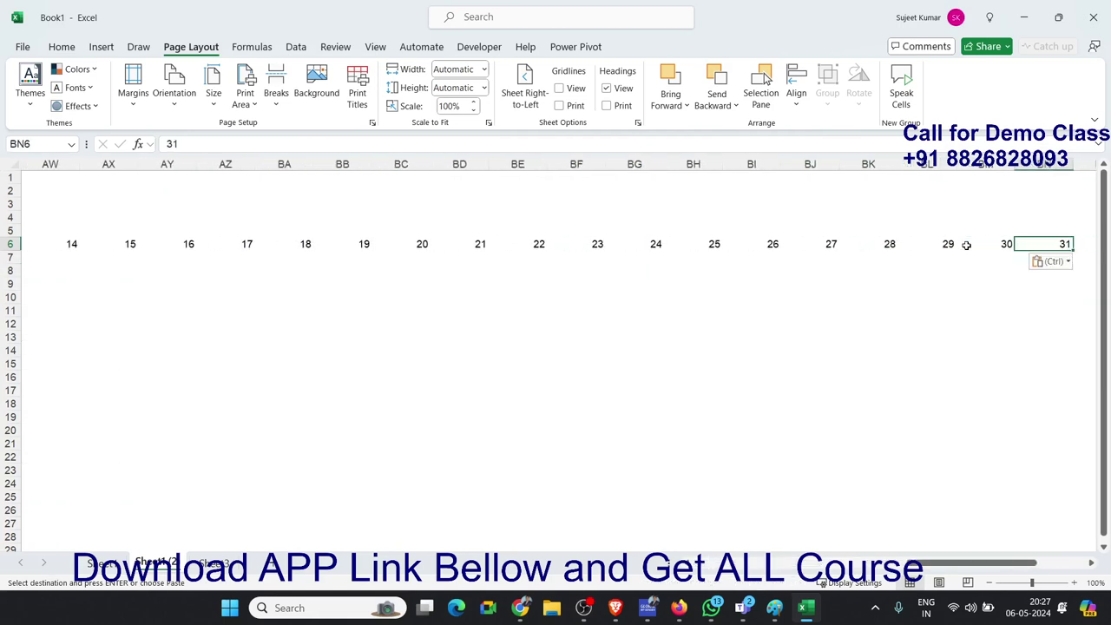
pyautogui.press('Right')
pyautogui.hotkey('ctrl', 'v')
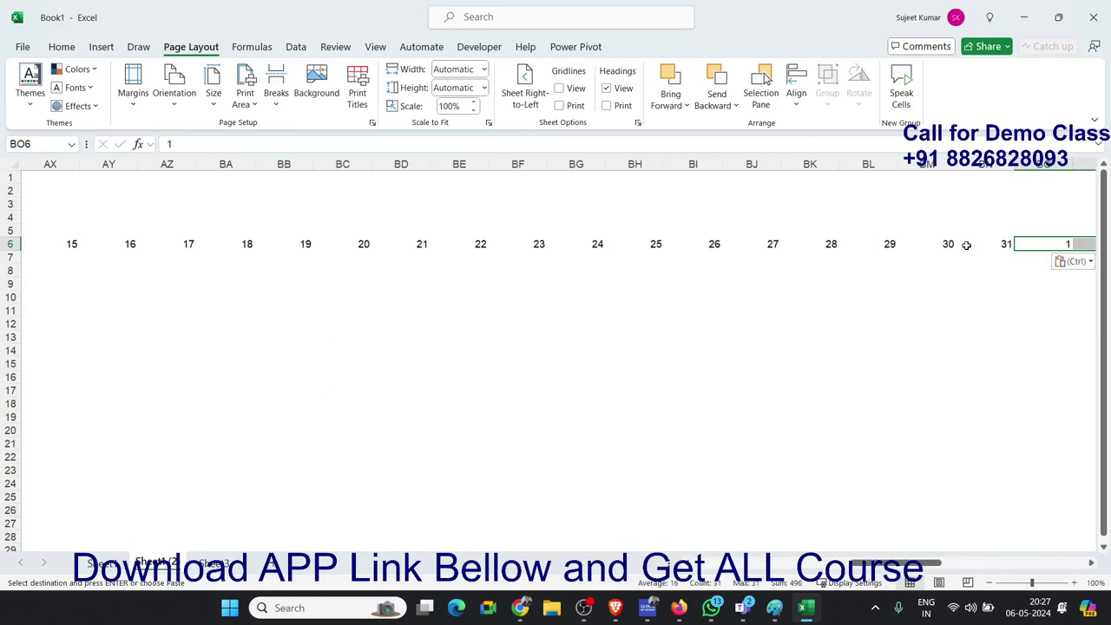
# Select the numbered row 6 from E6 down through the employee rows
pyautogui.hotkey('ctrl', 'Left')
pyautogui.hotkey('ctrl', 'Left')
pyautogui.hotkey('ctrl', 'Left')
pyautogui.press('Escape')
pyautogui.hotkey('ctrl', 'Left')
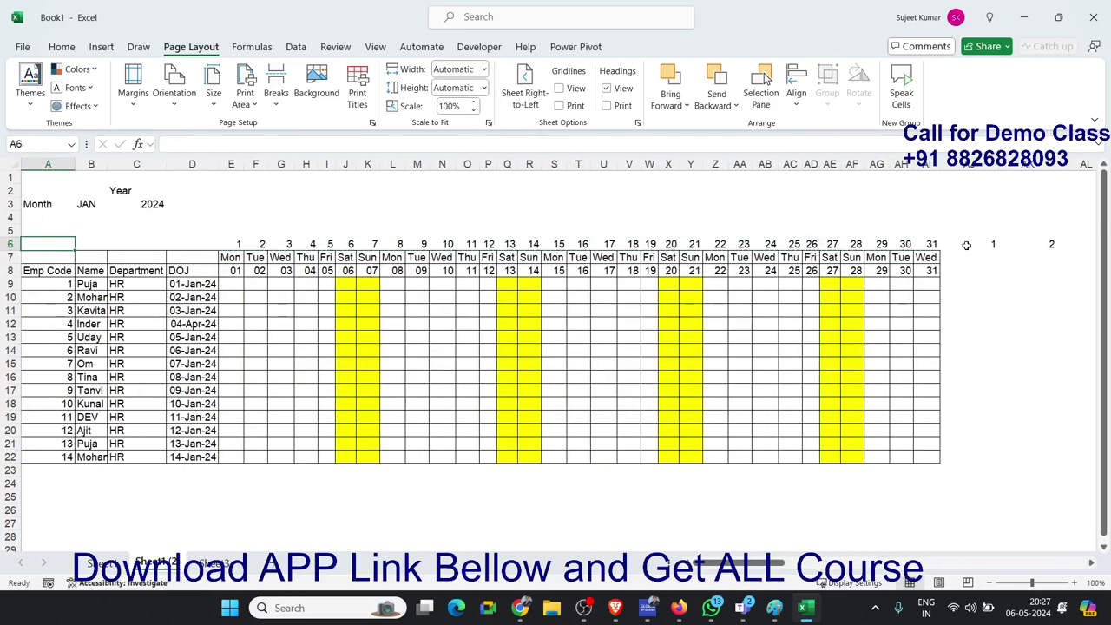
pyautogui.press('Right')
pyautogui.press('Right')
pyautogui.press('Right')
pyautogui.press('Right')
pyautogui.press('Right')
pyautogui.press('Left')
pyautogui.hotkey('ctrl', 'shift', 'Right')
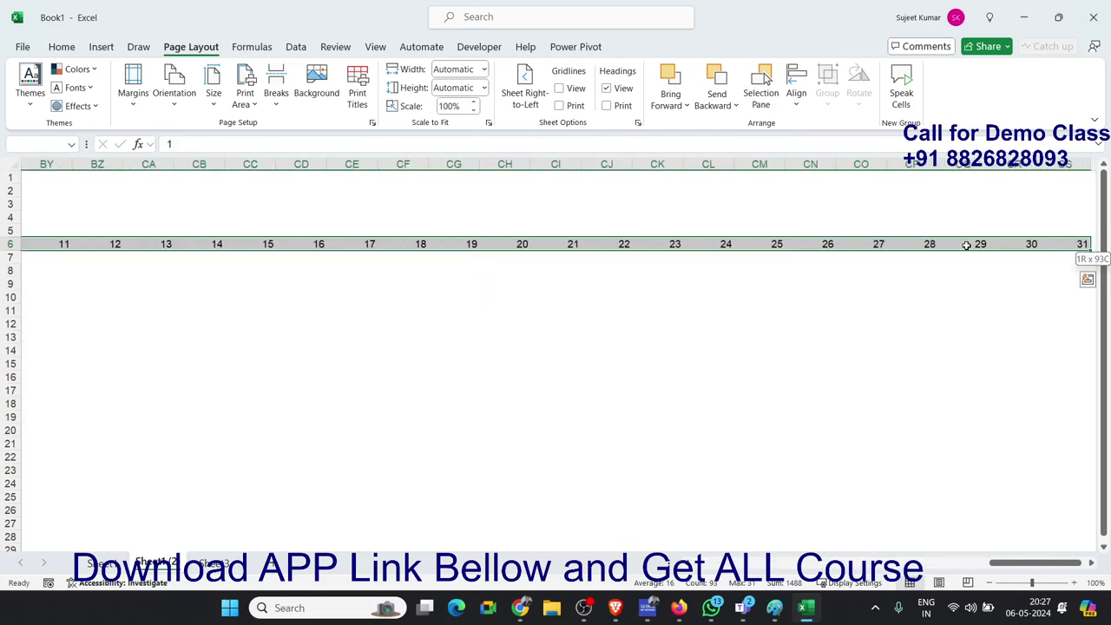
pyautogui.hotkey('shift', 'Down')
pyautogui.hotkey('shift', 'Down')
pyautogui.hotkey('shift', 'Down')
pyautogui.hotkey('shift', 'Down')
pyautogui.hotkey('shift', 'Down')
pyautogui.hotkey('shift', 'Down')
pyautogui.hotkey('shift', 'Down')
pyautogui.hotkey('shift', 'Down')
pyautogui.hotkey('shift', 'Down')
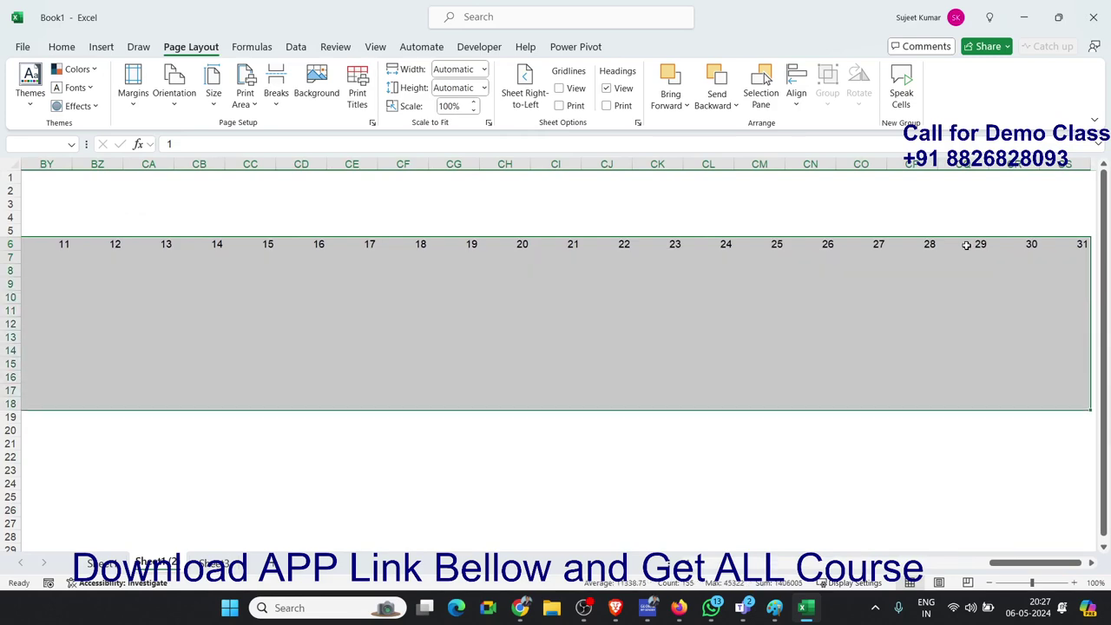
pyautogui.hotkey('shift', 'Down')
pyautogui.hotkey('shift', 'Down')
pyautogui.hotkey('shift', 'Down')
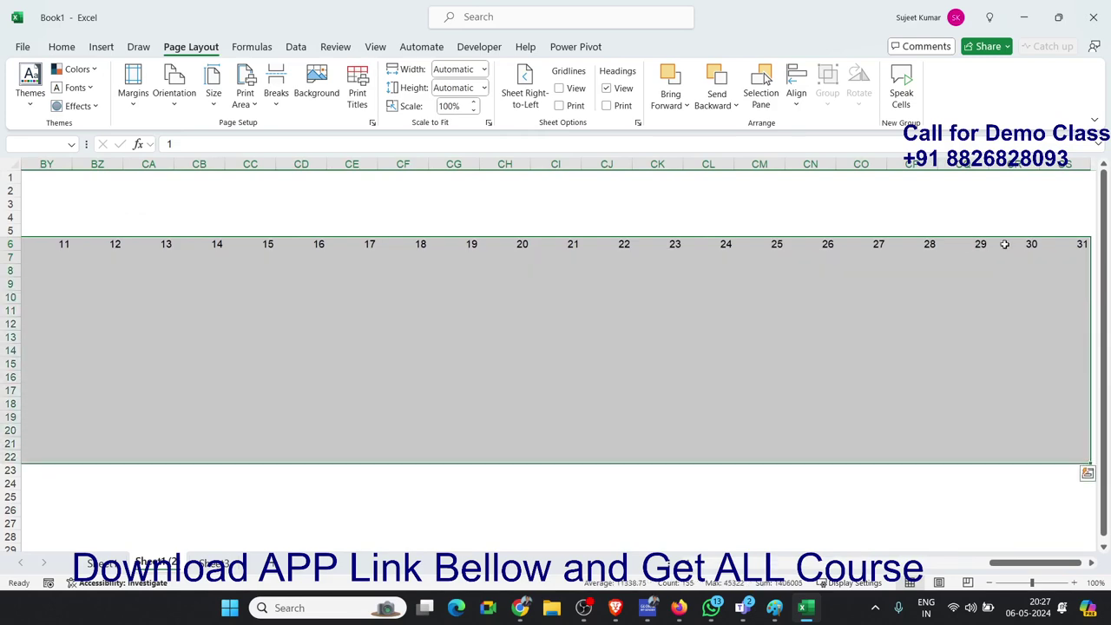
pyautogui.moveTo(1029, 563); pyautogui.dragTo(561, 580)
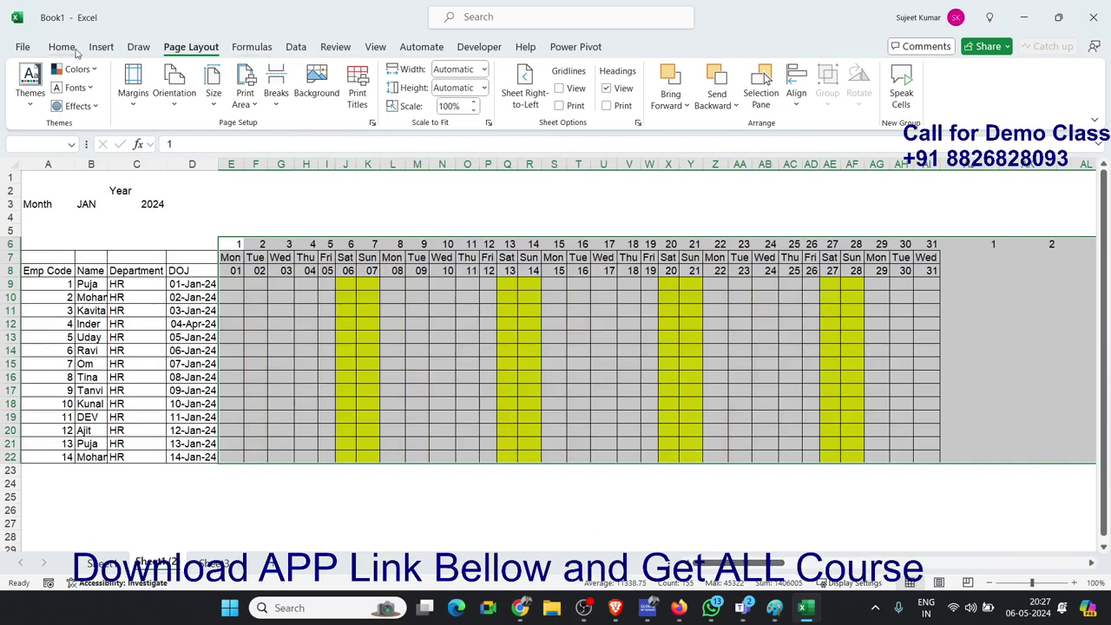
pyautogui.click(63, 47)
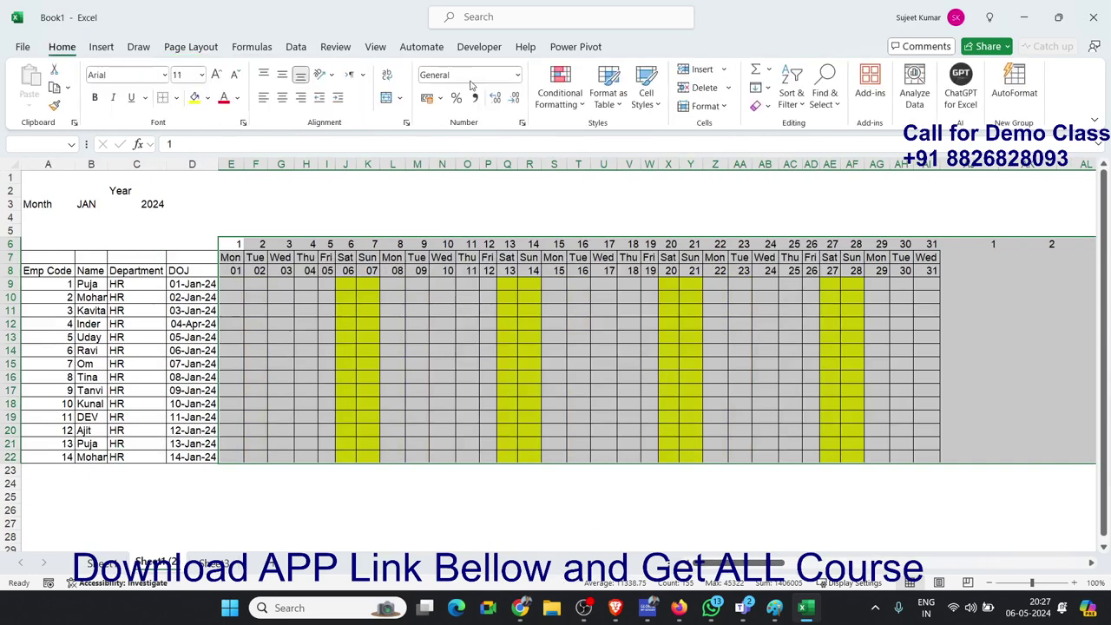
pyautogui.click(791, 94)
pyautogui.click(820, 170)
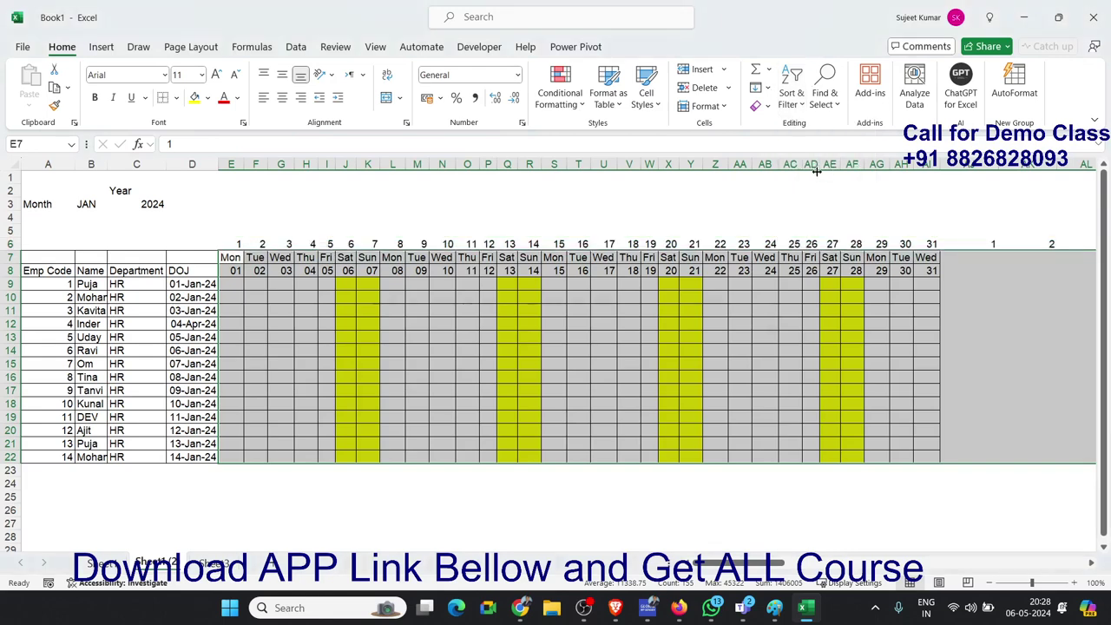
pyautogui.click(632, 341)
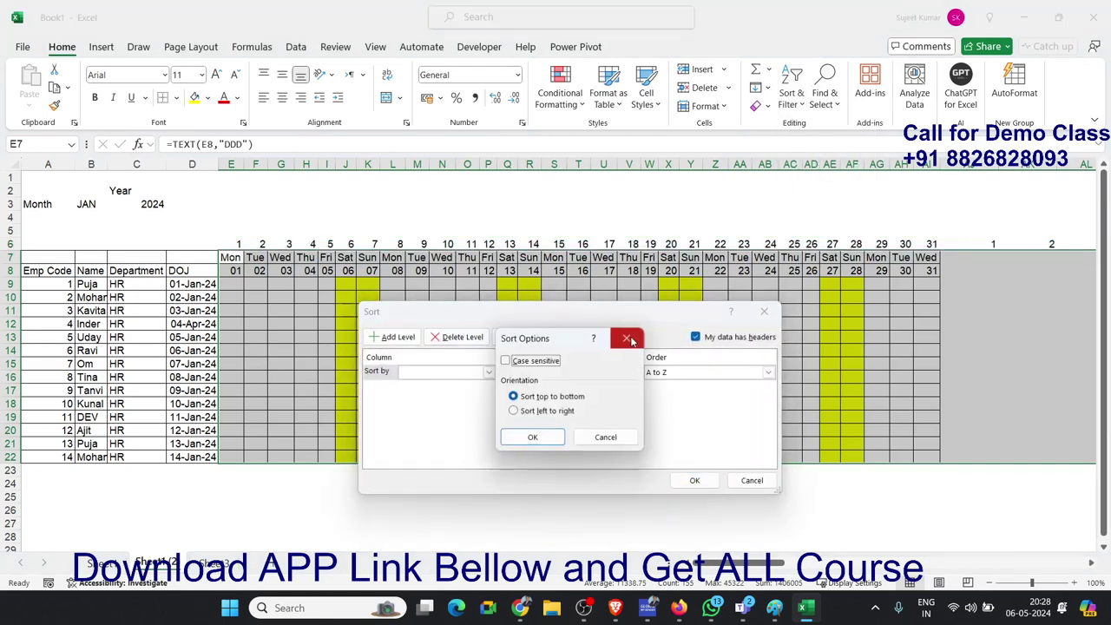
pyautogui.click(548, 411)
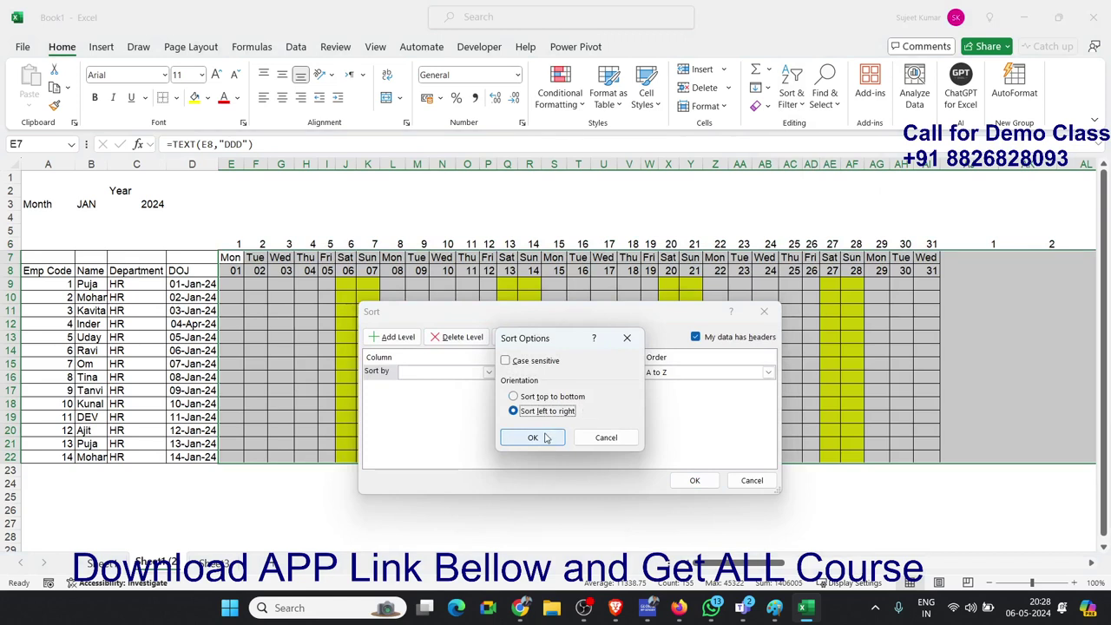
pyautogui.click(545, 438)
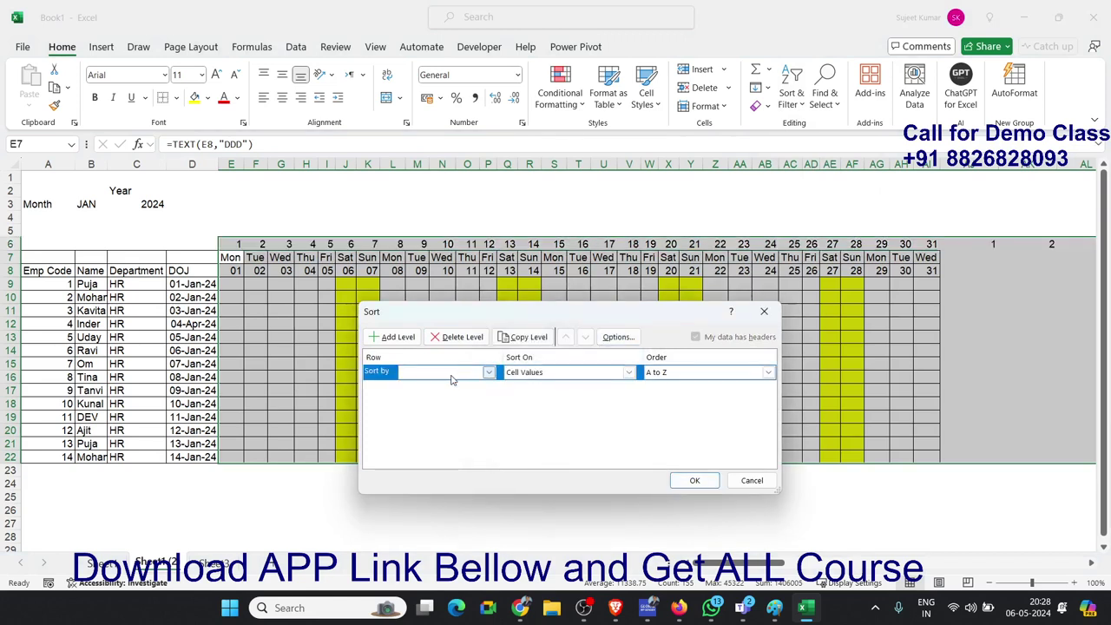
pyautogui.click(451, 375)
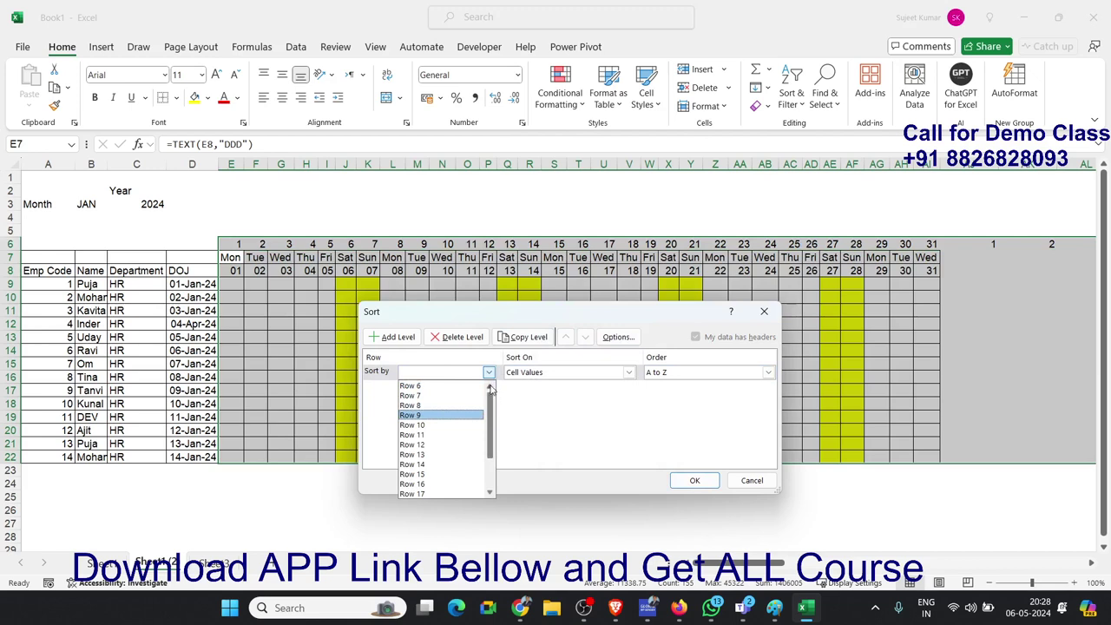
pyautogui.click(421, 386)
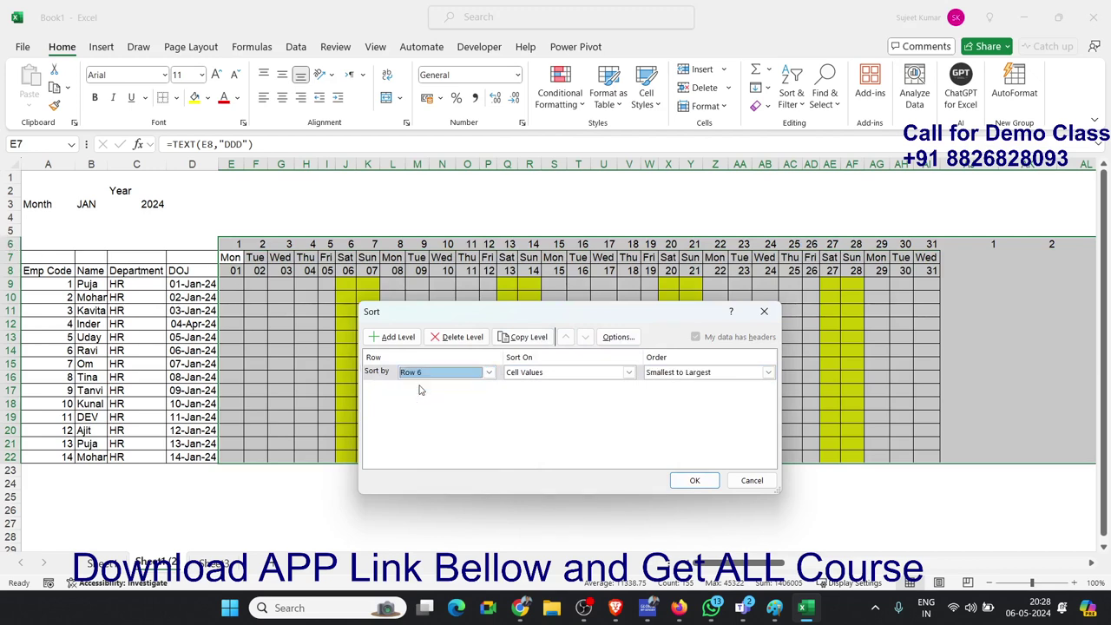
pyautogui.click(696, 483)
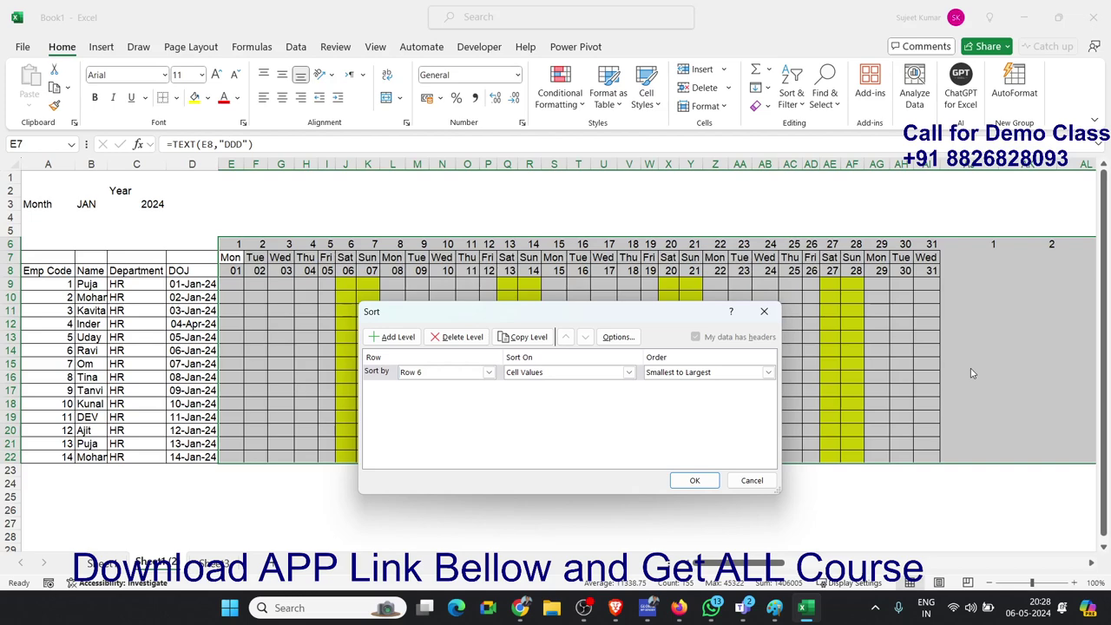
pyautogui.click(755, 482)
pyautogui.click(972, 268)
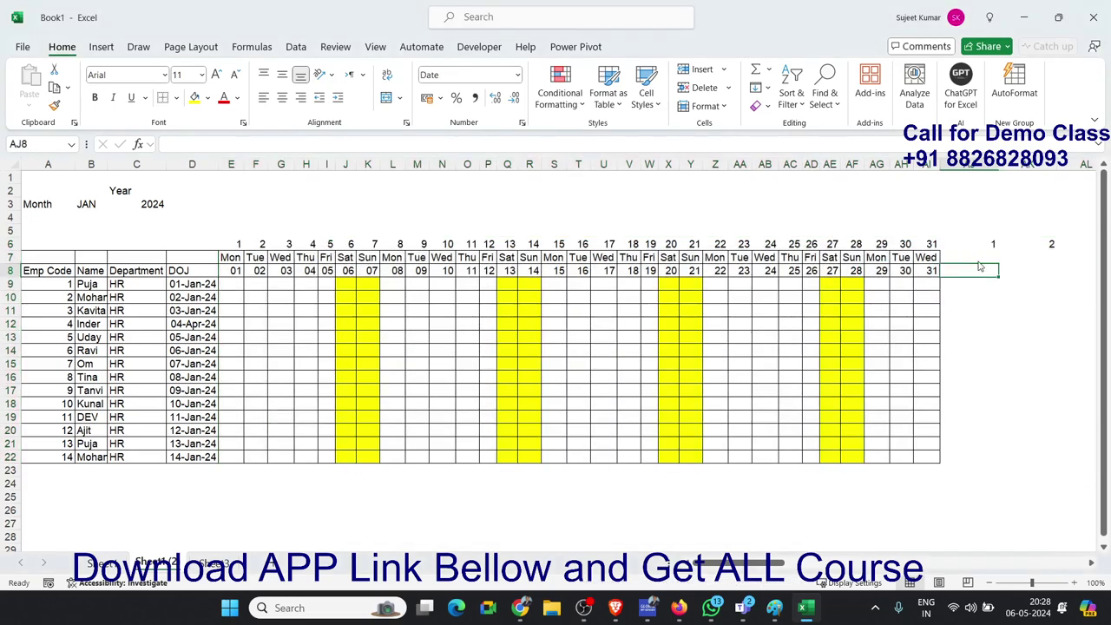
pyautogui.click(991, 258)
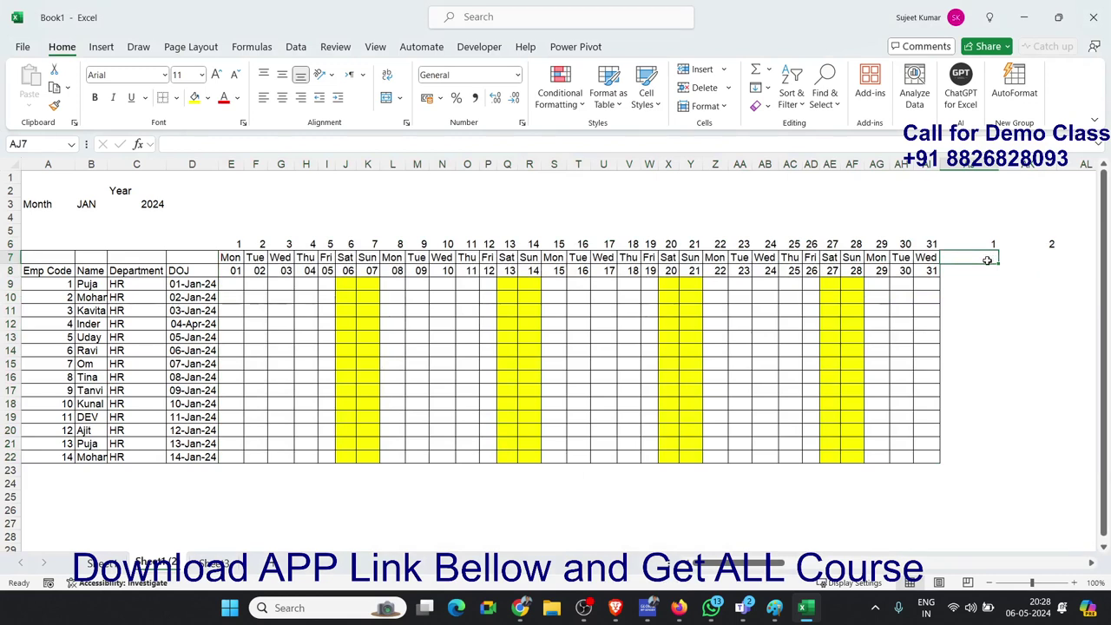
# Enter the label 'Out' in AJ7, right after the Wed 31 column, then move down to AI9
pyautogui.write('End')
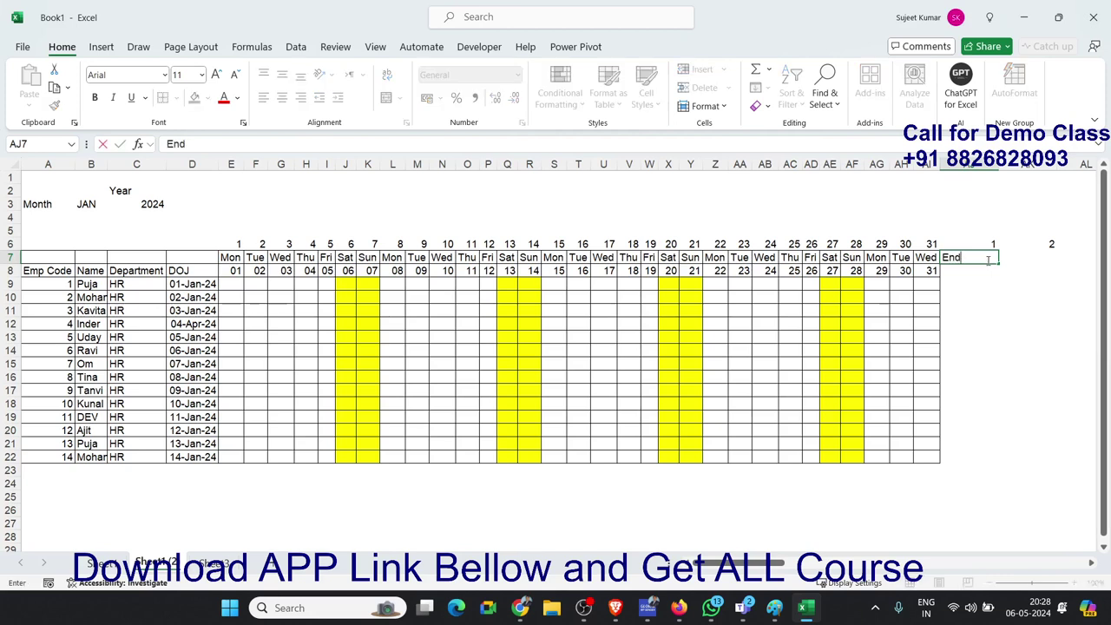
pyautogui.press('BackSpace')
pyautogui.press('BackSpace')
pyautogui.press('Return')
pyautogui.press('Left')
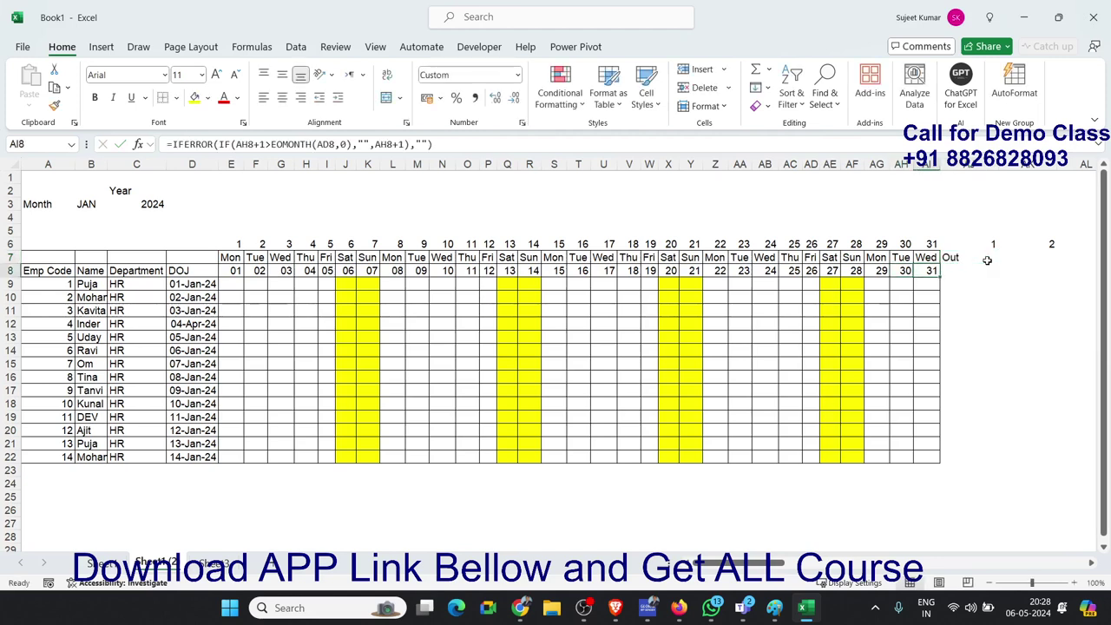
pyautogui.press('Up')
pyautogui.press('Down')
pyautogui.press('Down')
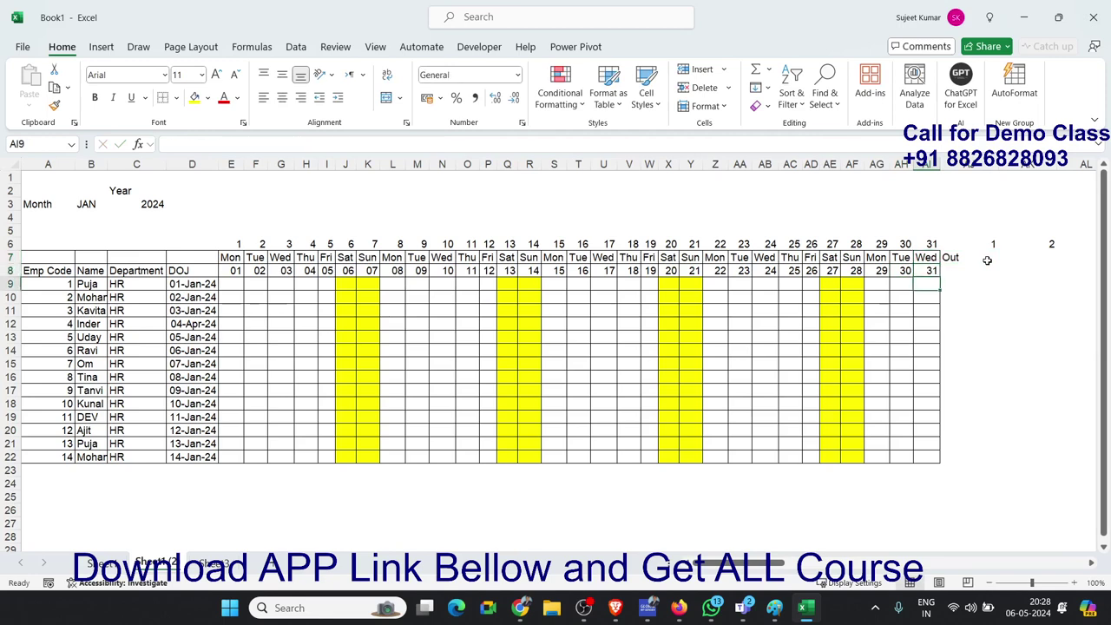
pyautogui.press('Up')
pyautogui.press('Down')
# Insert a blank row 9 above the employee list
pyautogui.hotkey('shift', 'space')
pyautogui.hotkey('ctrl', 'shift', '+')
pyautogui.press('Left')
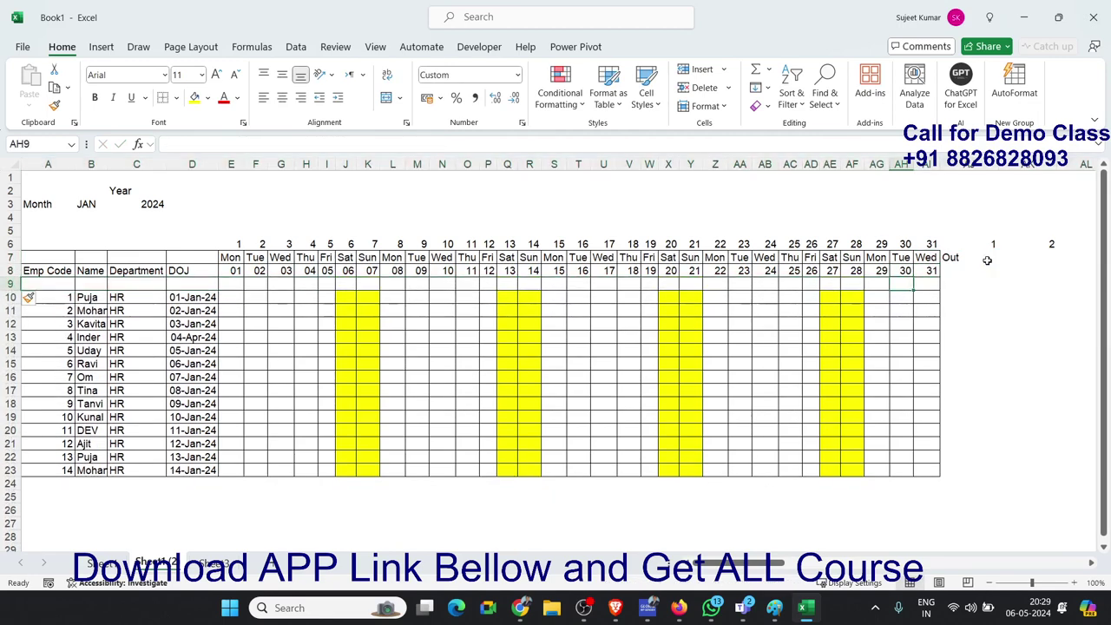
pyautogui.press('Left')
# Enter IN in E9 and fill it right across all 31 day cells to AI9
pyautogui.press('Home')
pyautogui.press('Right')
pyautogui.press('Right')
pyautogui.press('Right')
pyautogui.press('Right')
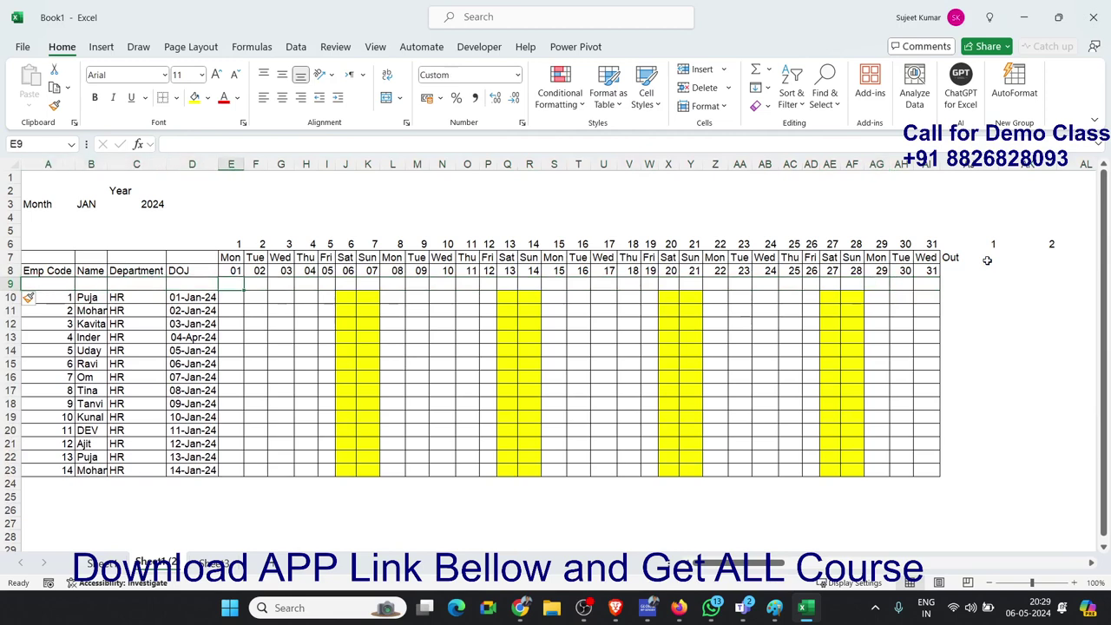
pyautogui.write('IN')
pyautogui.press('Up')
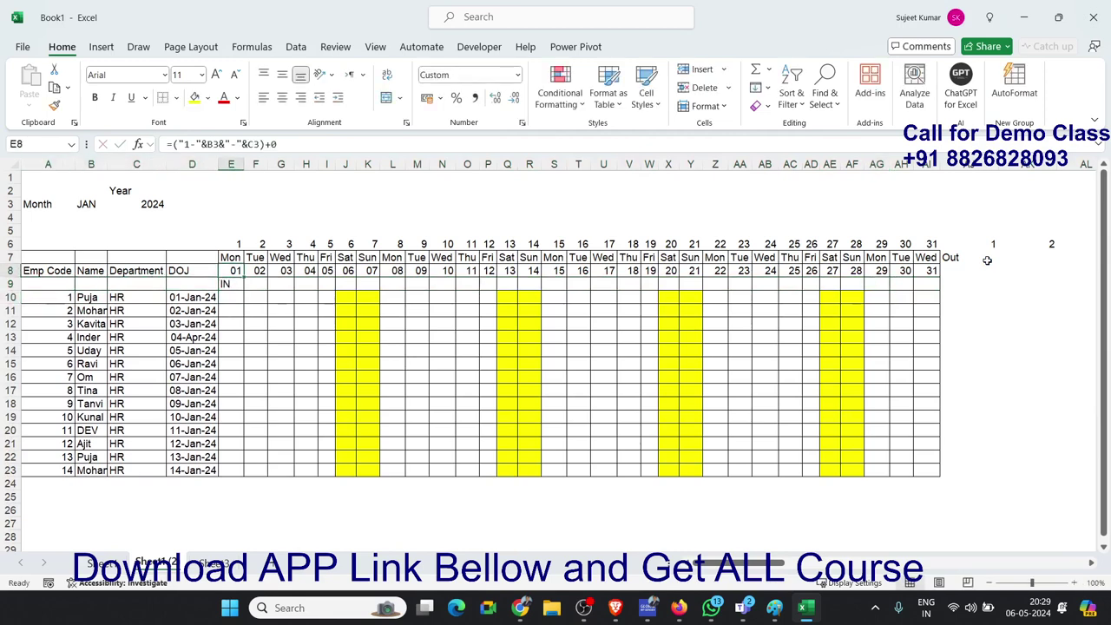
pyautogui.hotkey('ctrl', 'Right')
pyautogui.press('Down')
pyautogui.hotkey('ctrl', 'shift', 'Left')
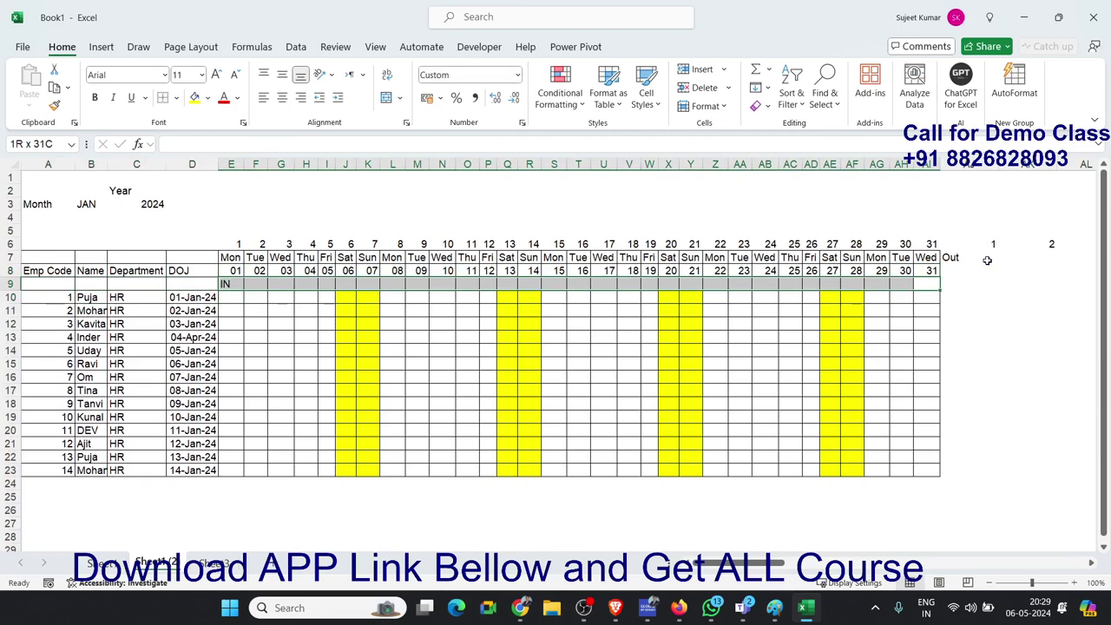
pyautogui.hotkey('ctrl', 'r')
# Return to the Out label cell just past the last IN day
pyautogui.hotkey('ctrl', 'Right')
pyautogui.press('Right')
pyautogui.press('Right')
pyautogui.press('Right')
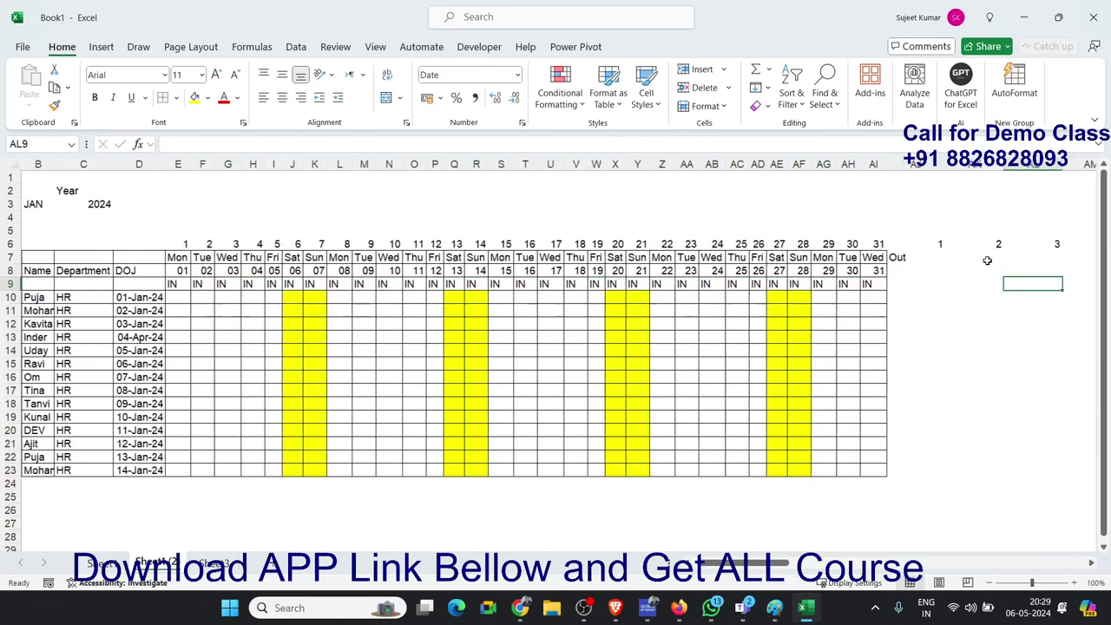
pyautogui.press('Left')
pyautogui.press('Left')
pyautogui.press('Left')
pyautogui.press('Up')
pyautogui.press('Up')
pyautogui.press('Right')
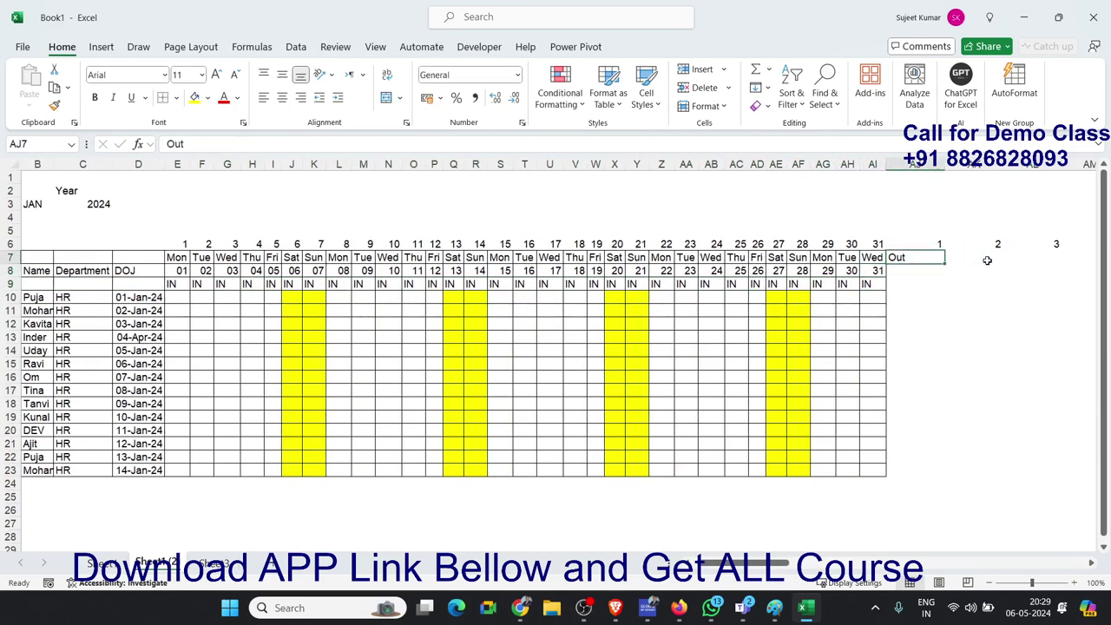
# Move the Out label down to AJ9 and fill it across 31 cells of row 9
pyautogui.hotkey('ctrl', 'c')
pyautogui.press('Down')
pyautogui.press('Return')
pyautogui.press('Up')
pyautogui.press('Delete')
pyautogui.press('Down')
pyautogui.hotkey('ctrl', 'c')
pyautogui.press('Down')
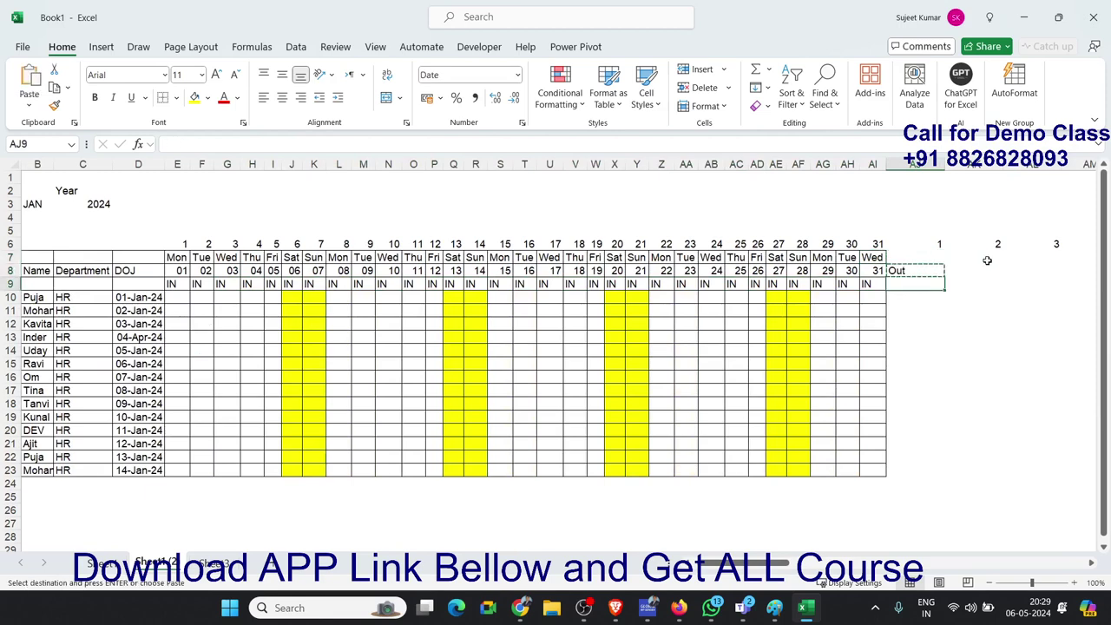
pyautogui.press('Return')
pyautogui.hotkey('shift', 'Right')
pyautogui.hotkey('shift', 'Right')
pyautogui.hotkey('shift', 'Right')
pyautogui.hotkey('shift', 'Right')
pyautogui.hotkey('shift', 'Right')
pyautogui.hotkey('shift', 'Right')
pyautogui.hotkey('shift', 'Right')
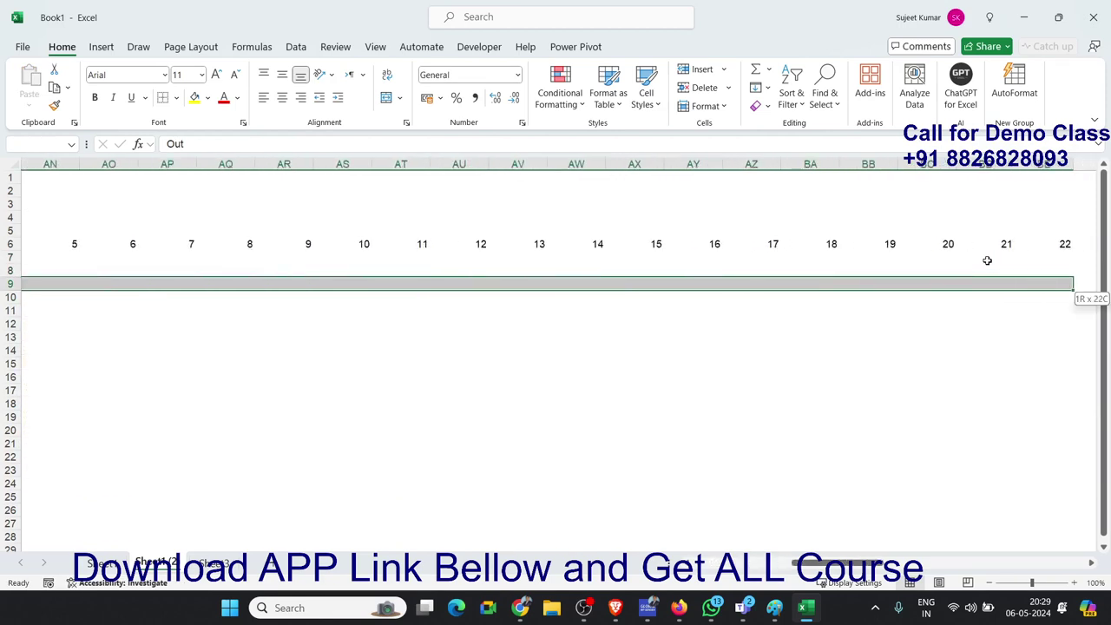
pyautogui.hotkey('shift', 'Right')
pyautogui.hotkey('shift', 'Right')
pyautogui.hotkey('shift', 'Right')
pyautogui.hotkey('shift', 'Right')
pyautogui.hotkey('shift', 'Right')
pyautogui.hotkey('shift', 'Right')
pyautogui.hotkey('shift', 'Right')
pyautogui.hotkey('shift', 'Right')
pyautogui.hotkey('shift', 'Right')
pyautogui.hotkey('shift', 'Right')
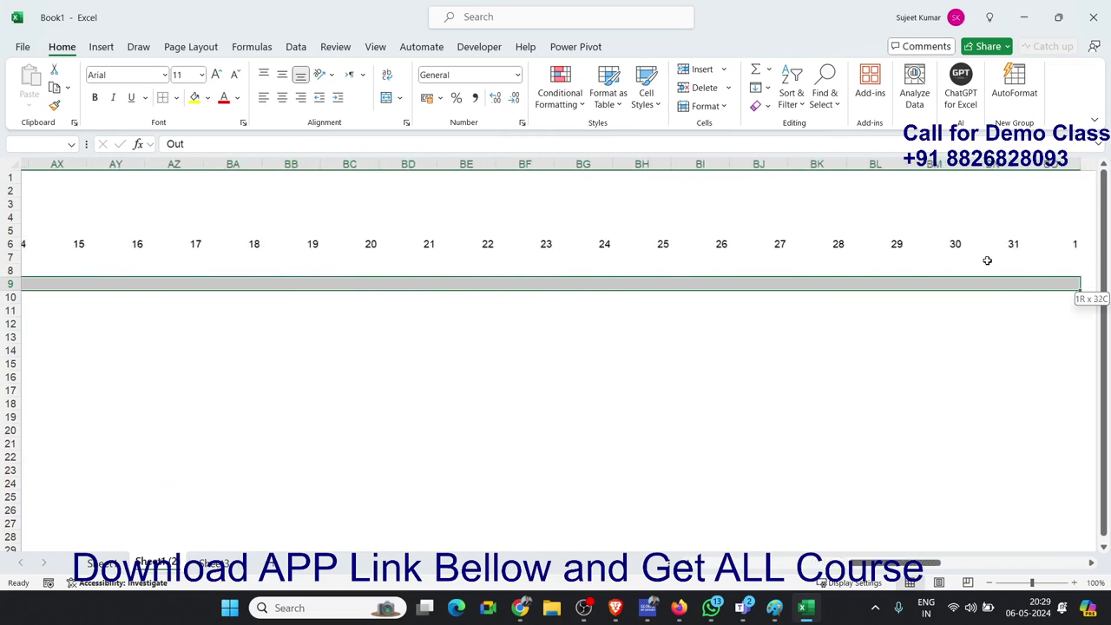
pyautogui.hotkey('shift', 'Right')
pyautogui.hotkey('shift', 'Right')
pyautogui.hotkey('shift', 'Left')
pyautogui.hotkey('shift', 'Left')
pyautogui.hotkey('shift', 'Left')
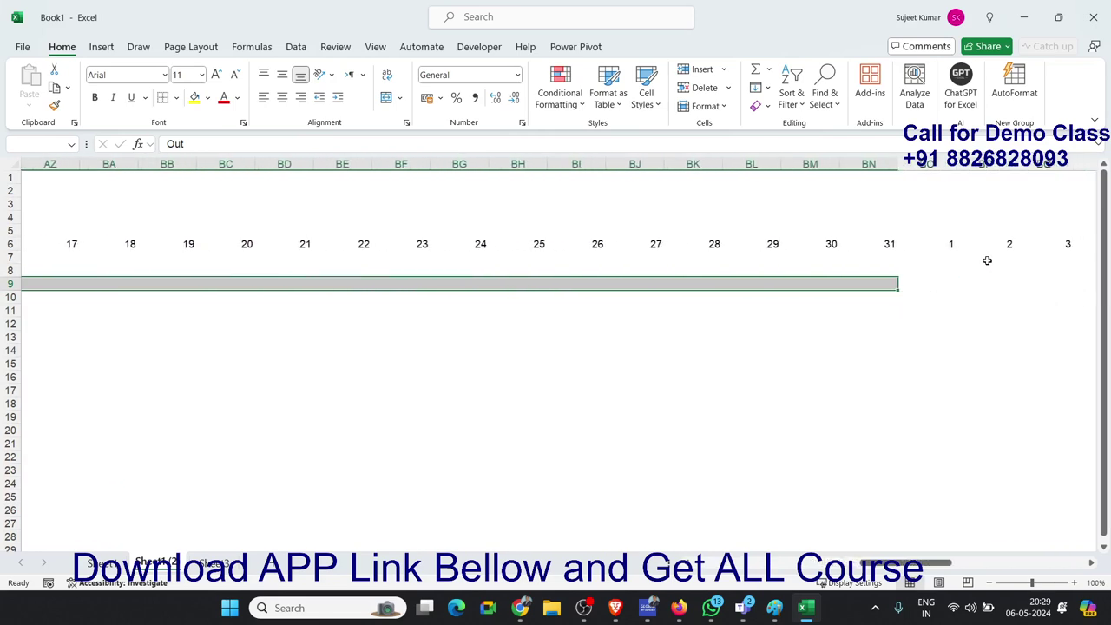
pyautogui.hotkey('ctrl', 'v')
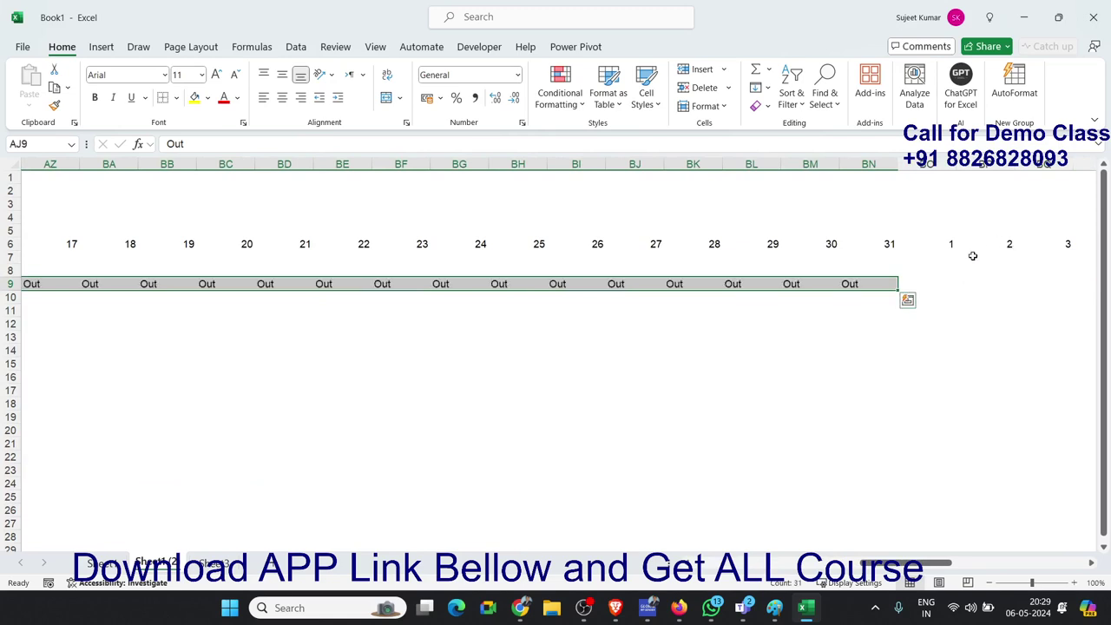
# Enter Hours after the last Out cell and copy it across the following columns
pyautogui.click(929, 281)
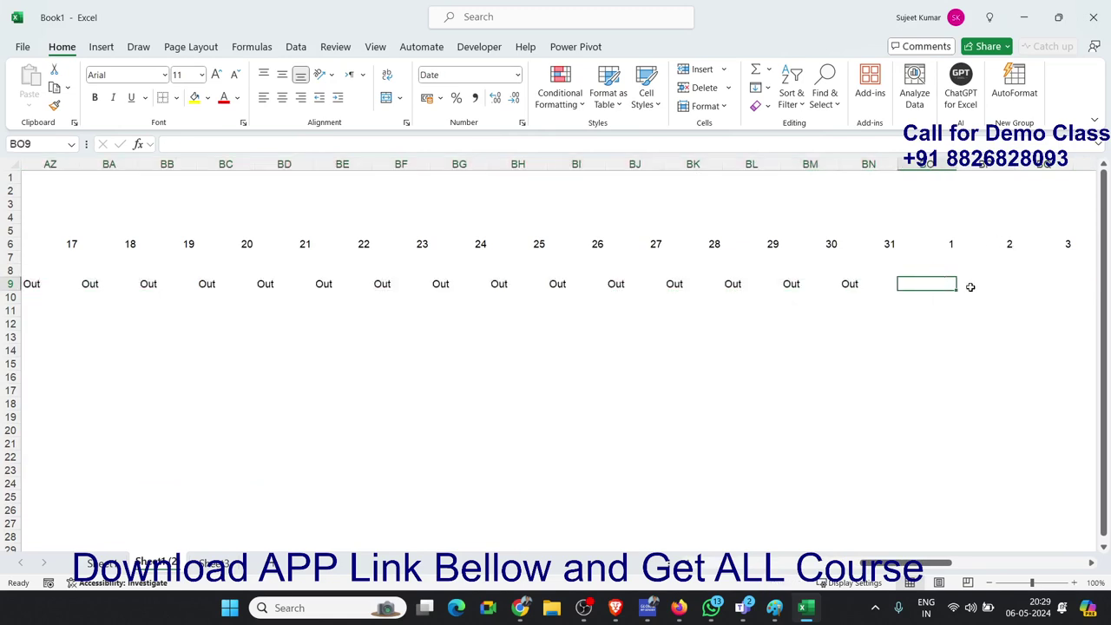
pyautogui.write('Hours')
pyautogui.press('Return')
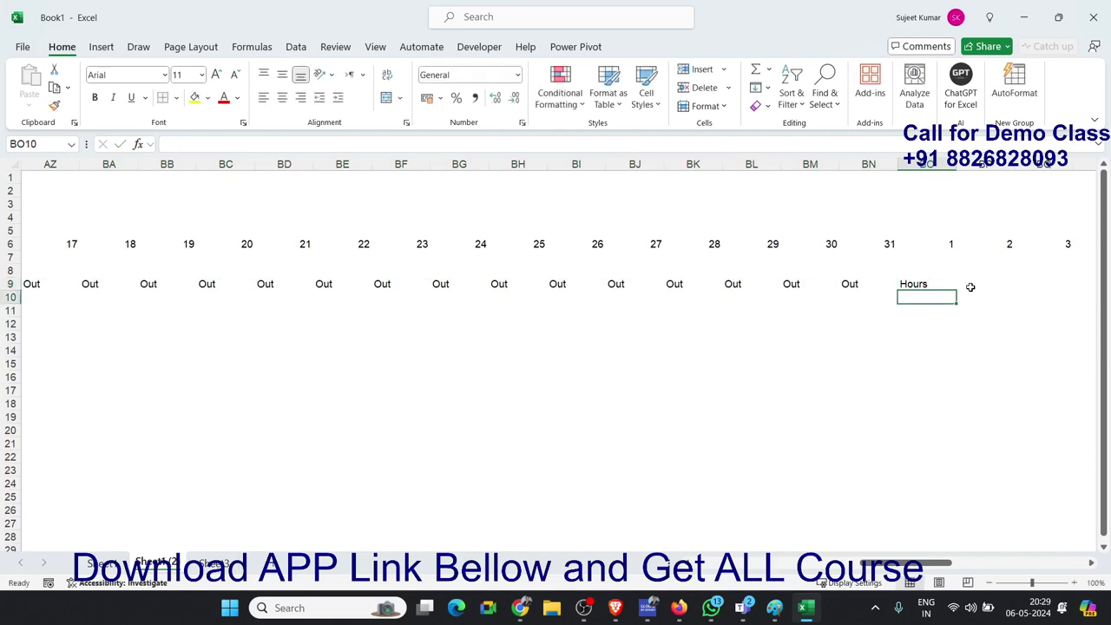
pyautogui.press('Up')
pyautogui.hotkey('ctrl', 'c')
pyautogui.keyDown('shift'); pyautogui.click(971, 286); pyautogui.keyUp('shift')
pyautogui.moveTo(971, 287); pyautogui.dragTo(971, 286)
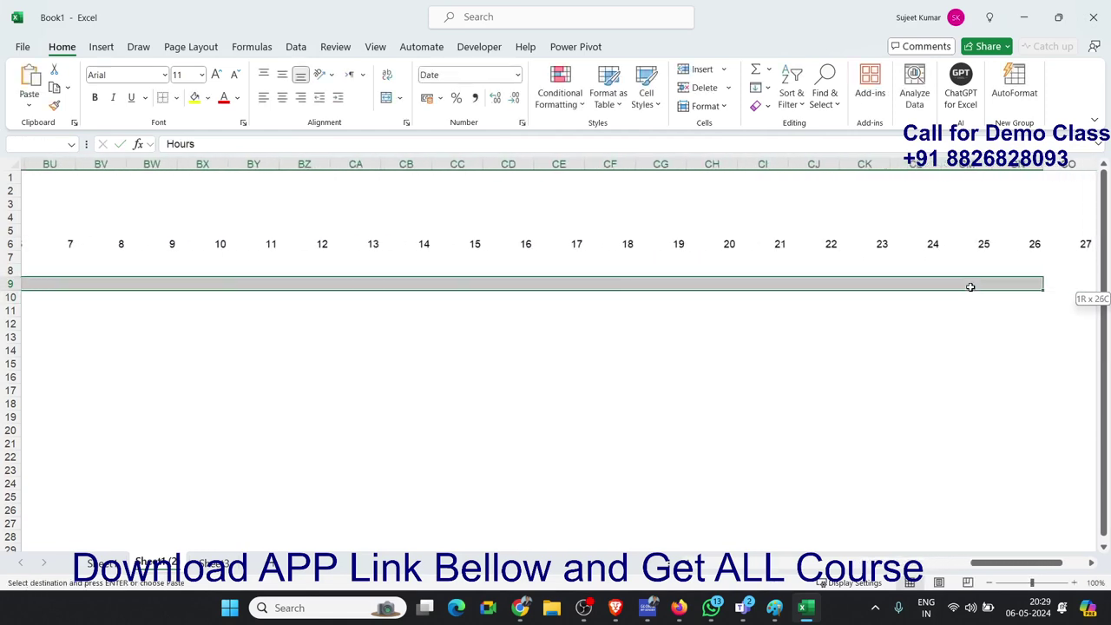
pyautogui.moveTo(971, 287); pyautogui.dragTo(970, 286)
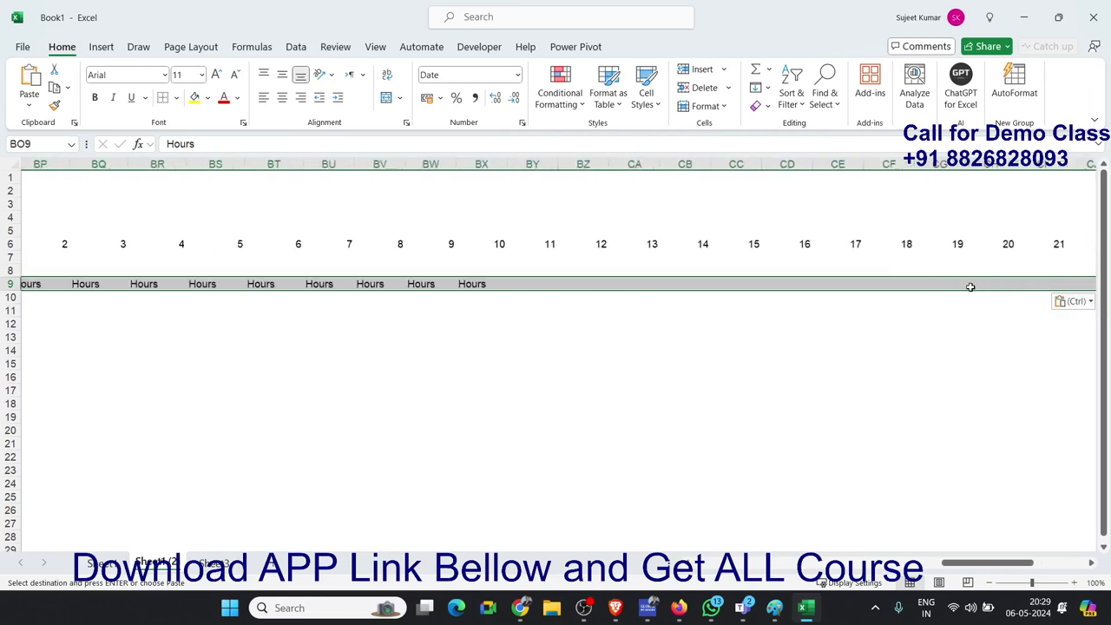
pyautogui.press('Home')
# Select the whole day grid from E6 rightward and down through the employee rows
pyautogui.press('Escape')
pyautogui.press('Right')
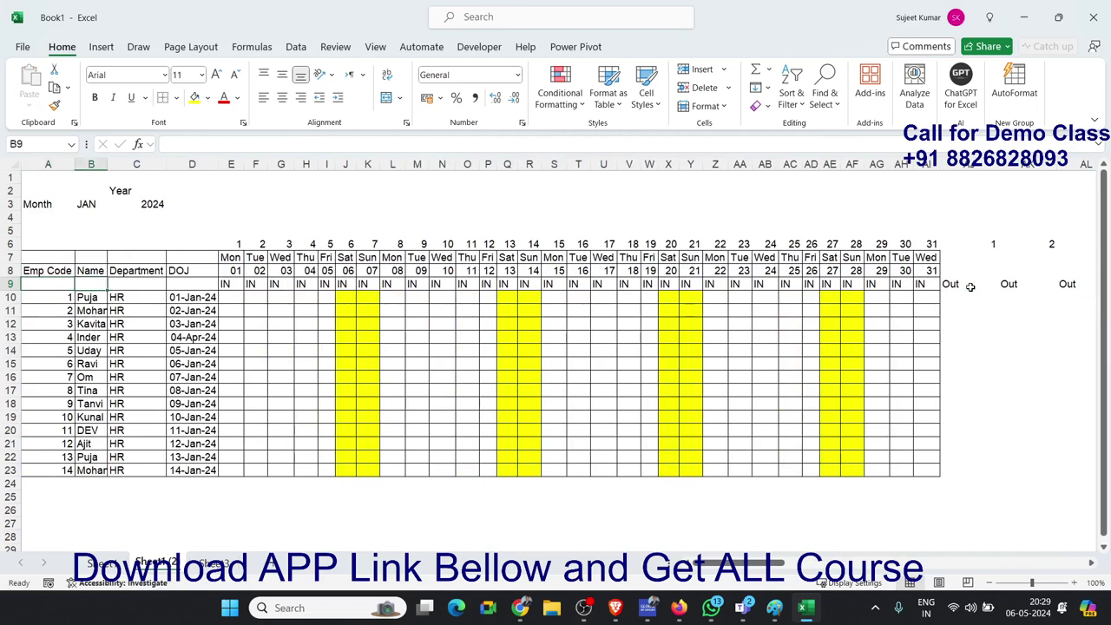
pyautogui.press('Right')
pyautogui.press('Right')
pyautogui.press('Right')
pyautogui.press('Right')
pyautogui.press('Right')
pyautogui.press('Right')
pyautogui.press('Right')
pyautogui.press('Right')
pyautogui.press('Right')
pyautogui.press('Right')
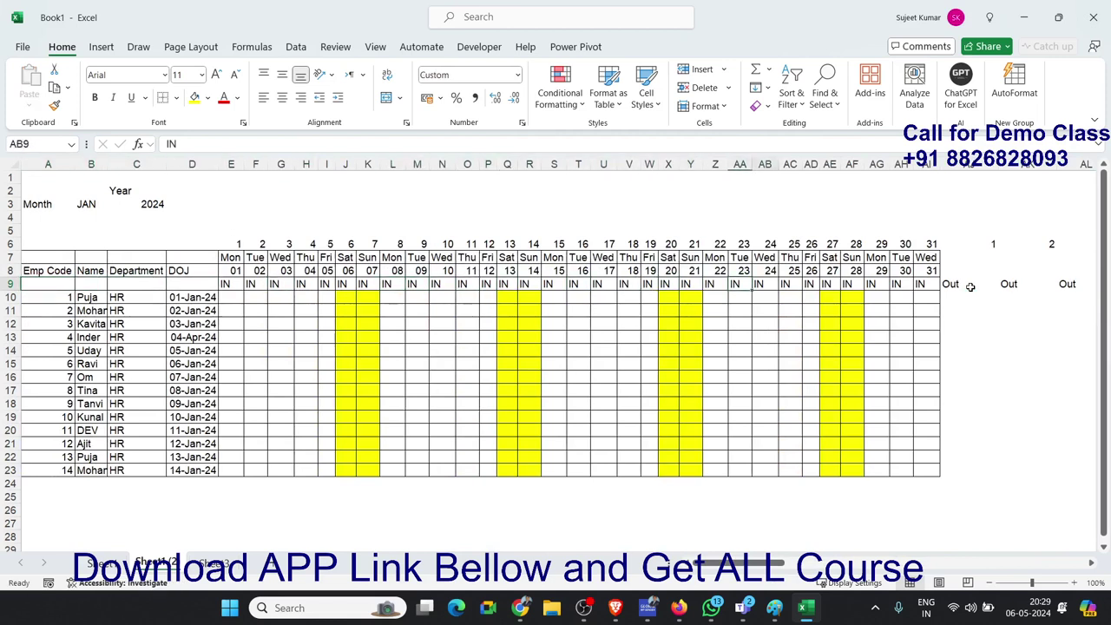
pyautogui.press('Right')
pyautogui.press('Right')
pyautogui.press('Right')
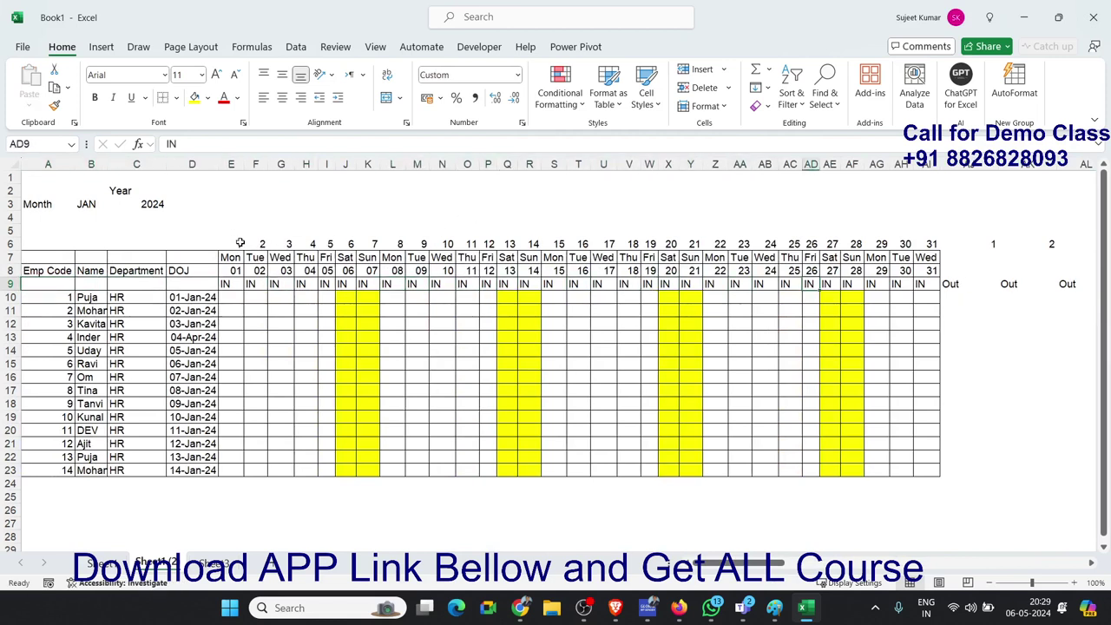
pyautogui.click(241, 243)
pyautogui.hotkey('ctrl', 'shift', 'Right')
pyautogui.hotkey('shift', 'Down')
pyautogui.hotkey('shift', 'Down')
pyautogui.hotkey('shift', 'Down')
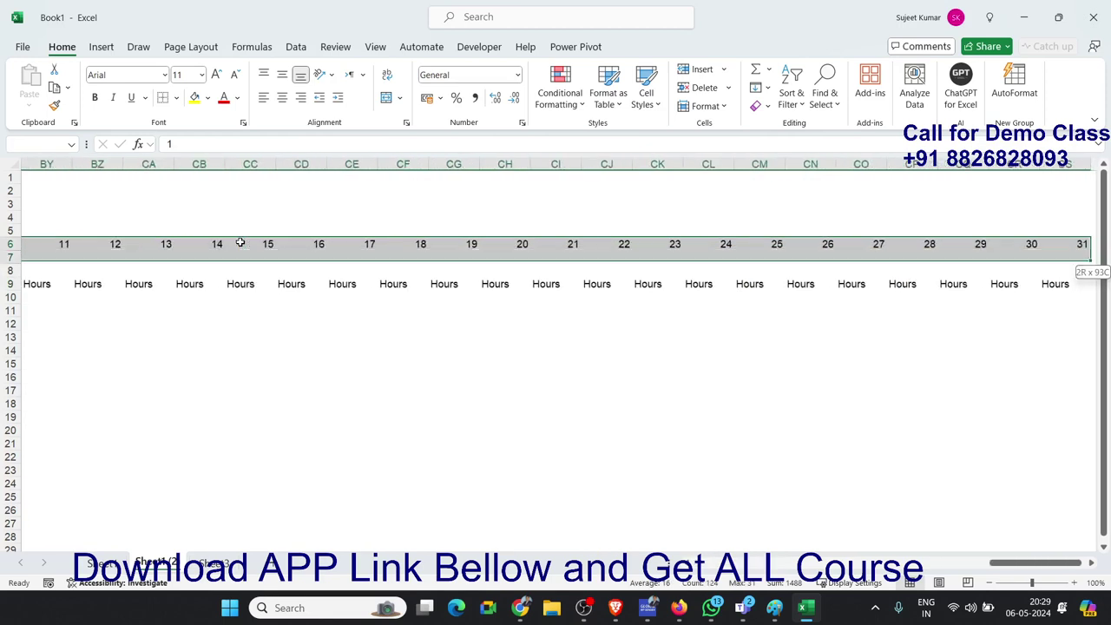
pyautogui.hotkey('shift', 'Down')
pyautogui.hotkey('shift', 'Down')
pyautogui.hotkey('shift', 'Down')
pyautogui.hotkey('shift', 'Down')
pyautogui.hotkey('shift', 'Down')
pyautogui.hotkey('shift', 'Down')
pyautogui.hotkey('shift', 'Down')
pyautogui.hotkey('shift', 'Down')
pyautogui.hotkey('shift', 'Down')
pyautogui.hotkey('shift', 'Down')
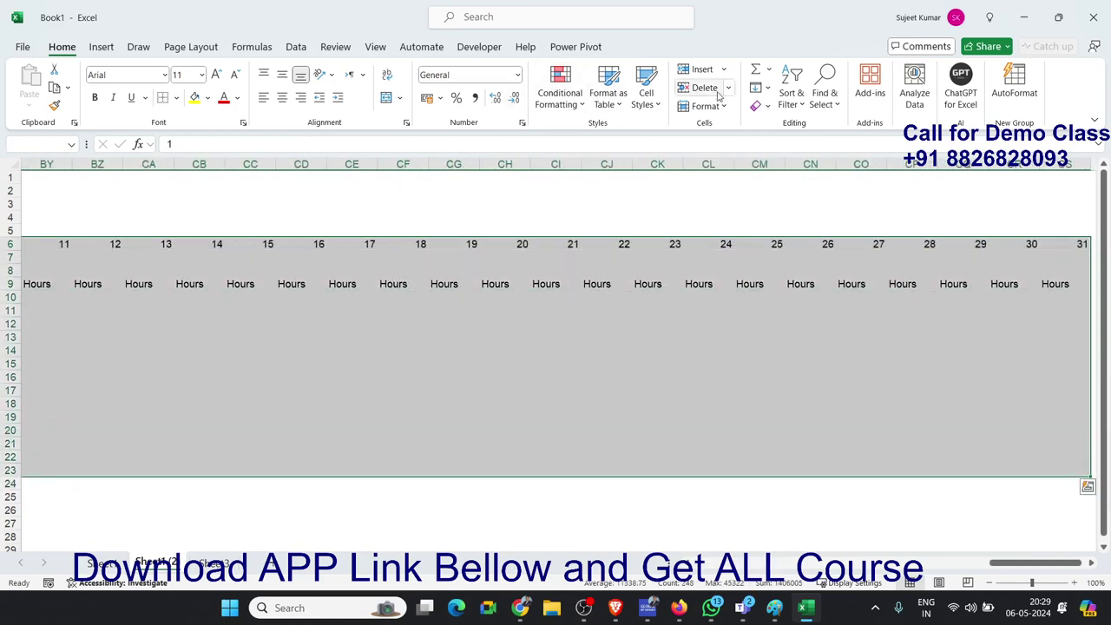
# Custom-sort the selection left to right by Row 6, smallest to largest
pyautogui.click(791, 94)
pyautogui.click(816, 170)
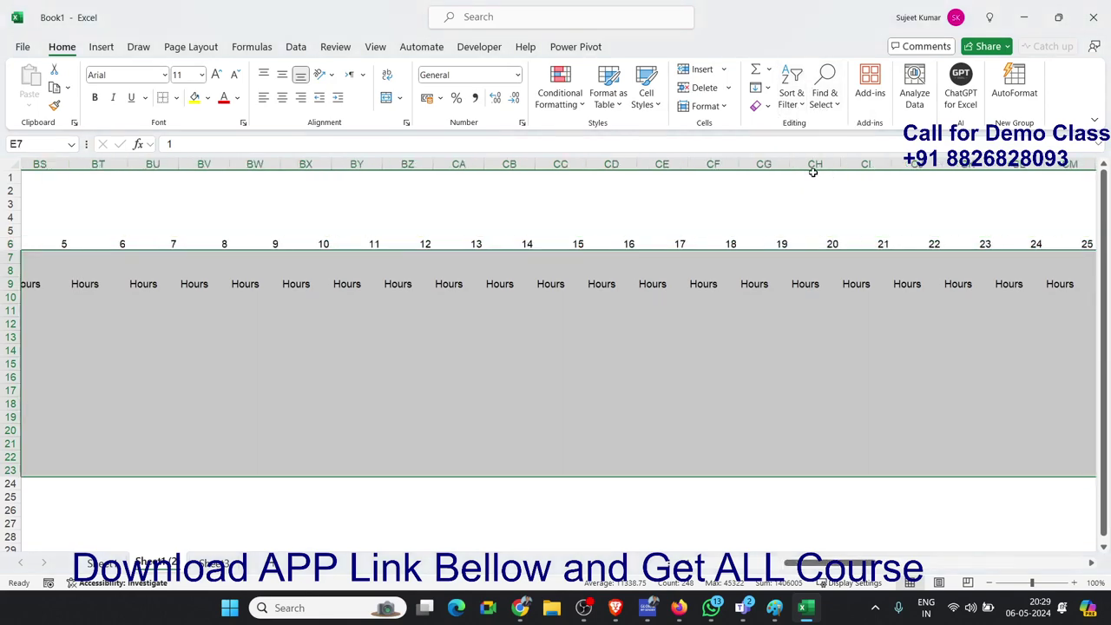
pyautogui.click(458, 374)
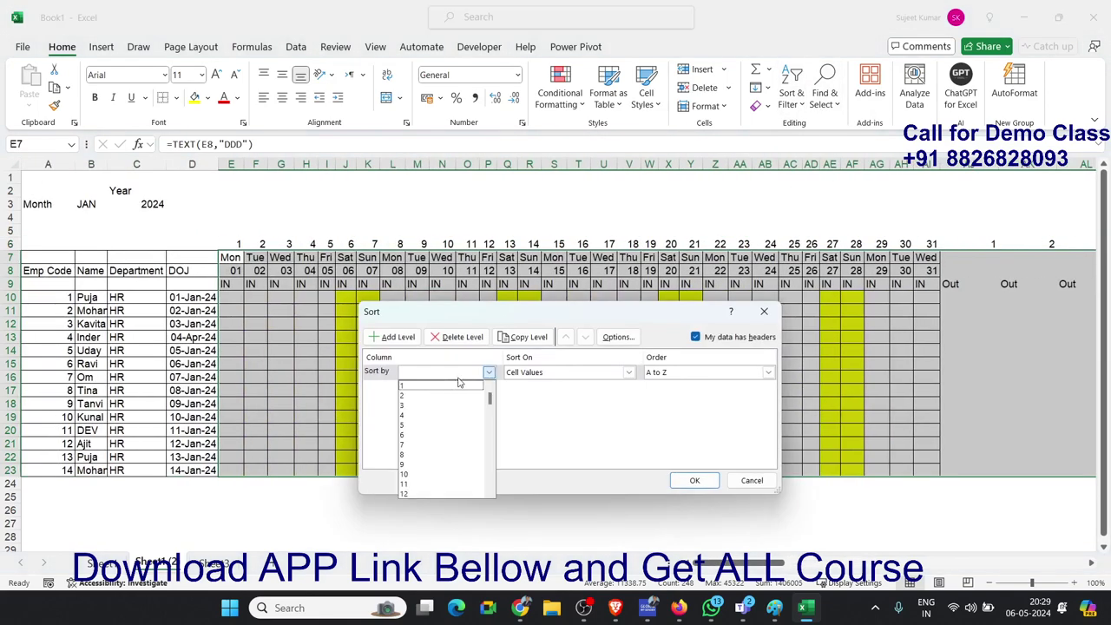
pyautogui.click(626, 345)
pyautogui.click(618, 338)
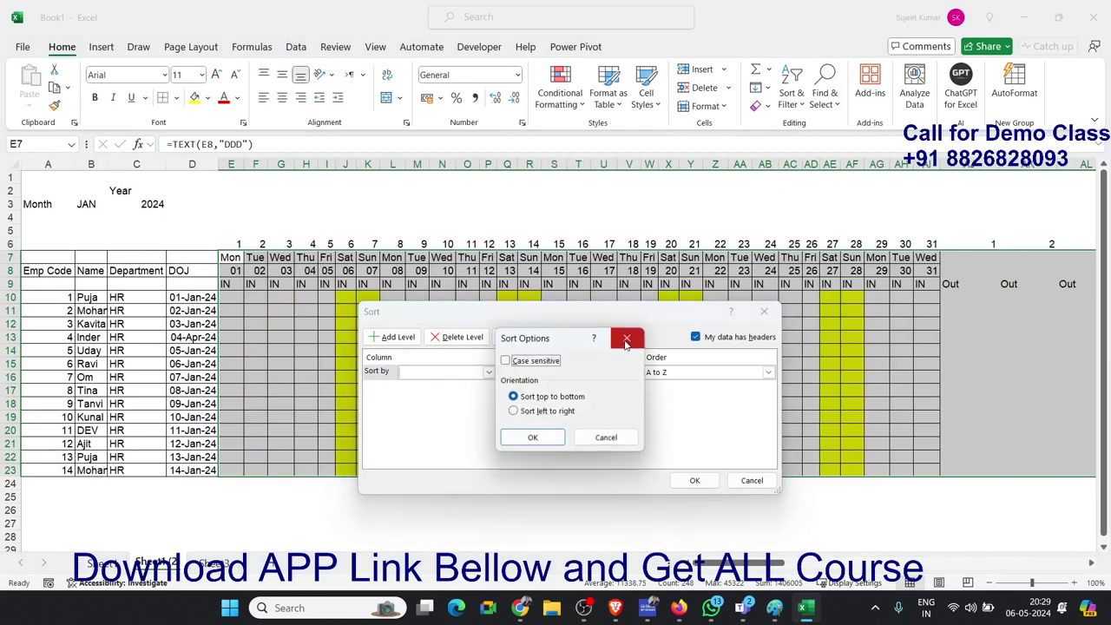
pyautogui.click(560, 412)
pyautogui.click(548, 440)
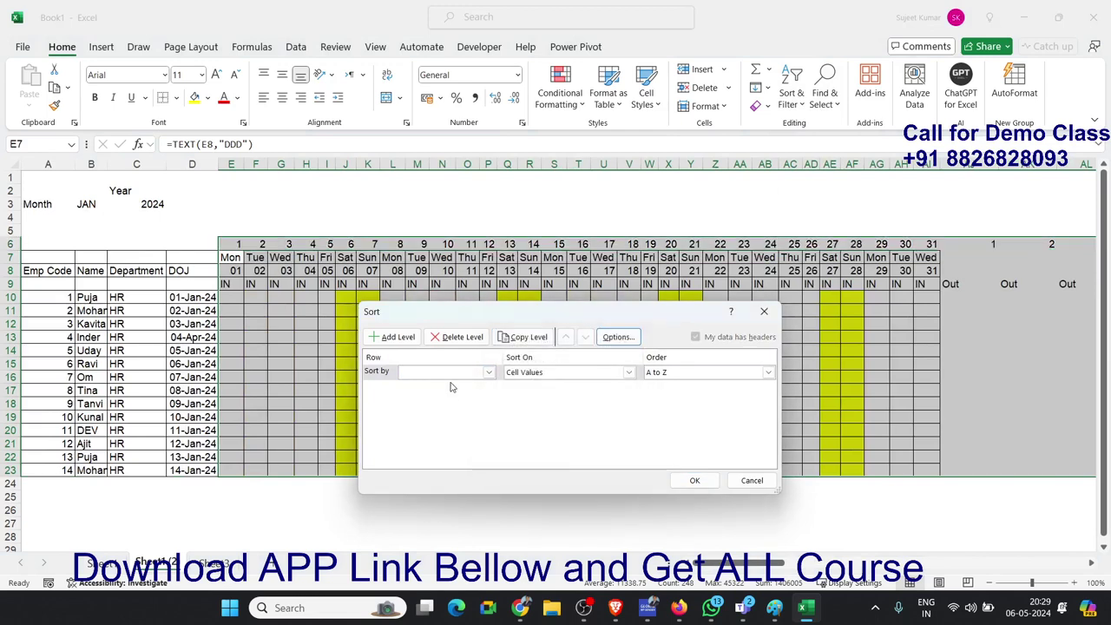
pyautogui.click(445, 374)
pyautogui.click(444, 387)
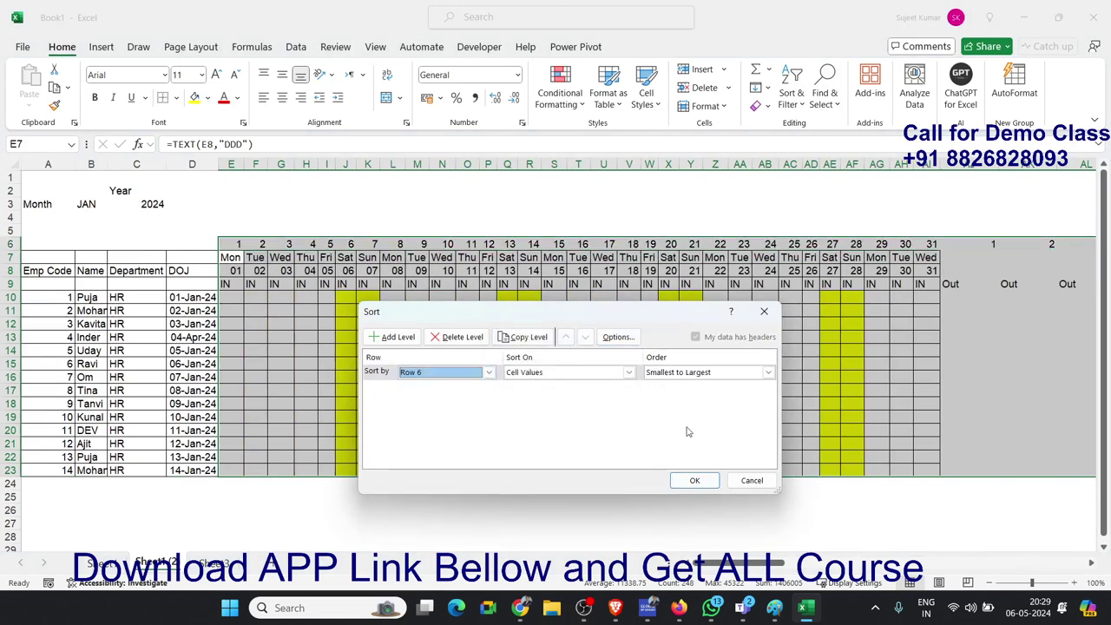
pyautogui.click(704, 480)
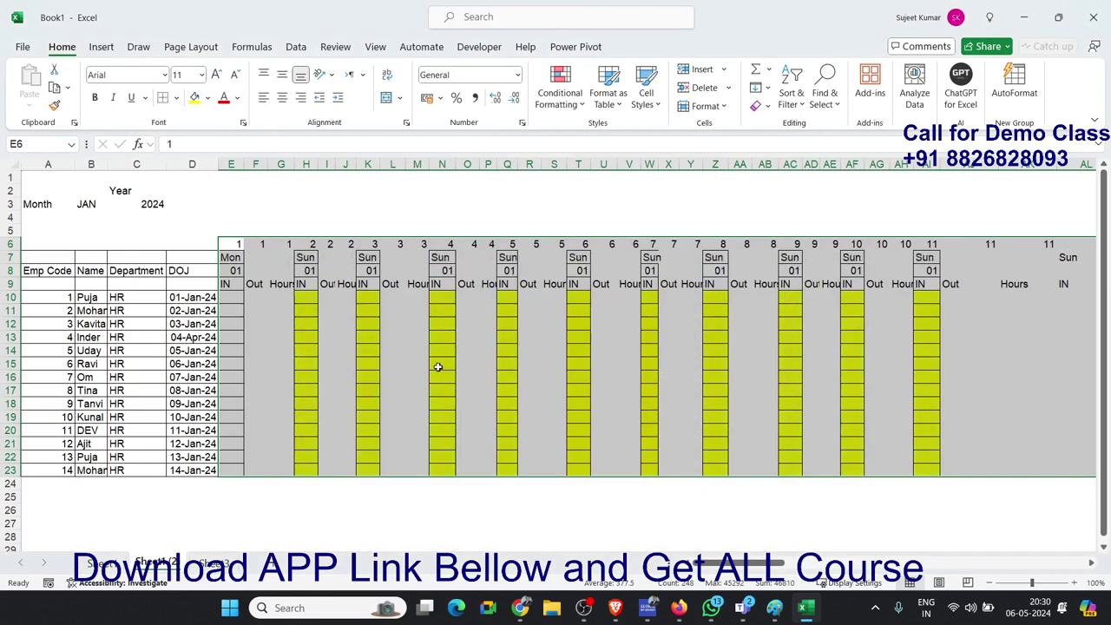
# Delete the helper row of day numbers, then select Mon's three cells E6:G6
pyautogui.click(421, 351)
pyautogui.click(233, 284)
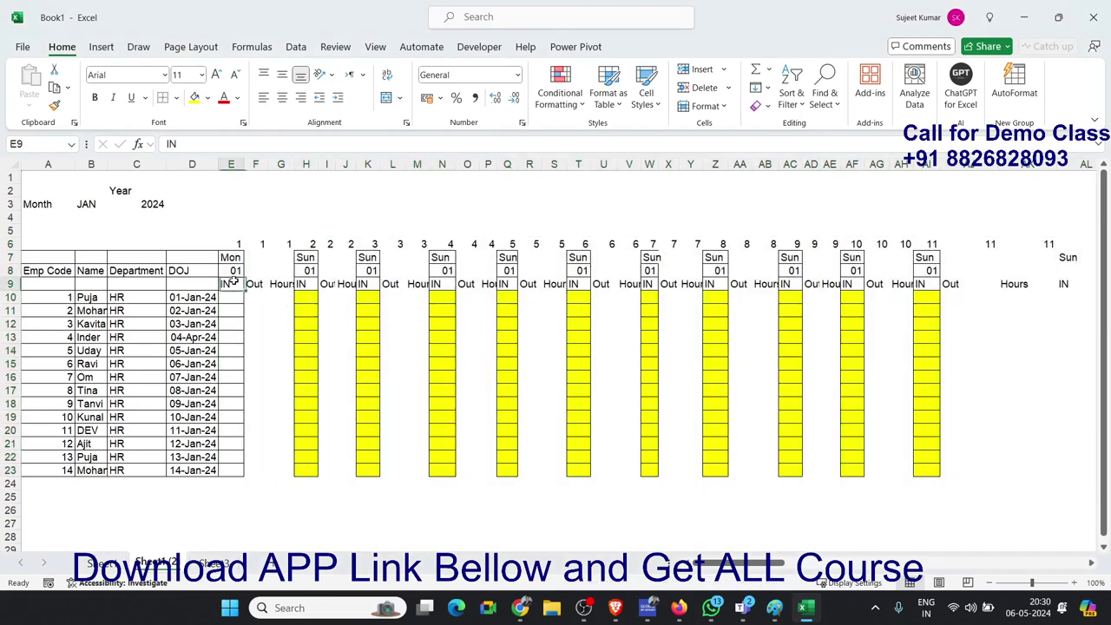
pyautogui.click(259, 283)
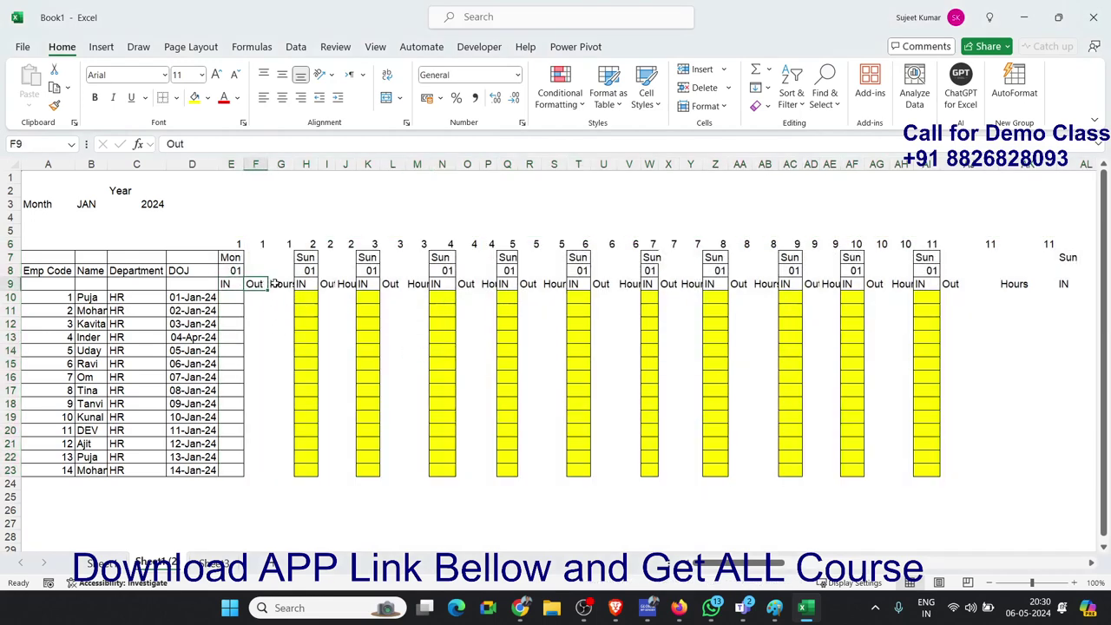
pyautogui.click(280, 284)
pyautogui.moveTo(230, 257); pyautogui.dragTo(255, 257)
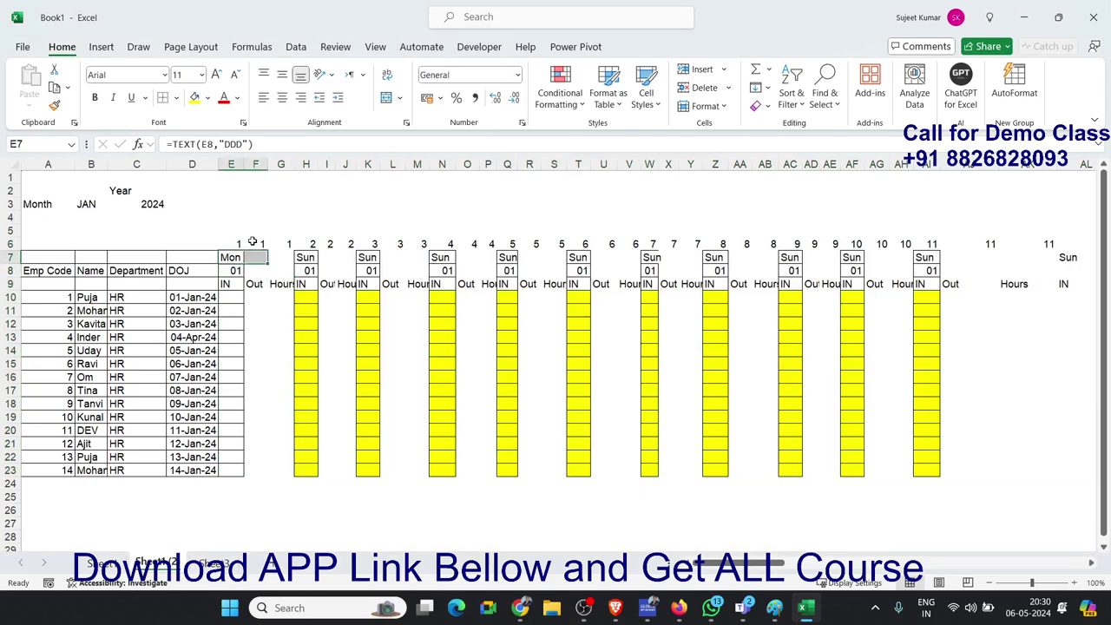
pyautogui.click(252, 243)
pyautogui.hotkey('shift', 'space')
pyautogui.hotkey('ctrl', '-')
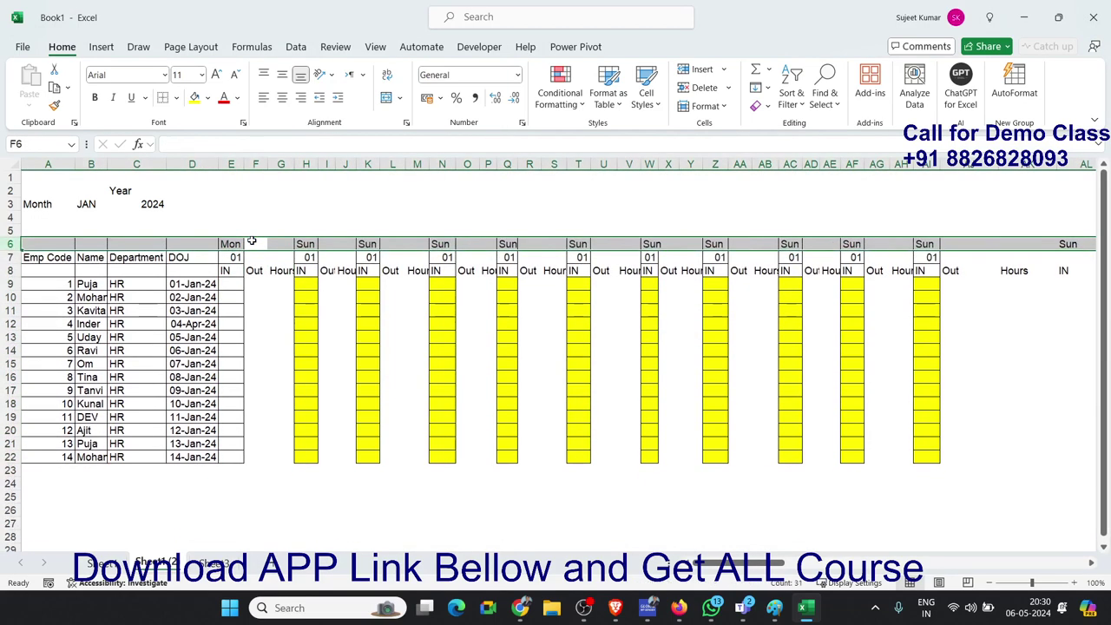
pyautogui.click(251, 270)
pyautogui.moveTo(231, 244); pyautogui.dragTo(272, 247)
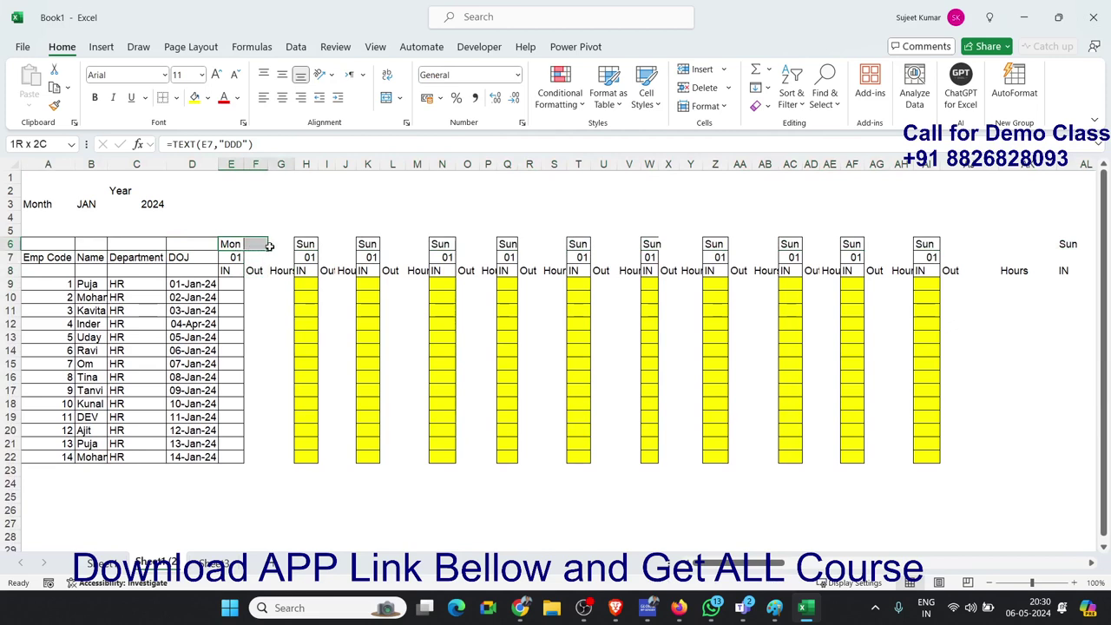
# Merge and centre E6:G6, E7:G7, H6:J6 and H7:J7 for the first two days
pyautogui.click(387, 97)
pyautogui.moveTo(237, 258); pyautogui.dragTo(268, 255)
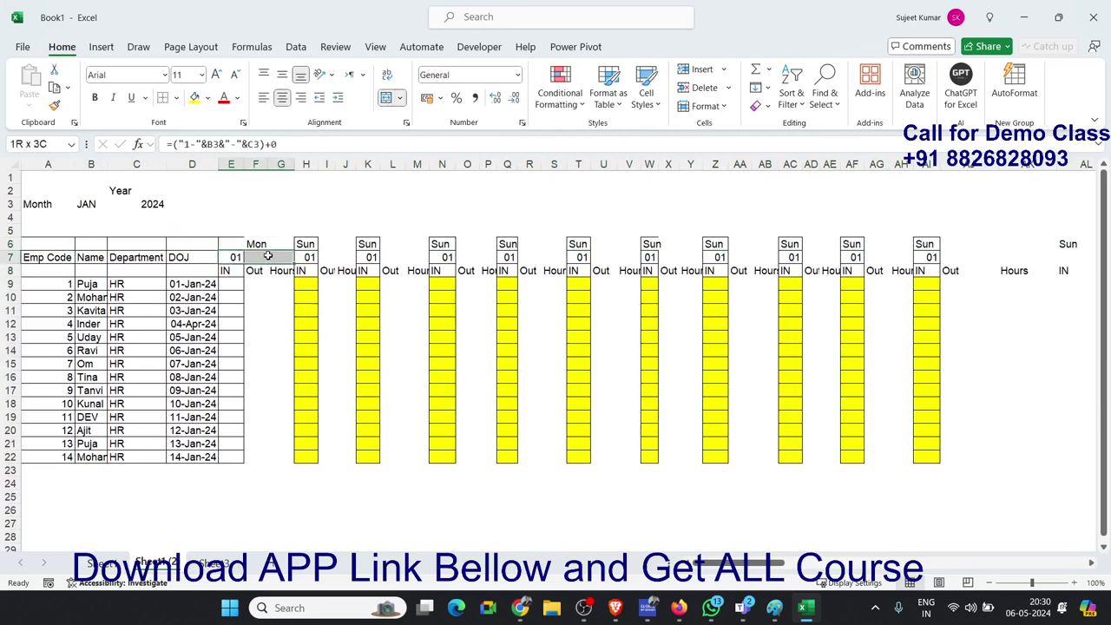
pyautogui.click(387, 97)
pyautogui.moveTo(314, 246); pyautogui.dragTo(346, 245)
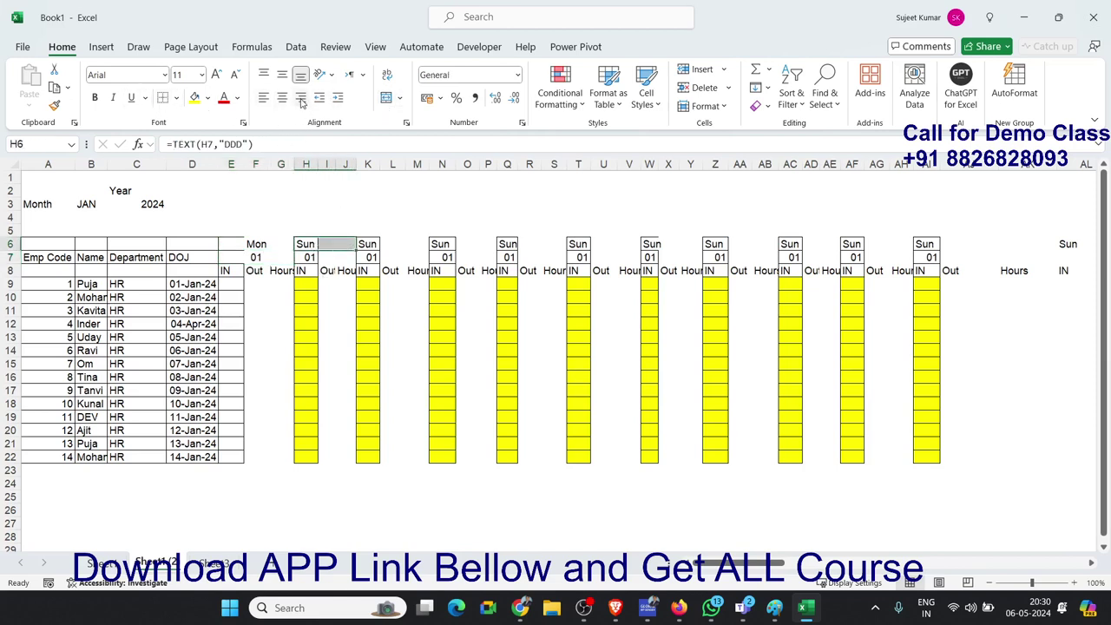
pyautogui.click(387, 97)
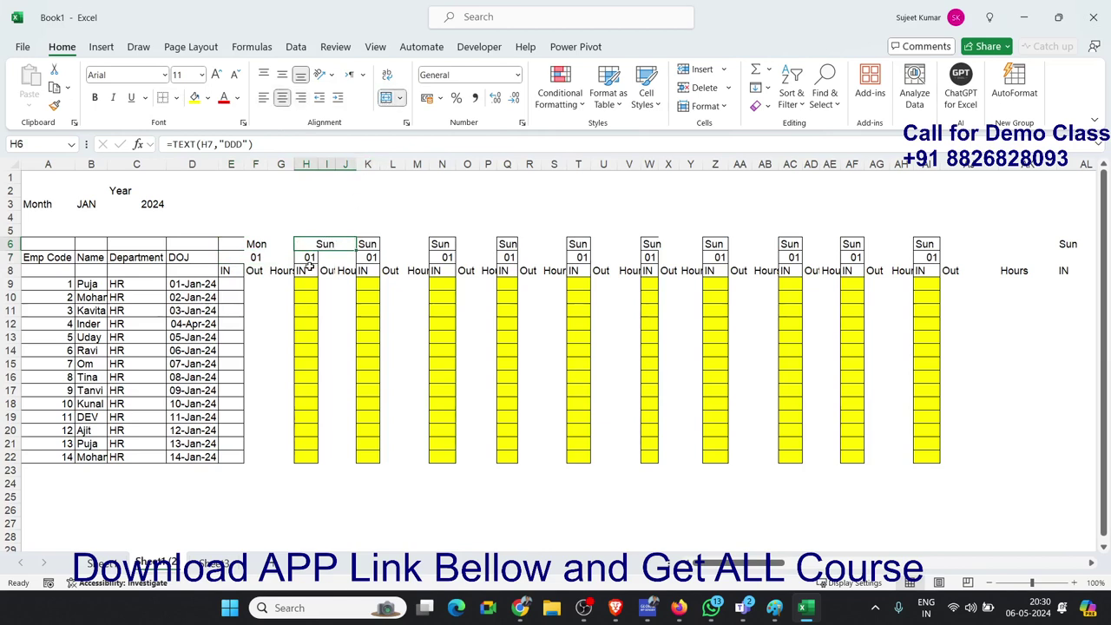
pyautogui.moveTo(309, 259); pyautogui.dragTo(343, 258)
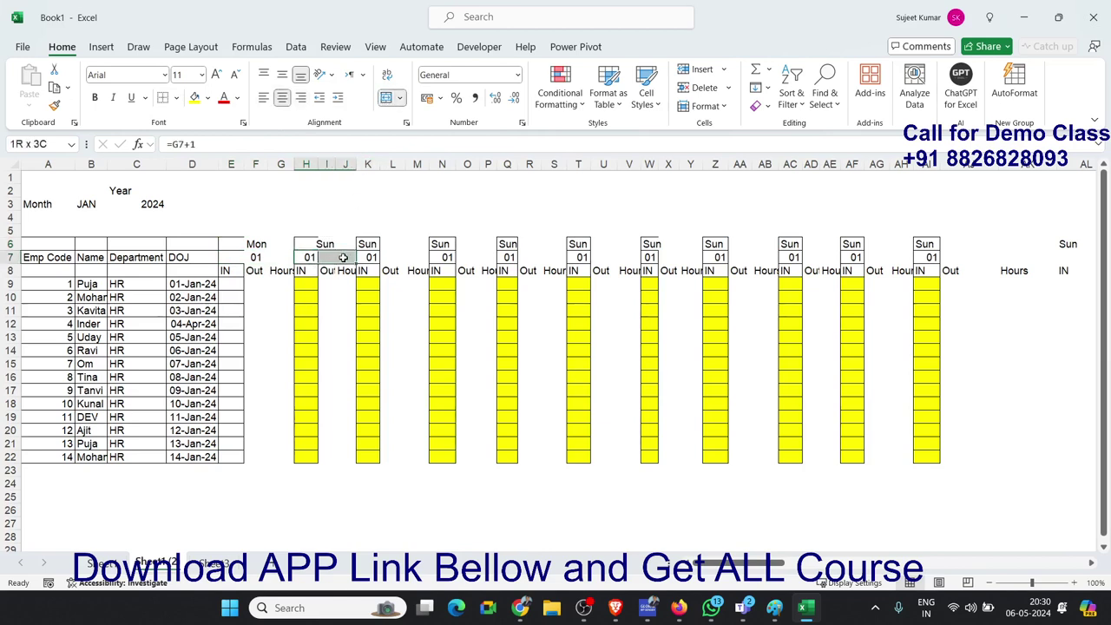
pyautogui.click(388, 97)
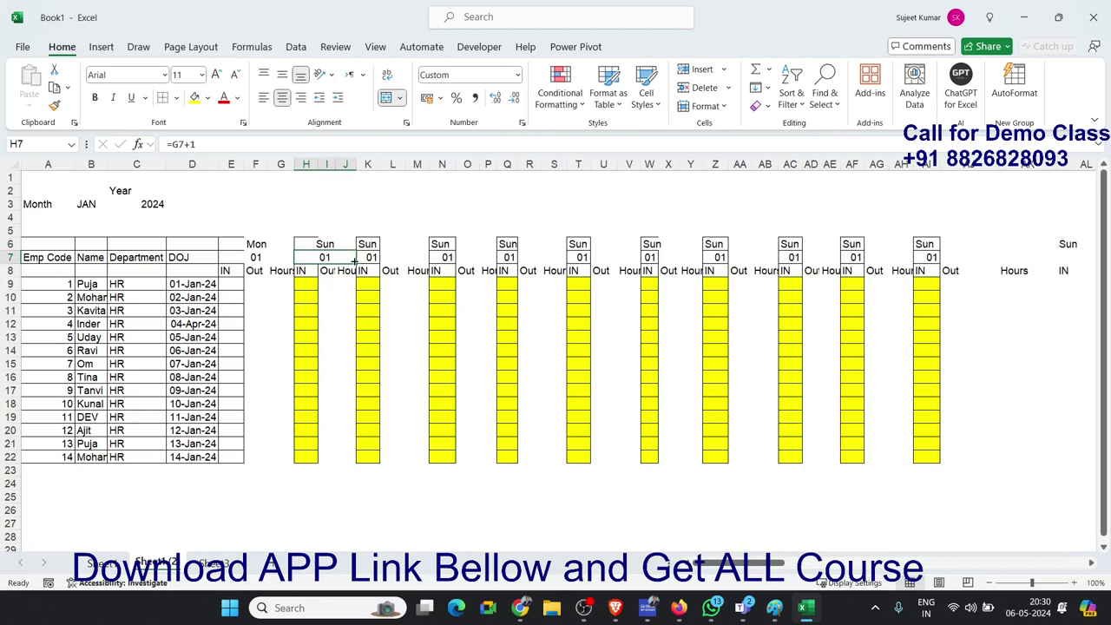
# Inspect the date formulas in E7 and H7 without changing them
pyautogui.click(267, 253)
pyautogui.doubleClick(324, 257)
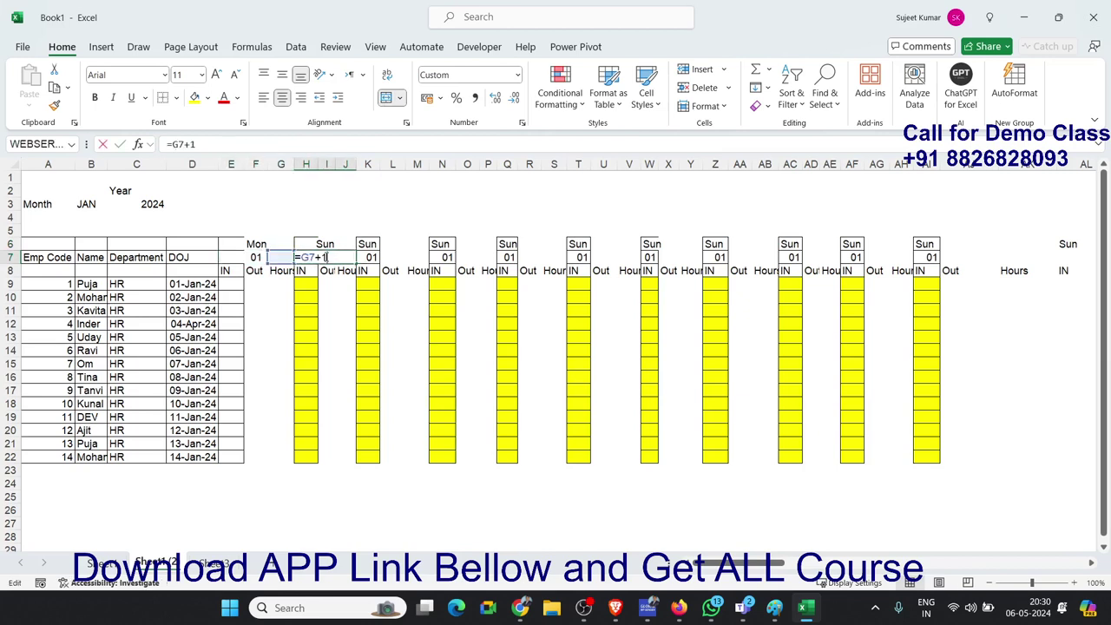
pyautogui.press('Escape')
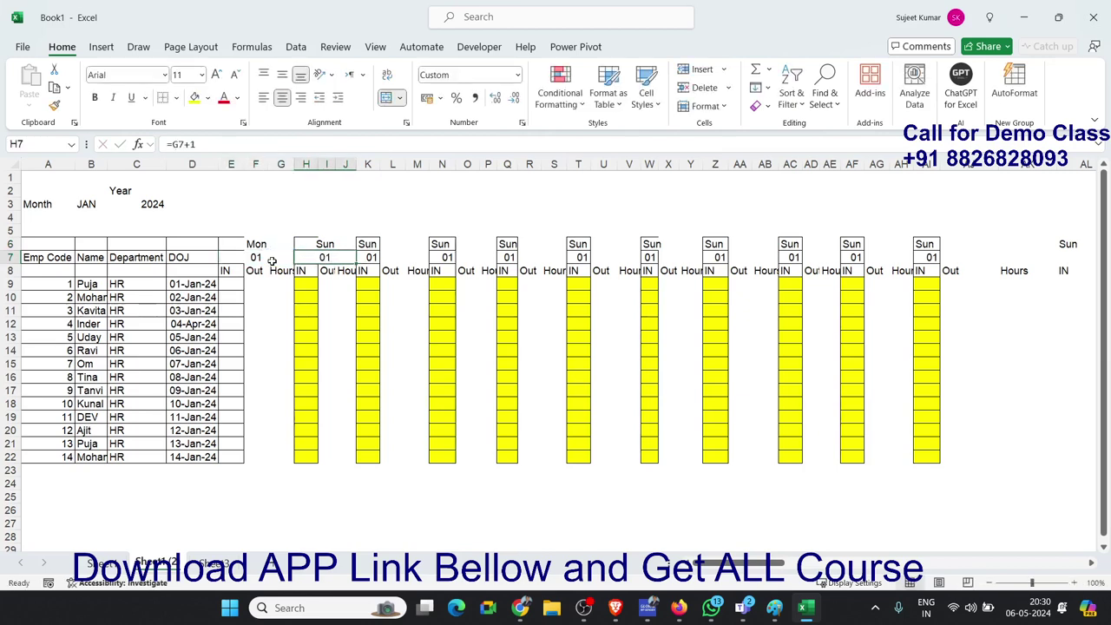
pyautogui.click(274, 261)
pyautogui.click(335, 254)
# Change H7 to =E7+1 and fill the date formula along row 7 through day 31
pyautogui.doubleClick(335, 255)
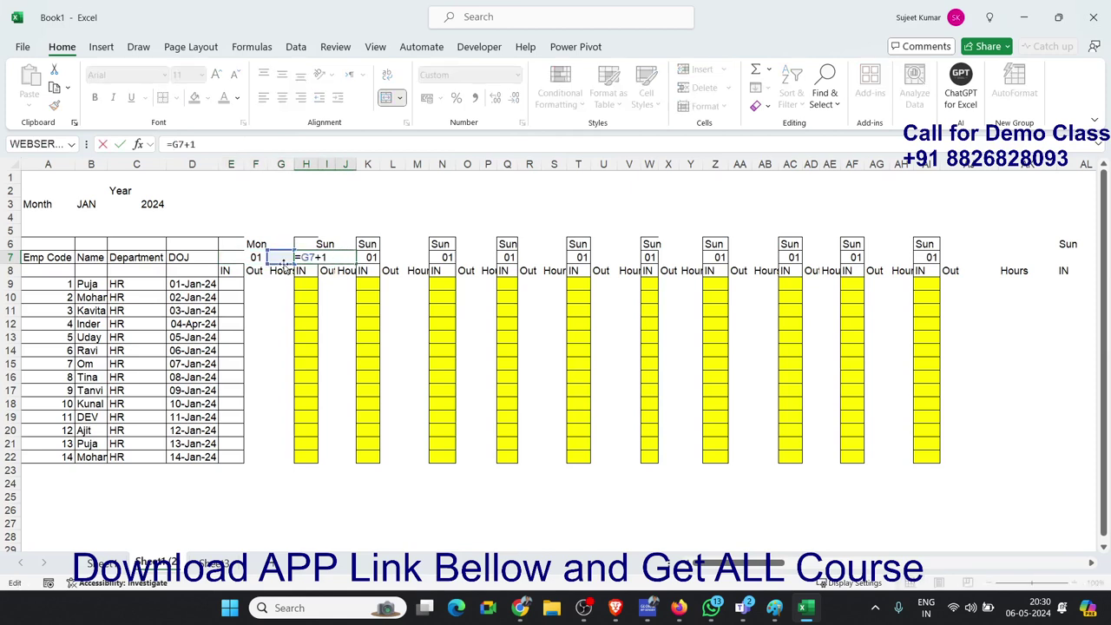
pyautogui.click(274, 261)
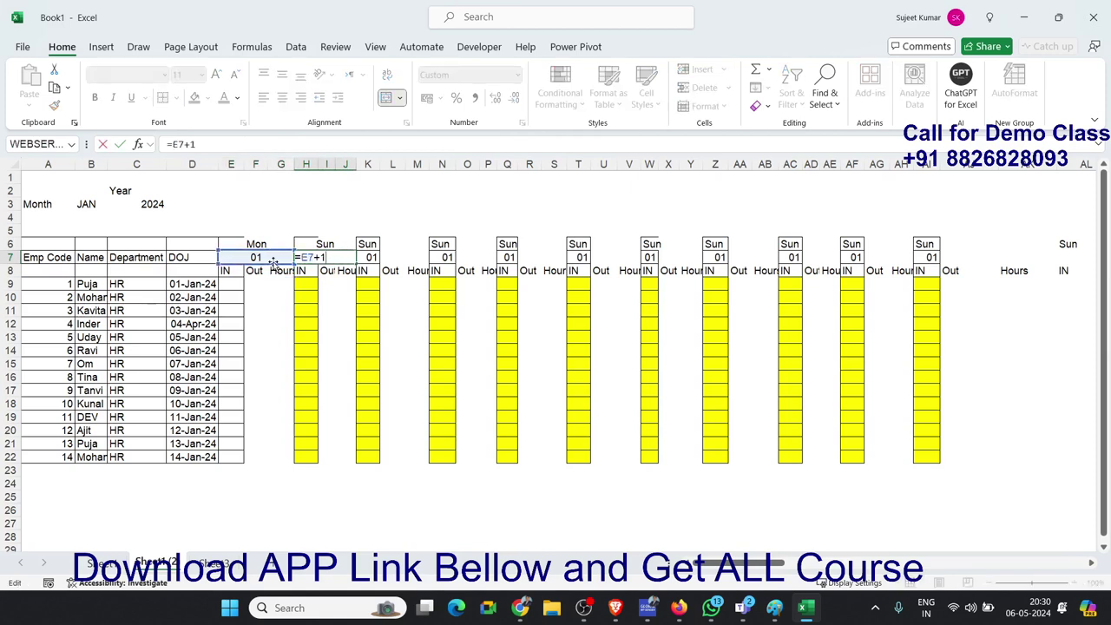
pyautogui.hotkey('ctrl', 'Return')
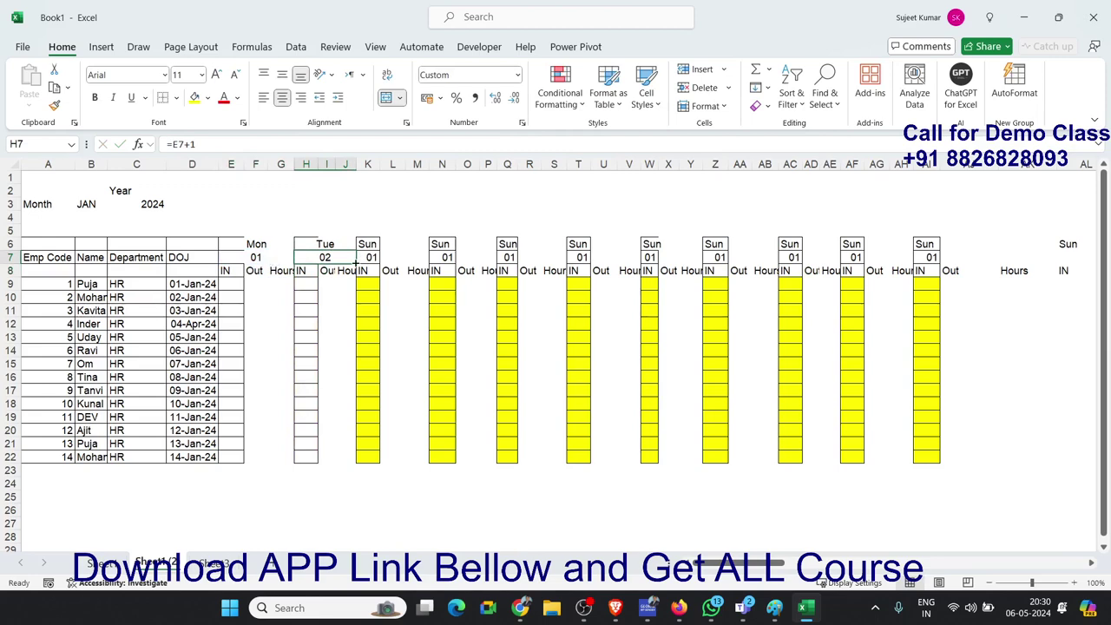
pyautogui.moveTo(354, 263)
pyautogui.mouseDown()
pyautogui.moveTo(1085, 262)
pyautogui.moveTo(225, 251)
pyautogui.mouseUp()
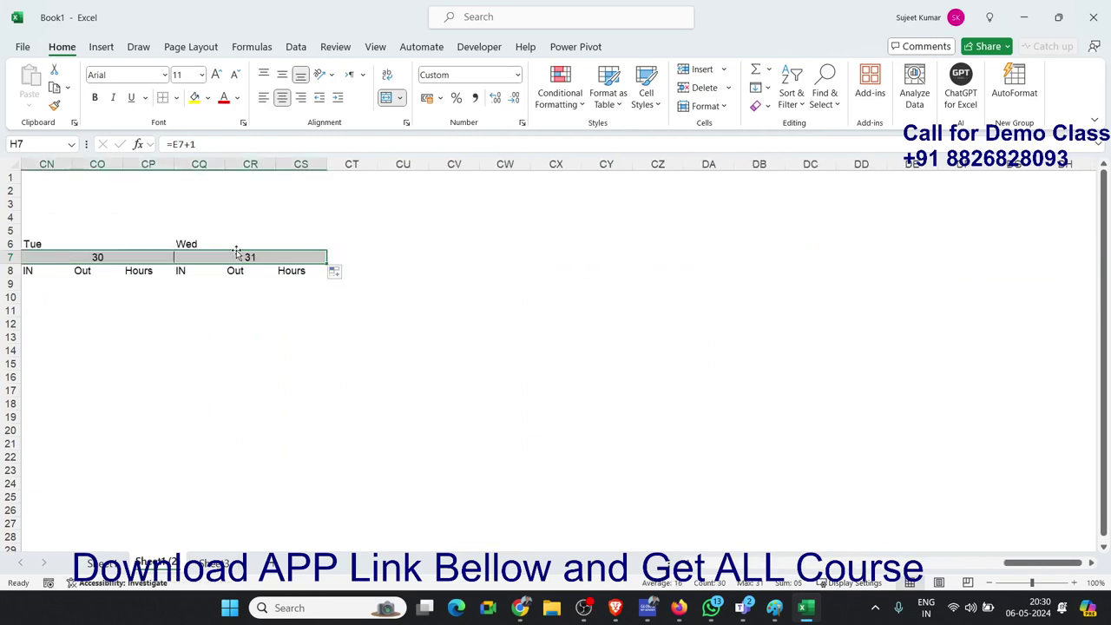
pyautogui.click(239, 255)
pyautogui.press('Left')
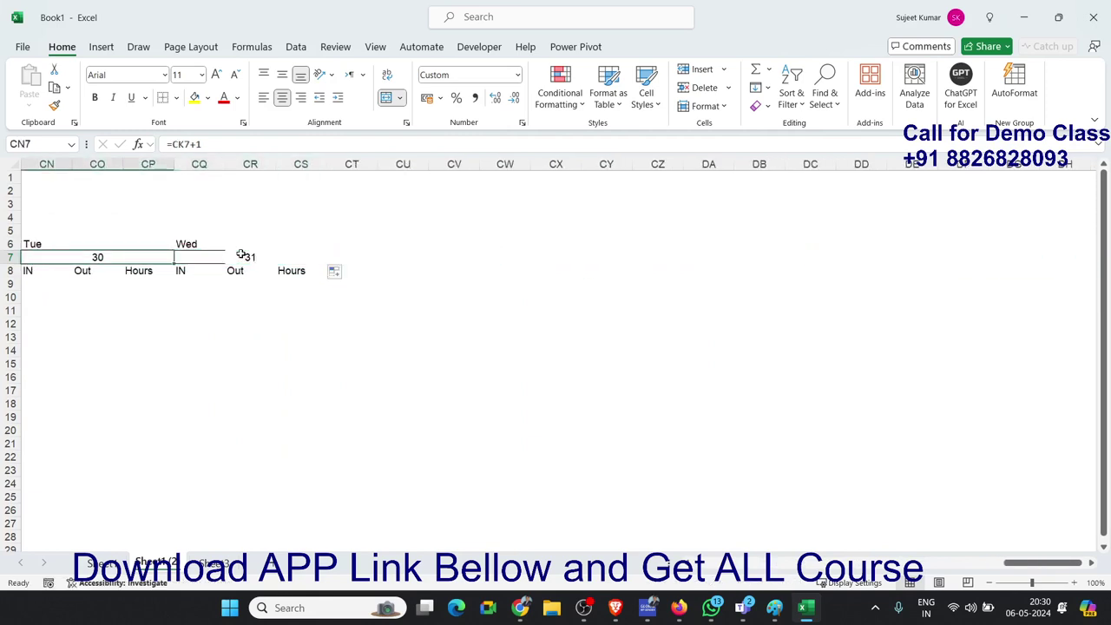
pyautogui.press('Left')
pyautogui.press('Left')
pyautogui.press('Left')
pyautogui.press('Left')
pyautogui.press('Left')
pyautogui.press('Left')
pyautogui.press('Left')
pyautogui.press('Left')
pyautogui.press('Left')
pyautogui.press('Left')
pyautogui.press('Left')
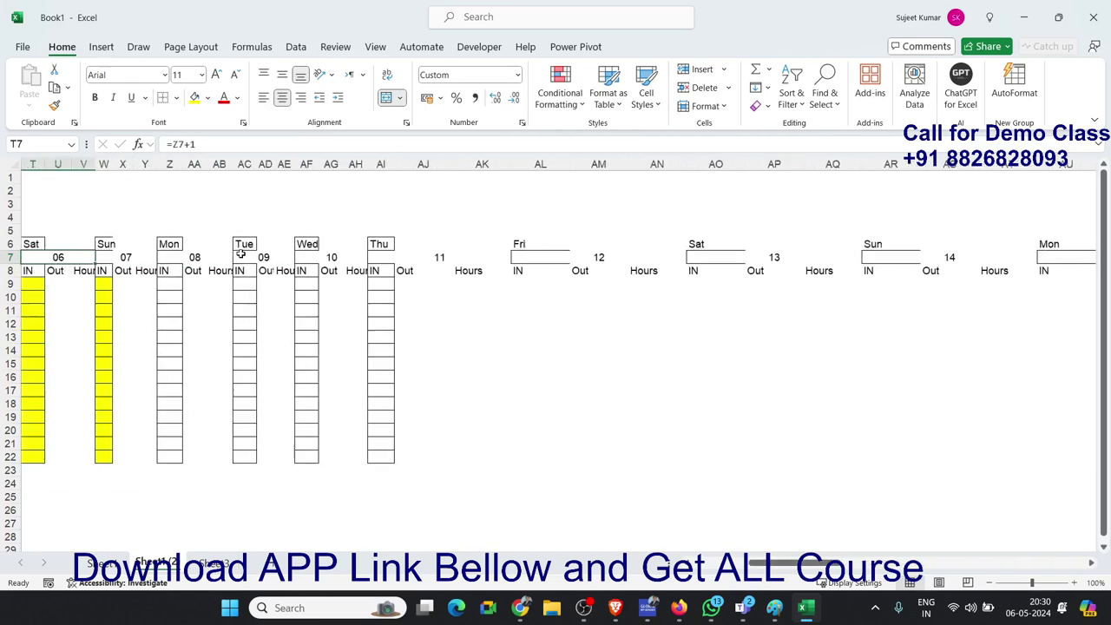
pyautogui.press('Left')
pyautogui.press('Left')
pyautogui.press('Left')
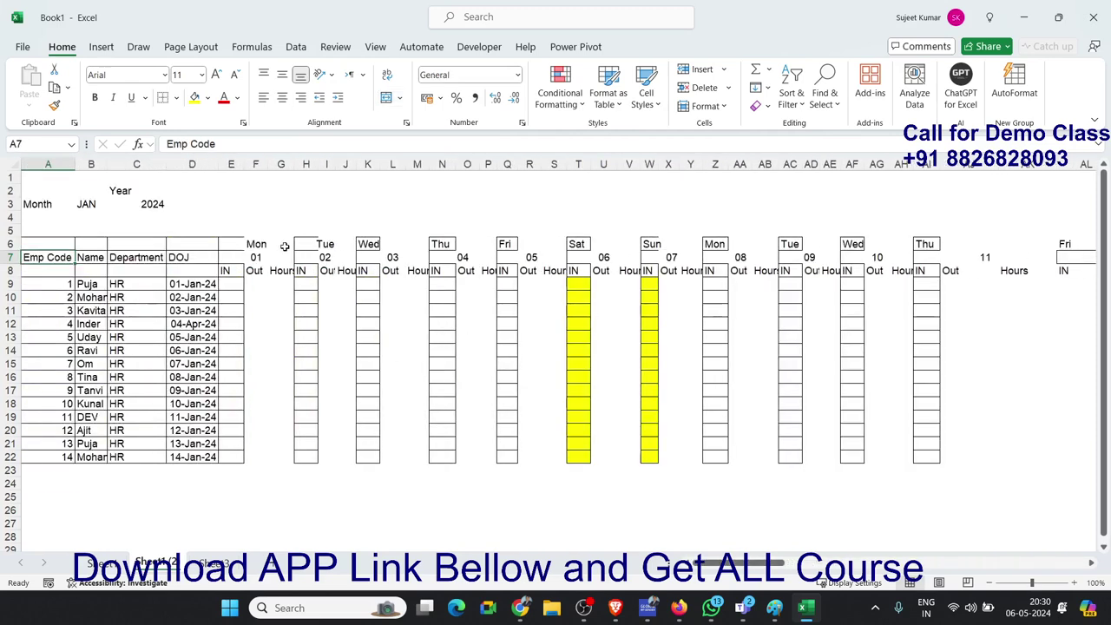
pyautogui.click(283, 246)
pyautogui.click(242, 144)
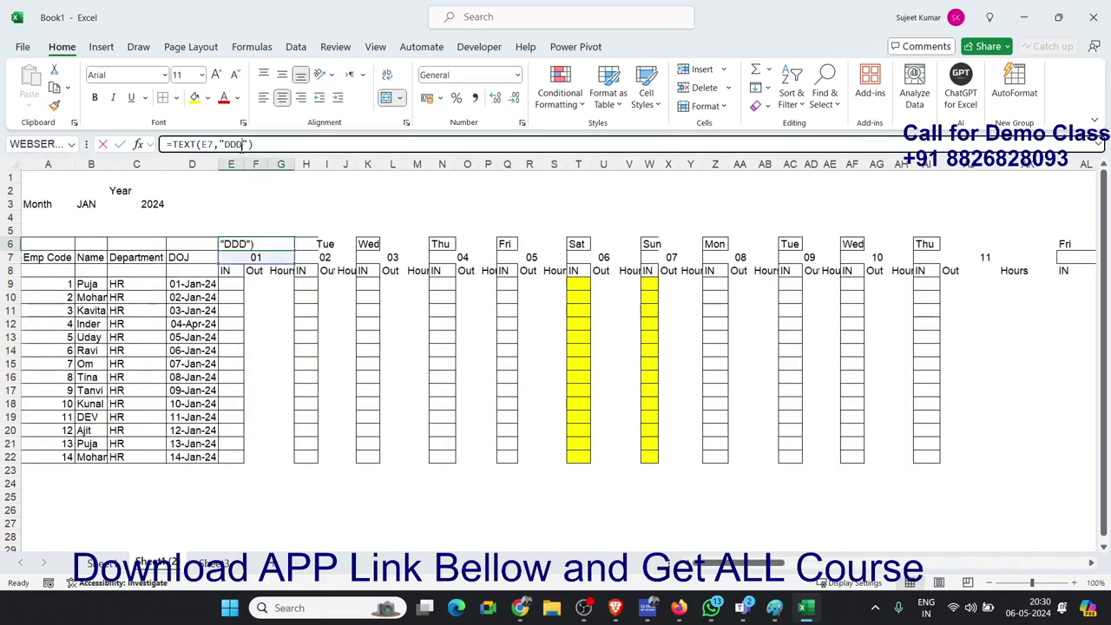
pyautogui.press('Escape')
pyautogui.moveTo(294, 252); pyautogui.dragTo(1086, 251)
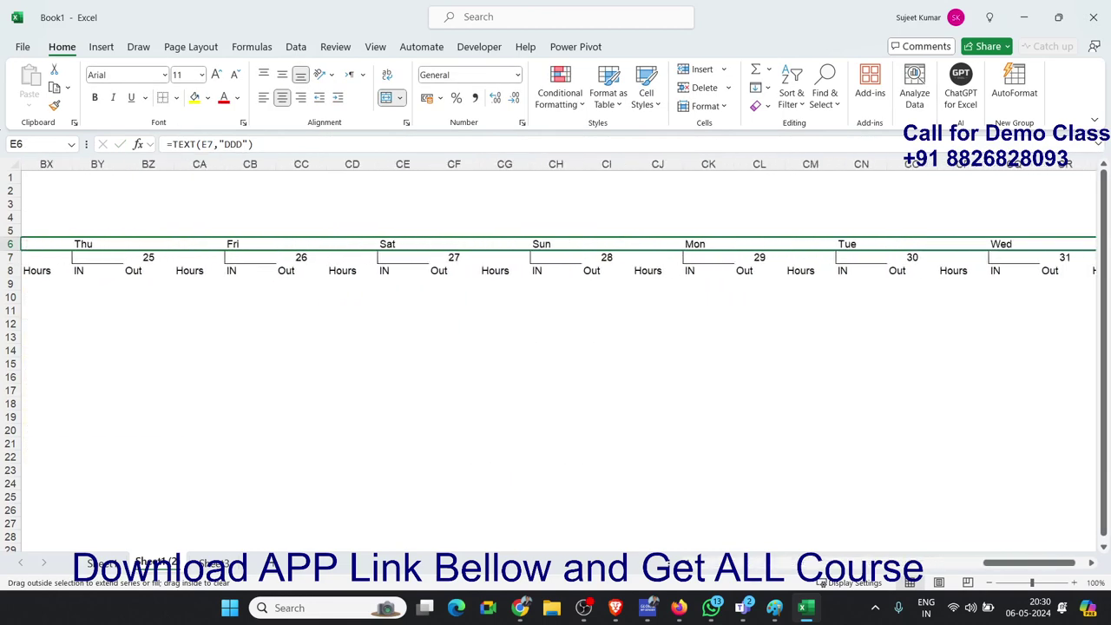
pyautogui.moveTo(1086, 252); pyautogui.dragTo(436, 302)
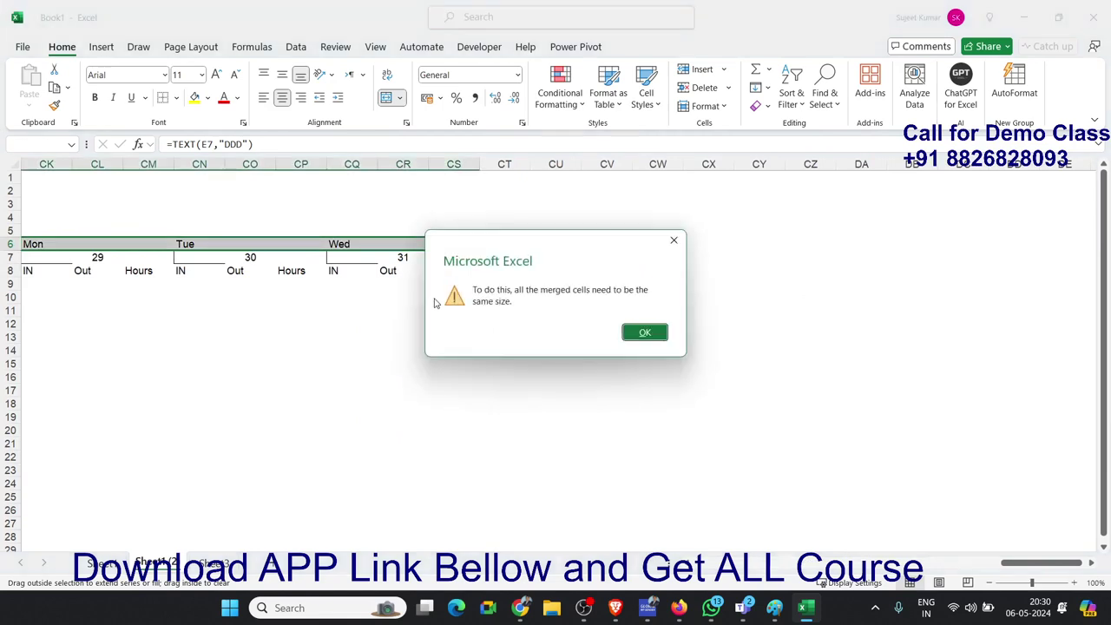
pyautogui.click(642, 333)
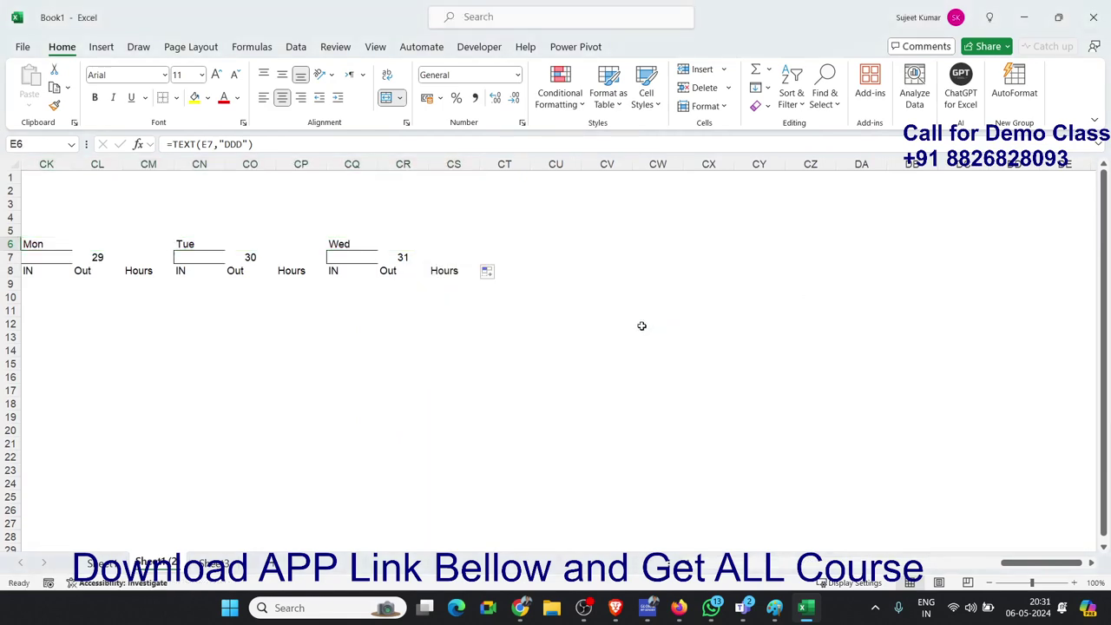
pyautogui.click(383, 241)
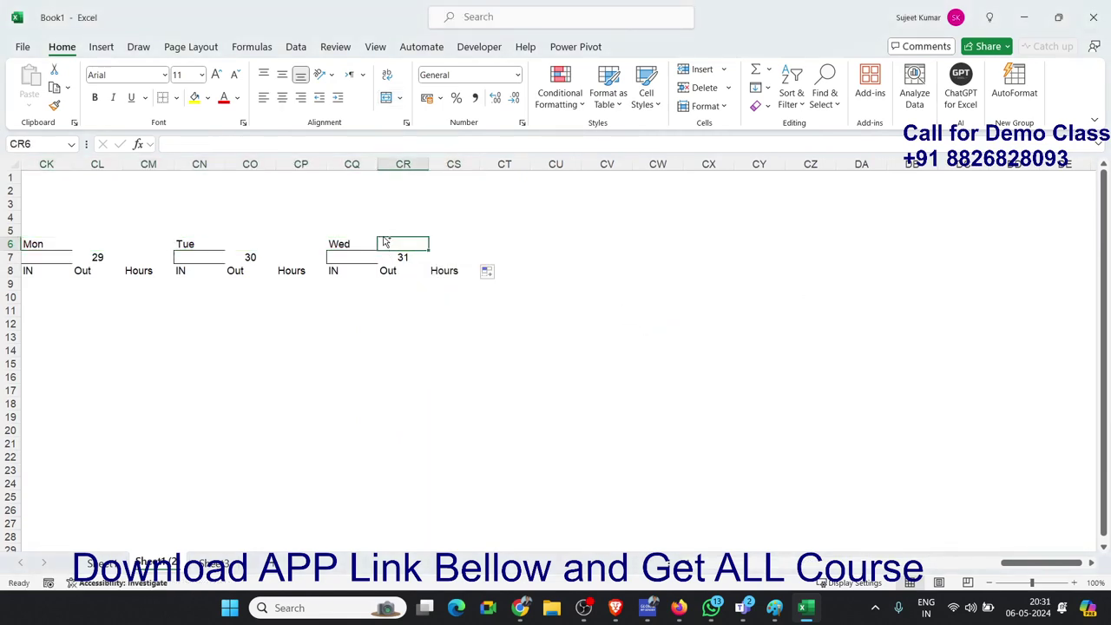
pyautogui.hotkey('ctrl', 'Up')
pyautogui.press('Left')
pyautogui.hotkey('ctrl', 'Left')
pyautogui.press('Down')
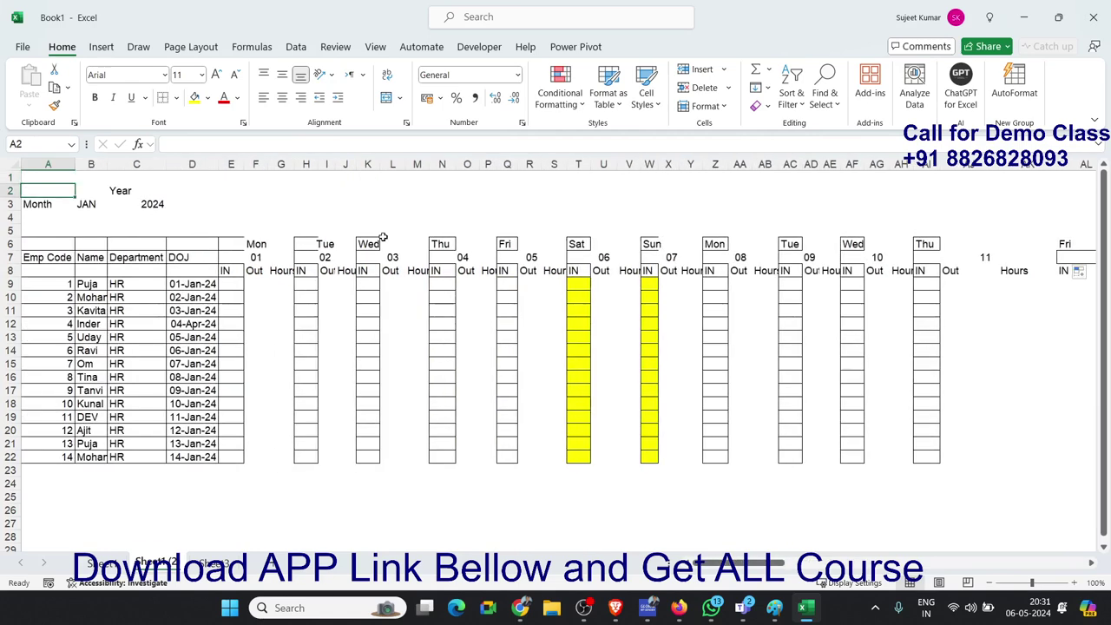
pyautogui.press('Right')
pyautogui.press('Right')
pyautogui.press('Right')
# Copy the Mon weekday formula into H6:J6 and fill weekday names along row 6 to AF6
pyautogui.press('Down')
pyautogui.press('Down')
pyautogui.press('Right')
pyautogui.press('Down')
pyautogui.press('Down')
pyautogui.press('Right')
pyautogui.press('Right')
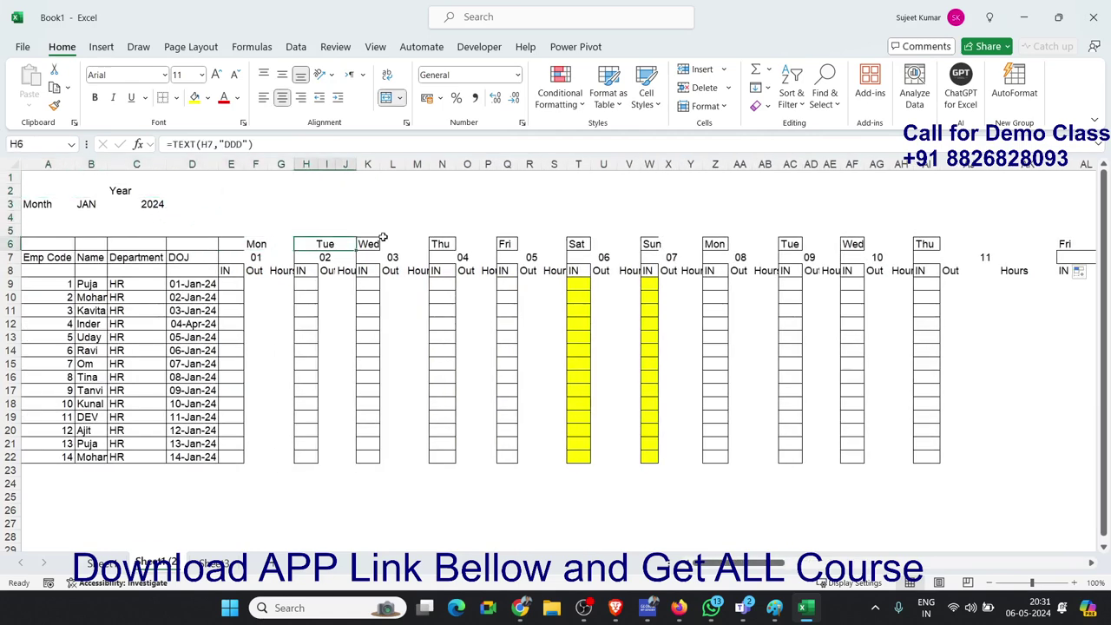
pyautogui.press('Left')
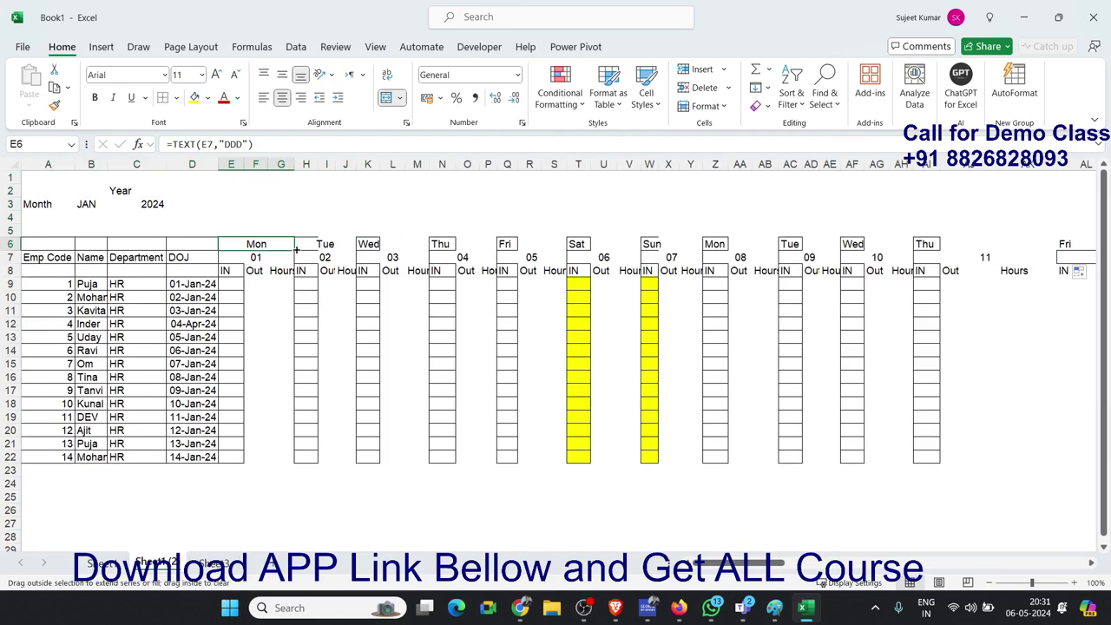
pyautogui.moveTo(296, 251); pyautogui.dragTo(348, 252)
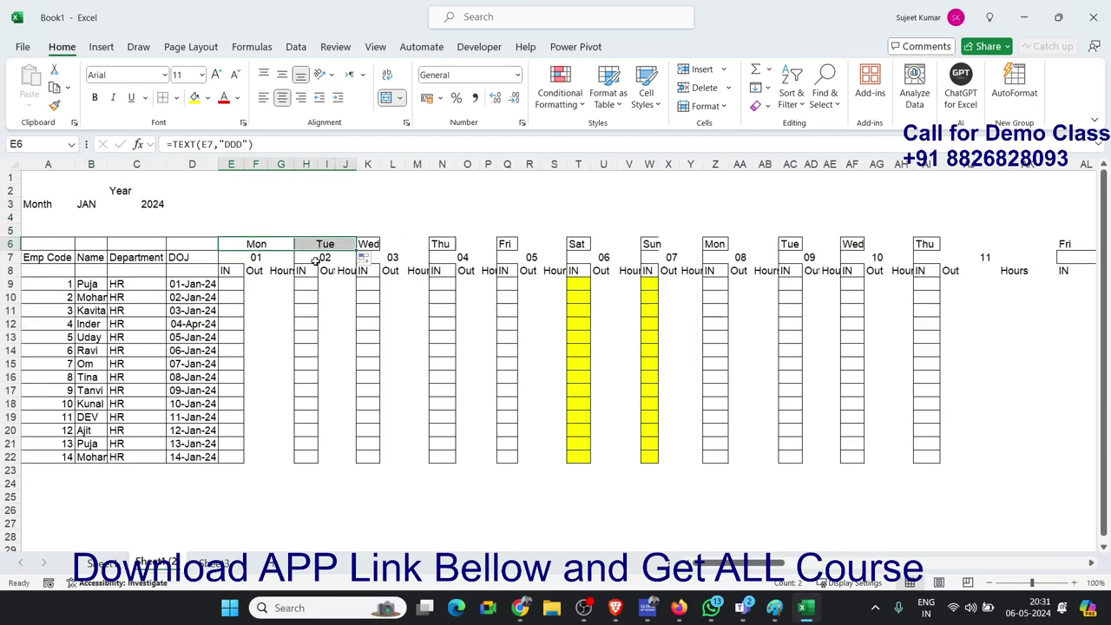
pyautogui.click(321, 244)
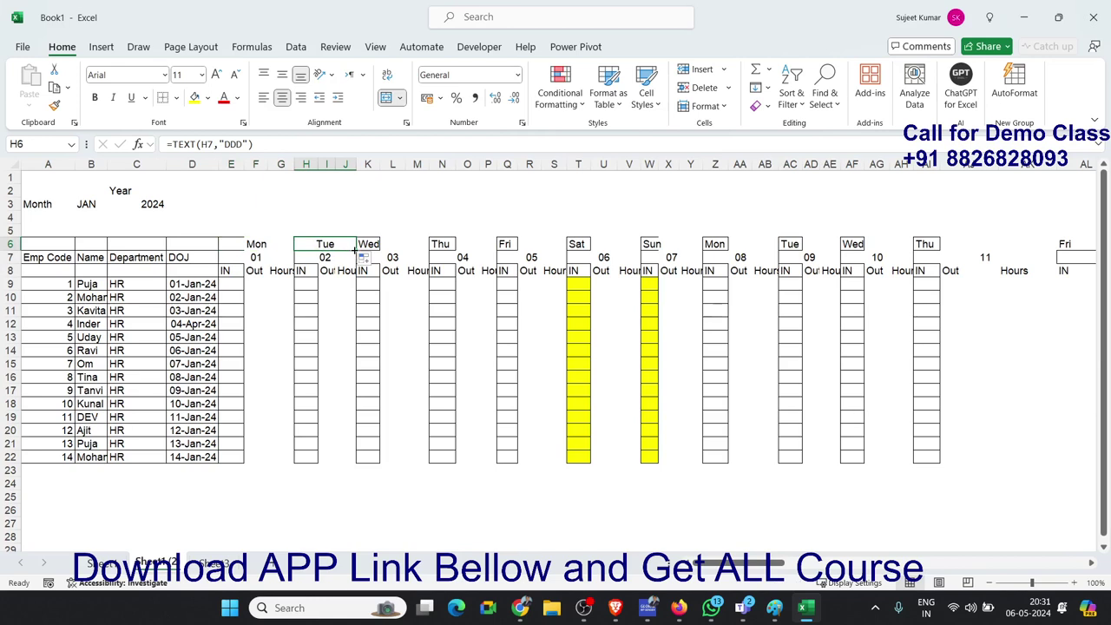
pyautogui.moveTo(355, 251); pyautogui.dragTo(908, 253)
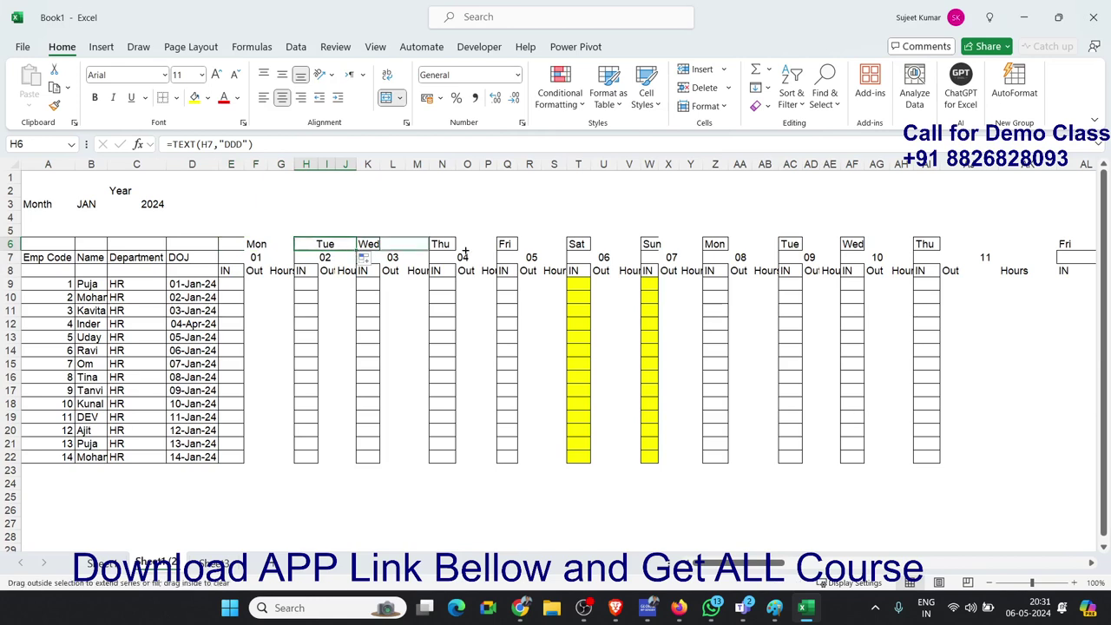
# Extend the weekday names across the rest of row 6, ending with Wed above 31
pyautogui.doubleClick(903, 245)
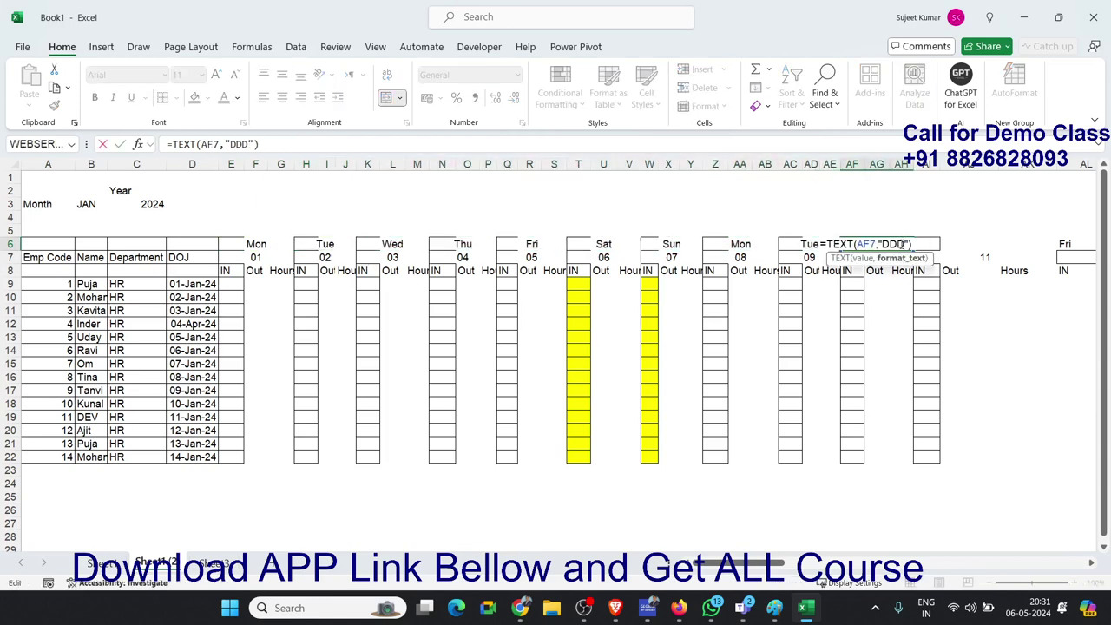
pyautogui.press('Escape')
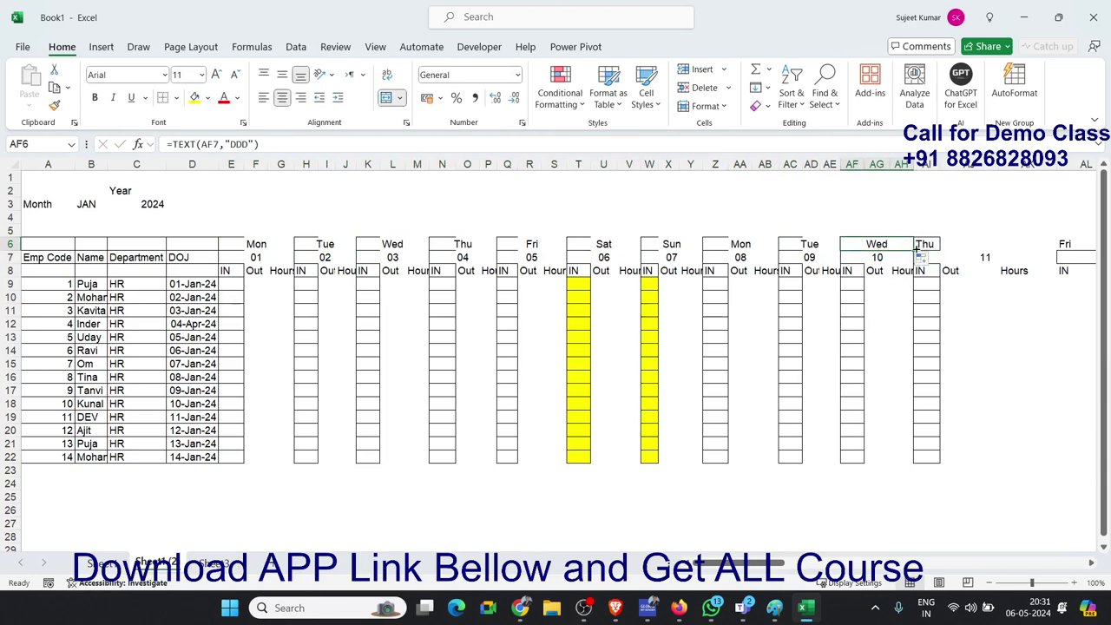
pyautogui.moveTo(914, 250)
pyautogui.mouseDown()
pyautogui.moveTo(1104, 256)
pyautogui.moveTo(1030, 258)
pyautogui.moveTo(1079, 251)
pyautogui.mouseUp()
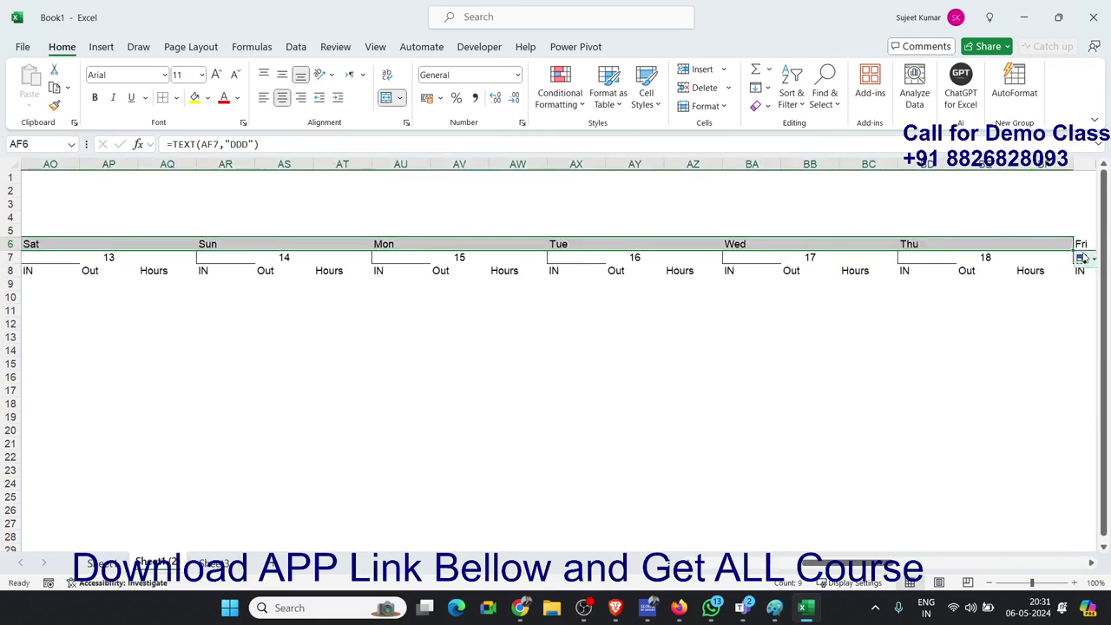
pyautogui.click(1024, 244)
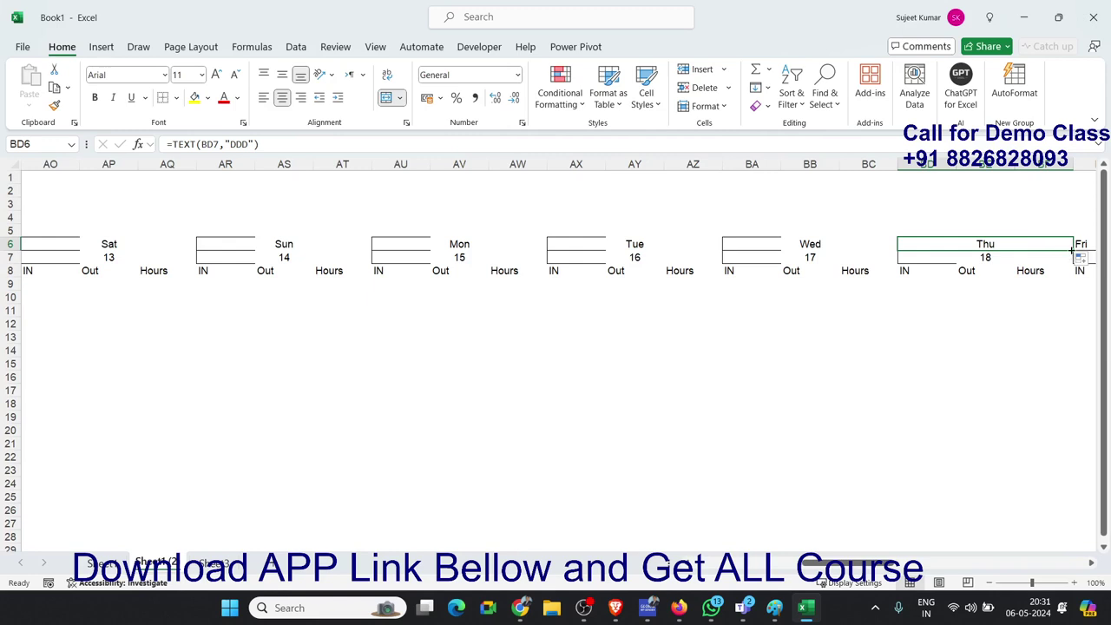
pyautogui.moveTo(1077, 252); pyautogui.dragTo(709, 255)
pyautogui.click(1028, 244)
pyautogui.click(1033, 248)
pyautogui.click(661, 252)
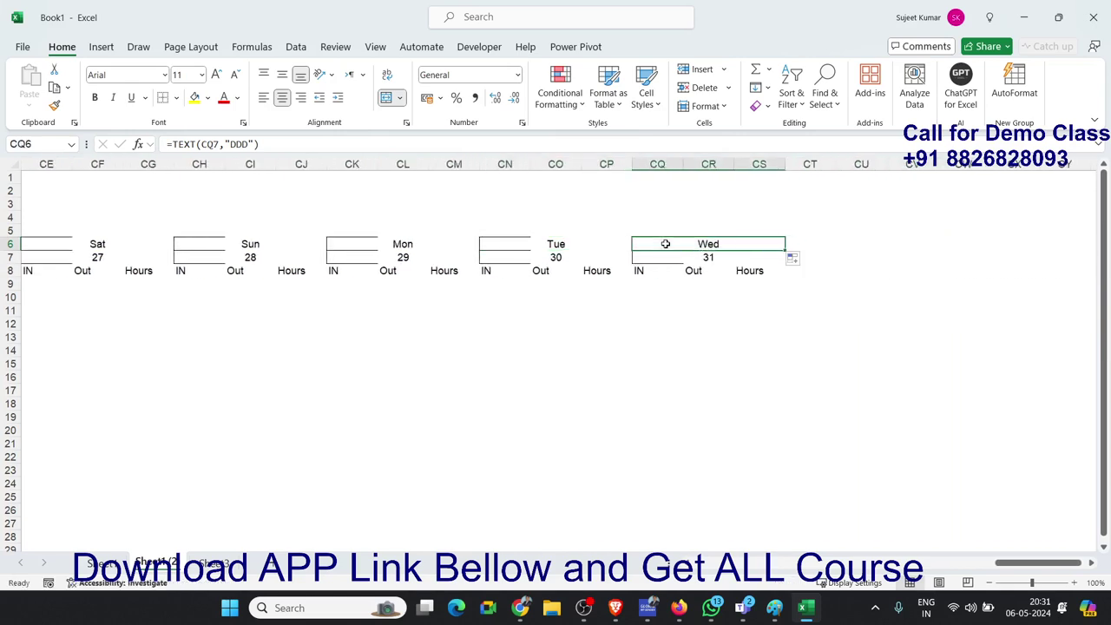
pyautogui.click(657, 215)
pyautogui.press('Home')
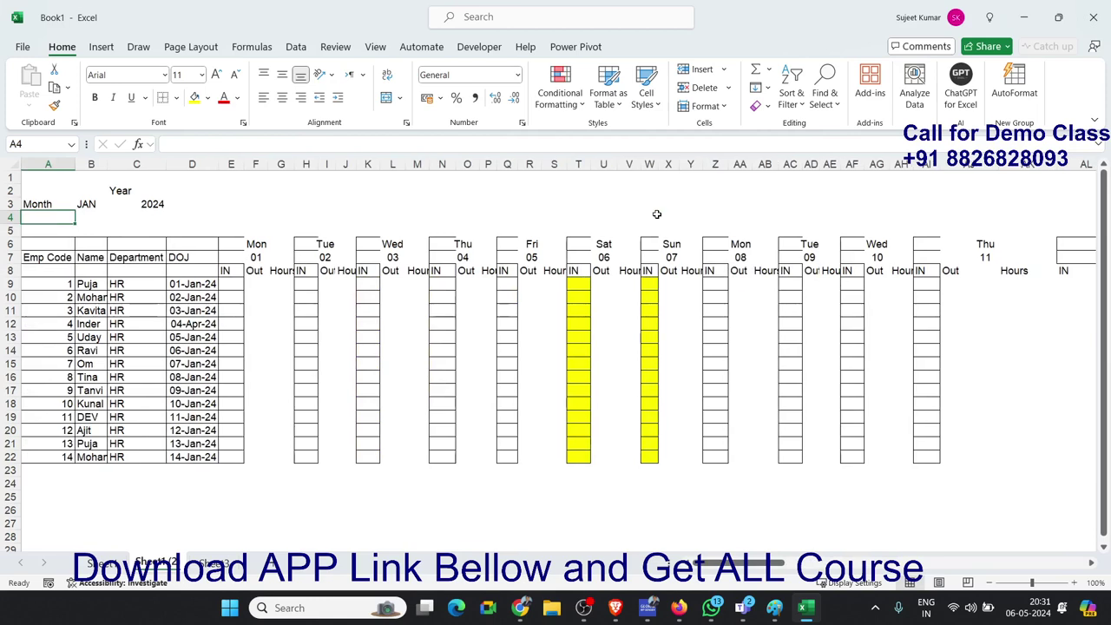
# Check the Mon header formula and select the day headers in row 6 down into the grid
pyautogui.click(252, 243)
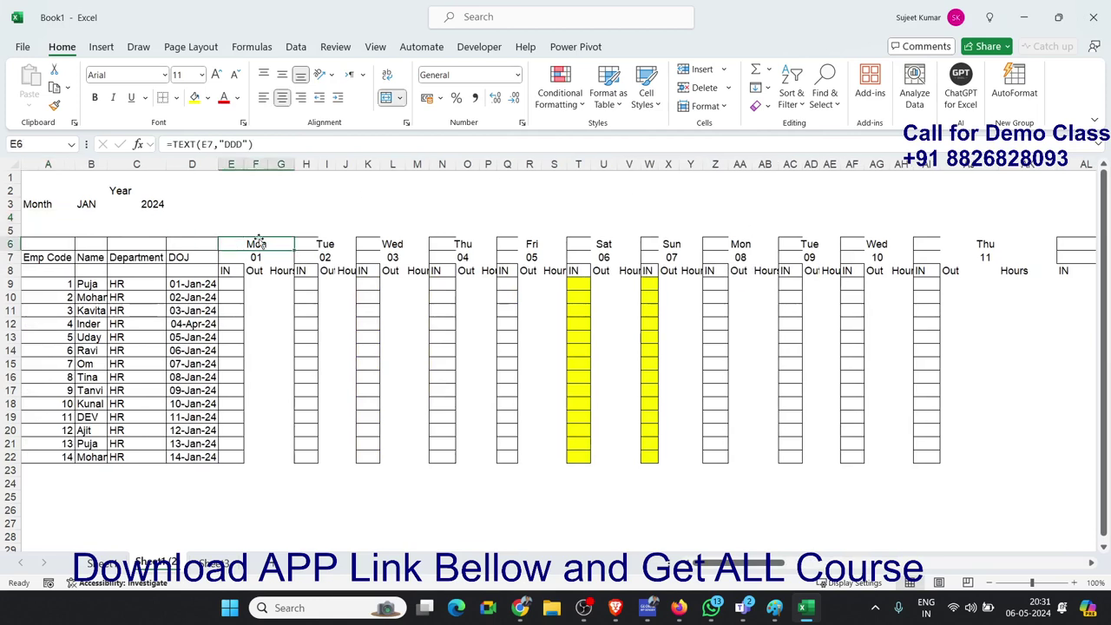
pyautogui.hotkey('shift', 'Right')
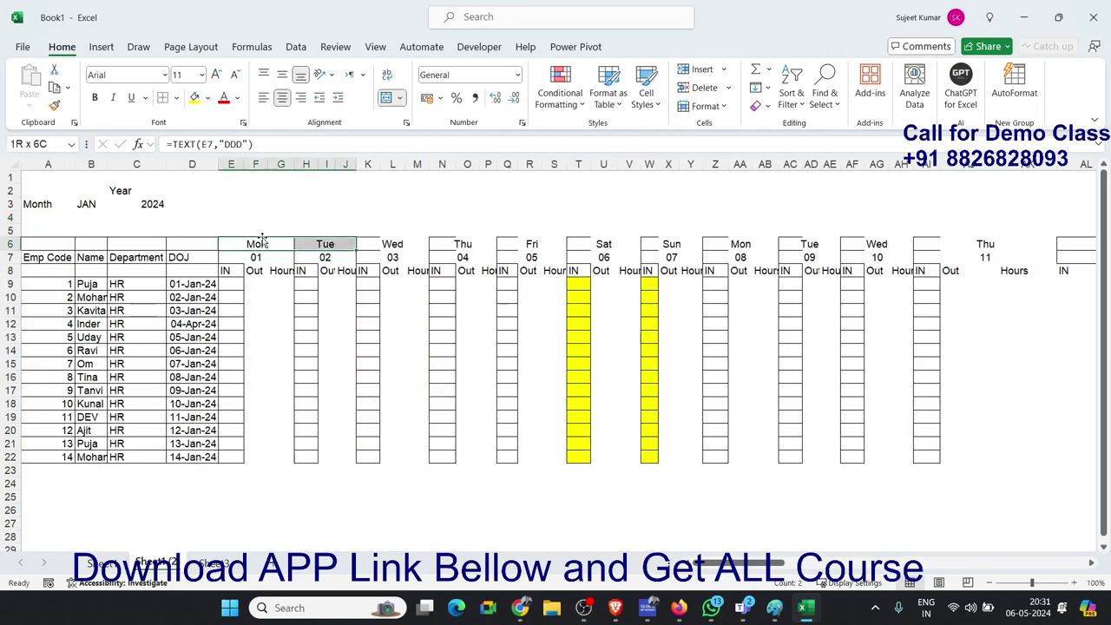
pyautogui.press('Right')
pyautogui.press('Left')
pyautogui.press('Right')
pyautogui.press('Right')
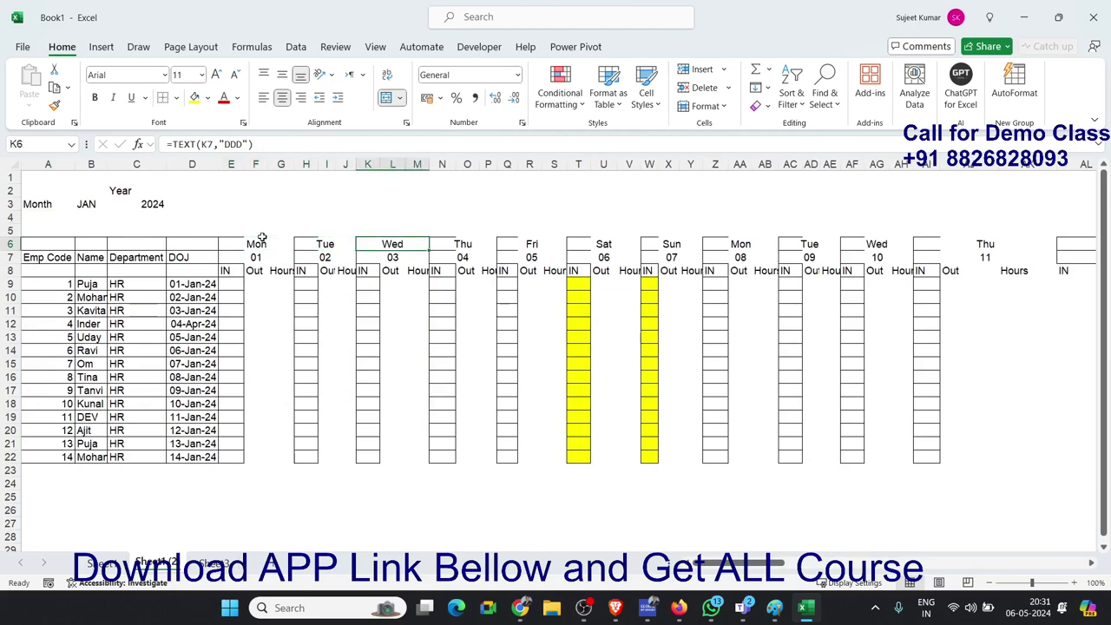
pyautogui.press('Left')
pyautogui.press('Left')
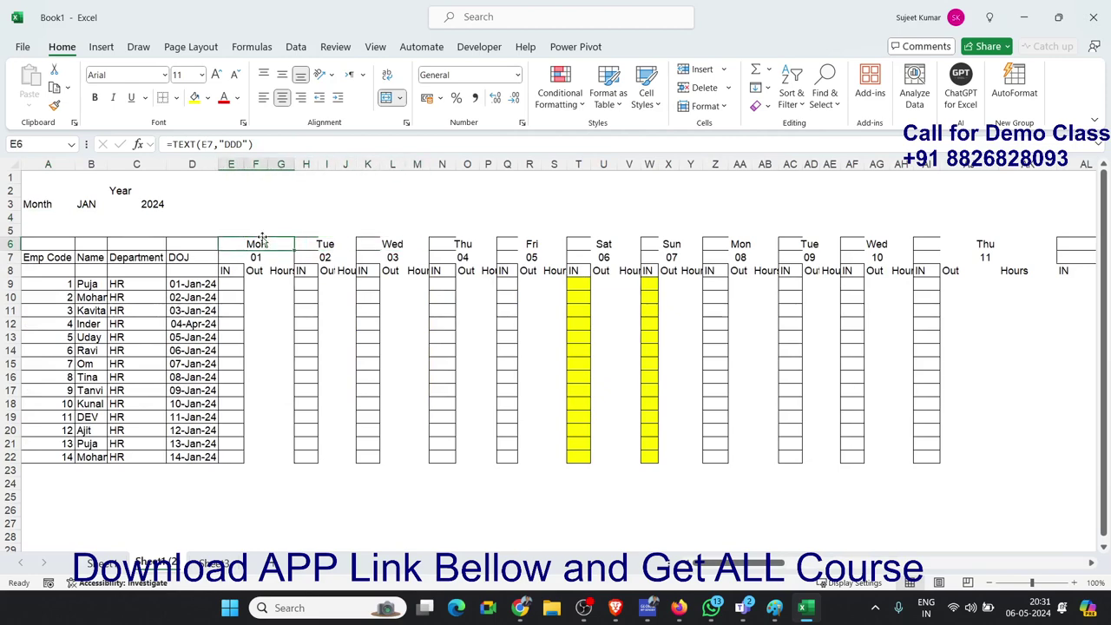
pyautogui.hotkey('ctrl', 'shift', 'Right')
pyautogui.hotkey('ctrl', 'shift', 'Right')
pyautogui.hotkey('ctrl', 'shift', 'Right')
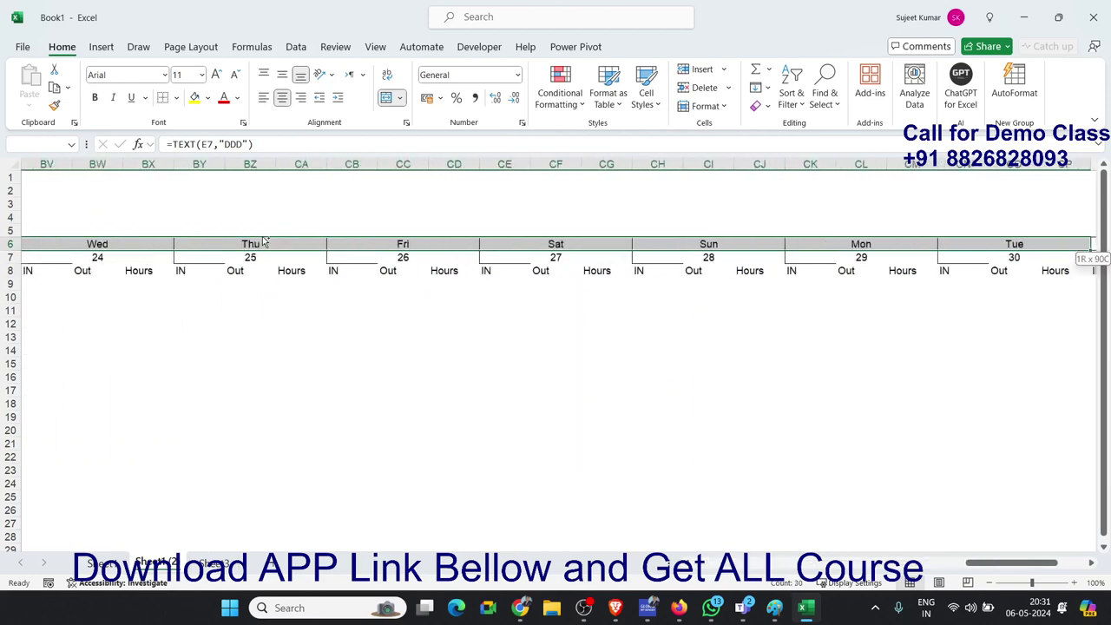
pyautogui.hotkey('ctrl', 'shift', 'Right')
pyautogui.hotkey('ctrl', 'shift', 'Left')
pyautogui.hotkey('shift', 'Down')
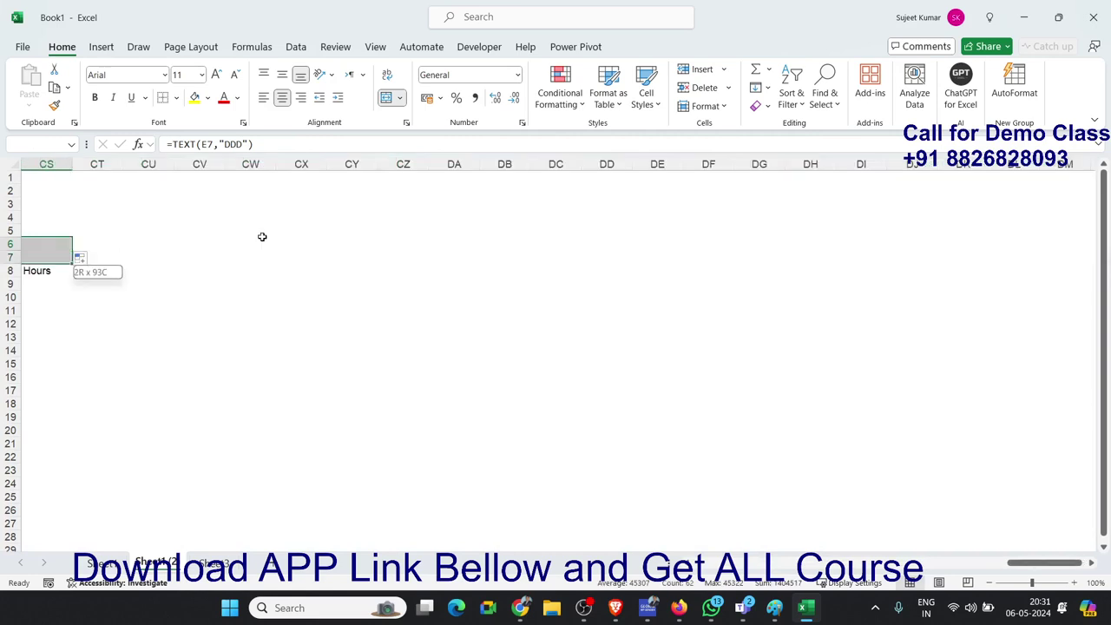
pyautogui.hotkey('shift', 'Down')
pyautogui.hotkey('shift', 'Down')
pyautogui.hotkey('shift', 'Down')
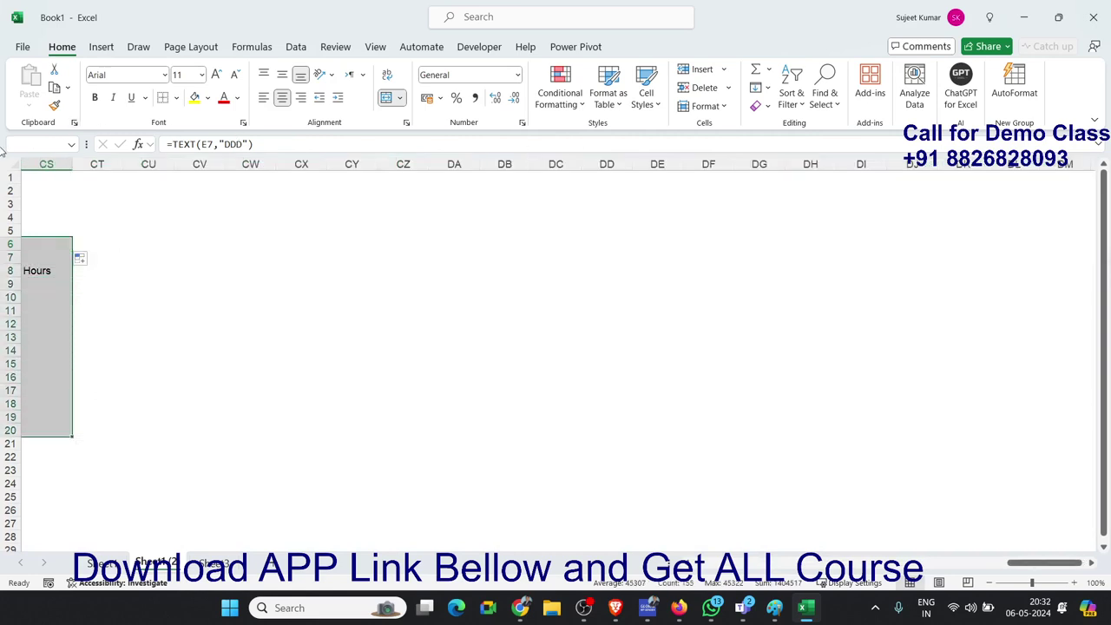
# AutoFit every column of the whole sheet so the IN, Out and Hours labels fit
pyautogui.click(12, 163)
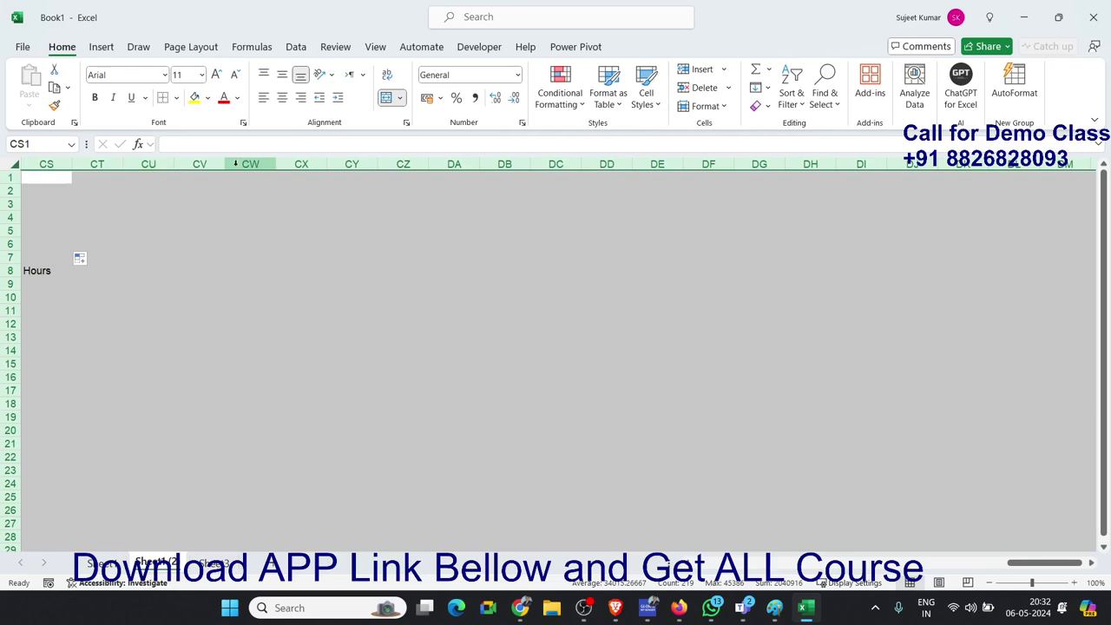
pyautogui.click(178, 230)
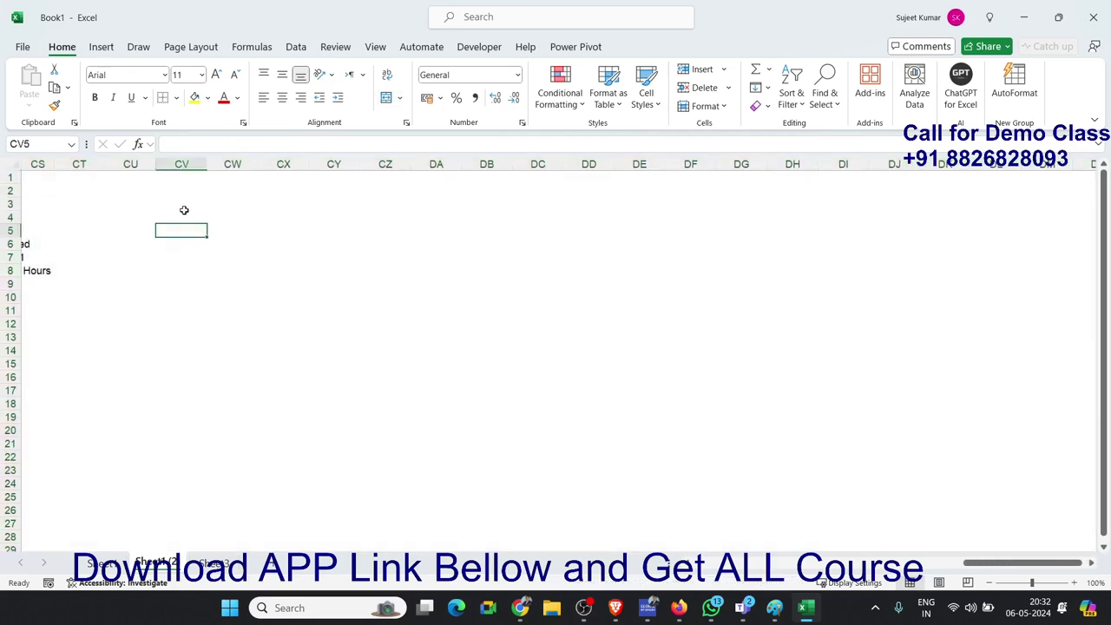
pyautogui.press('Home')
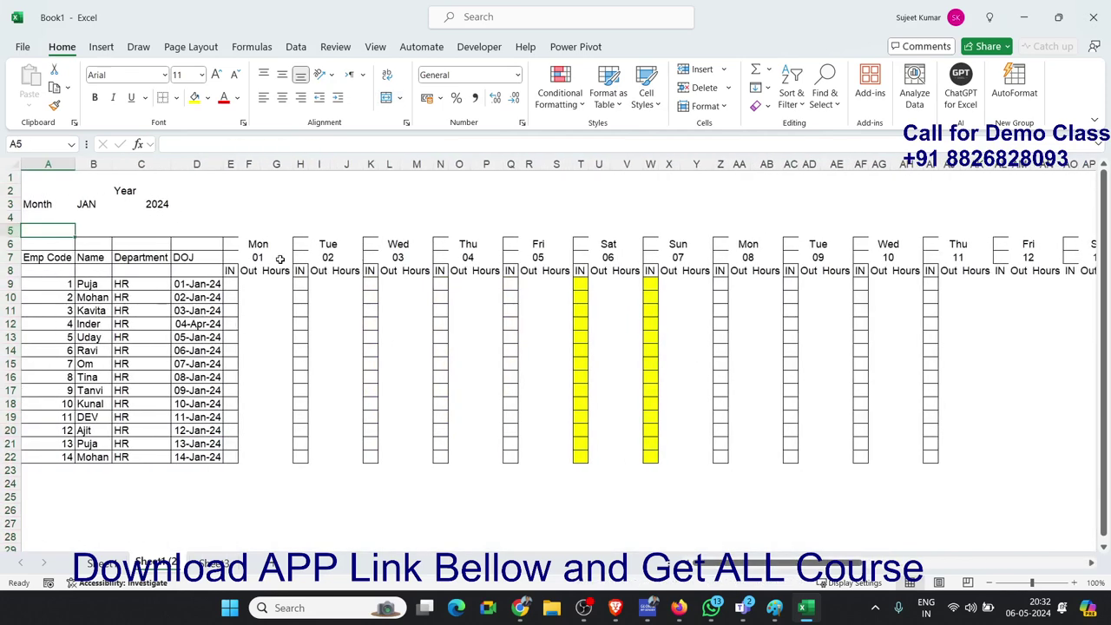
# Apply All Borders to the grid from Mon 01 through the last day column down to row 23
pyautogui.moveTo(279, 258)
pyautogui.mouseDown()
pyautogui.moveTo(1096, 404)
pyautogui.moveTo(1073, 410)
pyautogui.mouseUp()
pyautogui.moveTo(1083, 404); pyautogui.dragTo(752, 467)
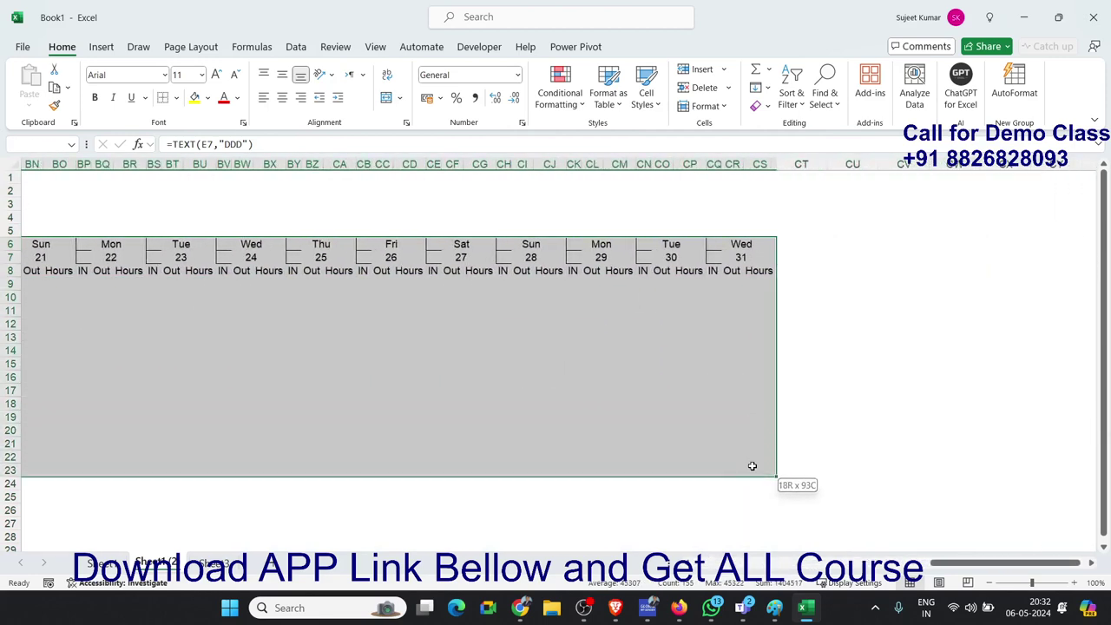
pyautogui.click(177, 97)
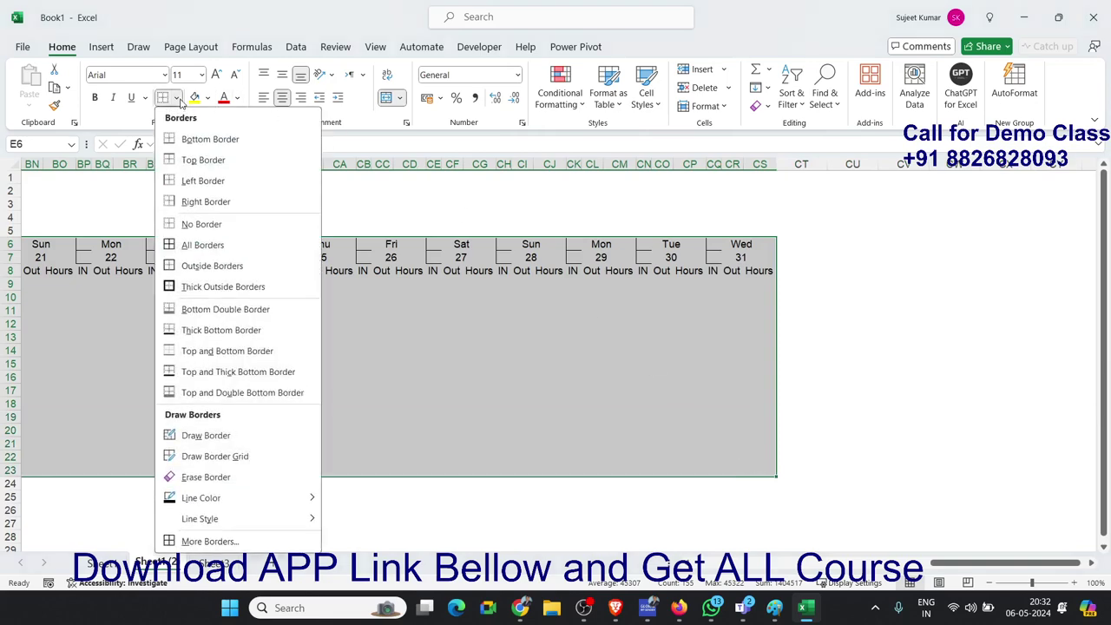
pyautogui.click(202, 245)
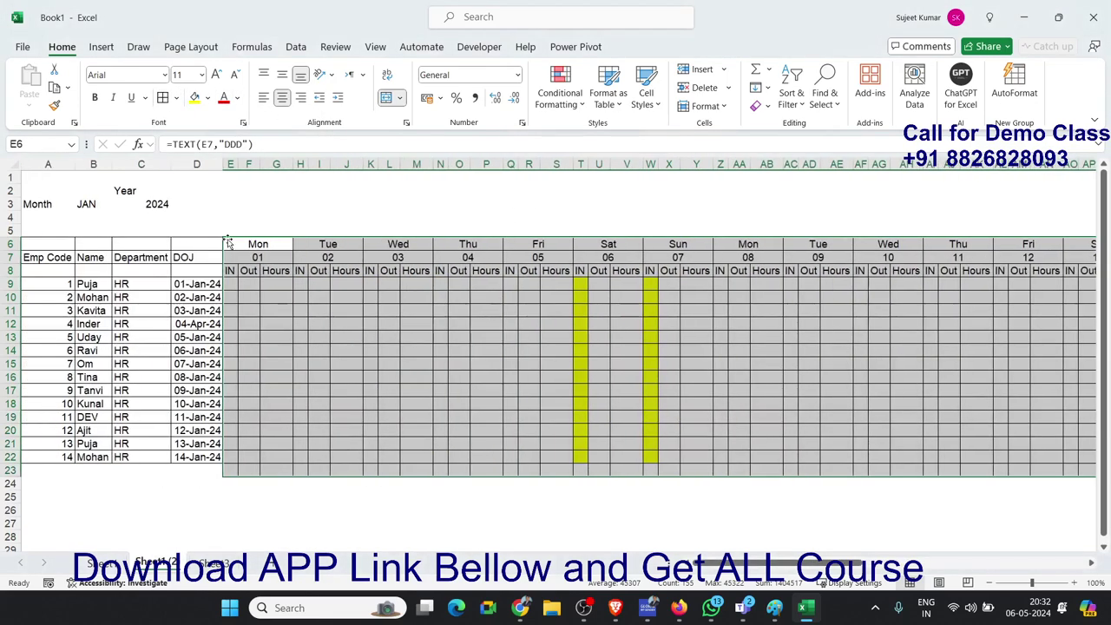
pyautogui.click(366, 304)
# Give header rows 6–8, from E across all day columns, a white fill
pyautogui.click(231, 270)
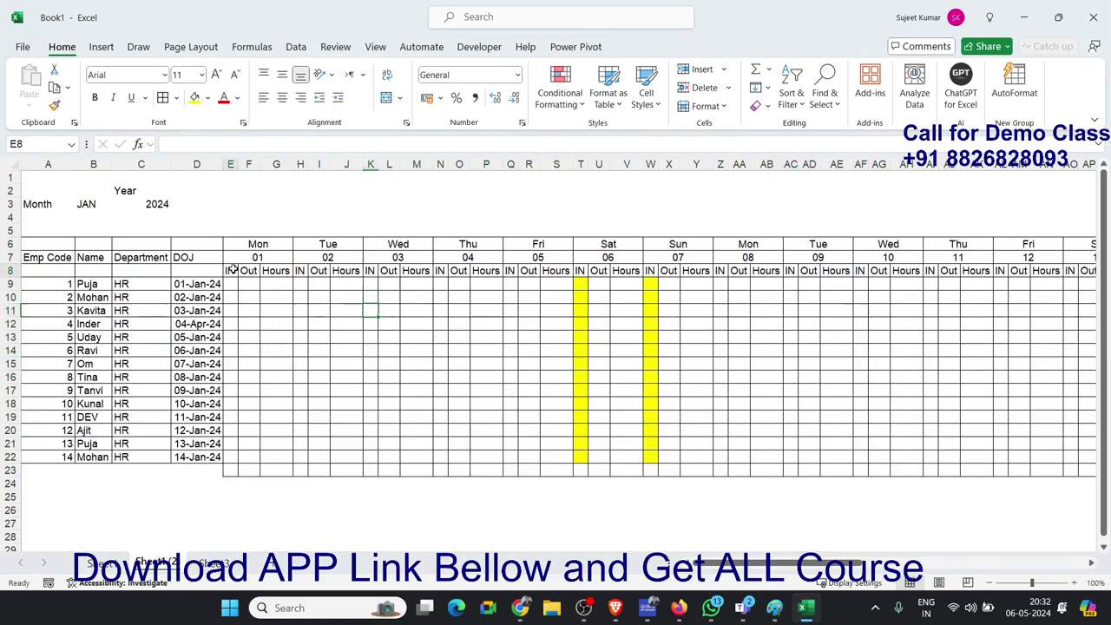
pyautogui.hotkey('ctrl', 'shift', 'Right')
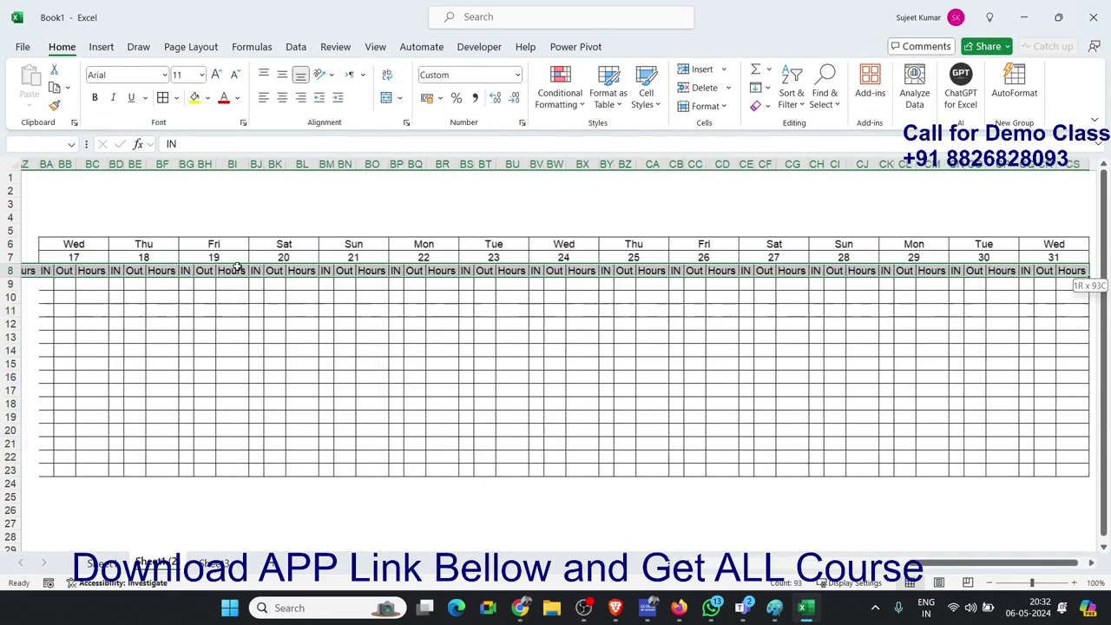
pyautogui.hotkey('shift', 'Up')
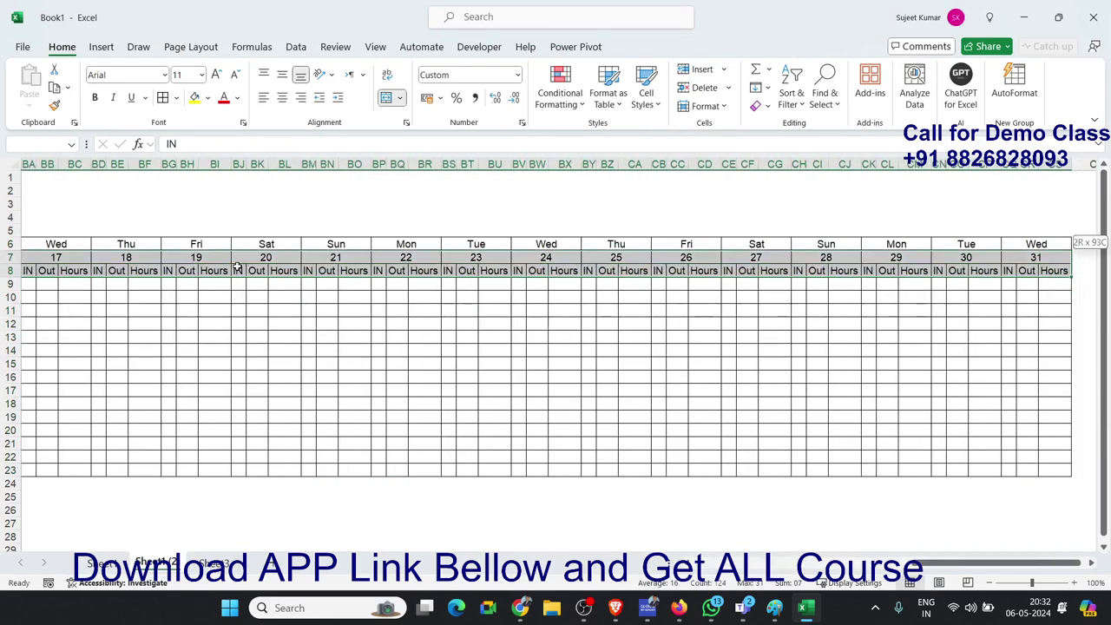
pyautogui.hotkey('shift', 'Up')
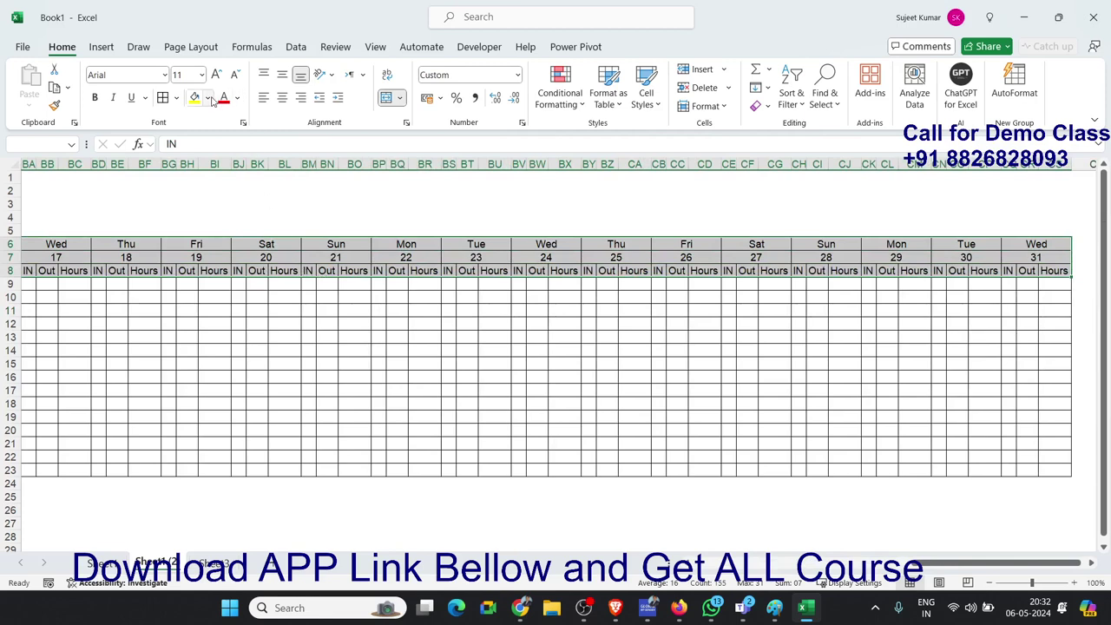
pyautogui.click(209, 98)
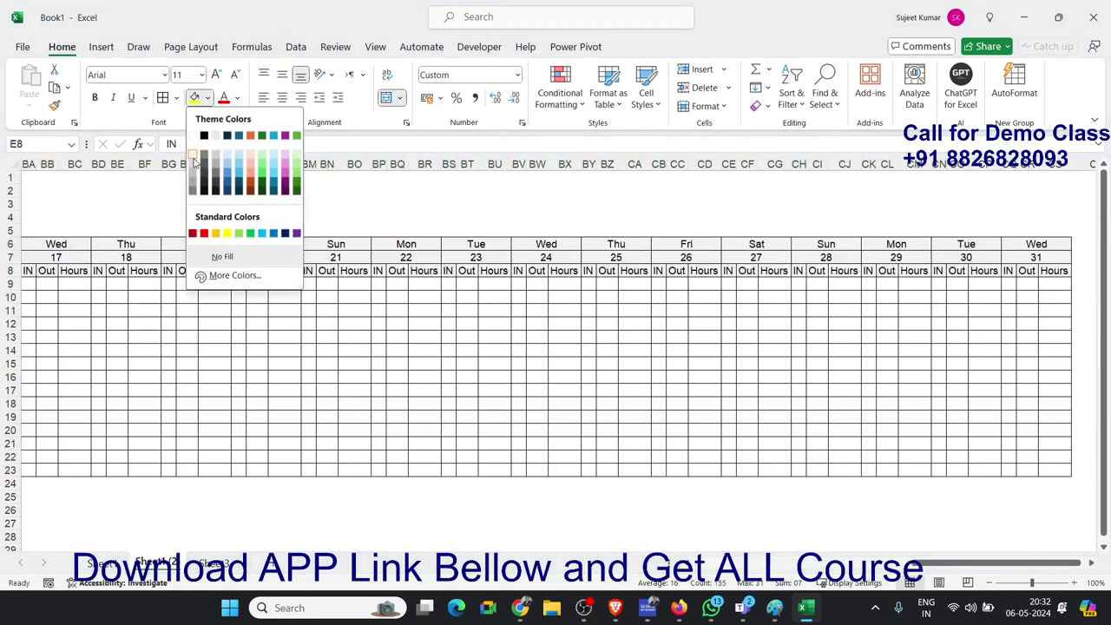
pyautogui.click(192, 159)
pyautogui.click(261, 293)
# Clear the conditional formatting rules from the entire sheet to remove the weekend highlighting
pyautogui.click(247, 284)
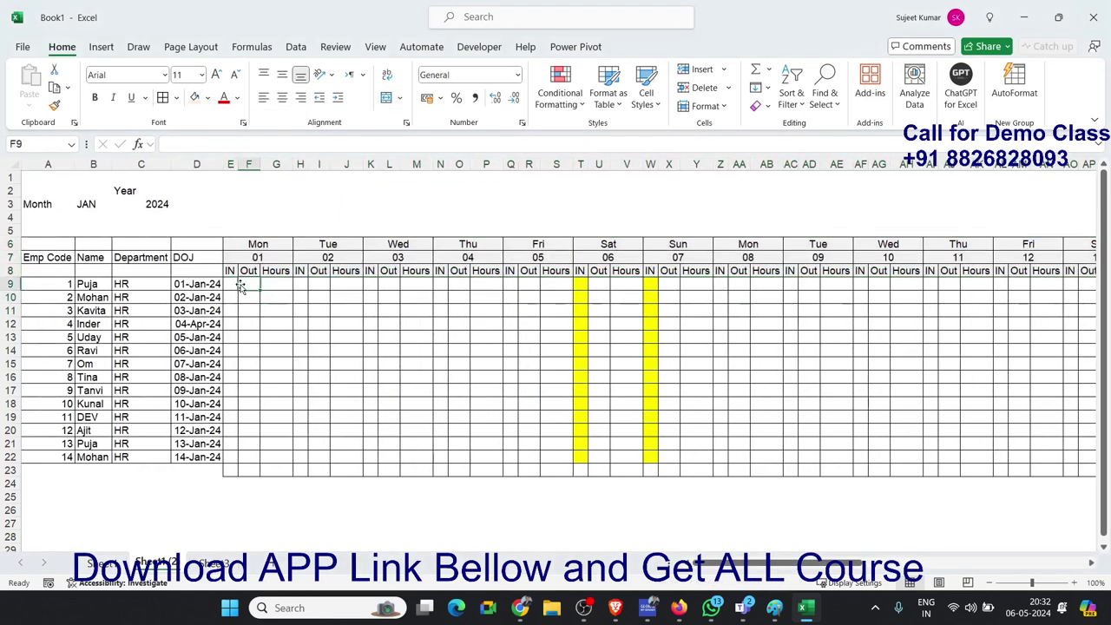
pyautogui.click(451, 287)
pyautogui.click(246, 284)
pyautogui.click(559, 102)
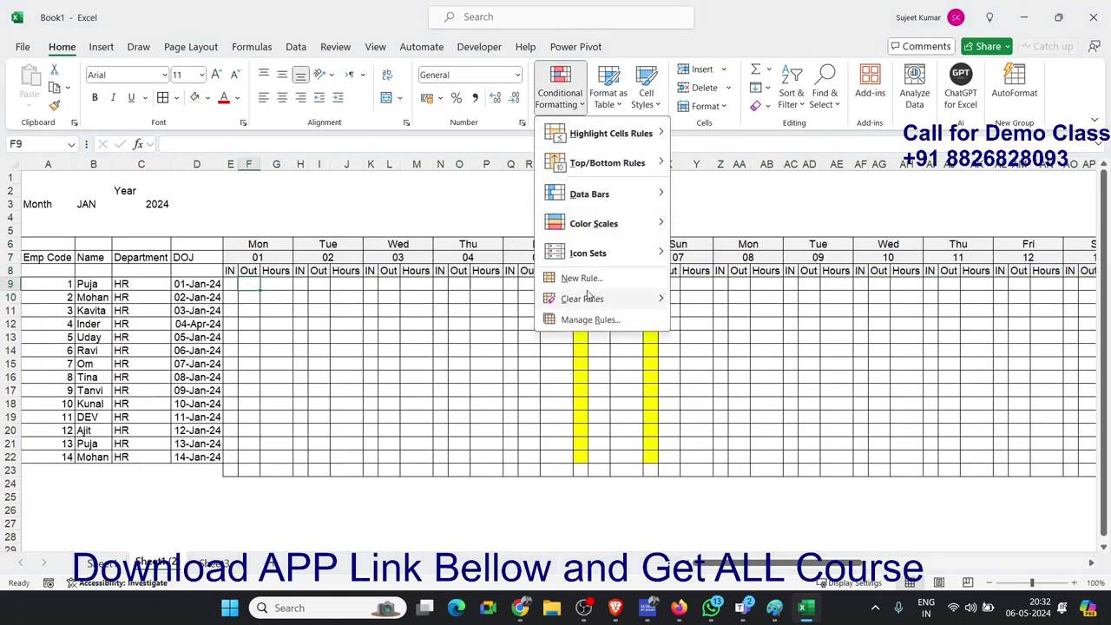
pyautogui.moveTo(582, 298)
pyautogui.click(706, 321)
pyautogui.click(512, 325)
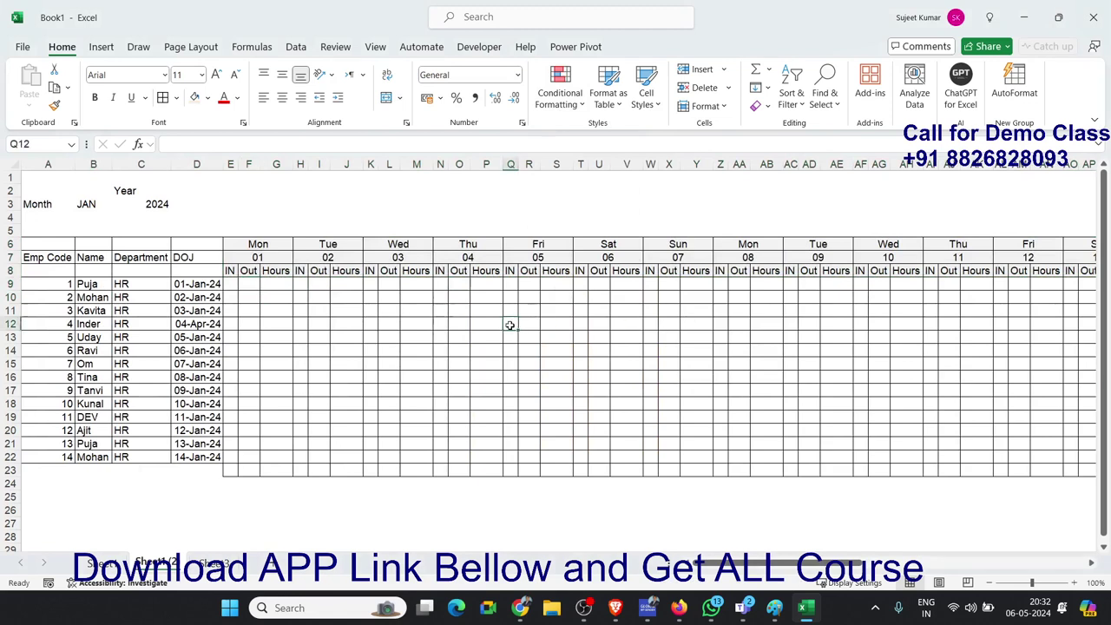
pyautogui.click(305, 309)
pyautogui.click(265, 282)
# Check the Mon through Sat header and date formulas in rows 6 and 7
pyautogui.click(264, 251)
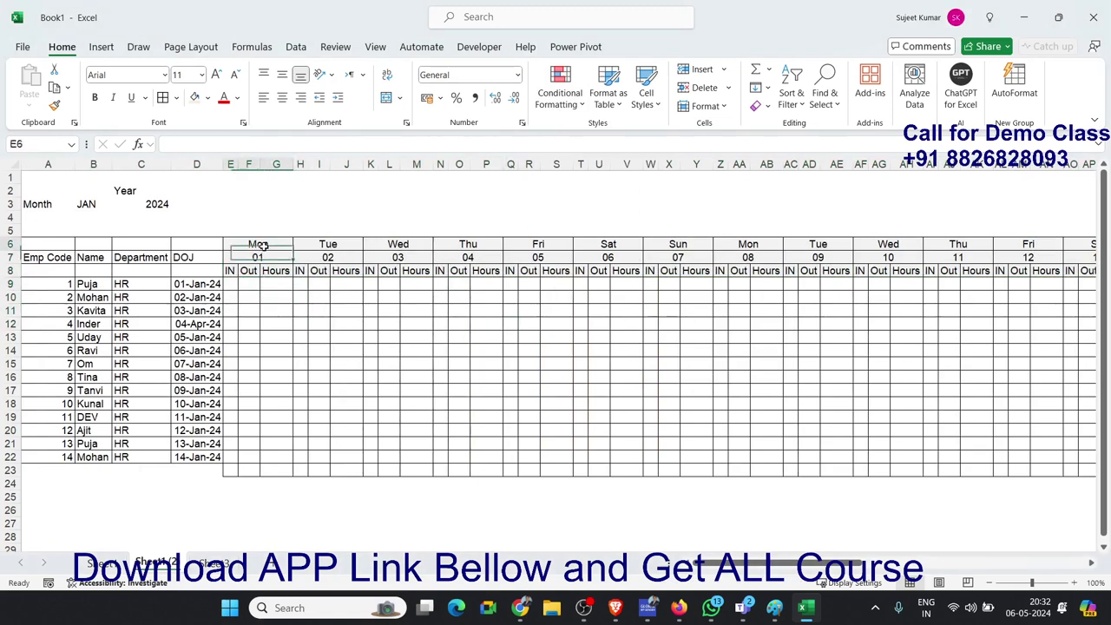
pyautogui.click(339, 250)
pyautogui.click(405, 248)
pyautogui.click(448, 247)
pyautogui.click(539, 257)
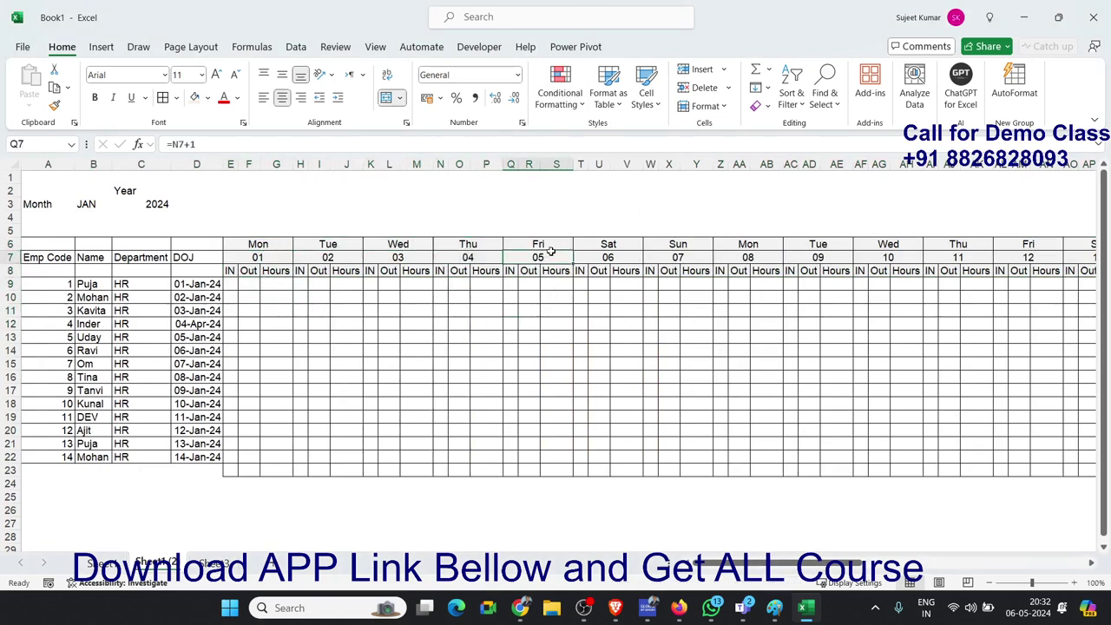
pyautogui.click(571, 239)
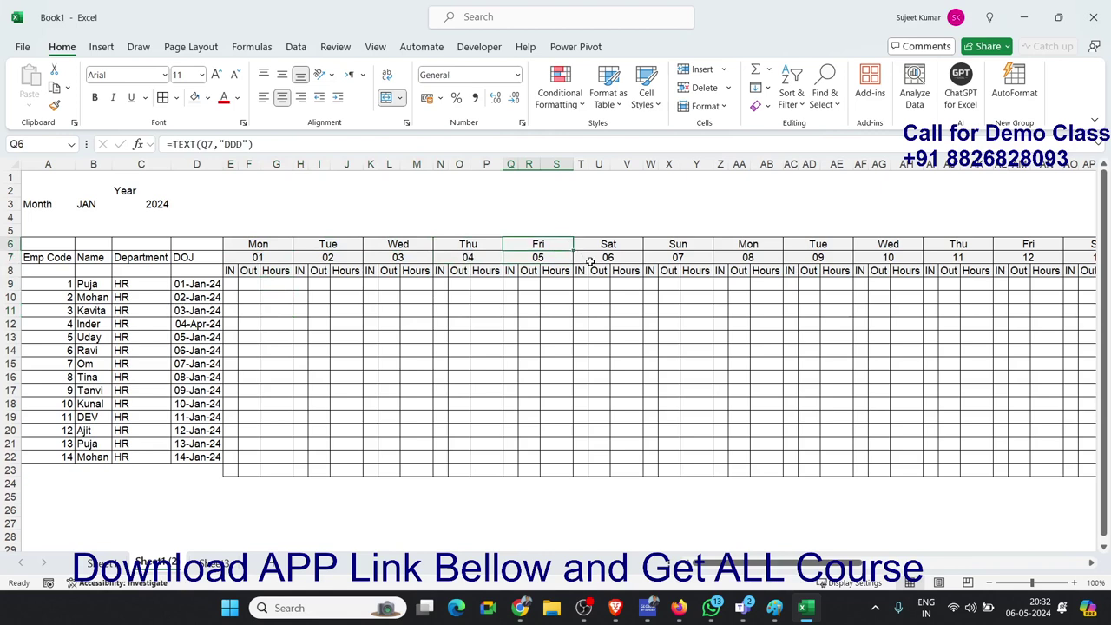
pyautogui.click(599, 247)
pyautogui.click(599, 285)
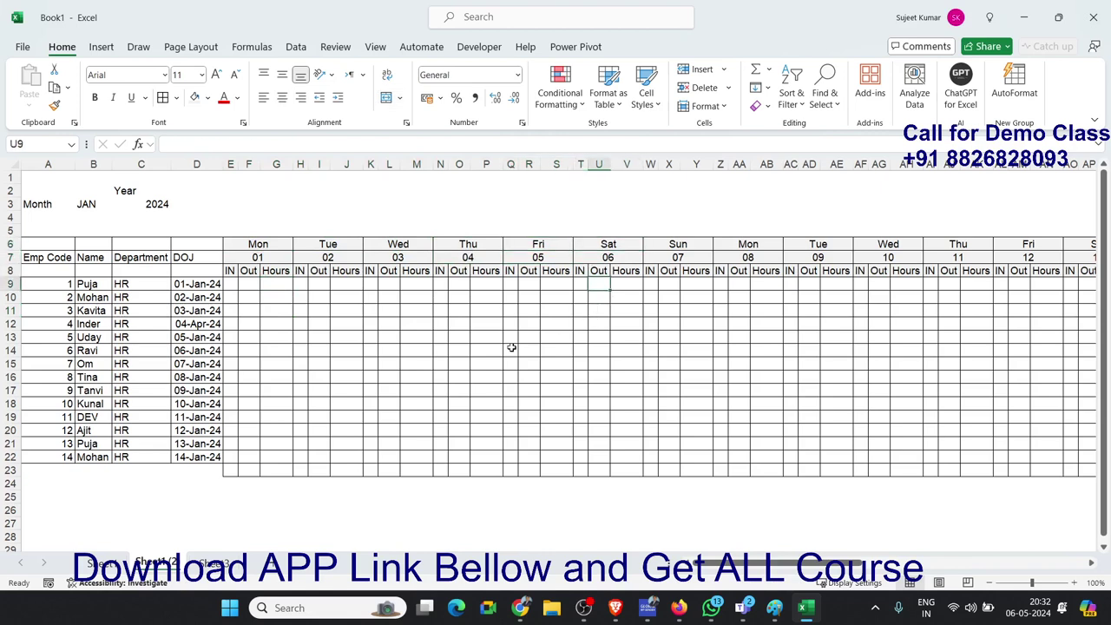
# Check the IN and Hours cells in rows 9 and 10 of the grid
pyautogui.click(232, 284)
pyautogui.click(270, 284)
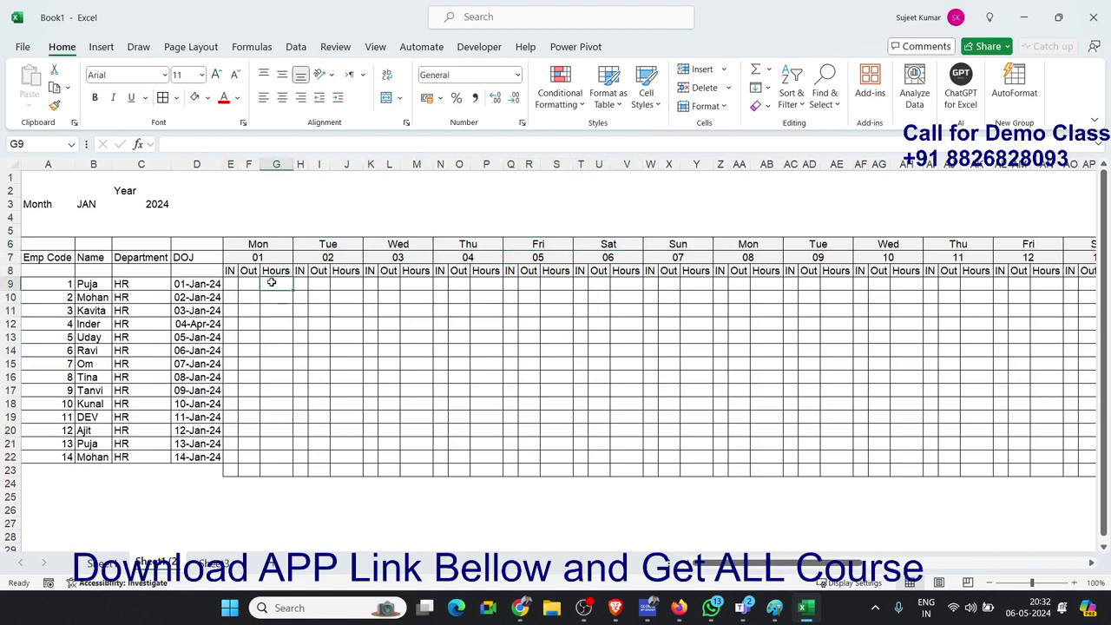
pyautogui.click(344, 286)
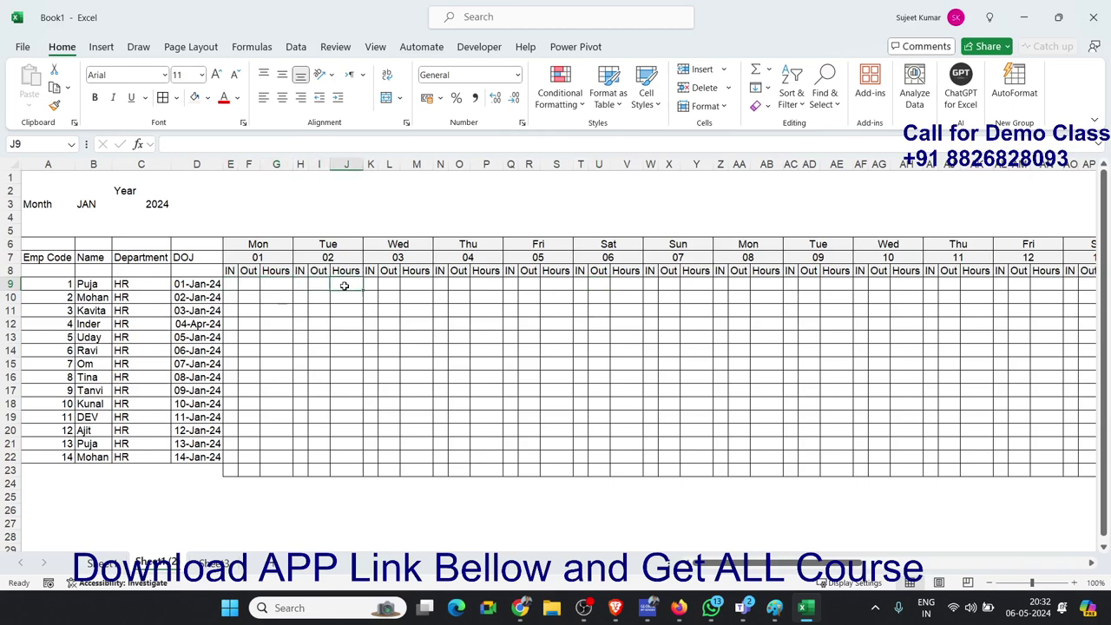
pyautogui.click(280, 295)
pyautogui.click(440, 297)
pyautogui.scroll(-3, 457, 315)
pyautogui.scroll(3, 463, 320)
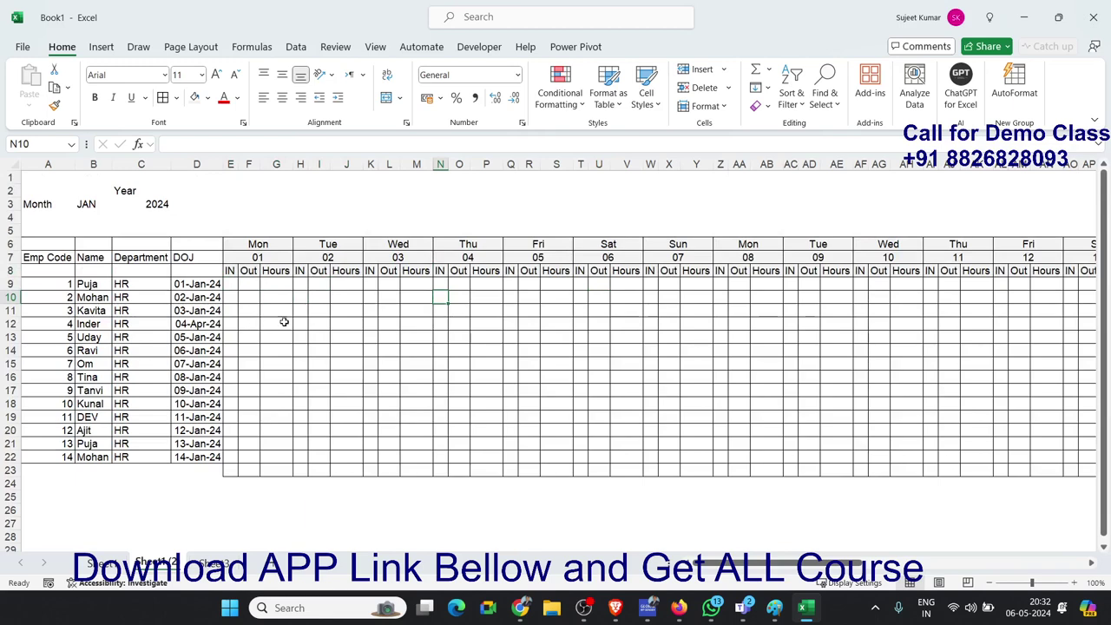
pyautogui.moveTo(762, 563); pyautogui.dragTo(996, 577)
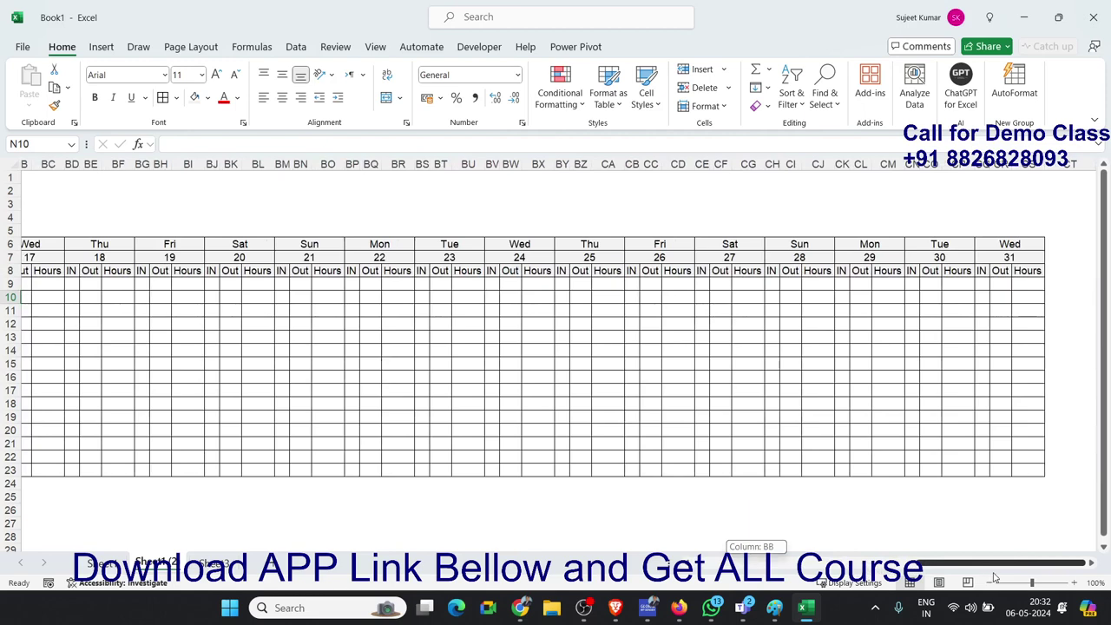
pyautogui.moveTo(996, 577); pyautogui.dragTo(354, 392)
pyautogui.click(93, 201)
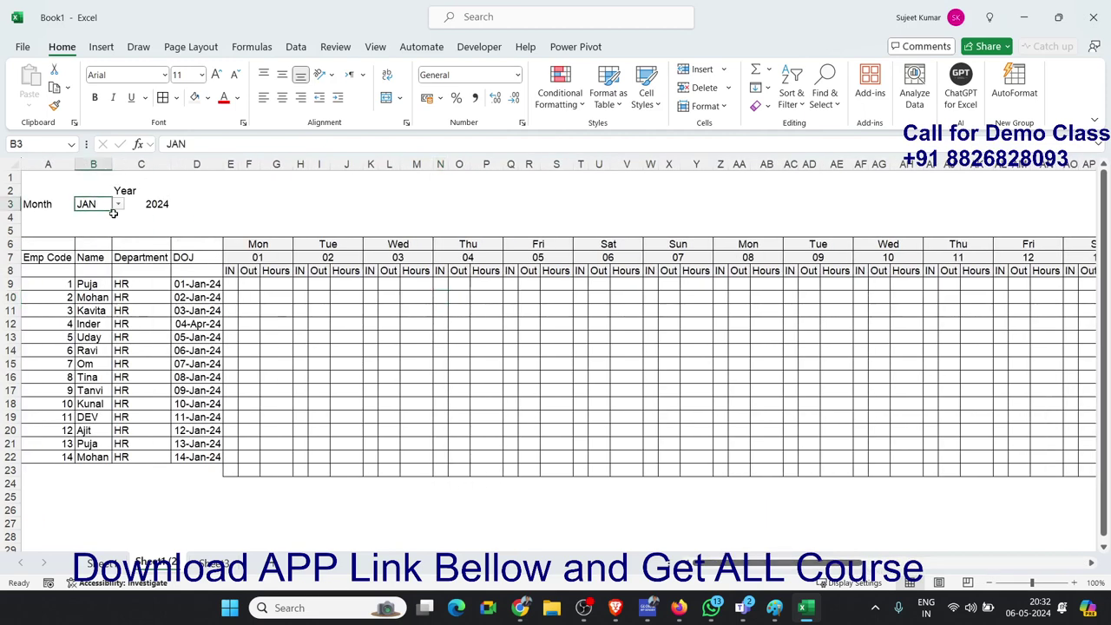
pyautogui.click(118, 205)
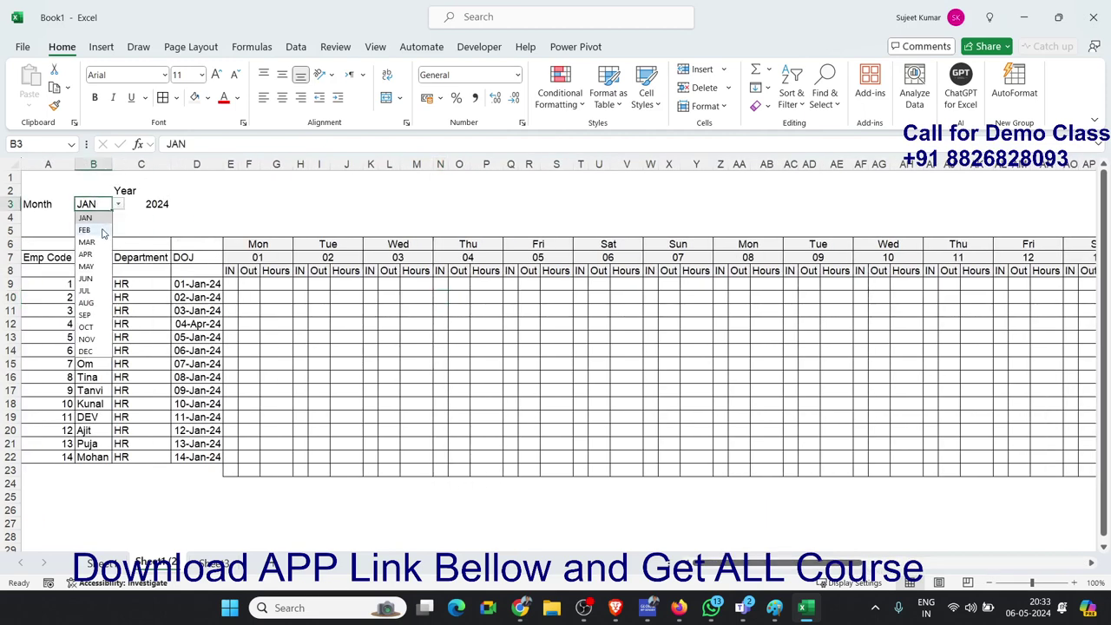
pyautogui.click(319, 205)
pyautogui.moveTo(785, 563); pyautogui.dragTo(938, 568)
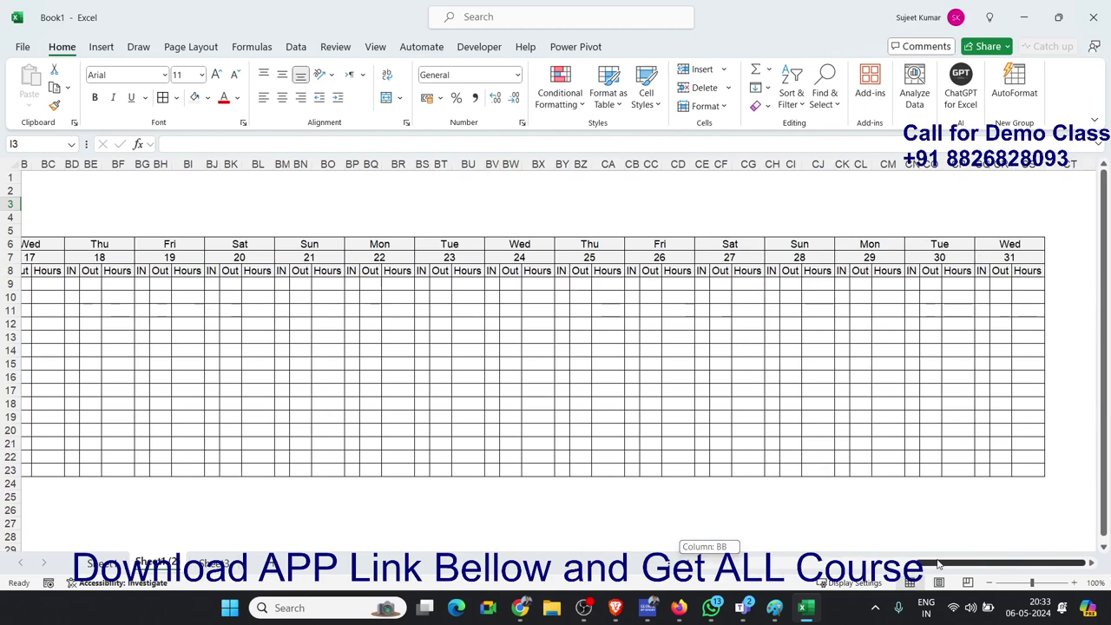
pyautogui.moveTo(936, 565); pyautogui.dragTo(683, 529)
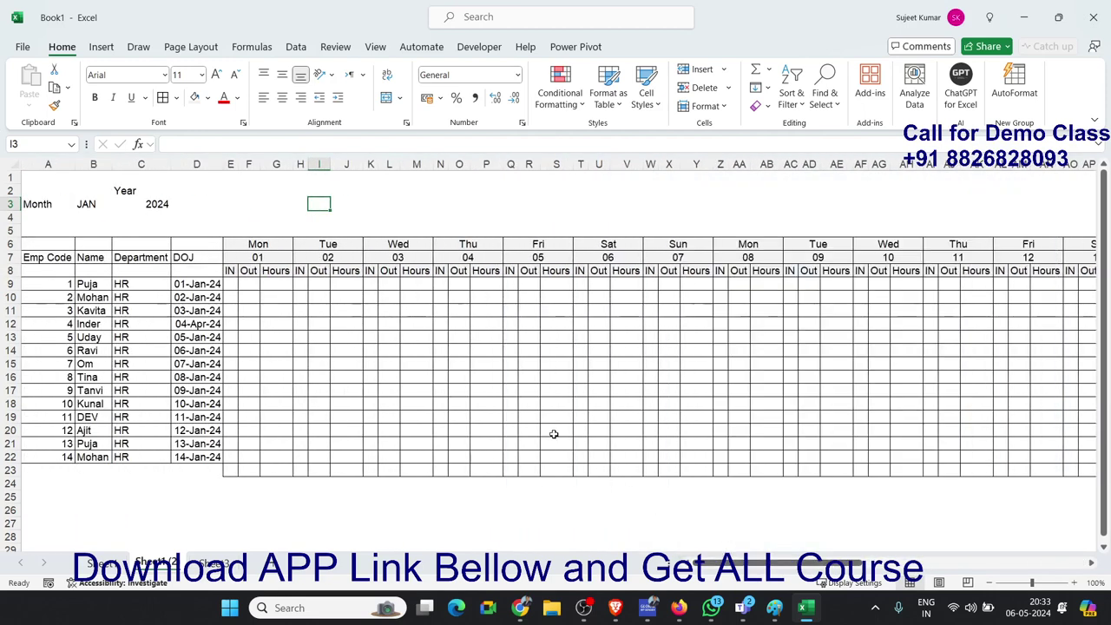
pyautogui.click(417, 337)
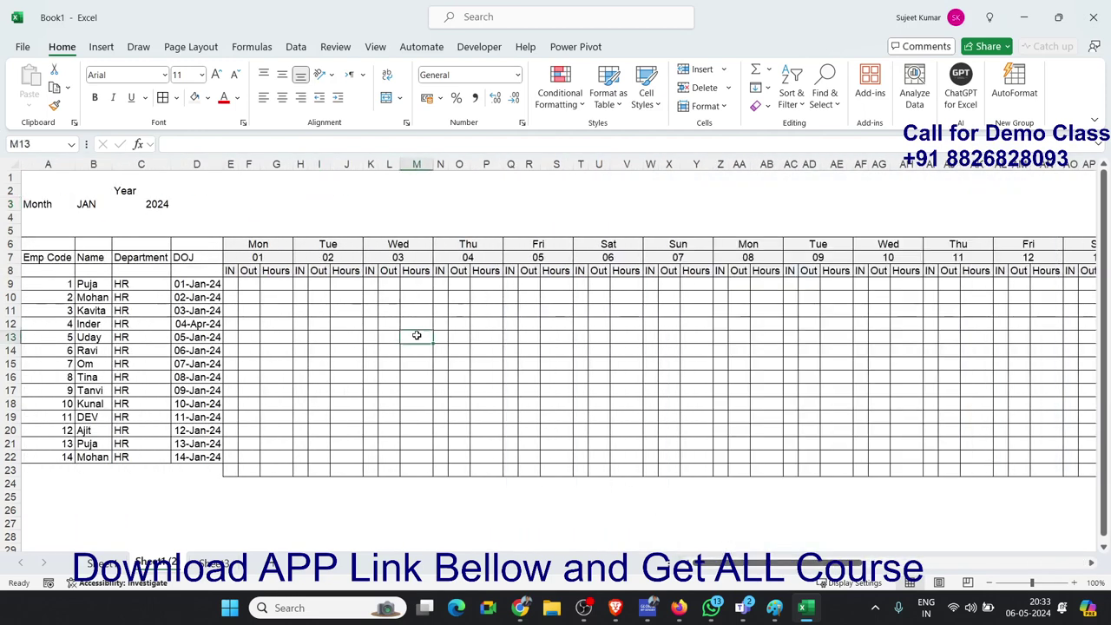
pyautogui.click(6, 470)
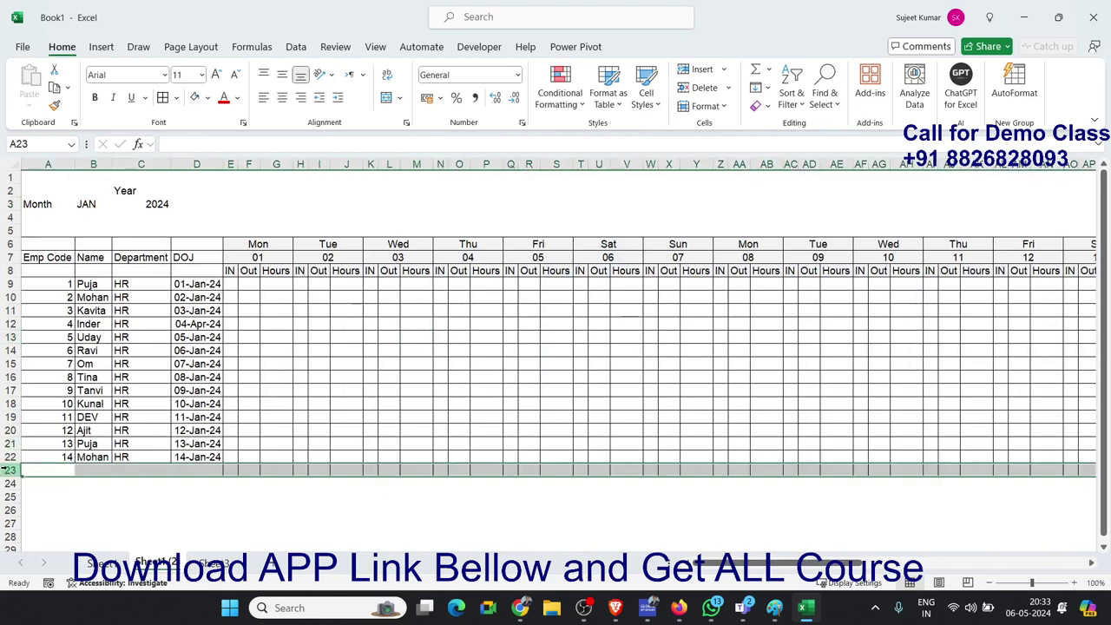
pyautogui.click(314, 402)
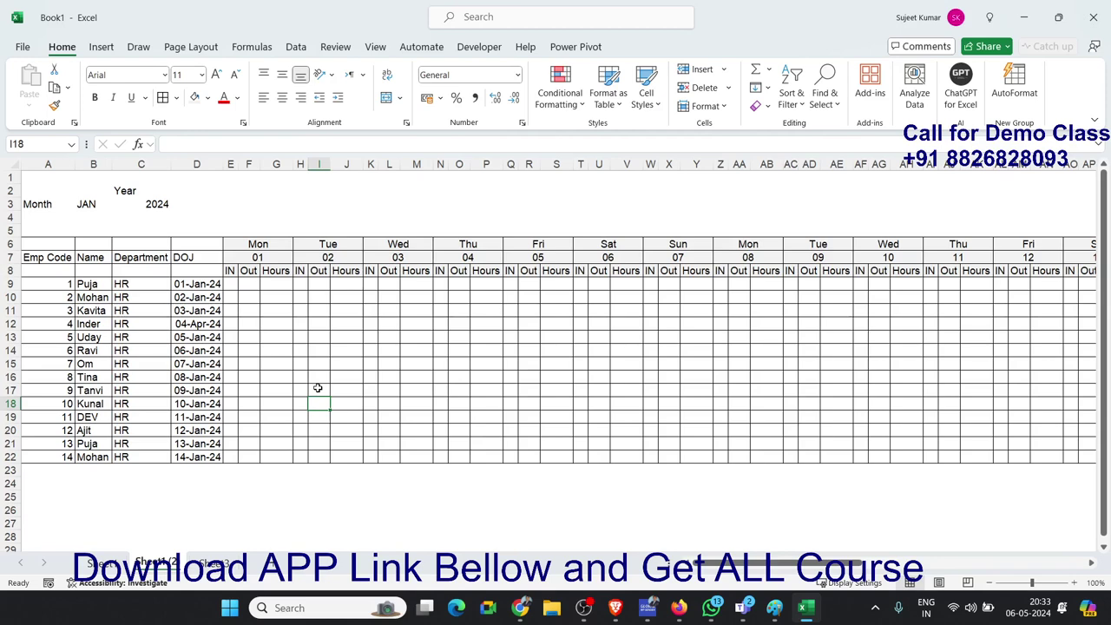
# Save the workbook as Atte.xlsm in the Data folder on D:
pyautogui.hotkey('ctrl', 's')
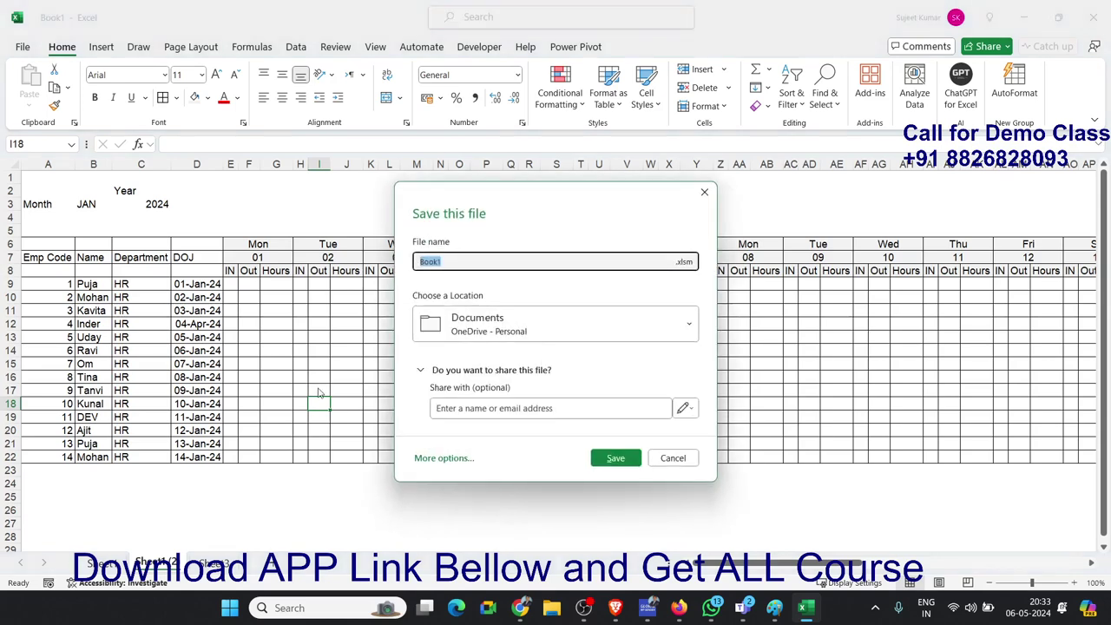
pyautogui.write('Atte')
pyautogui.click(428, 332)
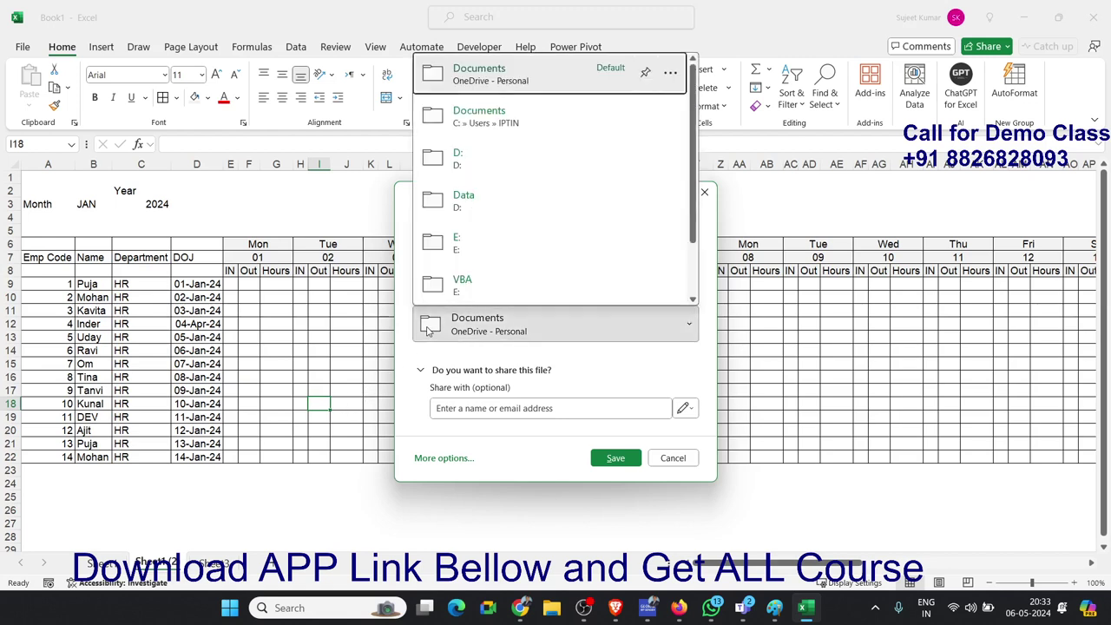
pyautogui.click(453, 205)
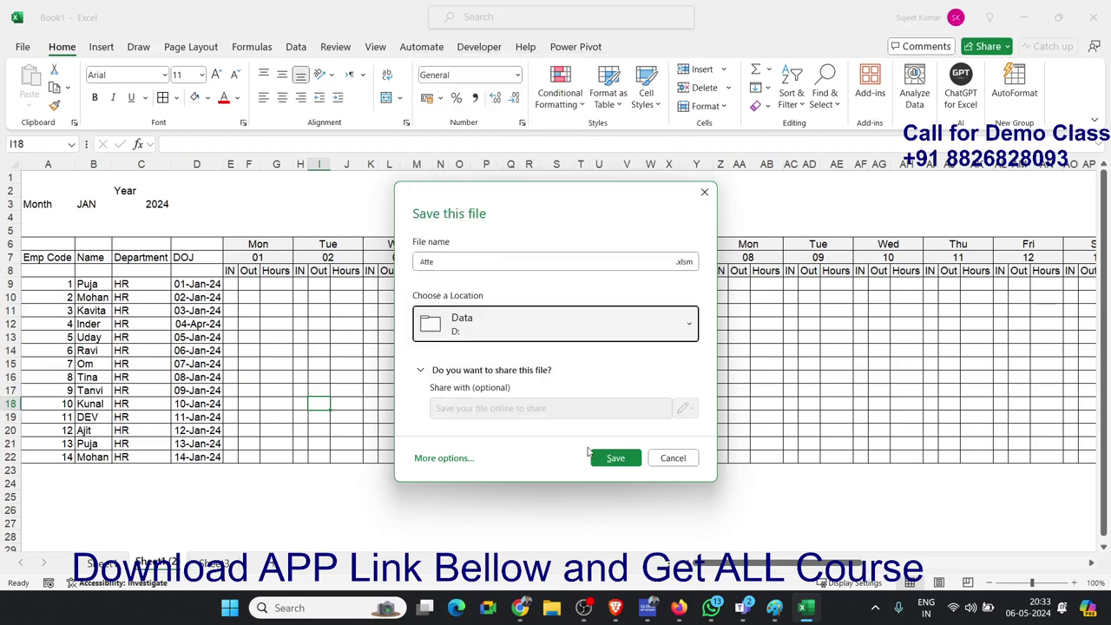
pyautogui.click(608, 458)
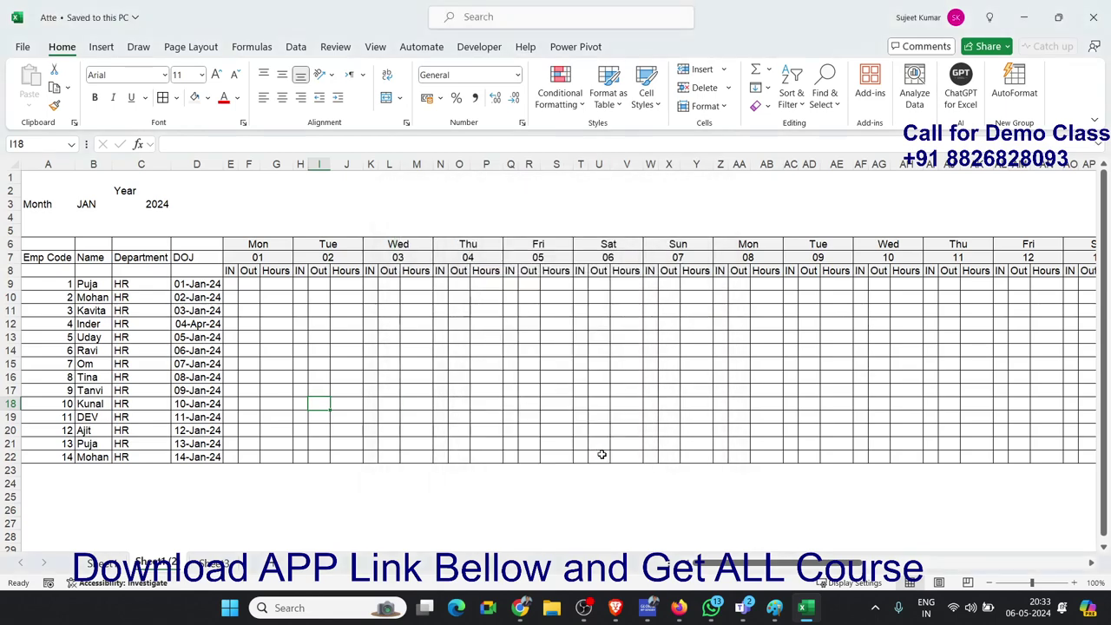
pyautogui.click(713, 608)
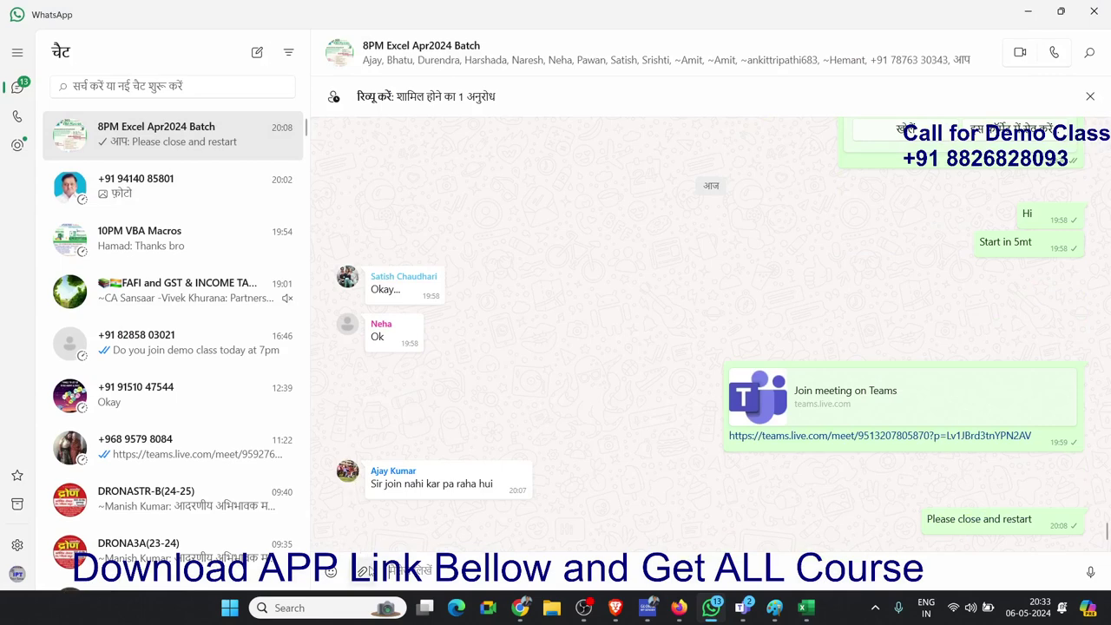
# Start attaching a document in WhatsApp, browse the D: and E: drives, then cancel without attaching
pyautogui.click(362, 572)
pyautogui.click(365, 483)
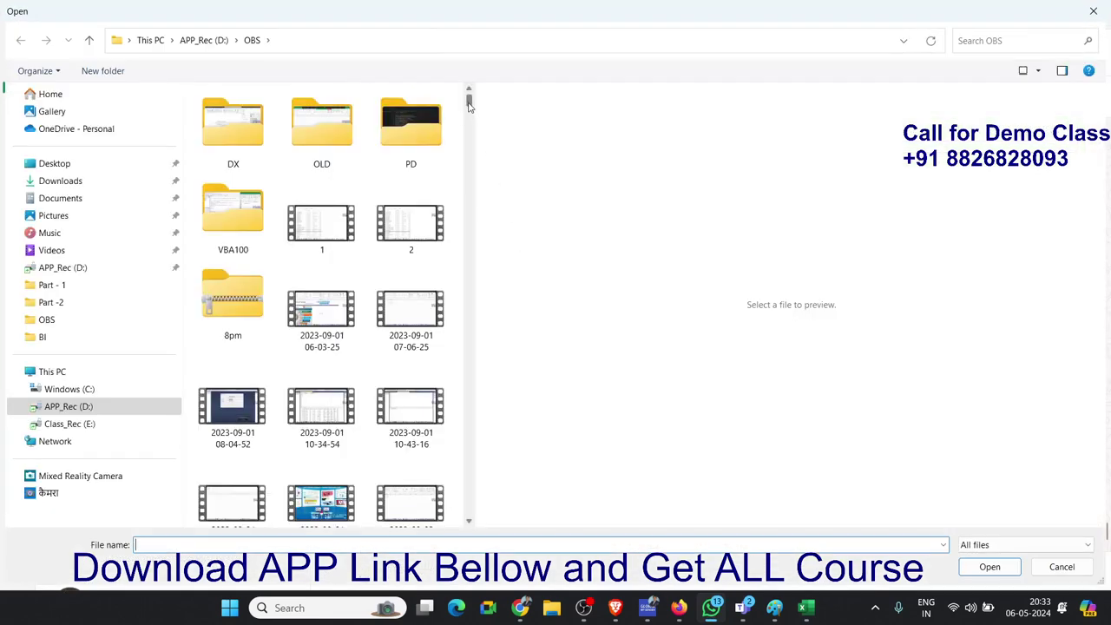
pyautogui.moveTo(470, 104); pyautogui.dragTo(470, 124)
pyautogui.moveTo(95, 304)
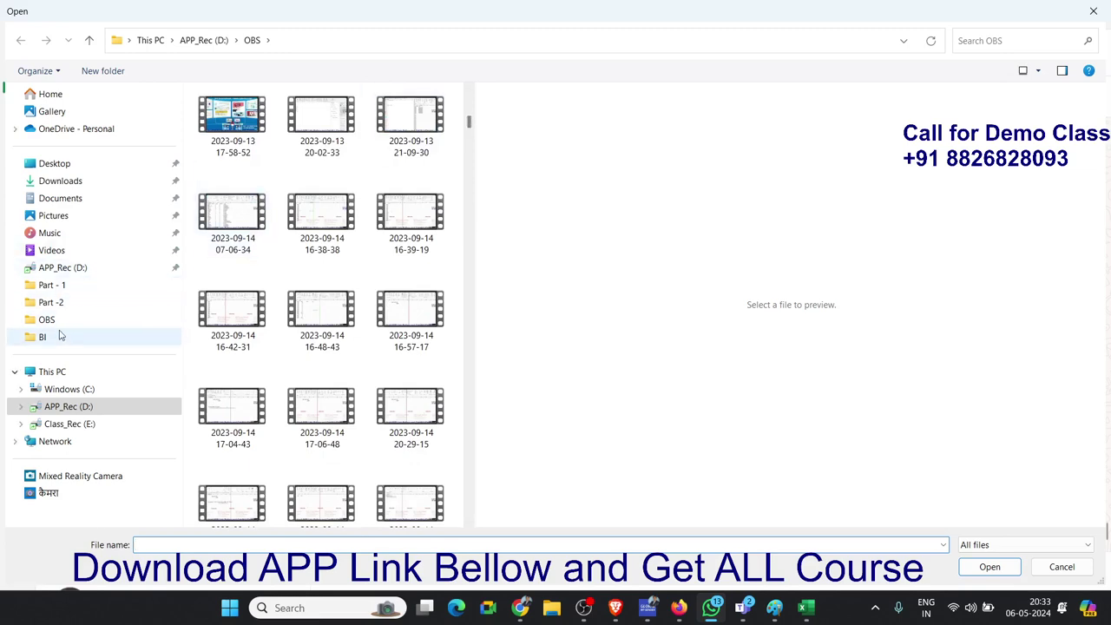
pyautogui.click(69, 408)
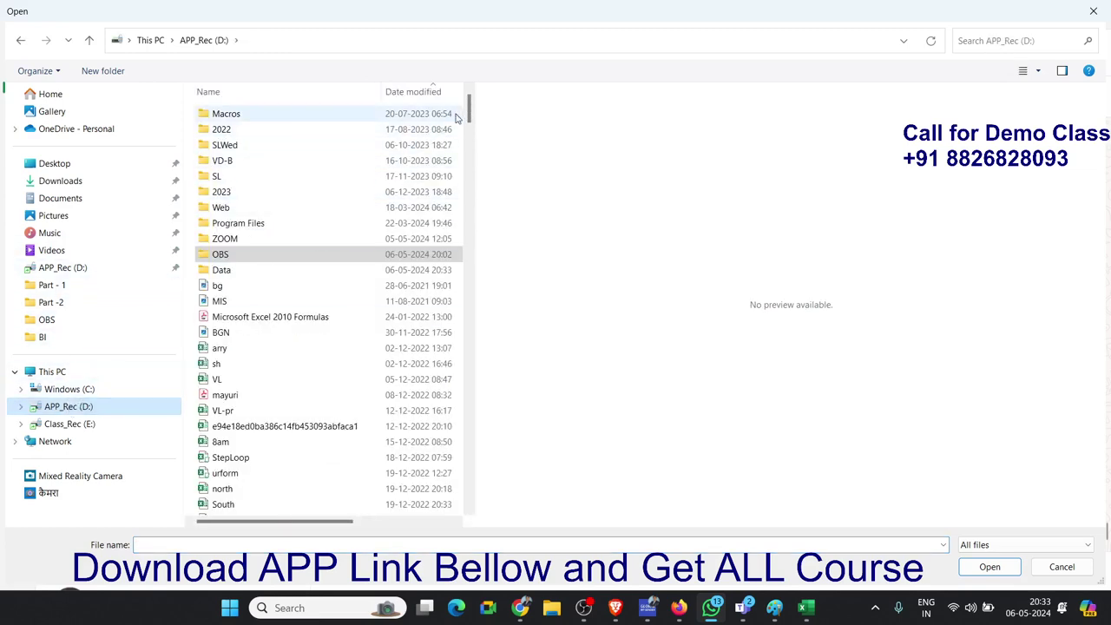
pyautogui.moveTo(469, 113); pyautogui.dragTo(473, 486)
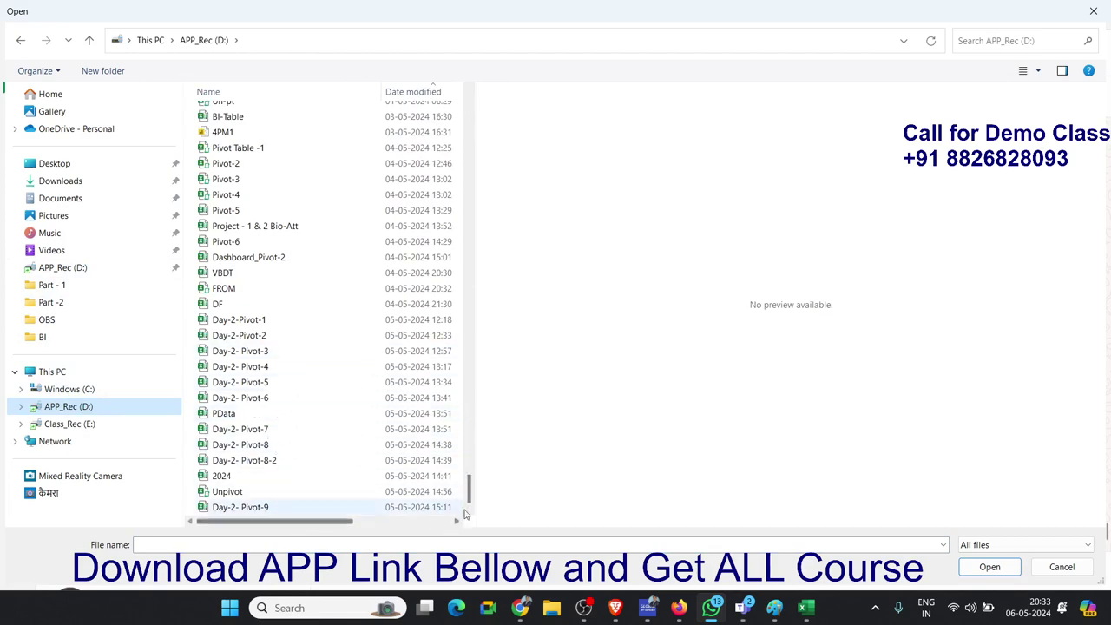
pyautogui.moveTo(470, 489)
pyautogui.mouseDown()
pyautogui.moveTo(462, 119)
pyautogui.moveTo(496, 528)
pyautogui.mouseUp()
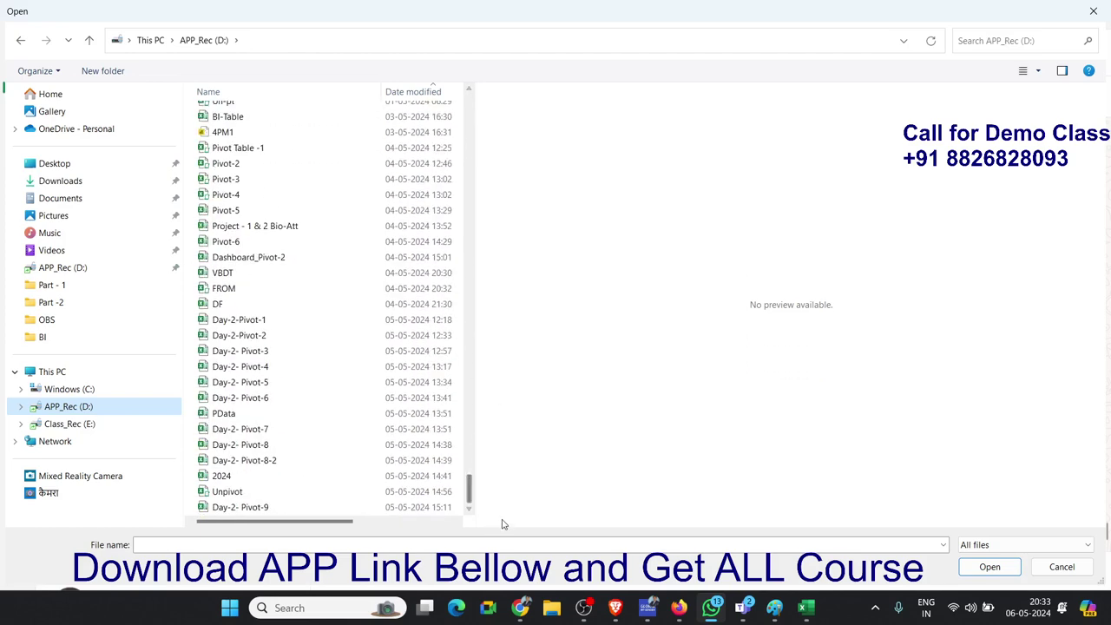
pyautogui.click(80, 424)
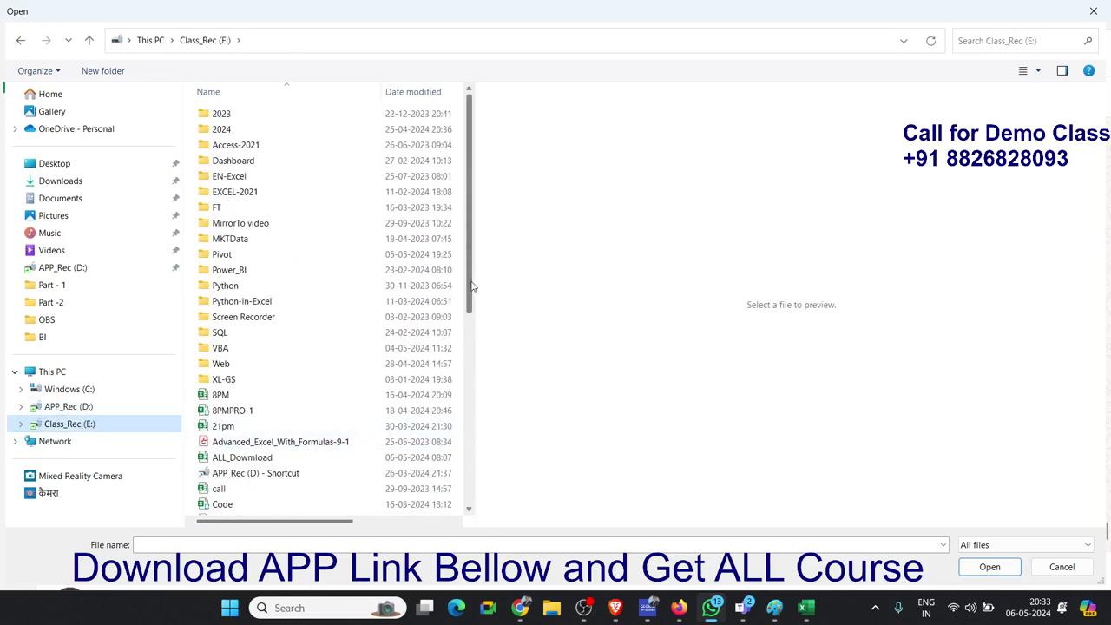
pyautogui.moveTo(470, 295); pyautogui.dragTo(474, 502)
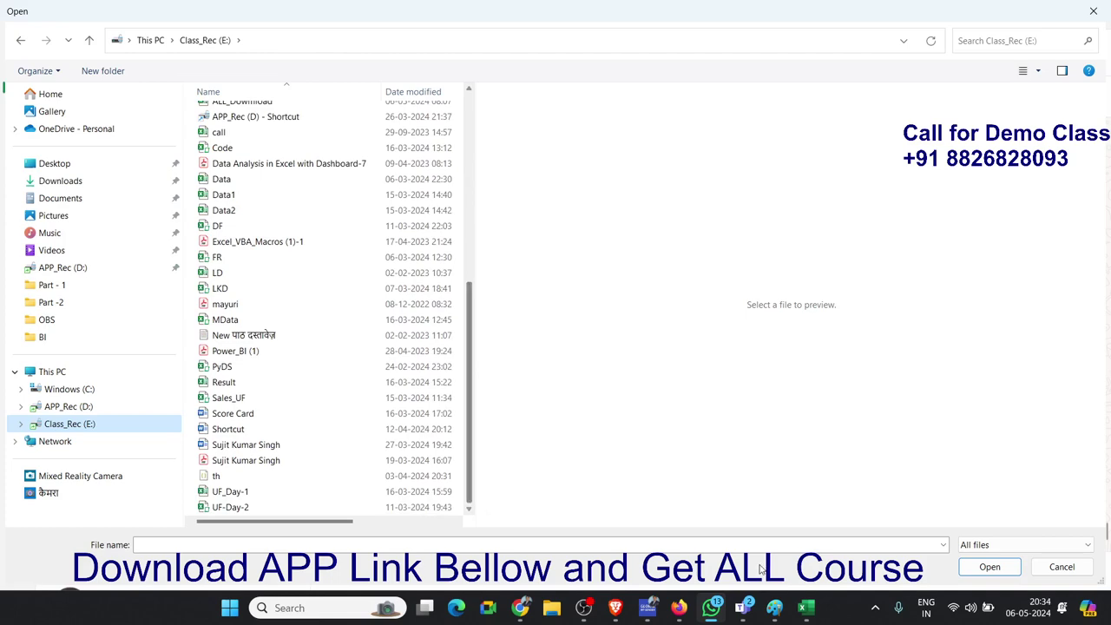
pyautogui.hotkey('alt', 'Tab')
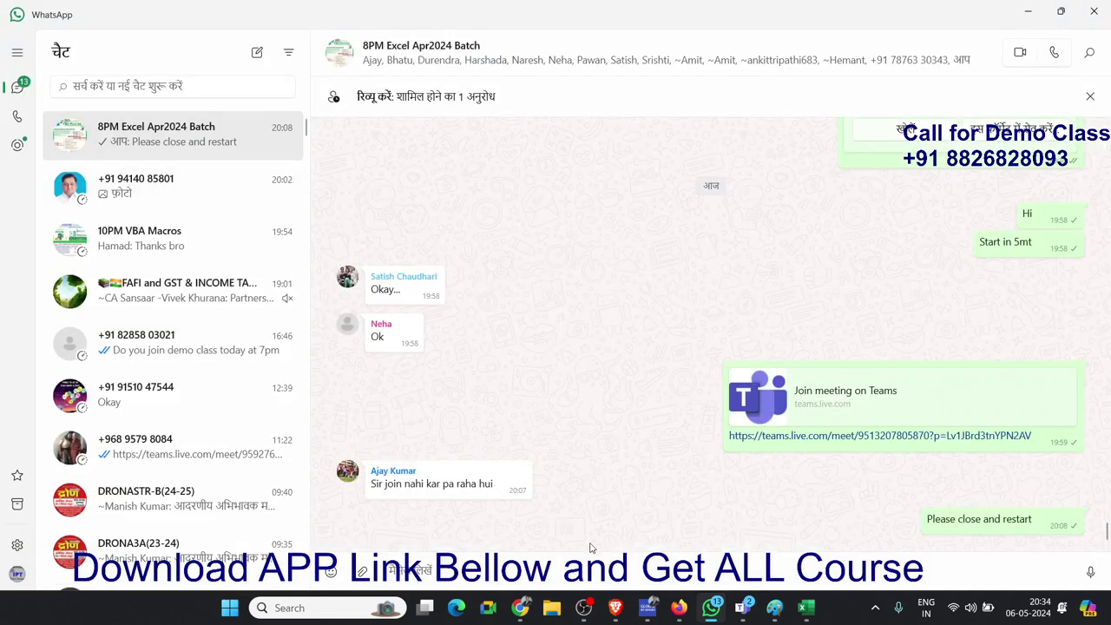
# Close the BI-Table workbook opened from Excel's recent files, then open WhatsApp's attachment options
pyautogui.moveTo(806, 608)
pyautogui.click(792, 566)
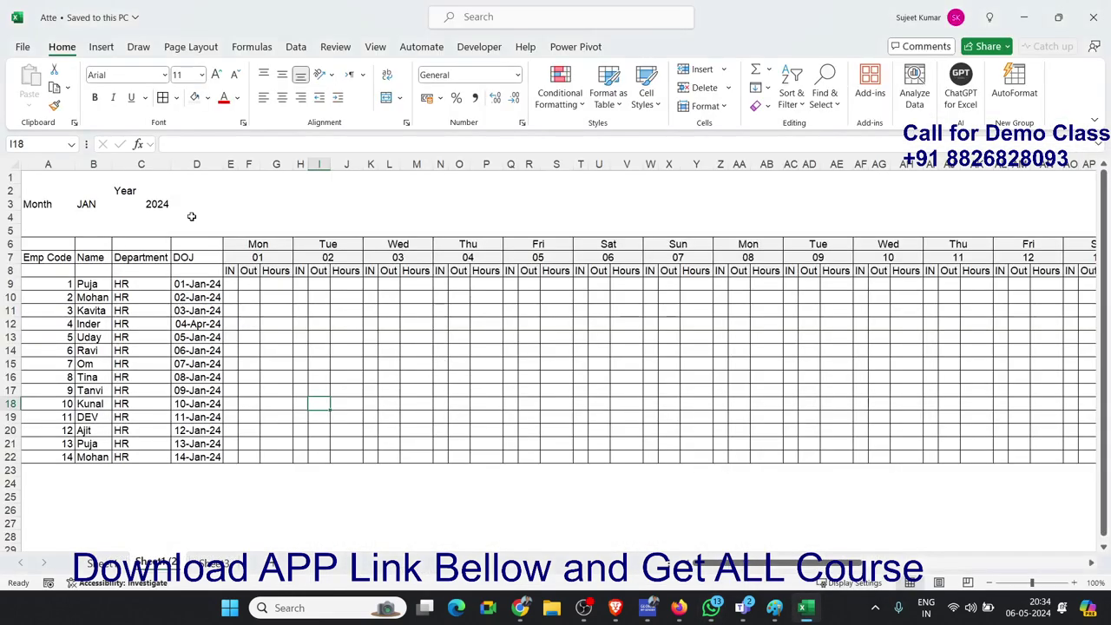
pyautogui.click(21, 47)
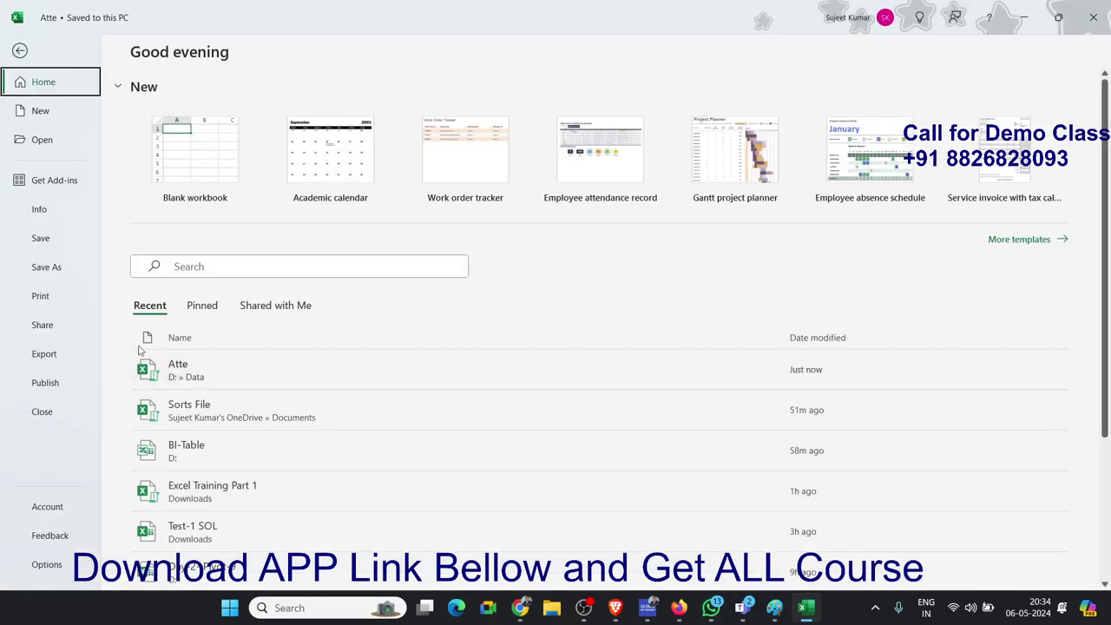
pyautogui.rightClick(185, 371)
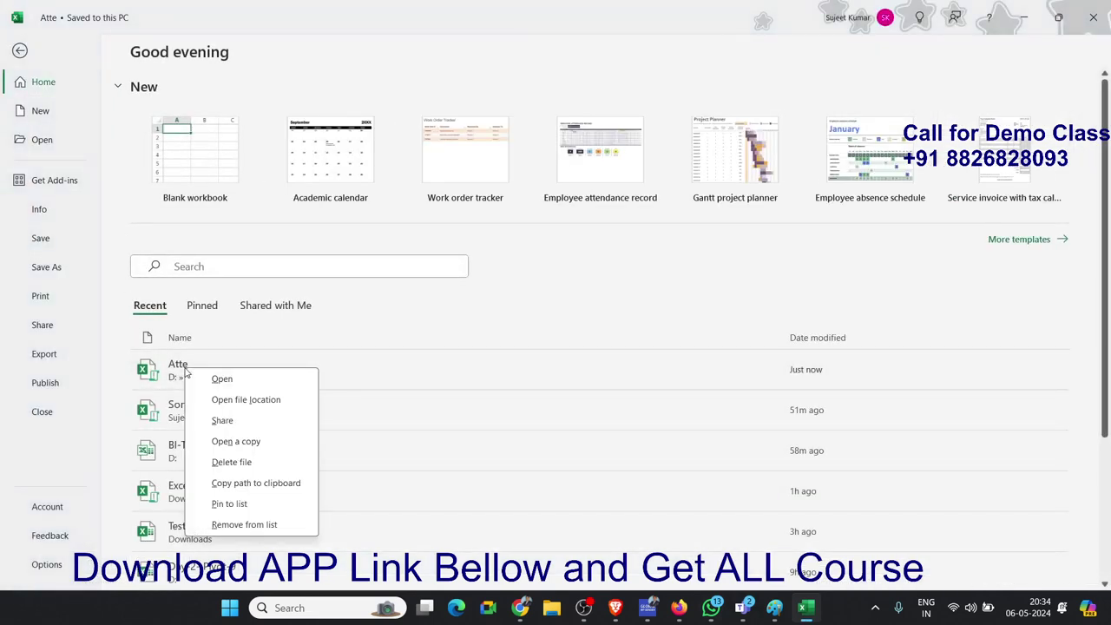
pyautogui.click(236, 444)
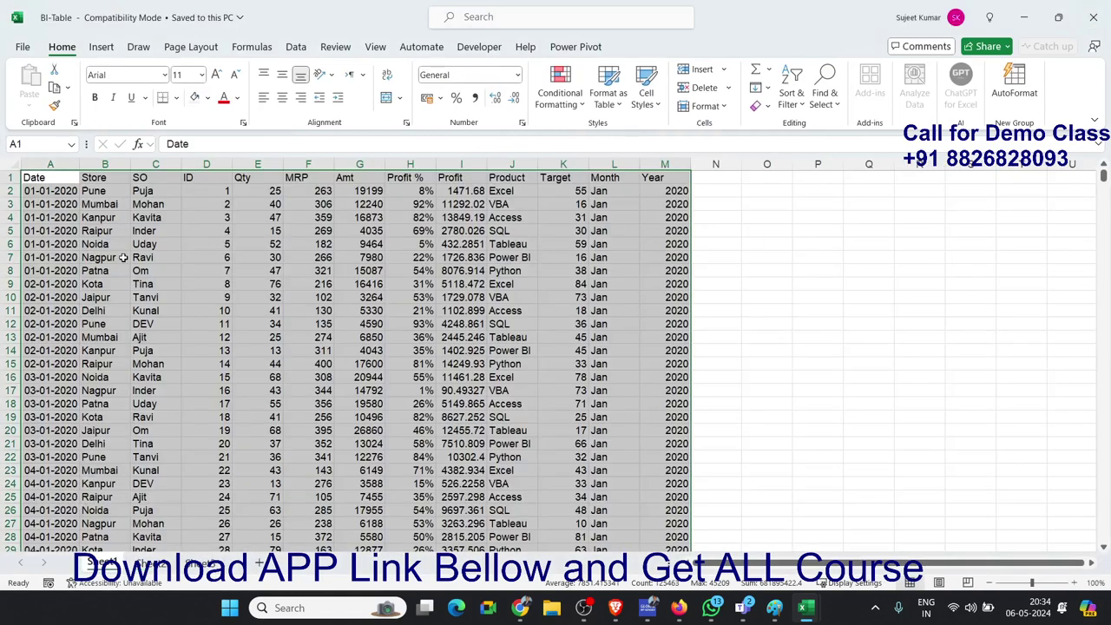
pyautogui.click(1090, 26)
pyautogui.moveTo(711, 608)
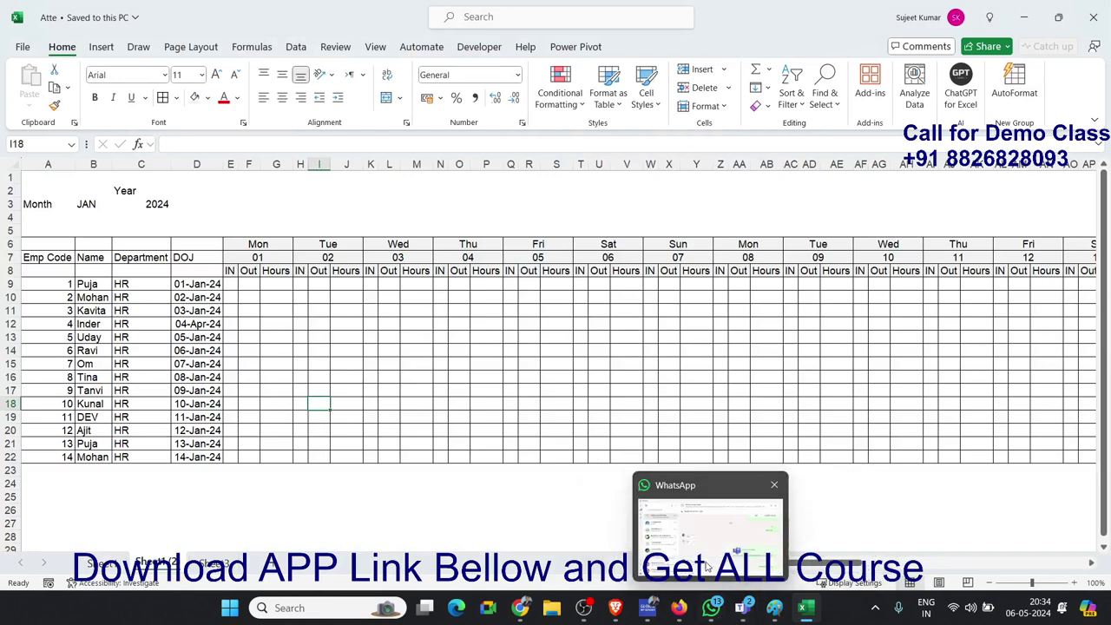
pyautogui.click(714, 608)
pyautogui.click(351, 570)
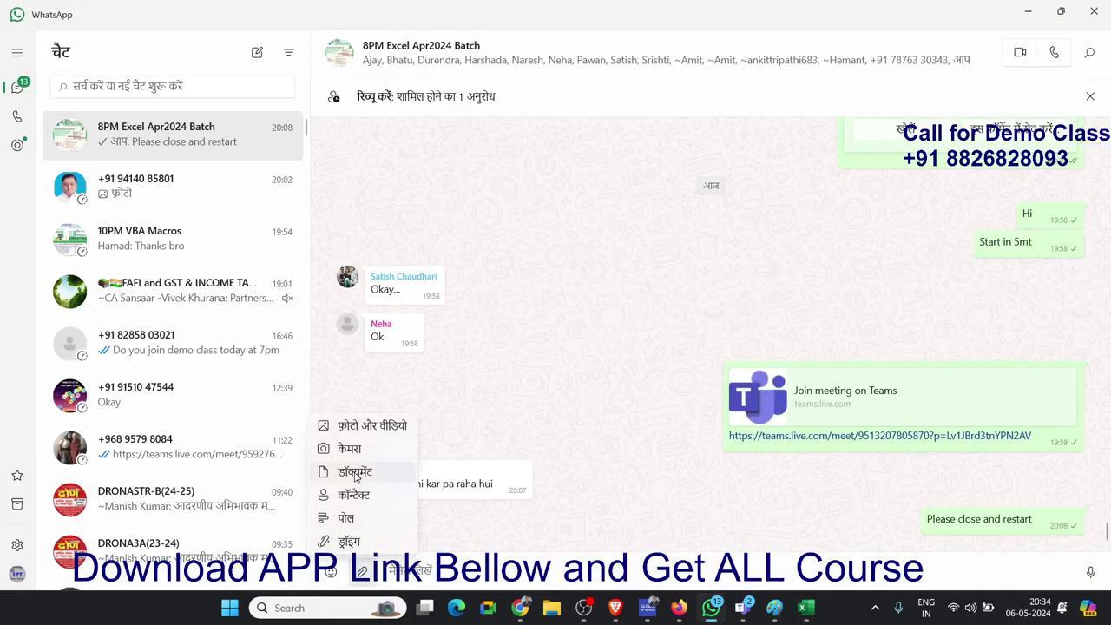
# Attach Atte.xlsm from D:\Data as a document and send it to the 8PM Excel Apr2024 Batch chat
pyautogui.click(352, 474)
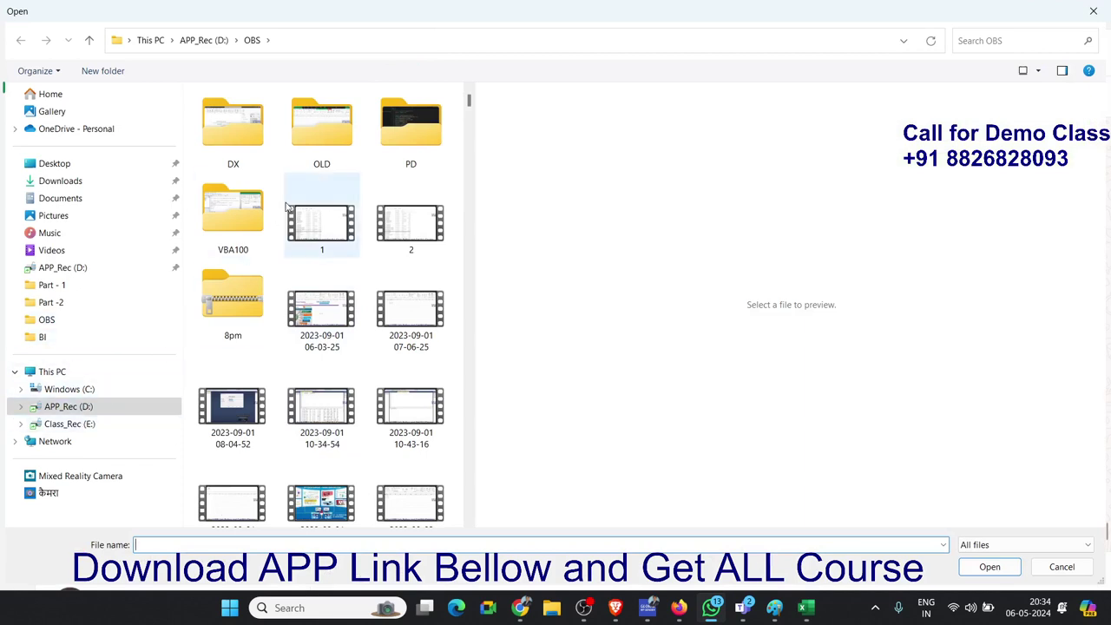
pyautogui.click(98, 412)
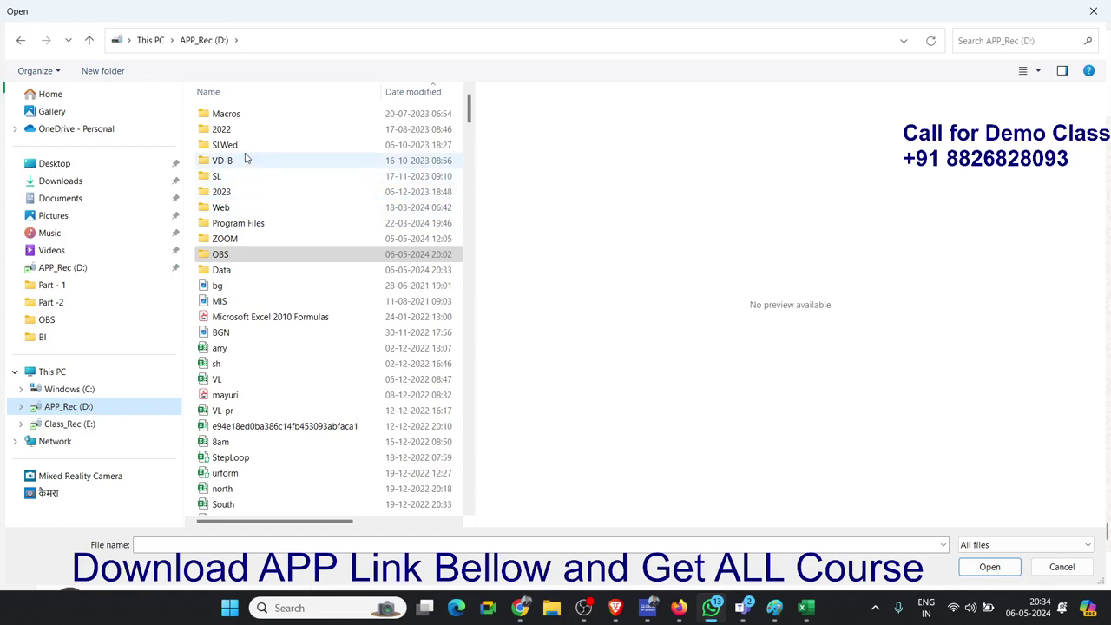
pyautogui.doubleClick(239, 270)
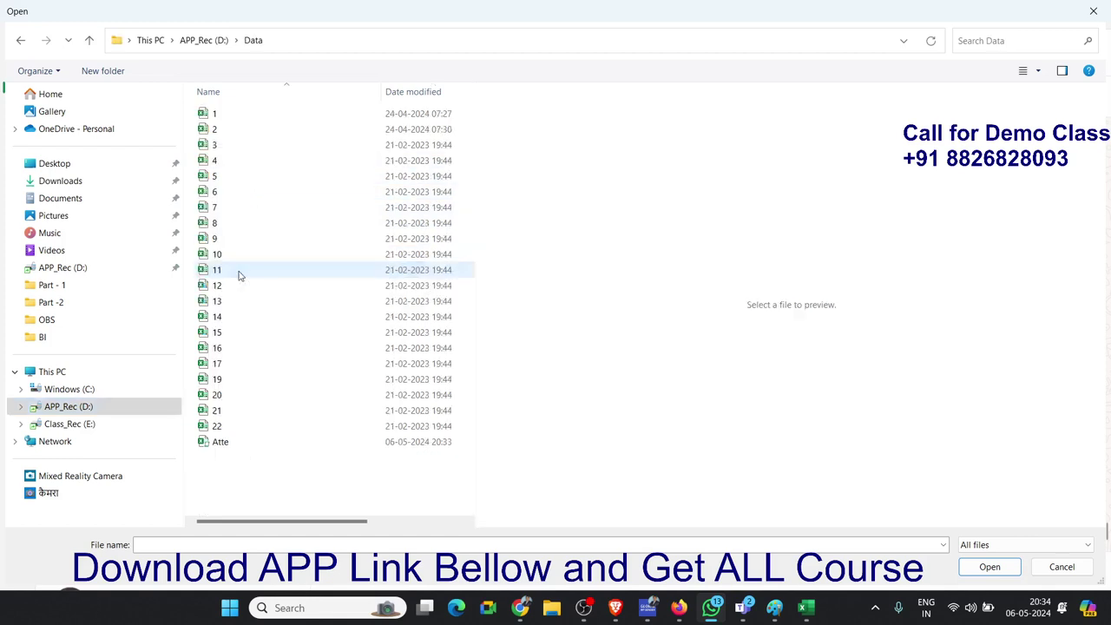
pyautogui.click(235, 445)
pyautogui.click(990, 567)
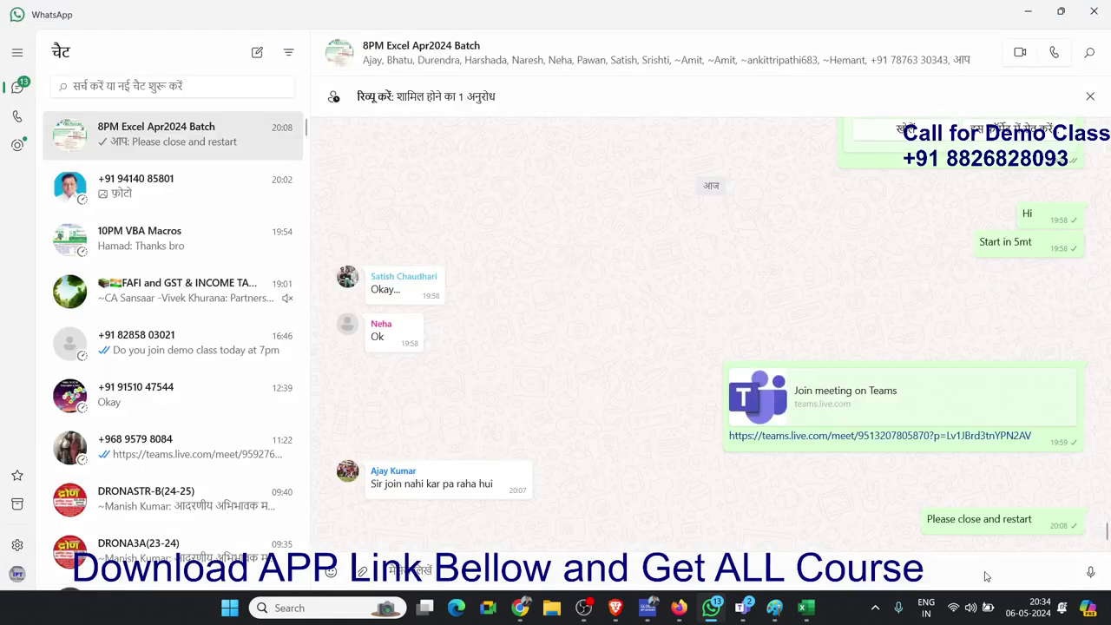
pyautogui.click(703, 560)
pyautogui.moveTo(805, 608)
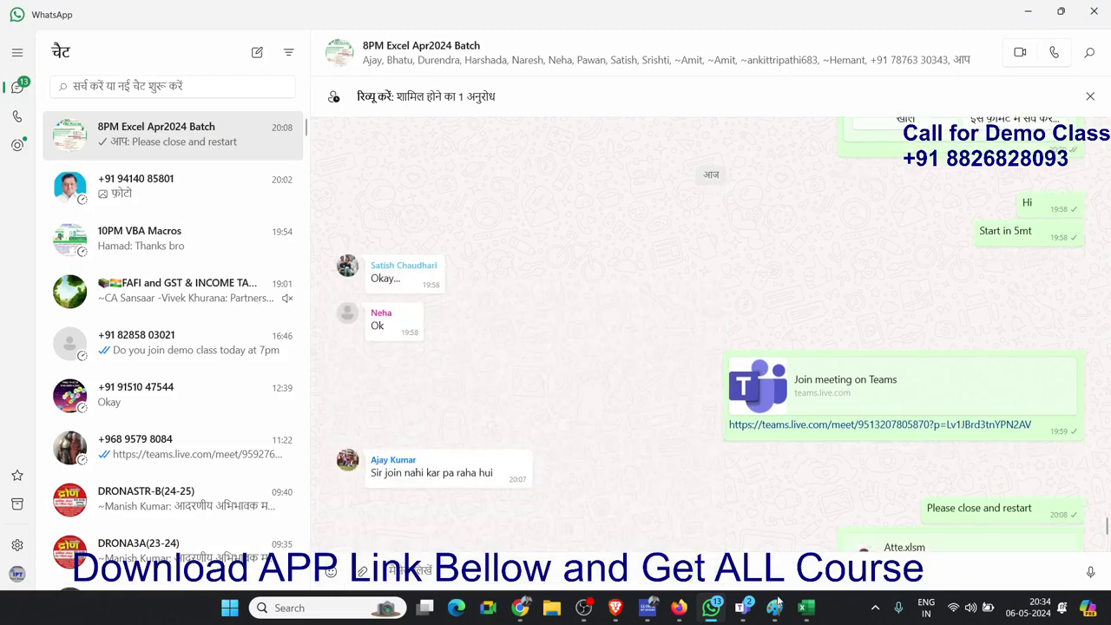
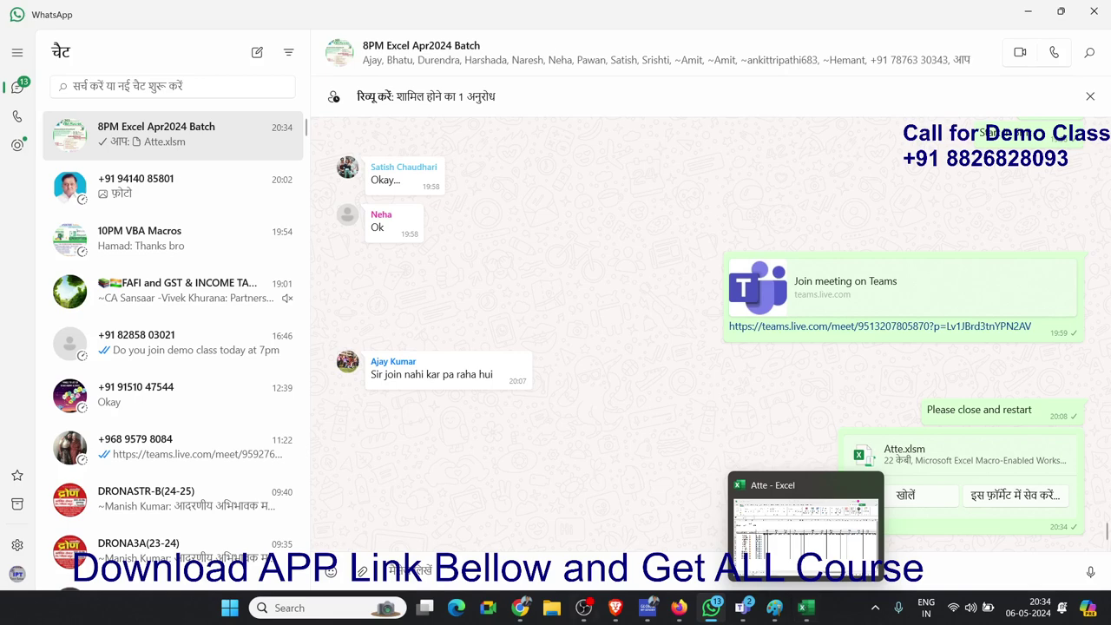
# Switch from the WhatsApp group chat to the Atte attendance workbook in Excel
pyautogui.click(806, 610)
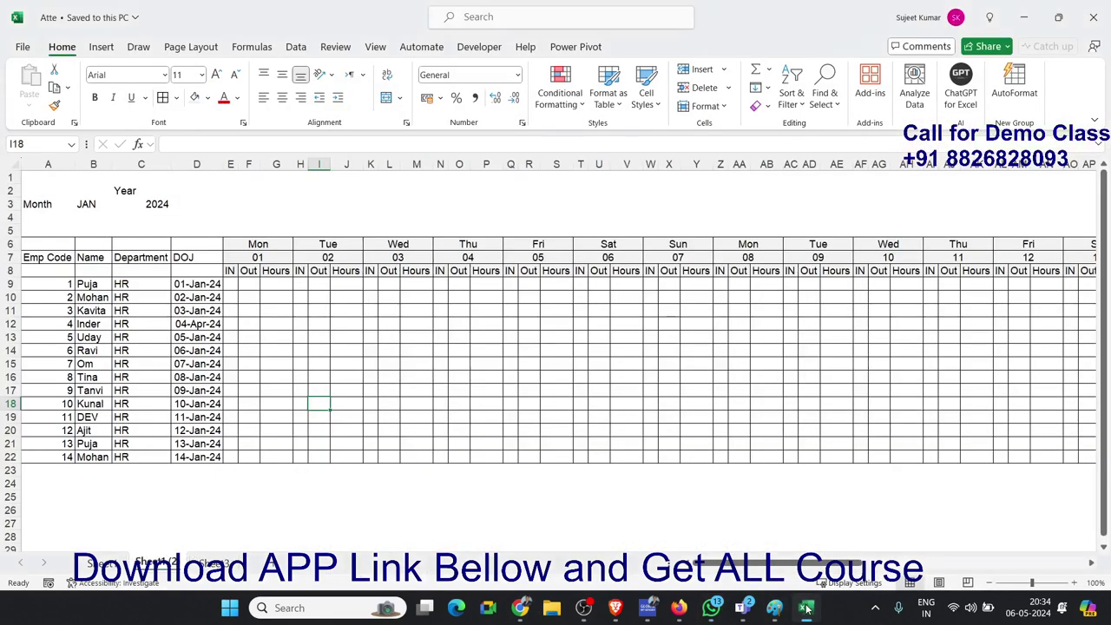
# Select X12 and M18, then try a Custom Sort on the empty cell and dismiss the error
pyautogui.click(667, 327)
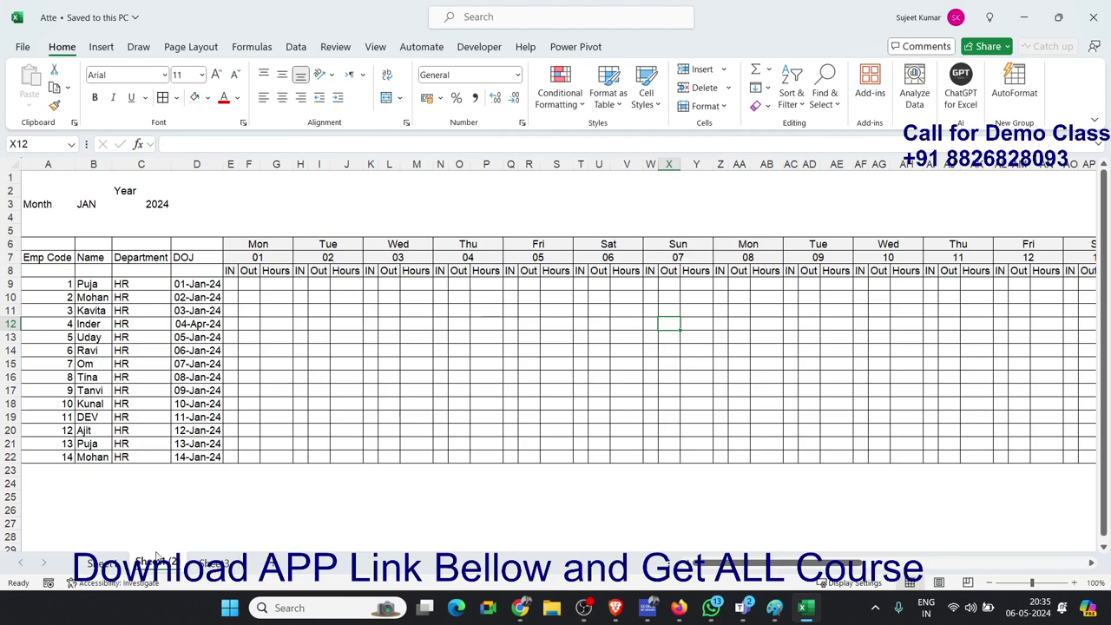
pyautogui.click(409, 406)
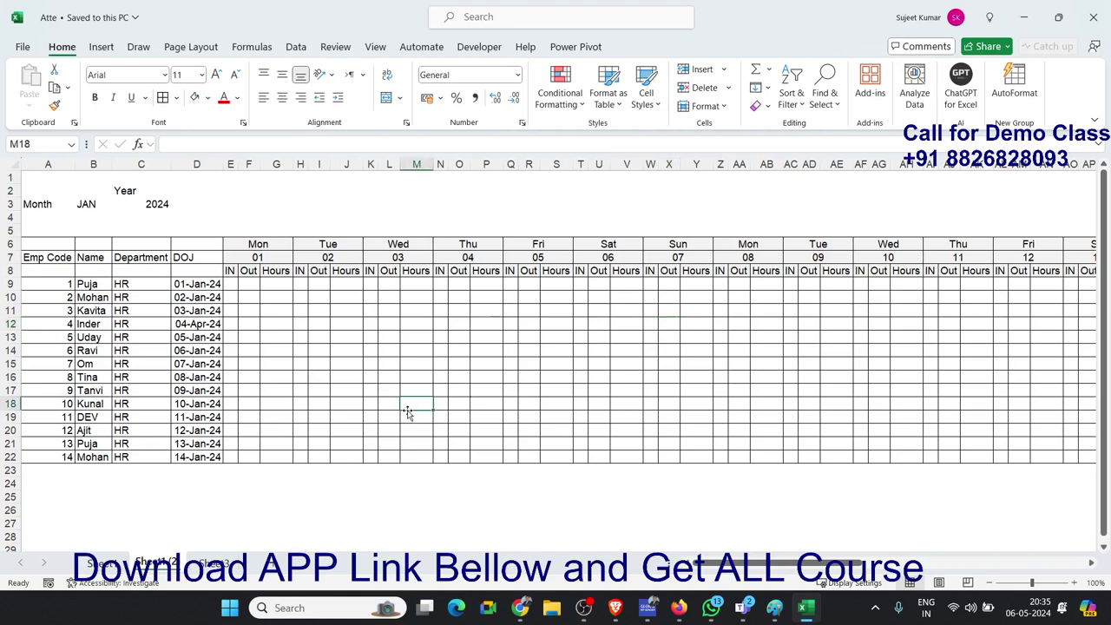
pyautogui.click(795, 103)
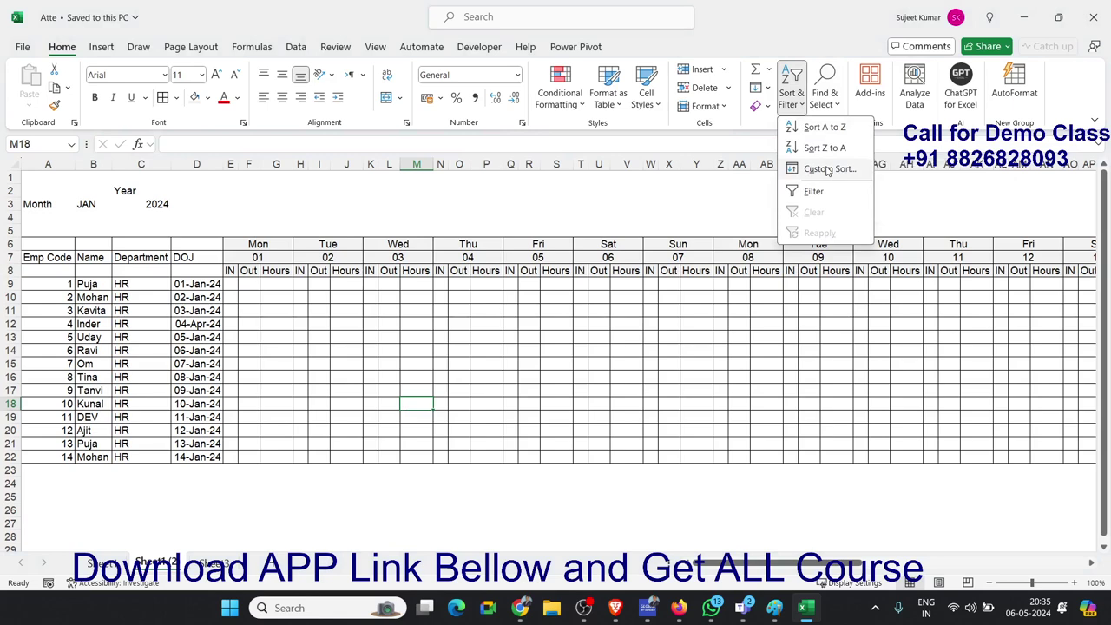
pyautogui.click(828, 170)
pyautogui.click(678, 239)
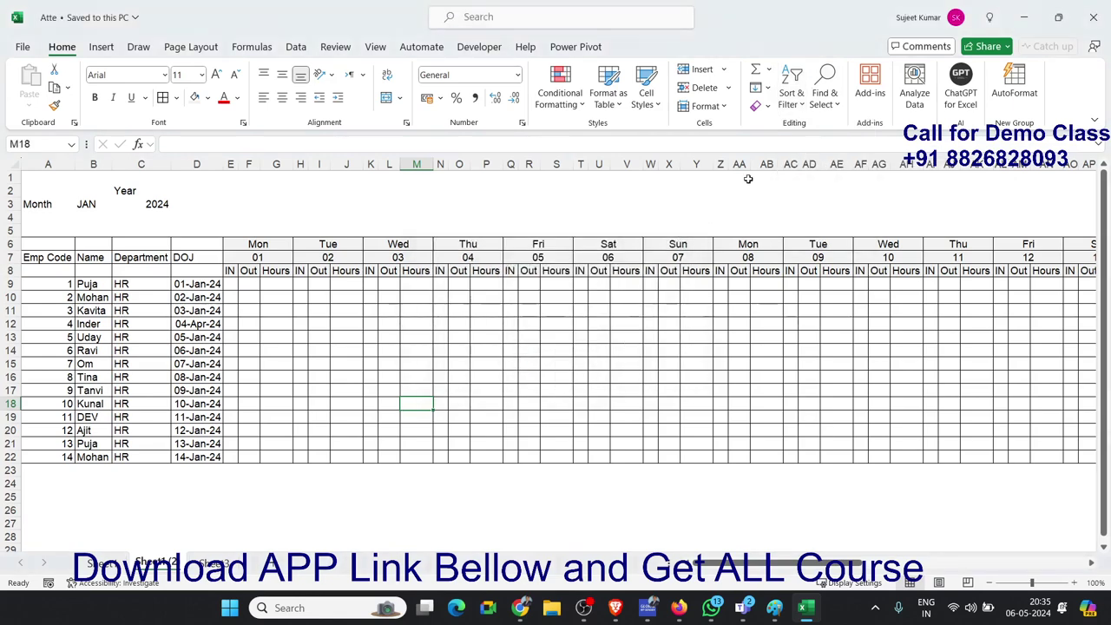
pyautogui.click(791, 100)
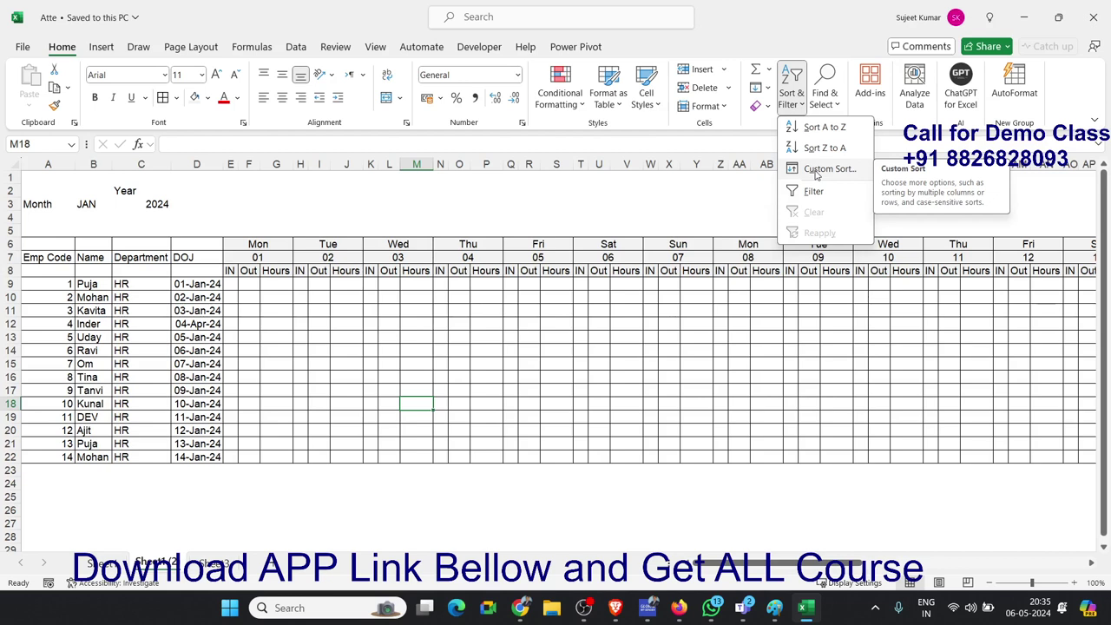
pyautogui.press('Escape')
# Open and close the B3 month dropdown several times, keeping the month on JAN
pyautogui.click(110, 209)
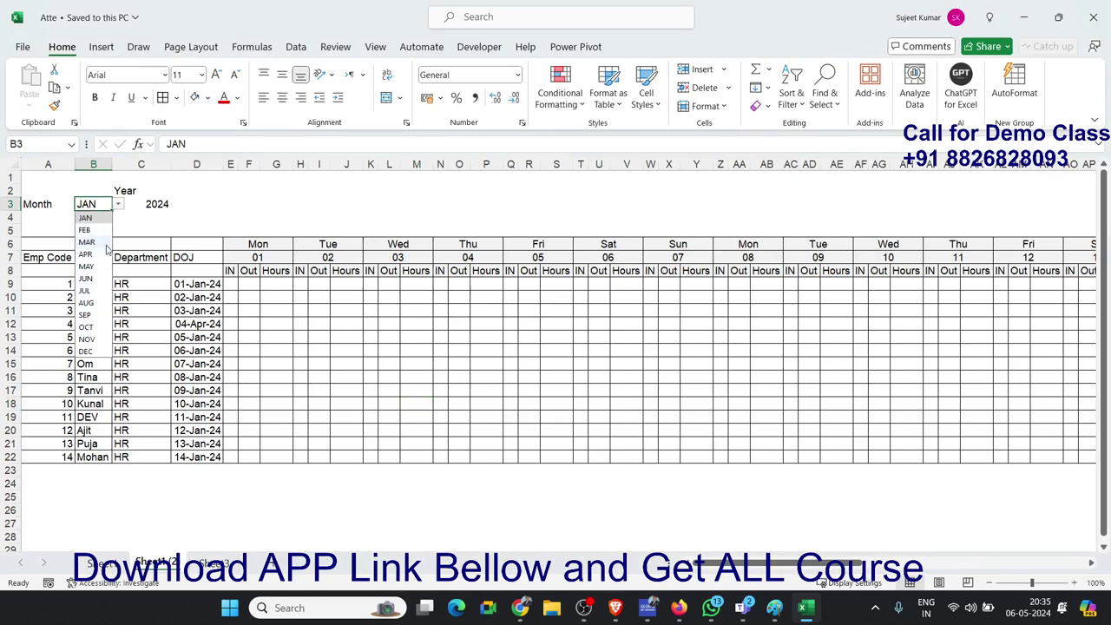
pyautogui.click(121, 204)
pyautogui.click(121, 204)
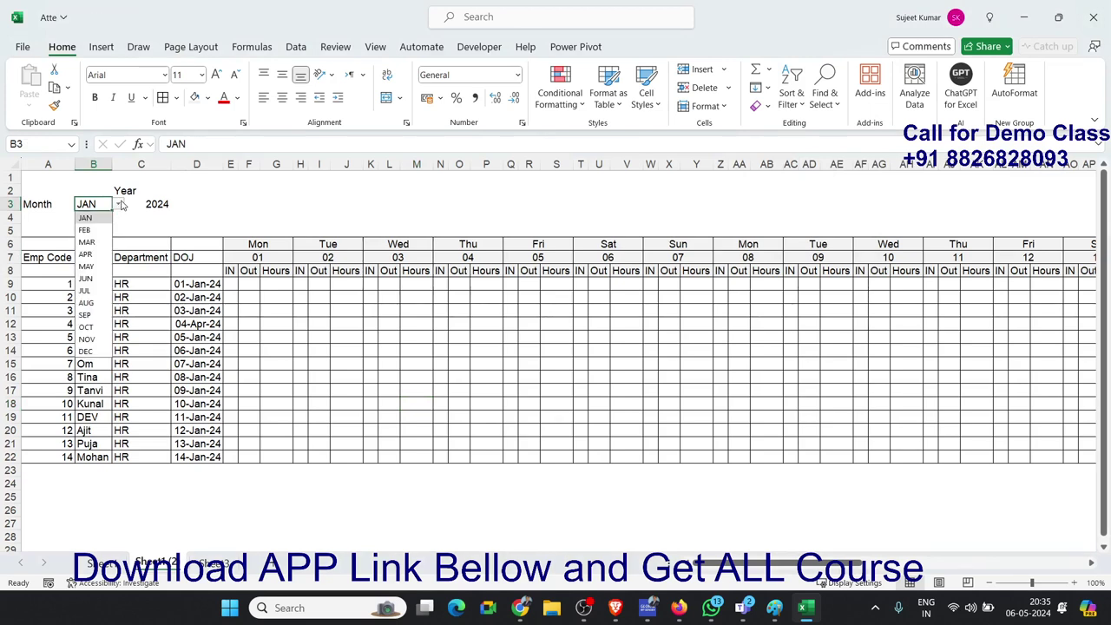
pyautogui.click(122, 204)
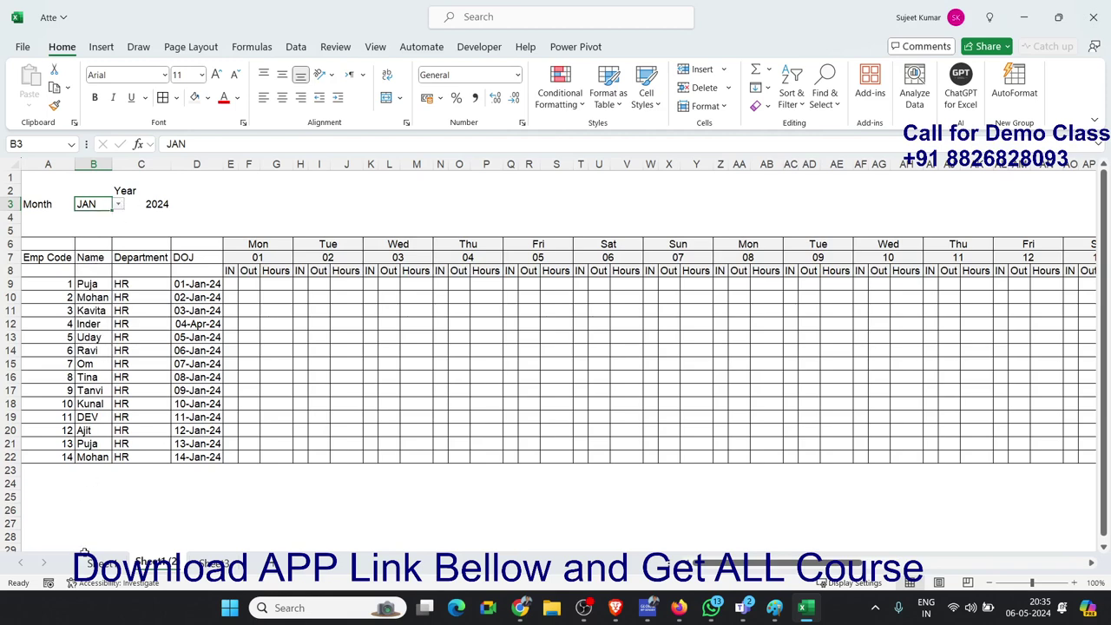
pyautogui.click(95, 205)
# Inspect B3's JAN–DEC data validation list without changes, then bring up the Sort & Filter choices
pyautogui.click(113, 205)
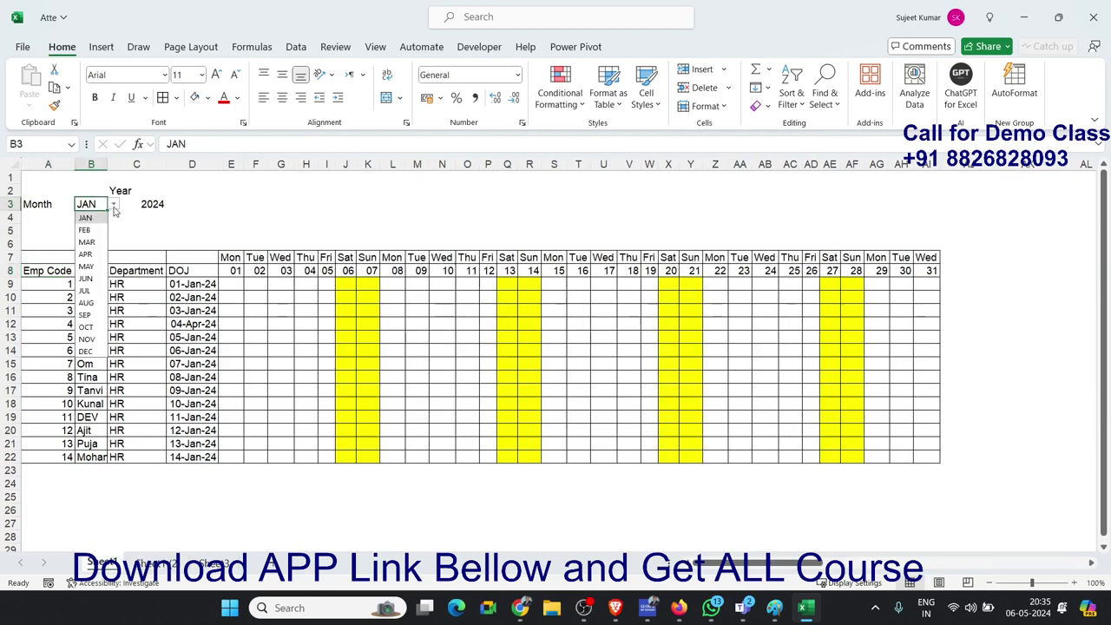
pyautogui.click(115, 208)
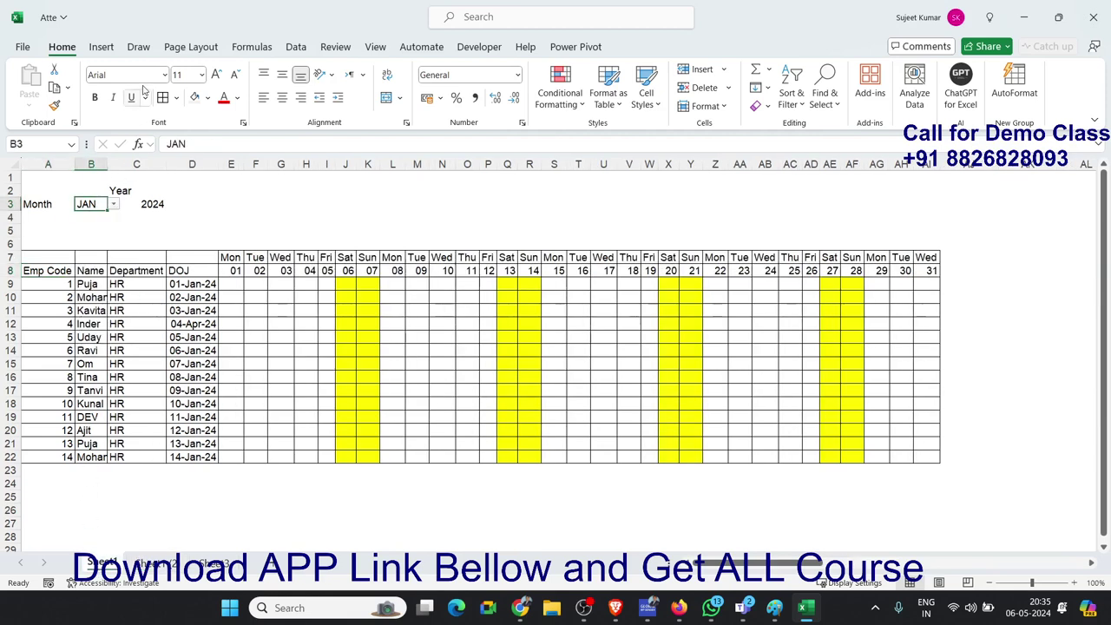
pyautogui.click(296, 47)
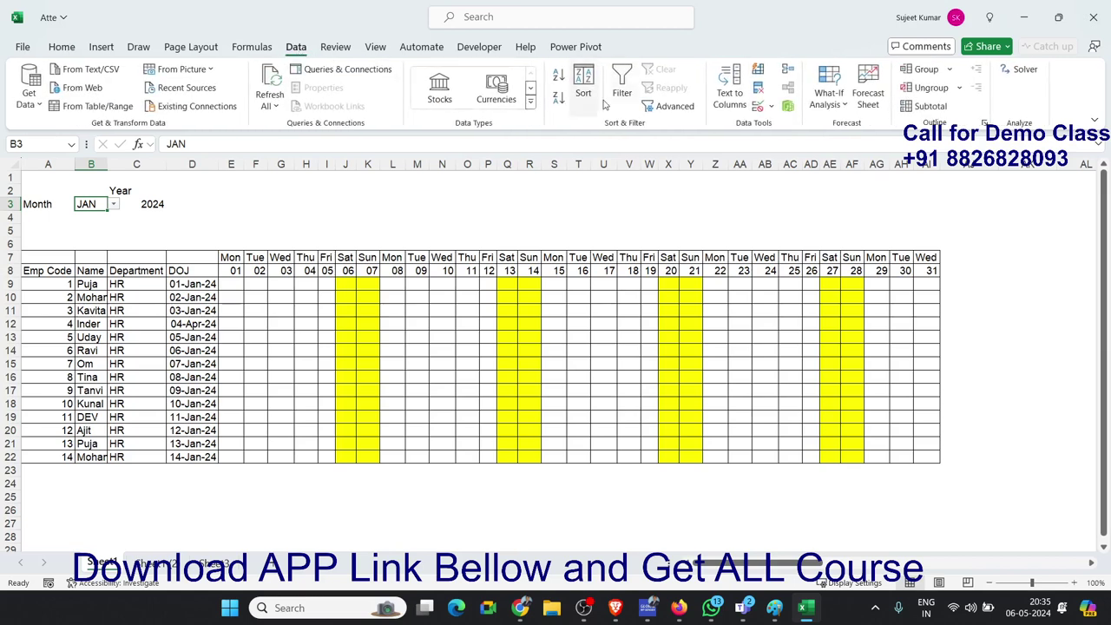
pyautogui.click(761, 107)
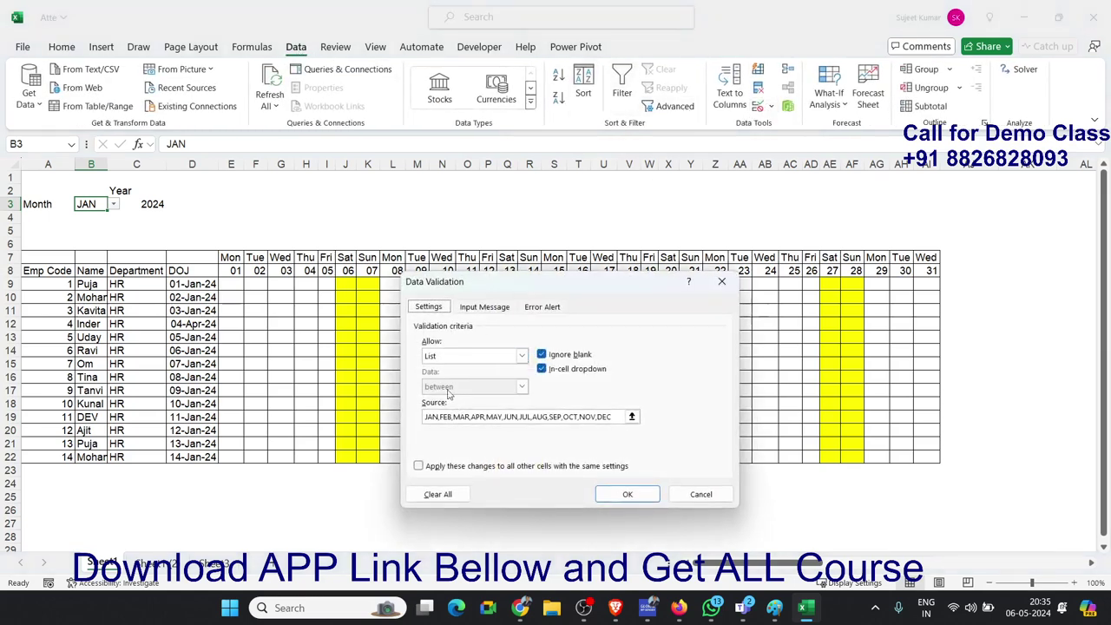
pyautogui.click(705, 494)
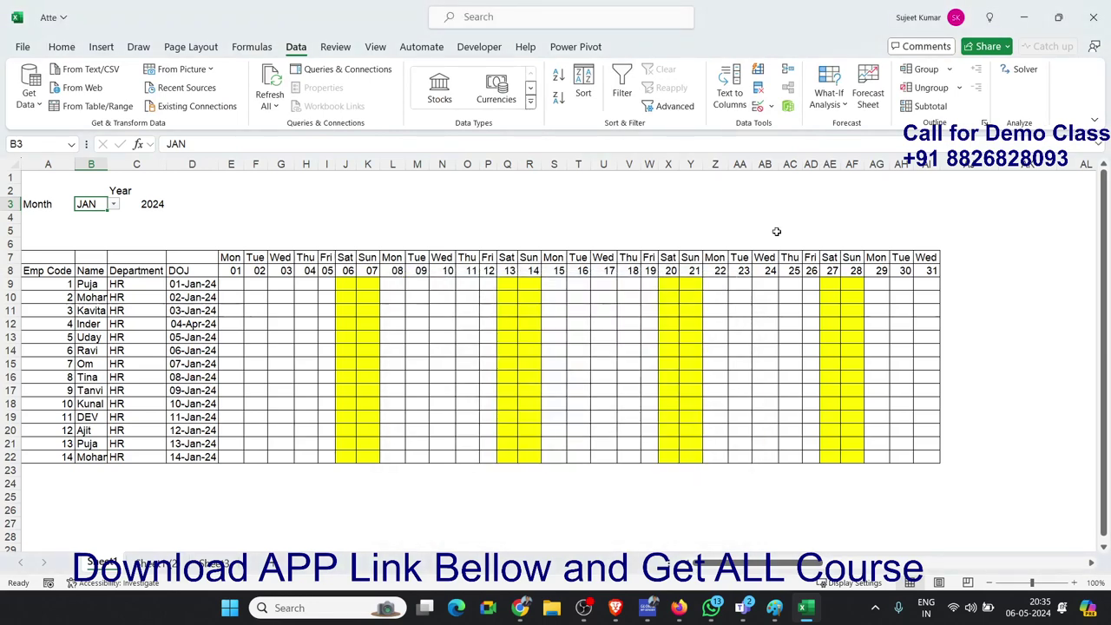
pyautogui.click(65, 48)
pyautogui.click(792, 108)
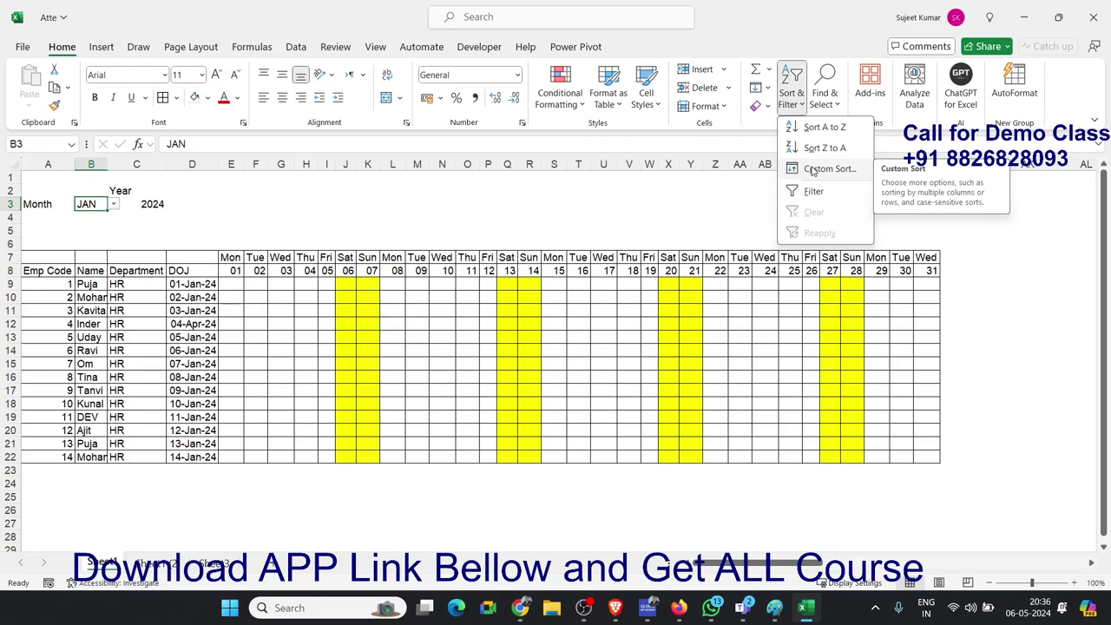
# View the Custom Sort left-to-right option, cancel both sort dialogs, and move to blank Sheet3
pyautogui.click(813, 169)
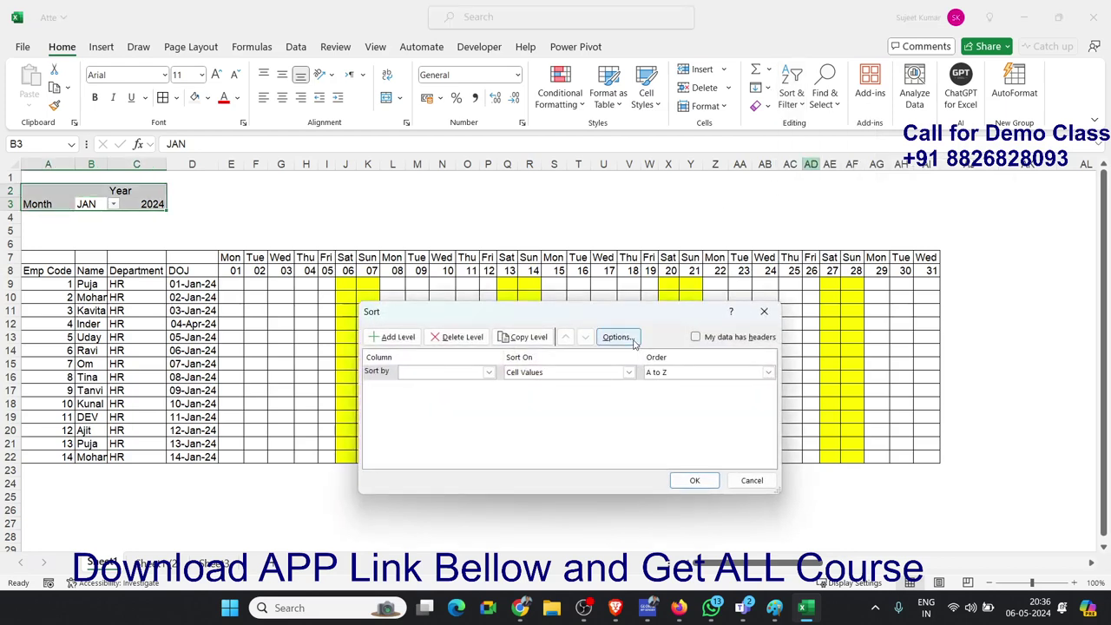
pyautogui.click(618, 338)
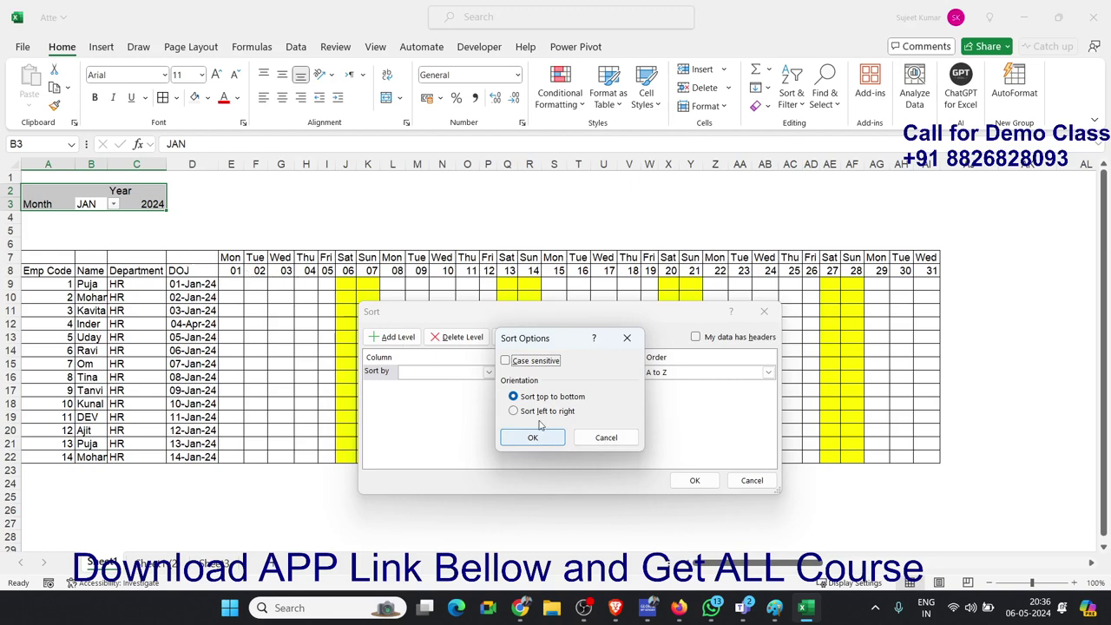
pyautogui.click(606, 438)
pyautogui.click(752, 480)
pyautogui.click(227, 564)
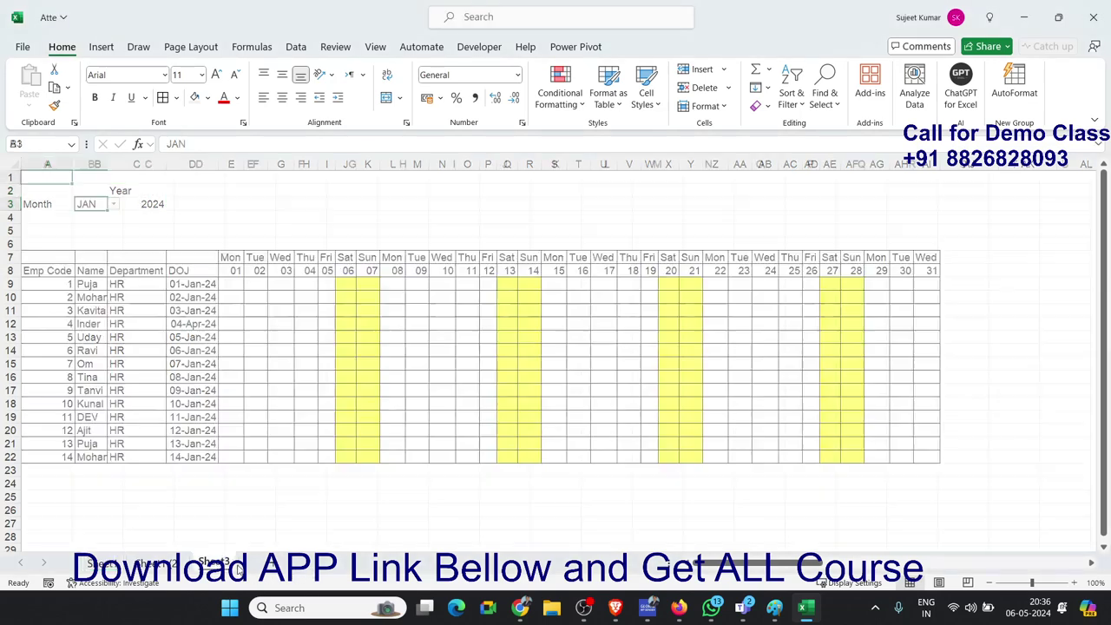
# Enter Puja in A5, fill names down to row 23, test a Z-to-A sort and undo it
pyautogui.click(51, 232)
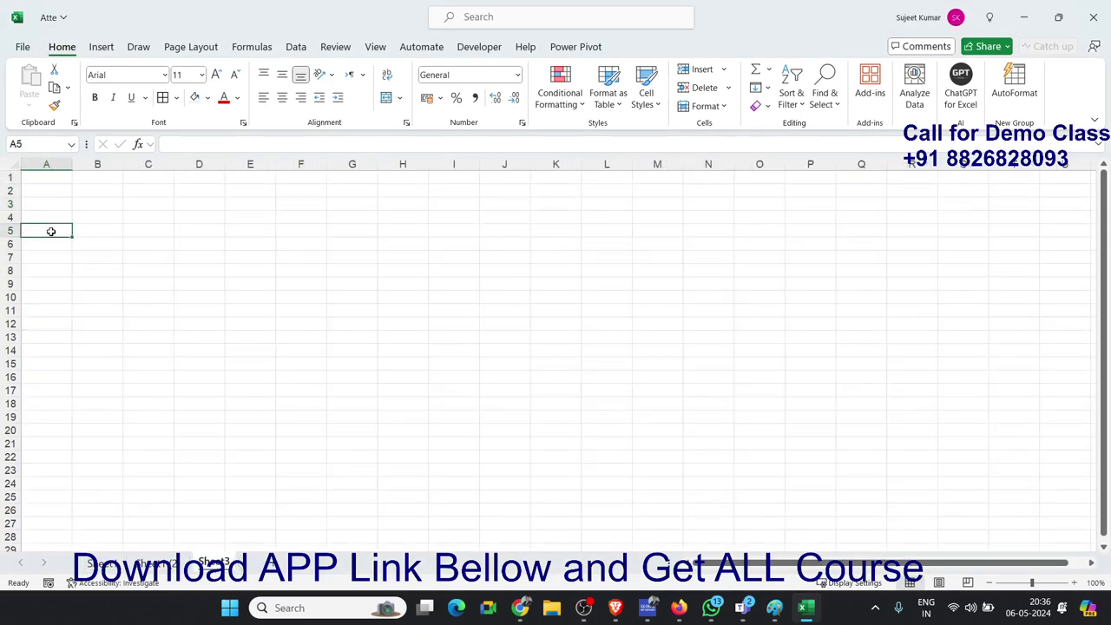
pyautogui.write('Puja')
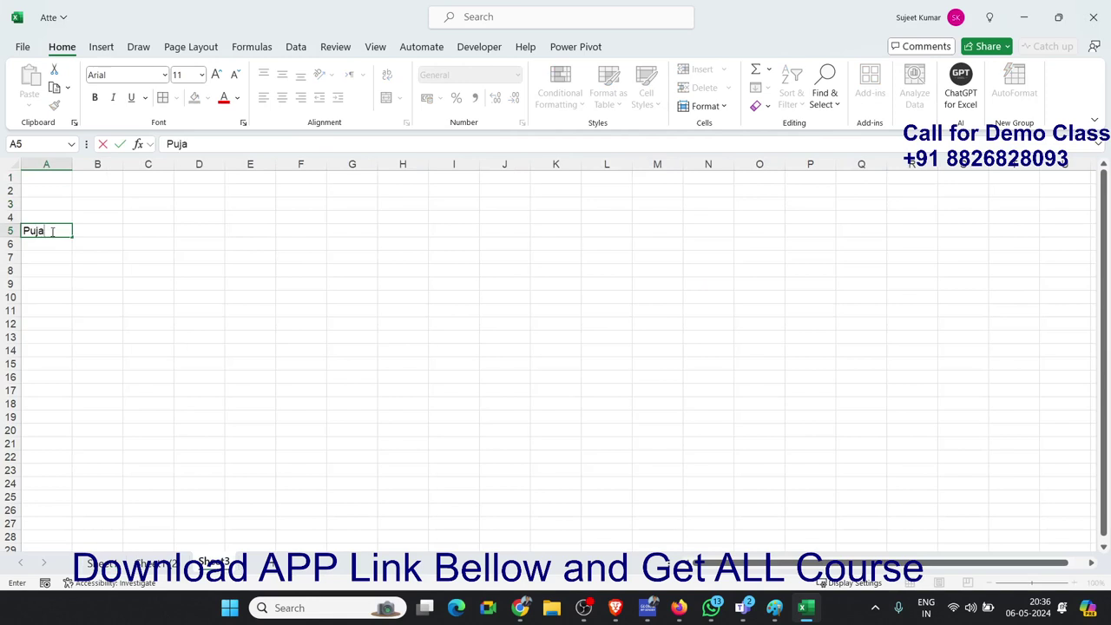
pyautogui.click(87, 257)
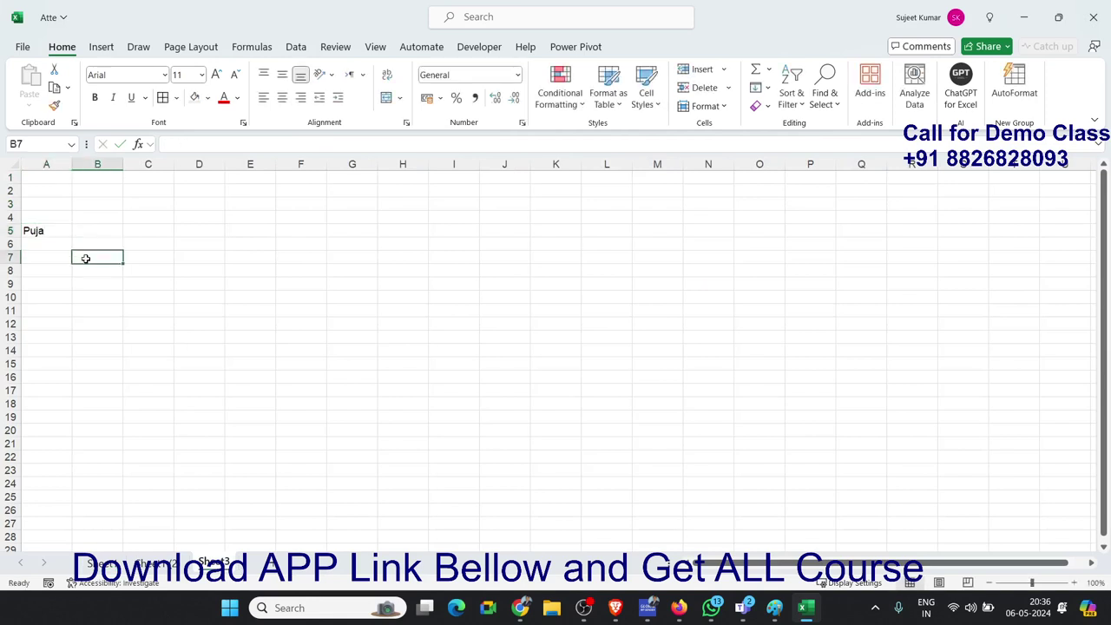
pyautogui.click(49, 235)
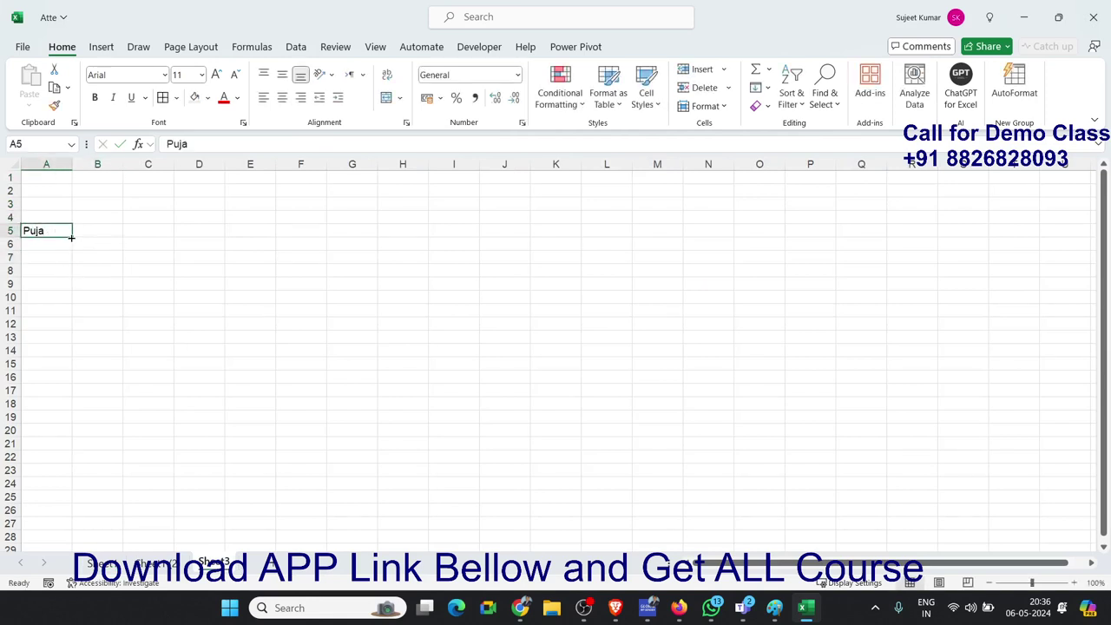
pyautogui.moveTo(71, 236); pyautogui.dragTo(73, 474)
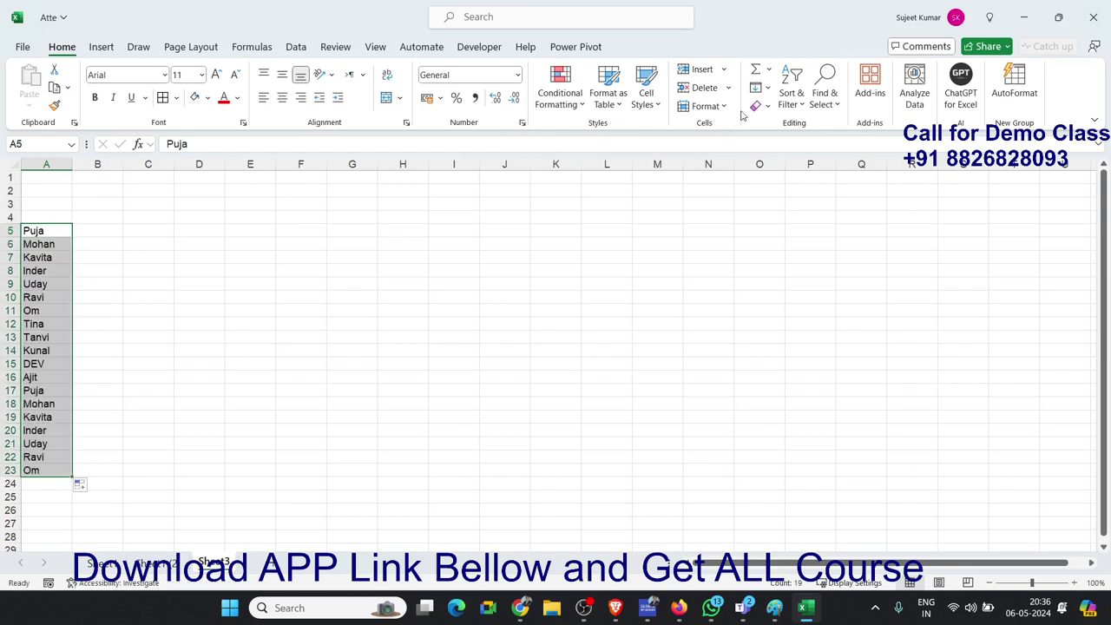
pyautogui.click(791, 86)
pyautogui.click(814, 154)
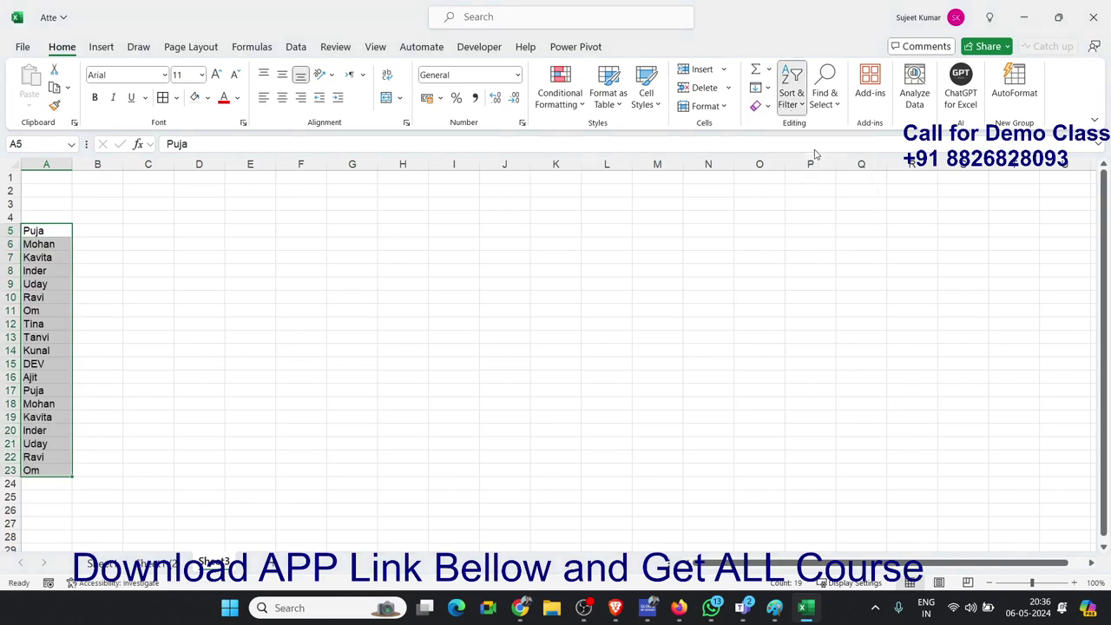
pyautogui.hotkey('ctrl', 'z')
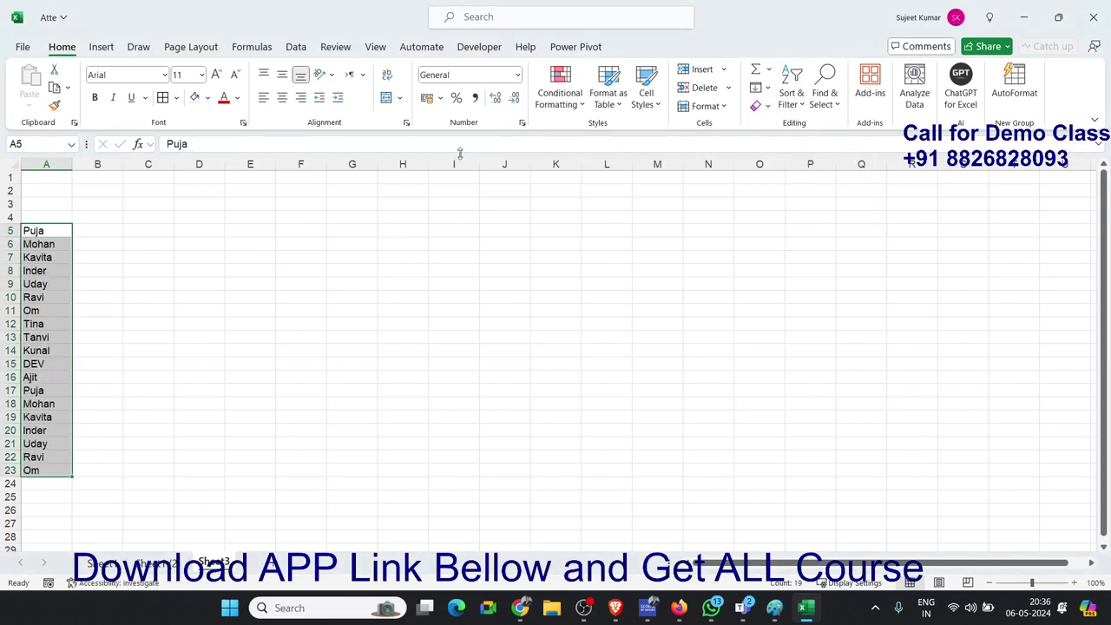
# Fill the names across row 5 from A5 to R5 and clear the list below A5
pyautogui.click(69, 233)
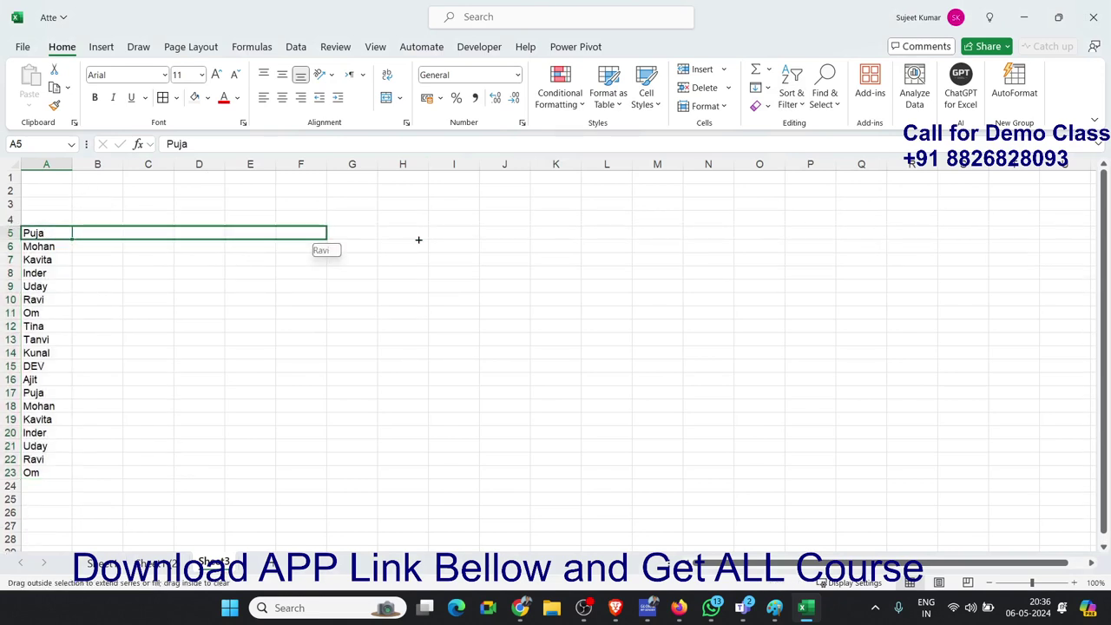
pyautogui.moveTo(72, 234); pyautogui.dragTo(938, 248)
pyautogui.moveTo(52, 247); pyautogui.dragTo(25, 514)
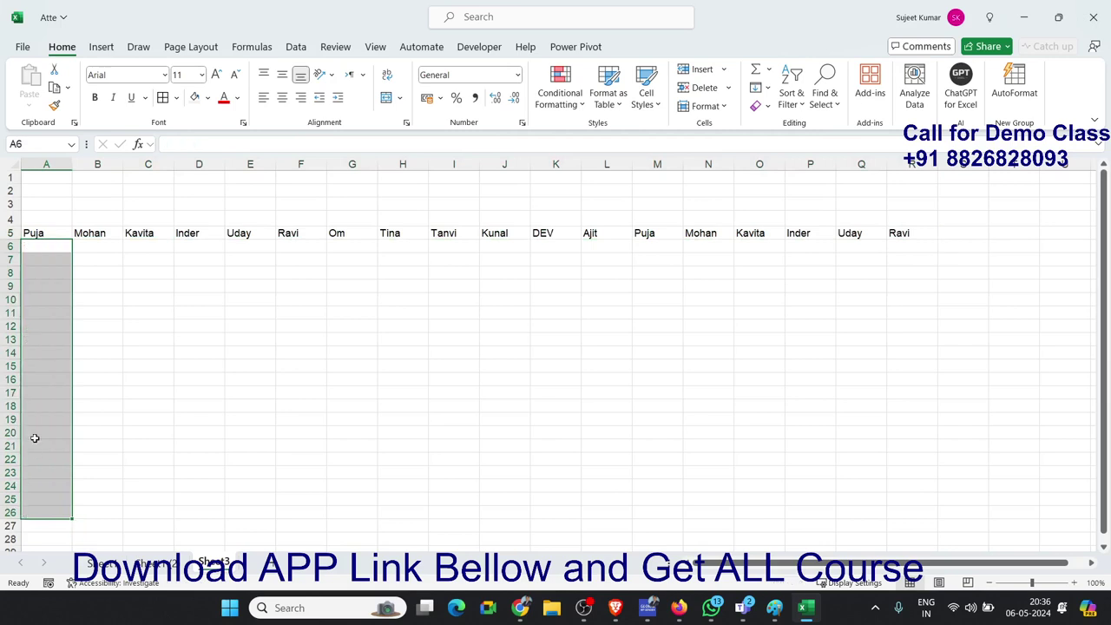
pyautogui.moveTo(25, 514); pyautogui.dragTo(34, 234)
pyautogui.moveTo(34, 234); pyautogui.dragTo(912, 236)
# Sort the row 5 names left to right by Row 5, A to Z (Ajit to Uday), then delete them
pyautogui.click(792, 98)
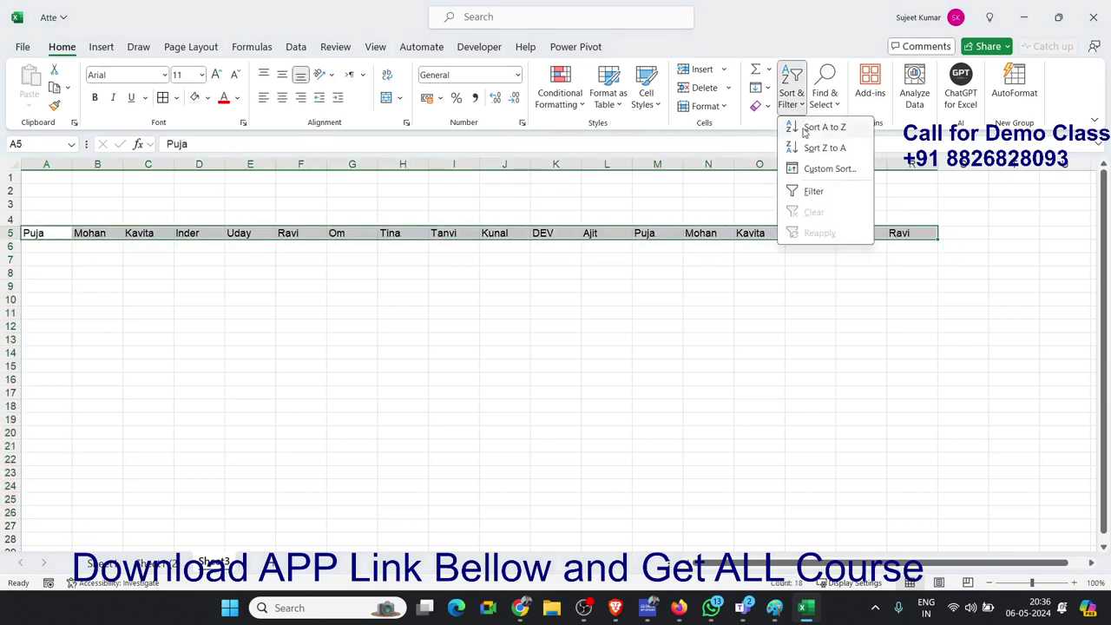
pyautogui.click(817, 168)
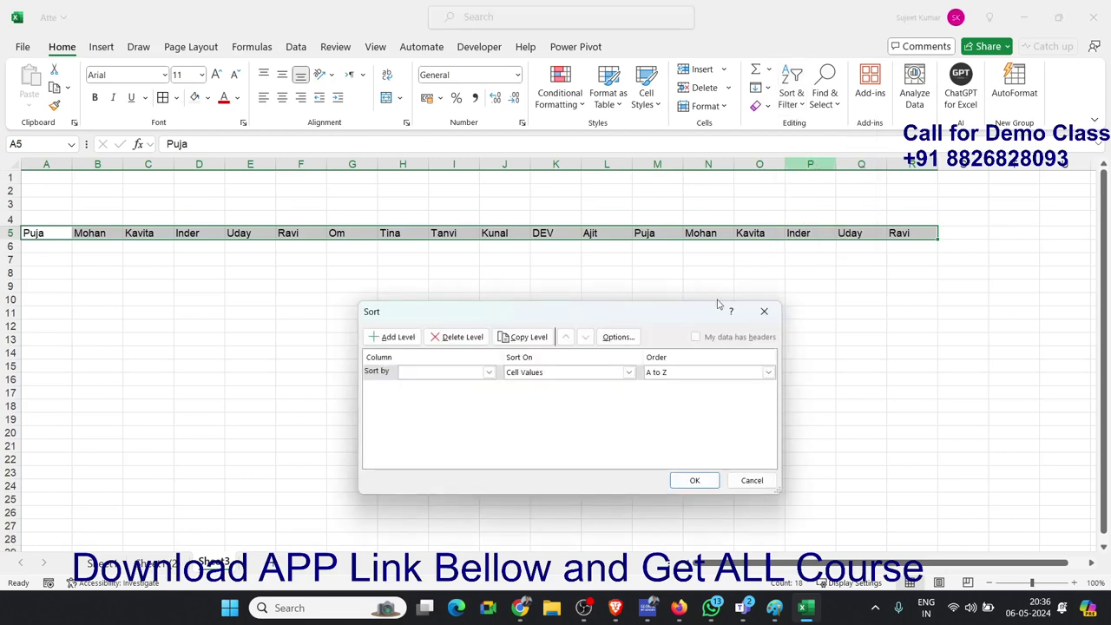
pyautogui.click(619, 337)
pyautogui.click(514, 410)
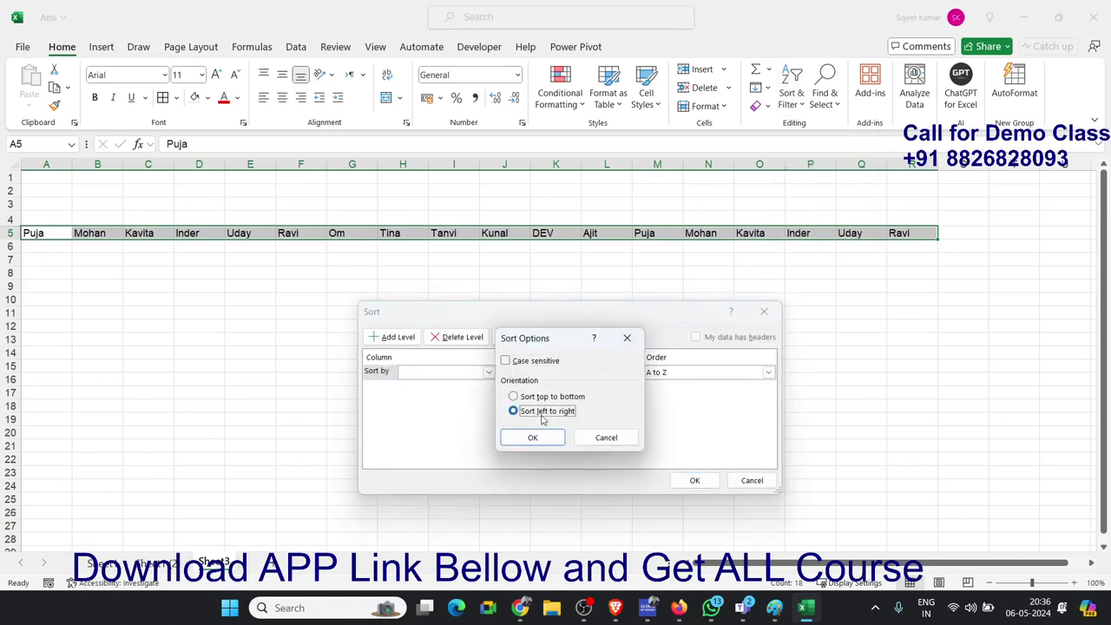
pyautogui.click(532, 437)
pyautogui.click(440, 374)
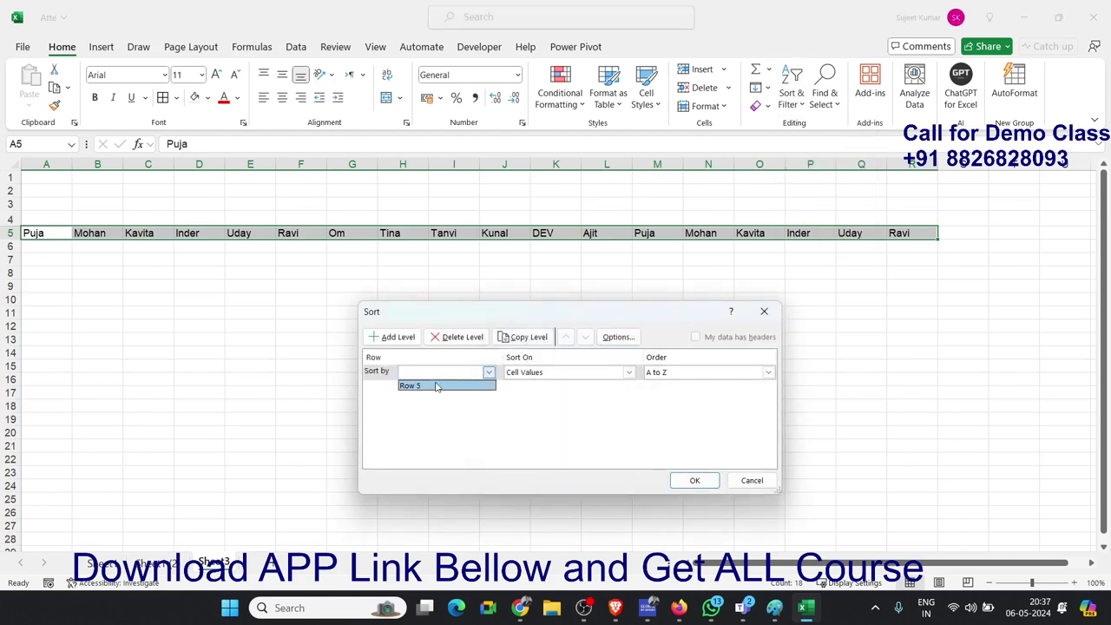
pyautogui.click(433, 389)
pyautogui.click(694, 481)
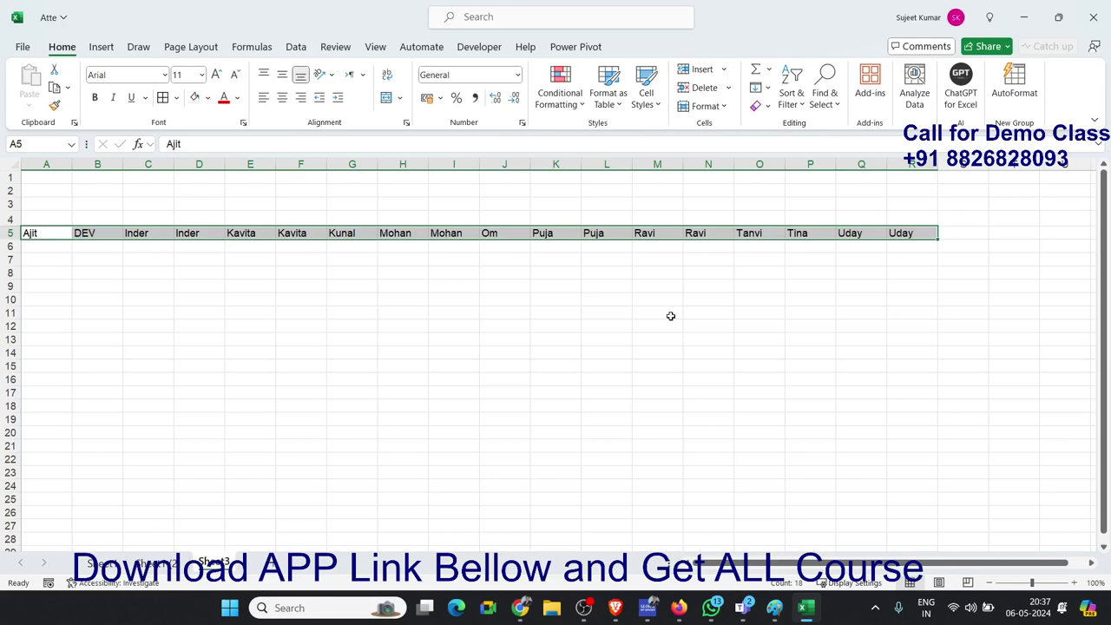
pyautogui.press('Delete')
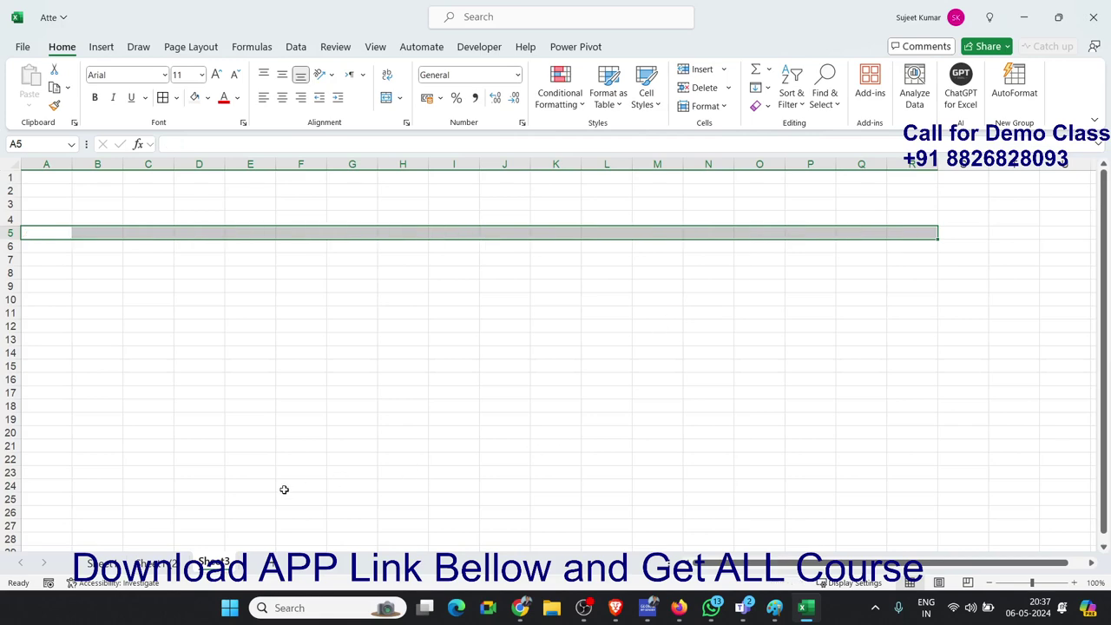
# Return to the attendance sheet and switch the B3 month to FEB
pyautogui.click(94, 566)
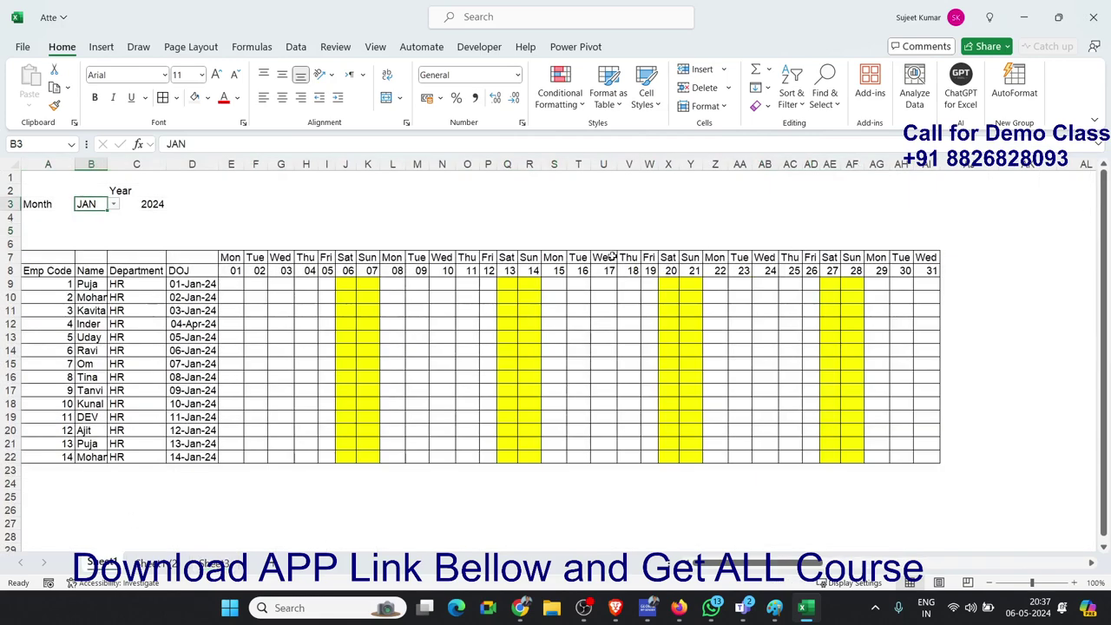
pyautogui.click(113, 204)
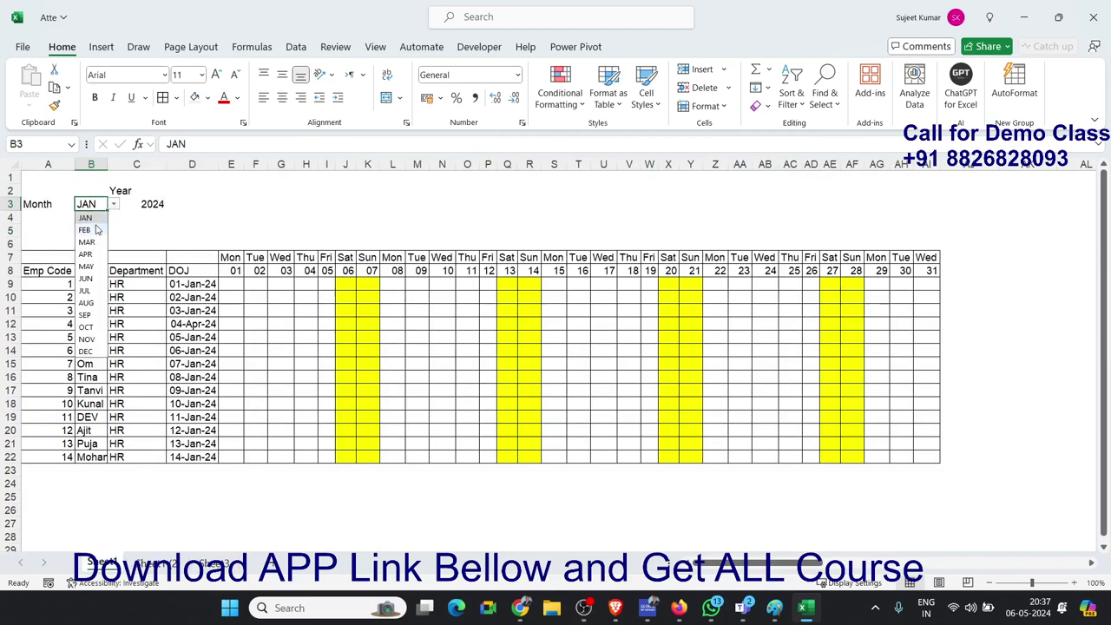
pyautogui.click(94, 230)
# Set the month back to JAN and inspect the date formulas in E8 and AI8
pyautogui.click(113, 204)
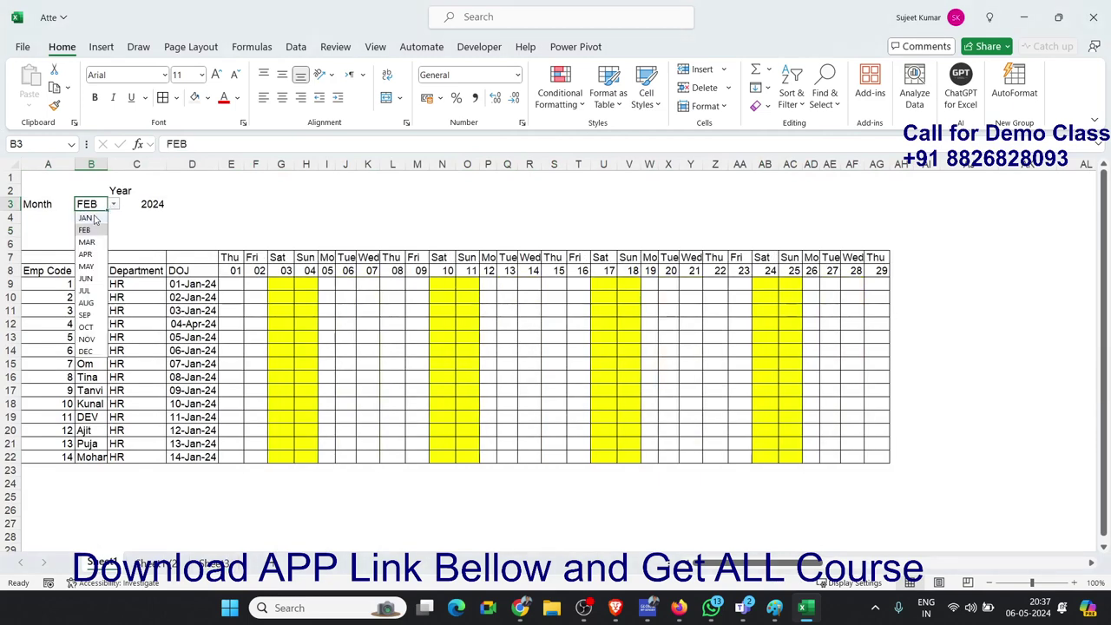
pyautogui.click(85, 218)
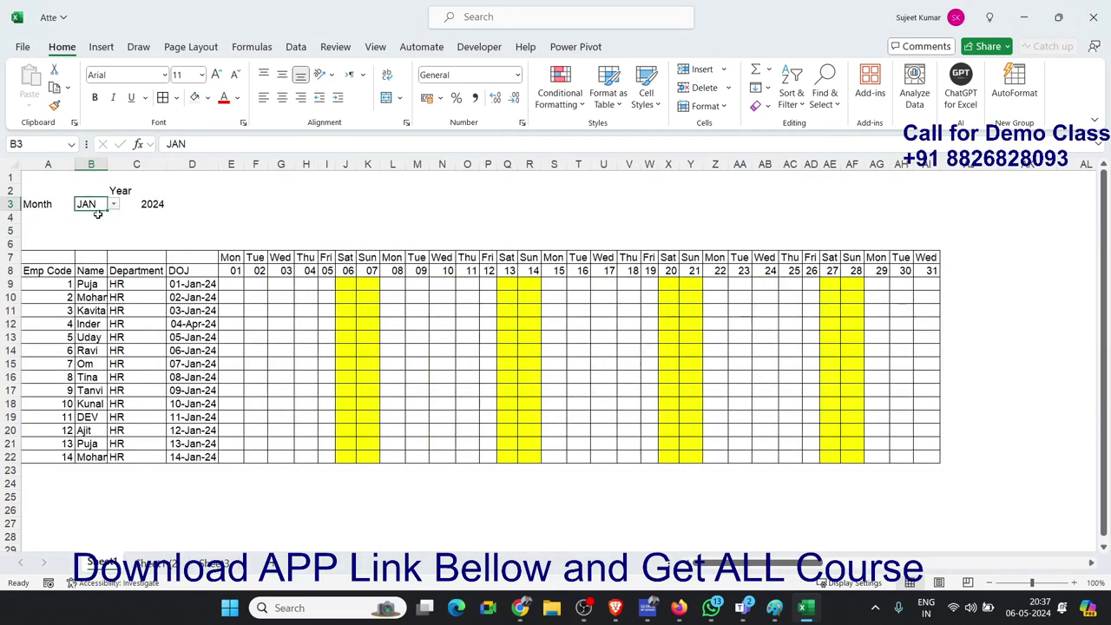
pyautogui.click(237, 270)
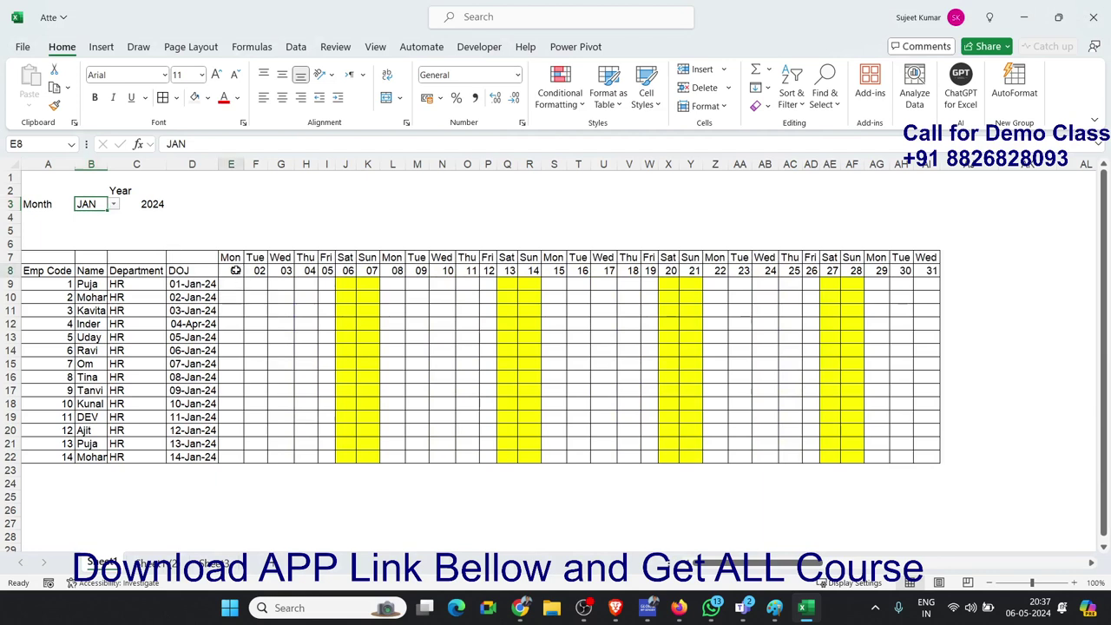
pyautogui.click(931, 270)
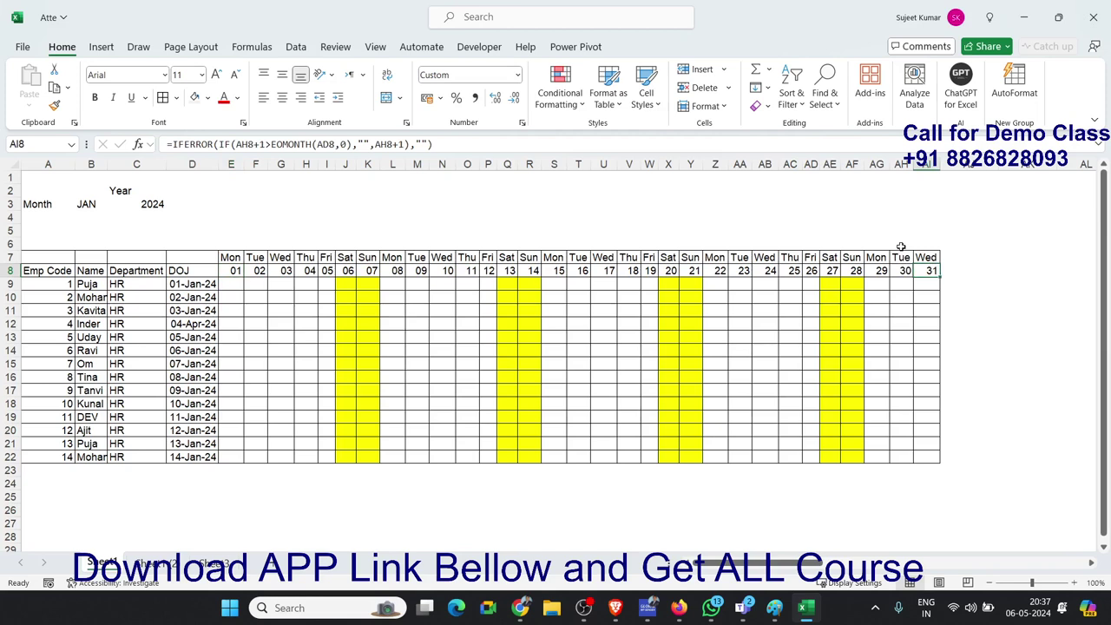